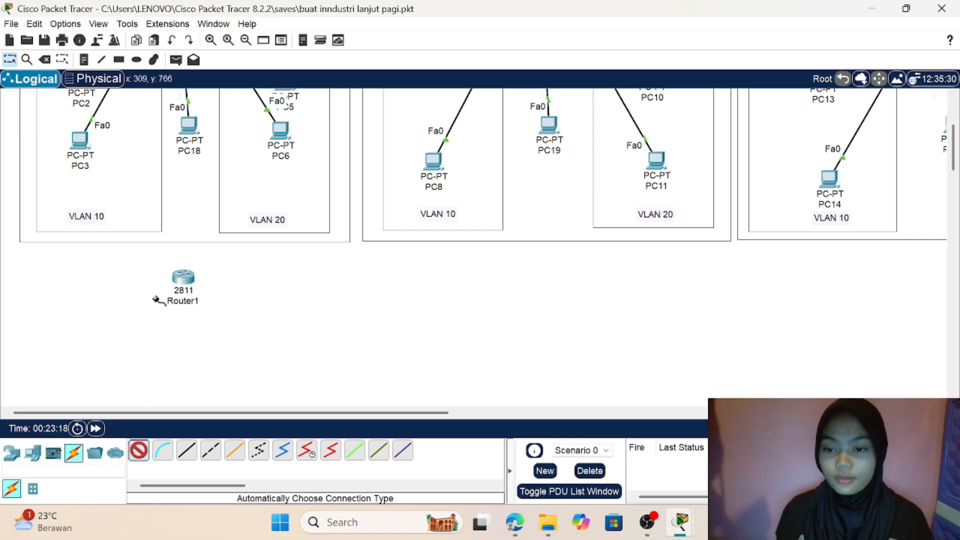
Step: Connect Router1 to the switch of the first VLAN 10/20 area with the automatic connection type, and shift the router slightly left
{"action": "left_click", "coordinate": [182, 277]}
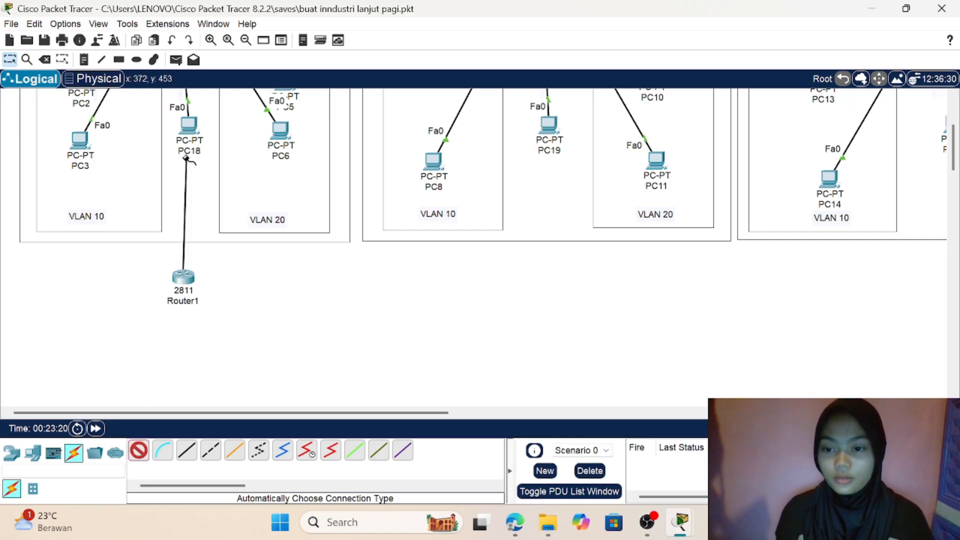
{"action": "scroll", "coordinate": [192, 135], "scroll_direction": "up", "scroll_amount": 3}
{"action": "left_click", "coordinate": [178, 116]}
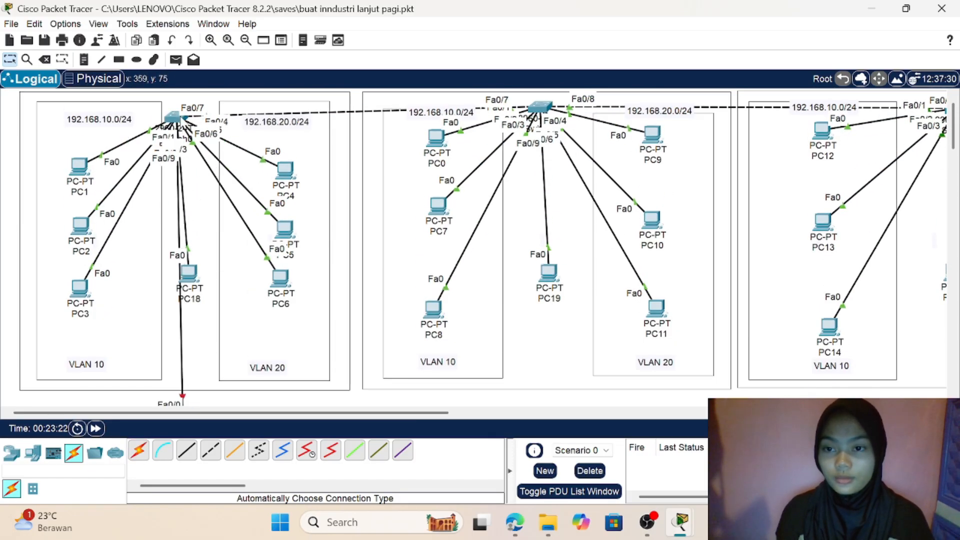
{"action": "scroll", "coordinate": [242, 258], "scroll_direction": "down", "scroll_amount": 3}
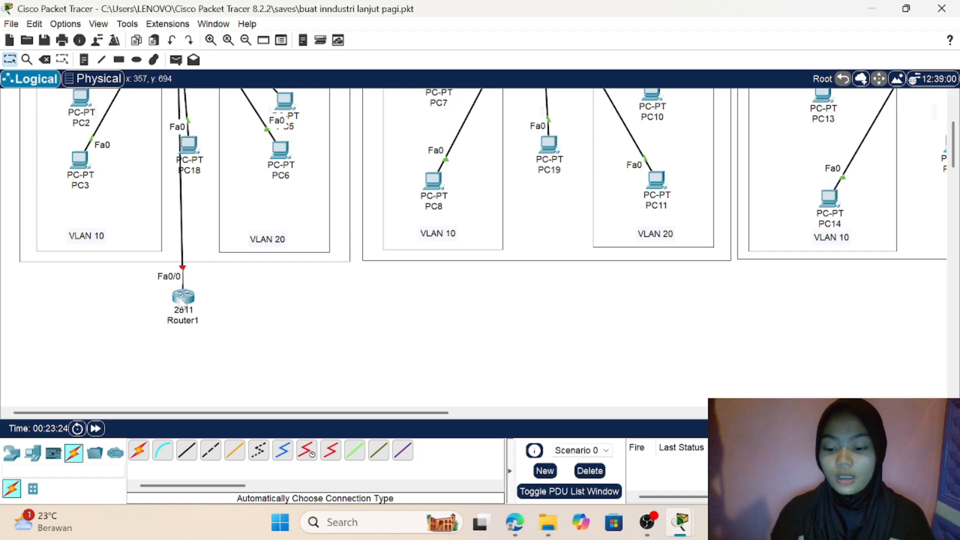
{"action": "left_click_drag", "start_coordinate": [184, 296], "coordinate": [178, 296]}
{"action": "scroll", "coordinate": [245, 299], "scroll_direction": "up", "scroll_amount": 3}
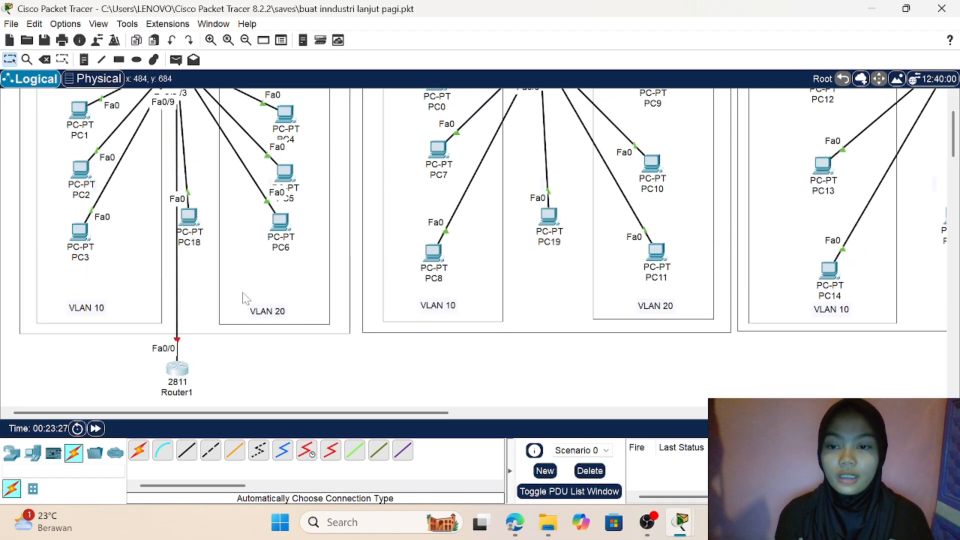
{"action": "scroll", "coordinate": [558, 283], "scroll_direction": "up", "scroll_amount": 2}
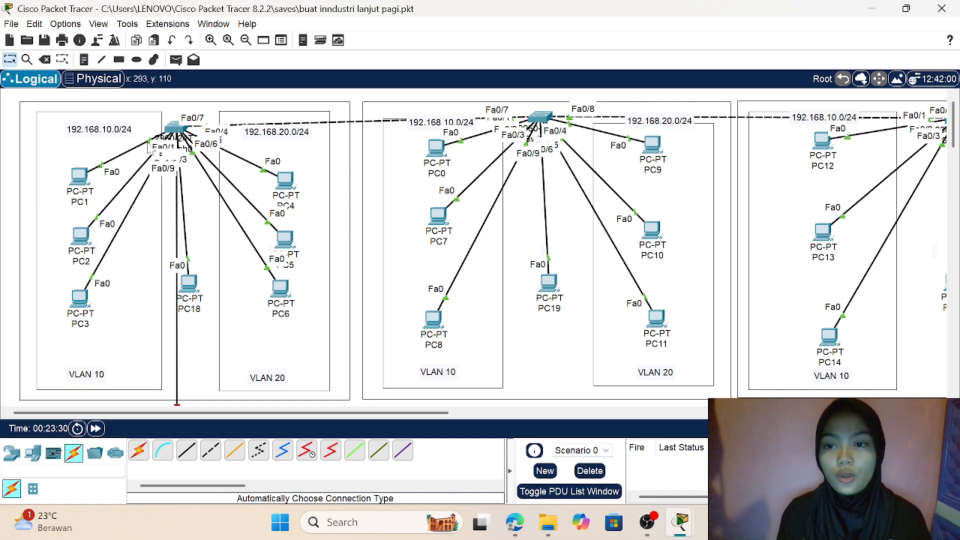
{"action": "scroll", "coordinate": [214, 227], "scroll_direction": "down", "scroll_amount": 5}
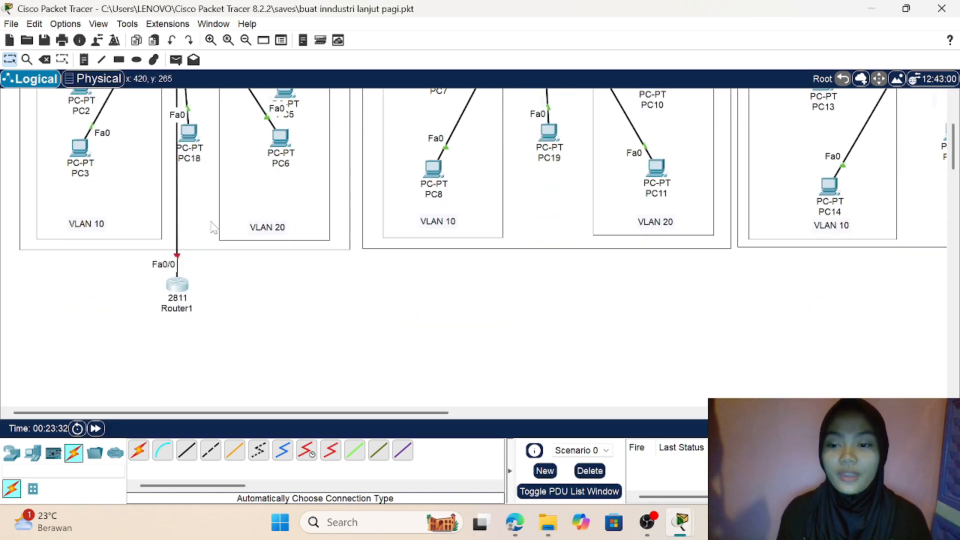
Step: Open Router1's command line, with its window moved up and widened, and answer no to the initial configuration dialog
{"action": "left_click", "coordinate": [178, 286]}
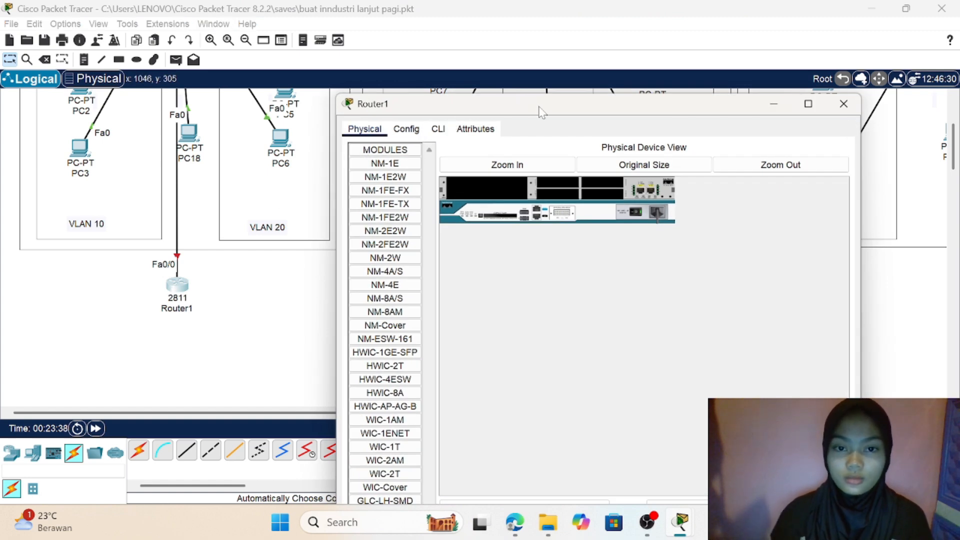
{"action": "left_click", "coordinate": [518, 85]}
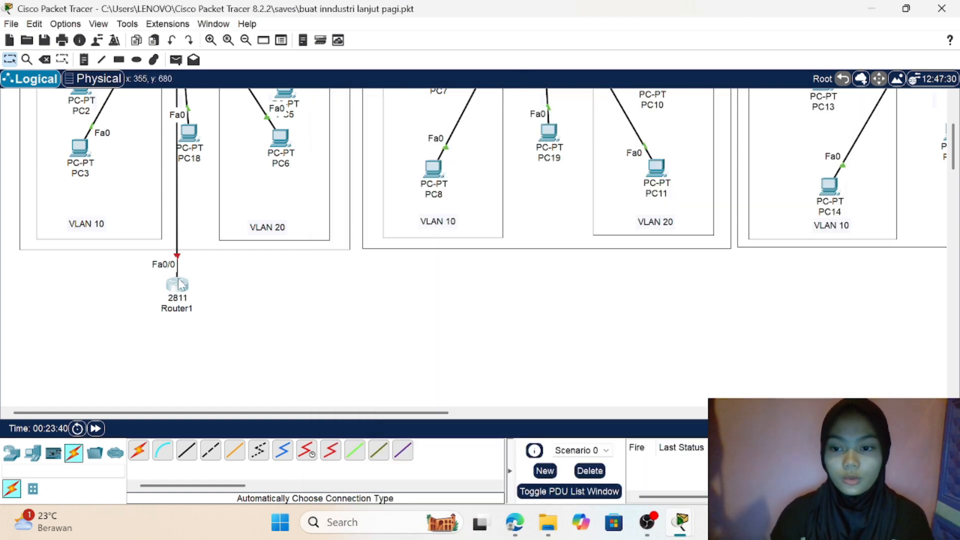
{"action": "left_click", "coordinate": [177, 293]}
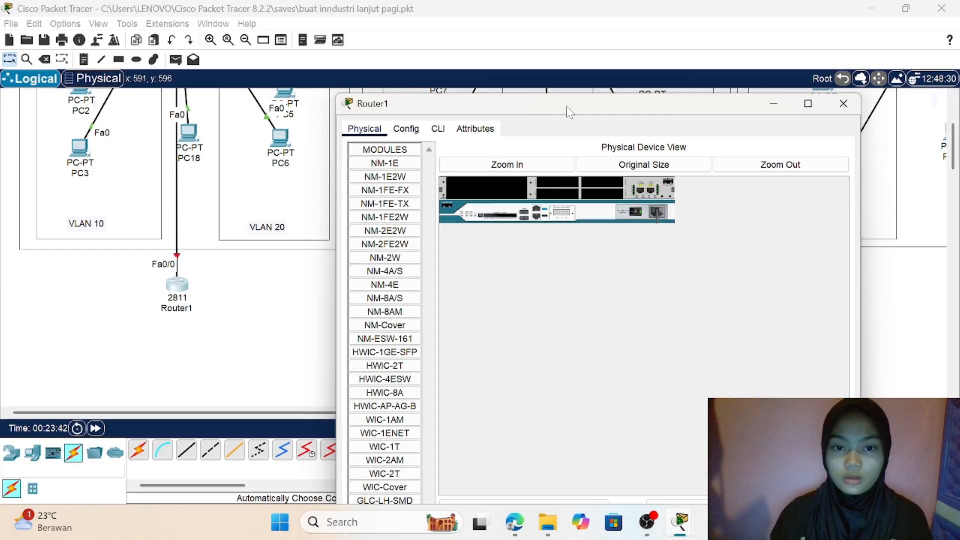
{"action": "left_click_drag", "start_coordinate": [570, 112], "coordinate": [553, 20]}
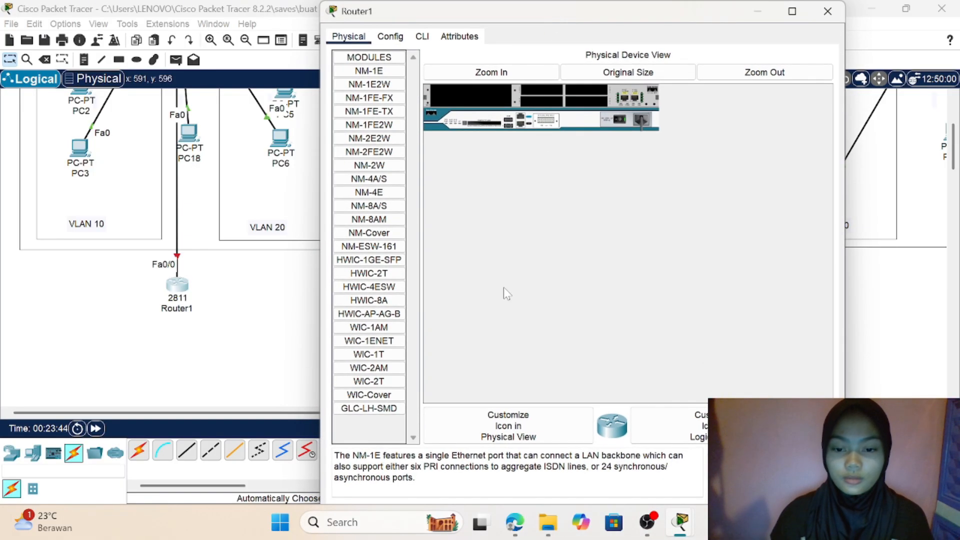
{"action": "left_click_drag", "start_coordinate": [321, 383], "coordinate": [294, 379]}
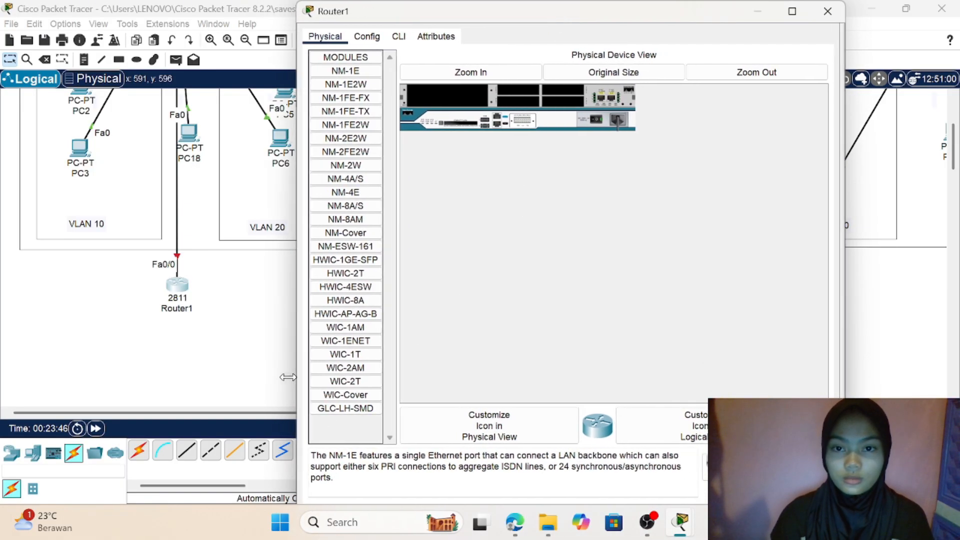
{"action": "left_click", "coordinate": [394, 37]}
{"action": "left_click", "coordinate": [671, 469]}
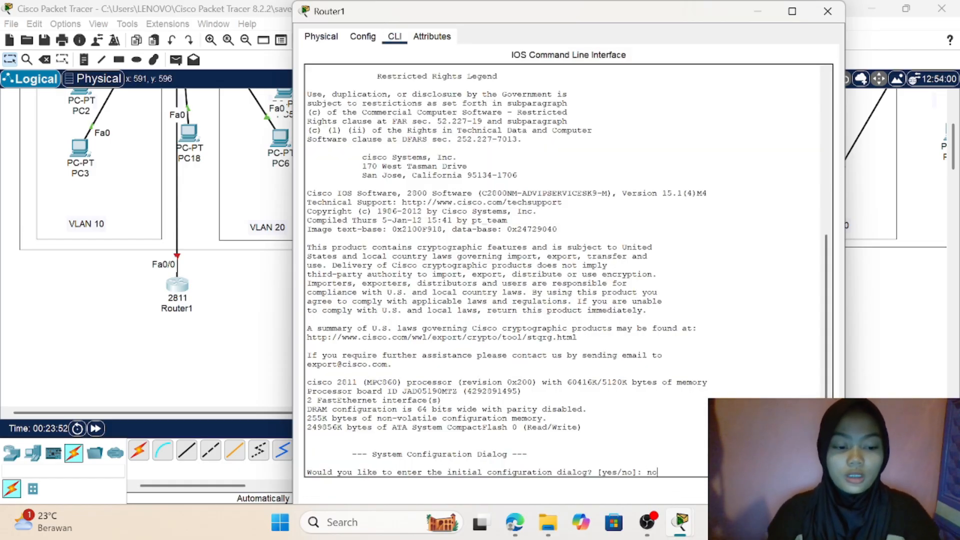
{"action": "type", "text": "no"}
{"action": "key", "text": "Return"}
Step: Enter privileged mode on Router1 with en and global configuration mode with conf t
{"action": "key", "text": "Return"}
{"action": "type", "text": "en"}
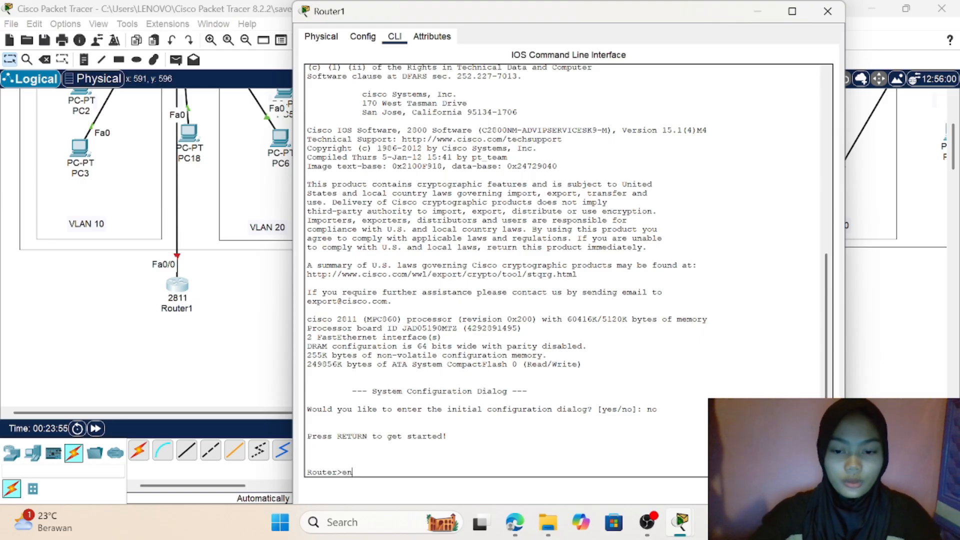
{"action": "key", "text": "Return"}
{"action": "type", "text": "c"}
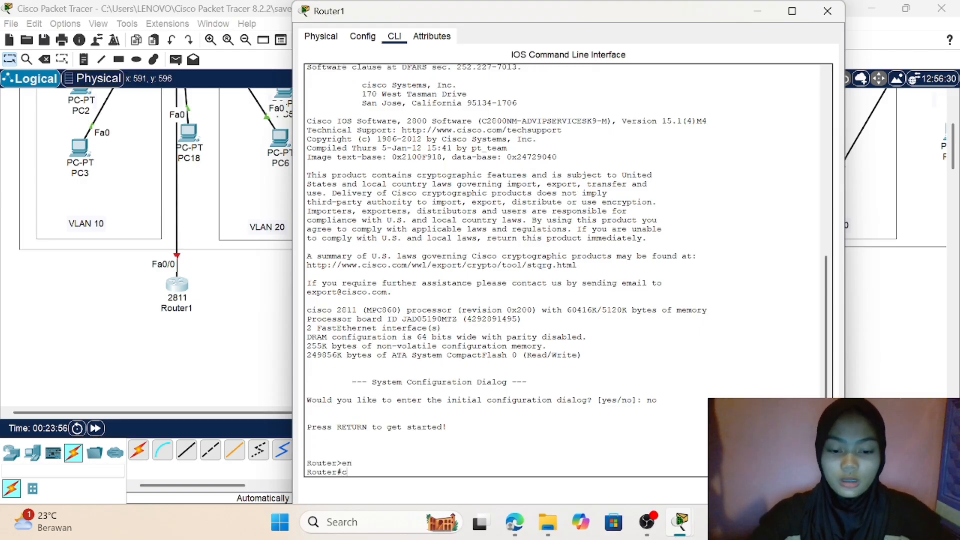
{"action": "type", "text": "onf t"}
{"action": "key", "text": "Return"}
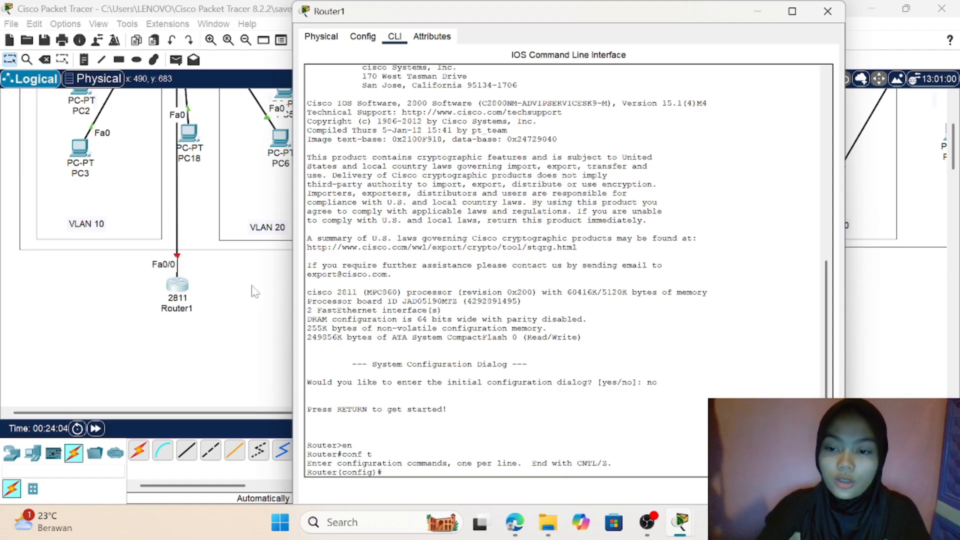
Step: Select interface fa0/0 on Router1 and enable it with no shutdown, returning to a fresh interface configuration prompt
{"action": "type", "text": "i"}
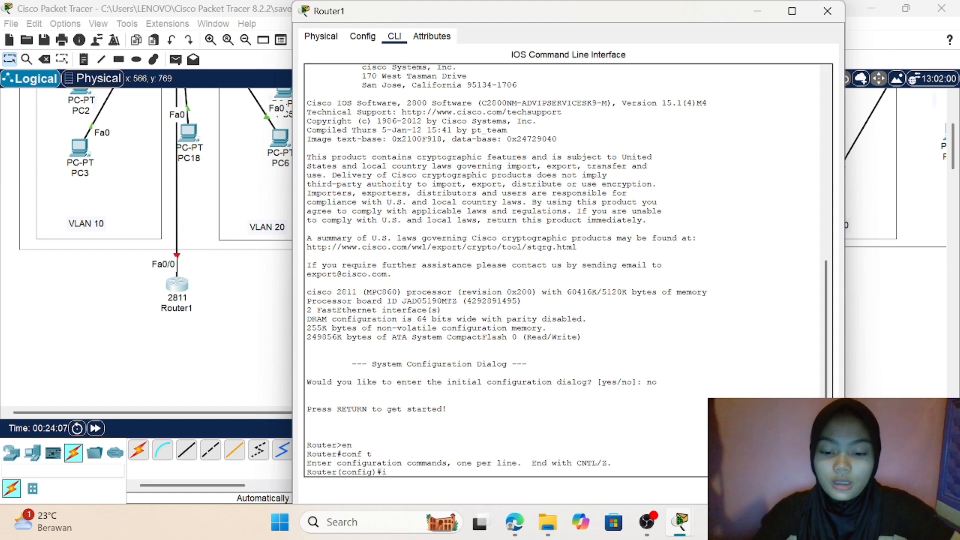
{"action": "type", "text": "nt fa"}
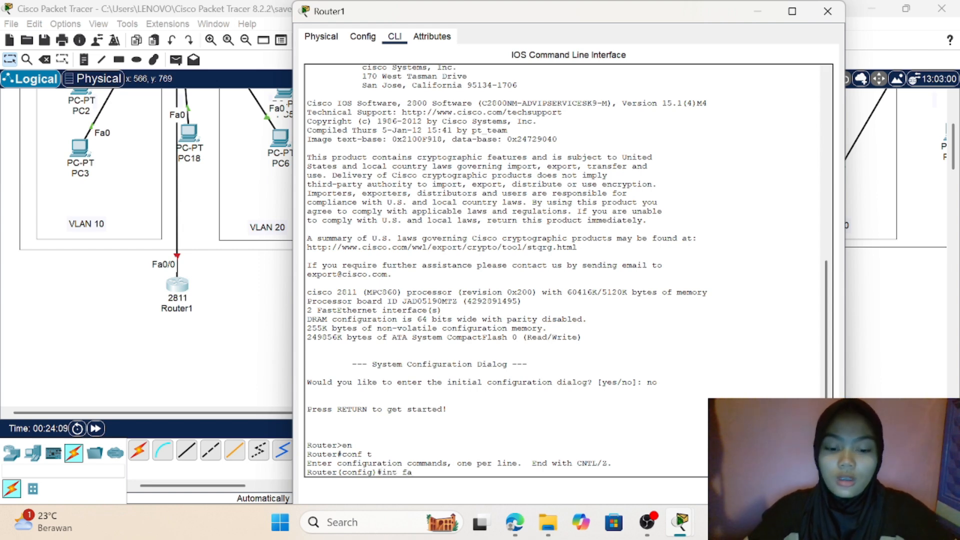
{"action": "type", "text": "0/0"}
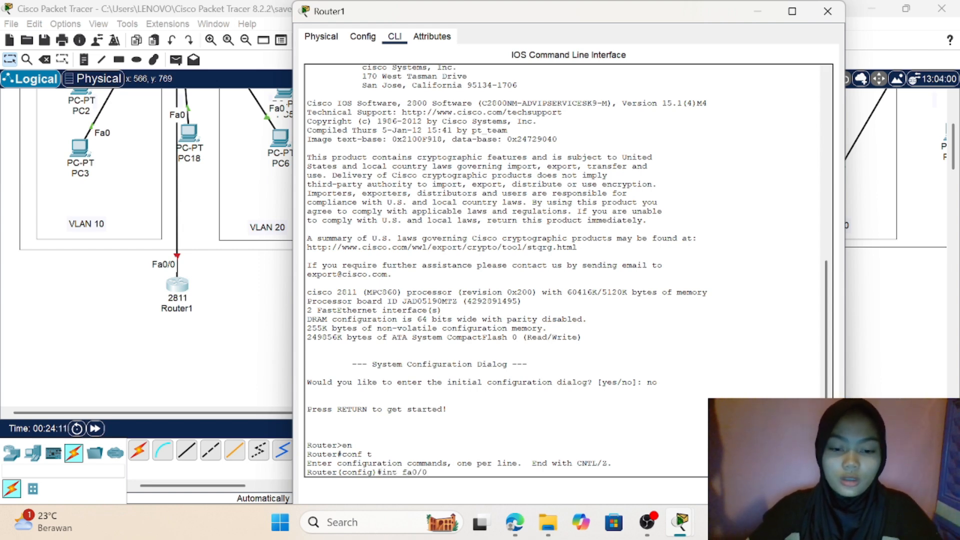
{"action": "key", "text": "Return"}
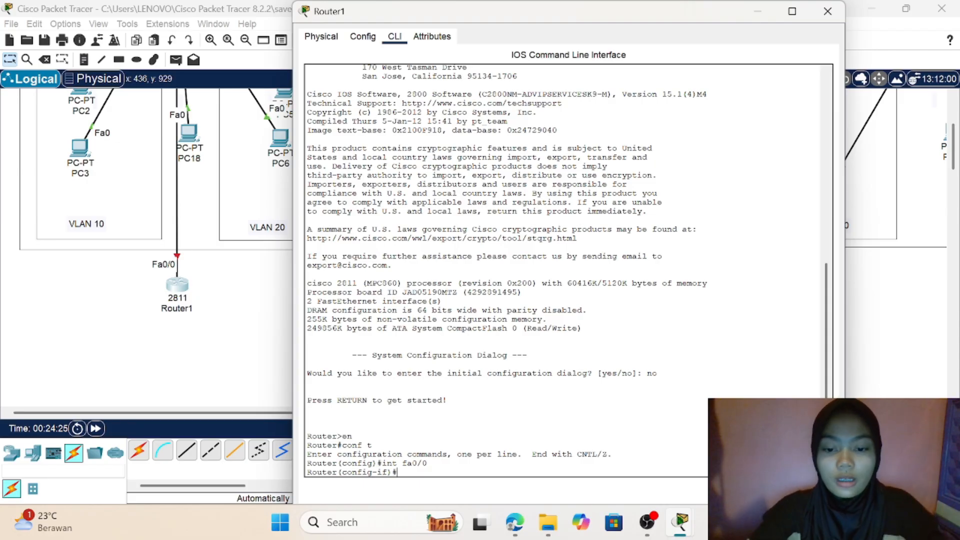
{"action": "type", "text": "no s"}
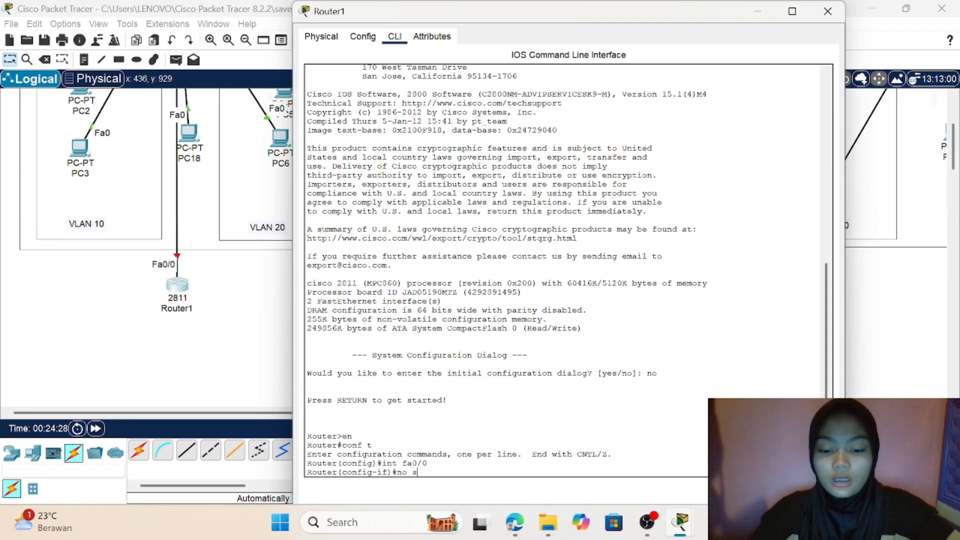
{"action": "type", "text": "hu"}
{"action": "key", "text": "Tab"}
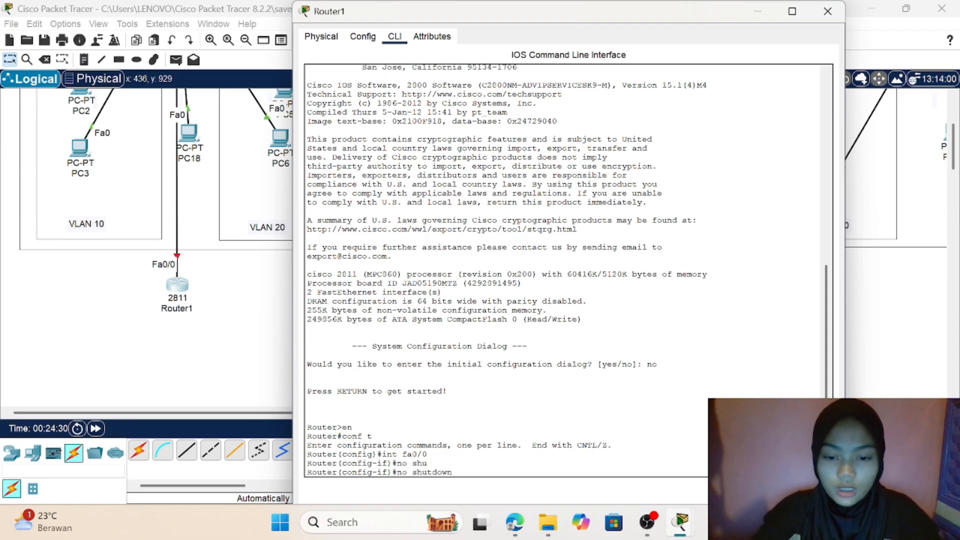
{"action": "key", "text": "Return"}
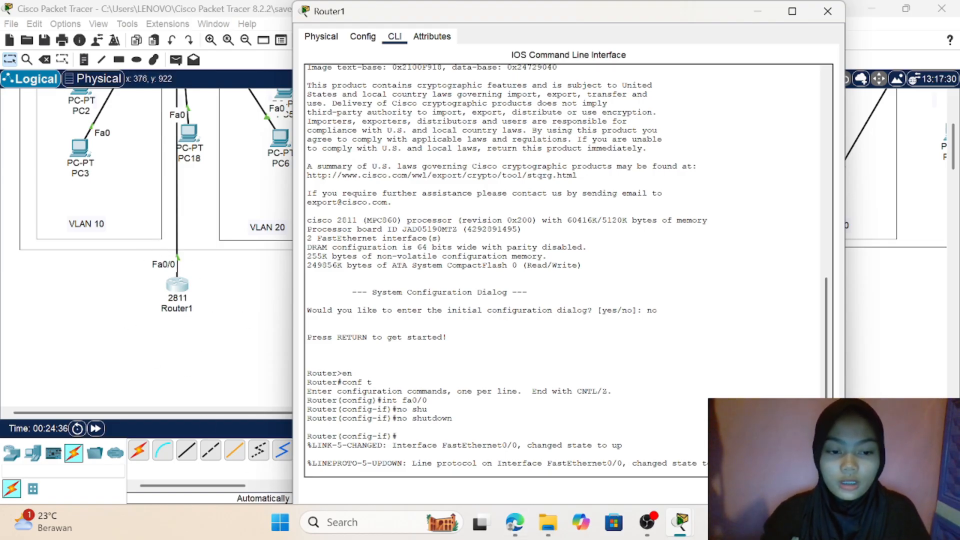
{"action": "left_click_drag", "start_coordinate": [740, 465], "coordinate": [740, 454]}
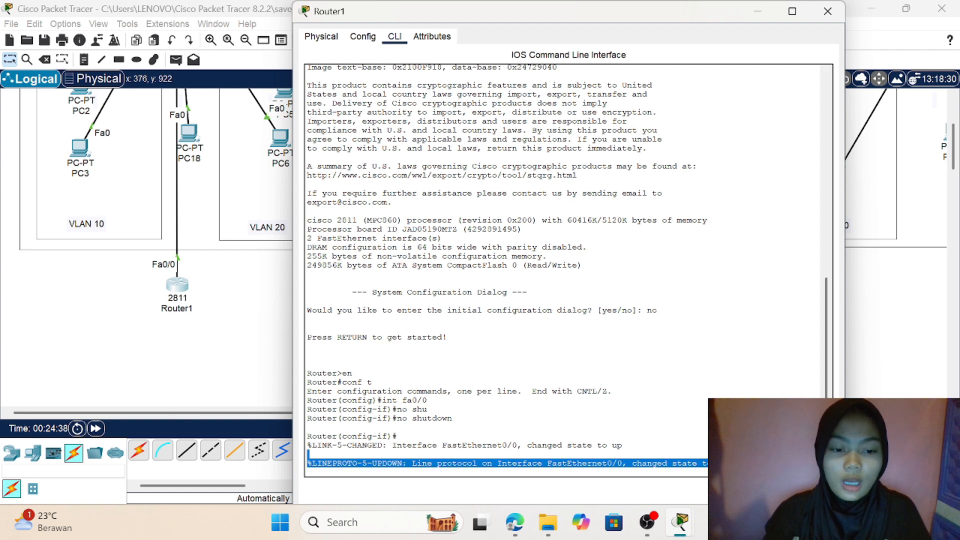
{"action": "left_click", "coordinate": [740, 460]}
{"action": "scroll", "coordinate": [740, 460], "scroll_direction": "down", "scroll_amount": 1}
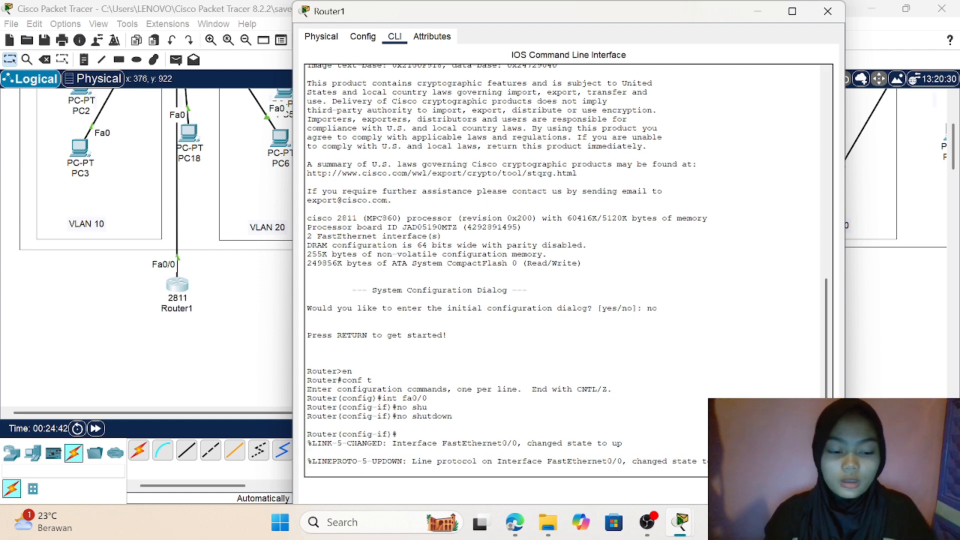
{"action": "key", "text": "Return"}
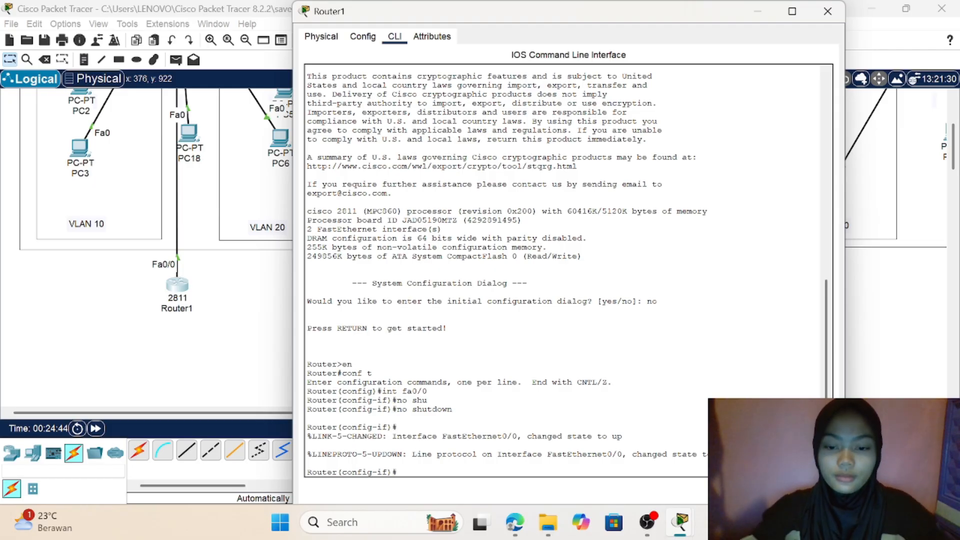
Step: Begin the IP address command for Router1's fa0/0 interface, entering ip address 192.168. without running it
{"action": "type", "text": "i"}
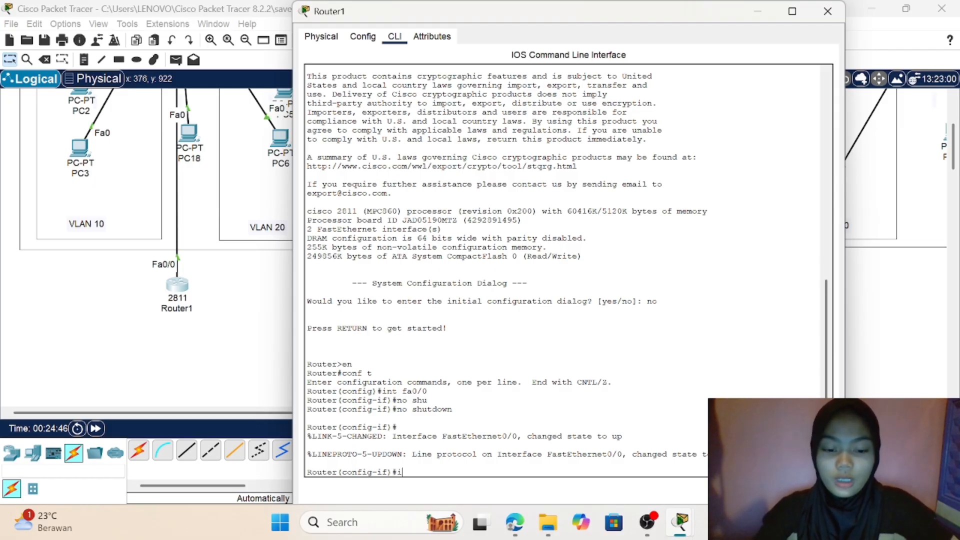
{"action": "type", "text": "p address"}
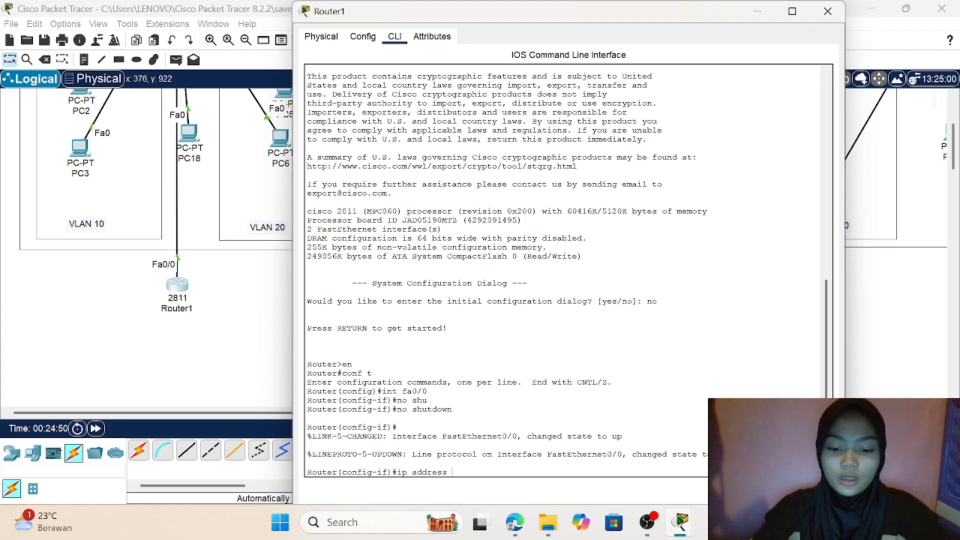
{"action": "type", "text": " 192.1"}
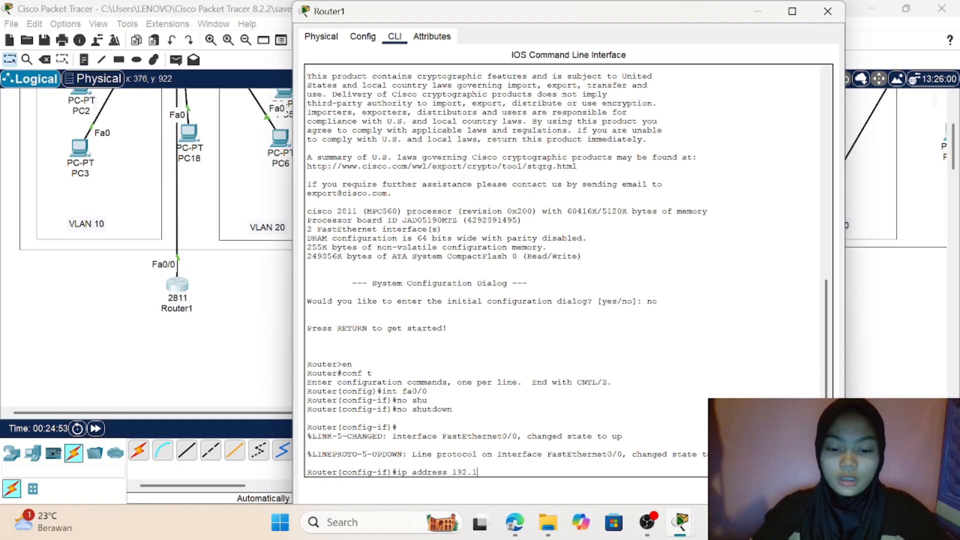
{"action": "type", "text": "68."}
Step: Place a text note in the empty area beside Router1 and enter VLAN 1: 192.168.1.0/24 as its first entry
{"action": "left_click", "coordinate": [265, 346]}
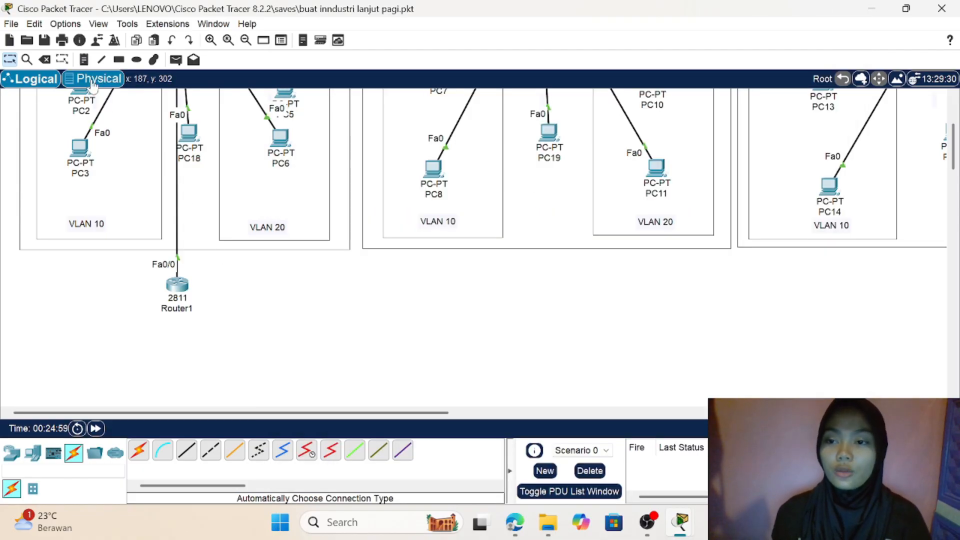
{"action": "left_click", "coordinate": [84, 61]}
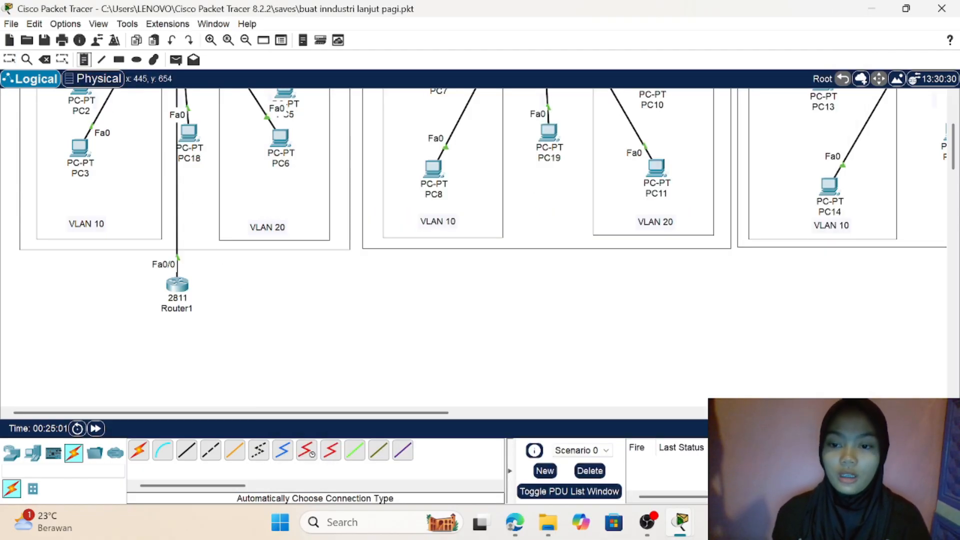
{"action": "left_click", "coordinate": [225, 278]}
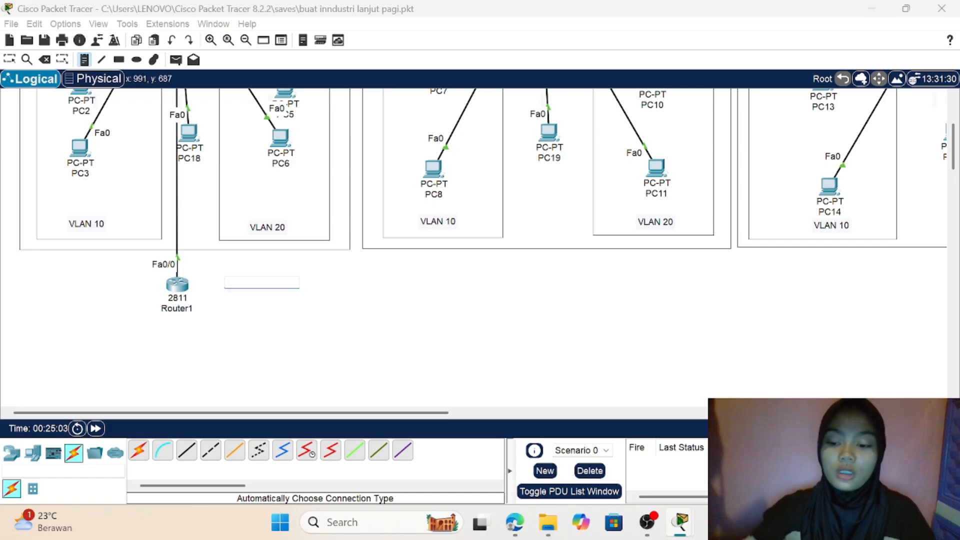
{"action": "type", "text": "VLA"}
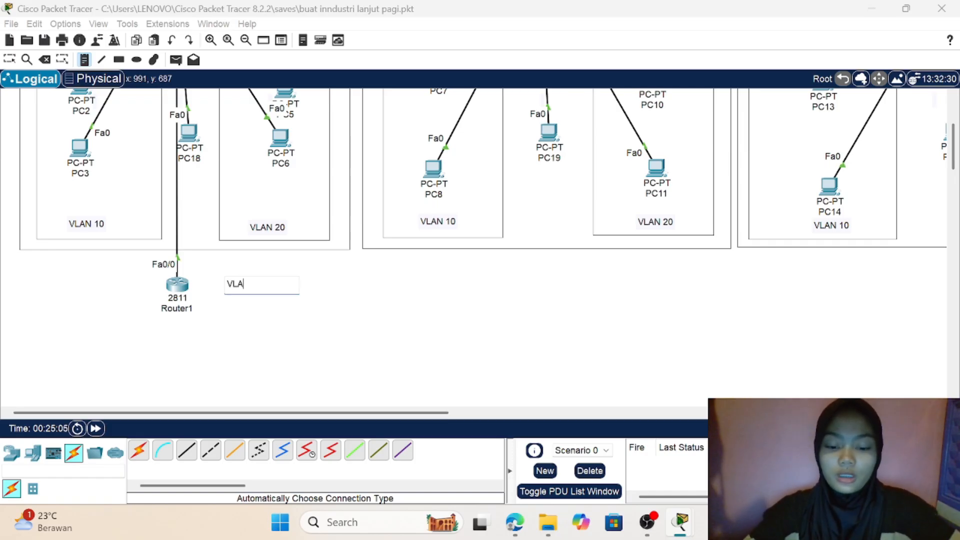
{"action": "type", "text": "N 1"}
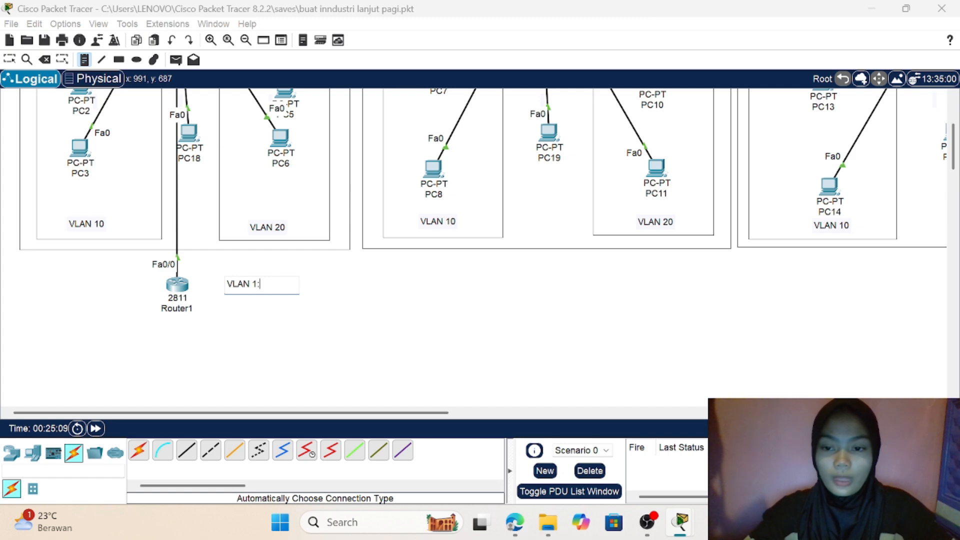
{"action": "type", "text": ": 192"}
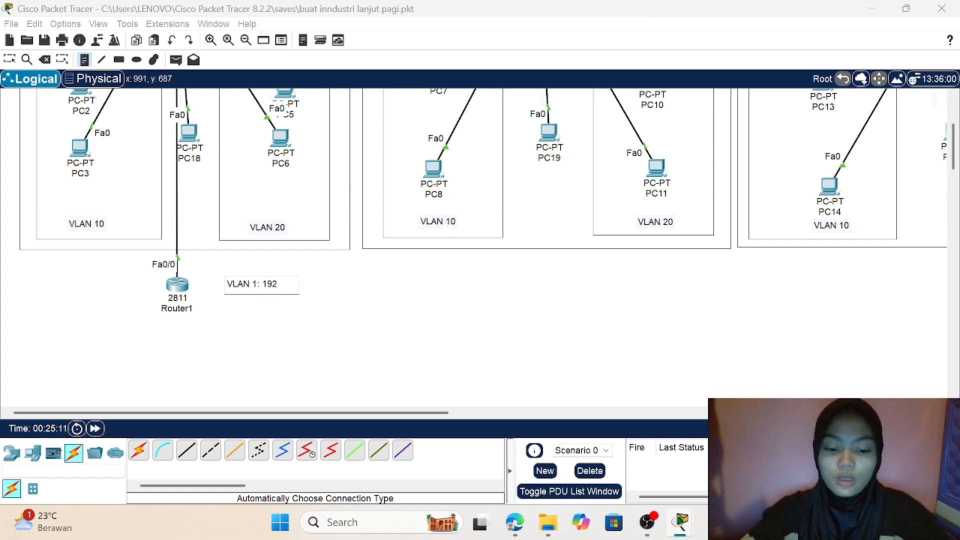
{"action": "type", "text": ".1"}
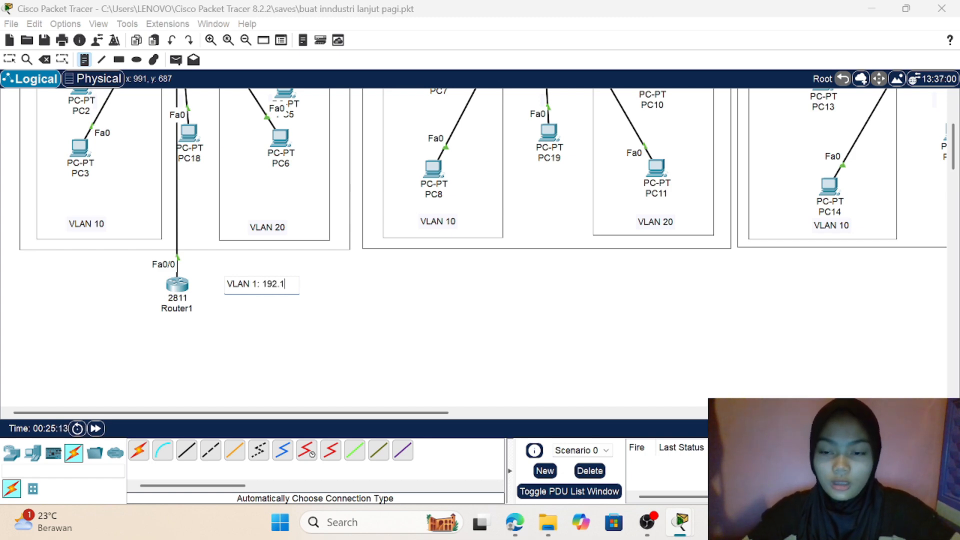
{"action": "type", "text": "68."}
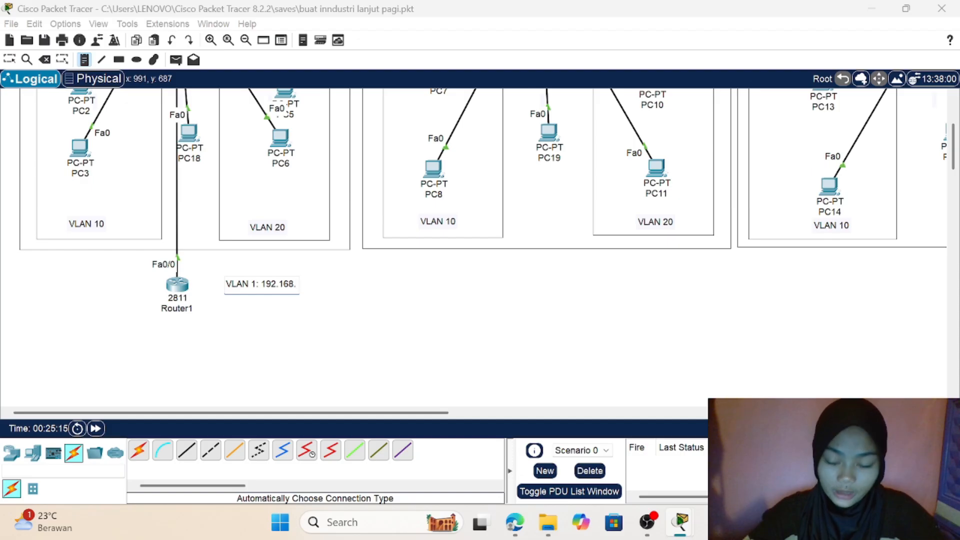
{"action": "type", "text": "1."}
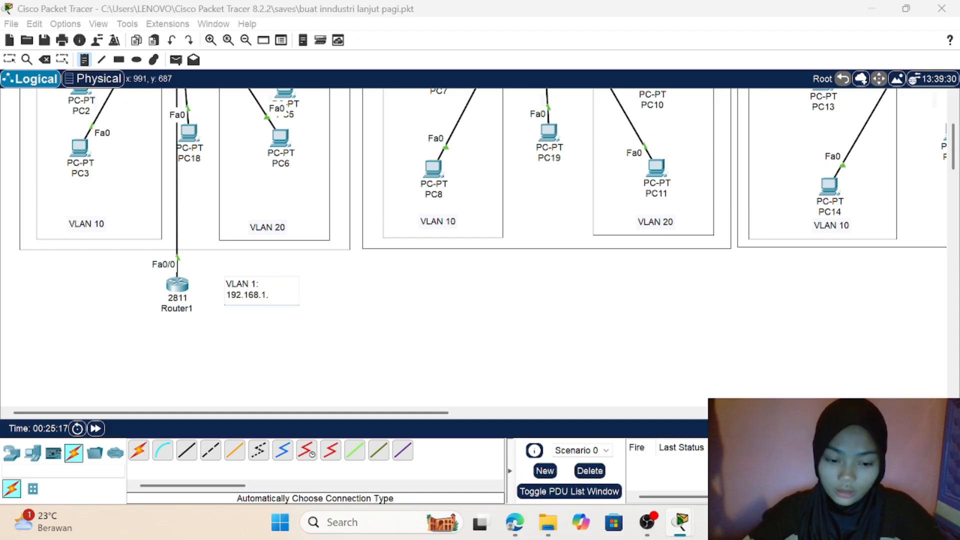
{"action": "type", "text": "0/24"}
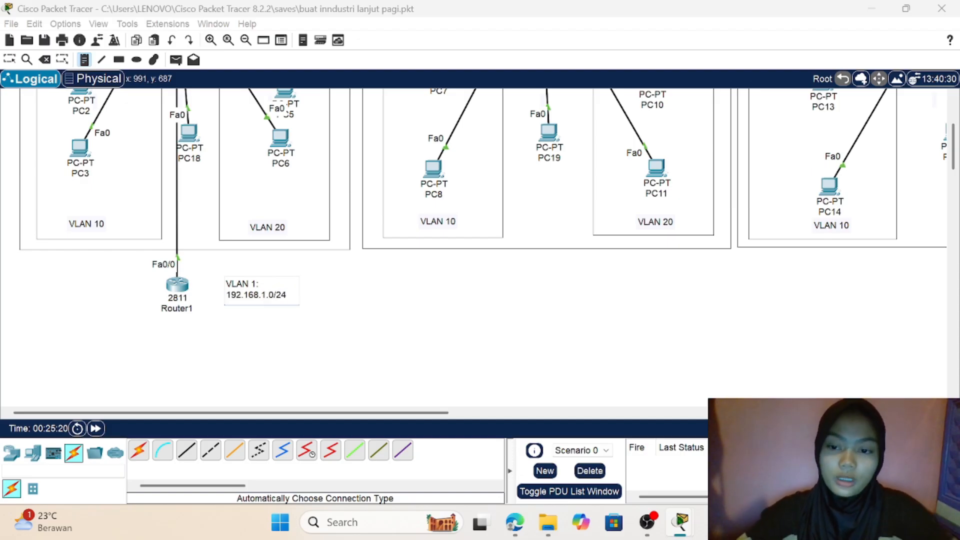
Step: Add the entry VLAN 10: 192.168.10.0/24 on a new line of the note beside Router1
{"action": "key", "text": "Return"}
{"action": "type", "text": "VLAN"}
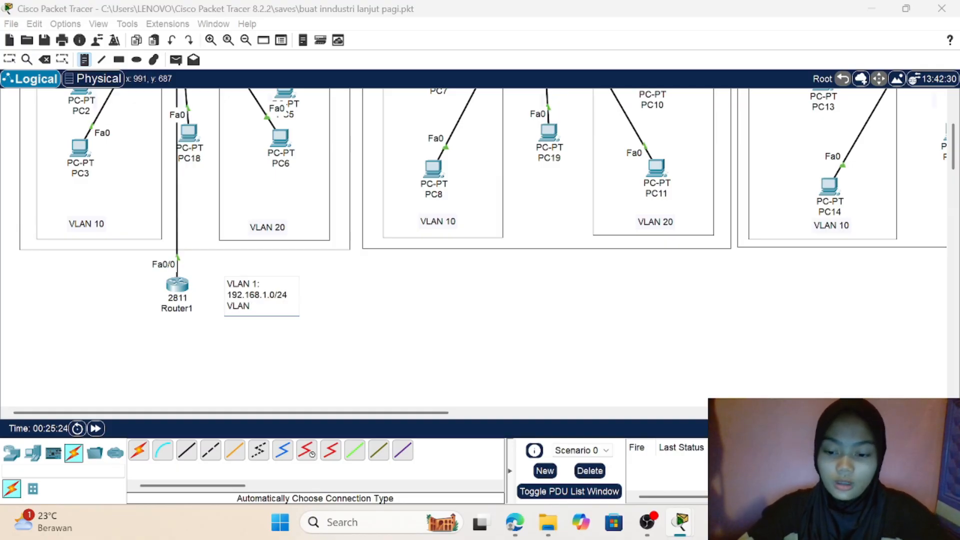
{"action": "type", "text": " 10"}
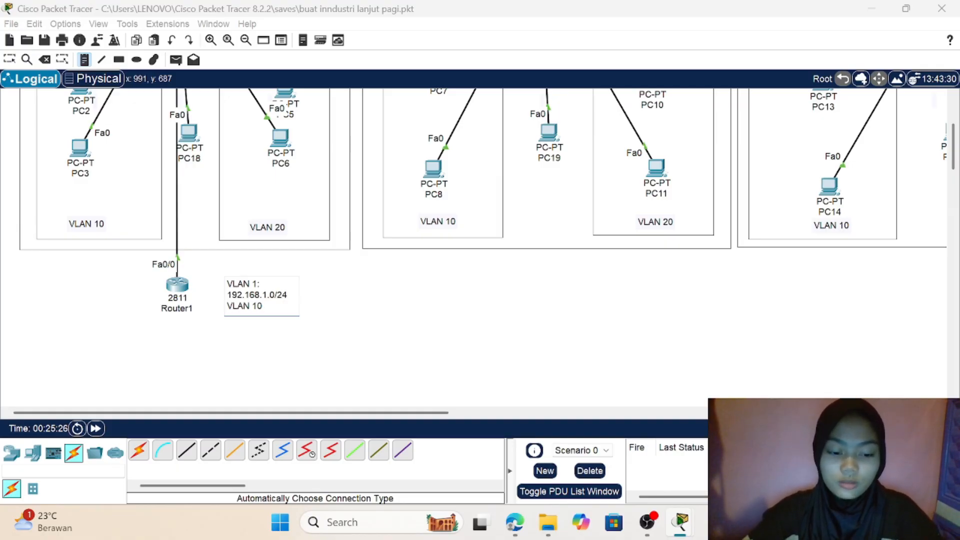
{"action": "type", "text": ":"}
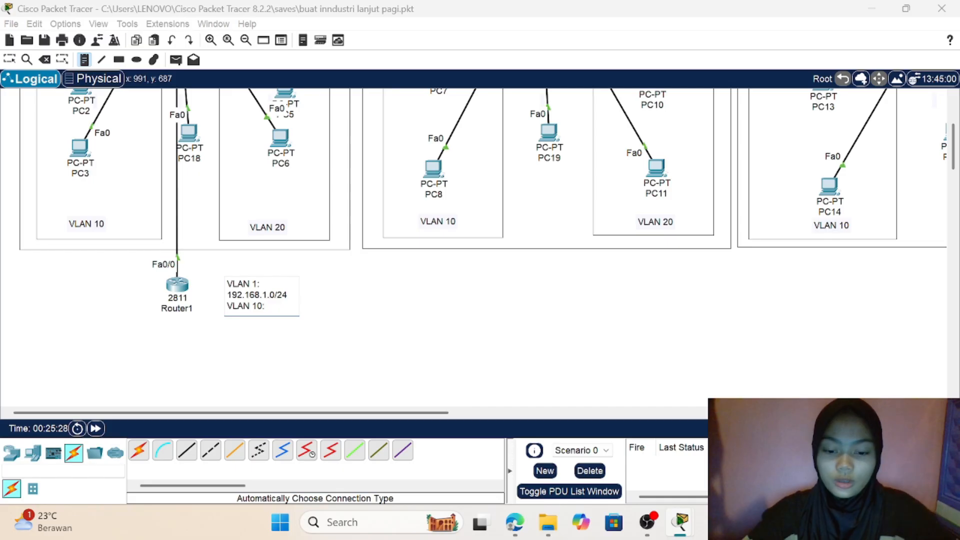
{"action": "type", "text": " 192.16"}
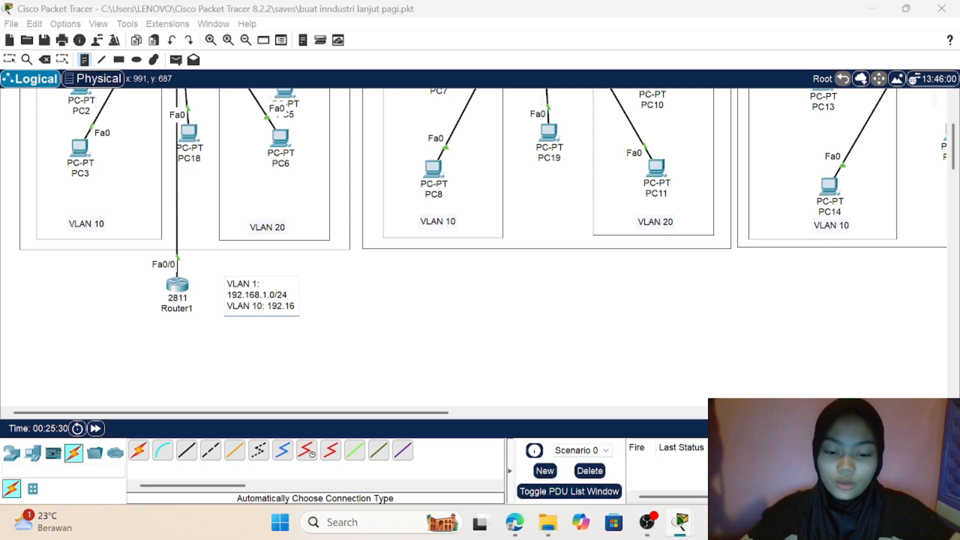
{"action": "type", "text": "8.10"}
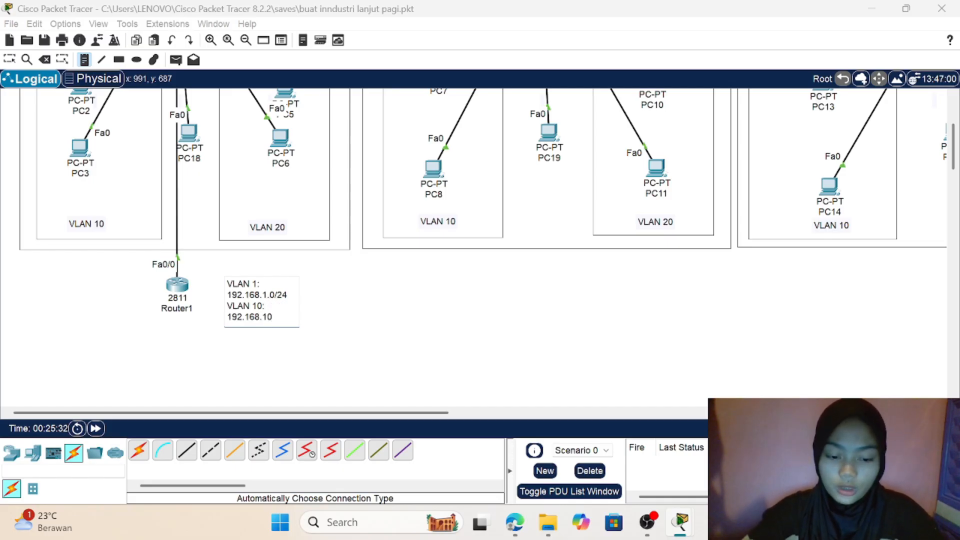
{"action": "type", "text": ".0/24"}
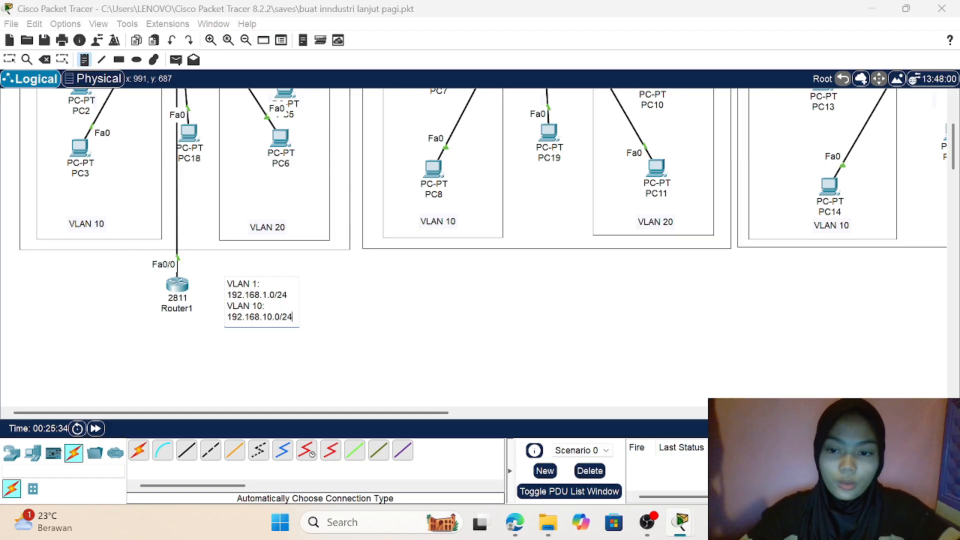
Step: Add the entry VLAN 20: 192.168.20.0/24 on a new line of the note and finish editing it
{"action": "key", "text": "Return"}
{"action": "type", "text": "V"}
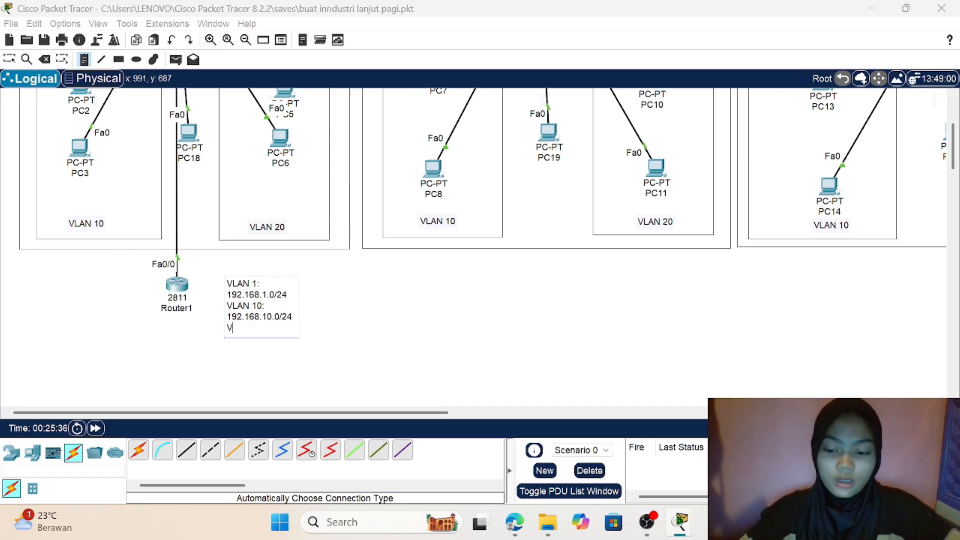
{"action": "type", "text": "LAN 20"}
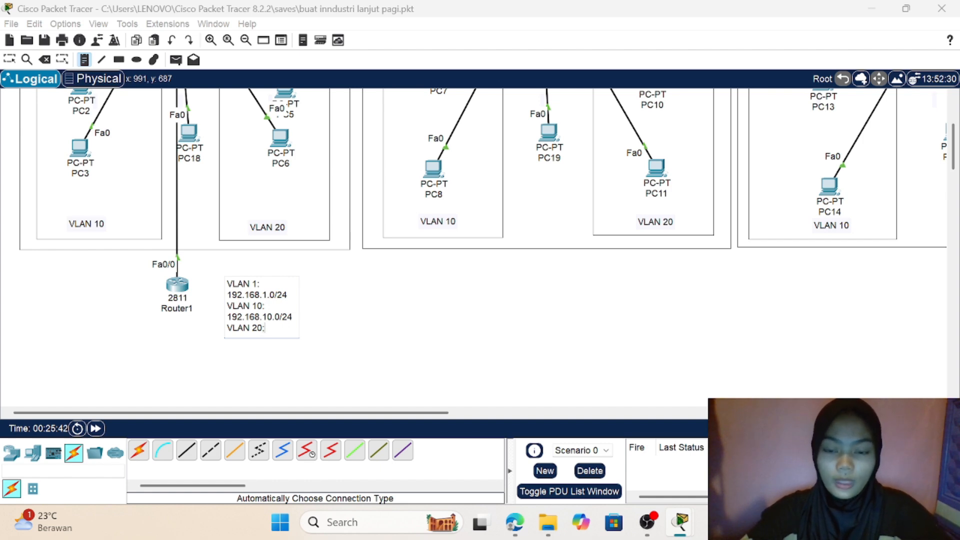
{"action": "type", "text": ":"}
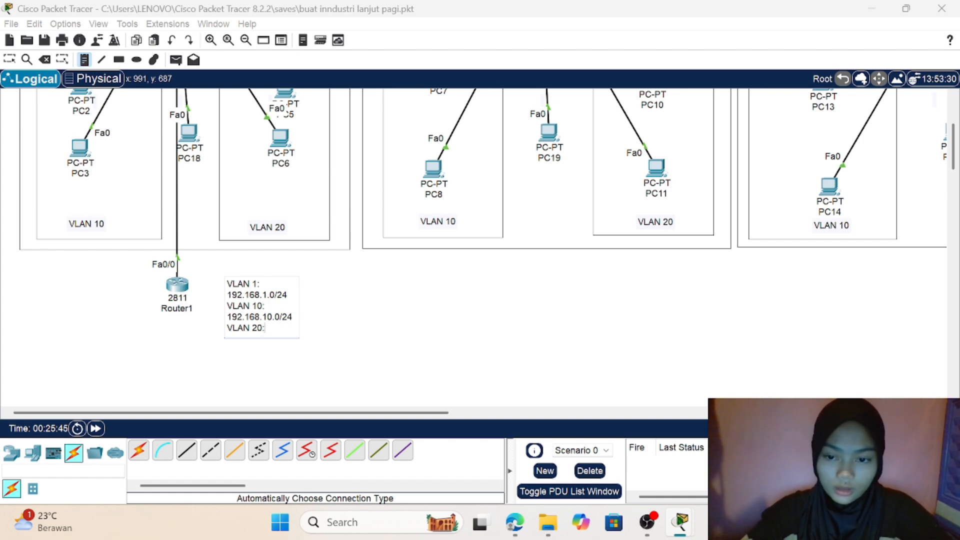
{"action": "type", "text": " 192.1"}
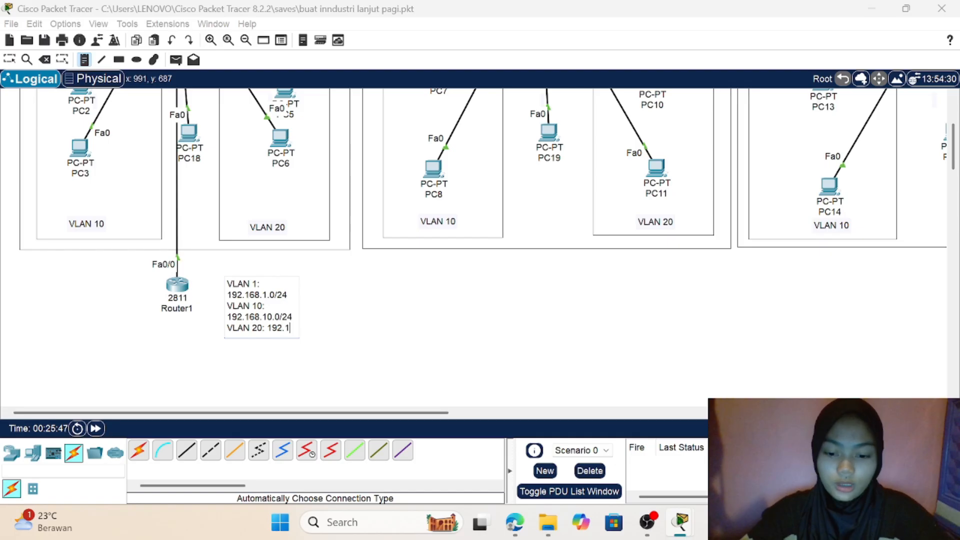
{"action": "type", "text": "68"}
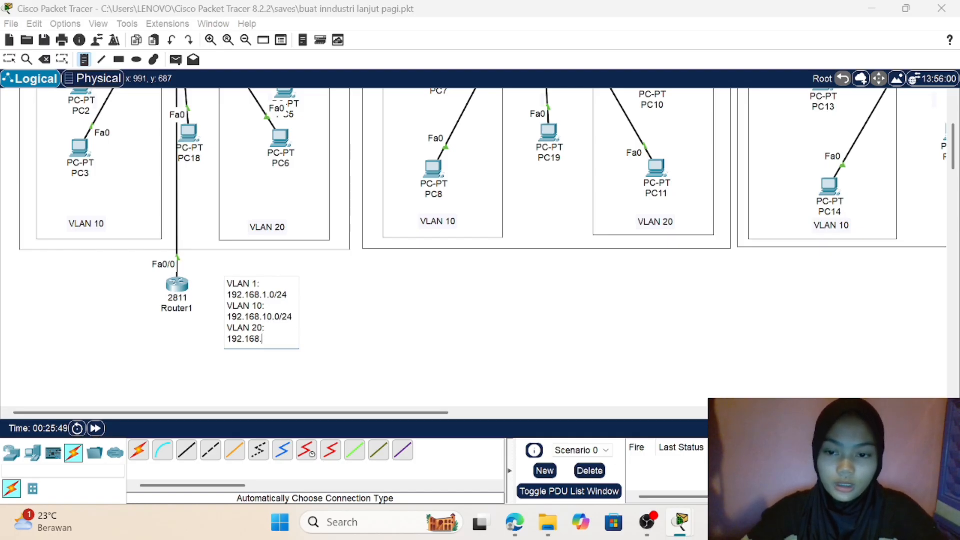
{"action": "type", "text": ".20.0/"}
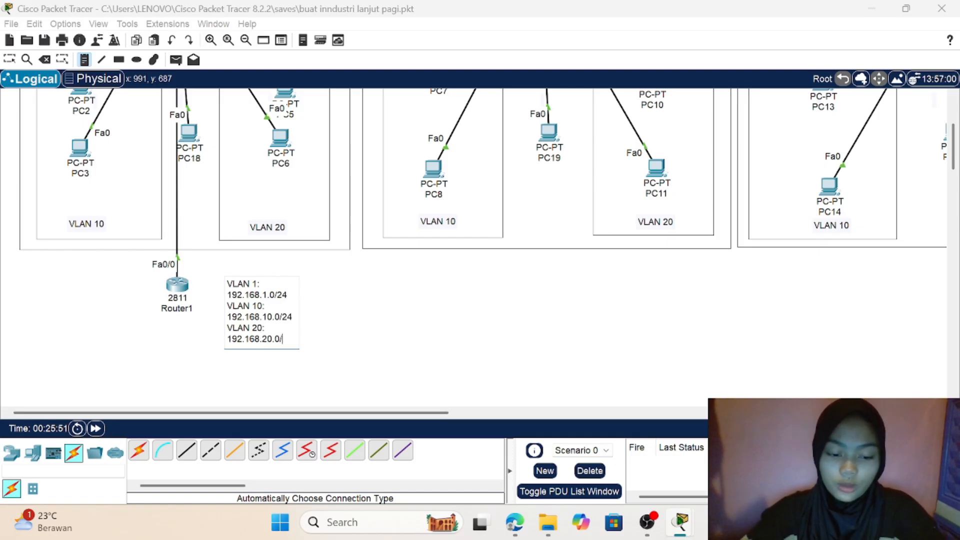
{"action": "type", "text": "24"}
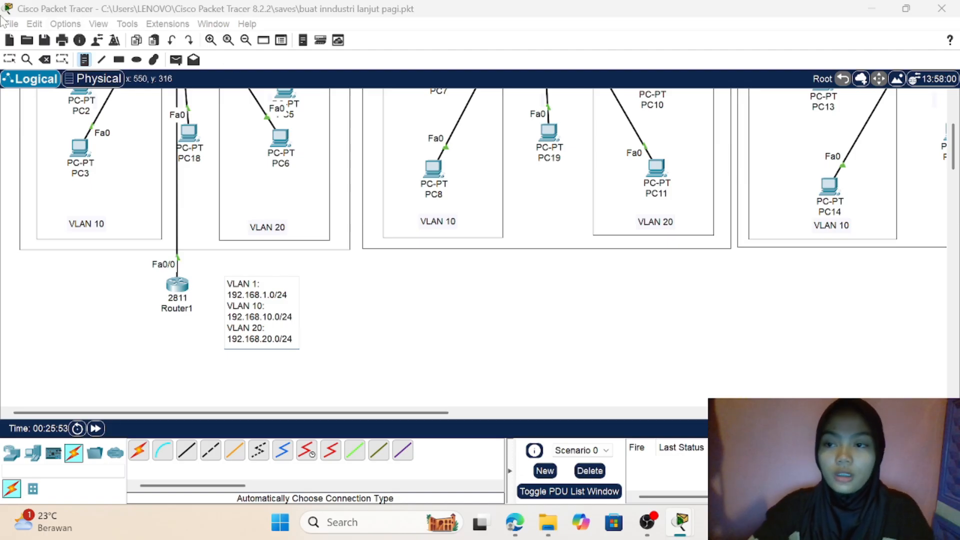
{"action": "left_click", "coordinate": [14, 61]}
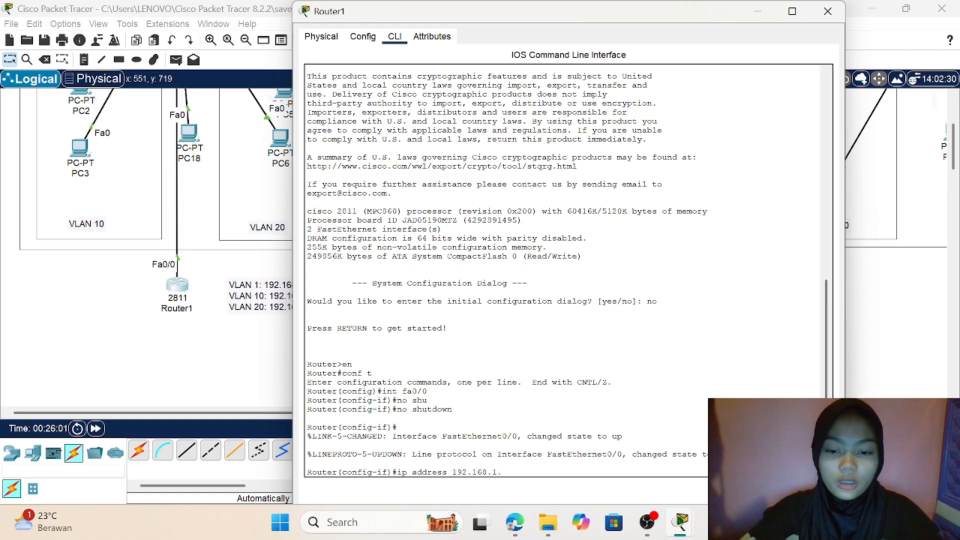
Step: Complete and run the pending command on Router1 to give fa0/0 the address 192.168.1.1 with mask 255.255.255.0
{"action": "type", "text": "2"}
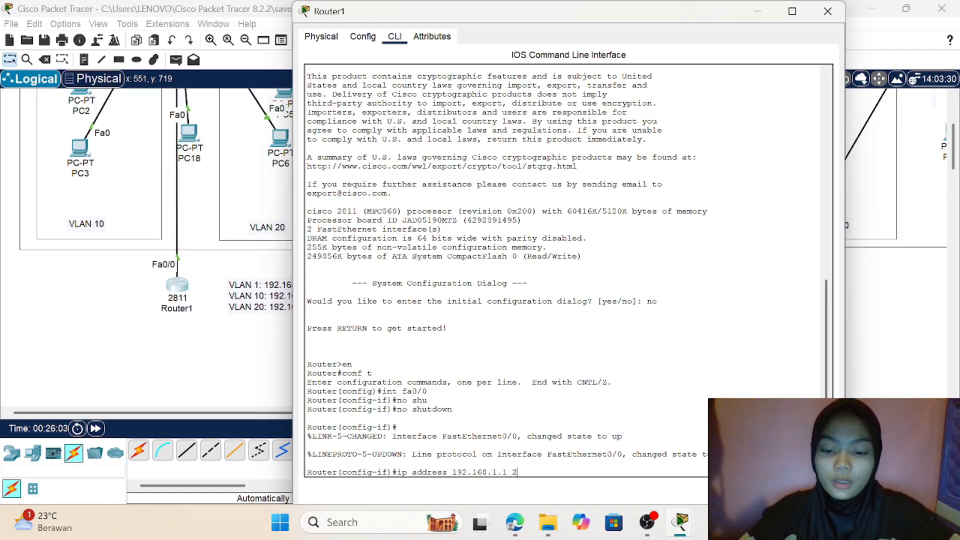
{"action": "type", "text": "55.255"}
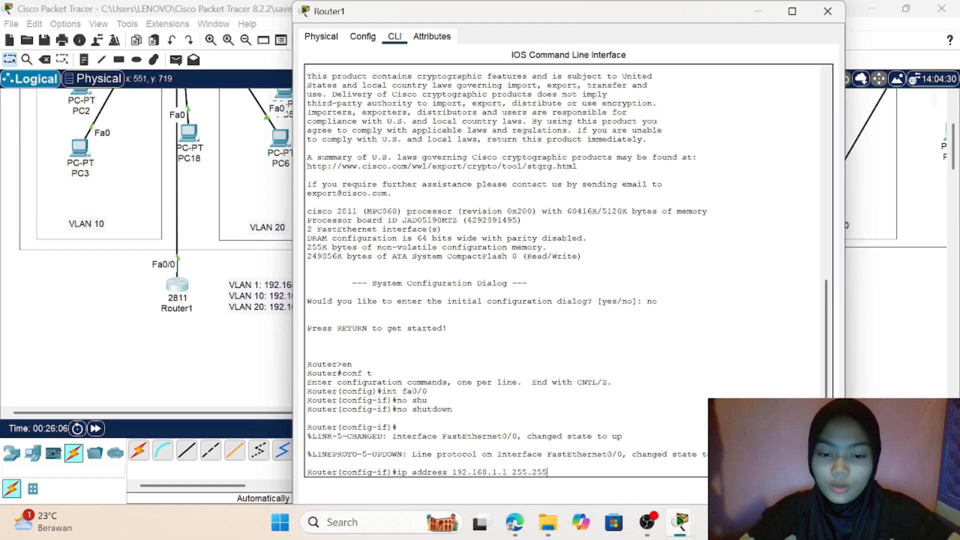
{"action": "type", "text": ".255.0"}
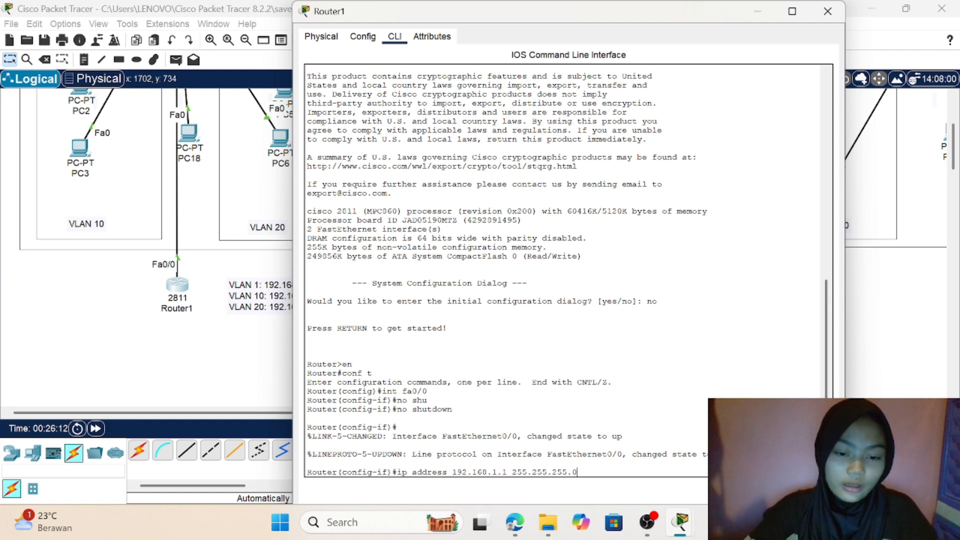
{"action": "key", "text": "Return"}
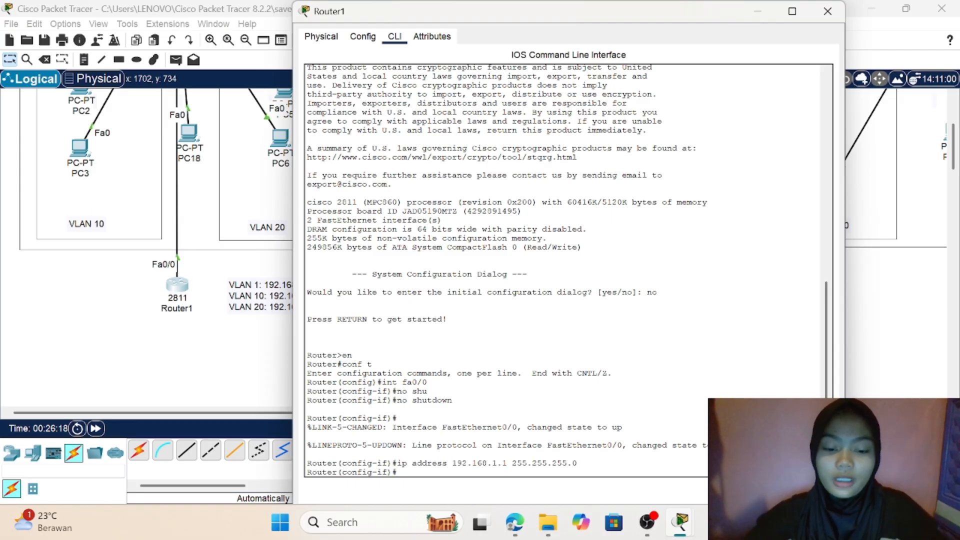
{"action": "type", "text": "do SHOW"}
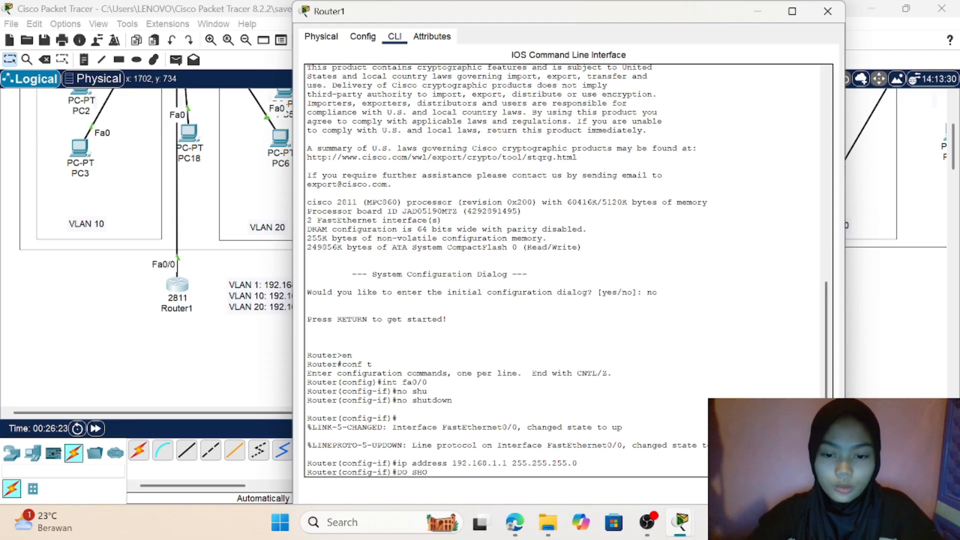
{"action": "key", "text": "BackSpace"}
{"action": "key", "text": "BackSpace"}
{"action": "key", "text": "BackSpace"}
{"action": "key", "text": "BackSpace"}
{"action": "key", "text": "BackSpace"}
{"action": "key", "text": "BackSpace"}
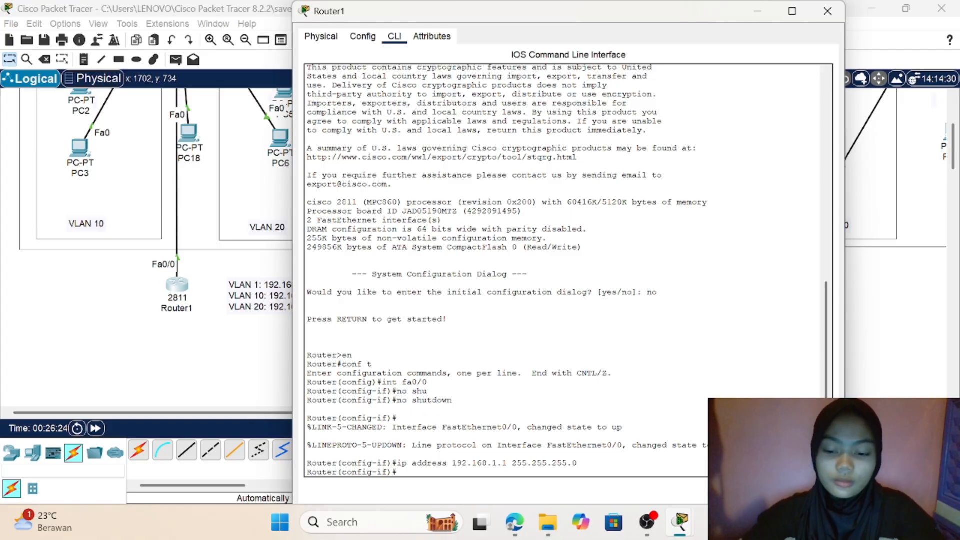
Step: Run do show ip interface brief on Router1 to check the interfaces' addresses and status
{"action": "type", "text": "do sho"}
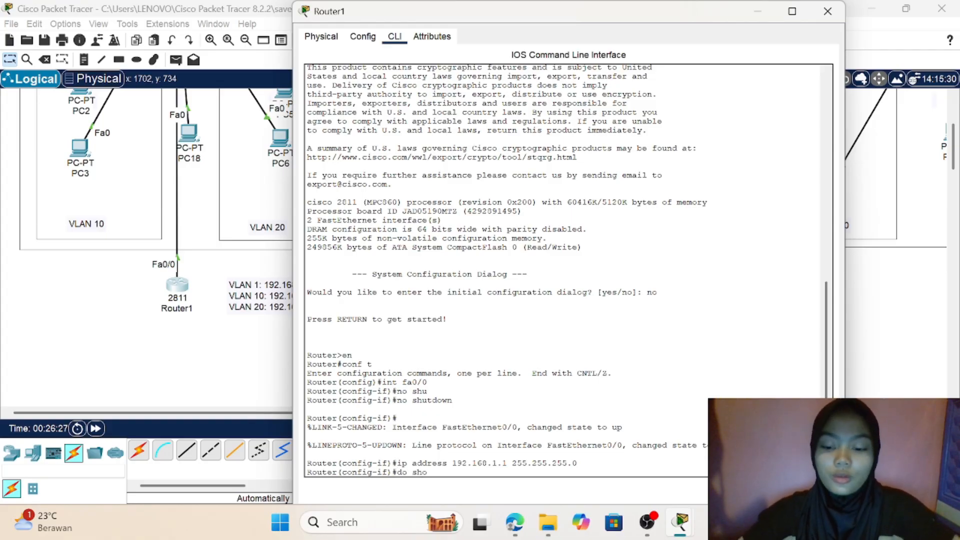
{"action": "type", "text": "w ip"}
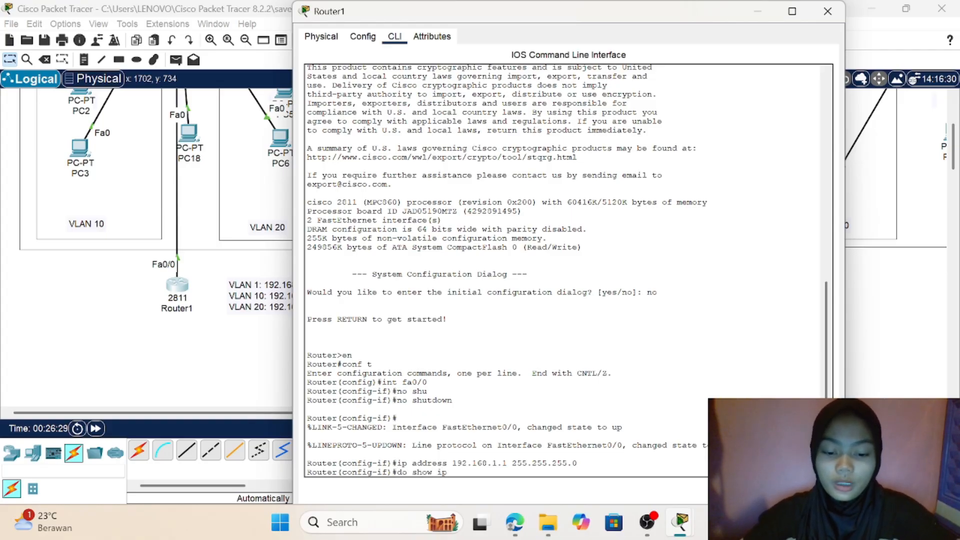
{"action": "type", "text": " interface"}
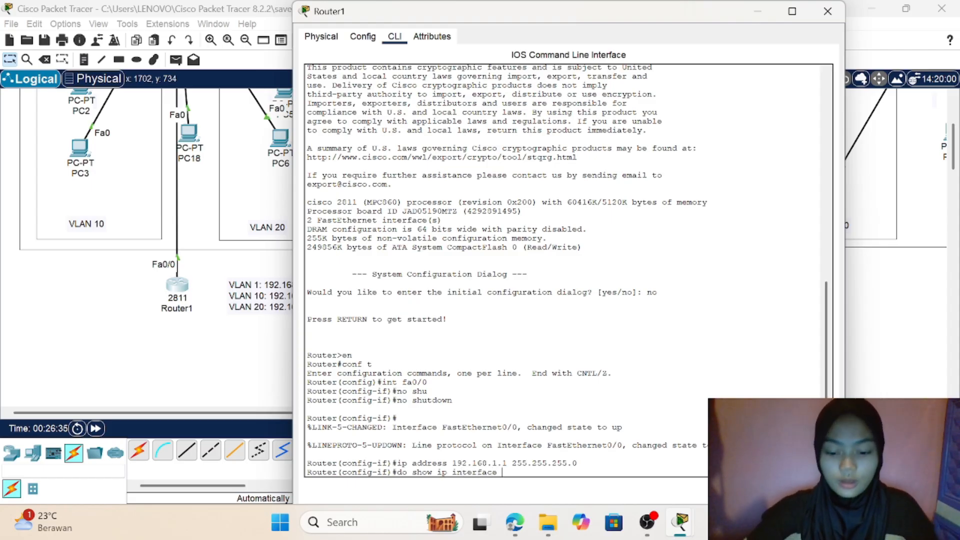
{"action": "type", "text": " brief"}
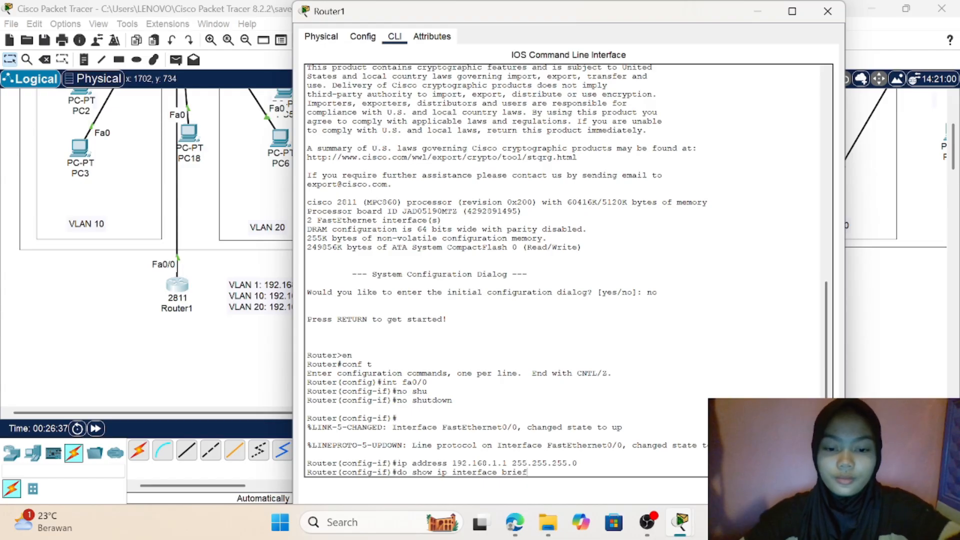
{"action": "key", "text": "Return"}
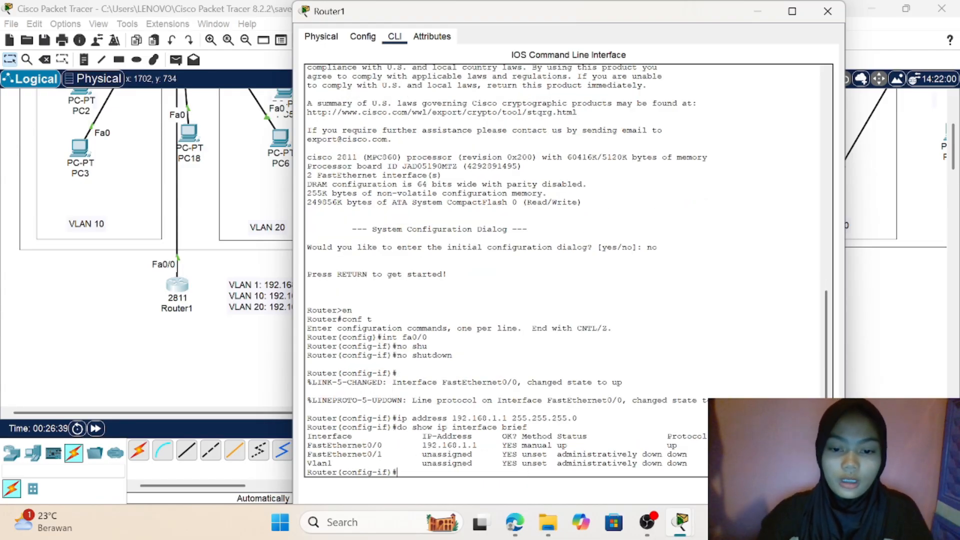
{"action": "left_click_drag", "start_coordinate": [307, 445], "coordinate": [567, 445]}
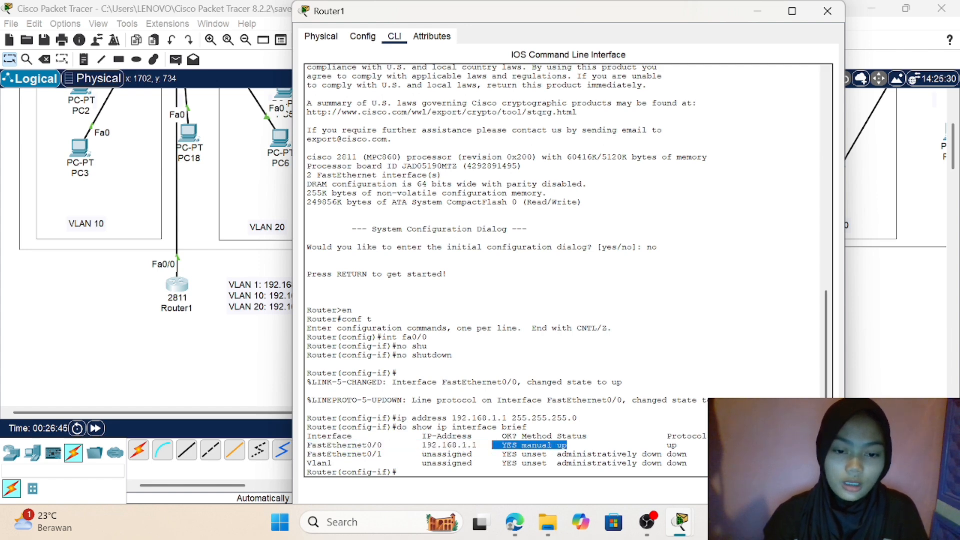
{"action": "left_click", "coordinate": [627, 436]}
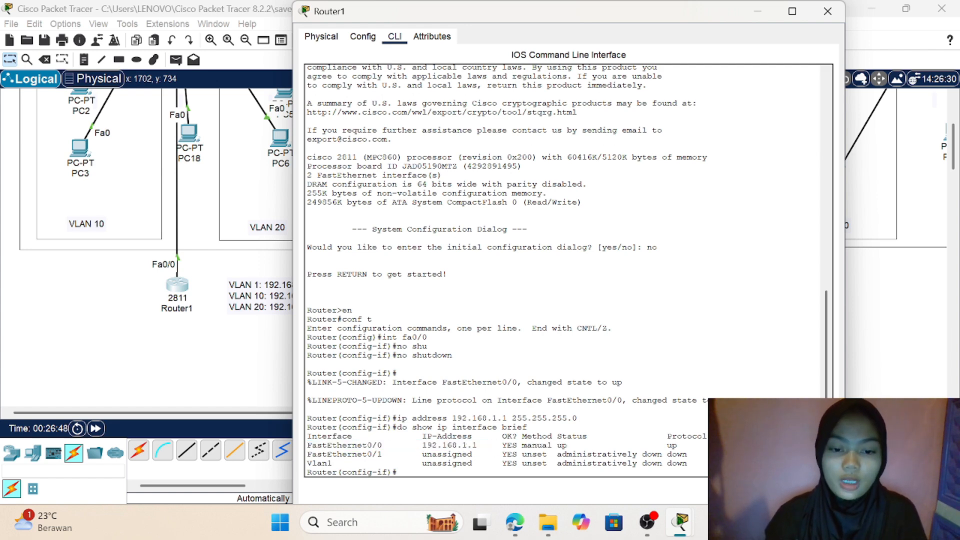
{"action": "scroll", "coordinate": [627, 436], "scroll_direction": "down", "scroll_amount": 1}
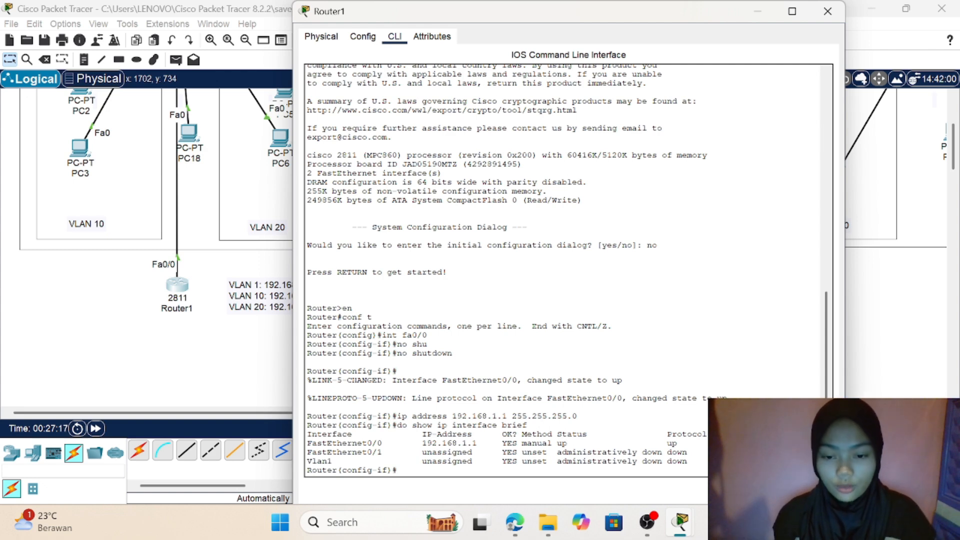
Step: Exit the FastEthernet0/0 interface configuration on Router1 to return to global configuration mode
{"action": "type", "text": "ex"}
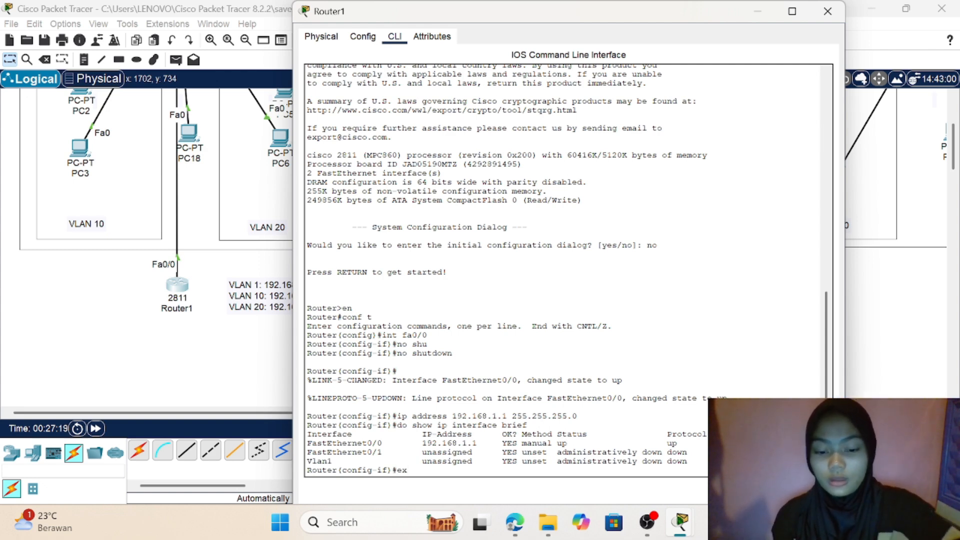
{"action": "type", "text": "it"}
{"action": "key", "text": "Return"}
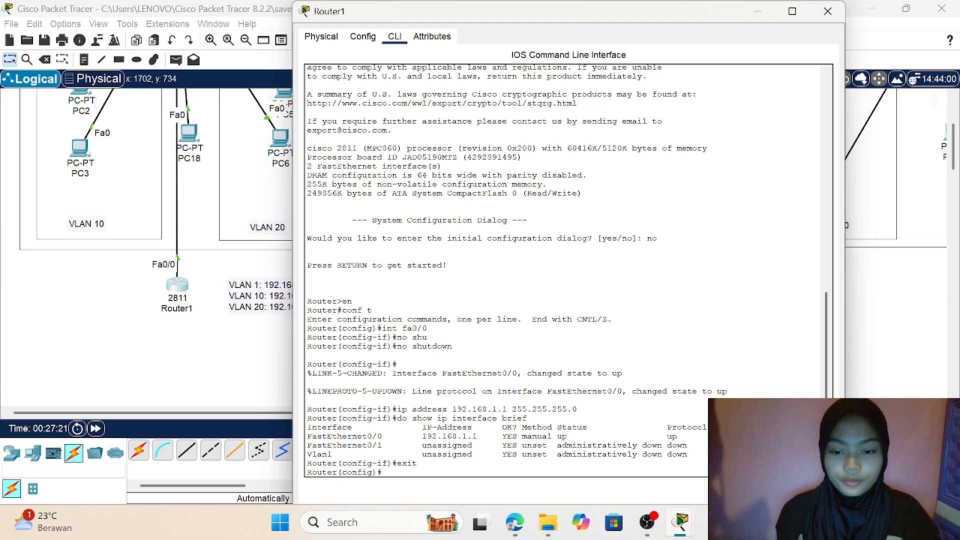
Step: Create the subinterface fa0/0.10 on Router1 with the interface command and enter its configuration mode
{"action": "type", "text": "in"}
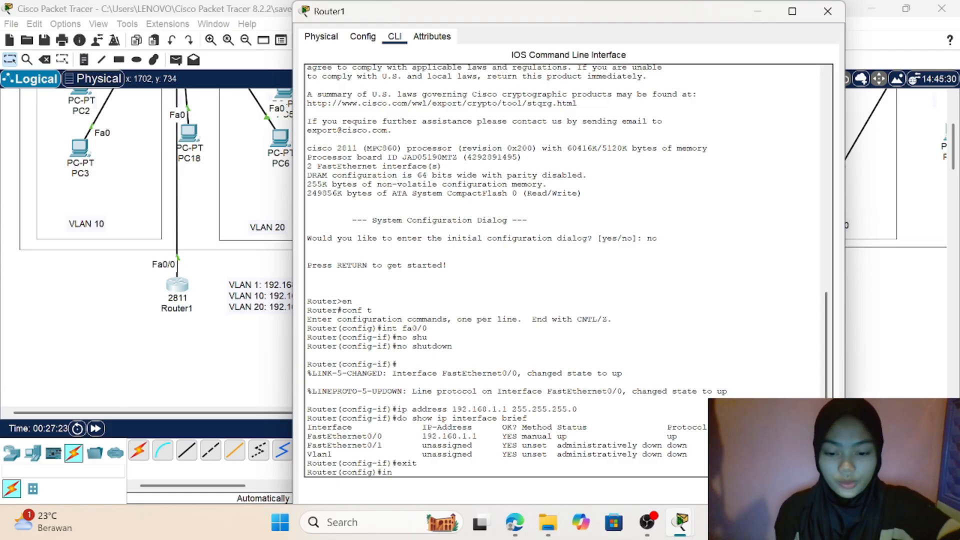
{"action": "type", "text": "t"}
{"action": "key", "text": "Tab"}
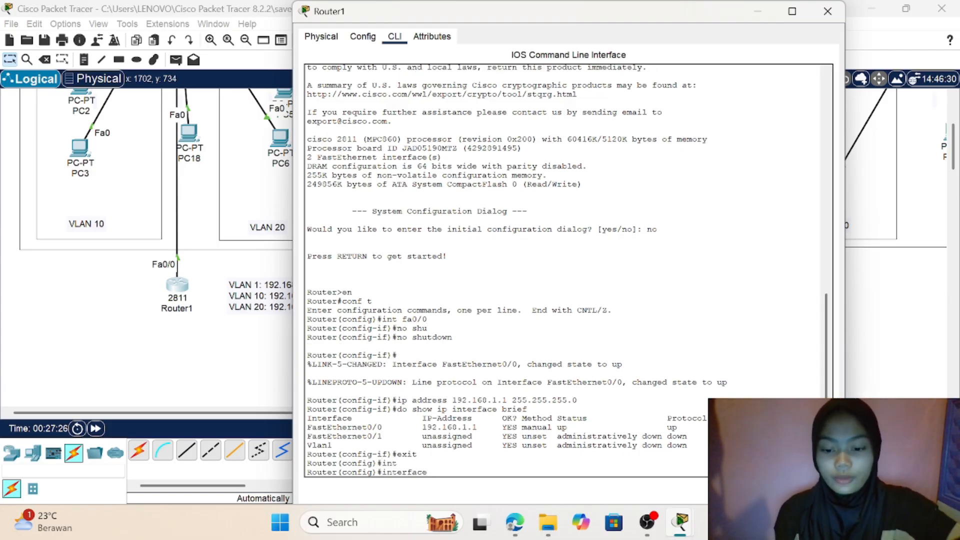
{"action": "type", "text": "fa0/"}
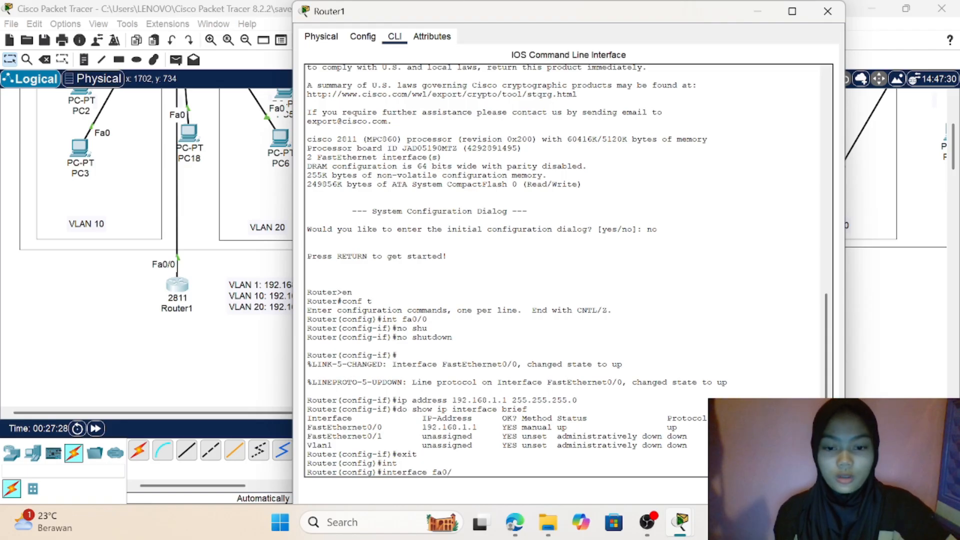
{"action": "type", "text": "0"}
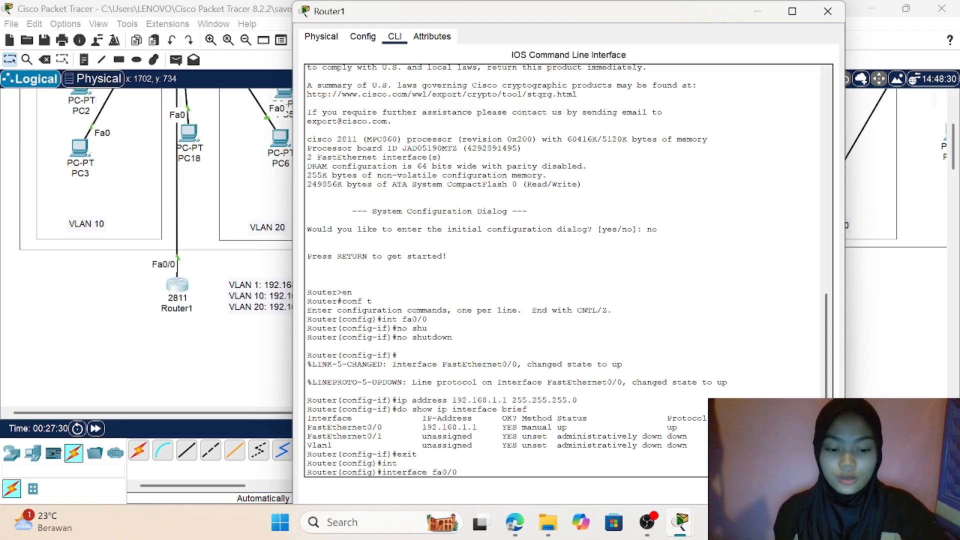
{"action": "type", "text": ".10"}
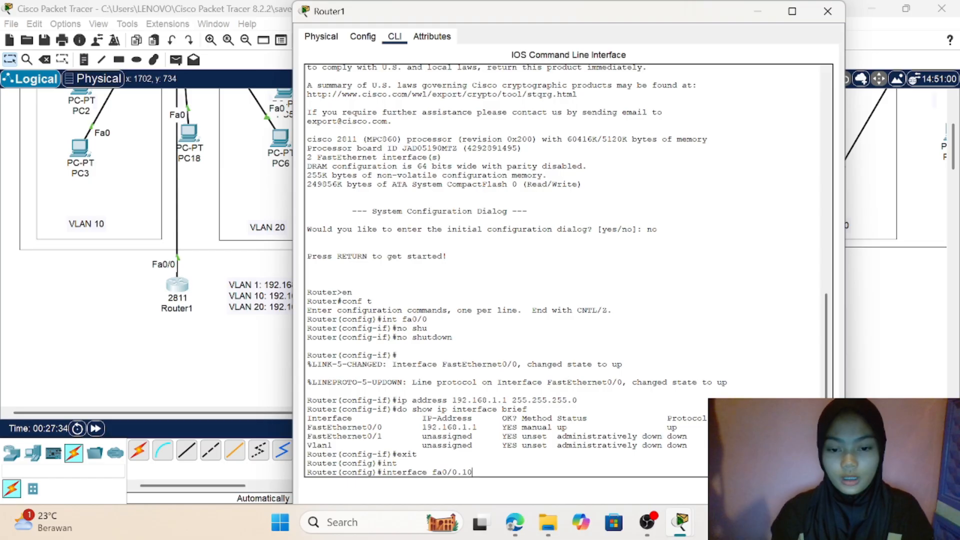
{"action": "left_click_drag", "start_coordinate": [472, 473], "coordinate": [432, 473]}
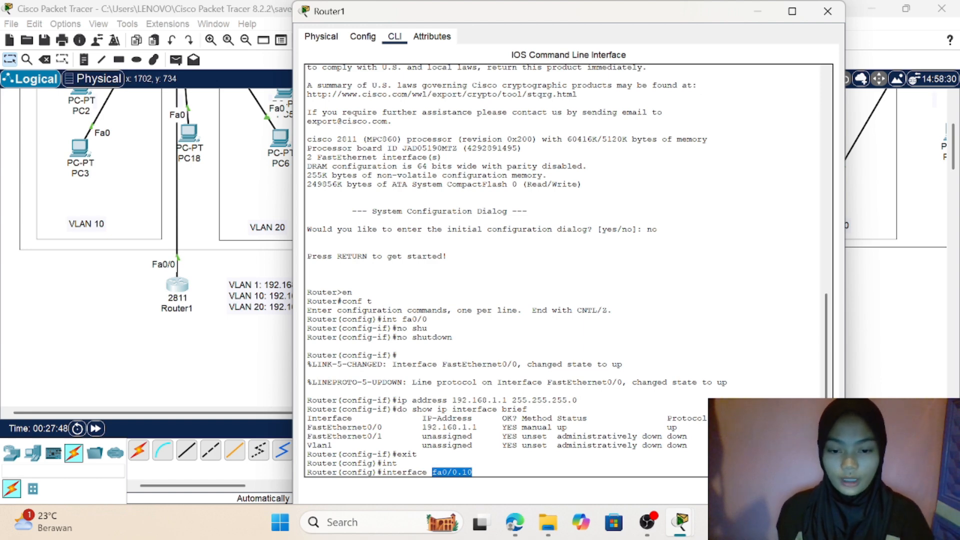
{"action": "left_click", "coordinate": [472, 472]}
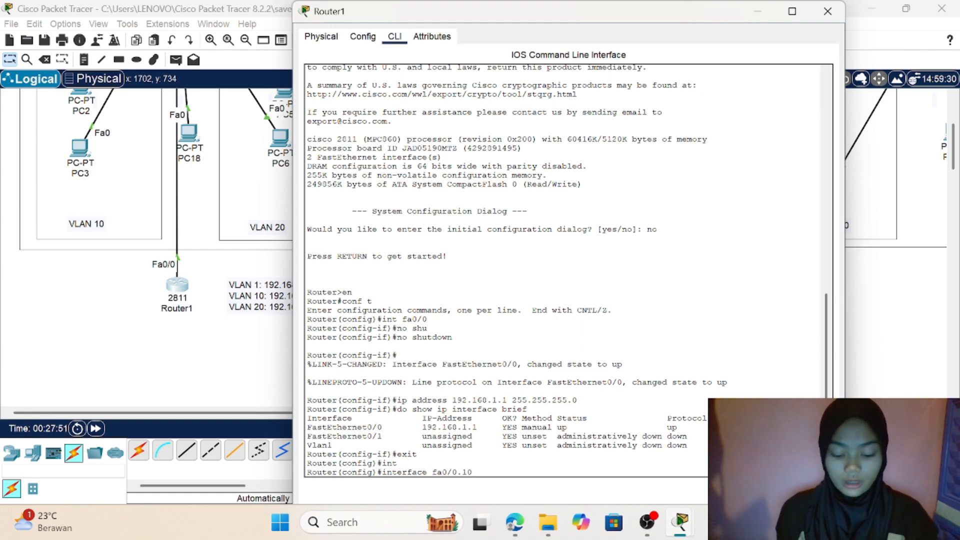
{"action": "key", "text": "Return"}
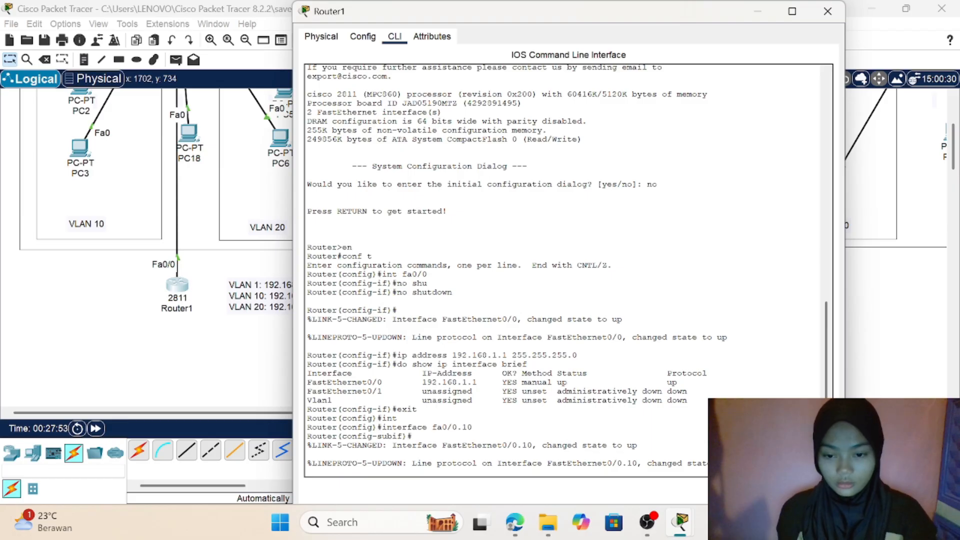
{"action": "key", "text": "Return"}
Step: Set the encapsulation of subinterface fa0/0.10 to dot1Q with VLAN ID 10
{"action": "type", "text": "en"}
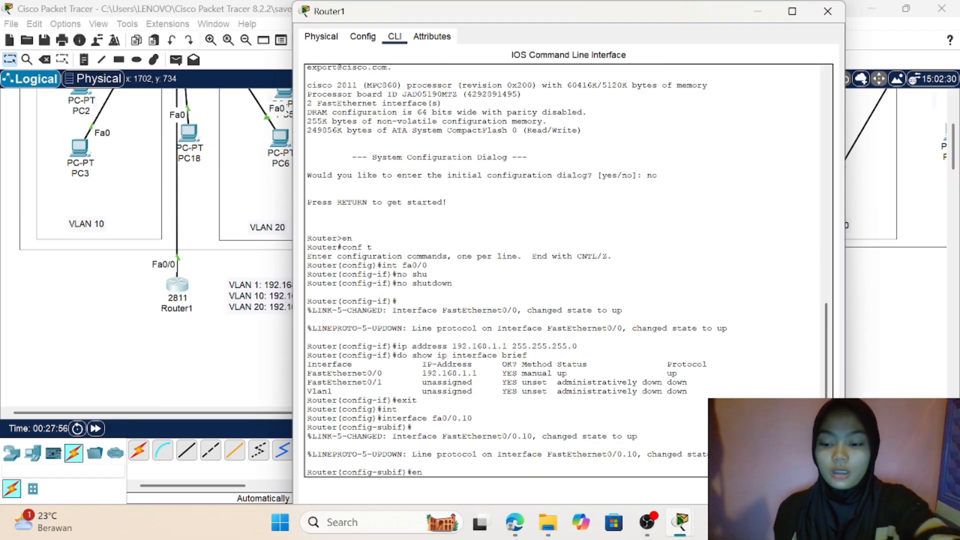
{"action": "key", "text": "Tab"}
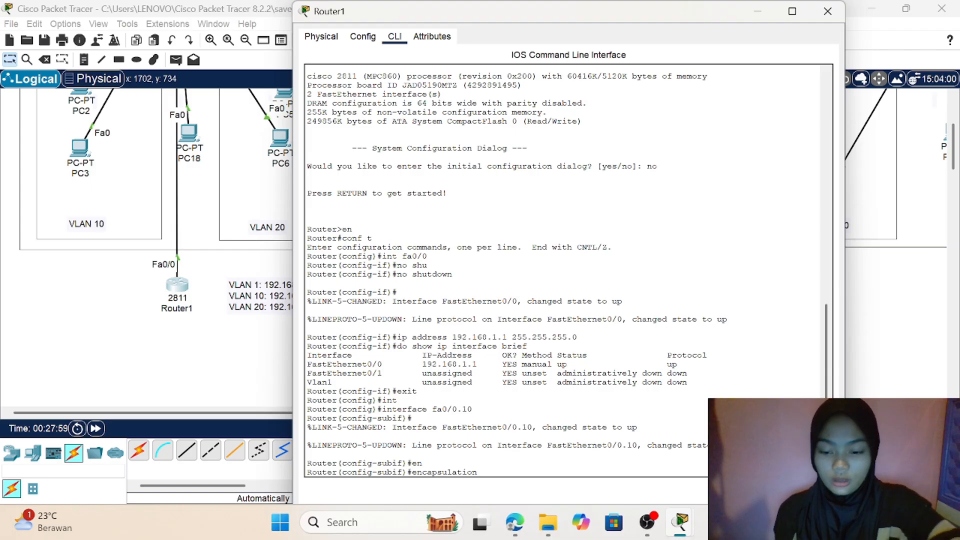
{"action": "type", "text": "do"}
{"action": "key", "text": "Tab"}
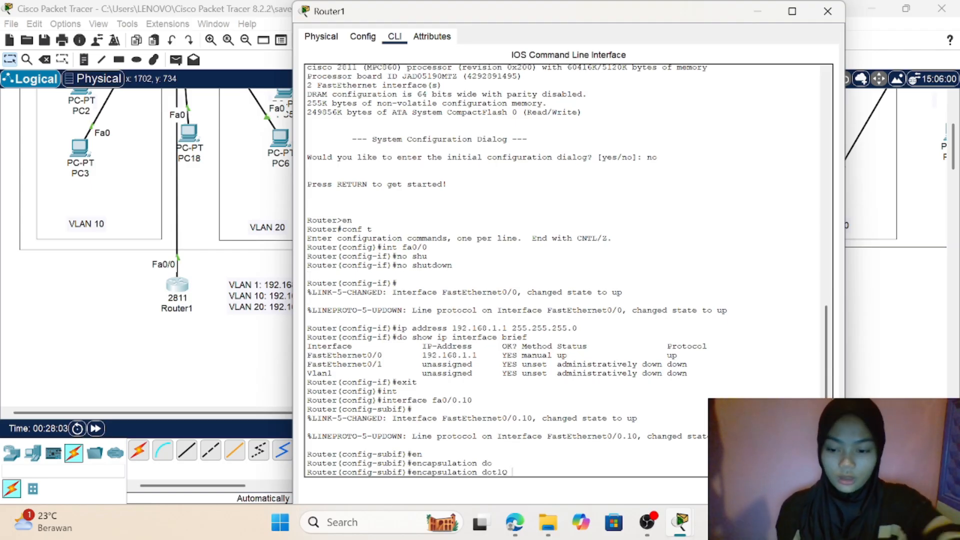
{"action": "type", "text": "10"}
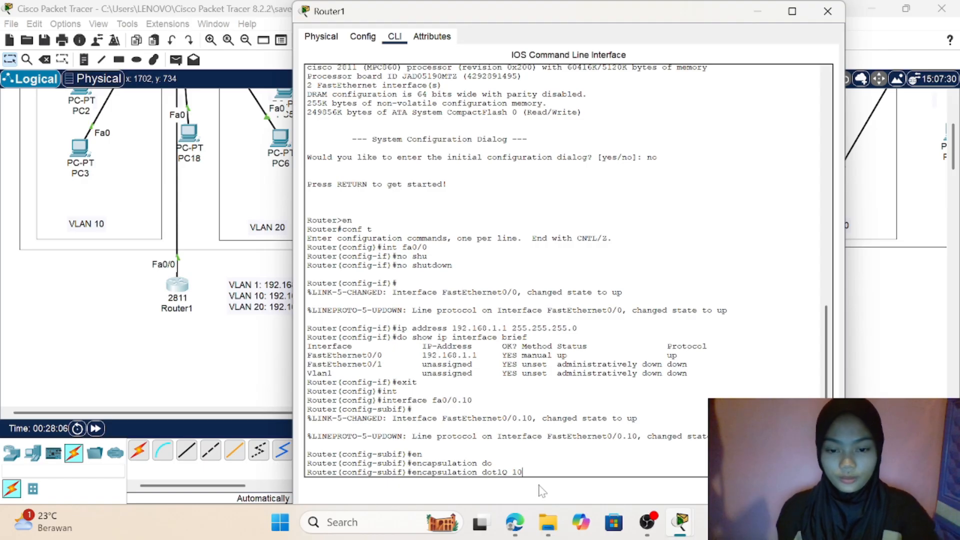
{"action": "left_click_drag", "start_coordinate": [524, 472], "coordinate": [494, 464]}
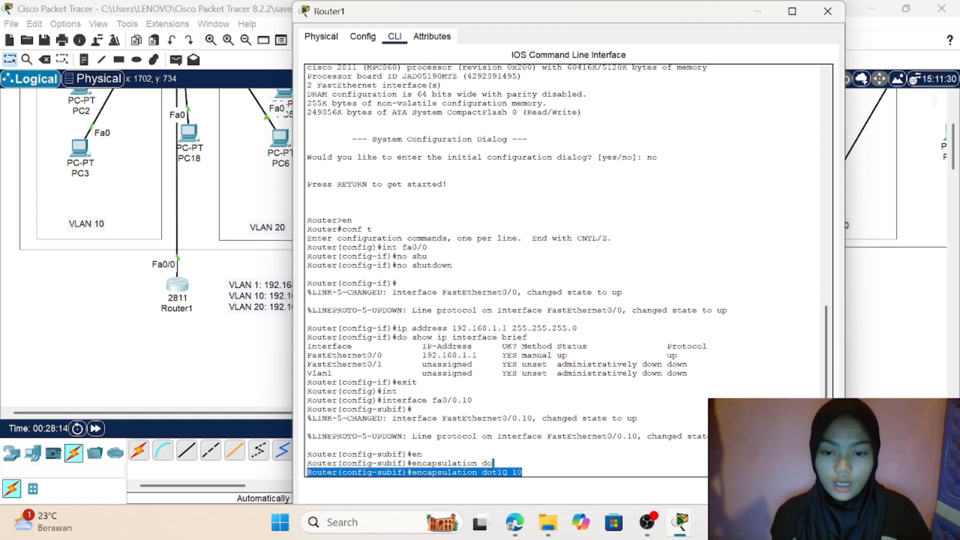
{"action": "left_click_drag", "start_coordinate": [472, 400], "coordinate": [432, 400]}
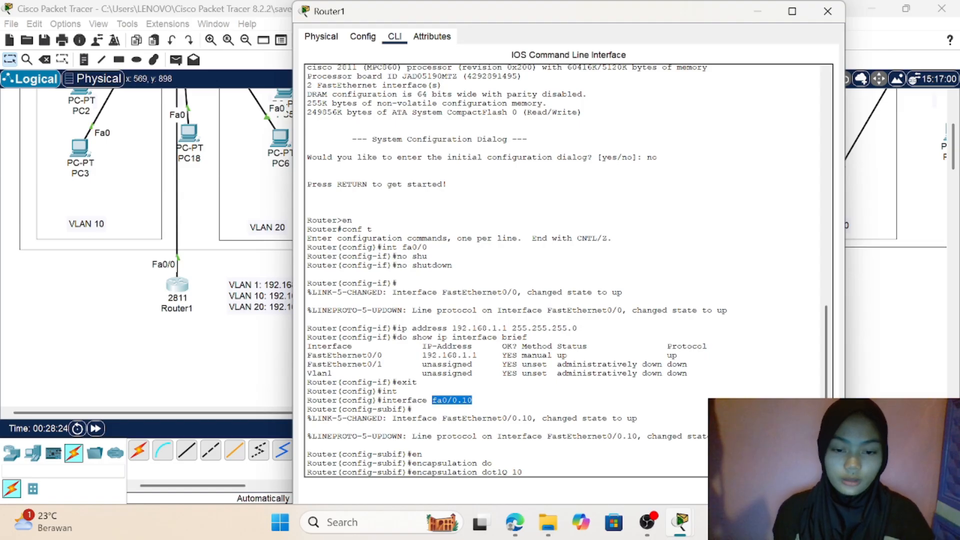
{"action": "left_click", "coordinate": [522, 472]}
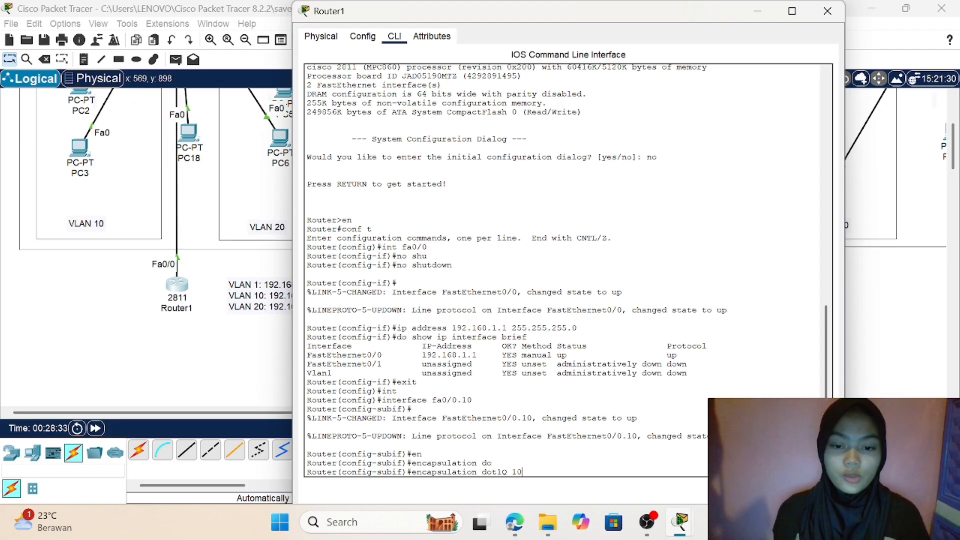
{"action": "key", "text": "Return"}
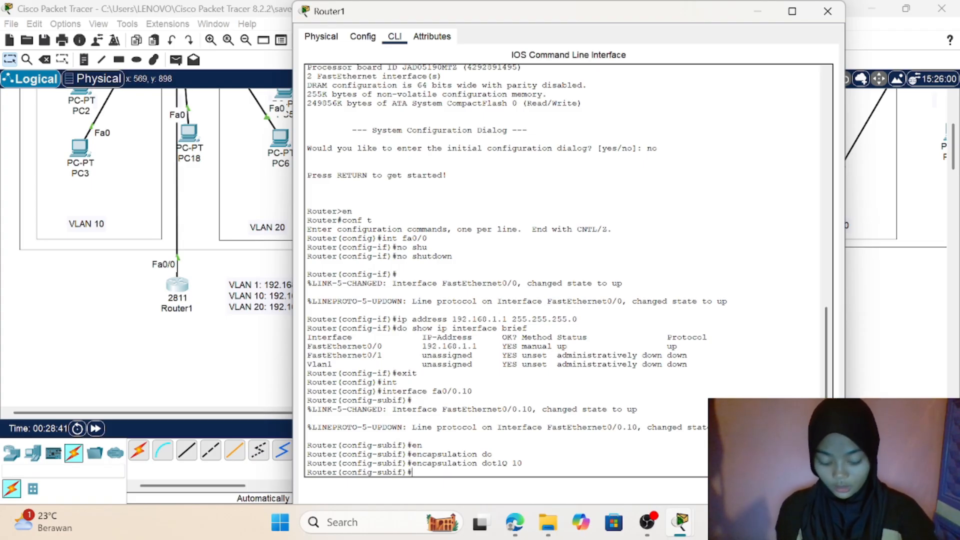
Step: Assign the IP address 192.168.10.1 with mask 255.255.255.0 to subinterface fa0/0.10
{"action": "type", "text": "m"}
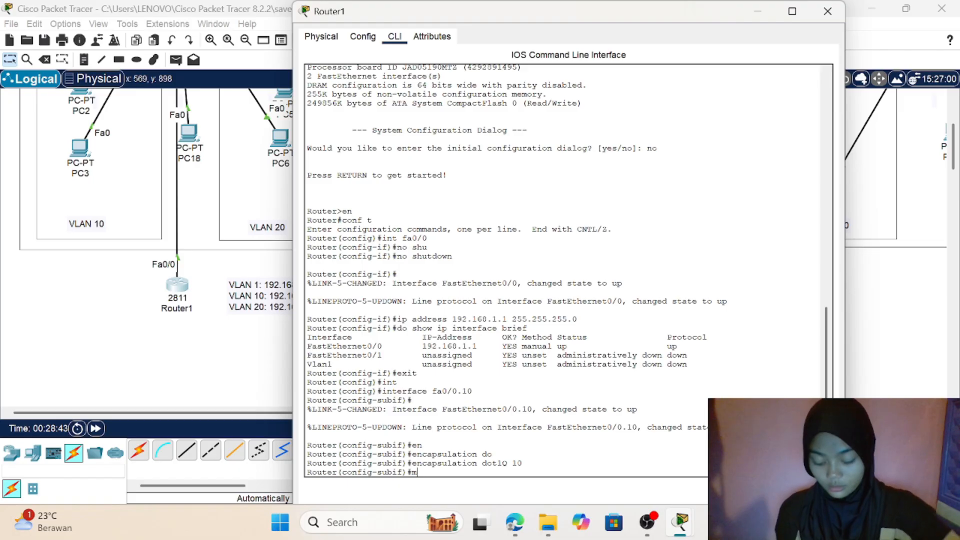
{"action": "key", "text": "BackSpace"}
{"action": "type", "text": "i"}
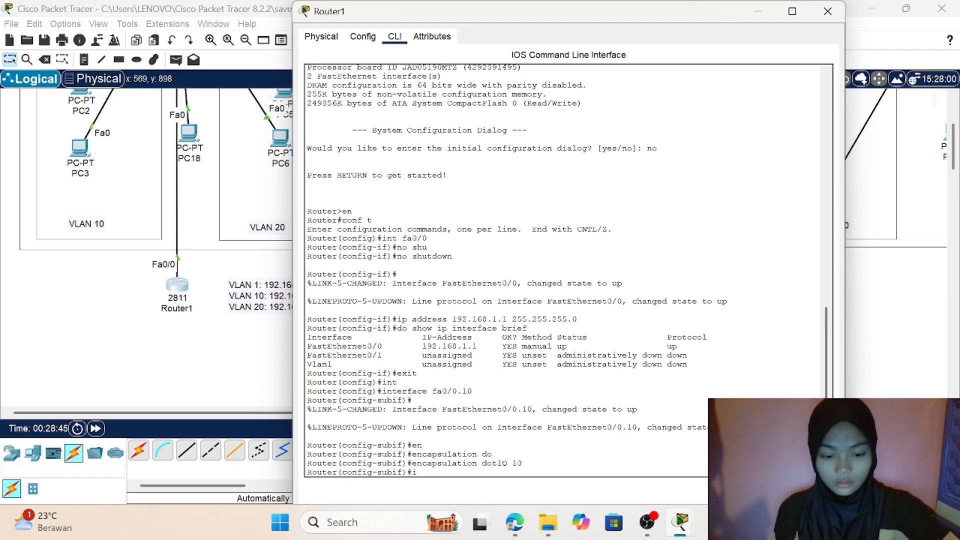
{"action": "type", "text": "p address"}
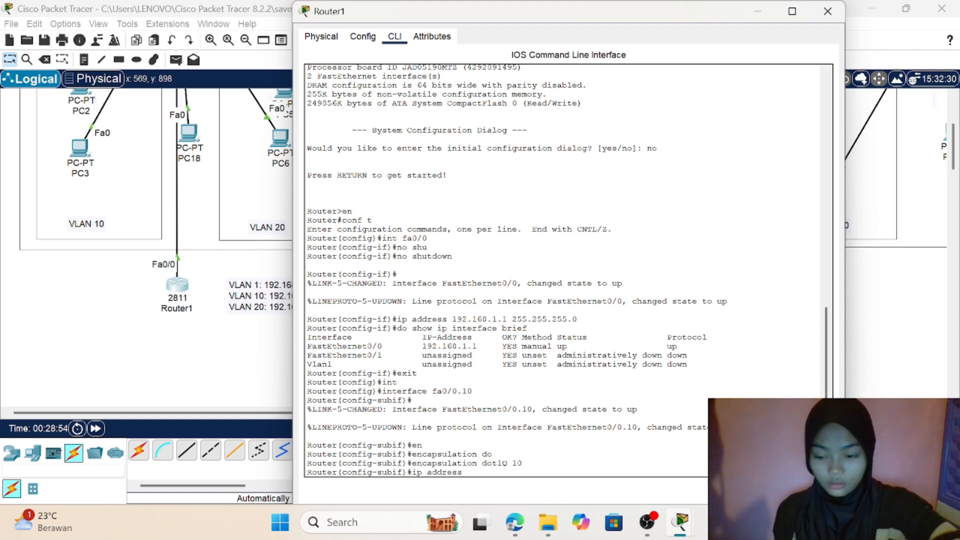
{"action": "type", "text": "19"}
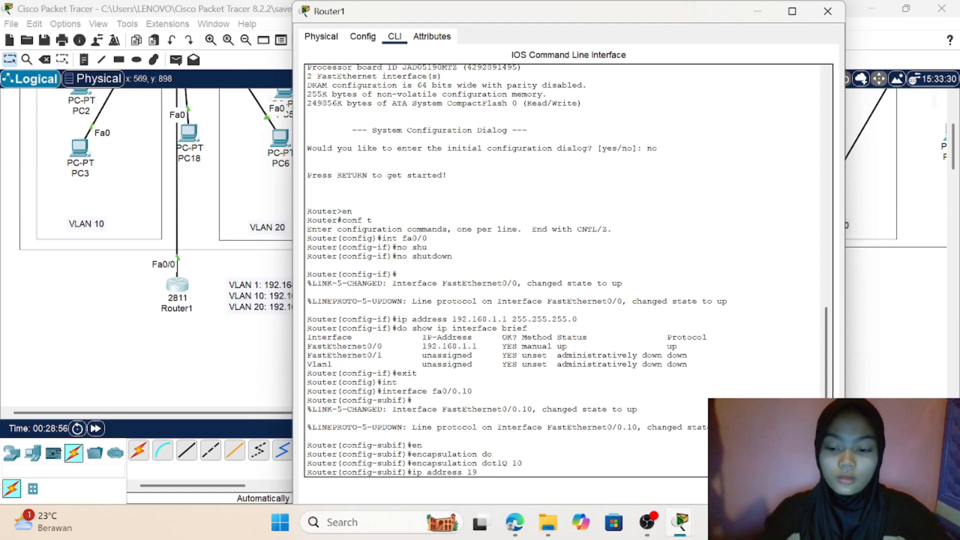
{"action": "type", "text": "2.1"}
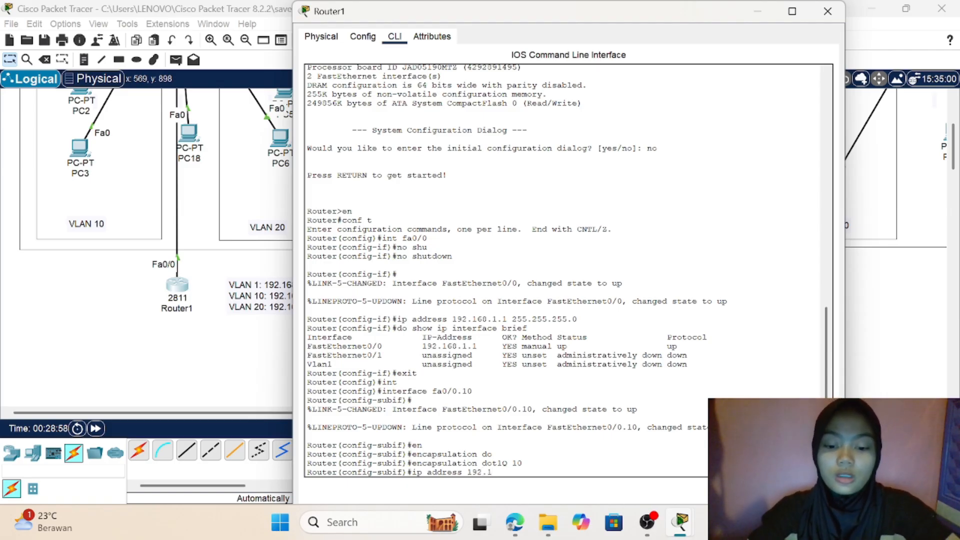
{"action": "type", "text": "68."}
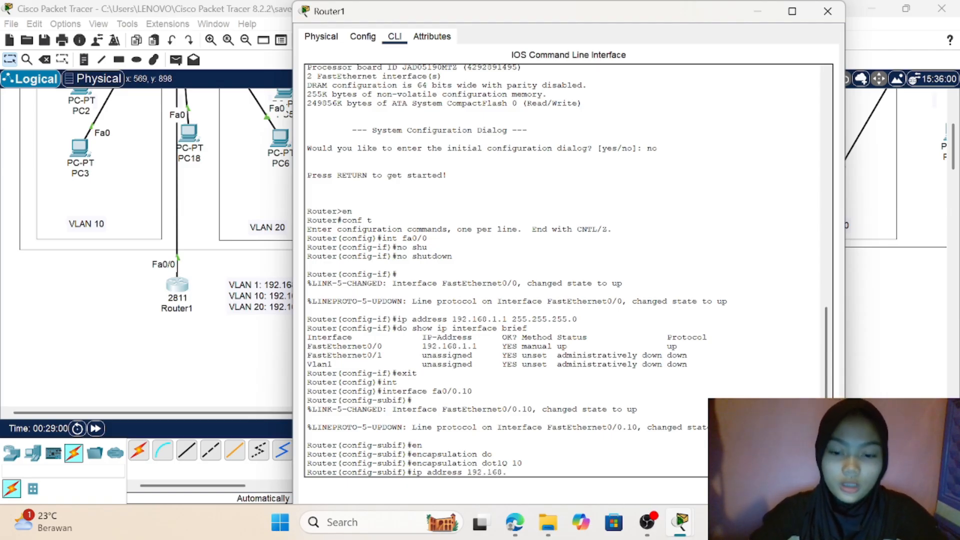
{"action": "type", "text": "1."}
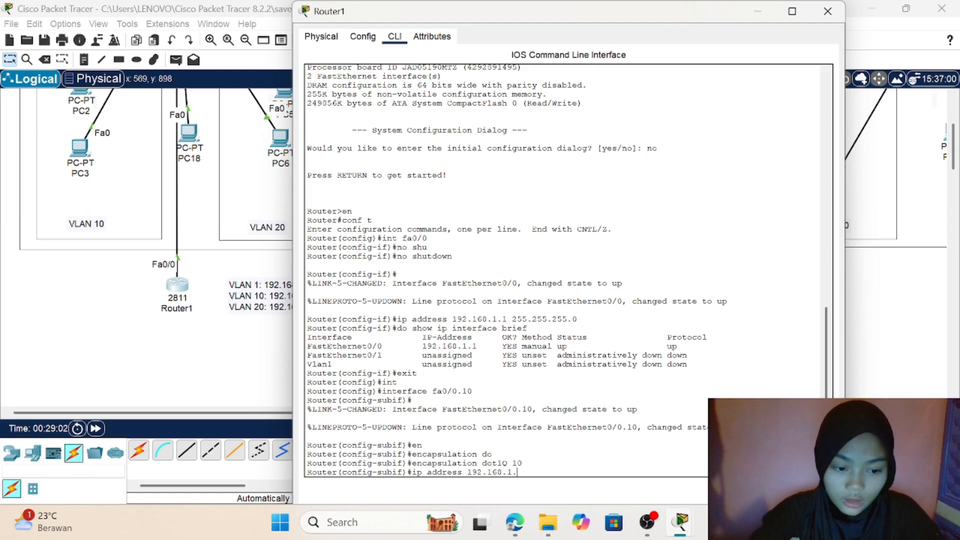
{"action": "key", "text": "BackSpace"}
{"action": "type", "text": "0."}
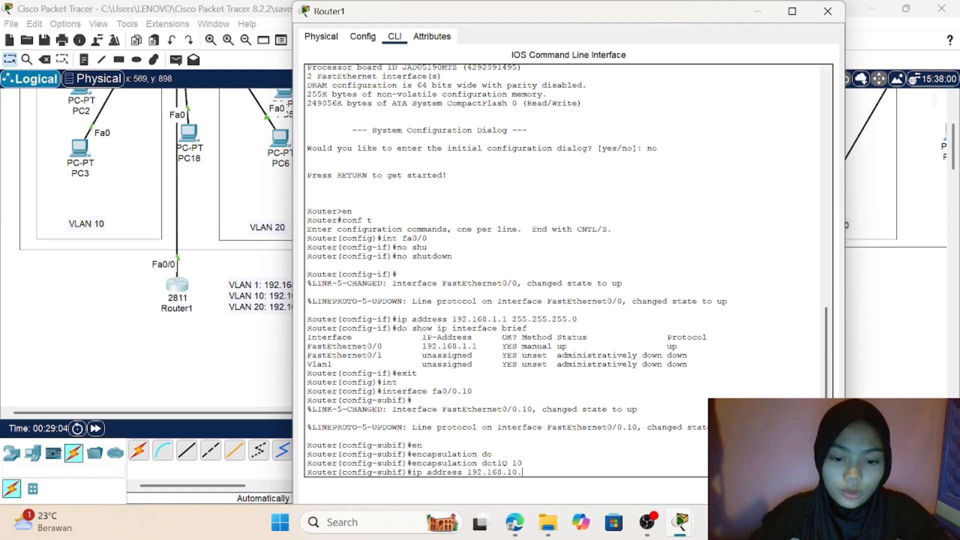
{"action": "type", "text": "1"}
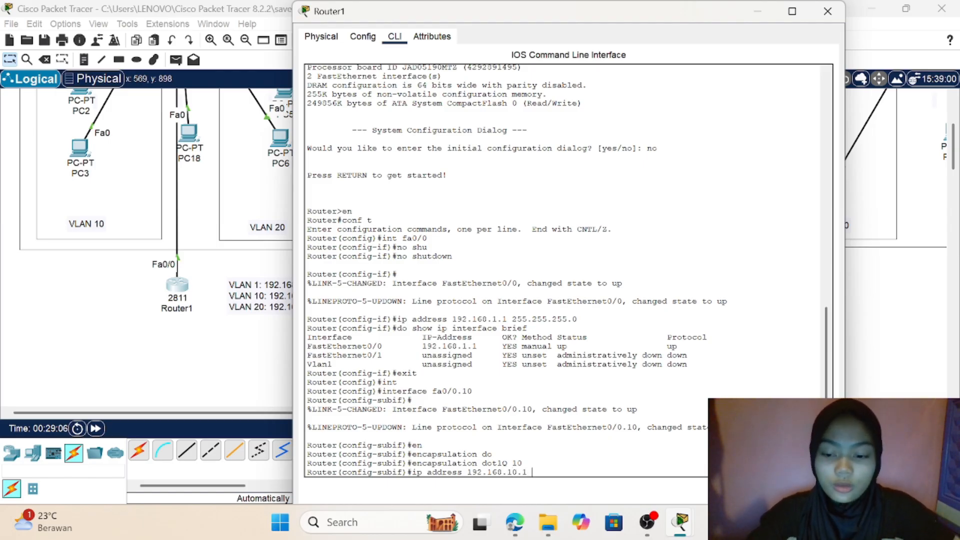
{"action": "type", "text": " 25"}
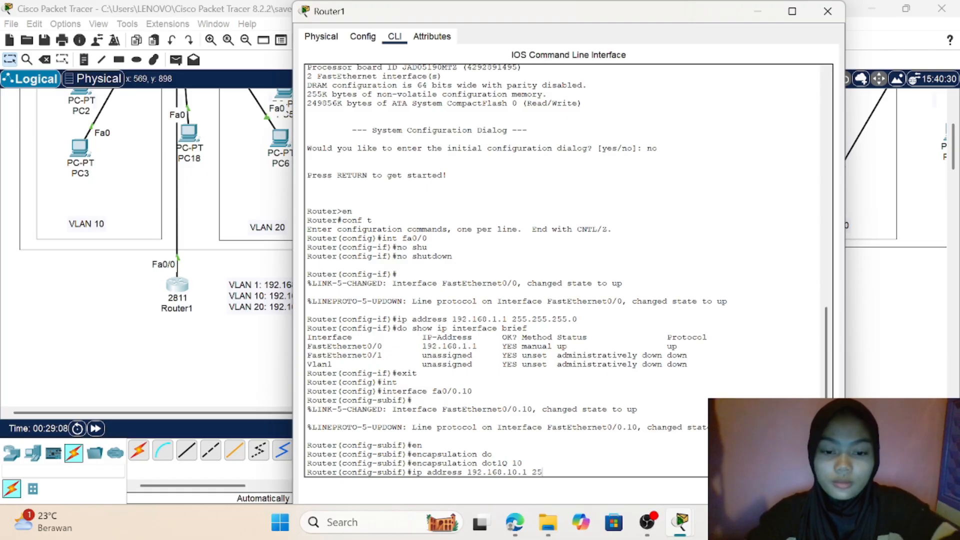
{"action": "type", "text": "5.255"}
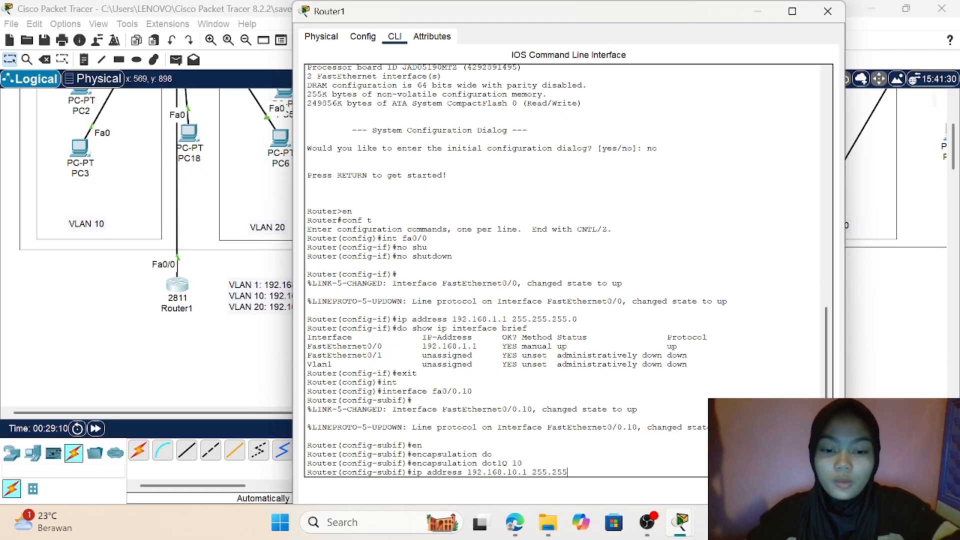
{"action": "type", "text": ".255"}
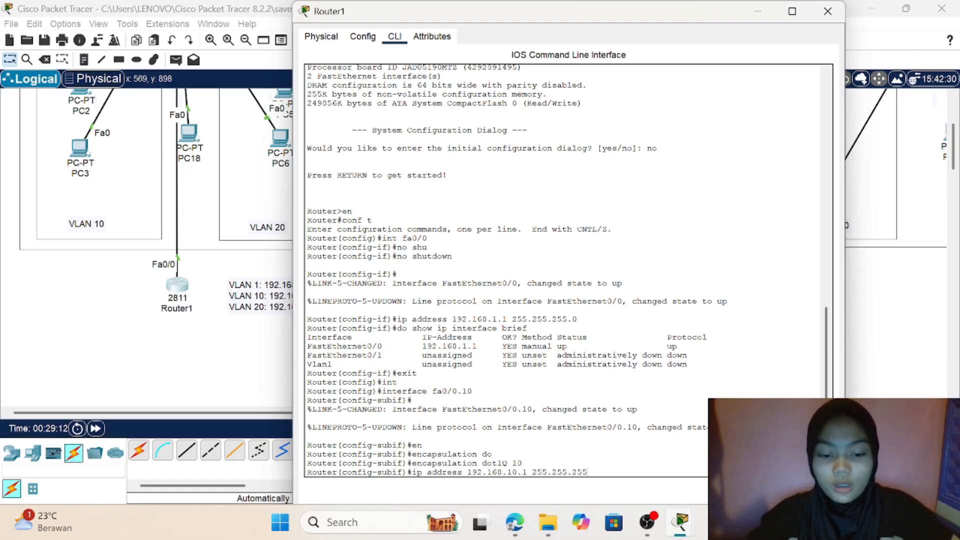
{"action": "type", "text": ".0"}
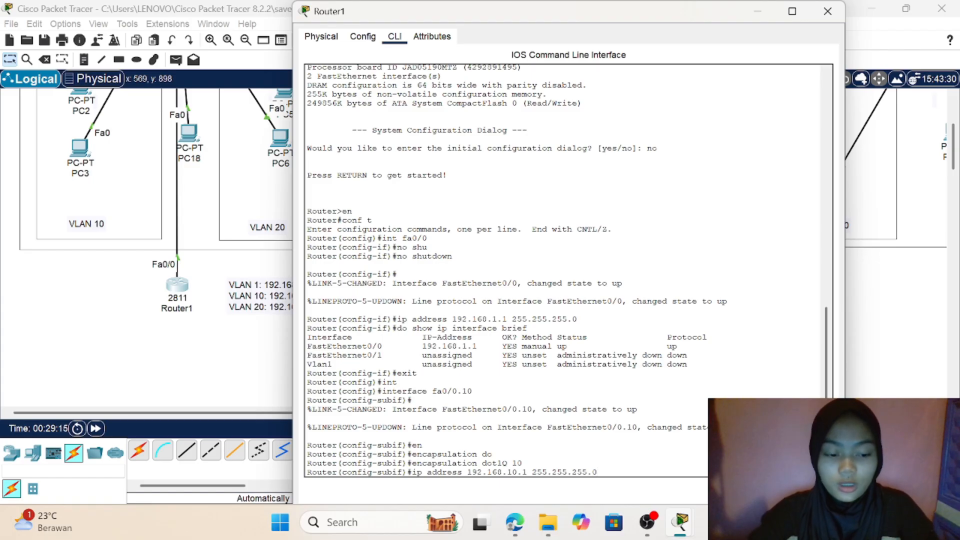
{"action": "key", "text": "Return"}
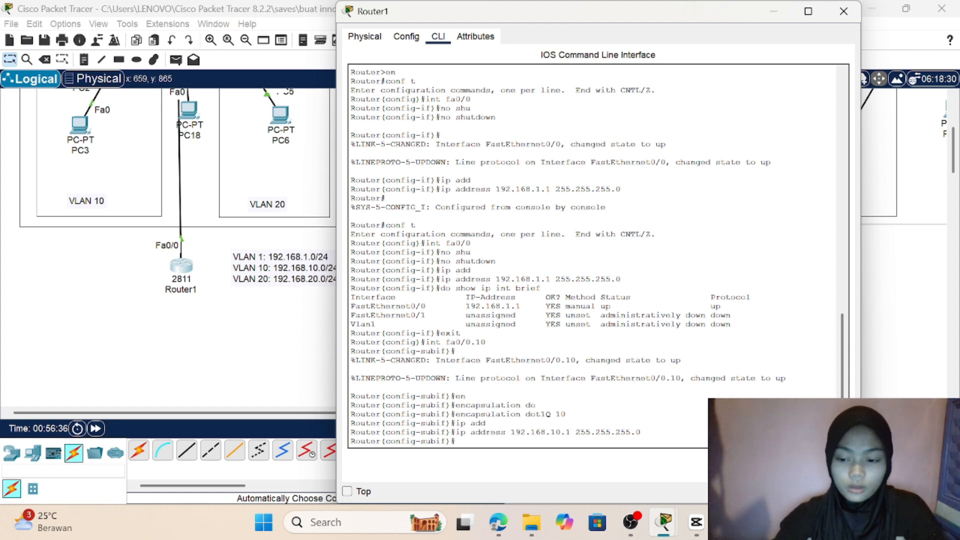
Step: Run the brief IP interface listing from subinterface mode and check the address assigned to FastEthernet0/0.10
{"action": "type", "text": "do"}
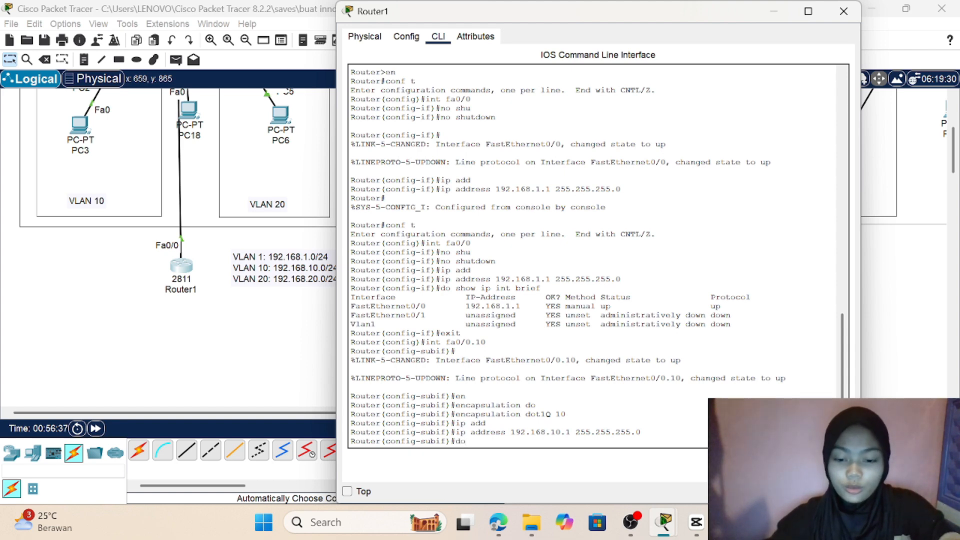
{"action": "type", "text": " show"}
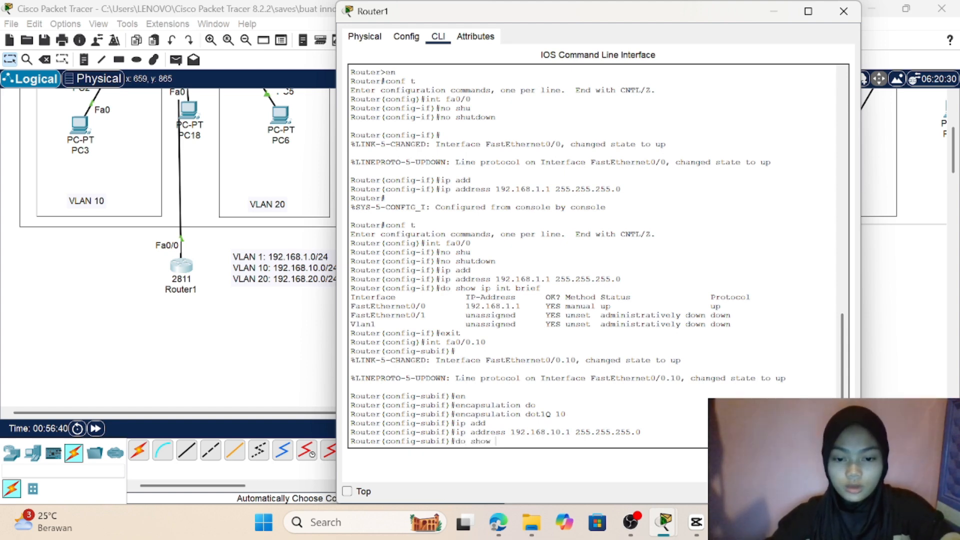
{"action": "type", "text": " ip ing"}
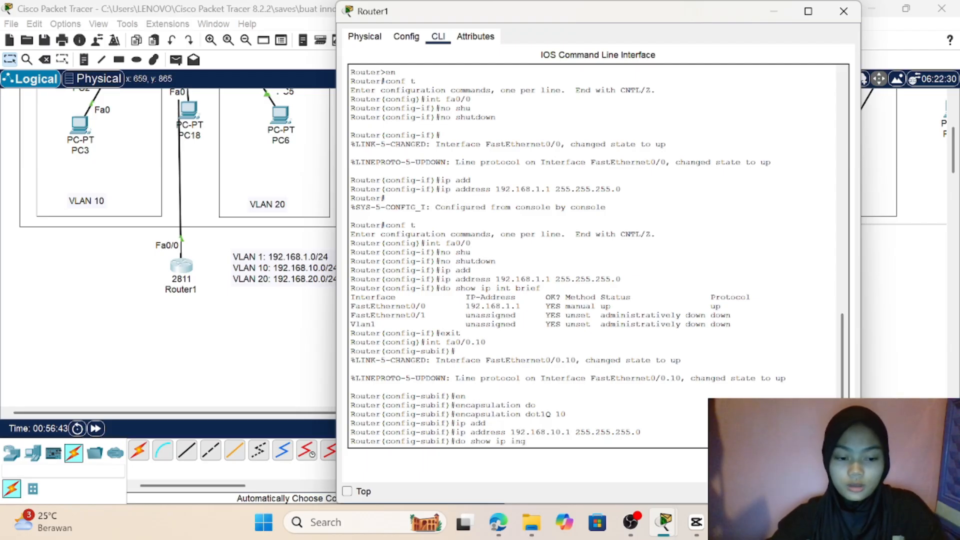
{"action": "key", "text": "BackSpace"}
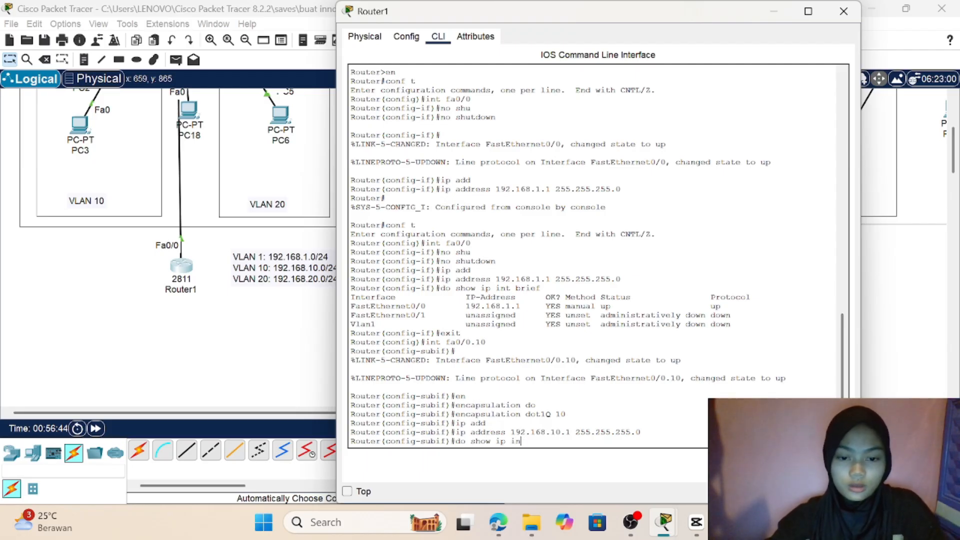
{"action": "type", "text": "terfac"}
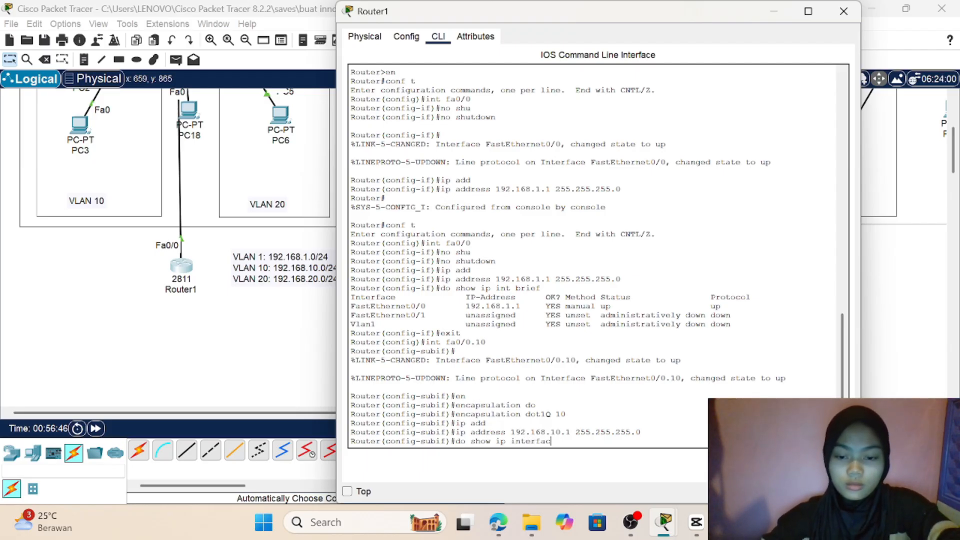
{"action": "type", "text": "e br"}
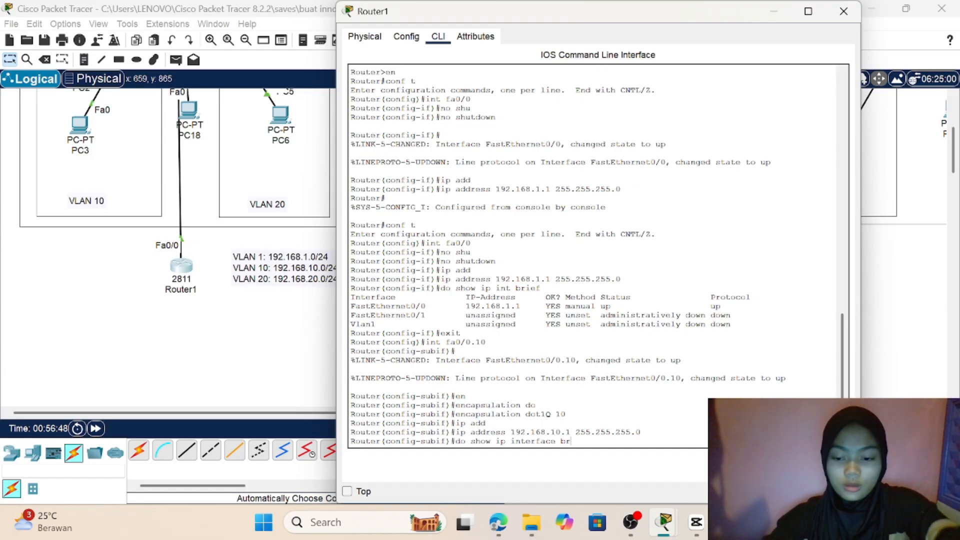
{"action": "type", "text": "ief"}
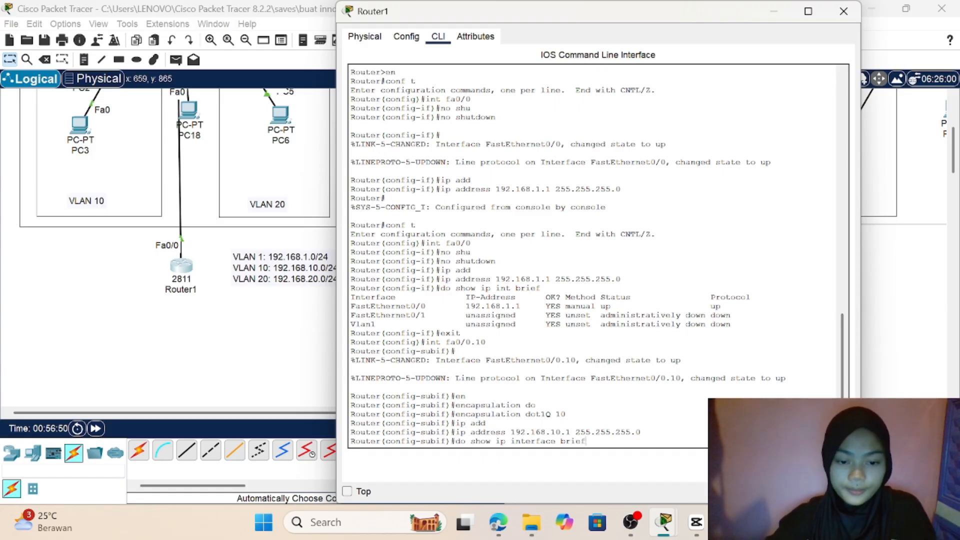
{"action": "key", "text": "Return"}
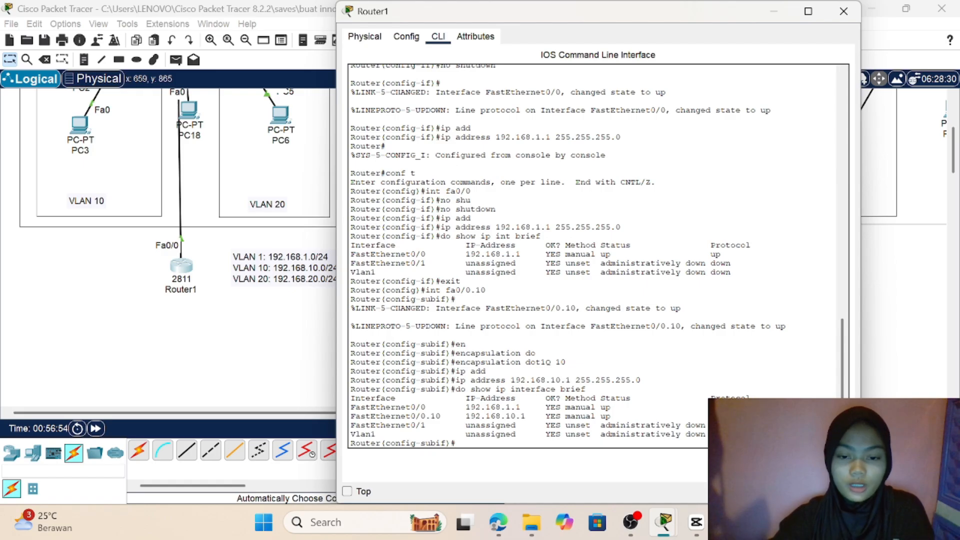
{"action": "left_click_drag", "start_coordinate": [505, 416], "coordinate": [525, 417]}
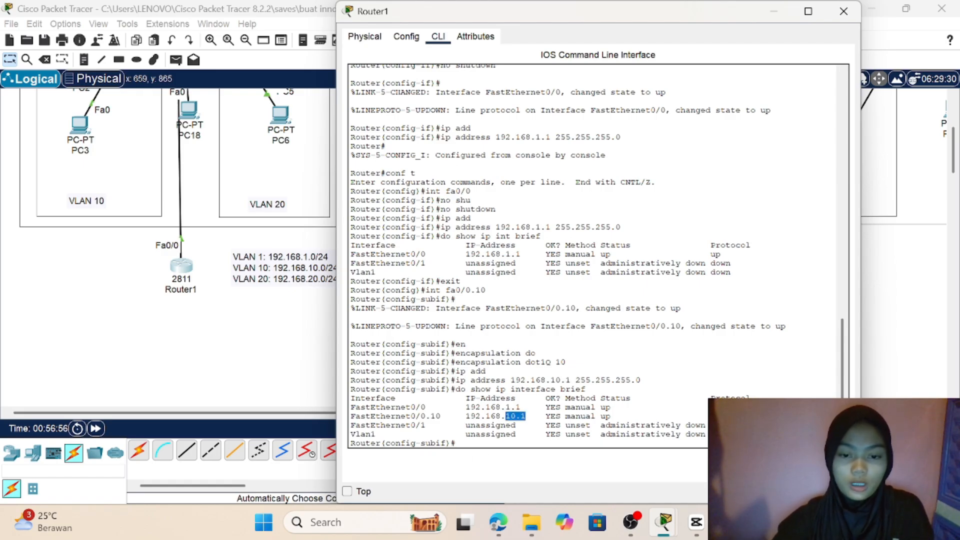
{"action": "left_click", "coordinate": [456, 443]}
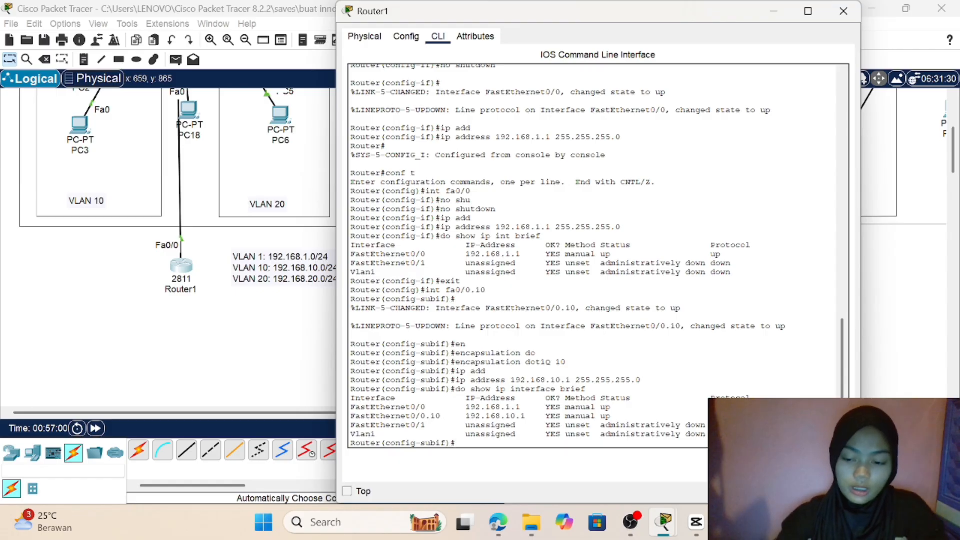
Step: Leave the fa0/0.10 configuration and create subinterface fa0/0.20 on Router1, entering its configuration mode
{"action": "type", "text": "exit"}
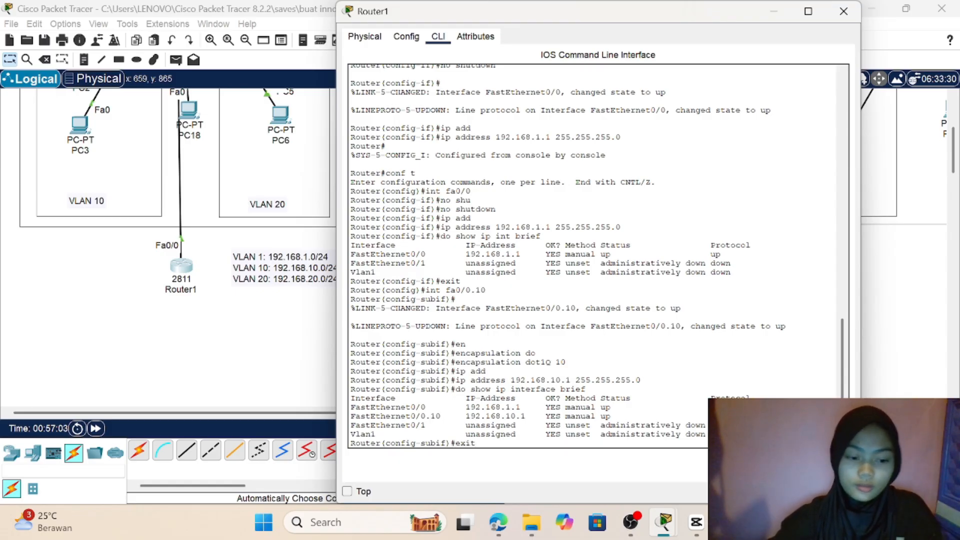
{"action": "key", "text": "Return"}
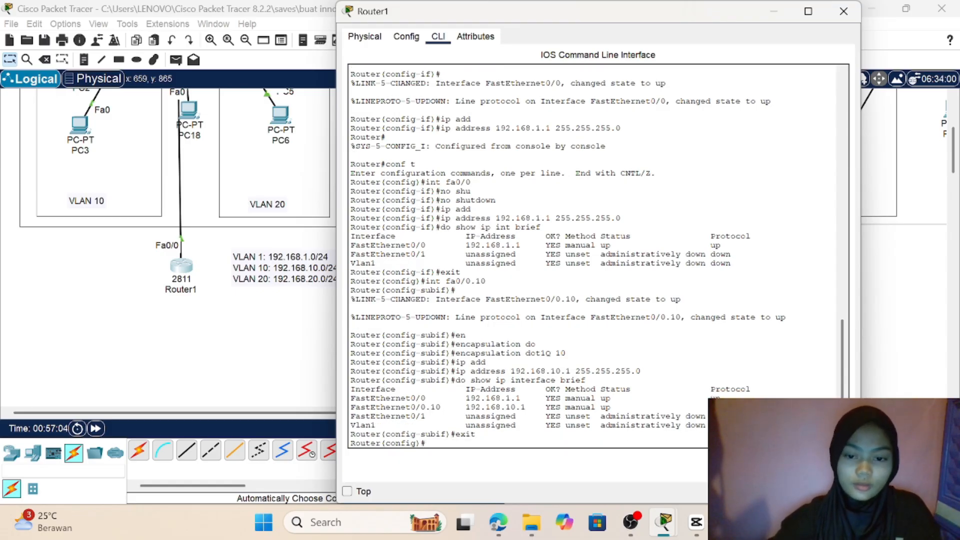
{"action": "type", "text": "int"}
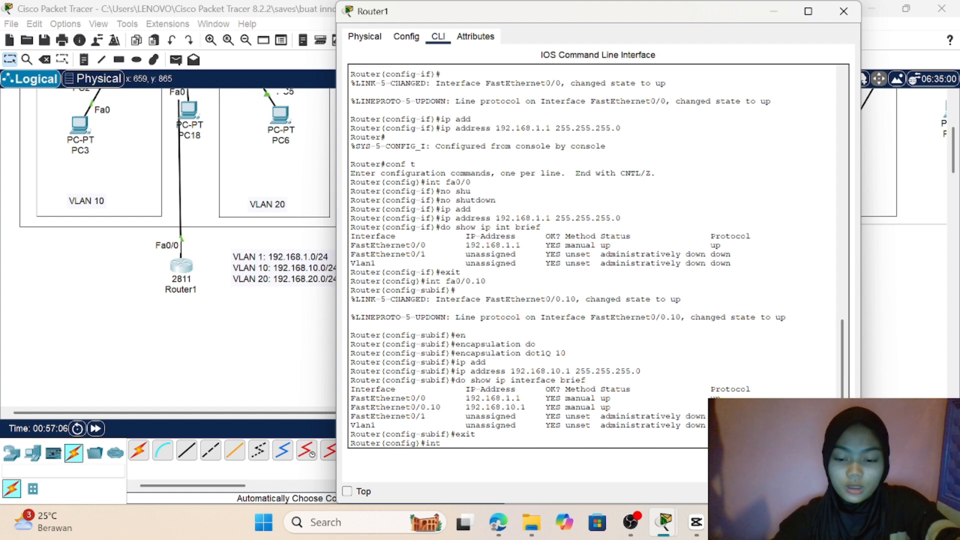
{"action": "type", "text": " fa0/0"}
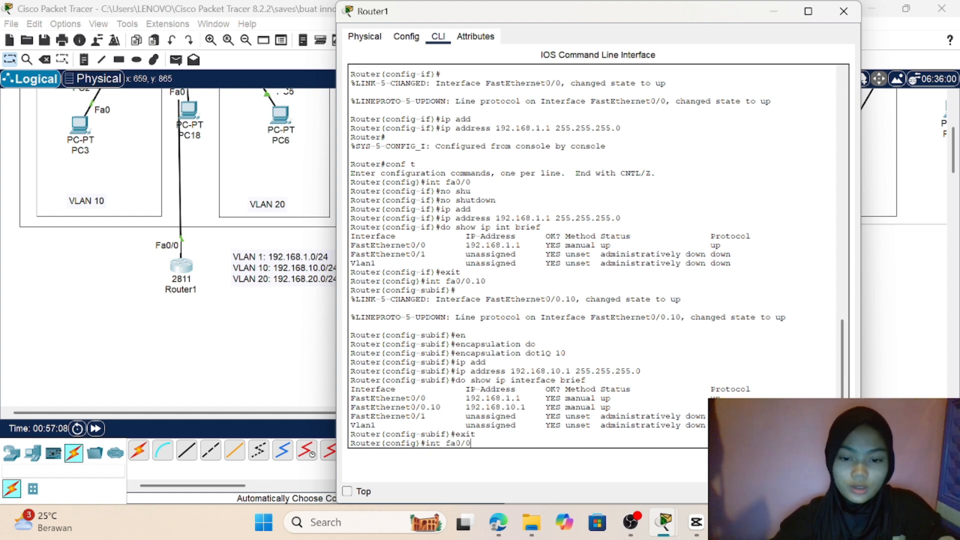
{"action": "type", "text": ".20"}
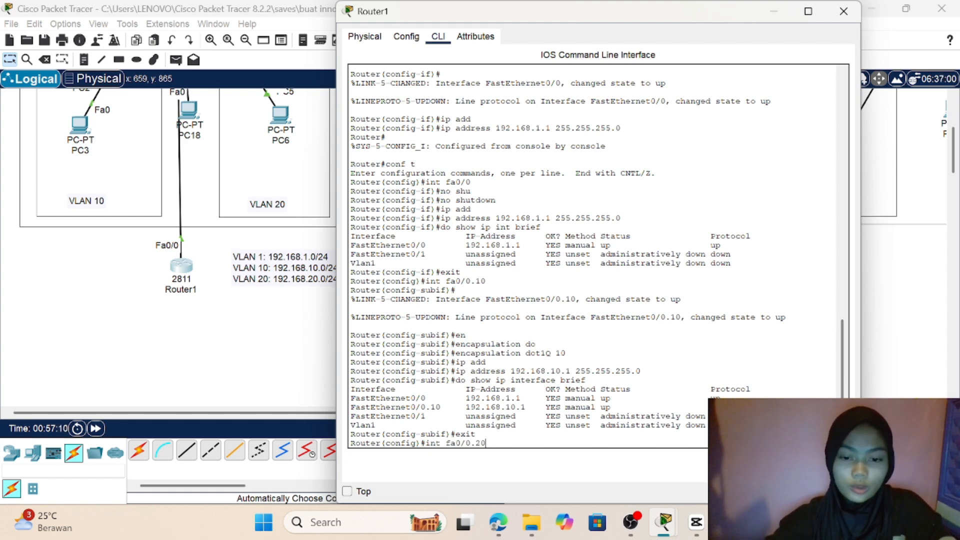
{"action": "key", "text": "Return"}
{"action": "key", "text": "Return"}
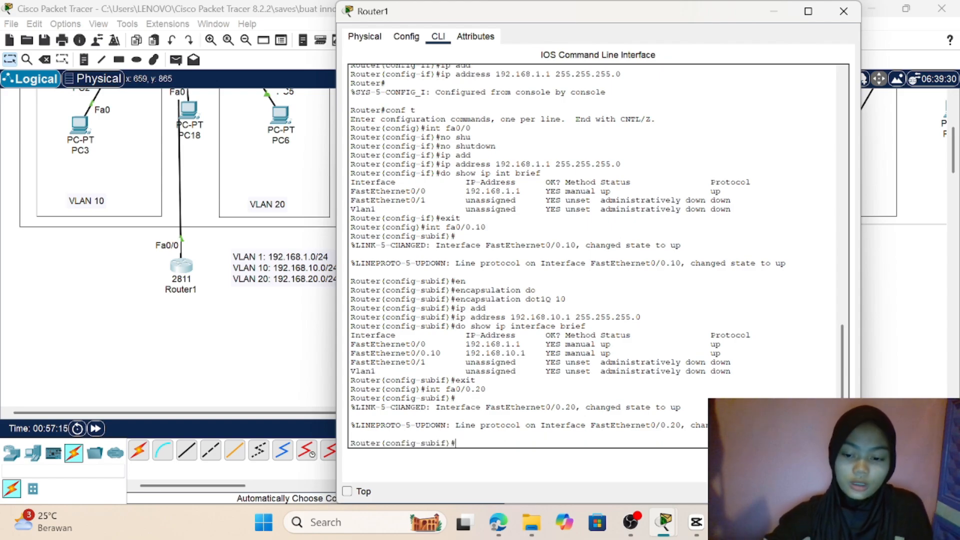
Step: Set the encapsulation of subinterface fa0/0.20 to dot1Q with VLAN ID 20
{"action": "type", "text": "en"}
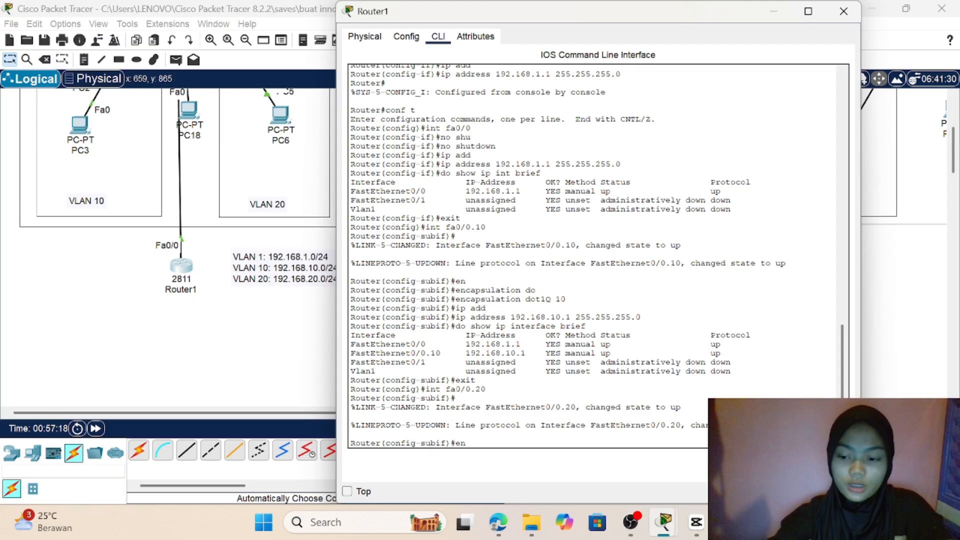
{"action": "key", "text": "Tab"}
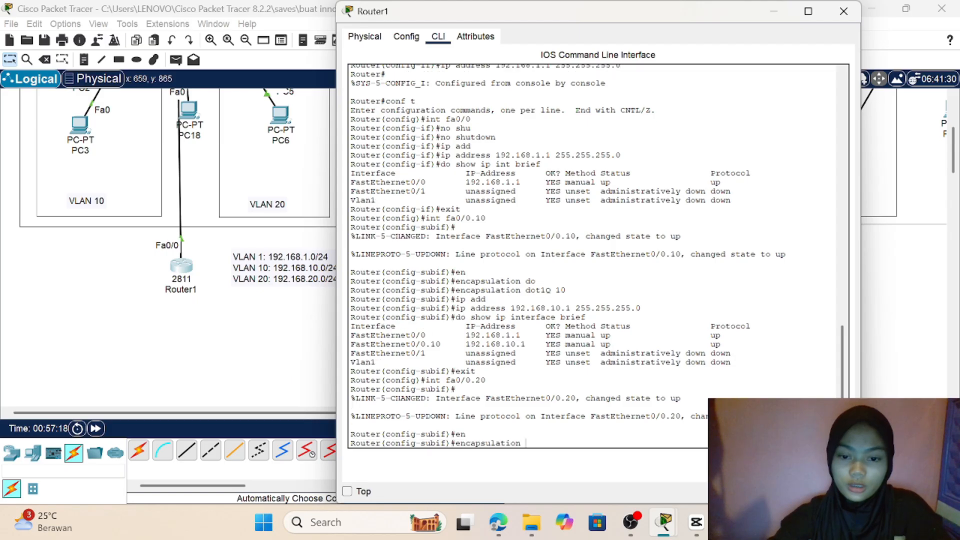
{"action": "type", "text": "d"}
{"action": "type", "text": "o"}
{"action": "key", "text": "Tab"}
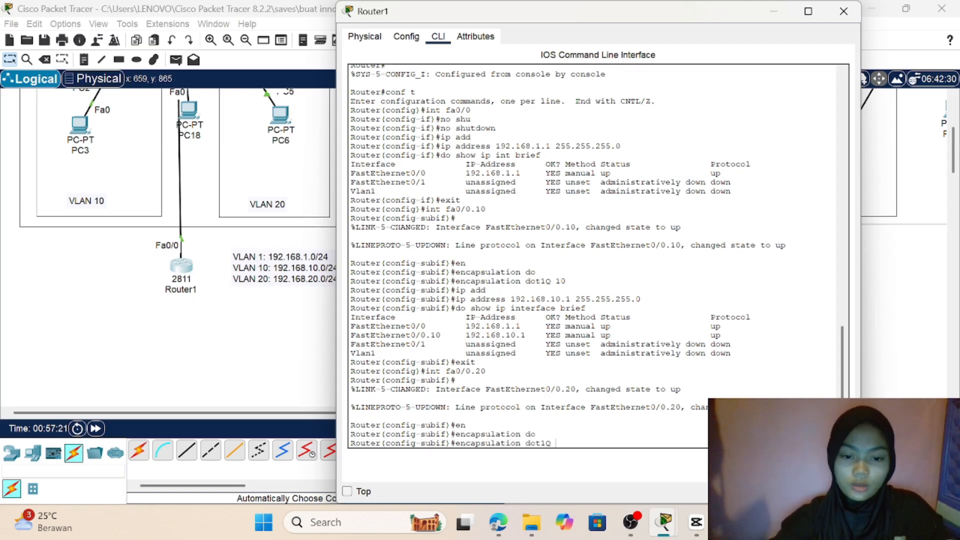
{"action": "type", "text": "20"}
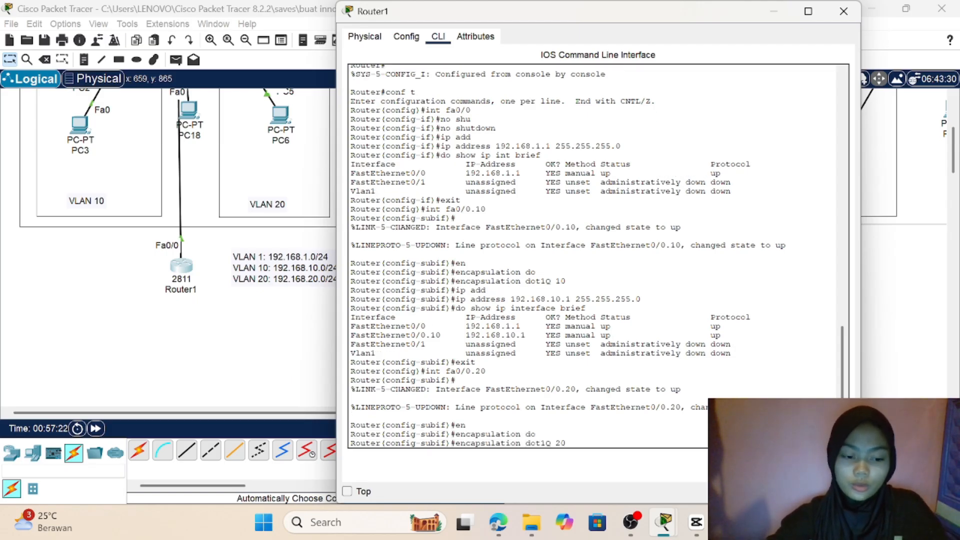
{"action": "key", "text": "Return"}
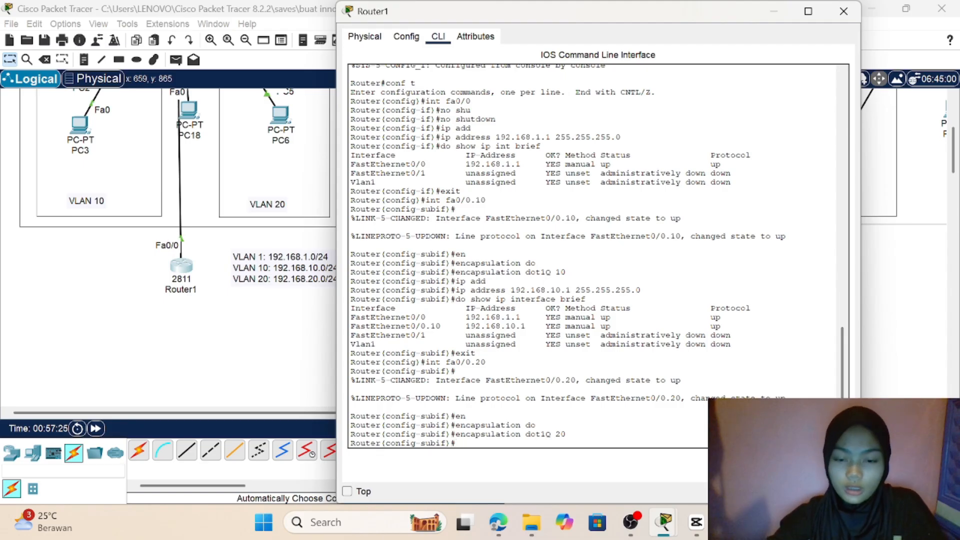
Step: Assign the IP address 192.168.20.1 with mask 255.255.255.0 to subinterface fa0/0.20
{"action": "type", "text": "ip a"}
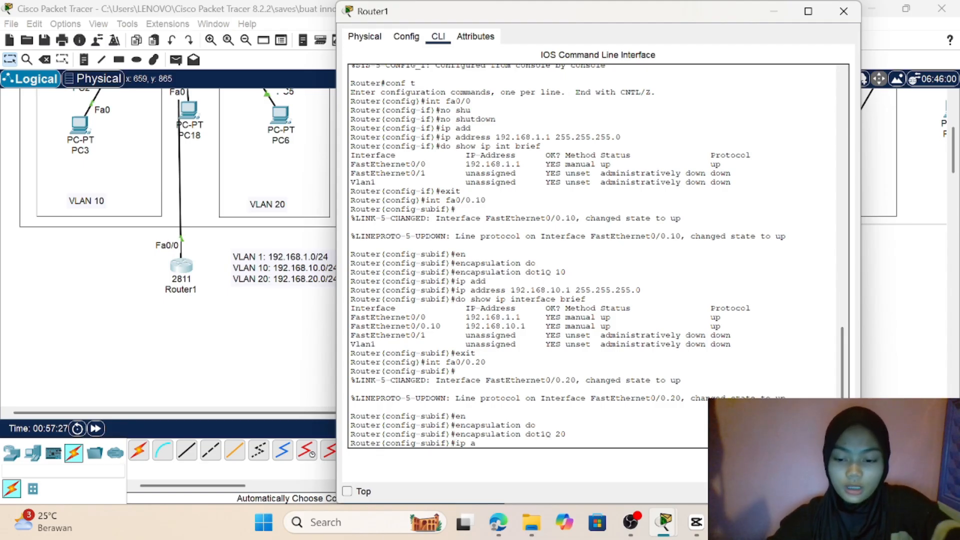
{"action": "type", "text": "ddress 192.168.20.1 255.255.255.0"}
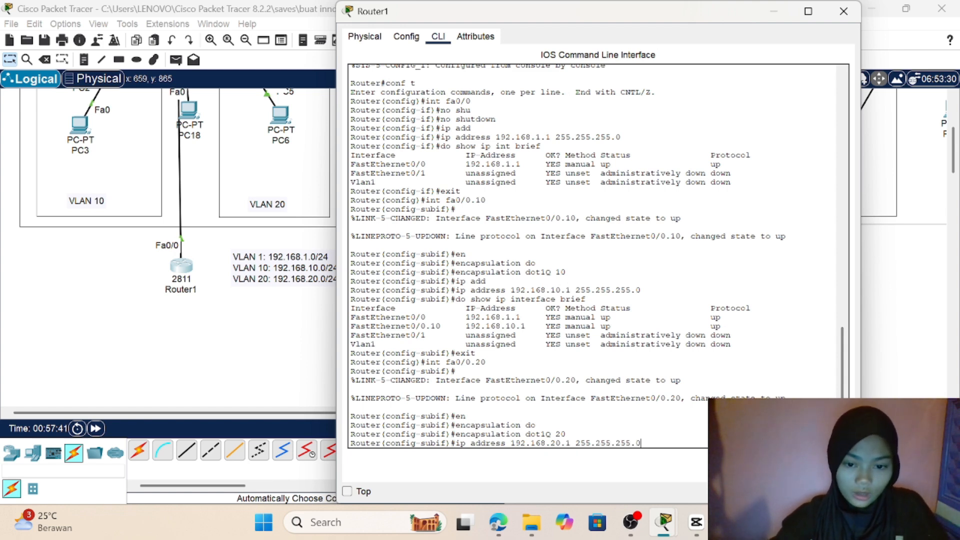
{"action": "key", "text": "Return"}
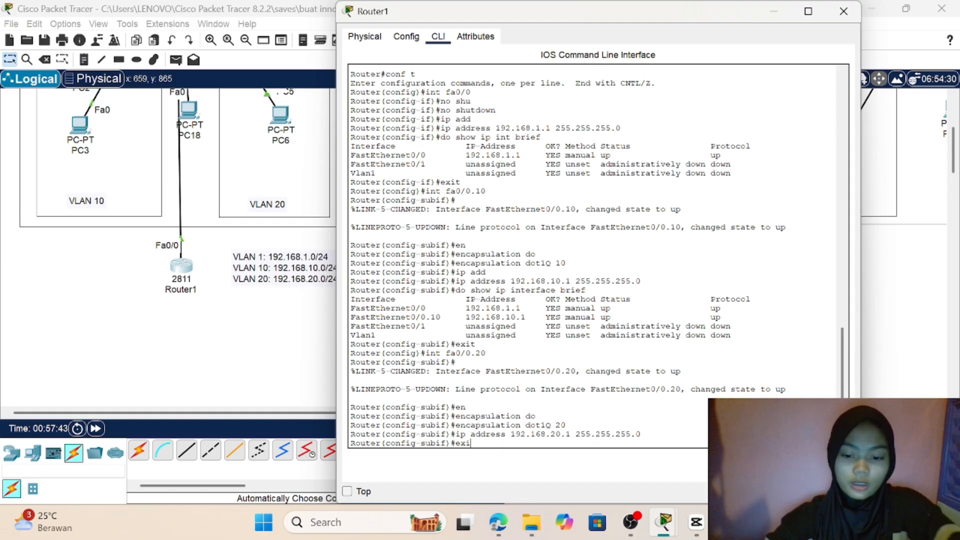
Step: Return Router1 to global configuration mode and show the brief IP interface summary to verify both subinterfaces
{"action": "key", "text": "Return"}
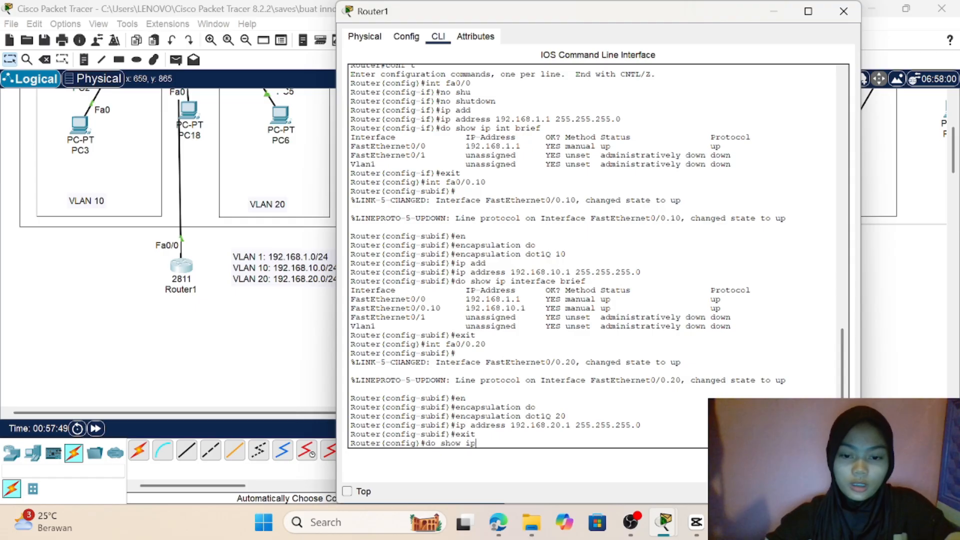
{"action": "type", "text": "do show ip interface brief"}
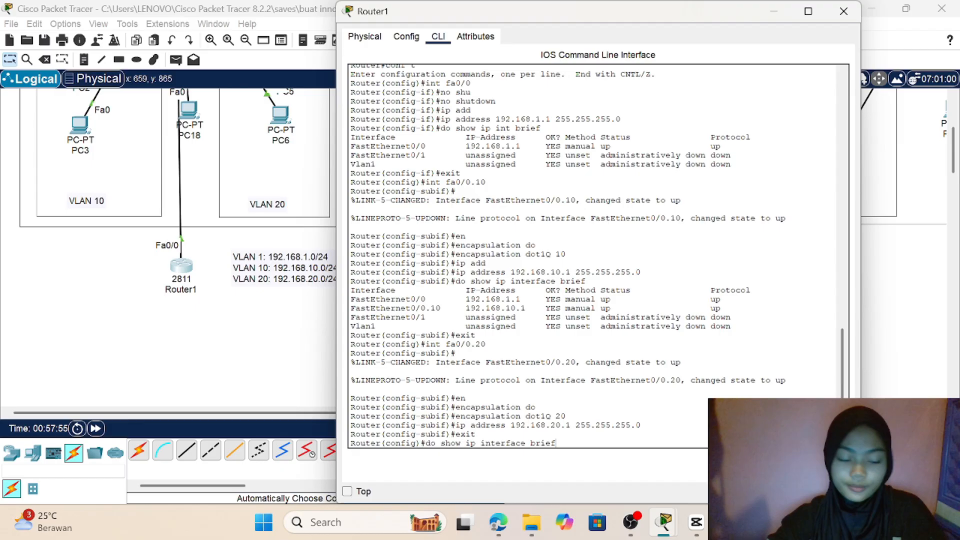
{"action": "key", "text": "Return"}
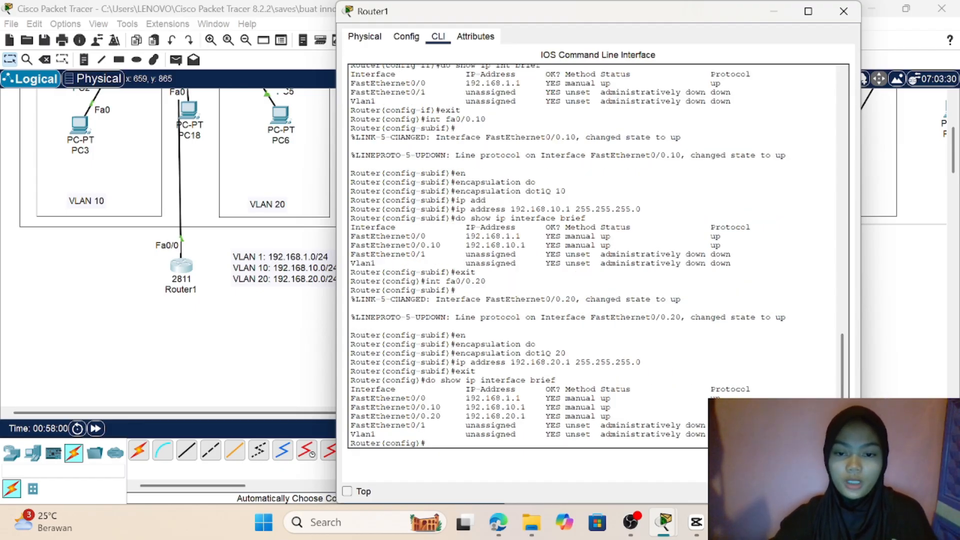
Step: Open the IP configuration of PC1 in VLAN 10 and set its IPv4 default gateway to 192.168.10.1
{"action": "left_click", "coordinate": [223, 257]}
{"action": "scroll", "coordinate": [220, 257], "scroll_direction": "up", "scroll_amount": 5}
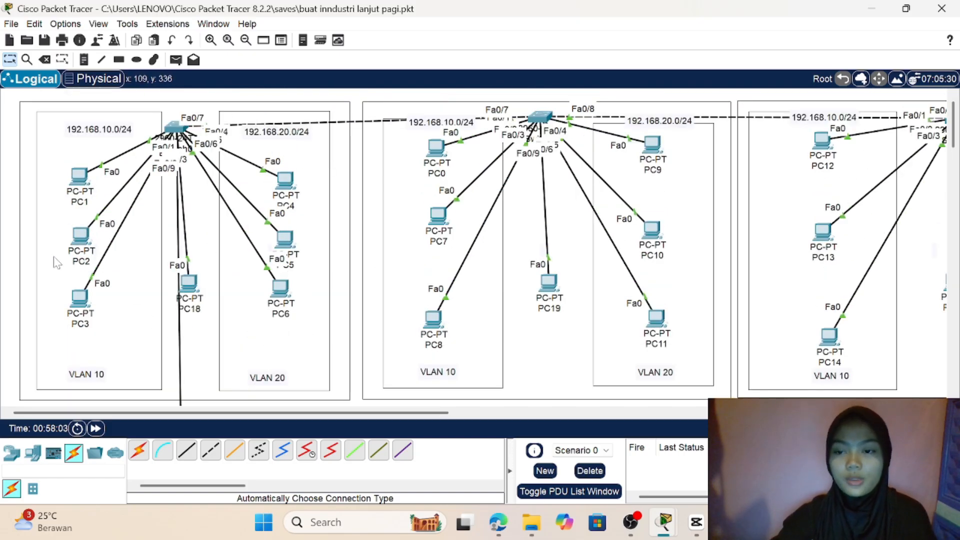
{"action": "left_click", "coordinate": [81, 183]}
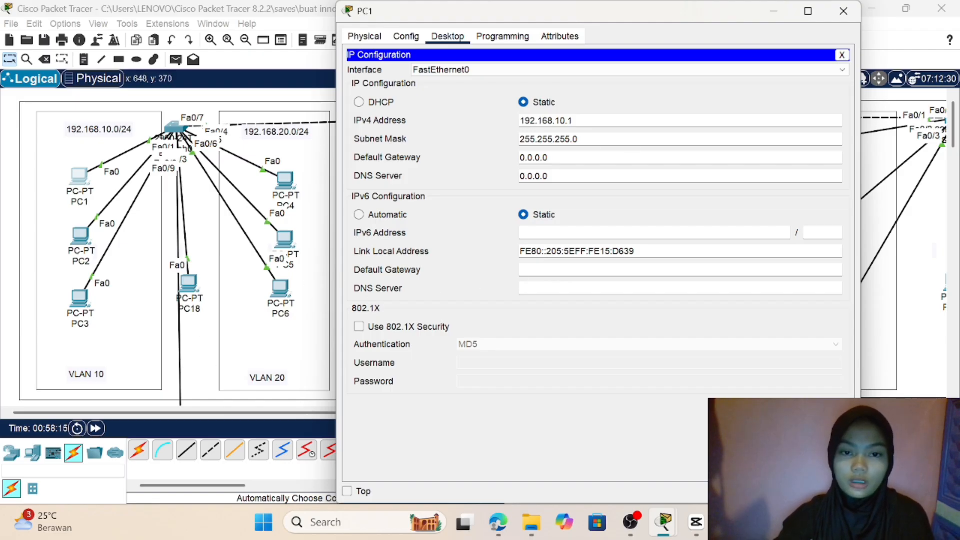
{"action": "key", "text": "BackSpace"}
{"action": "key", "text": "BackSpace"}
{"action": "key", "text": "BackSpace"}
{"action": "key", "text": "BackSpace"}
{"action": "key", "text": "BackSpace"}
{"action": "key", "text": "BackSpace"}
{"action": "key", "text": "BackSpace"}
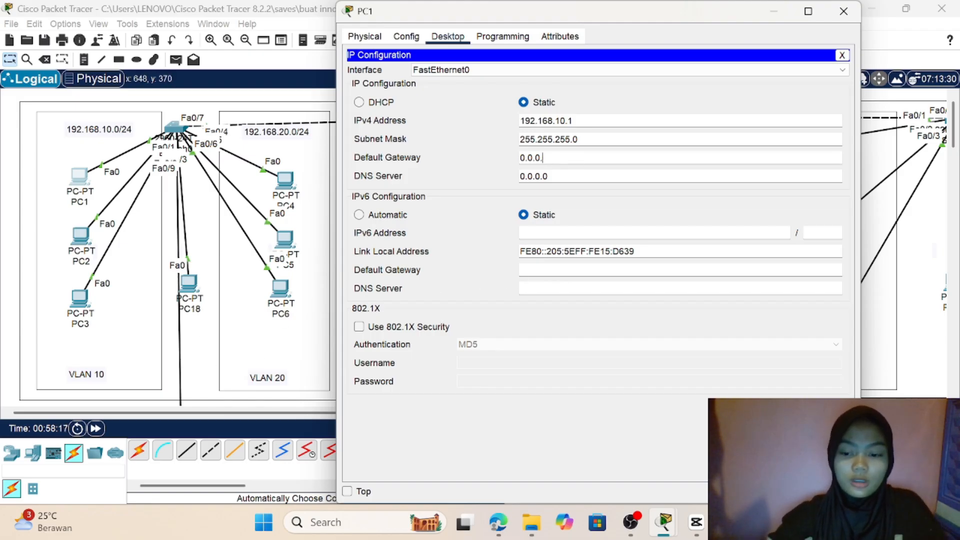
{"action": "type", "text": "1"}
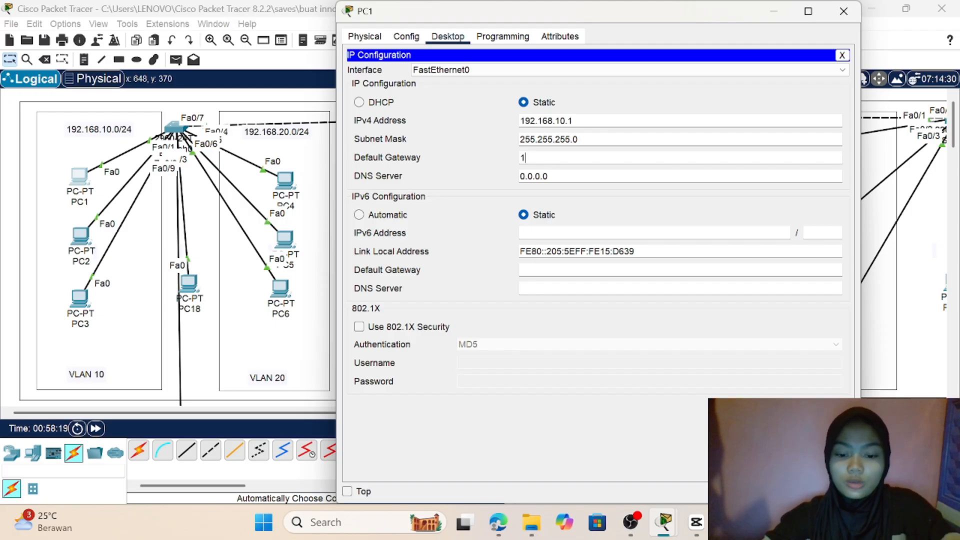
{"action": "type", "text": "92.168"}
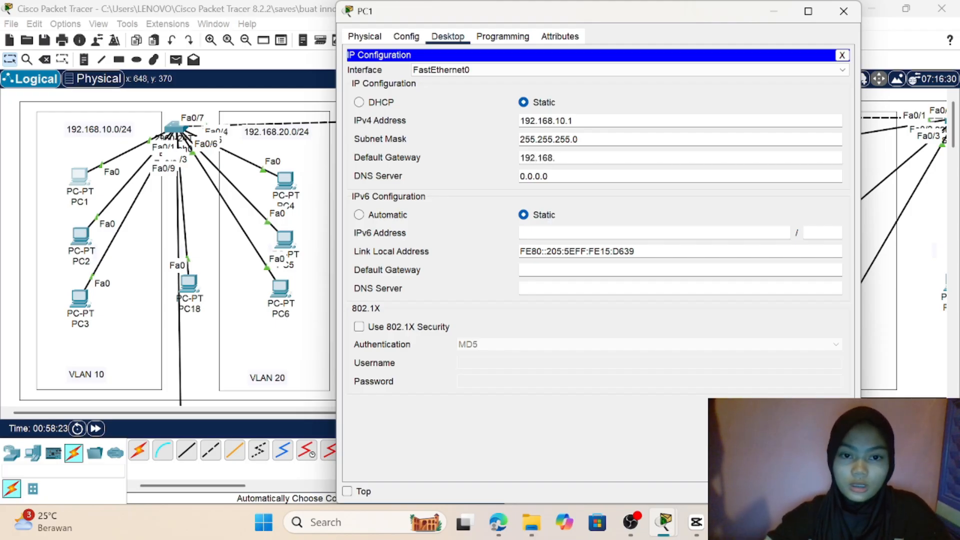
{"action": "type", "text": ".10.1"}
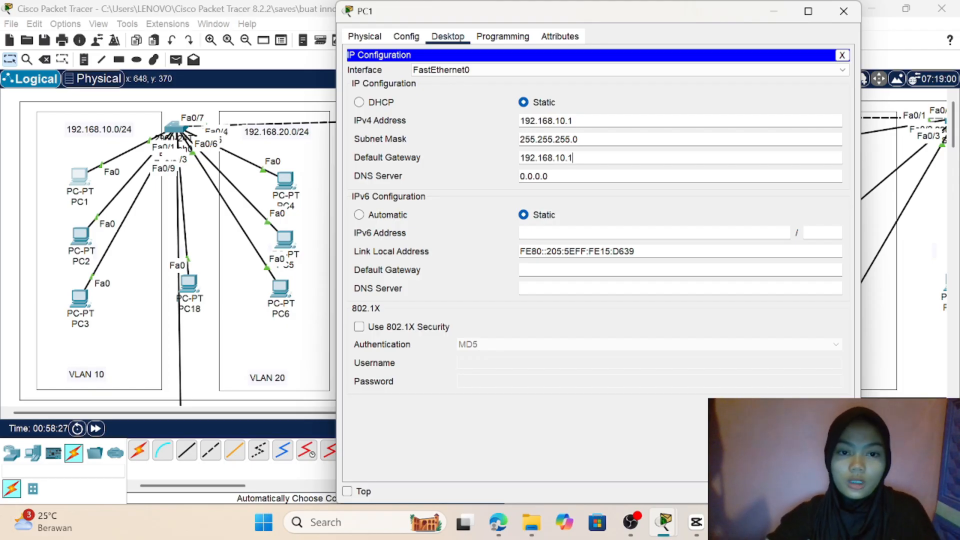
Step: Change the IPv4 address of PC1 to 192.168.10.20
{"action": "left_click", "coordinate": [573, 121]}
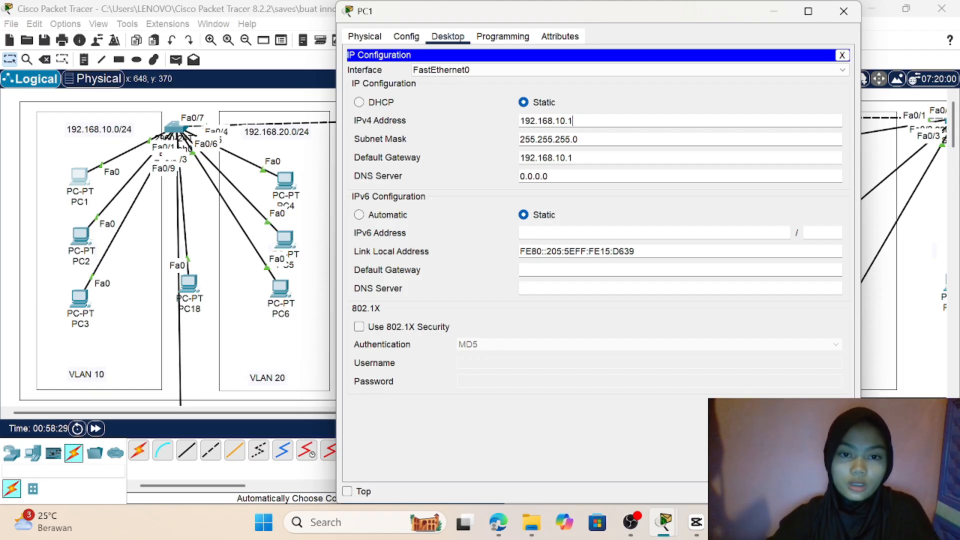
{"action": "key", "text": "BackSpace"}
{"action": "type", "text": "20"}
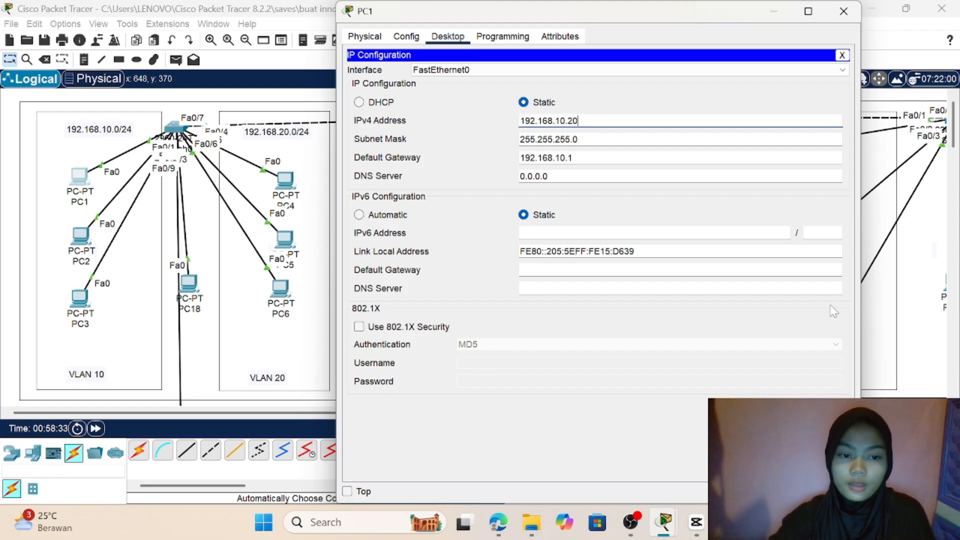
Step: Close PC1's configuration, then set the IPv4 default gateway of PC2 in VLAN 10 to 192.168.10.1
{"action": "left_click", "coordinate": [573, 158]}
{"action": "left_click_drag", "start_coordinate": [574, 158], "coordinate": [510, 158]}
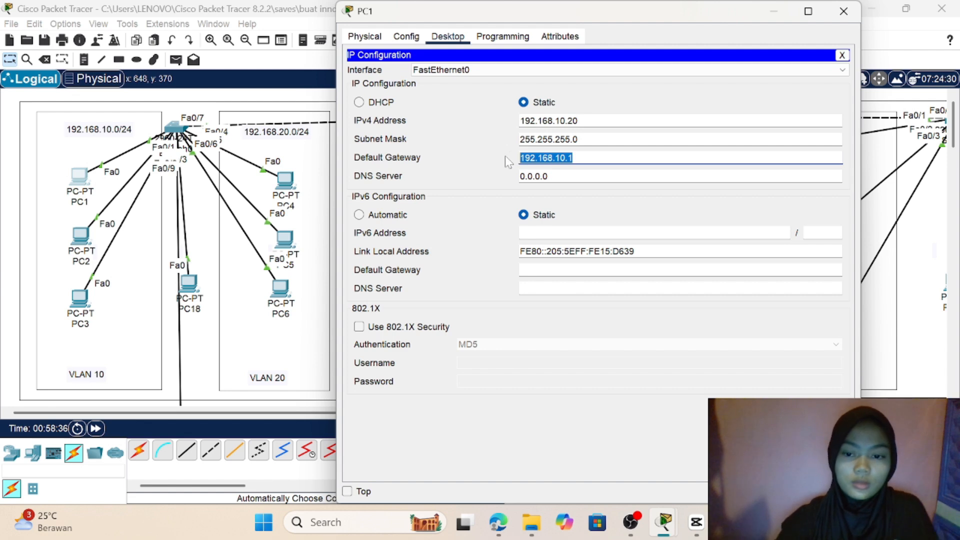
{"action": "left_click", "coordinate": [883, 368]}
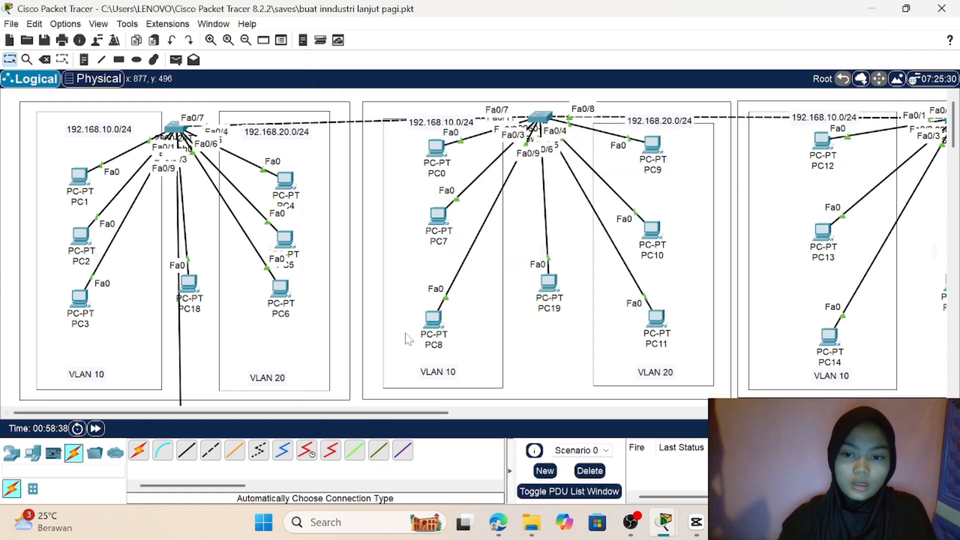
{"action": "left_click", "coordinate": [85, 242]}
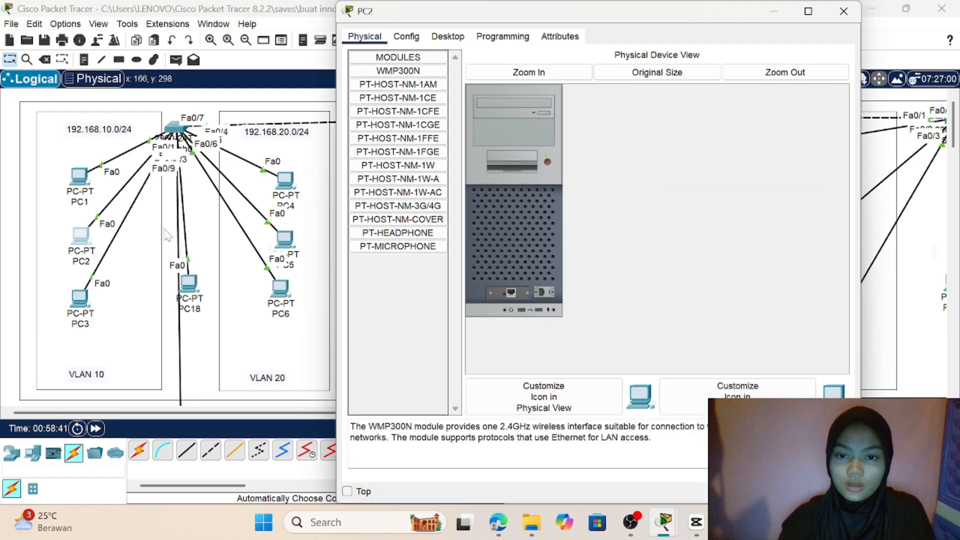
{"action": "left_click", "coordinate": [458, 37]}
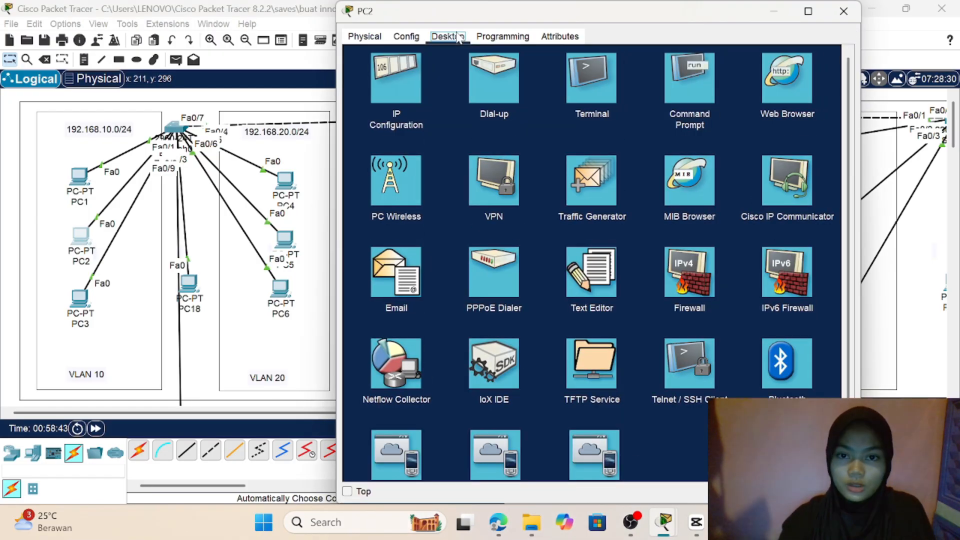
{"action": "left_click", "coordinate": [391, 84]}
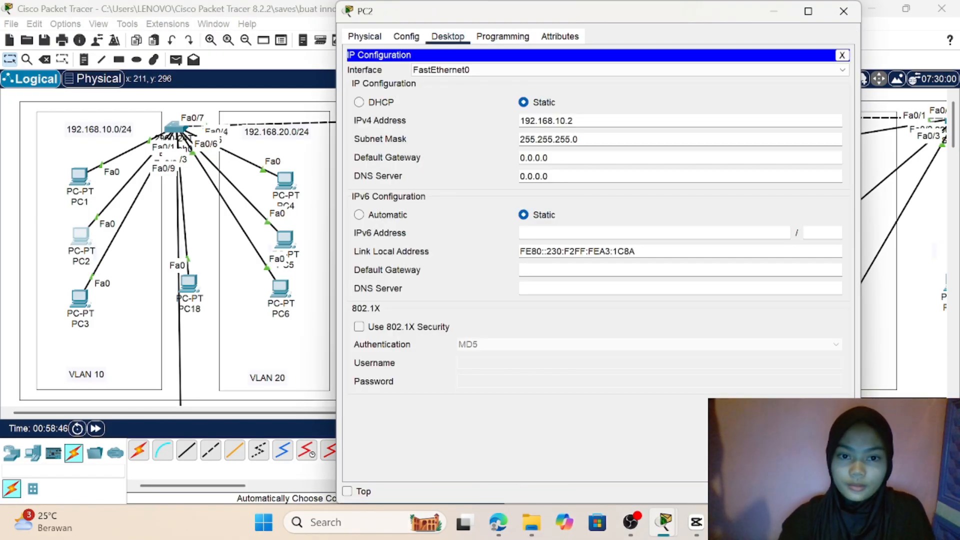
{"action": "left_click", "coordinate": [549, 158]}
{"action": "key", "text": "BackSpace"}
{"action": "key", "text": "BackSpace"}
{"action": "key", "text": "BackSpace"}
{"action": "key", "text": "BackSpace"}
{"action": "key", "text": "BackSpace"}
{"action": "key", "text": "BackSpace"}
{"action": "key", "text": "BackSpace"}
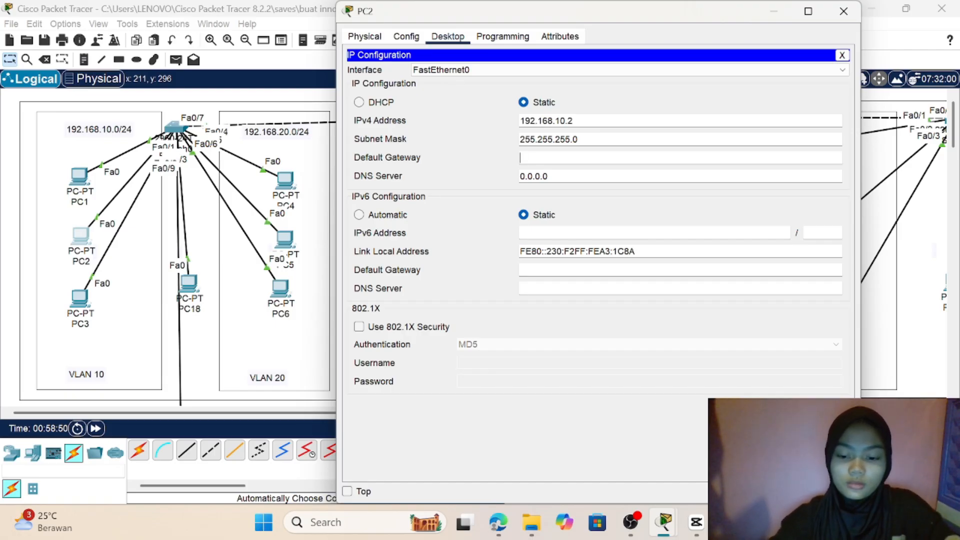
{"action": "type", "text": "192.168.10.1"}
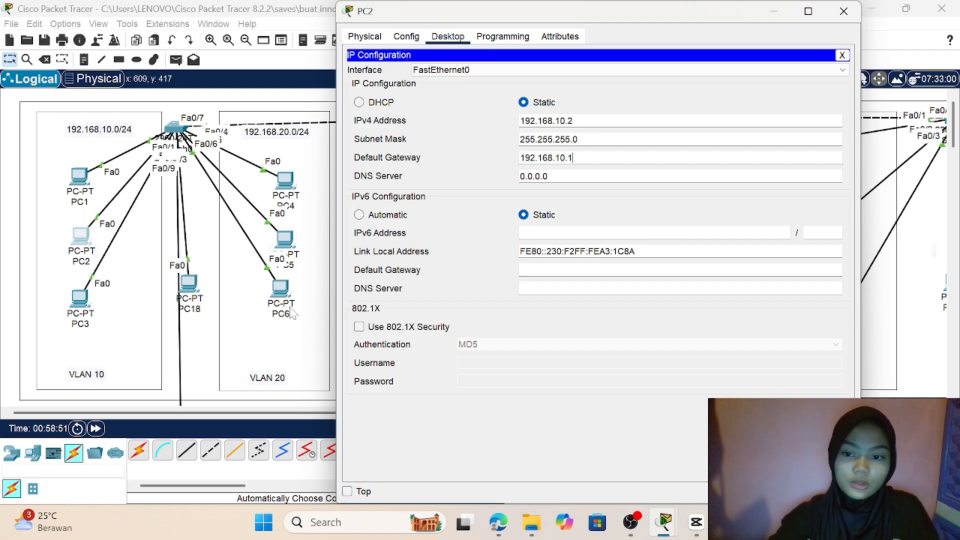
{"action": "left_click", "coordinate": [193, 398]}
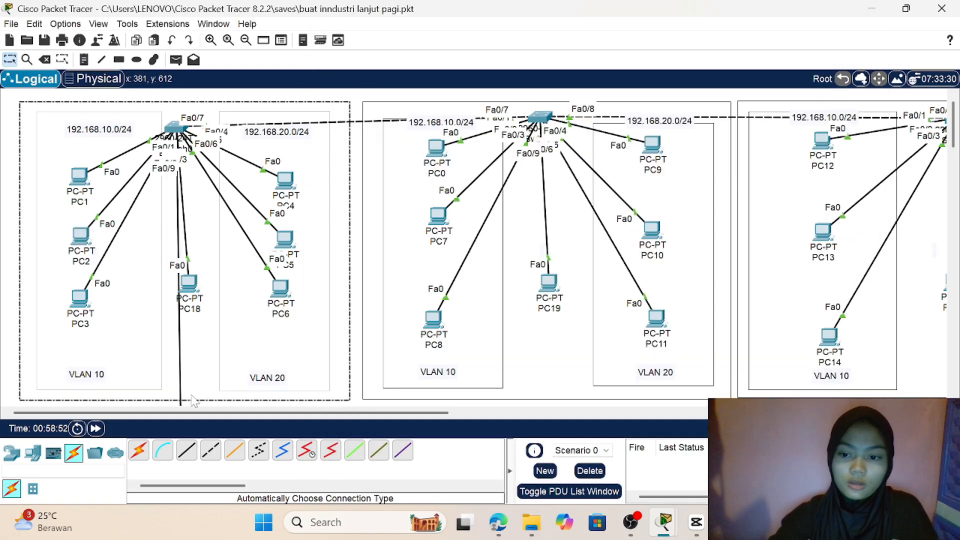
Step: Open the IP configuration of PC3 in VLAN 10 and set its IPv4 default gateway to 192.168.10.1
{"action": "left_click", "coordinate": [79, 301]}
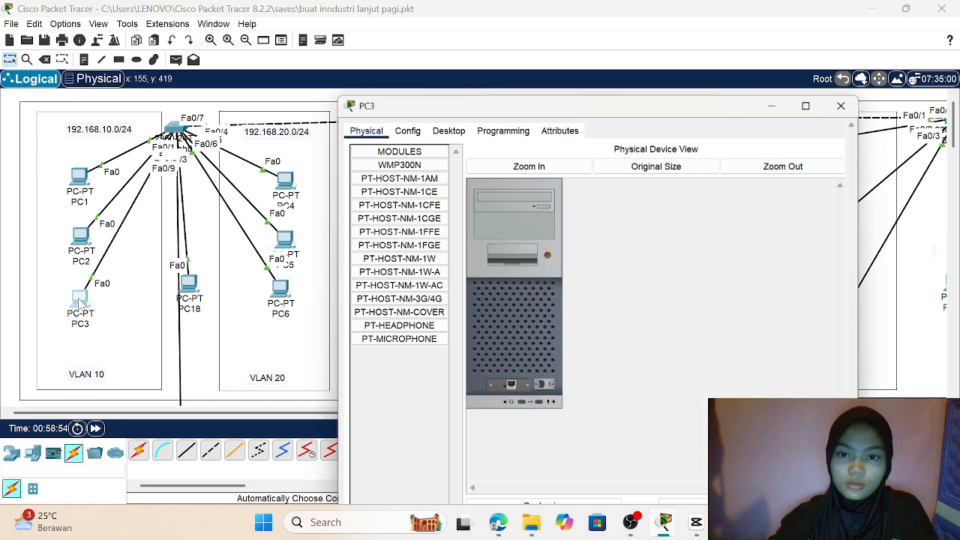
{"action": "left_click", "coordinate": [447, 36]}
{"action": "left_click", "coordinate": [396, 67]}
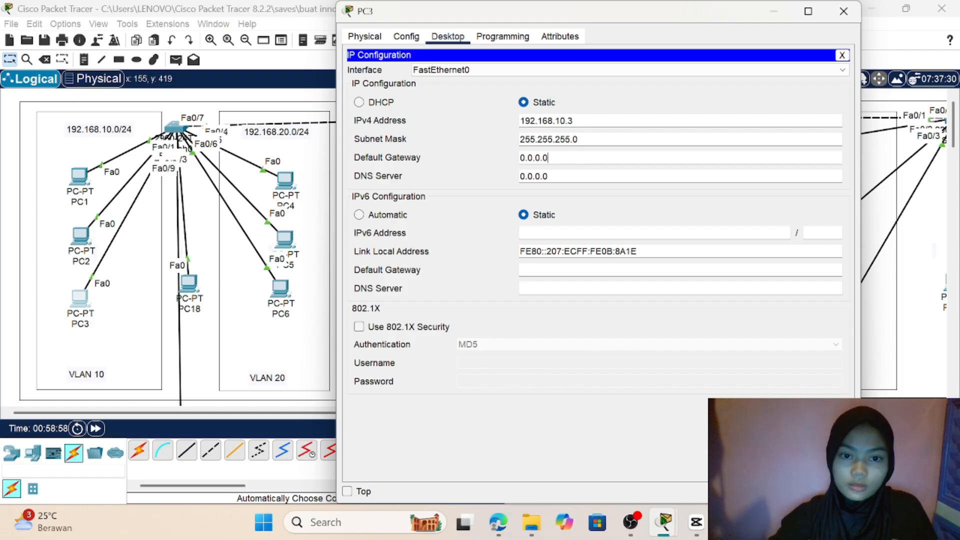
{"action": "key", "text": "BackSpace"}
{"action": "key", "text": "BackSpace"}
{"action": "key", "text": "BackSpace"}
{"action": "key", "text": "BackSpace"}
{"action": "key", "text": "BackSpace"}
{"action": "key", "text": "BackSpace"}
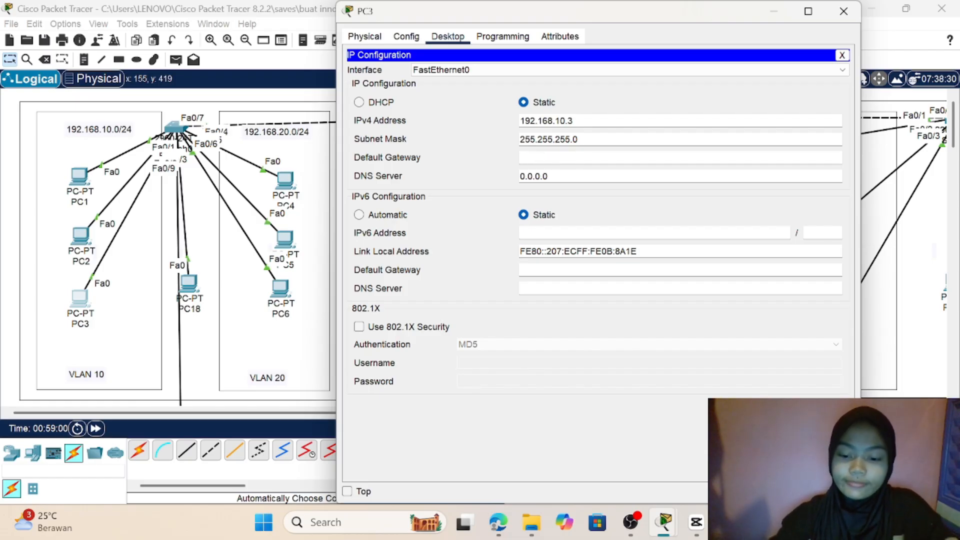
{"action": "type", "text": "192.168.10.1"}
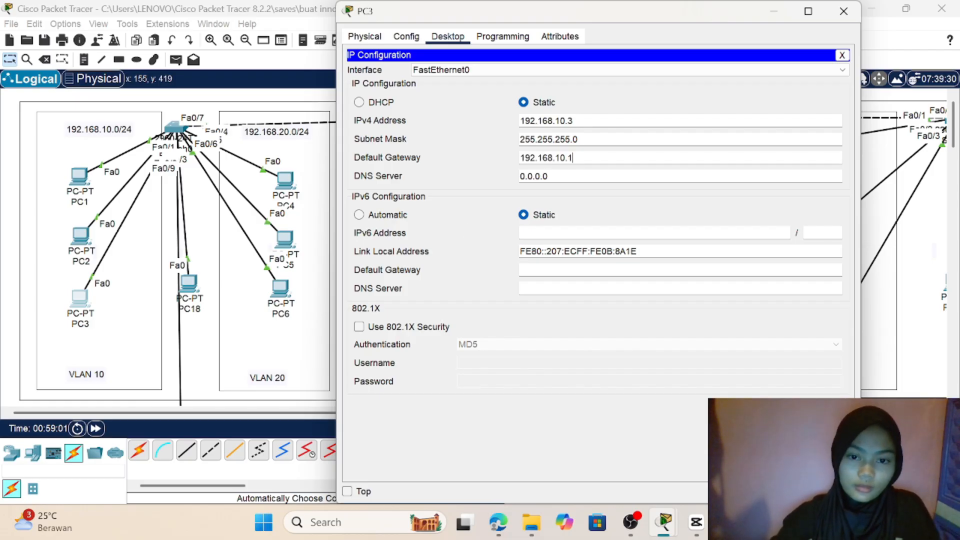
{"action": "left_click", "coordinate": [289, 398]}
Step: Open the IP configuration of PC4 in VLAN 20 and set its IPv4 default gateway to 192.168.20.1
{"action": "left_click", "coordinate": [287, 180]}
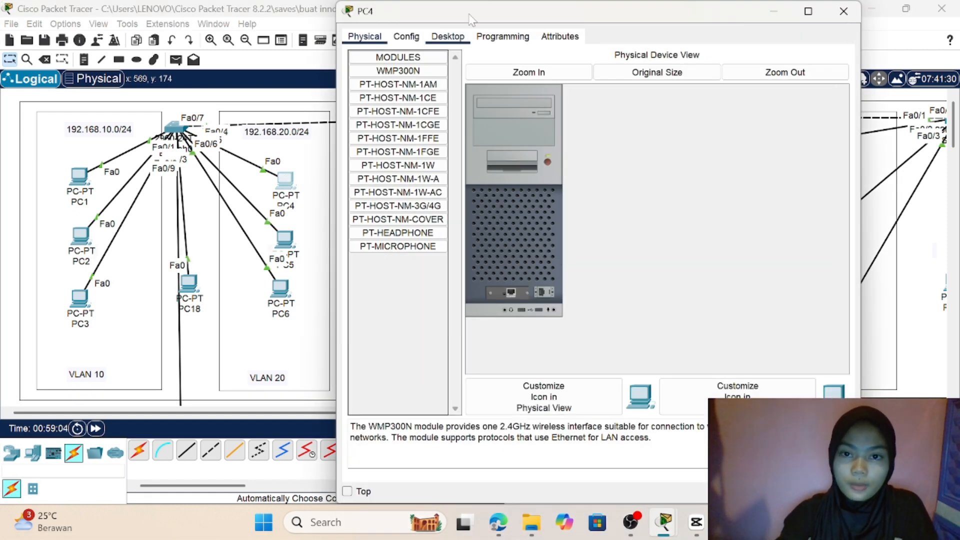
{"action": "left_click", "coordinate": [448, 37]}
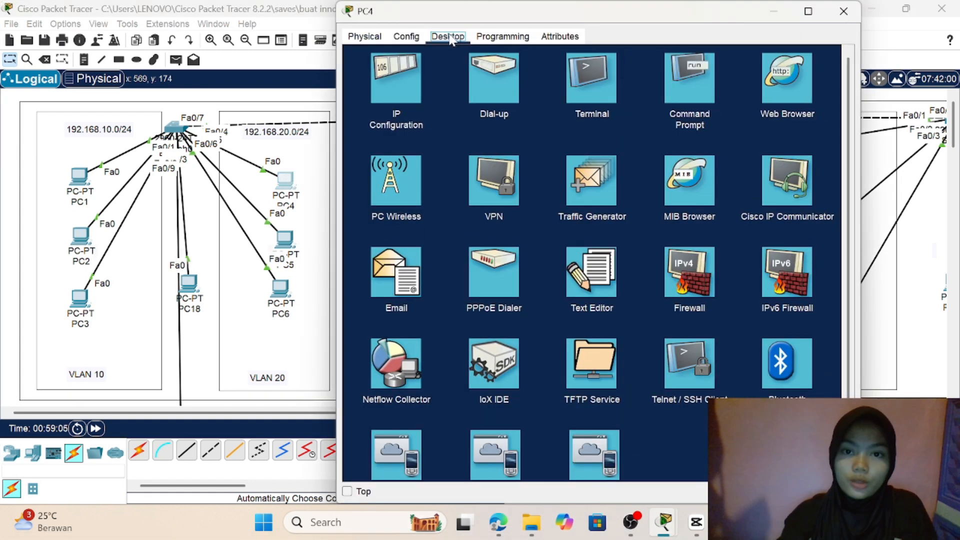
{"action": "left_click", "coordinate": [397, 83]}
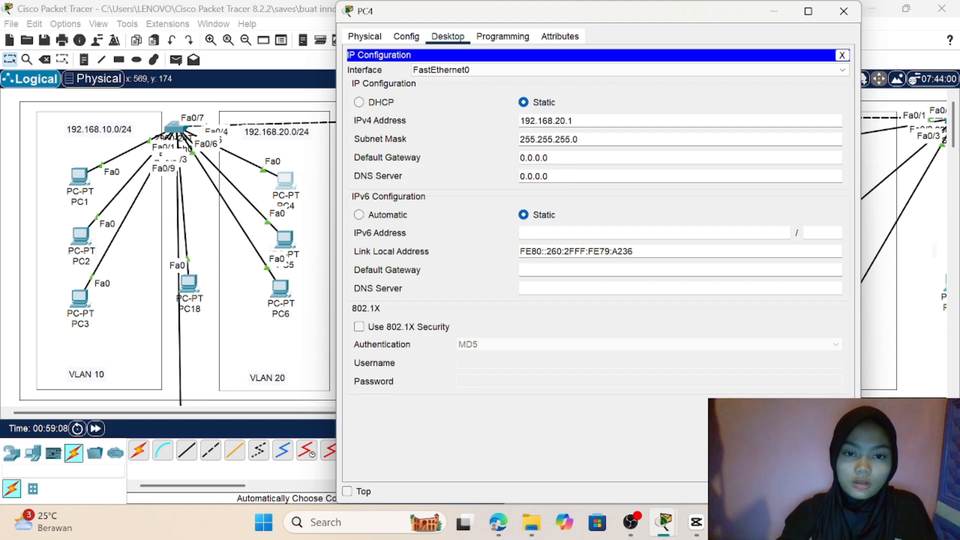
{"action": "key", "text": "BackSpace"}
{"action": "key", "text": "BackSpace"}
{"action": "key", "text": "BackSpace"}
{"action": "key", "text": "BackSpace"}
{"action": "key", "text": "BackSpace"}
{"action": "key", "text": "BackSpace"}
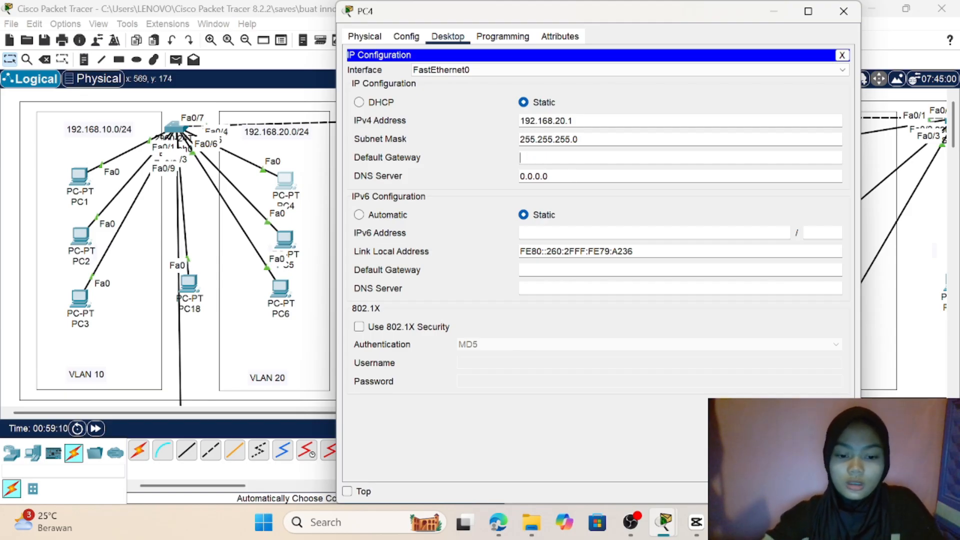
{"action": "type", "text": "192.168"}
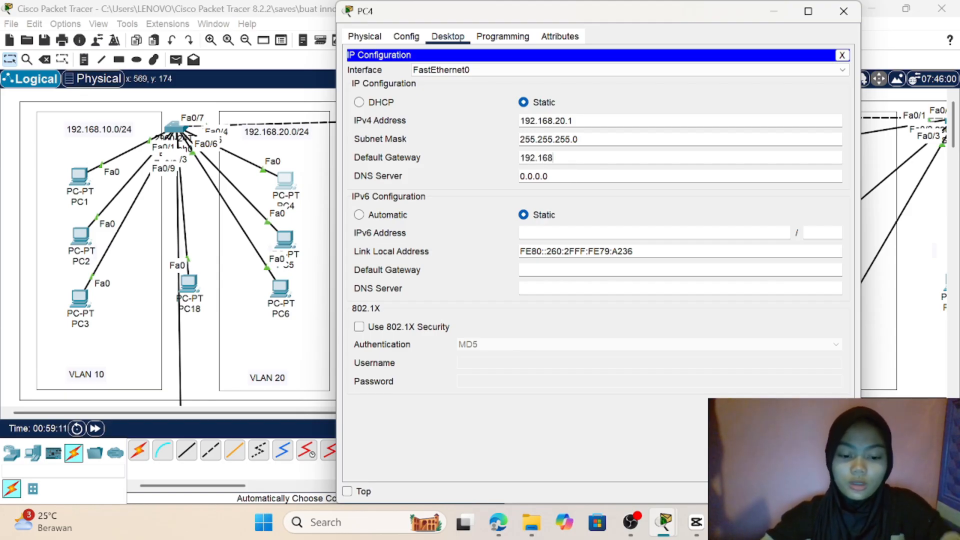
{"action": "type", "text": ".20.1"}
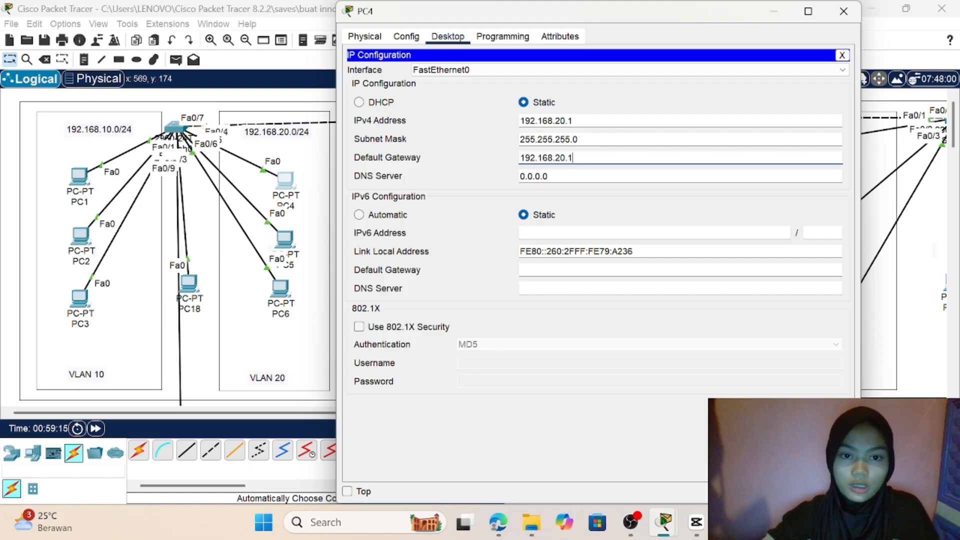
Step: Change the IPv4 address of PC4 to 192.168.20.20 and close its configuration
{"action": "left_click", "coordinate": [574, 120]}
{"action": "type", "text": "20"}
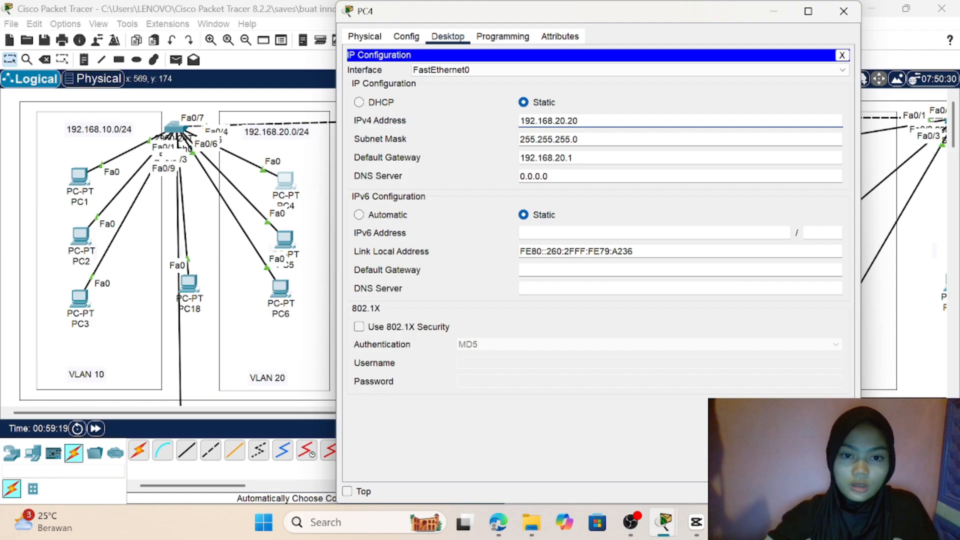
{"action": "left_click", "coordinate": [574, 158]}
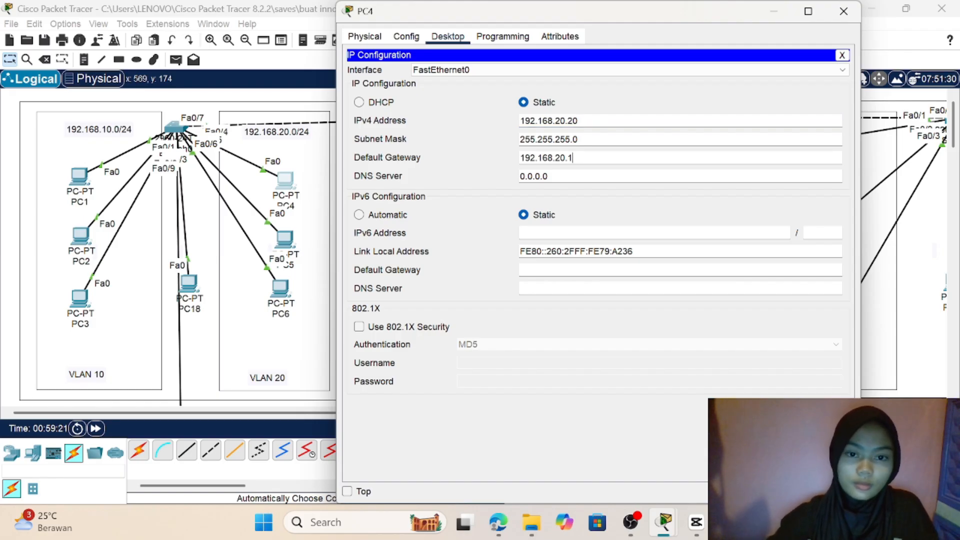
{"action": "left_click_drag", "start_coordinate": [574, 157], "coordinate": [518, 157]}
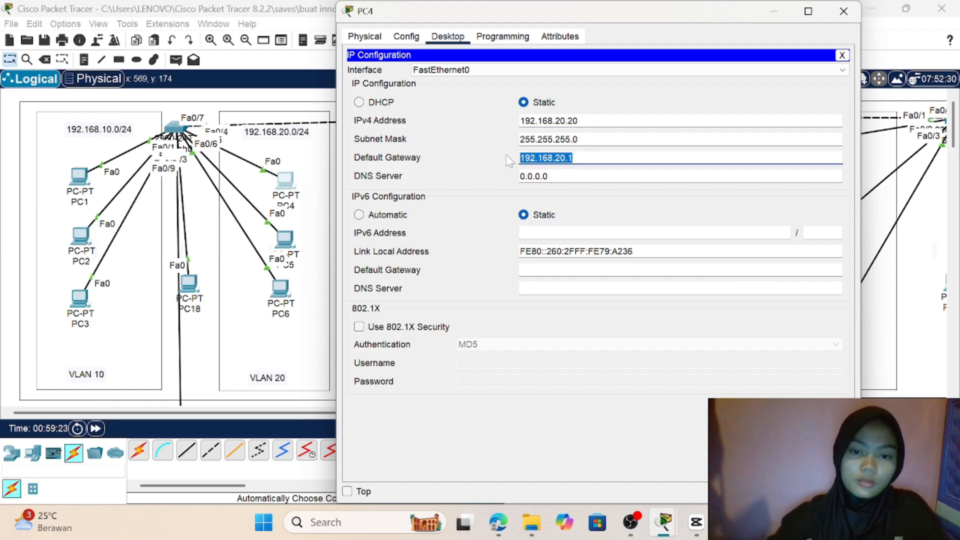
{"action": "left_click", "coordinate": [843, 11]}
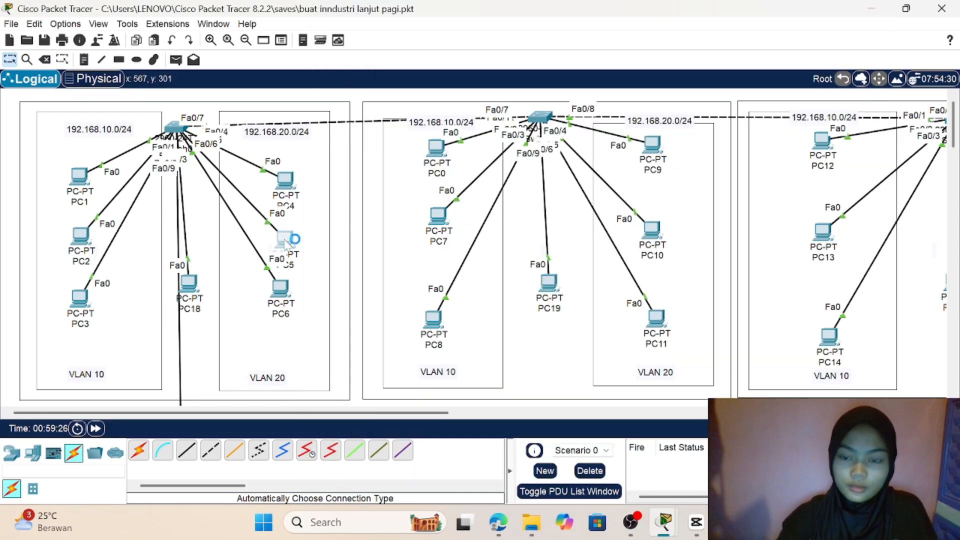
Step: Open the IP configuration of PC5 in VLAN 20 and set its IPv4 default gateway to 192.168.20.1
{"action": "left_click", "coordinate": [285, 240]}
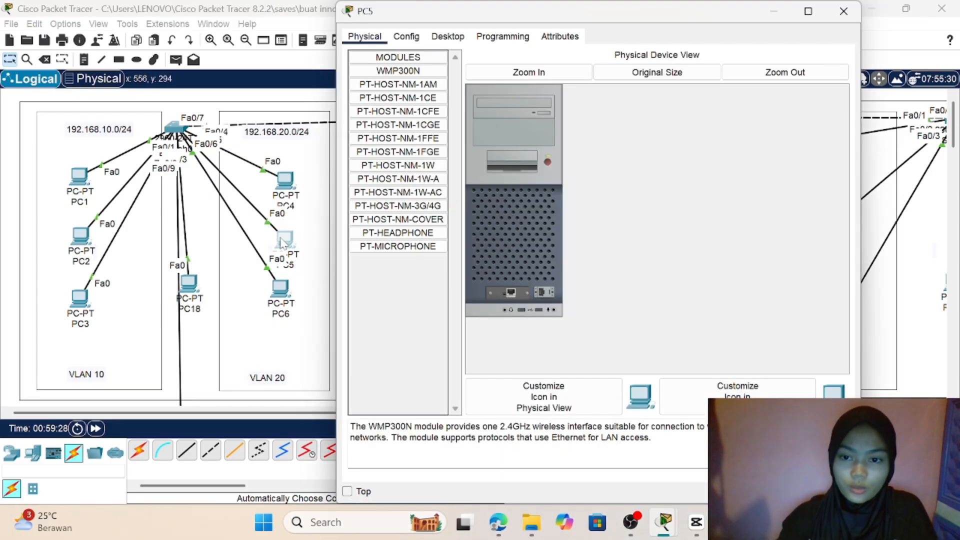
{"action": "left_click", "coordinate": [463, 38]}
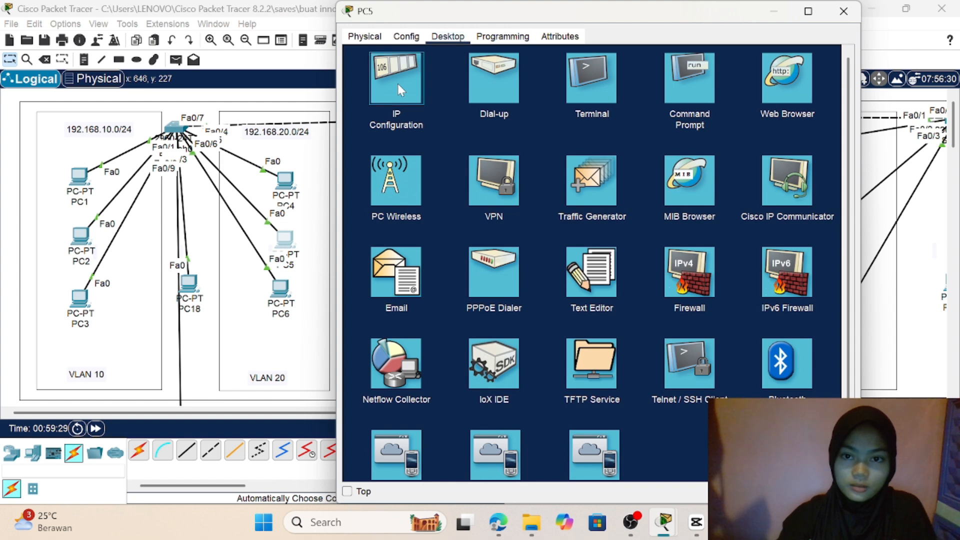
{"action": "left_click", "coordinate": [398, 83]}
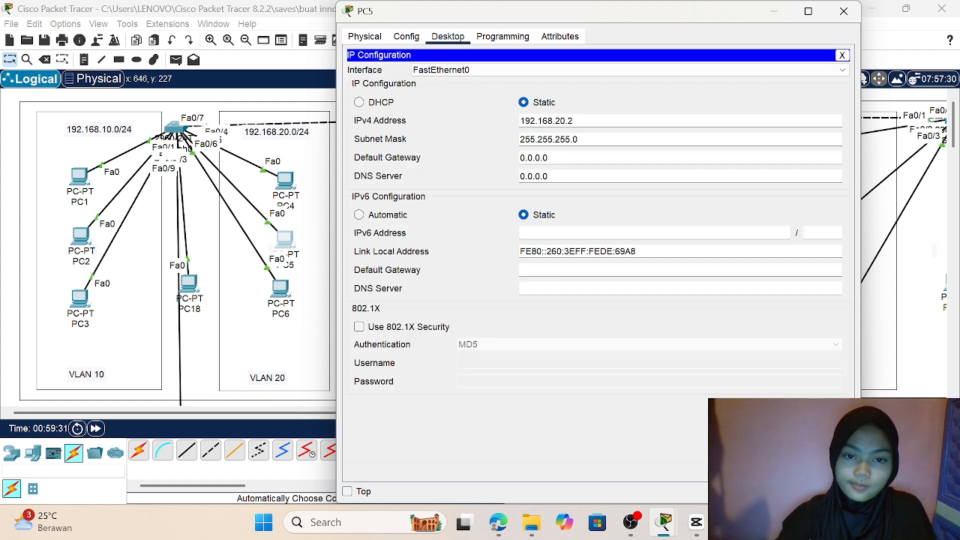
{"action": "key", "text": "BackSpace"}
{"action": "key", "text": "BackSpace"}
{"action": "key", "text": "BackSpace"}
{"action": "key", "text": "BackSpace"}
{"action": "key", "text": "BackSpace"}
{"action": "key", "text": "BackSpace"}
{"action": "key", "text": "BackSpace"}
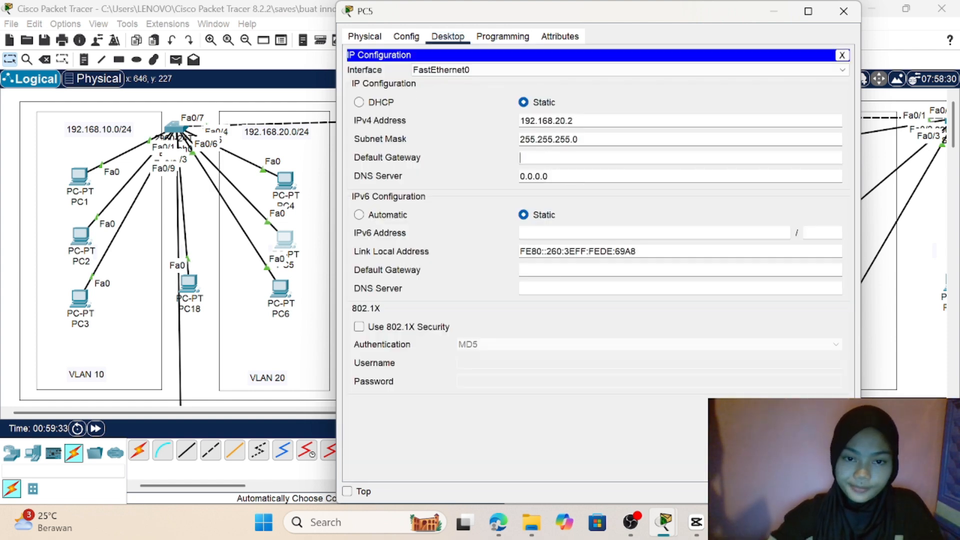
{"action": "type", "text": "192.168.20.1"}
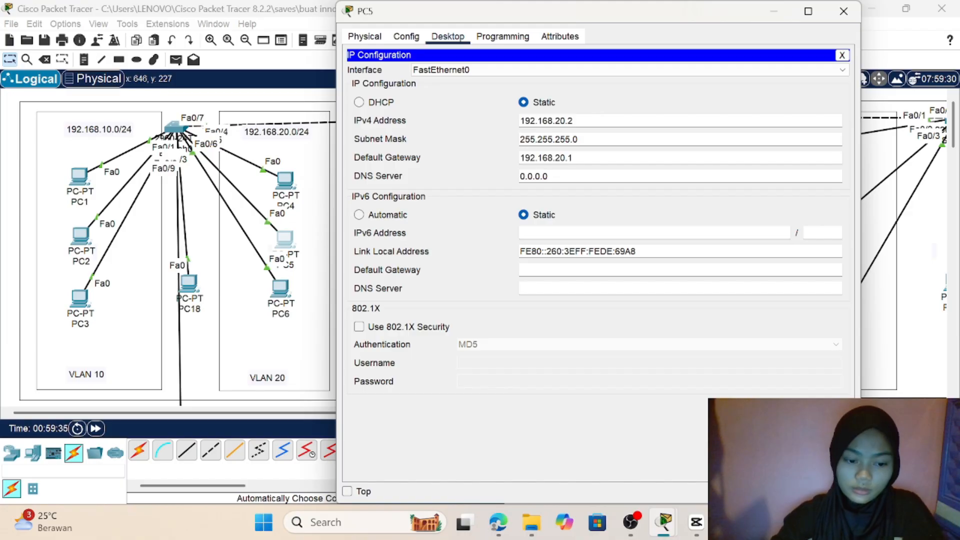
{"action": "left_click", "coordinate": [290, 306]}
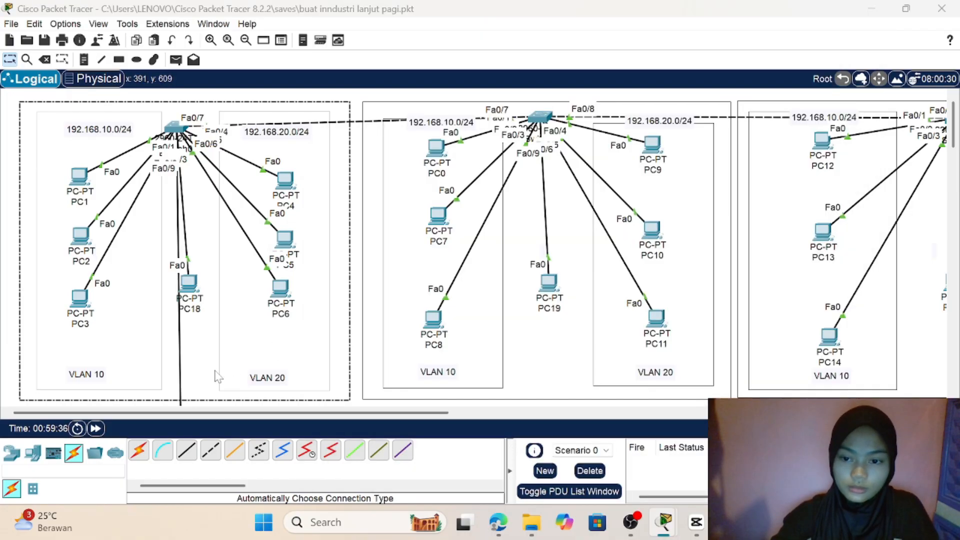
Step: Open the IP configuration of PC6 in VLAN 20 and set its IPv4 default gateway to 192.168.20.1
{"action": "left_click", "coordinate": [283, 295]}
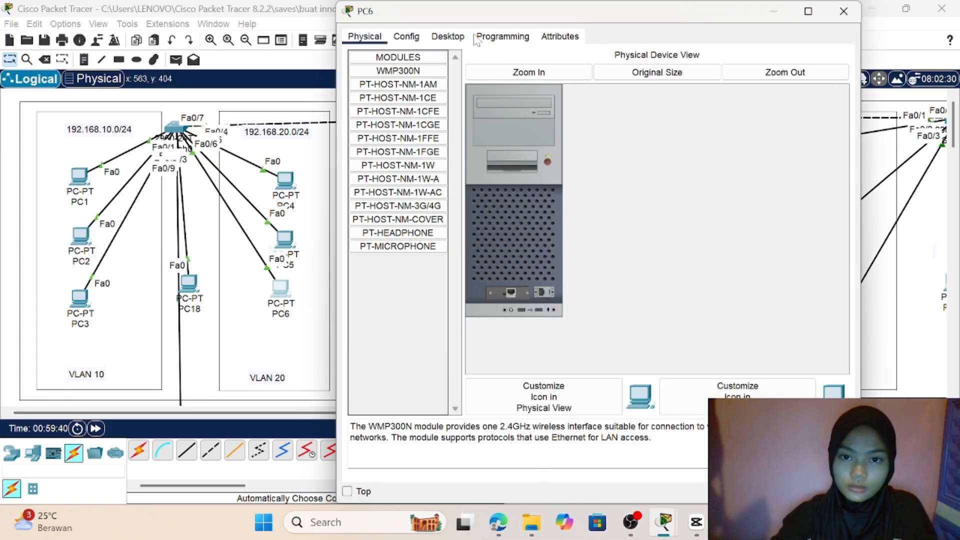
{"action": "left_click", "coordinate": [448, 36]}
{"action": "left_click", "coordinate": [395, 88]}
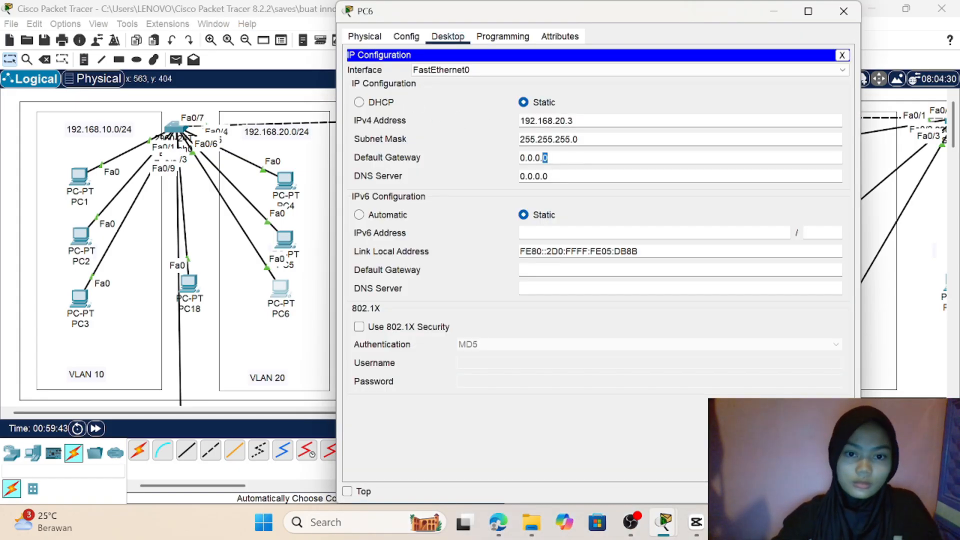
{"action": "key", "text": "shift+Left"}
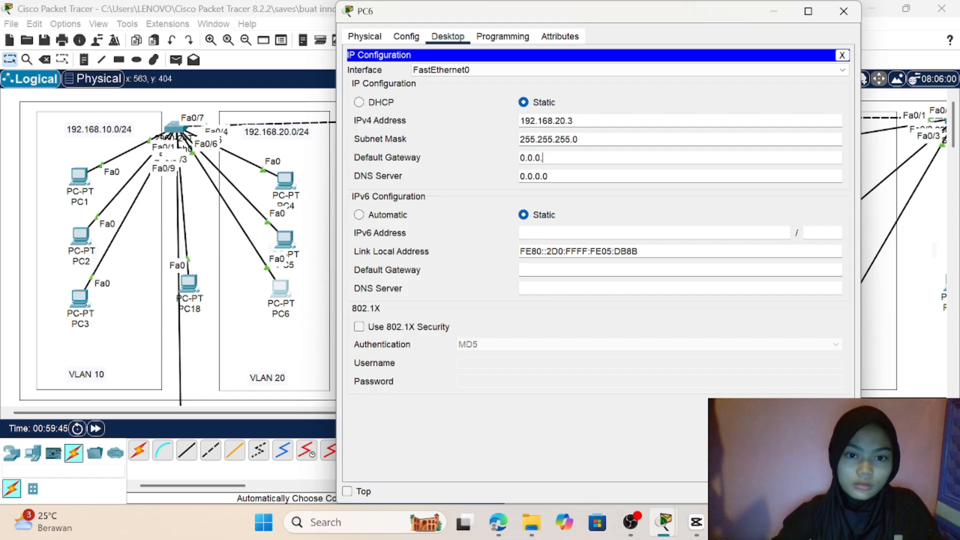
{"action": "key", "text": "BackSpace"}
{"action": "key", "text": "BackSpace"}
{"action": "key", "text": "BackSpace"}
{"action": "key", "text": "BackSpace"}
{"action": "key", "text": "BackSpace"}
{"action": "key", "text": "BackSpace"}
{"action": "type", "text": "192.168.20.1"}
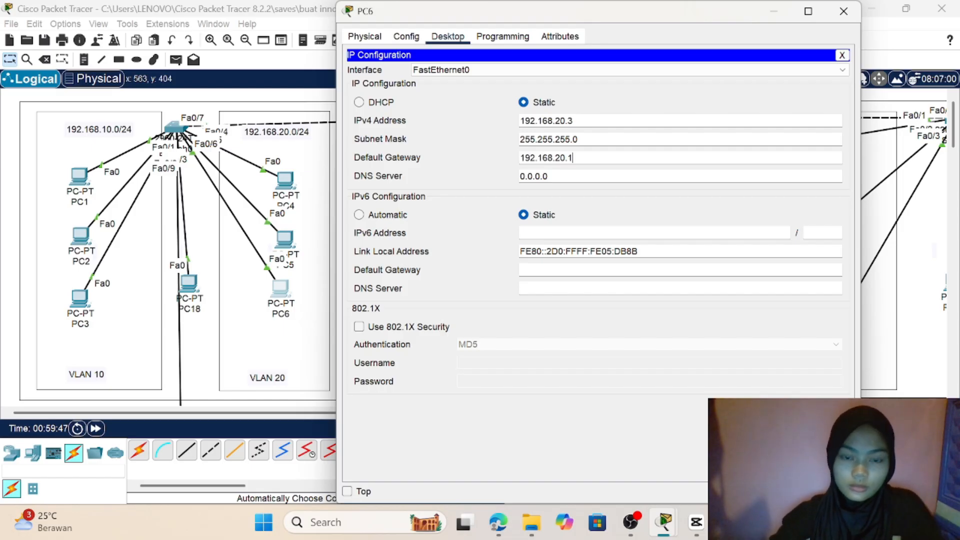
{"action": "left_click", "coordinate": [209, 387]}
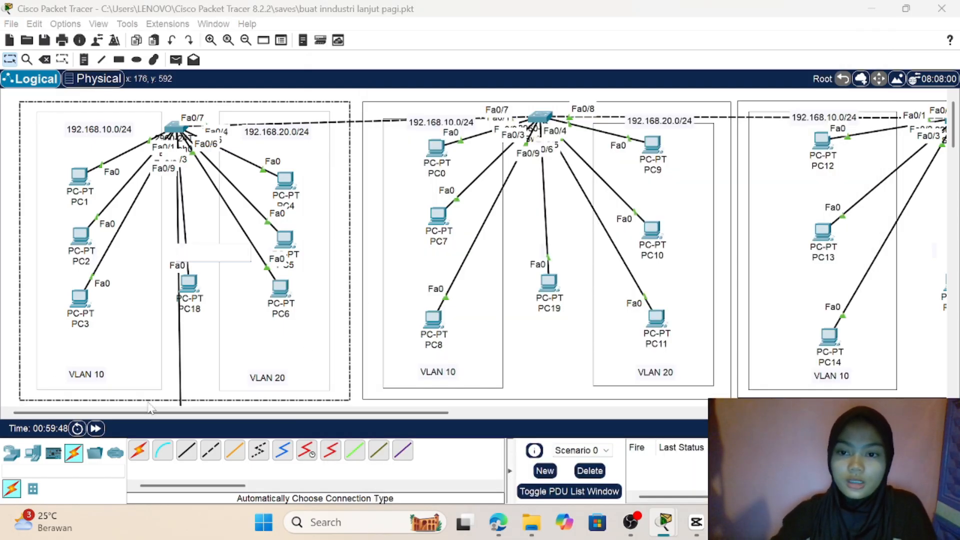
{"action": "left_click", "coordinate": [283, 272]}
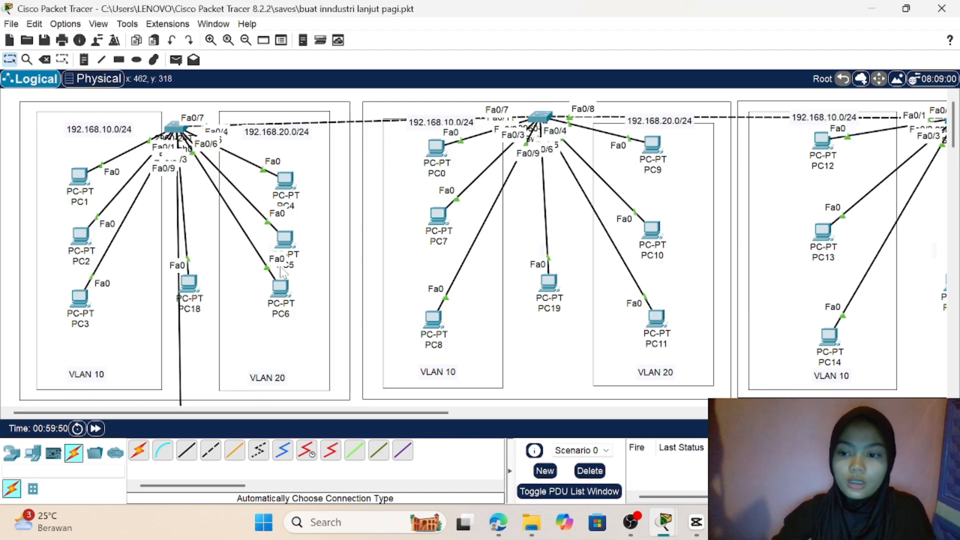
{"action": "scroll", "coordinate": [309, 224], "scroll_direction": "down", "scroll_amount": 3}
{"action": "scroll", "coordinate": [309, 224], "scroll_direction": "up", "scroll_amount": 3}
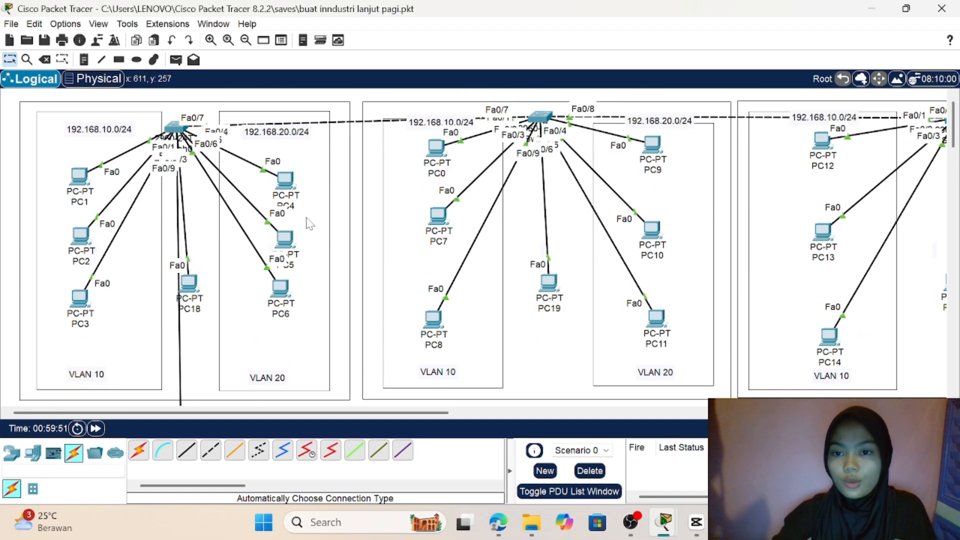
Step: Test inter-VLAN connectivity by sending a simple PDU twice from PC1 in VLAN 10 to PC4 in VLAN 20
{"action": "scroll", "coordinate": [307, 223], "scroll_direction": "down", "scroll_amount": 3}
{"action": "scroll", "coordinate": [306, 220], "scroll_direction": "up", "scroll_amount": 3}
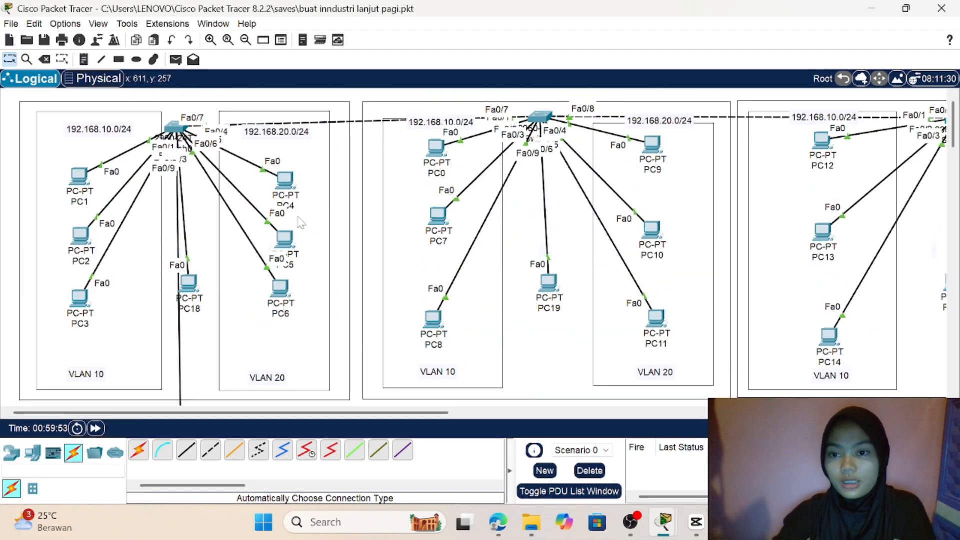
{"action": "left_click", "coordinate": [176, 59]}
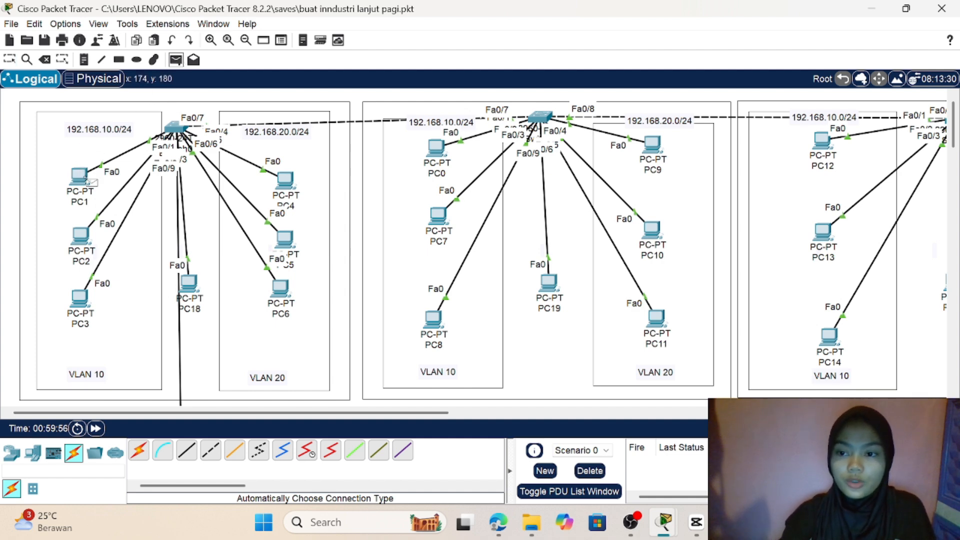
{"action": "left_click", "coordinate": [82, 180]}
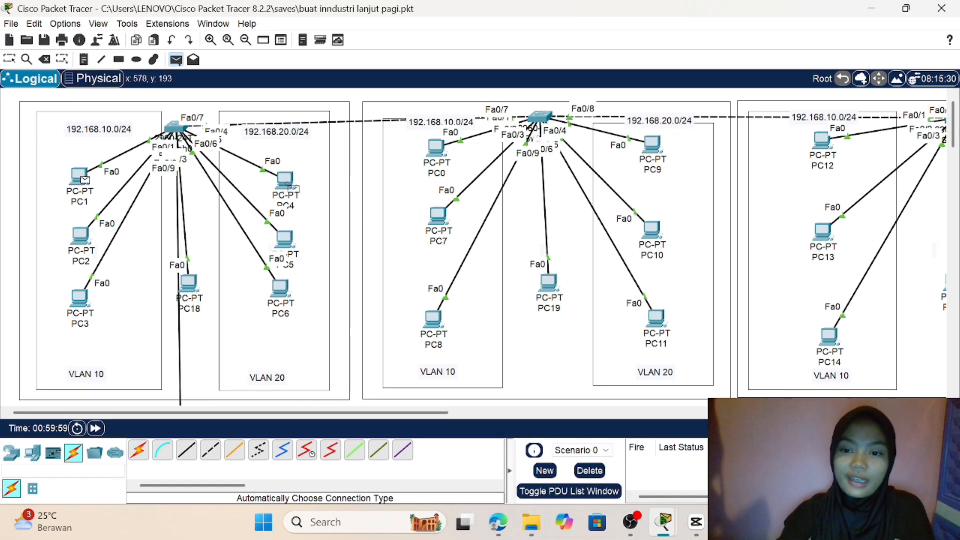
{"action": "left_click", "coordinate": [288, 184]}
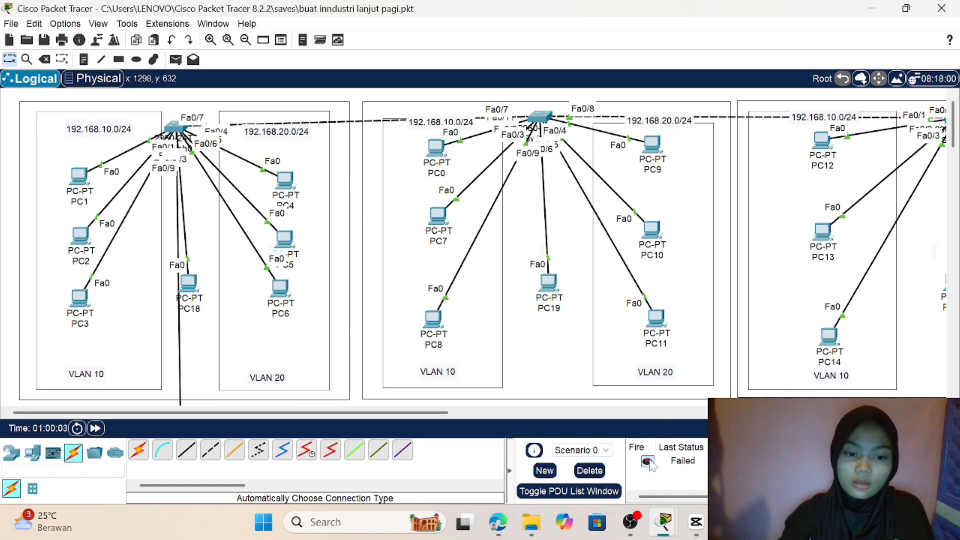
{"action": "left_click", "coordinate": [176, 60]}
{"action": "left_click", "coordinate": [80, 176]}
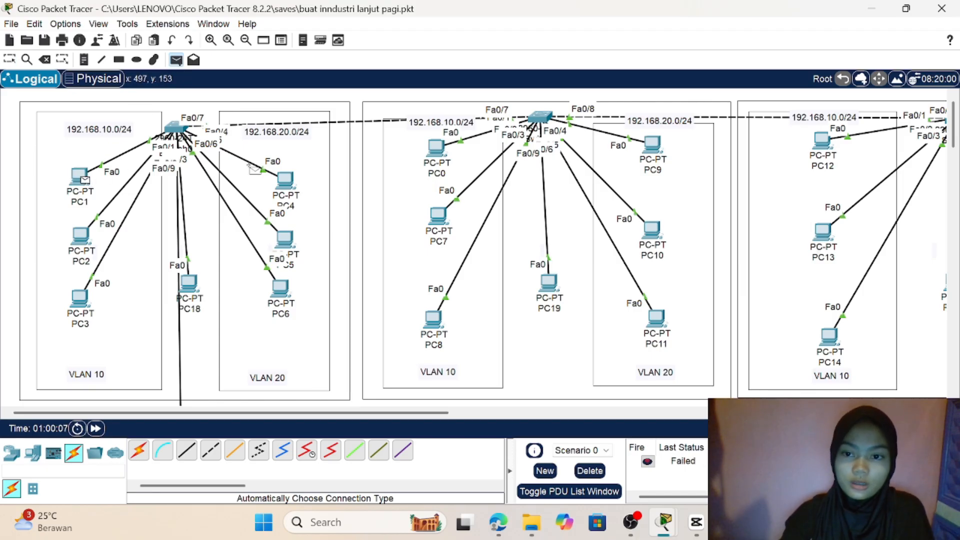
{"action": "left_click", "coordinate": [290, 184]}
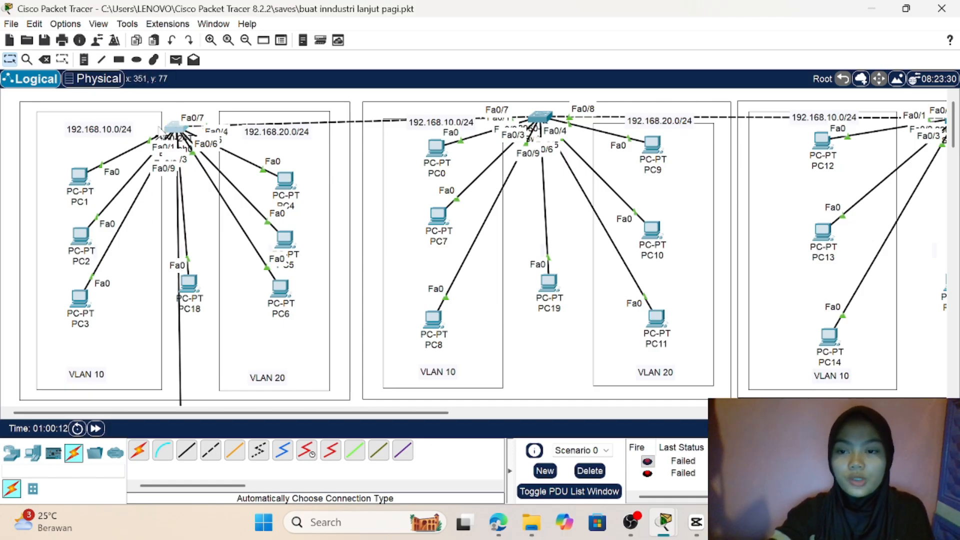
Step: Move Router1 slightly lower beneath the first VLAN group
{"action": "left_click", "coordinate": [174, 129]}
{"action": "key", "text": "alt+F4"}
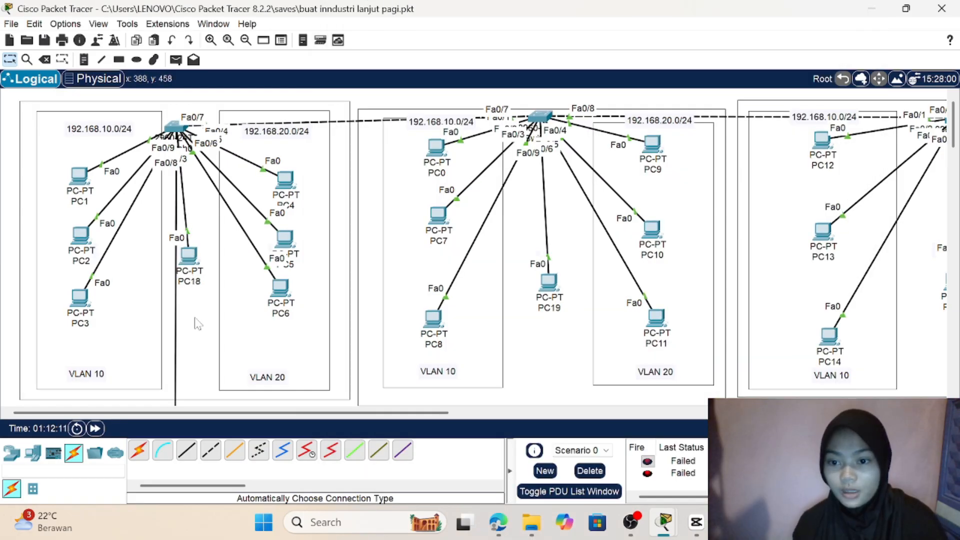
{"action": "scroll", "coordinate": [197, 323], "scroll_direction": "down", "scroll_amount": 5}
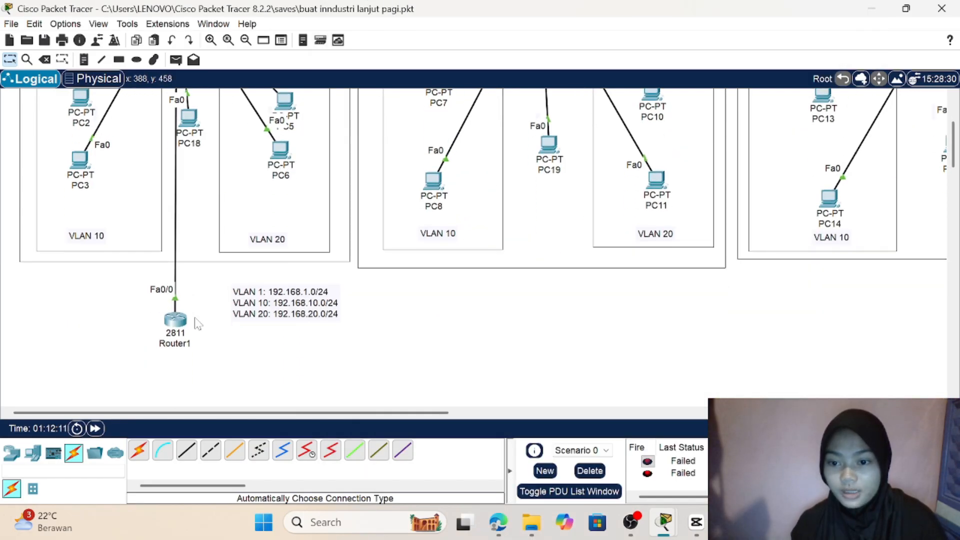
{"action": "mouse_move", "coordinate": [177, 320]}
{"action": "left_mouse_down"}
{"action": "mouse_move", "coordinate": [264, 243]}
{"action": "mouse_move", "coordinate": [343, 54]}
{"action": "mouse_move", "coordinate": [288, 20]}
{"action": "mouse_move", "coordinate": [290, 118]}
{"action": "mouse_move", "coordinate": [189, 221]}
{"action": "mouse_move", "coordinate": [177, 354]}
{"action": "mouse_move", "coordinate": [176, 331]}
{"action": "left_mouse_up"}
{"action": "scroll", "coordinate": [263, 241], "scroll_direction": "up", "scroll_amount": 5}
{"action": "scroll", "coordinate": [176, 318], "scroll_direction": "down", "scroll_amount": 4}
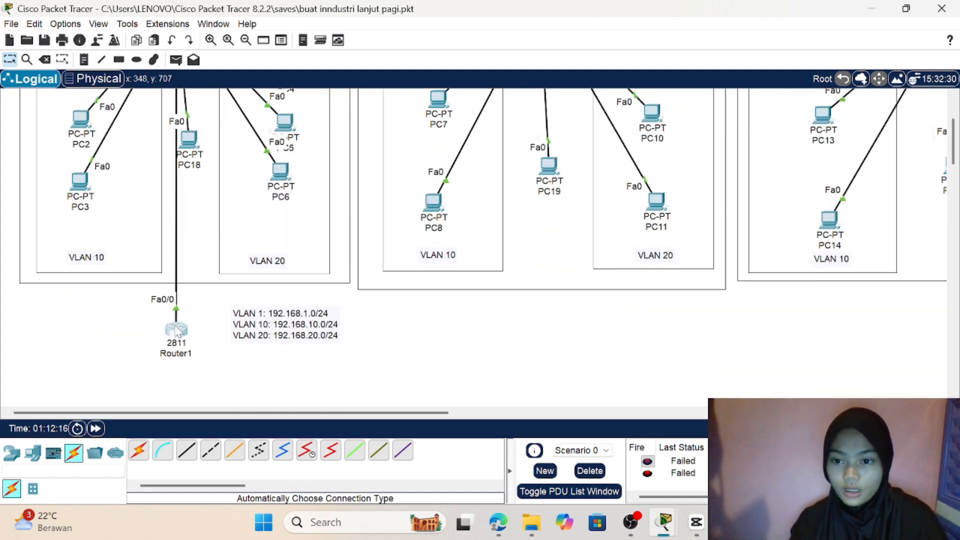
{"action": "scroll", "coordinate": [182, 253], "scroll_direction": "up", "scroll_amount": 4}
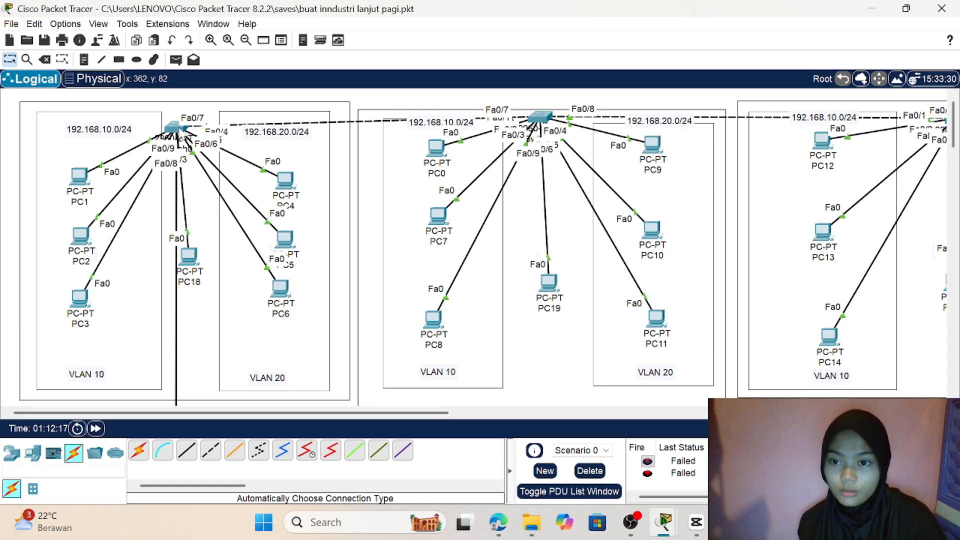
Step: Open the command line of Switch0 and exit interface and global configuration back to privileged EXEC mode
{"action": "left_click", "coordinate": [176, 128]}
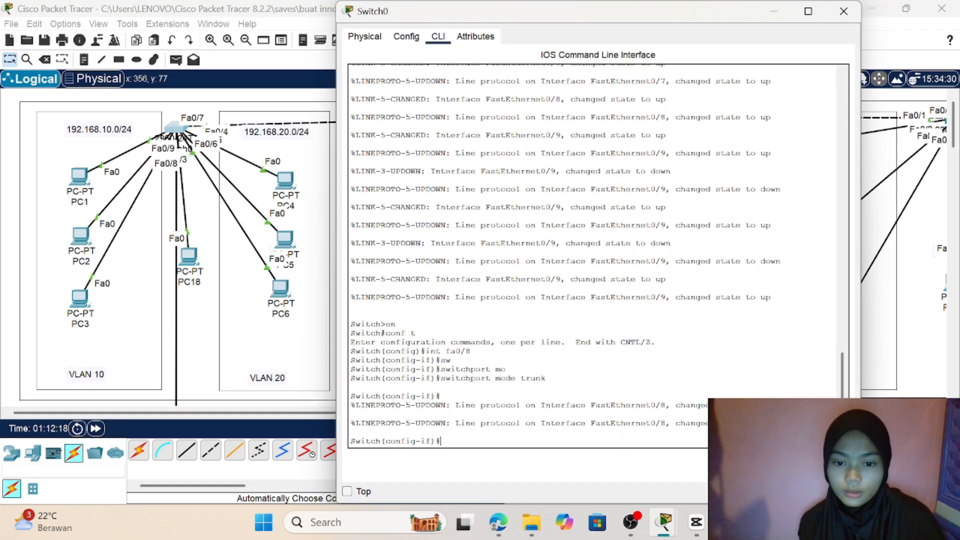
{"action": "type", "text": "exit"}
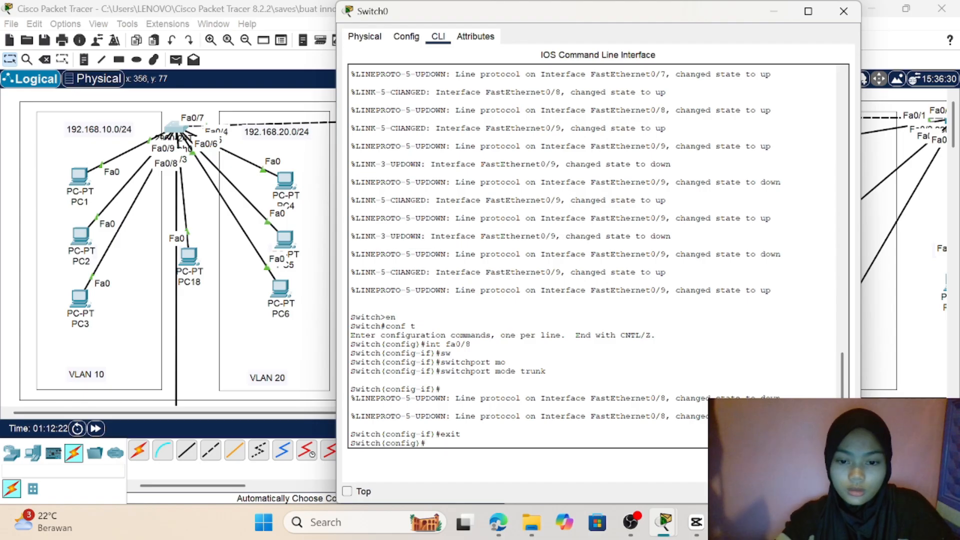
{"action": "type", "text": "ex"}
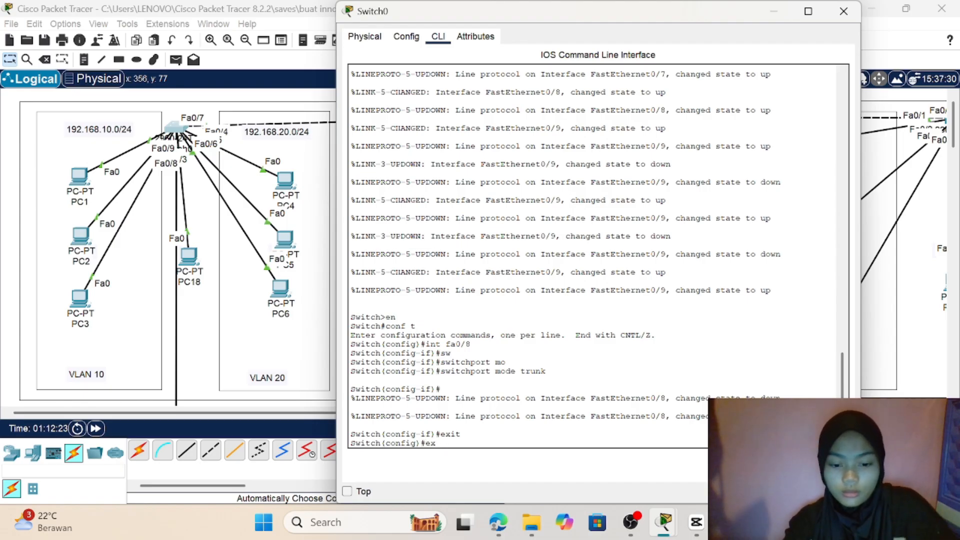
{"action": "type", "text": "it"}
{"action": "key", "text": "Return"}
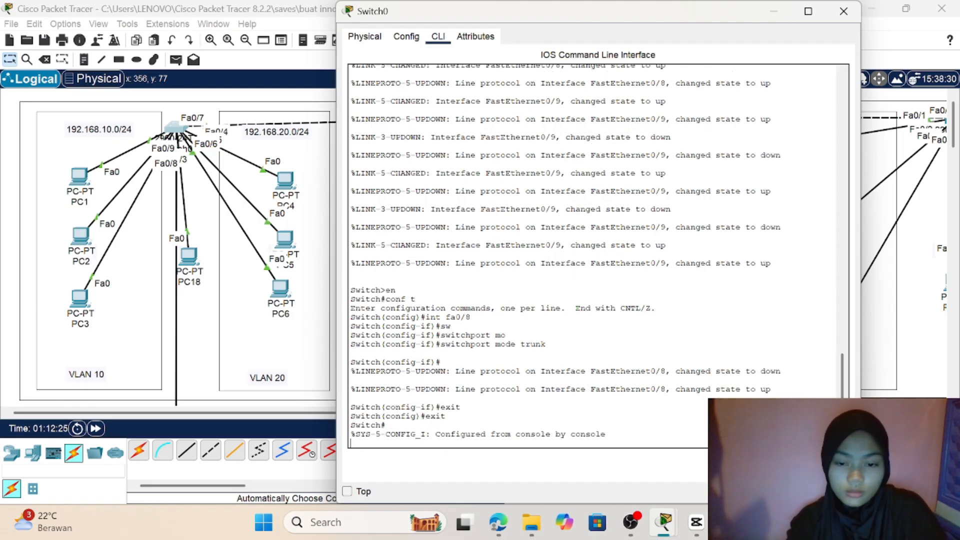
{"action": "key", "text": "Return"}
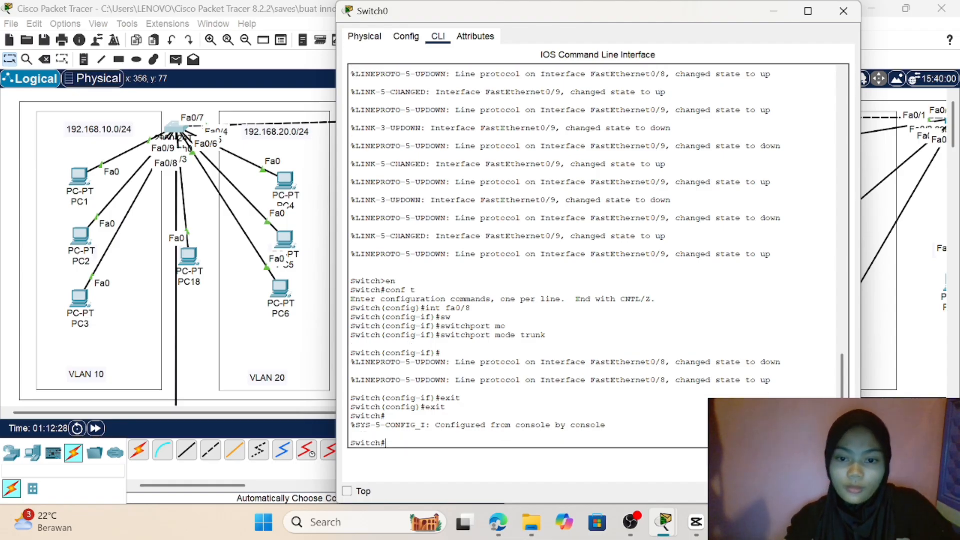
Step: Enter global configuration mode on Switch0 and select interface fa0/9
{"action": "type", "text": "conf t"}
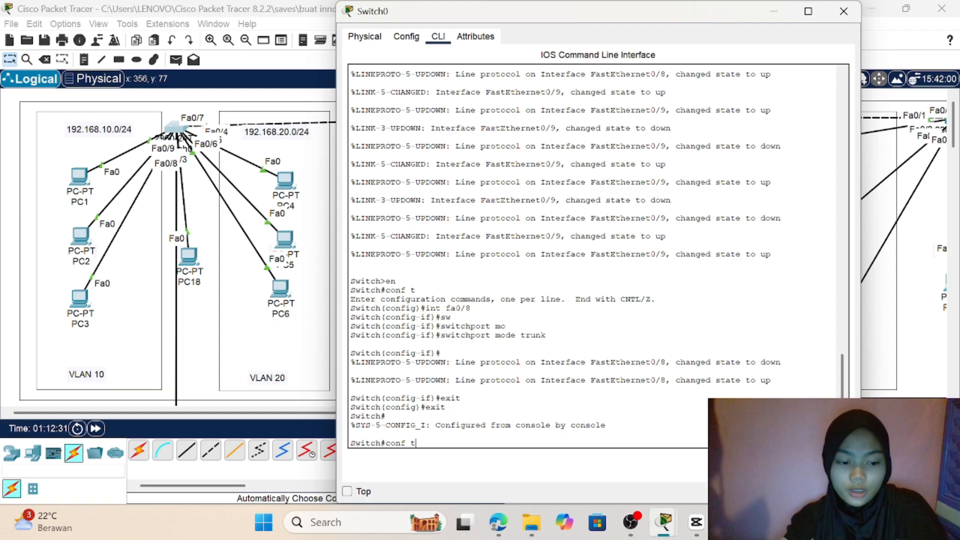
{"action": "key", "text": "Return"}
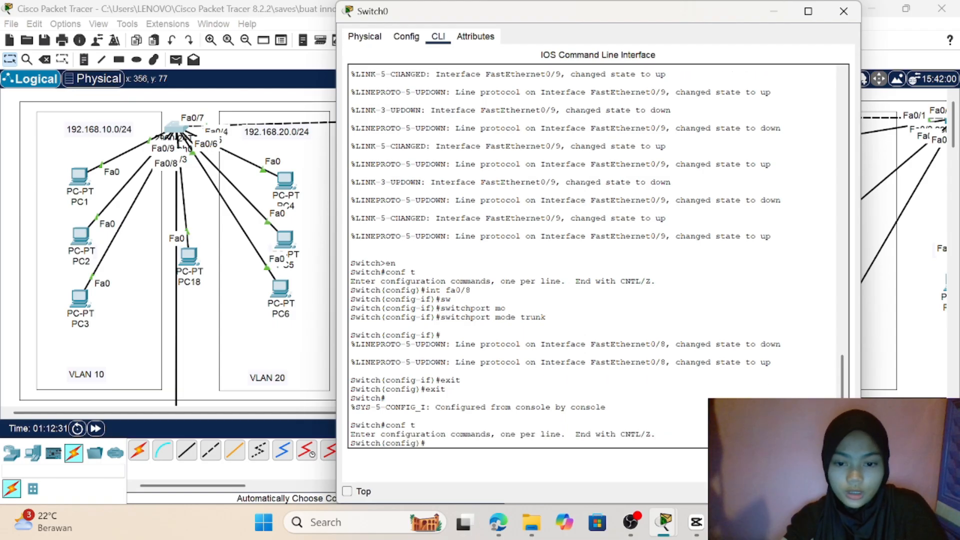
{"action": "type", "text": "in"}
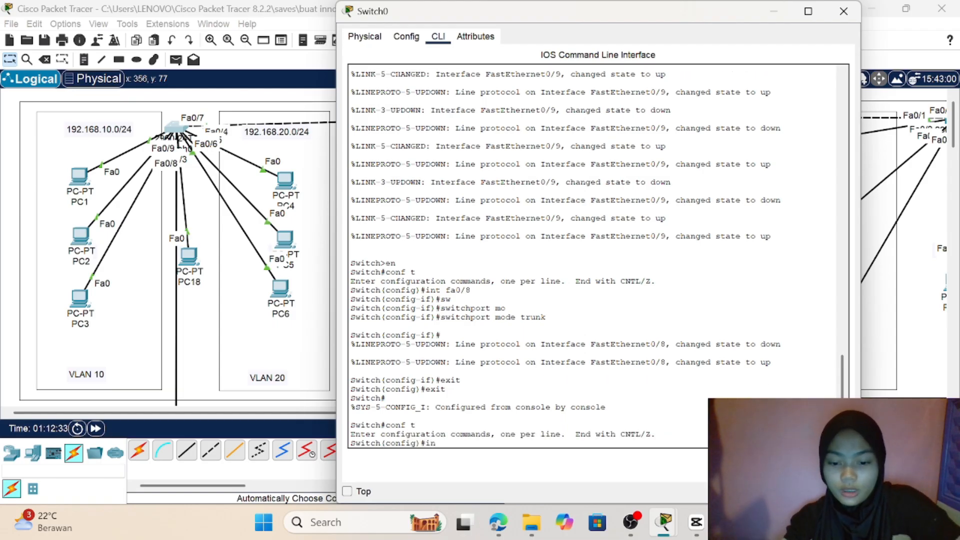
{"action": "type", "text": "t fa0/"}
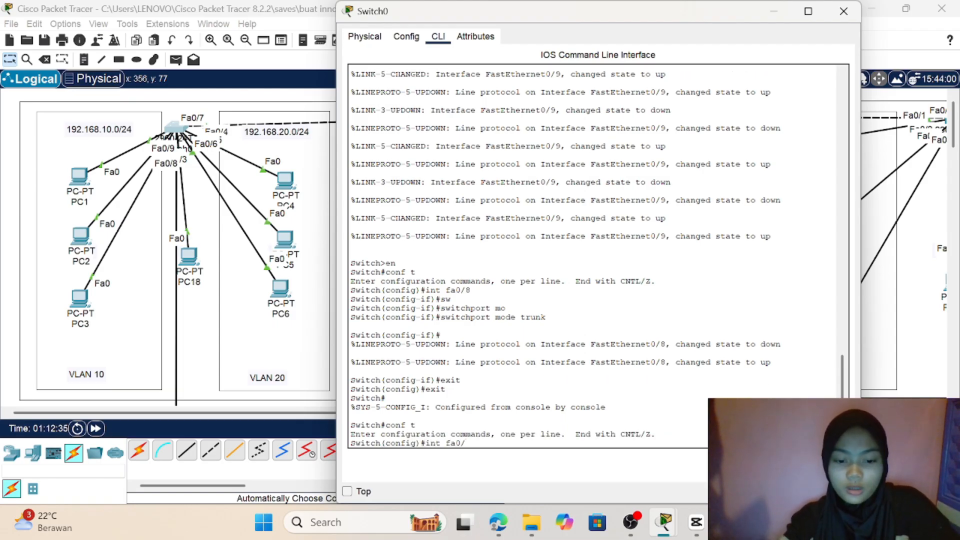
{"action": "type", "text": "9"}
{"action": "key", "text": "Return"}
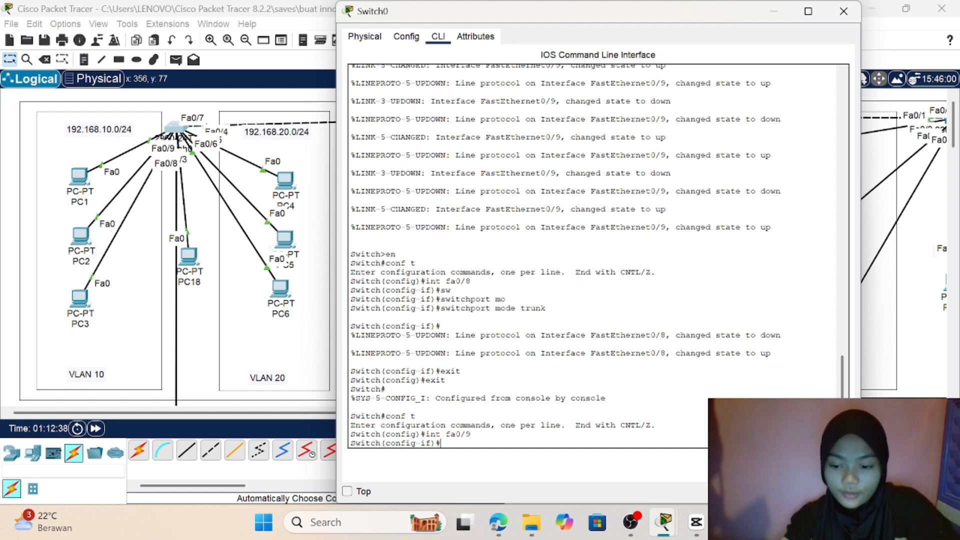
Step: Set interface fa0/9 of Switch0 to trunk mode with switchport mode trunk
{"action": "type", "text": "sw"}
{"action": "key", "text": "Tab"}
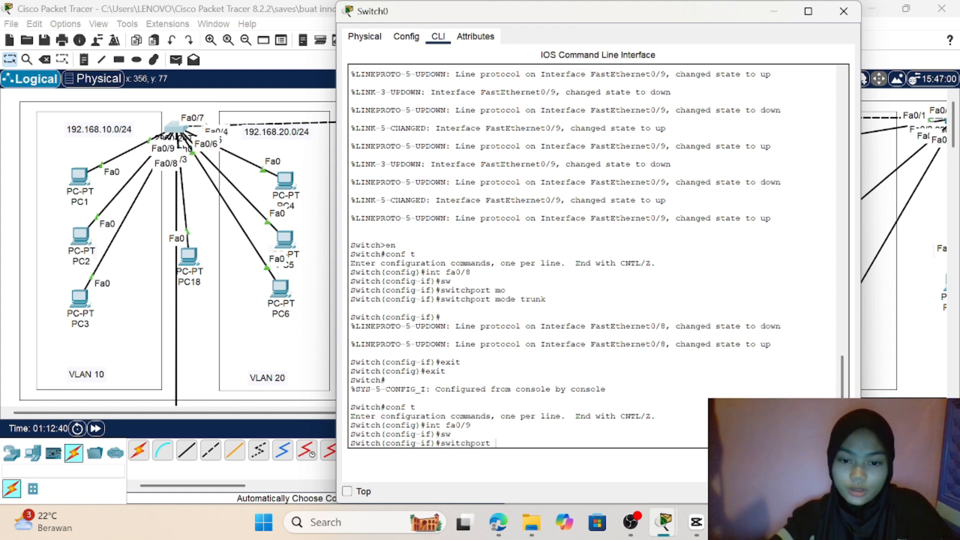
{"action": "type", "text": "mode"}
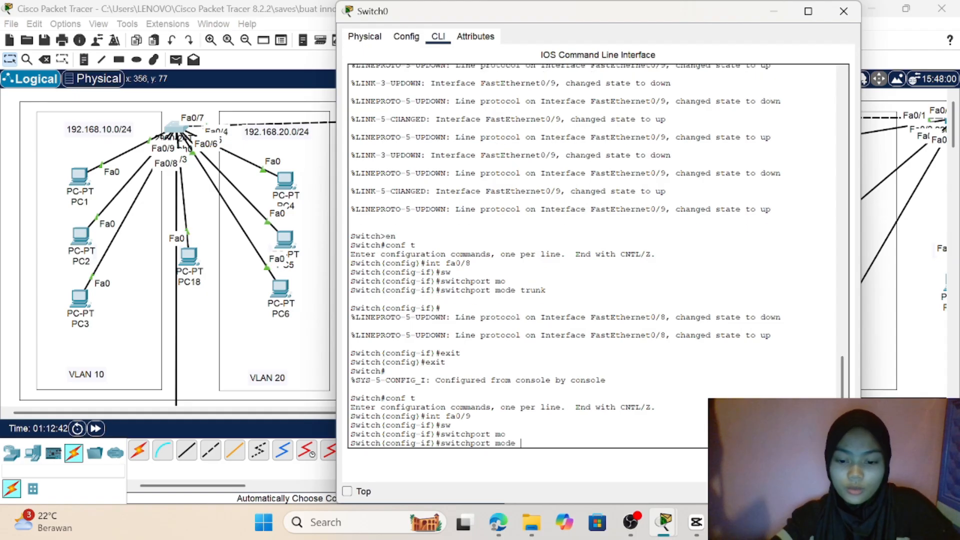
{"action": "key", "text": "Tab"}
{"action": "type", "text": "tru"}
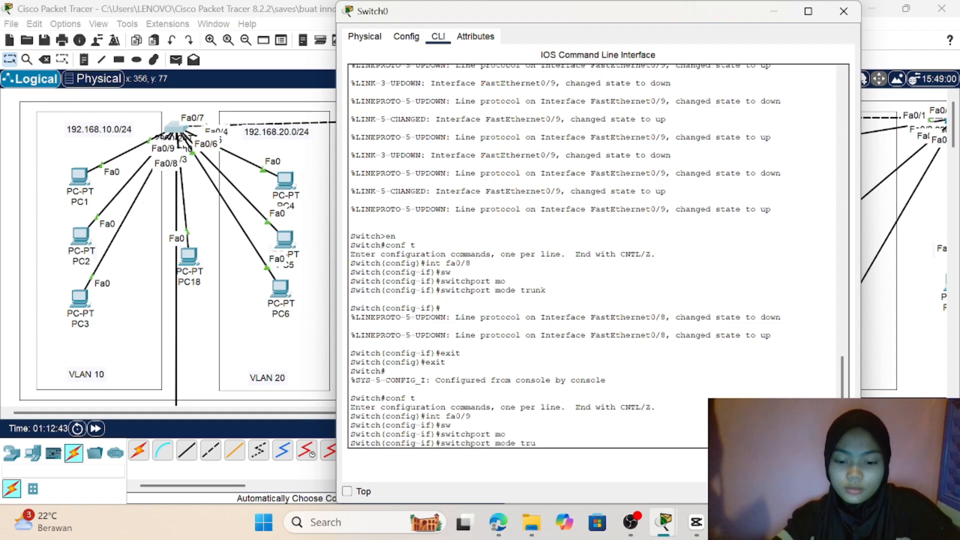
{"action": "type", "text": "nk"}
{"action": "key", "text": "Return"}
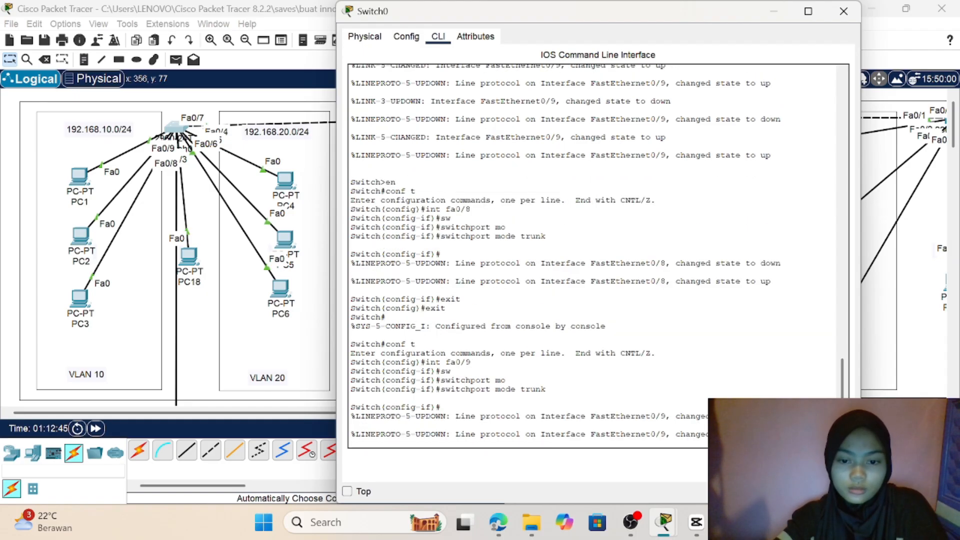
{"action": "key", "text": "Return"}
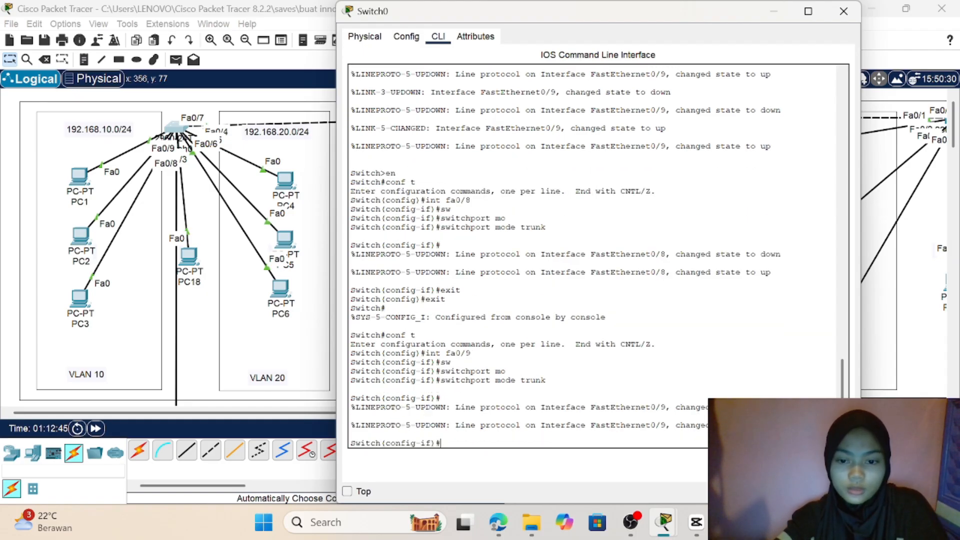
Step: Return to the topology and retest the connection with a simple PDU from PC1 to PC4
{"action": "left_click", "coordinate": [194, 388]}
{"action": "scroll", "coordinate": [194, 388], "scroll_direction": "down", "scroll_amount": 3}
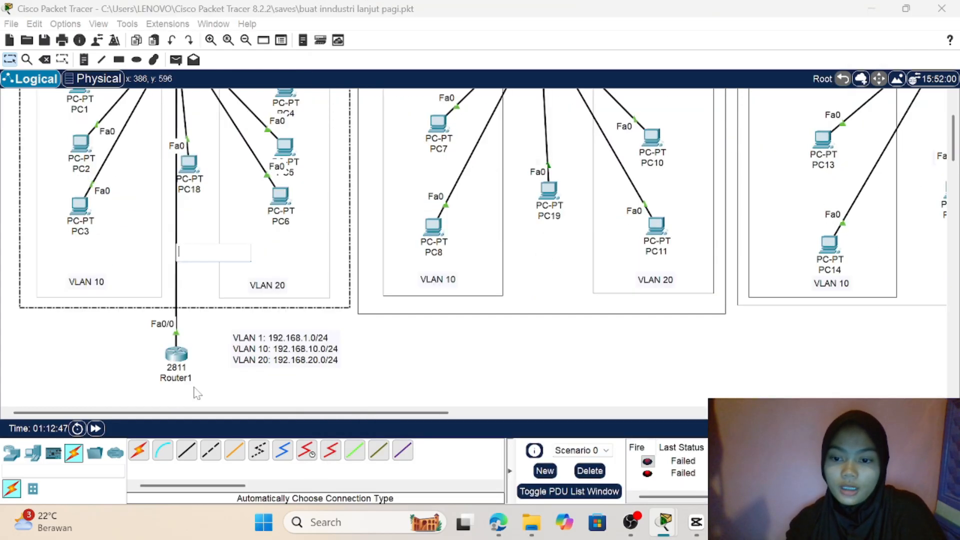
{"action": "left_click", "coordinate": [381, 313]}
{"action": "scroll", "coordinate": [381, 313], "scroll_direction": "up", "scroll_amount": 3}
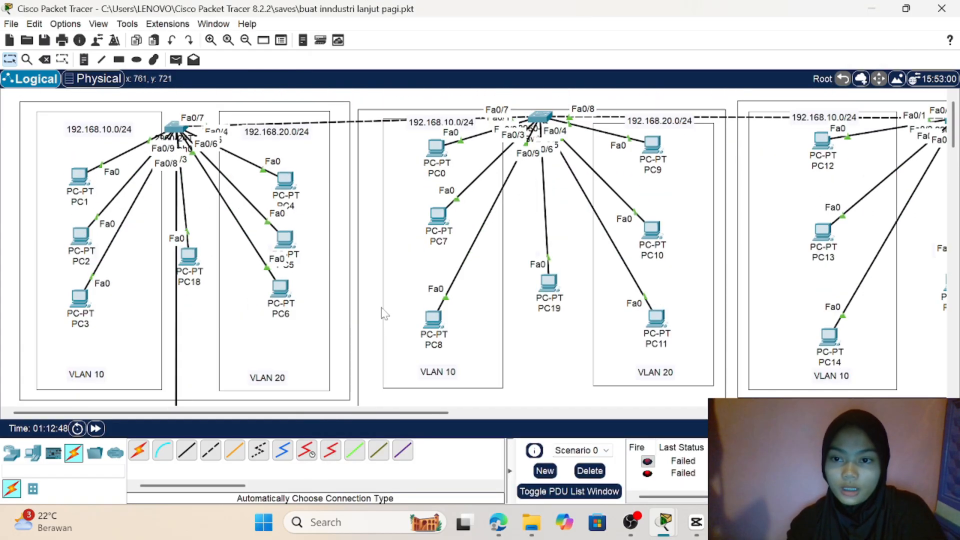
{"action": "left_click", "coordinate": [176, 60]}
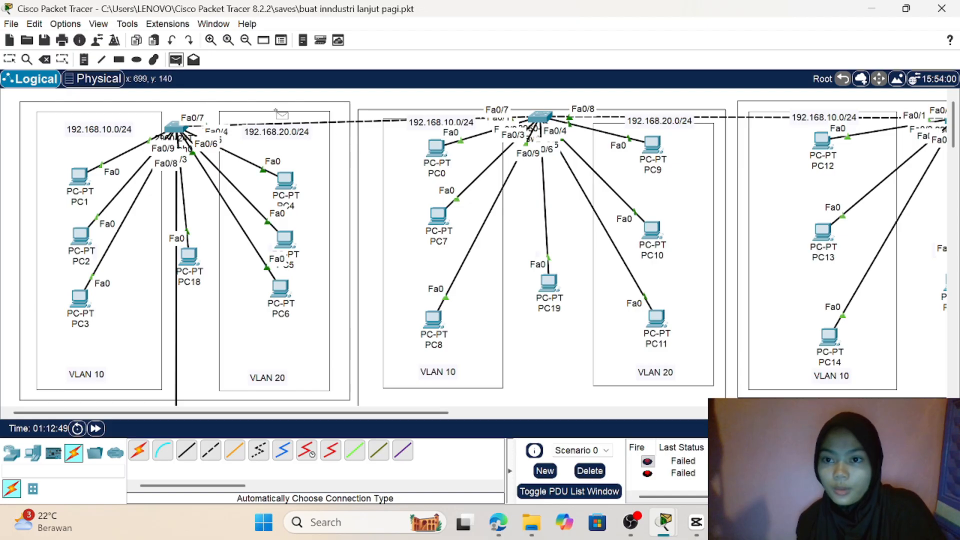
{"action": "left_click", "coordinate": [80, 175]}
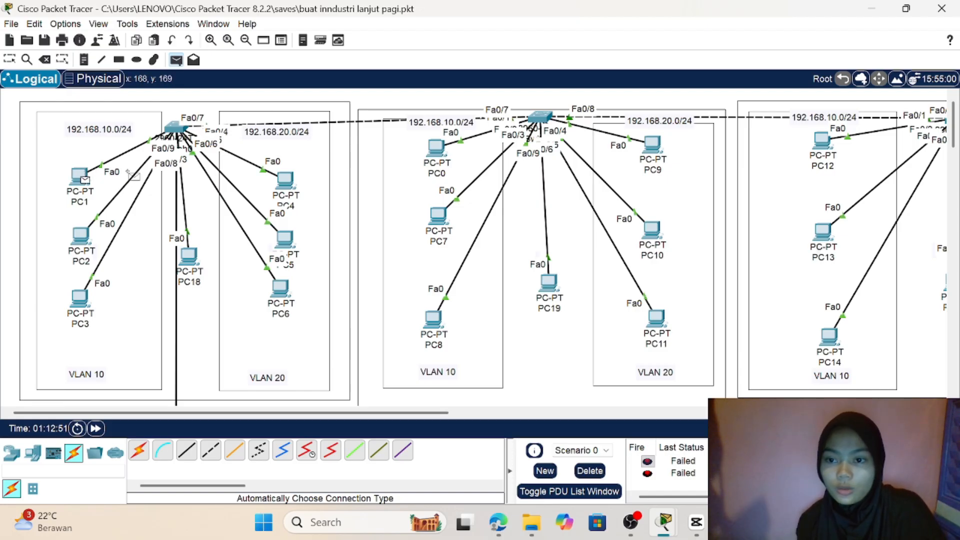
{"action": "left_click", "coordinate": [287, 183]}
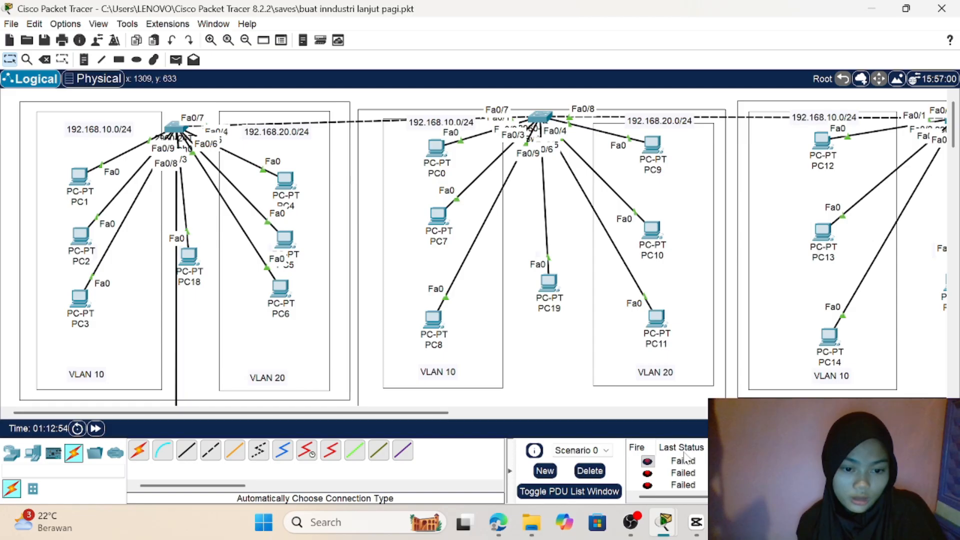
Step: Clear the failed PDU entries from Scenario 0 and send a new simple PDU from PC1 to PC4
{"action": "left_click", "coordinate": [700, 486]}
{"action": "key", "text": "Delete"}
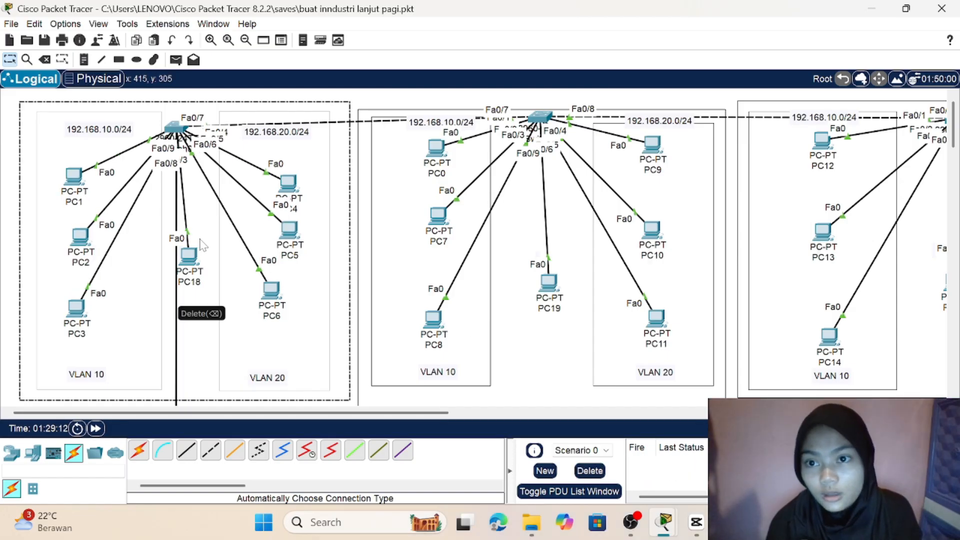
{"action": "left_click", "coordinate": [175, 59]}
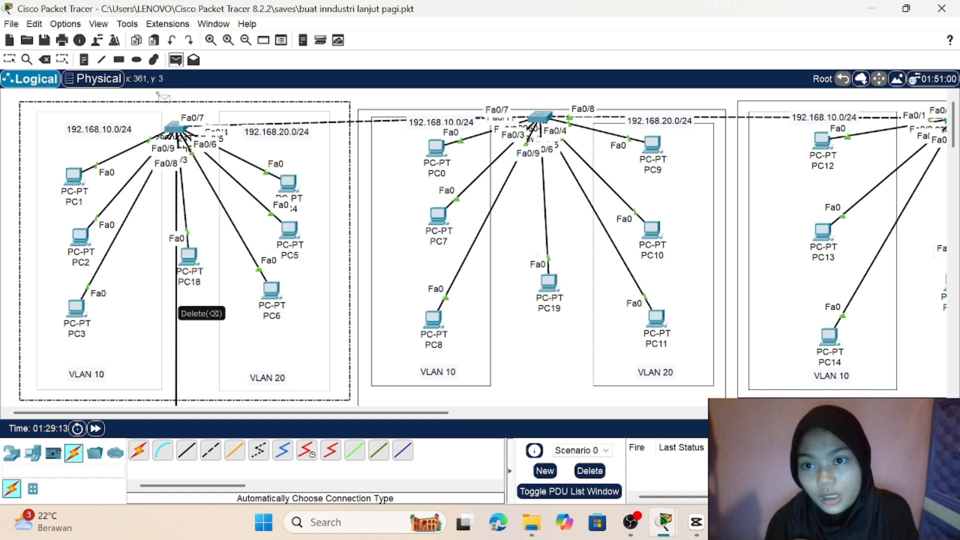
{"action": "left_click", "coordinate": [75, 176]}
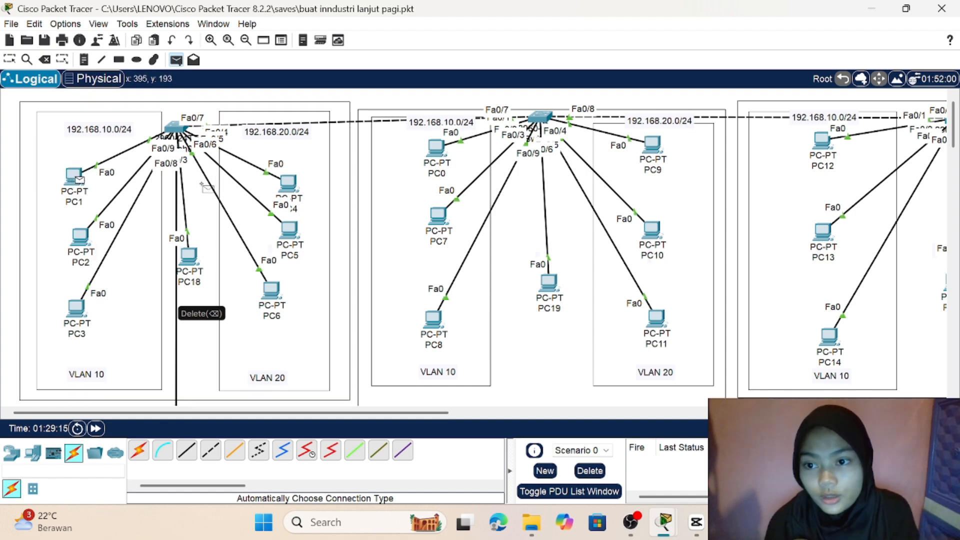
{"action": "left_click", "coordinate": [289, 184]}
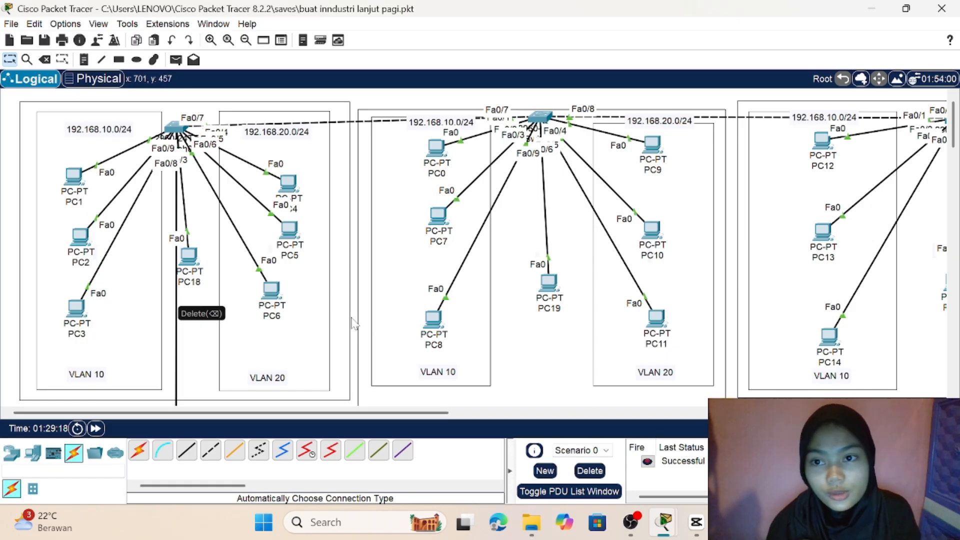
Step: Send a simple PDU from PC2 in VLAN 10 to PC4 in VLAN 20 to test connectivity
{"action": "left_click", "coordinate": [175, 60]}
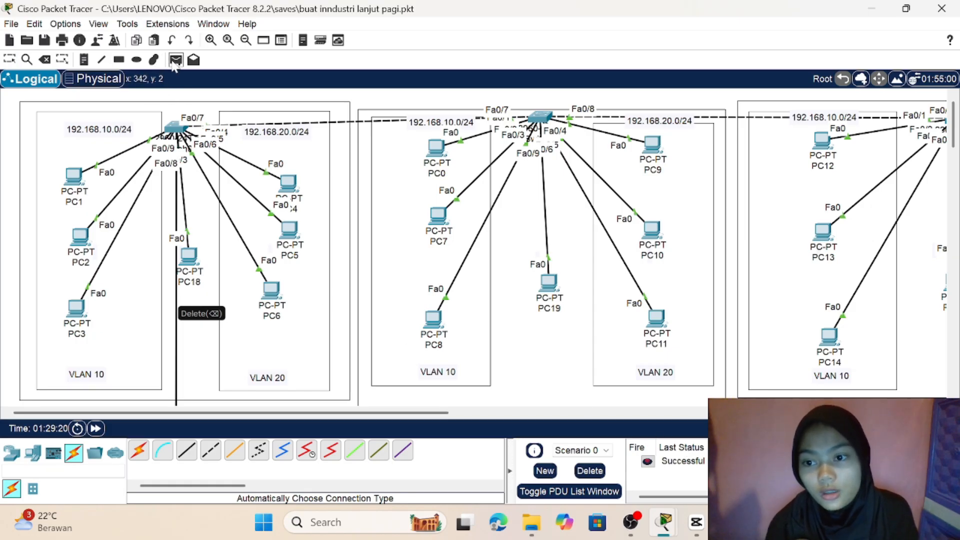
{"action": "left_click", "coordinate": [81, 240]}
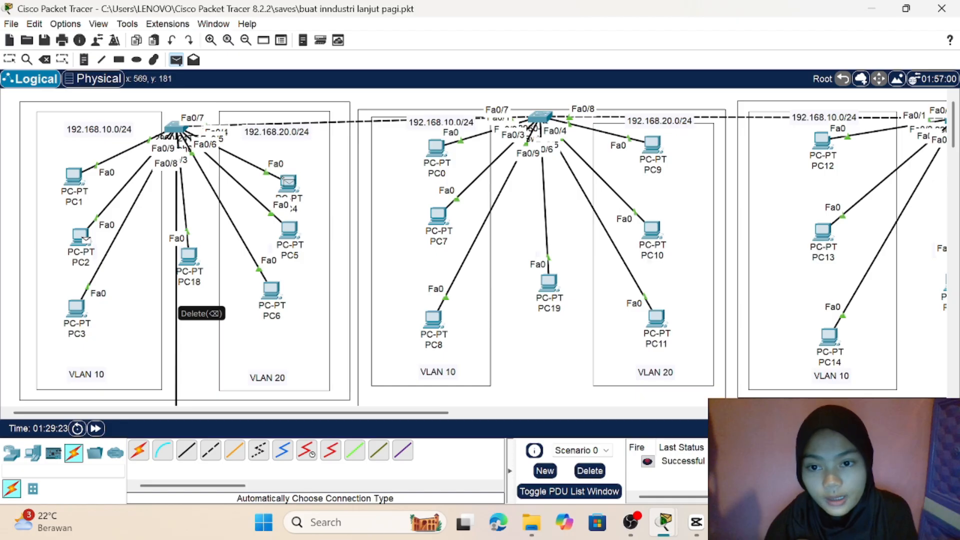
{"action": "left_click", "coordinate": [288, 184]}
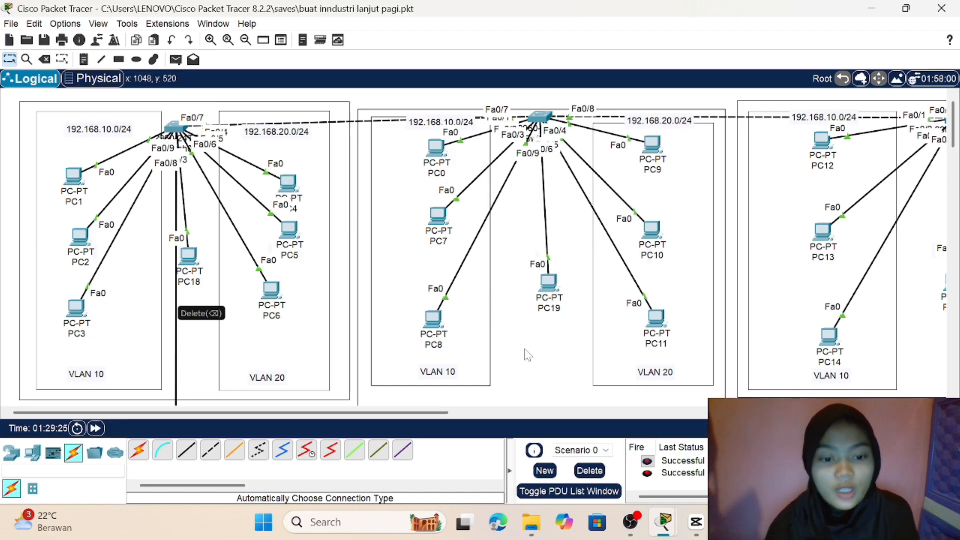
Step: Check the IP configuration of PC8 in VLAN 10, including its address mode and default gateway, and close its window
{"action": "scroll", "coordinate": [526, 355], "scroll_direction": "down", "scroll_amount": 2}
{"action": "scroll", "coordinate": [527, 355], "scroll_direction": "up", "scroll_amount": 1}
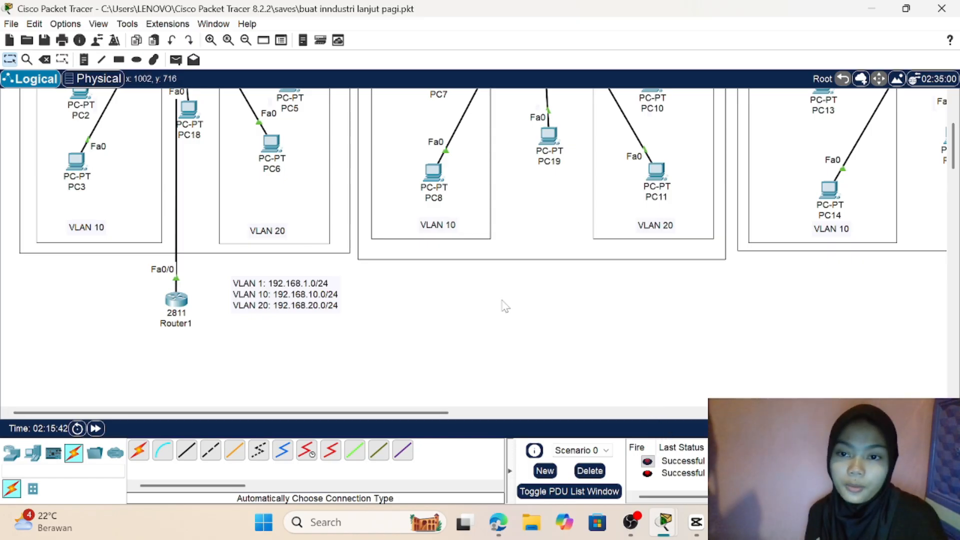
{"action": "scroll", "coordinate": [506, 306], "scroll_direction": "up", "scroll_amount": 3}
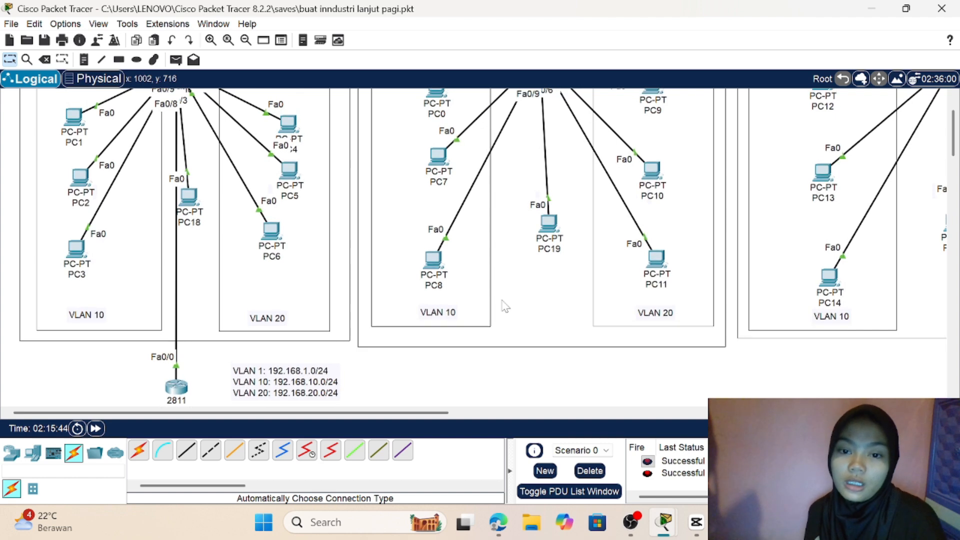
{"action": "left_click", "coordinate": [433, 269]}
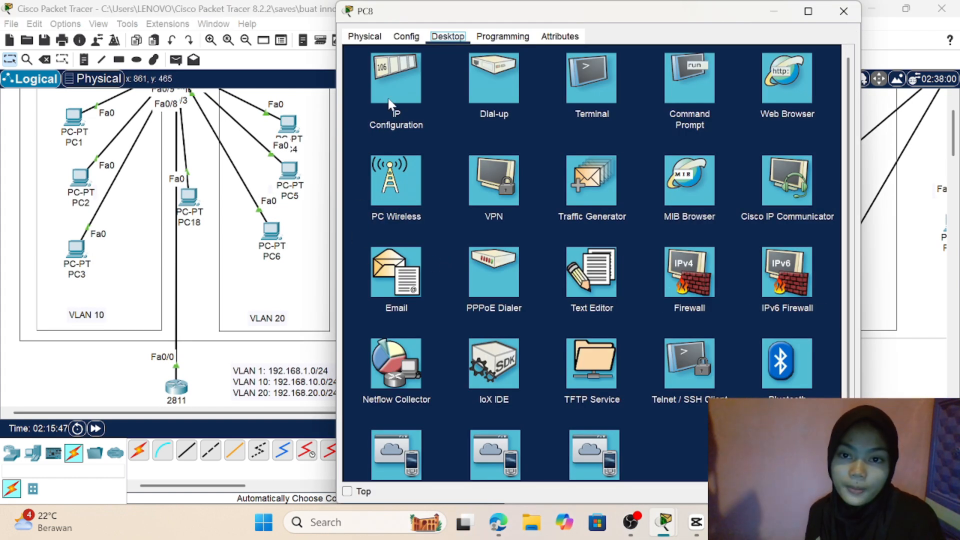
{"action": "left_click", "coordinate": [388, 98]}
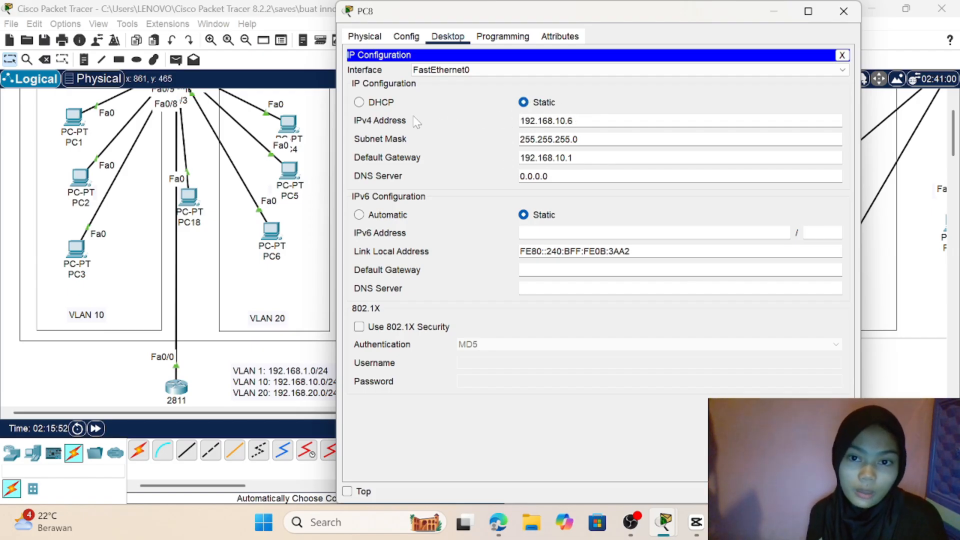
{"action": "left_click", "coordinate": [881, 396]}
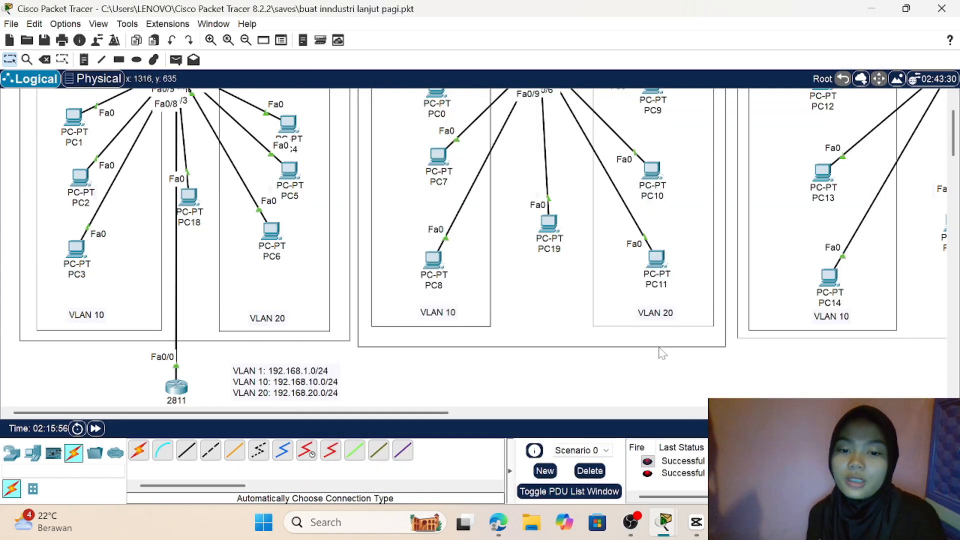
Step: Open the command line of Router1 and enter global configuration mode with en and conf t
{"action": "scroll", "coordinate": [661, 353], "scroll_direction": "down", "scroll_amount": 3}
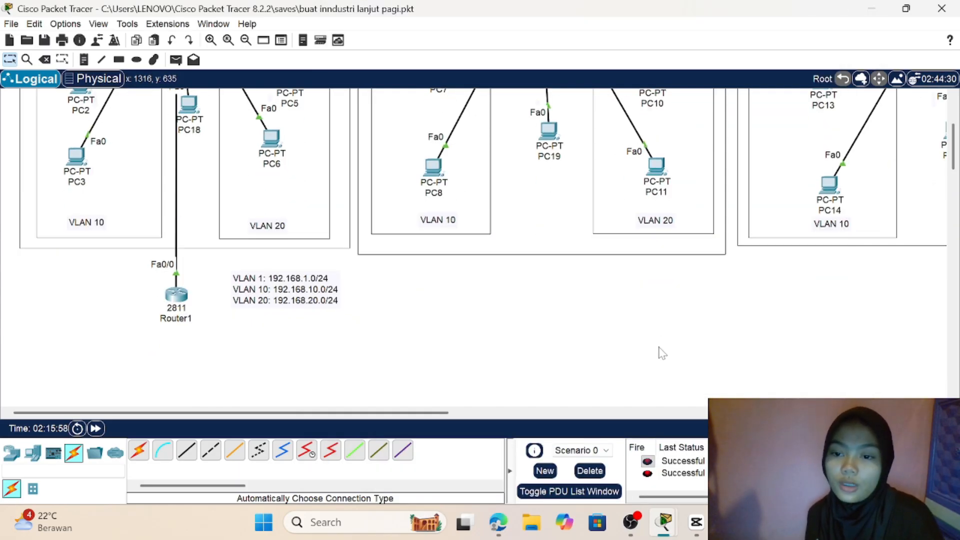
{"action": "left_click", "coordinate": [178, 296]}
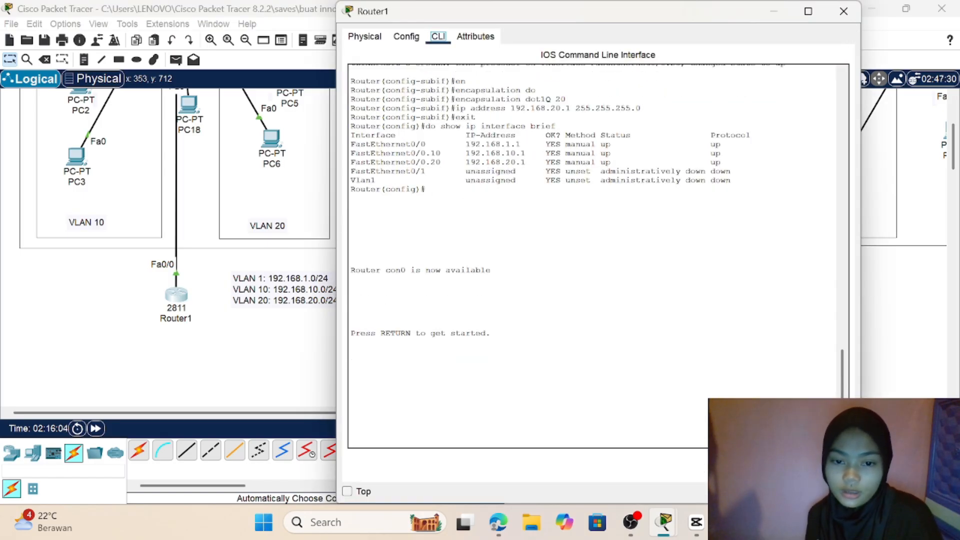
{"action": "key", "text": "Return"}
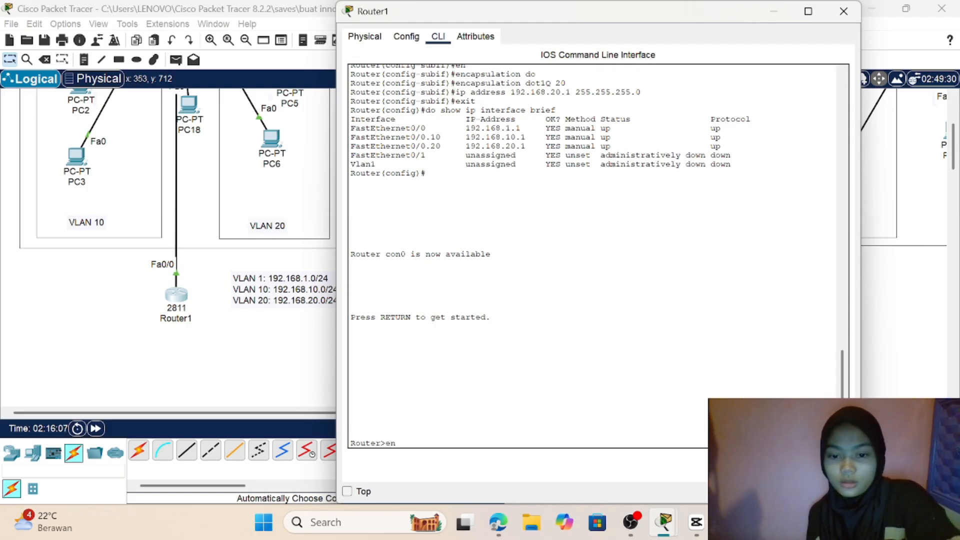
{"action": "type", "text": "en"}
{"action": "key", "text": "Return"}
{"action": "type", "text": "c"}
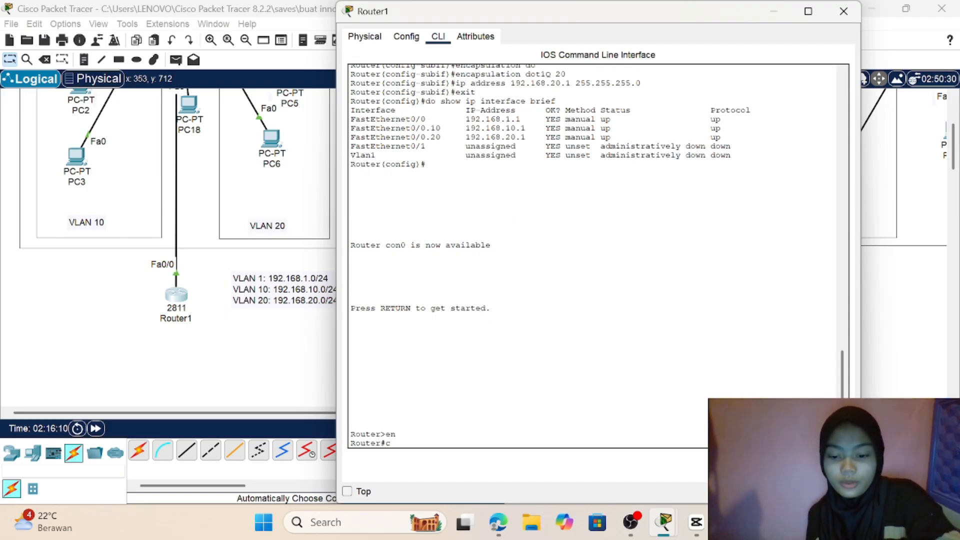
{"action": "type", "text": "onf t"}
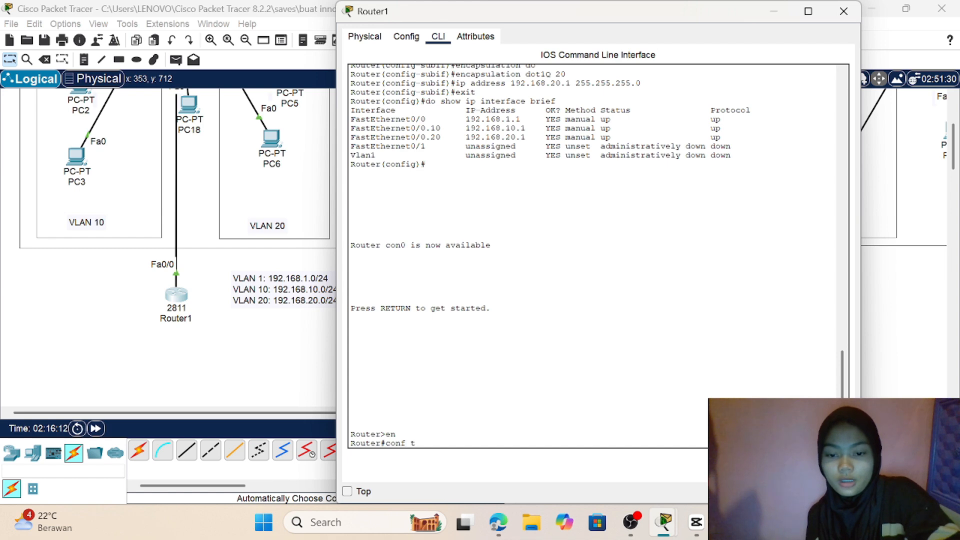
{"action": "key", "text": "Return"}
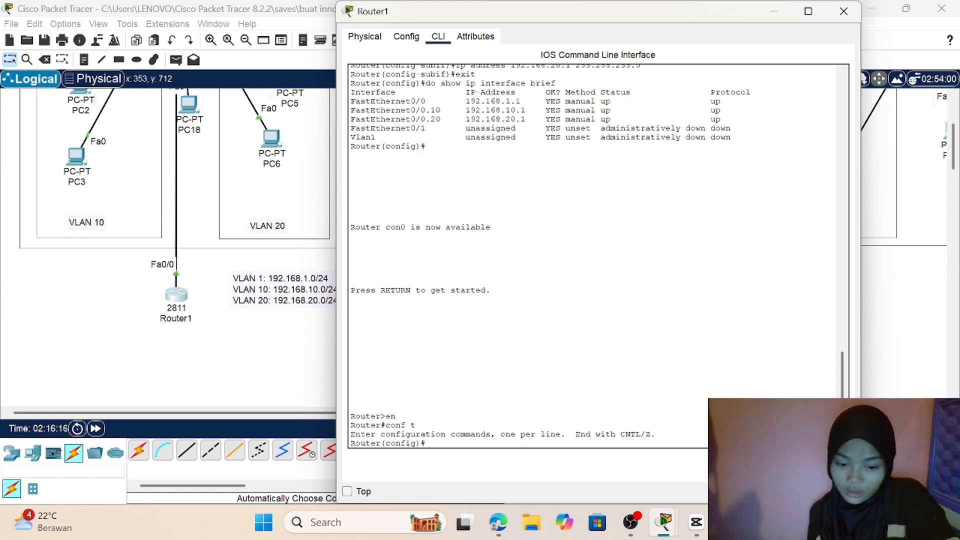
Step: Try to create a DHCP pool on Router1 with the command ip dhcp pool vlan 10
{"action": "type", "text": "ip"}
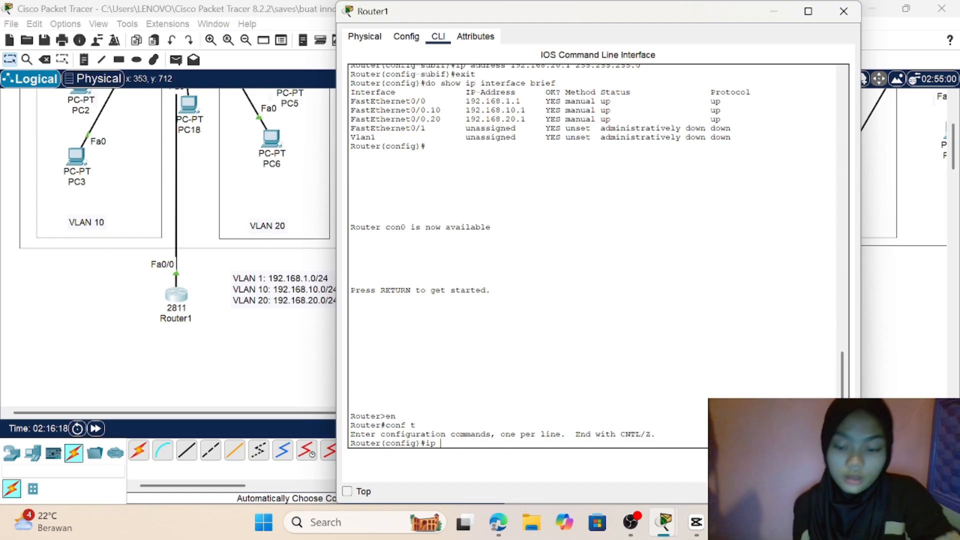
{"action": "type", "text": " dhc"}
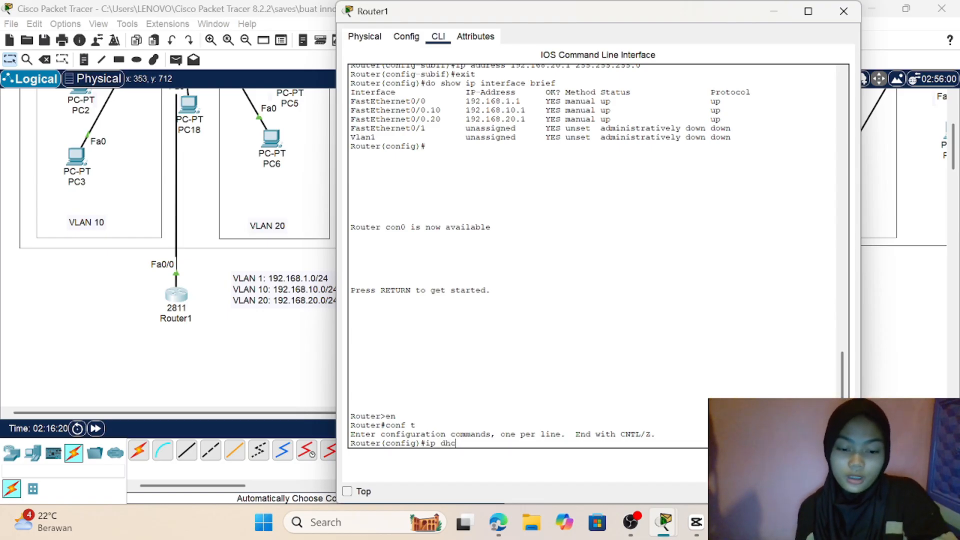
{"action": "type", "text": "p pool"}
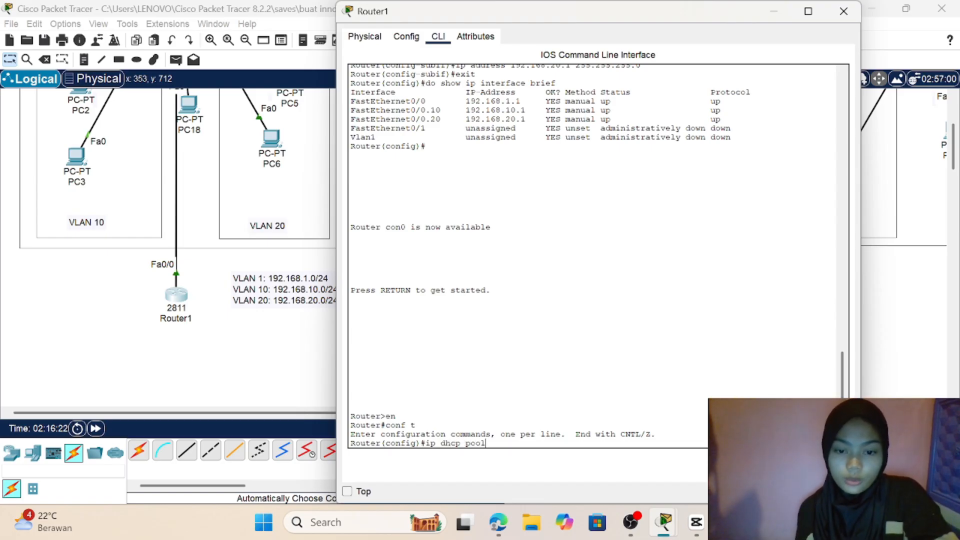
{"action": "type", "text": " vla"}
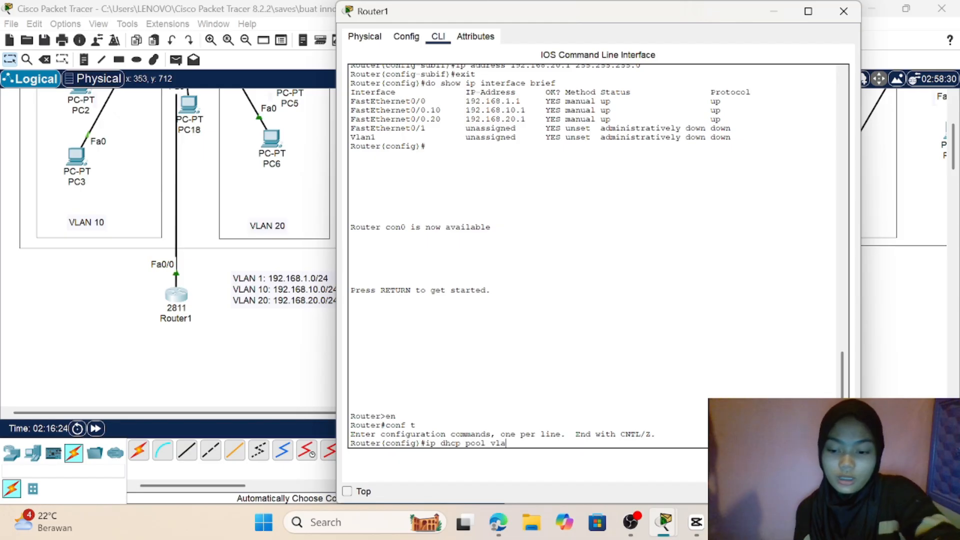
{"action": "type", "text": "n 2"}
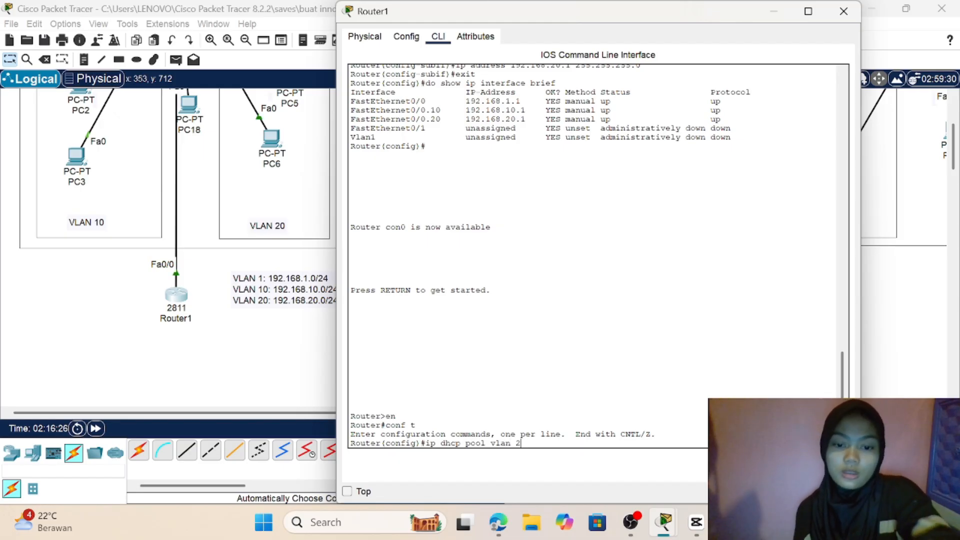
{"action": "key", "text": "BackSpace"}
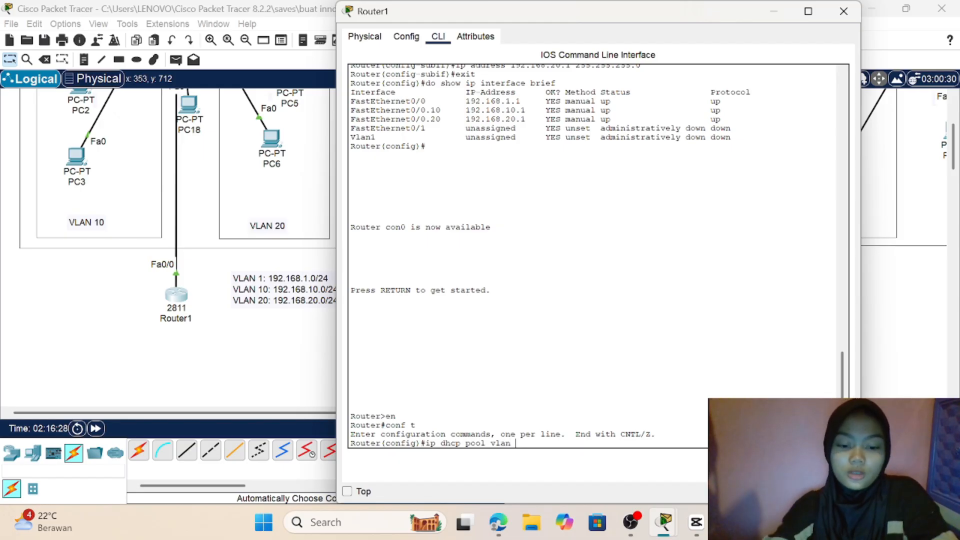
{"action": "type", "text": "10"}
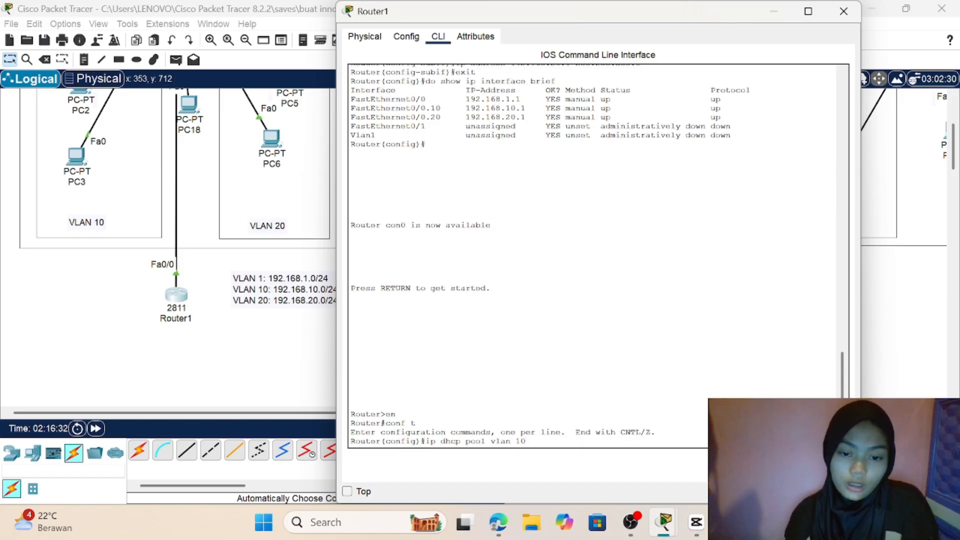
{"action": "left_click_drag", "start_coordinate": [526, 441], "coordinate": [490, 441]}
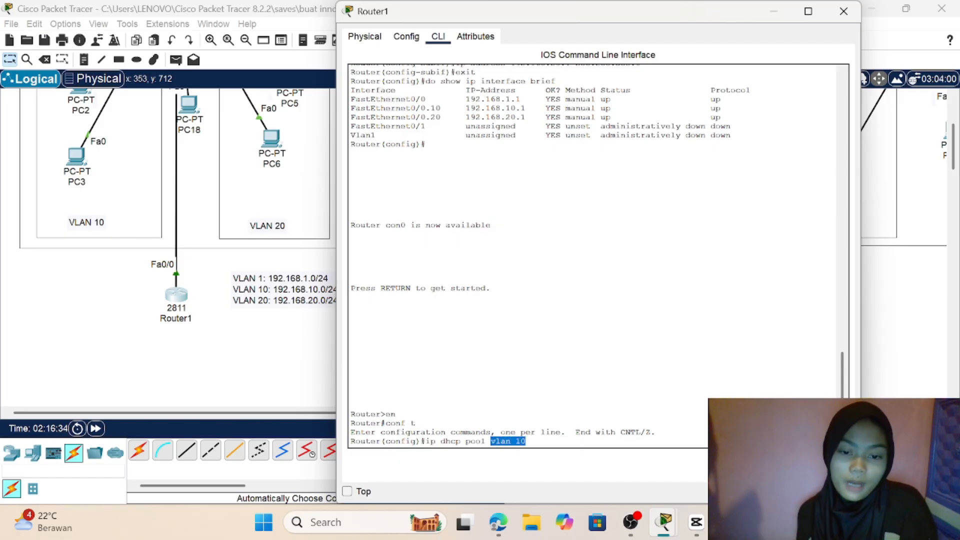
{"action": "left_click", "coordinate": [527, 441]}
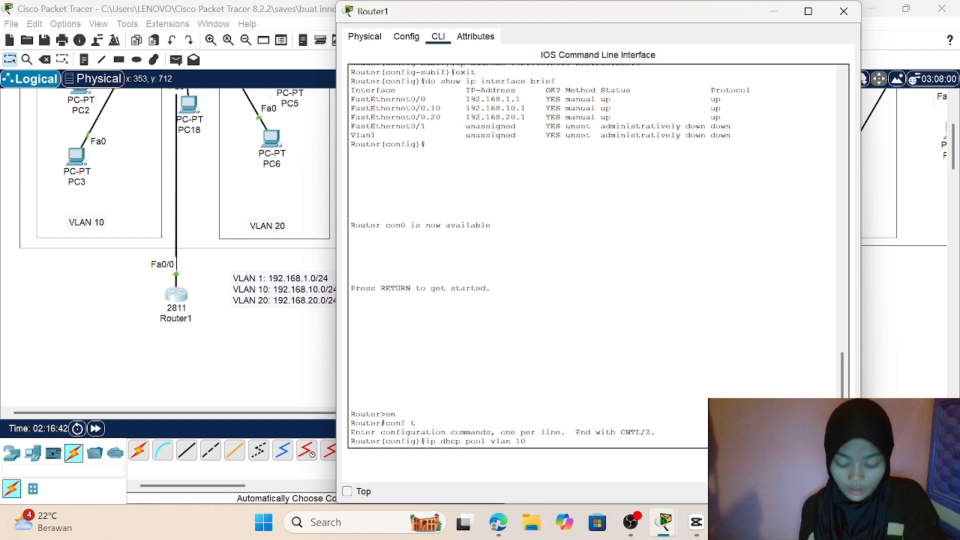
{"action": "key", "text": "Return"}
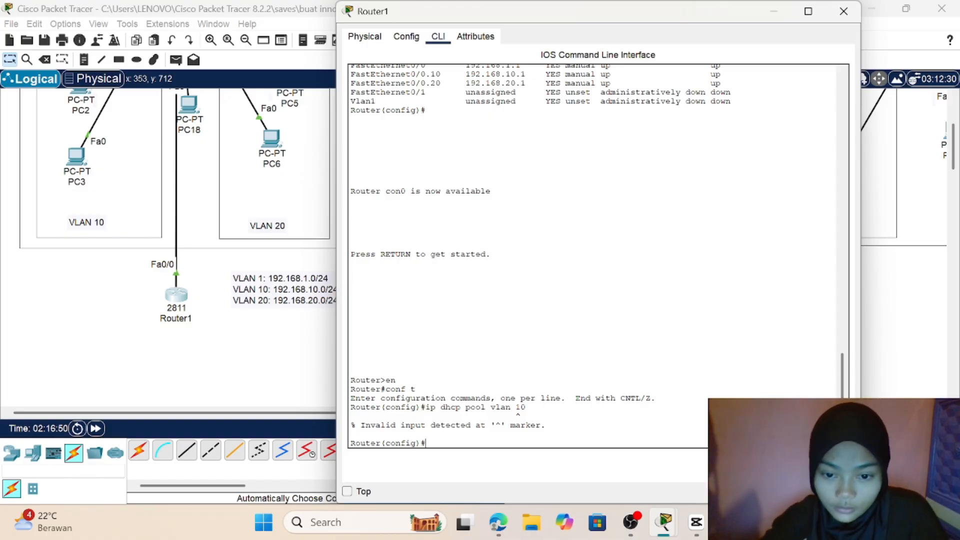
Step: Create a DHCP pool named labA on Router1 with ip dhcp pool labA
{"action": "type", "text": "ip "}
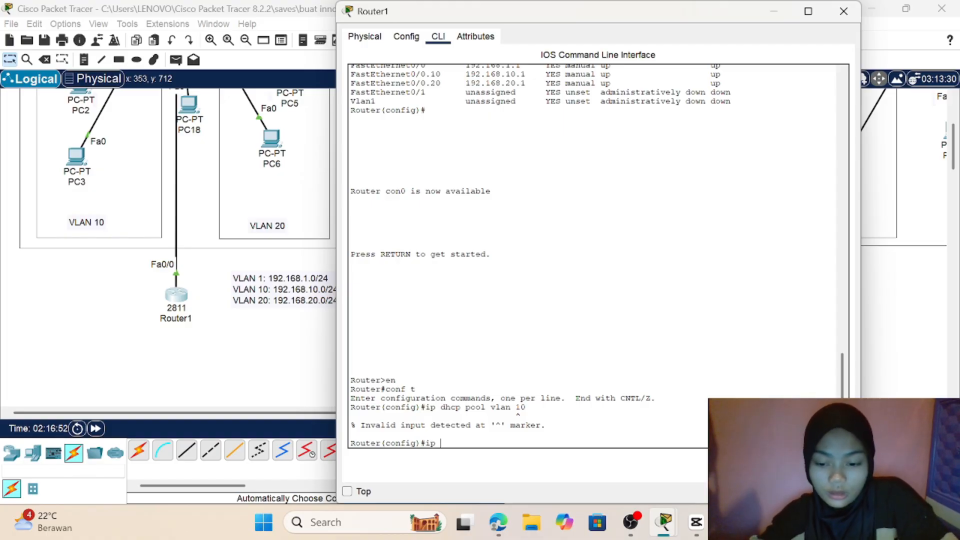
{"action": "type", "text": "d"}
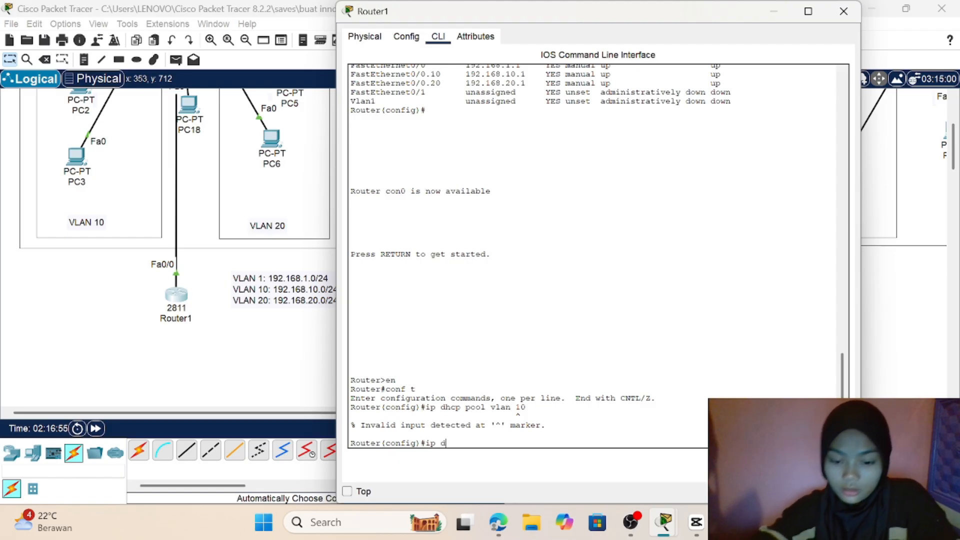
{"action": "type", "text": "hcp "}
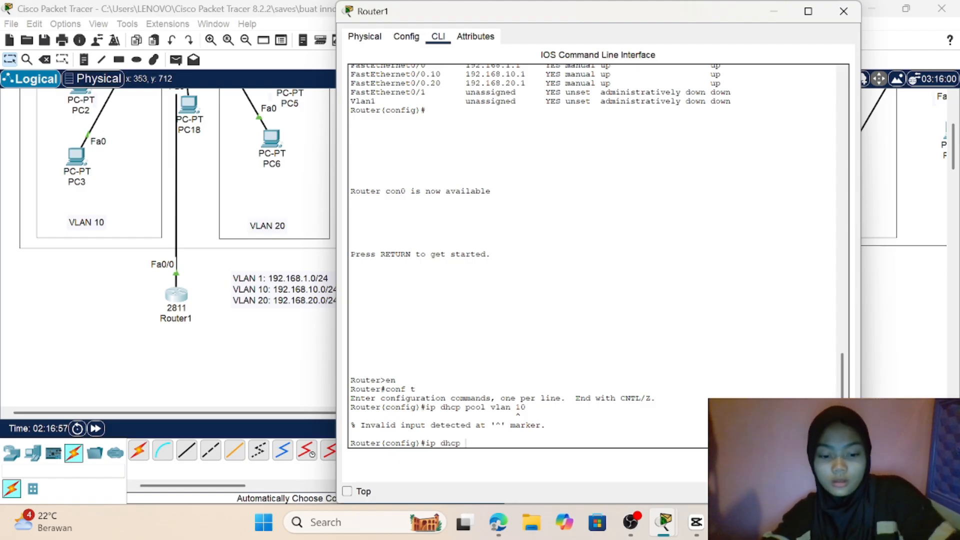
{"action": "type", "text": "pool"}
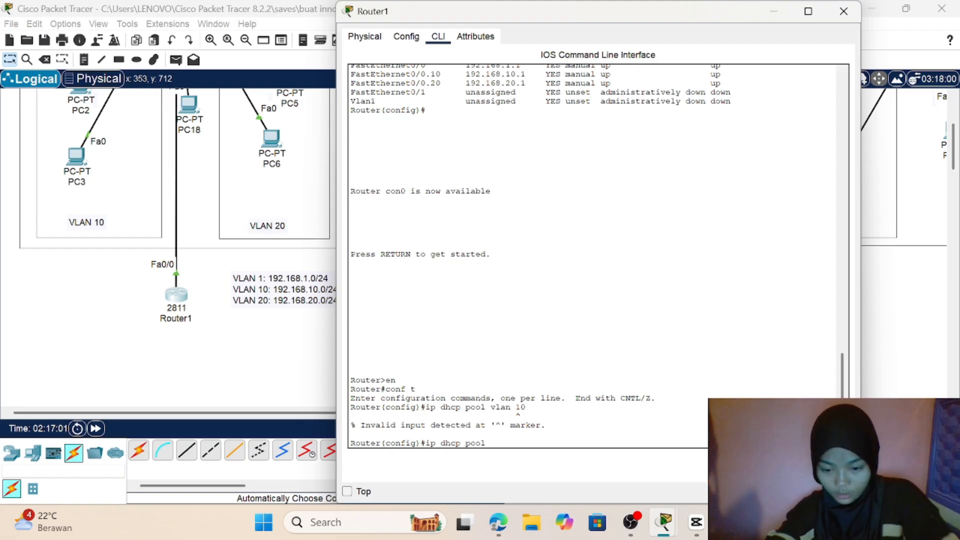
{"action": "type", "text": " v"}
{"action": "key", "text": "BackSpace"}
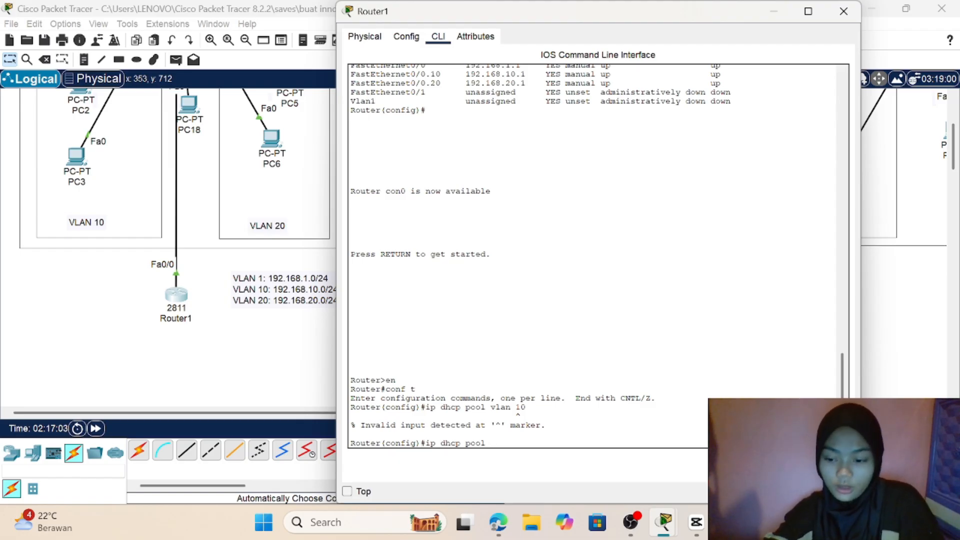
{"action": "type", "text": "lab"}
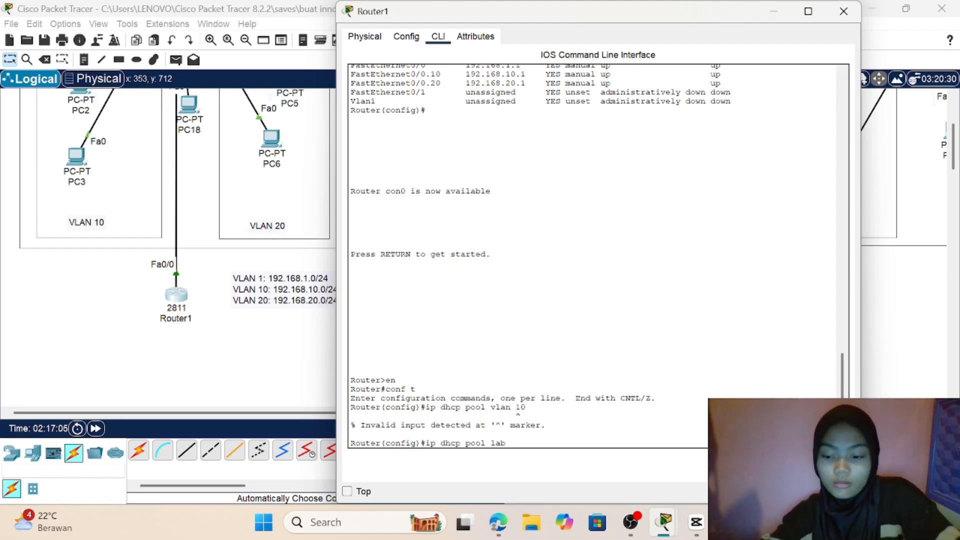
{"action": "type", "text": "A"}
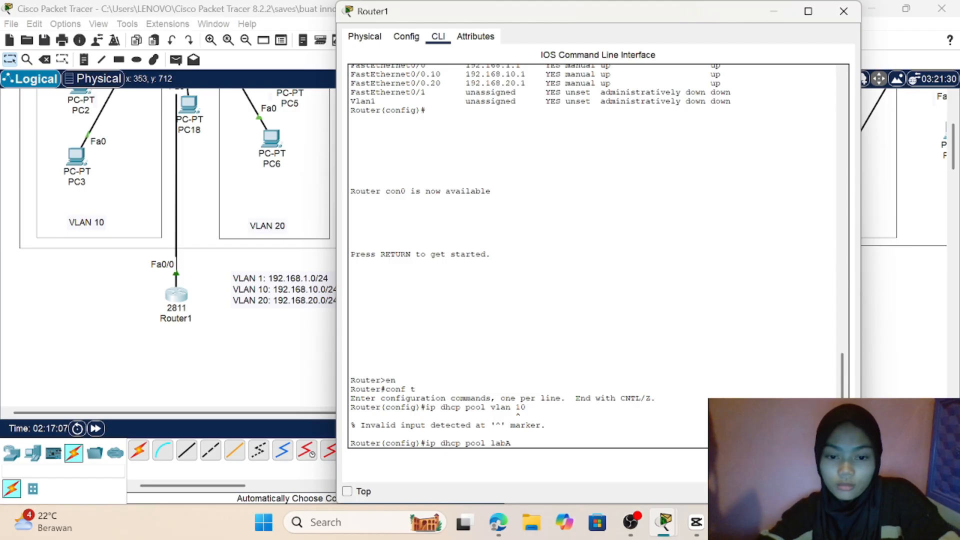
{"action": "key", "text": "Return"}
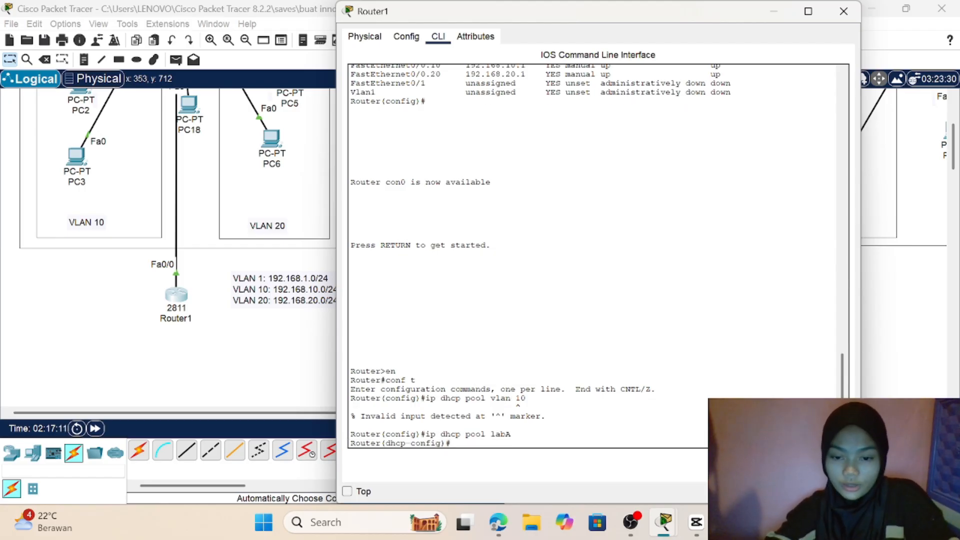
Step: Set the labA DHCP pool's network with the command network 192.168.10.0 255.255.255.0
{"action": "type", "text": "netw"}
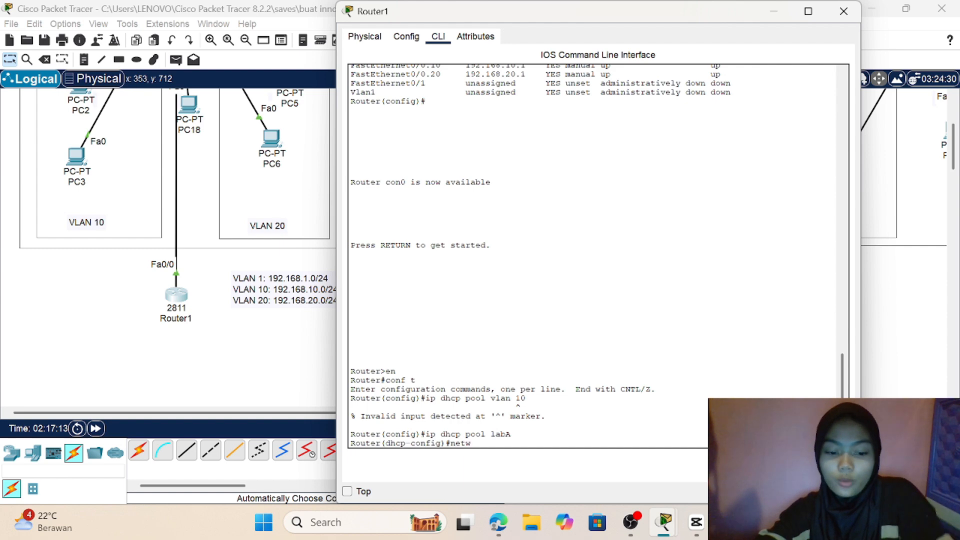
{"action": "type", "text": "ork"}
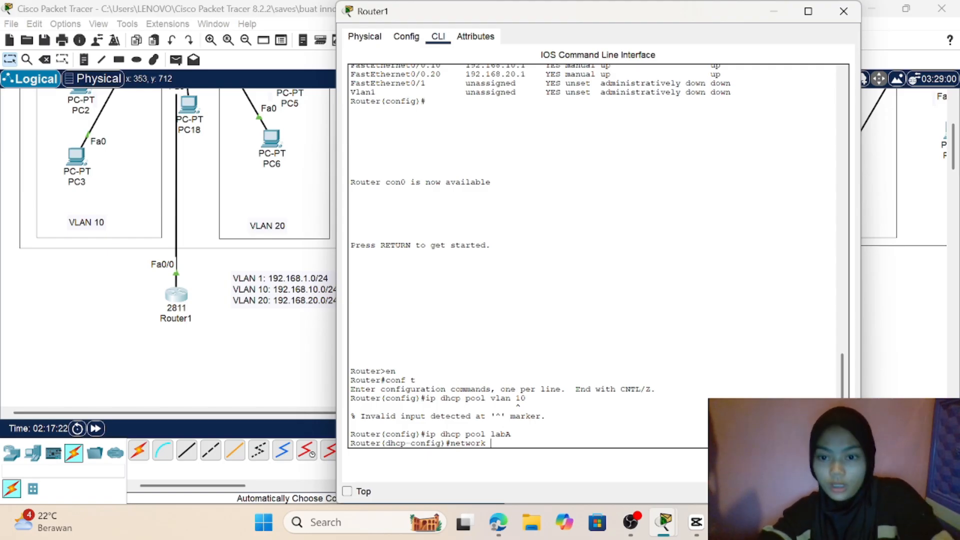
{"action": "type", "text": "192"}
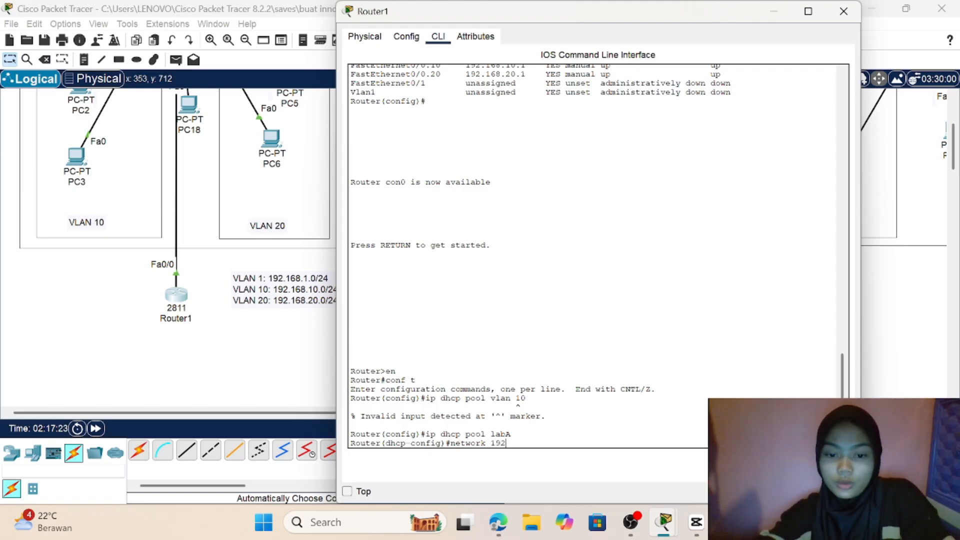
{"action": "type", "text": ",."}
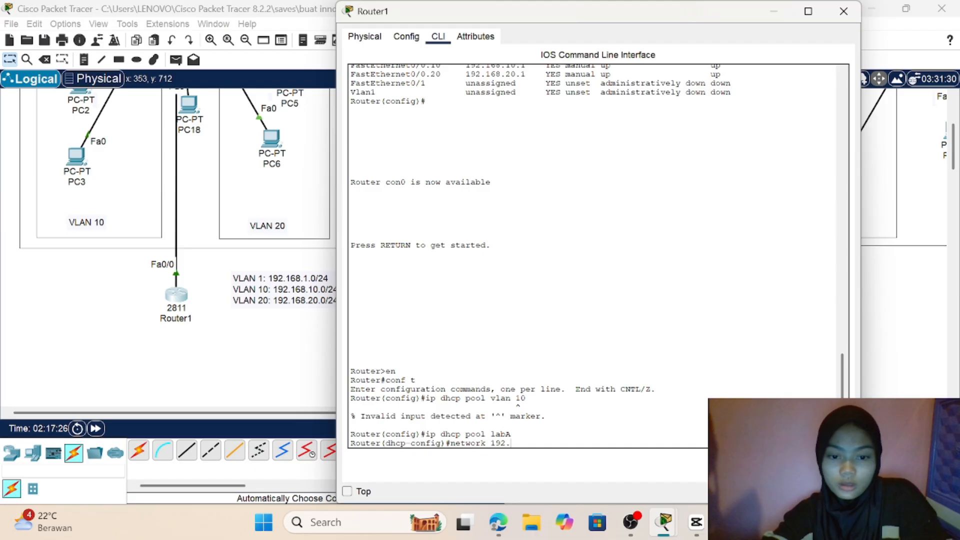
{"action": "type", "text": "168."}
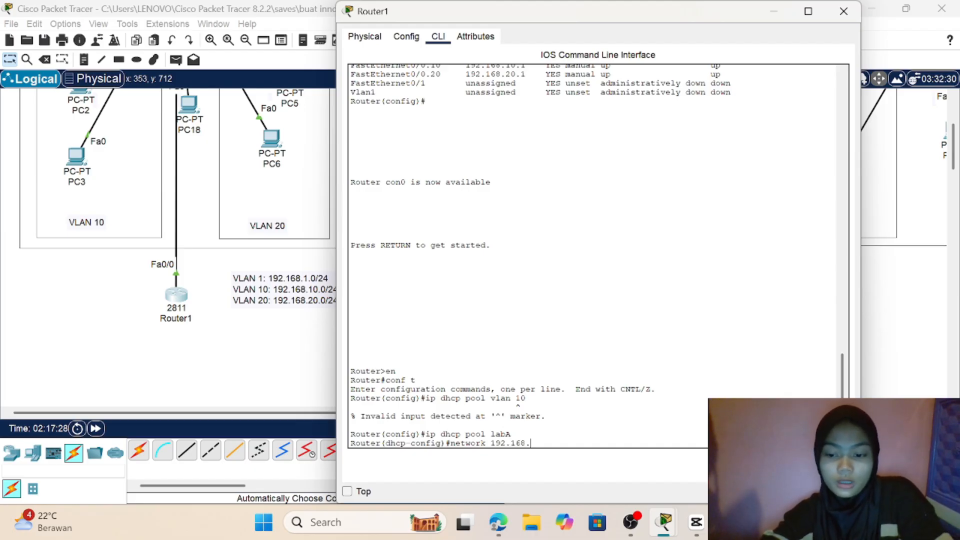
{"action": "type", "text": "10."}
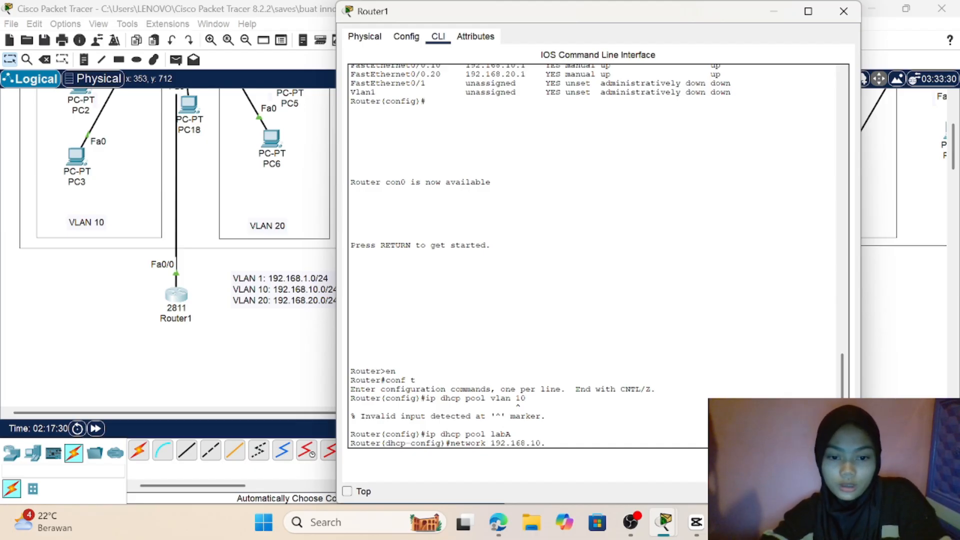
{"action": "type", "text": "0"}
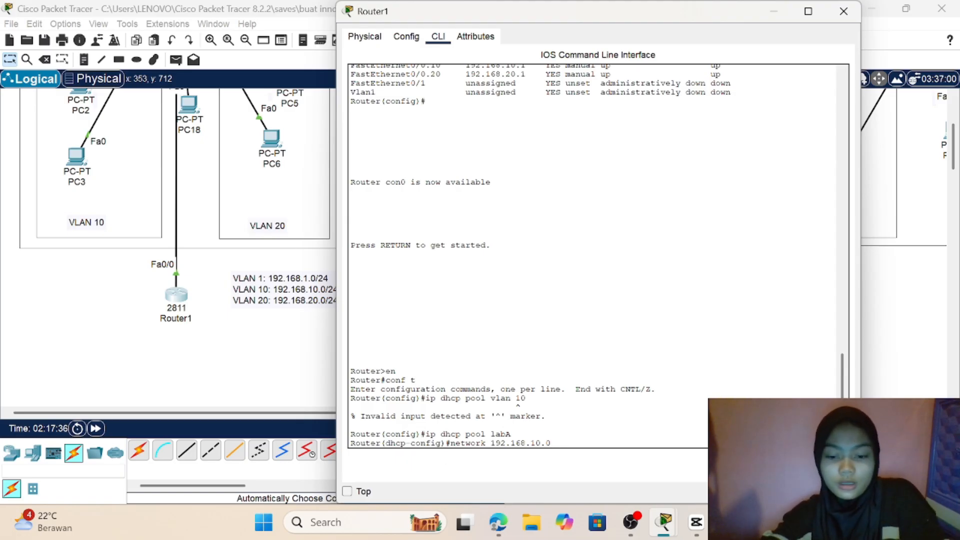
{"action": "type", "text": "255"}
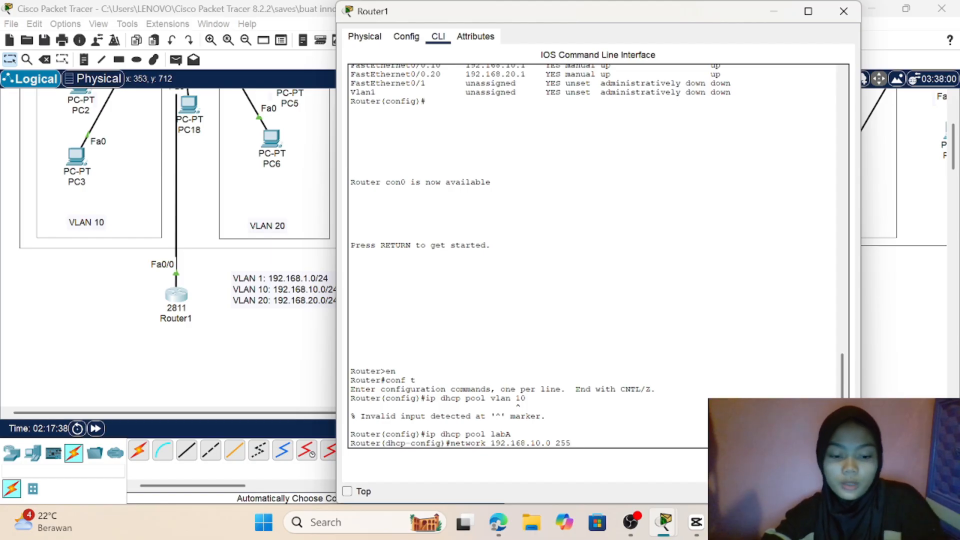
{"action": "type", "text": ".255"}
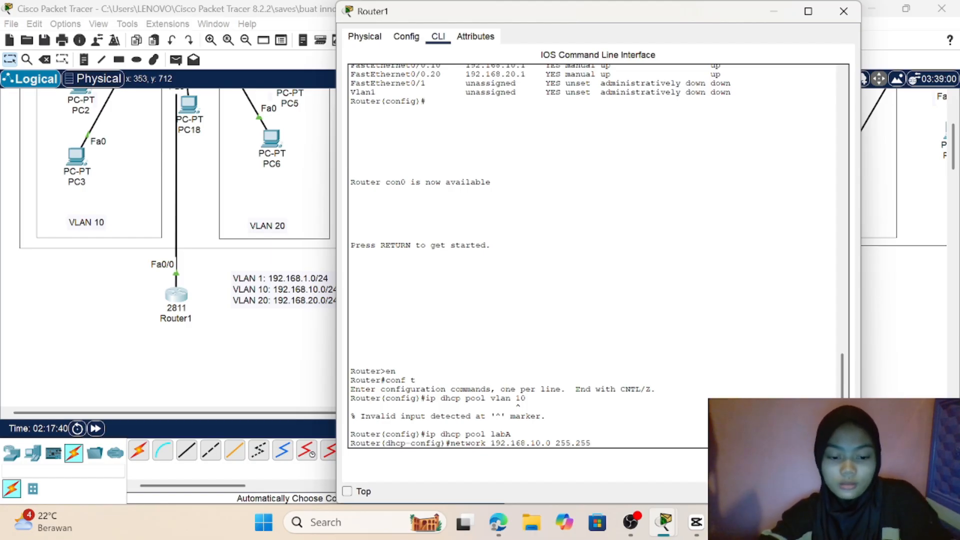
{"action": "type", "text": ".255.0"}
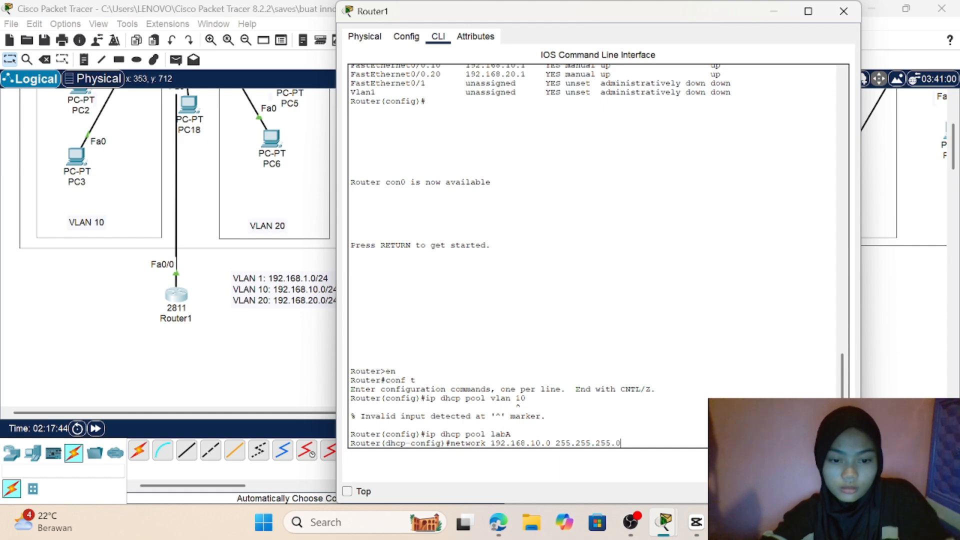
{"action": "key", "text": "Return"}
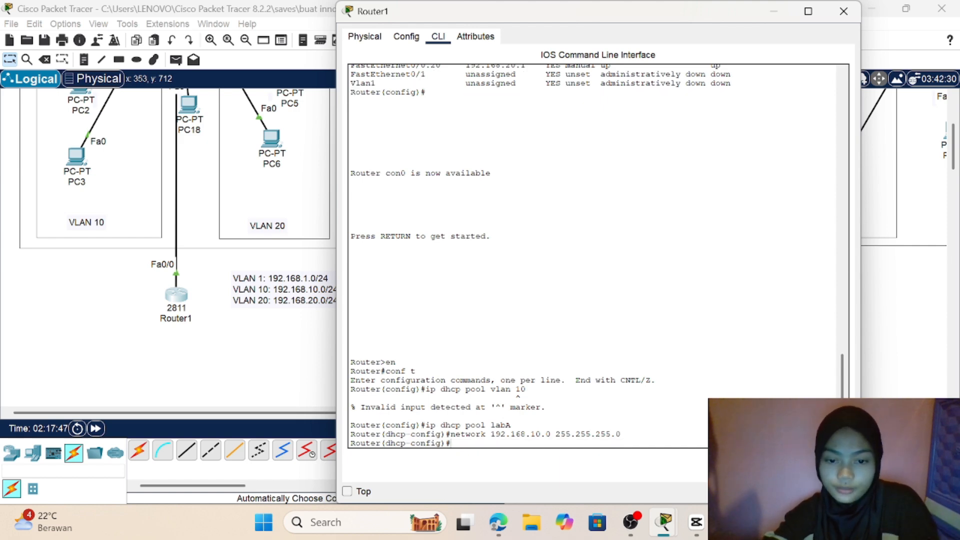
Step: Set the labA DHCP pool's default gateway with the command default-router 192.168.10.1
{"action": "type", "text": "de"}
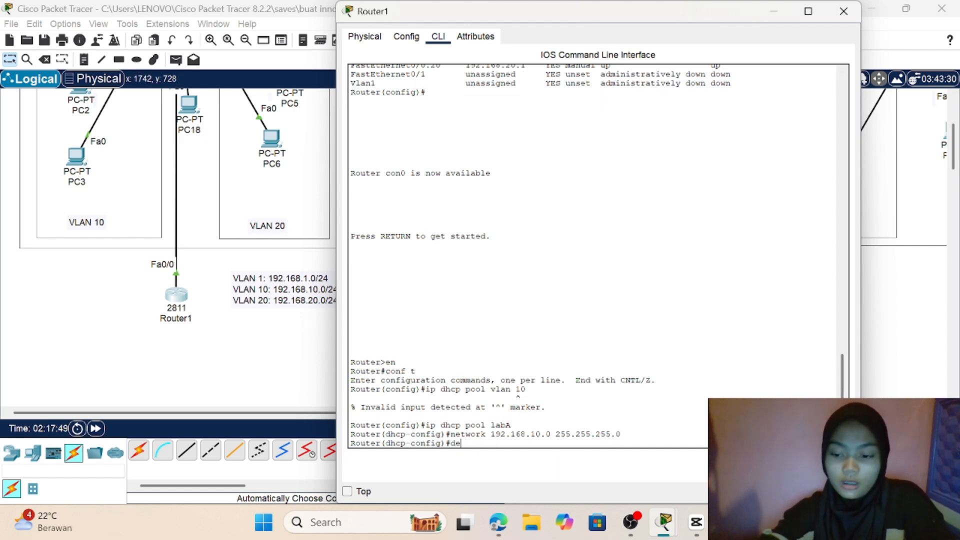
{"action": "key", "text": "Tab"}
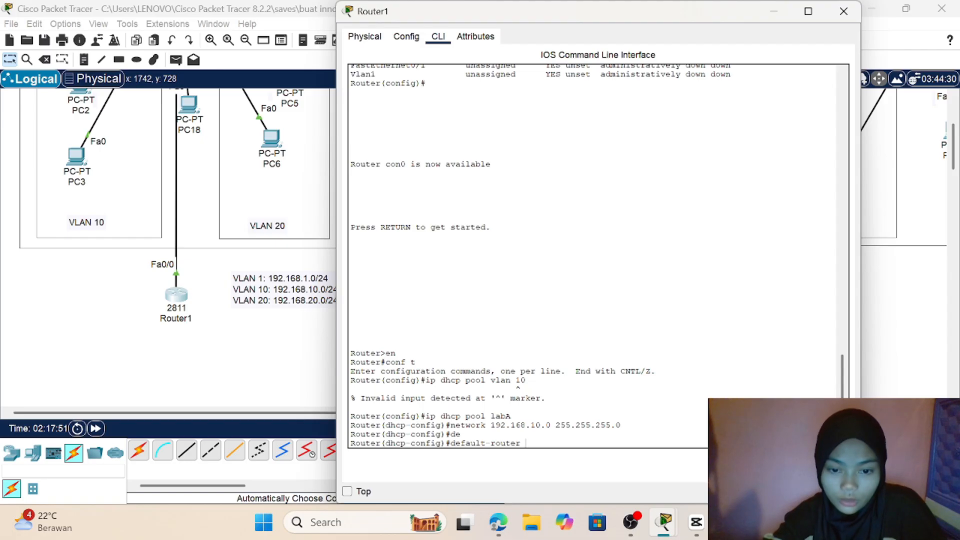
{"action": "type", "text": "192."}
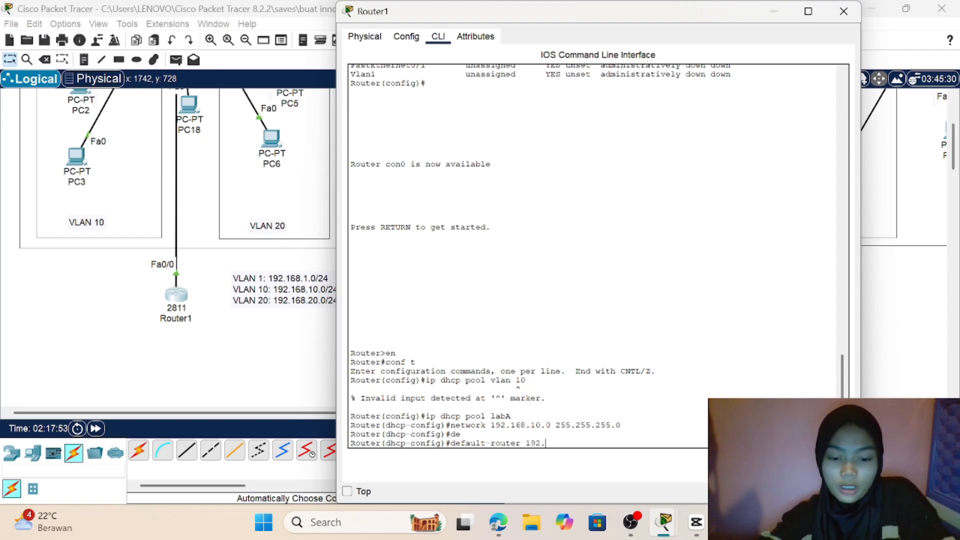
{"action": "type", "text": "168"}
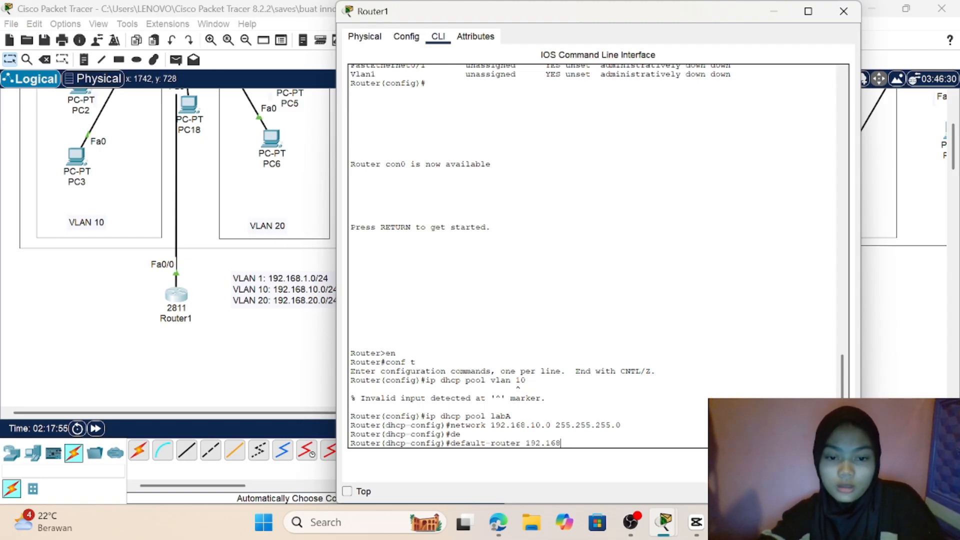
{"action": "type", "text": ".10.1"}
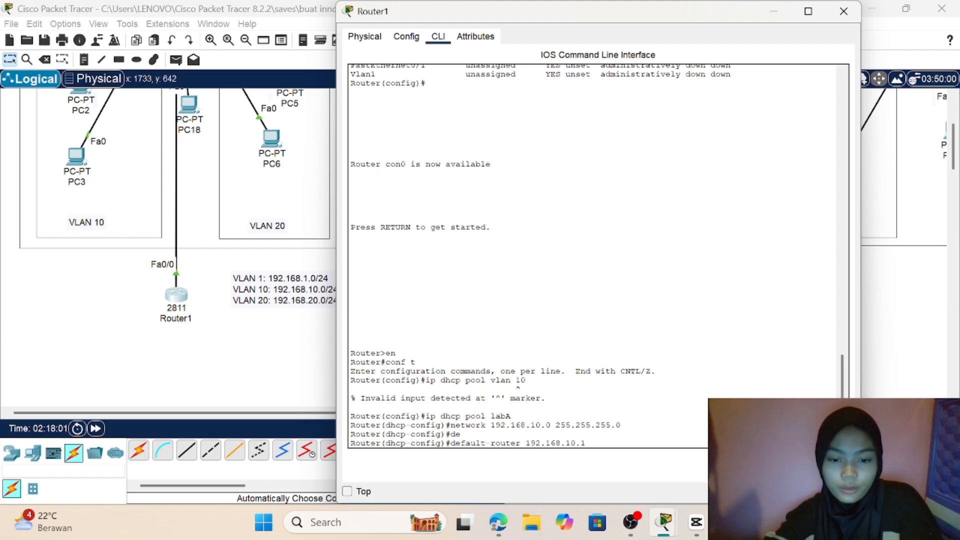
{"action": "key", "text": "Return"}
Step: Enter the DNS server for the labA DHCP pool with the command dns-server 8.8.8.8
{"action": "type", "text": "dhcp-config)#d"}
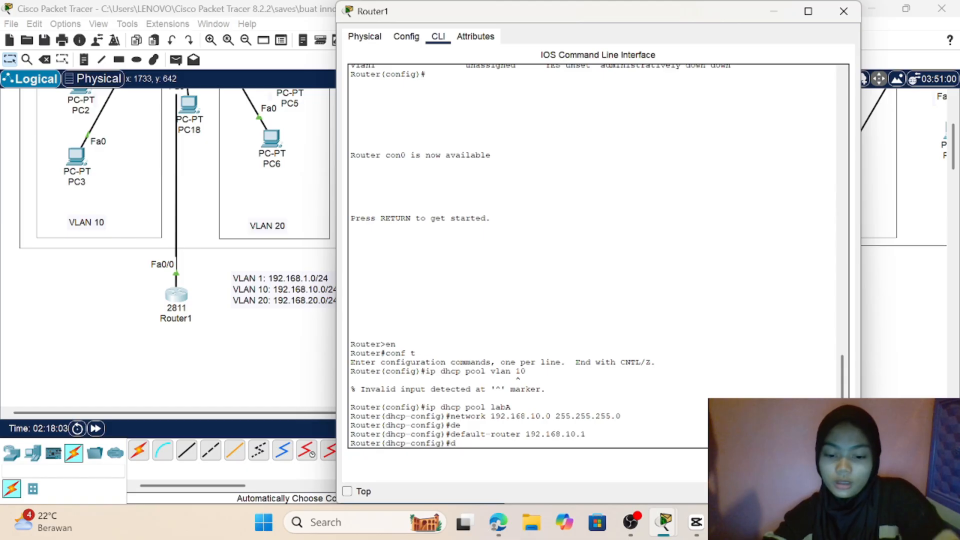
{"action": "type", "text": "ns"}
{"action": "key", "text": "Tab"}
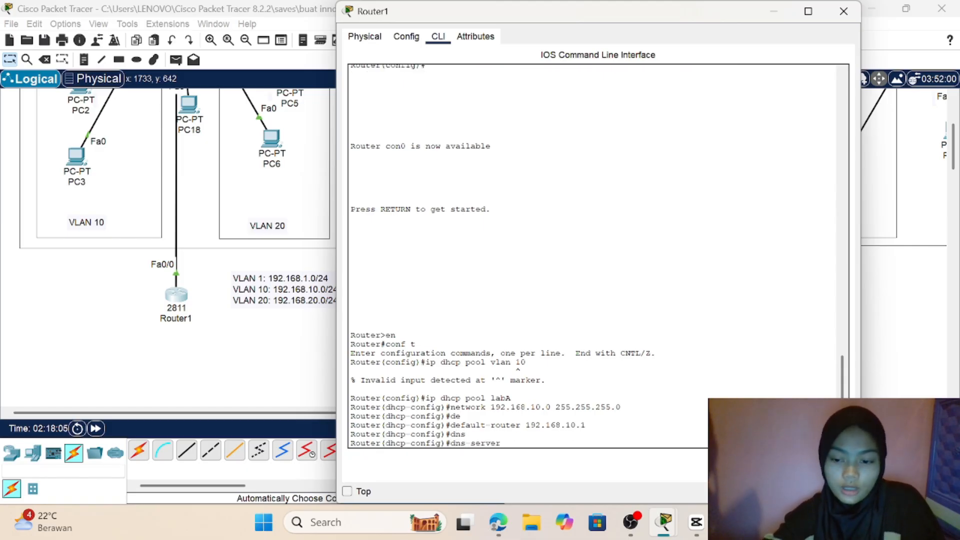
{"action": "type", "text": "8.8"}
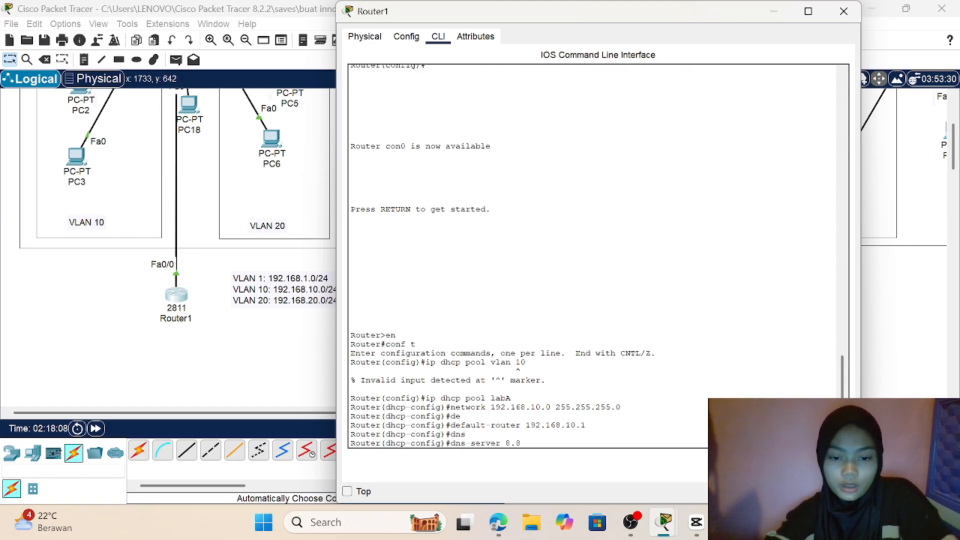
{"action": "type", "text": ".8.8"}
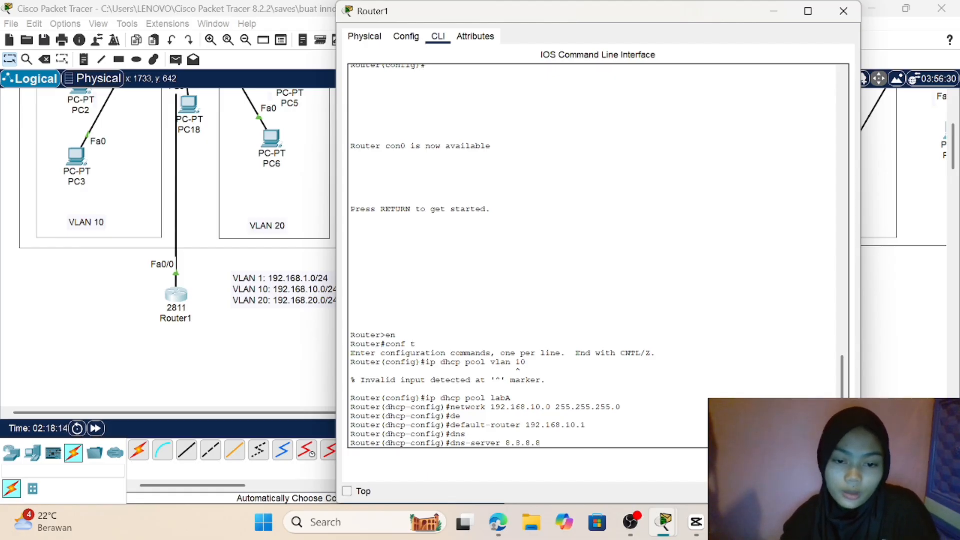
{"action": "left_click_drag", "start_coordinate": [515, 443], "coordinate": [535, 444]}
{"action": "left_click", "coordinate": [540, 443]}
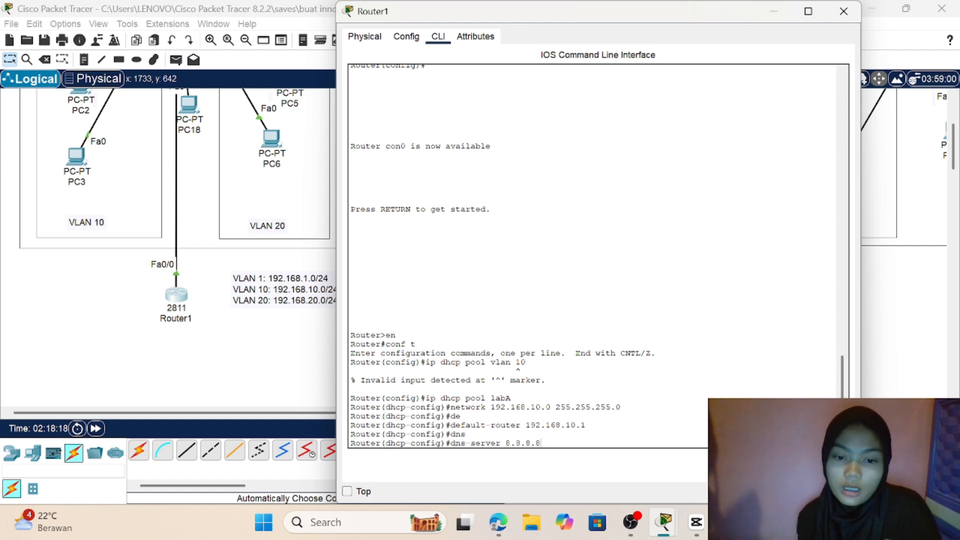
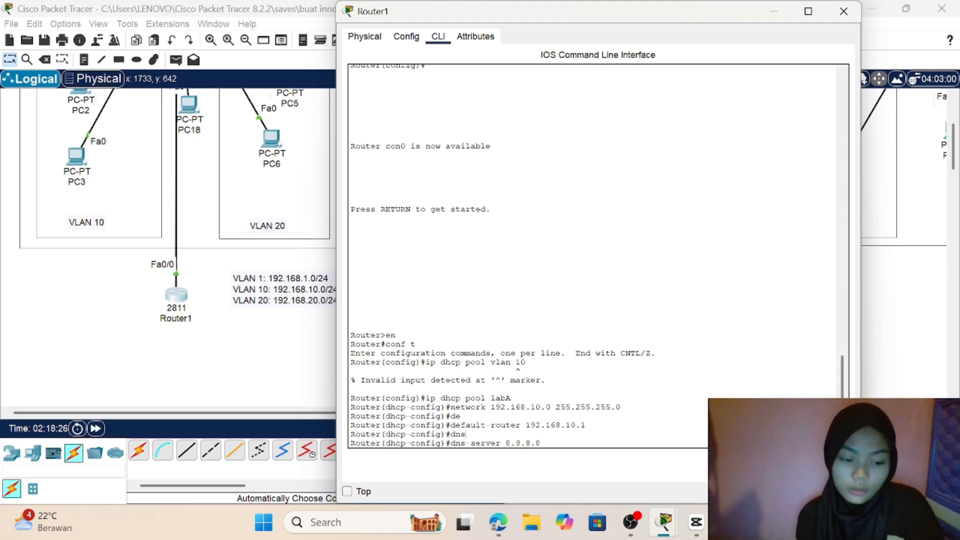
Step: Submit the labA pool's DNS server entry and return to global configuration mode with exit
{"action": "key", "text": "Return"}
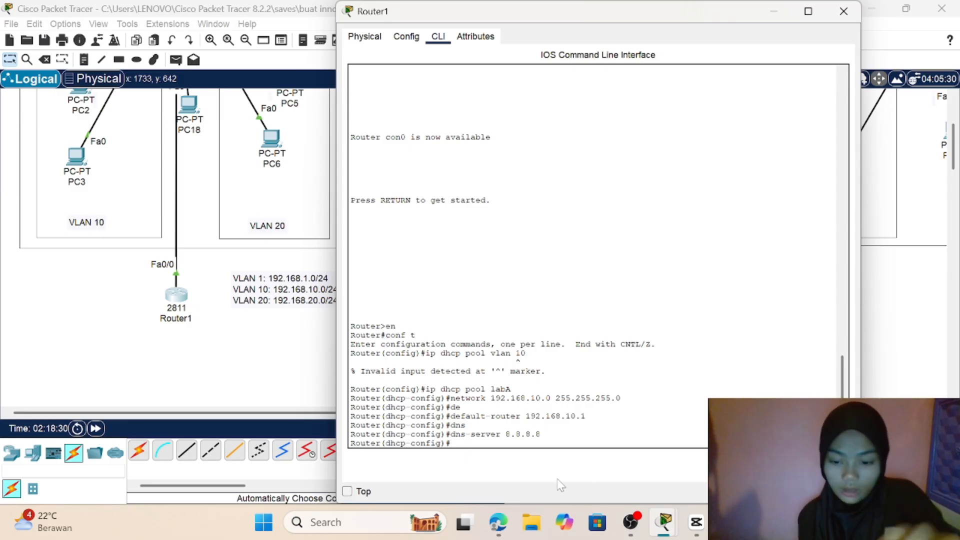
{"action": "type", "text": "exit"}
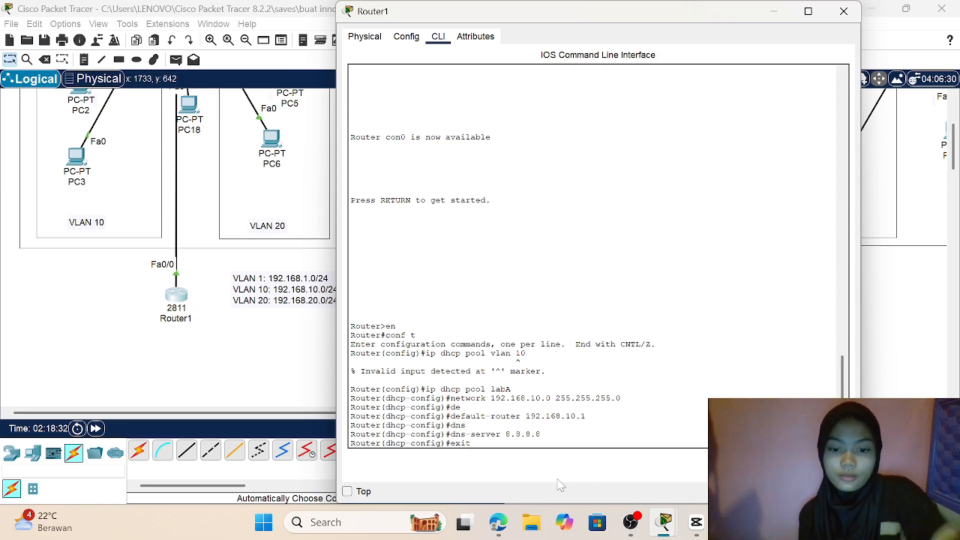
{"action": "key", "text": "Return"}
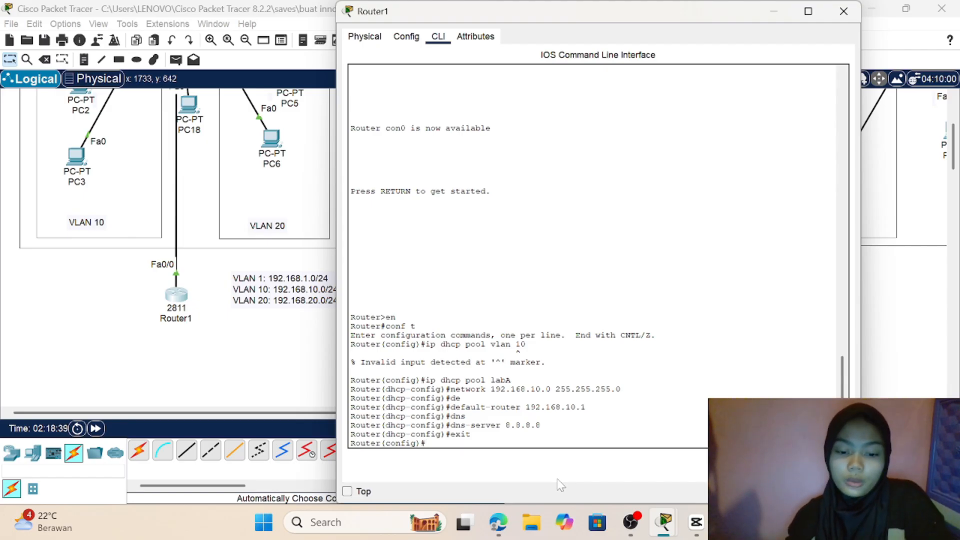
Step: Create a second DHCP pool named labB on Router1 with ip dhcp pool labB
{"action": "type", "text": "i"}
{"action": "type", "text": "p"}
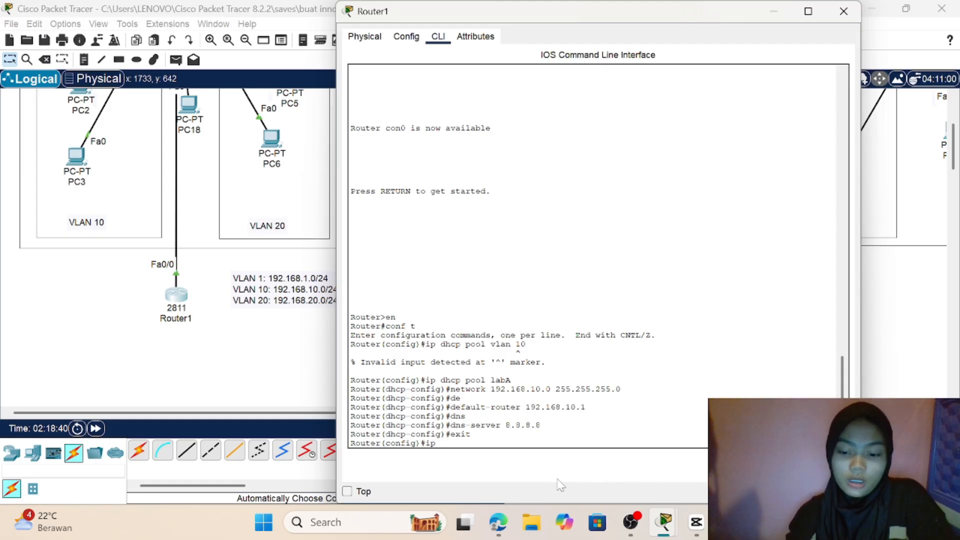
{"action": "type", "text": " dhcp"}
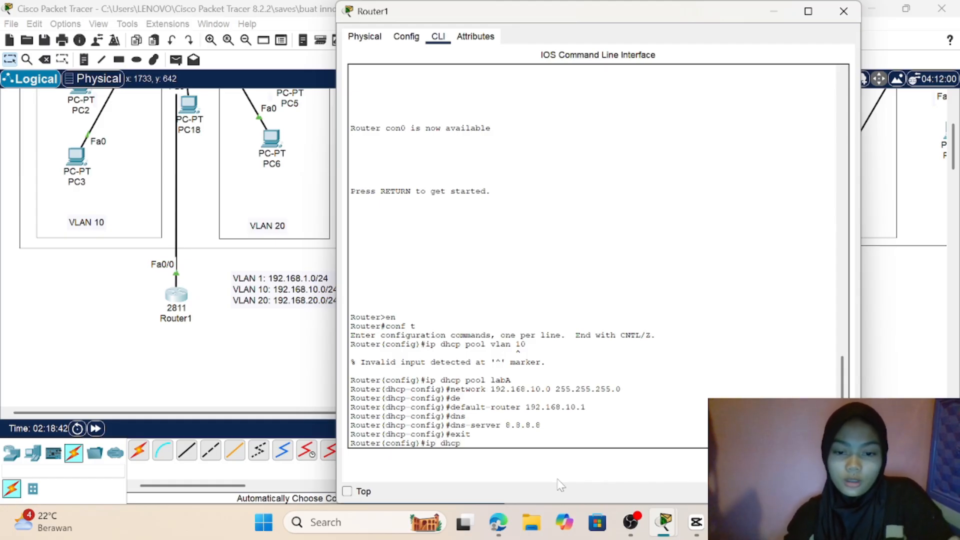
{"action": "type", "text": " pool l"}
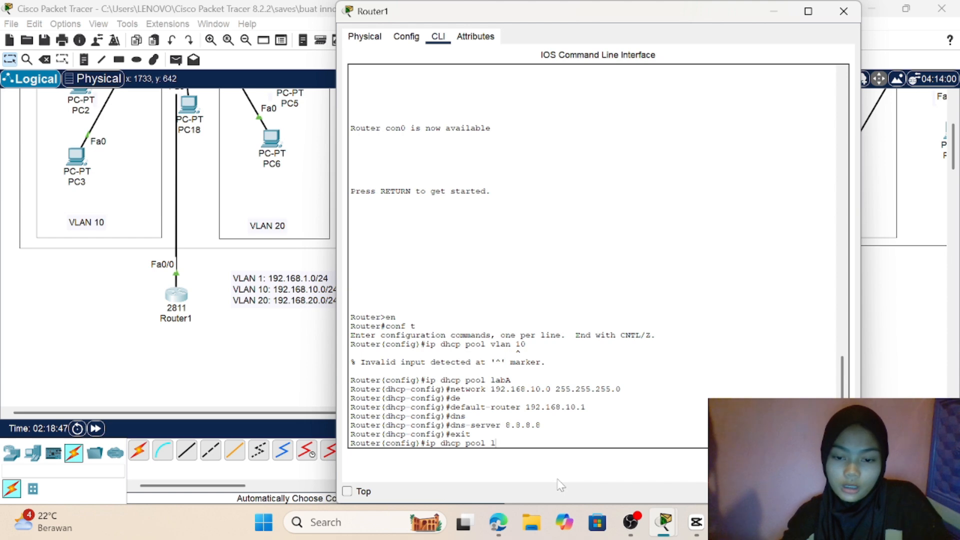
{"action": "type", "text": "abB"}
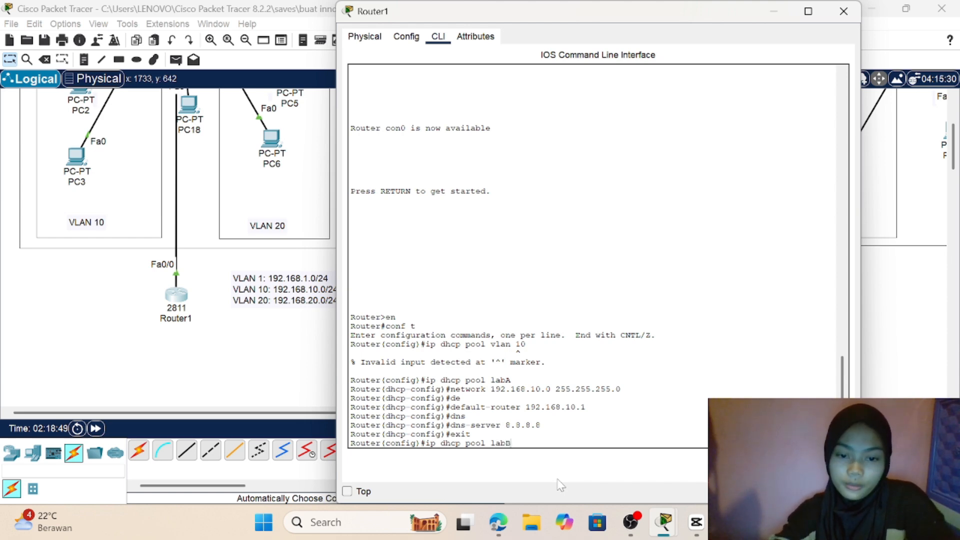
{"action": "key", "text": "Return"}
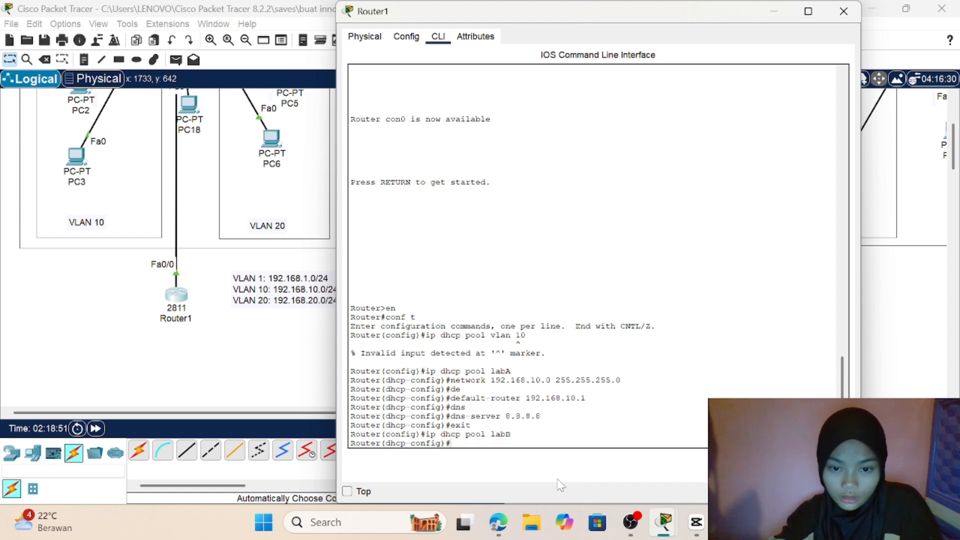
Step: Set the labB DHCP pool's network with the command network 192.168.20.0 255.255.255.0
{"action": "type", "text": "net"}
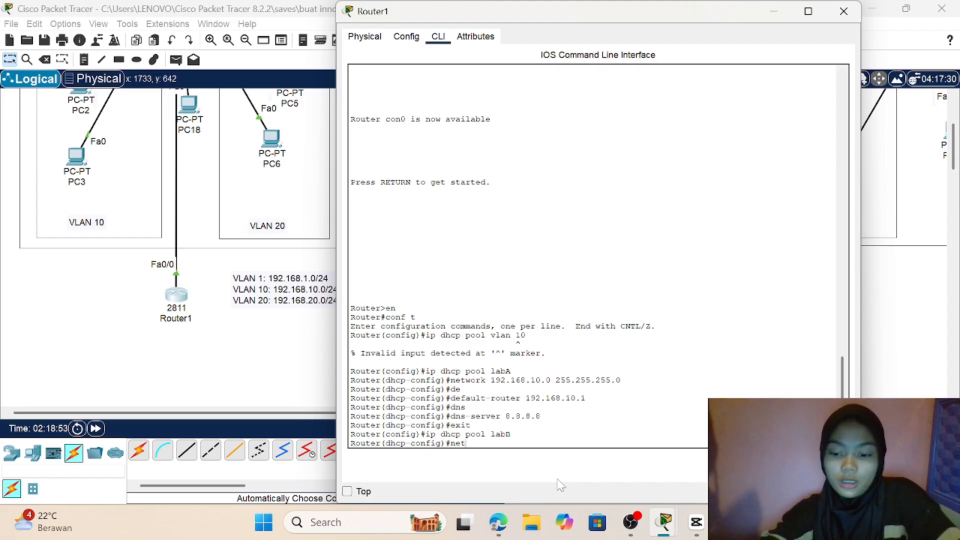
{"action": "type", "text": "work"}
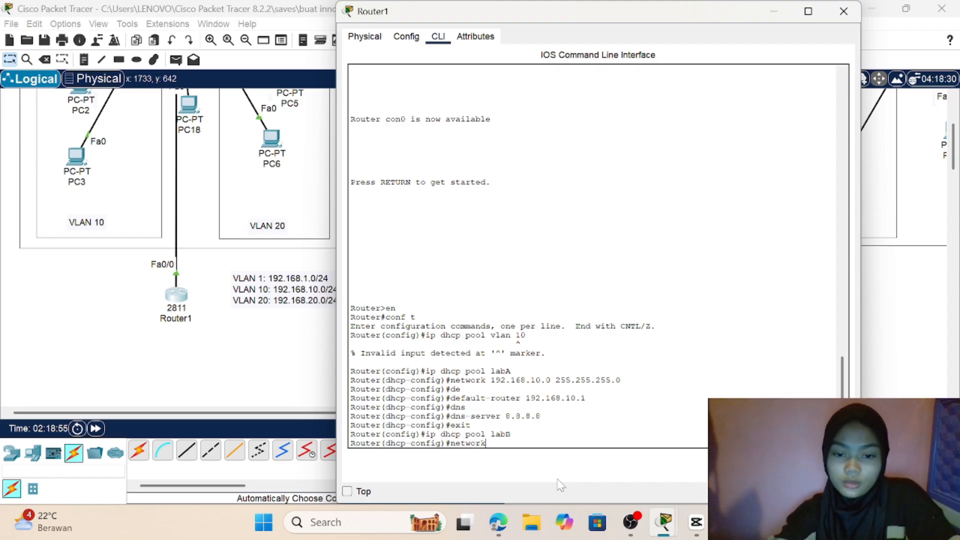
{"action": "type", "text": " 192.1"}
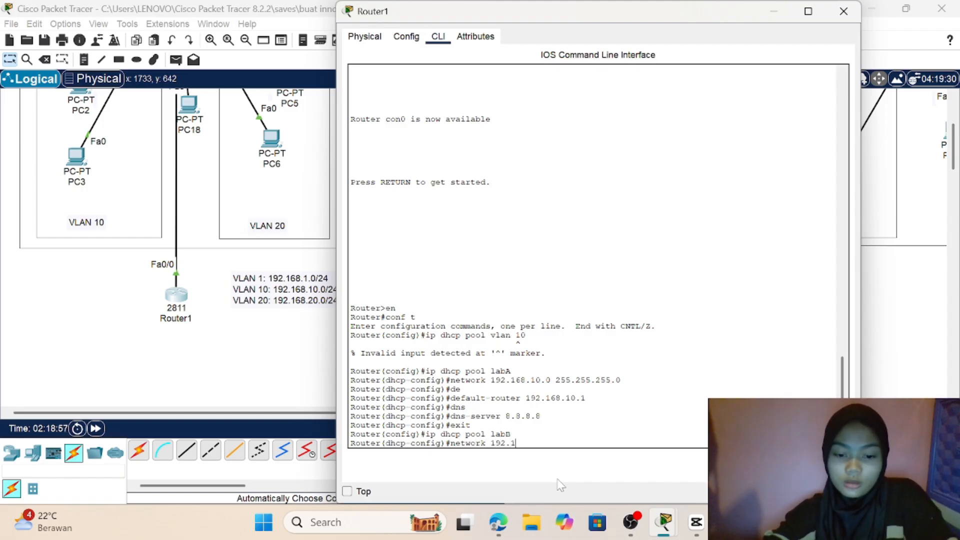
{"action": "type", "text": "68"}
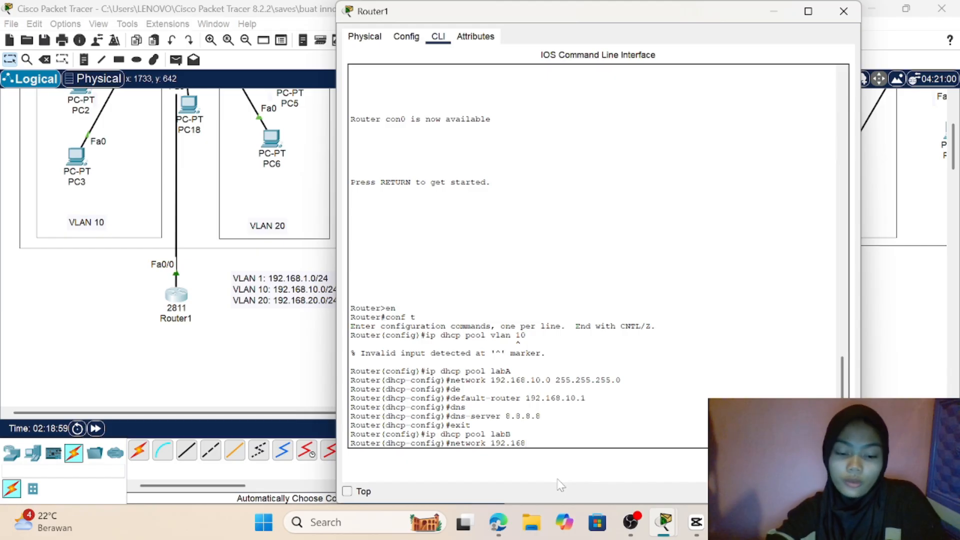
{"action": "type", "text": ".20.0"}
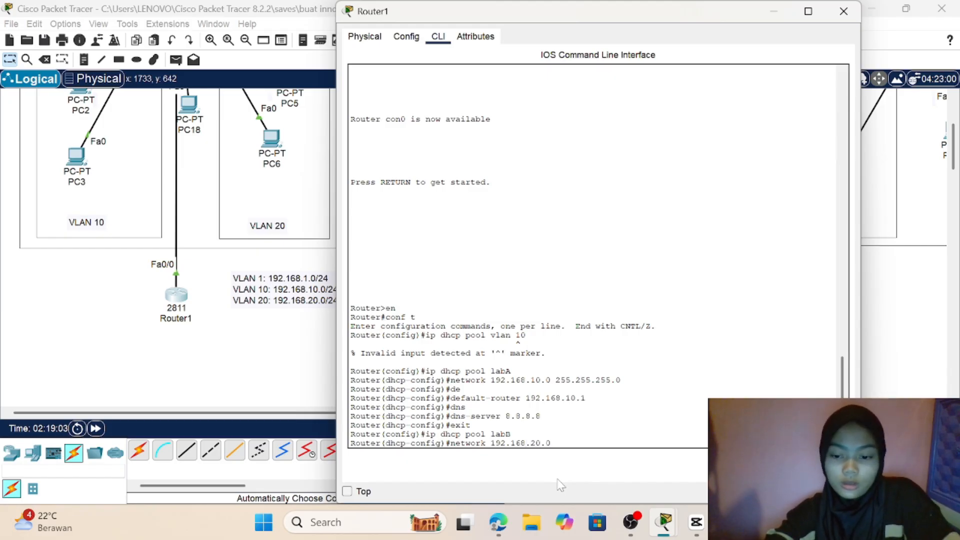
{"action": "type", "text": " 25"}
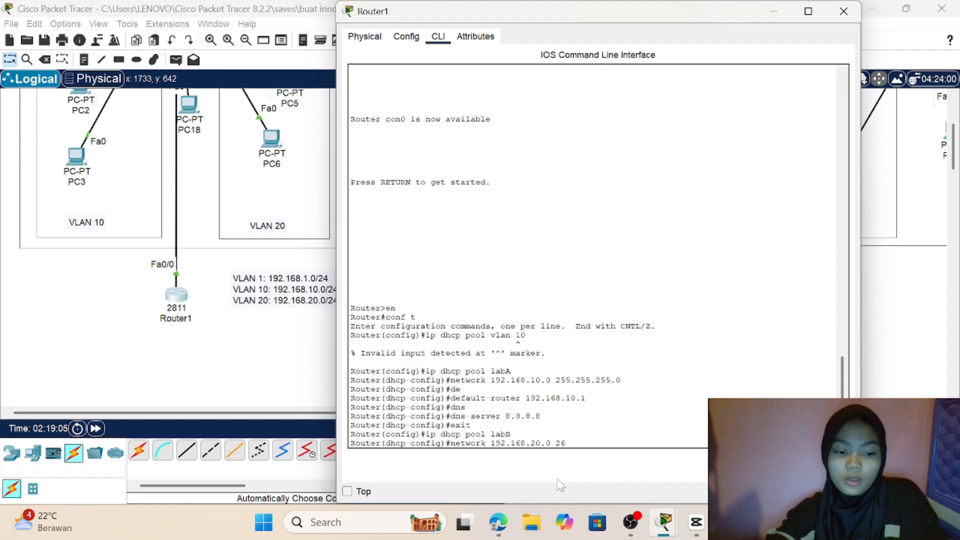
{"action": "key", "text": "BackSpace"}
{"action": "type", "text": "55.2"}
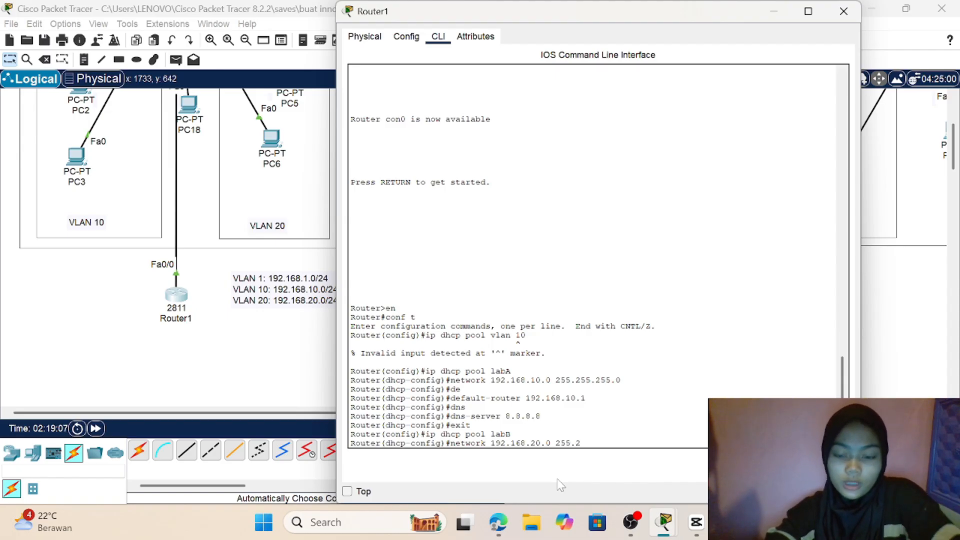
{"action": "type", "text": "55.255"}
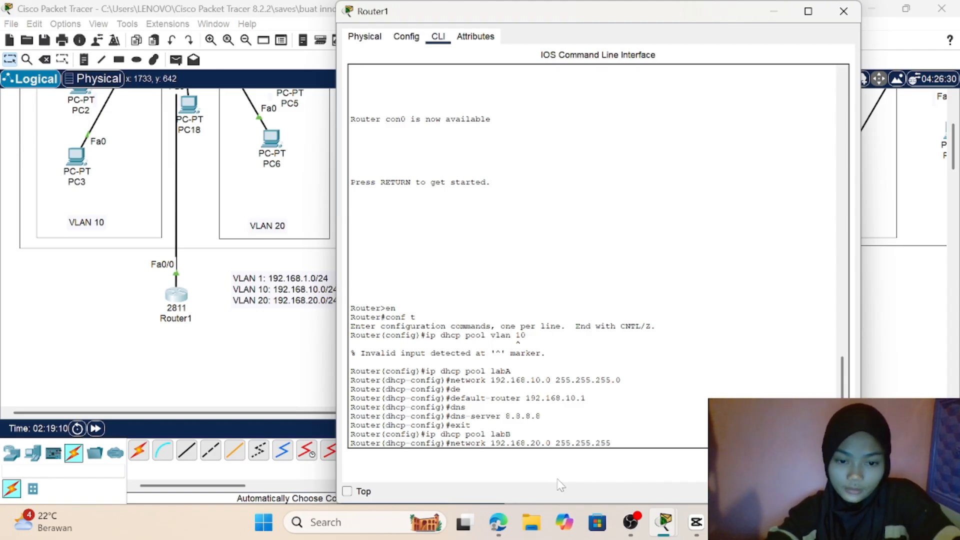
{"action": "type", "text": ".0"}
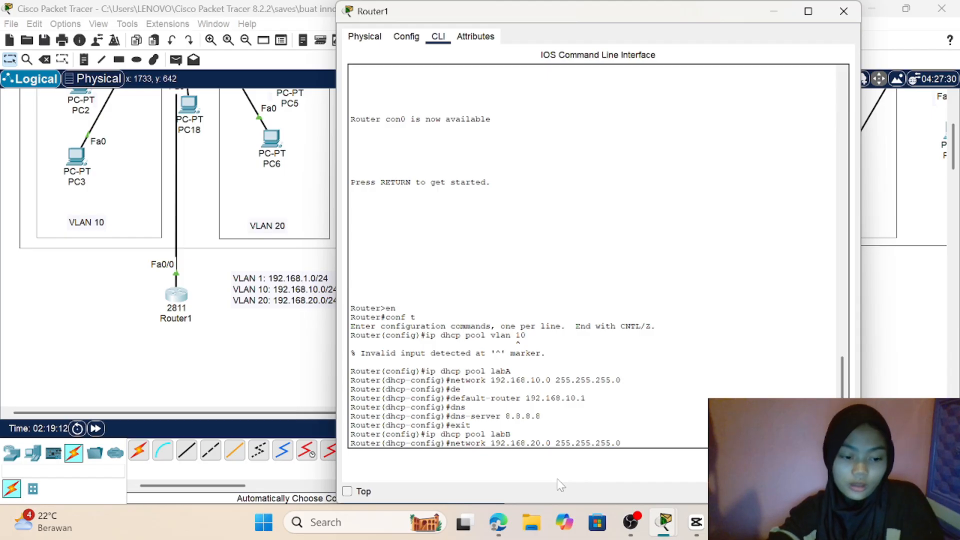
{"action": "key", "text": "Return"}
Step: Set the labB DHCP pool's default gateway with the command default-router 192.168.20.1
{"action": "type", "text": "de"}
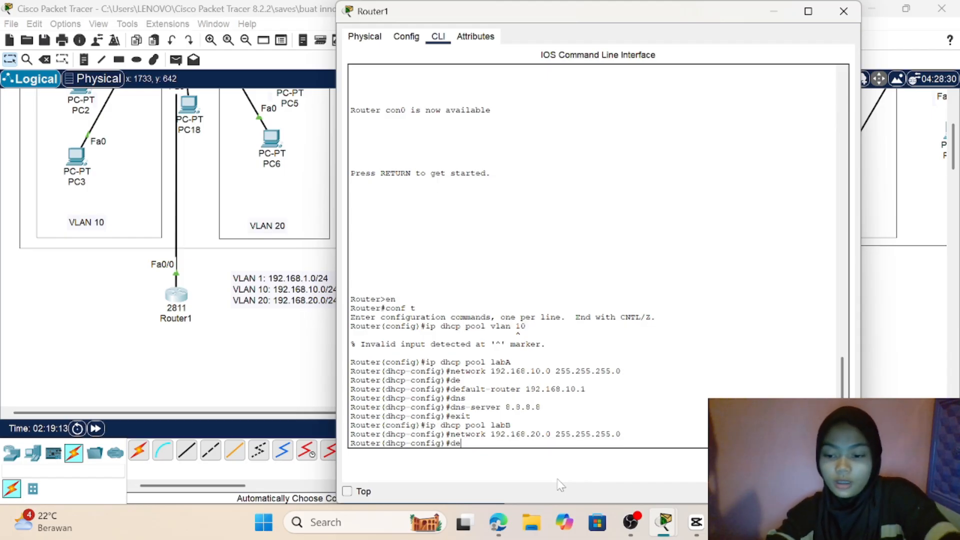
{"action": "key", "text": "Tab"}
{"action": "type", "text": "192.1"}
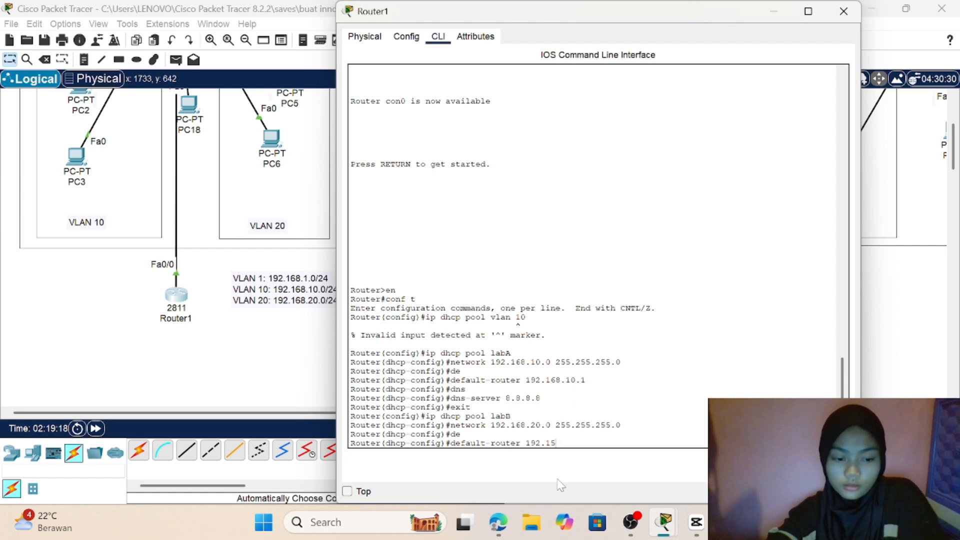
{"action": "type", "text": "68."}
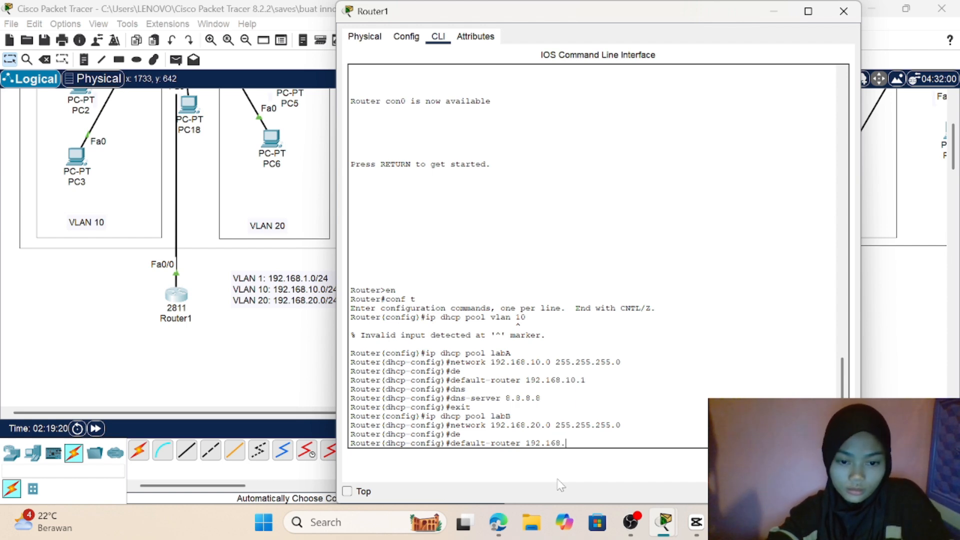
{"action": "type", "text": "20.1"}
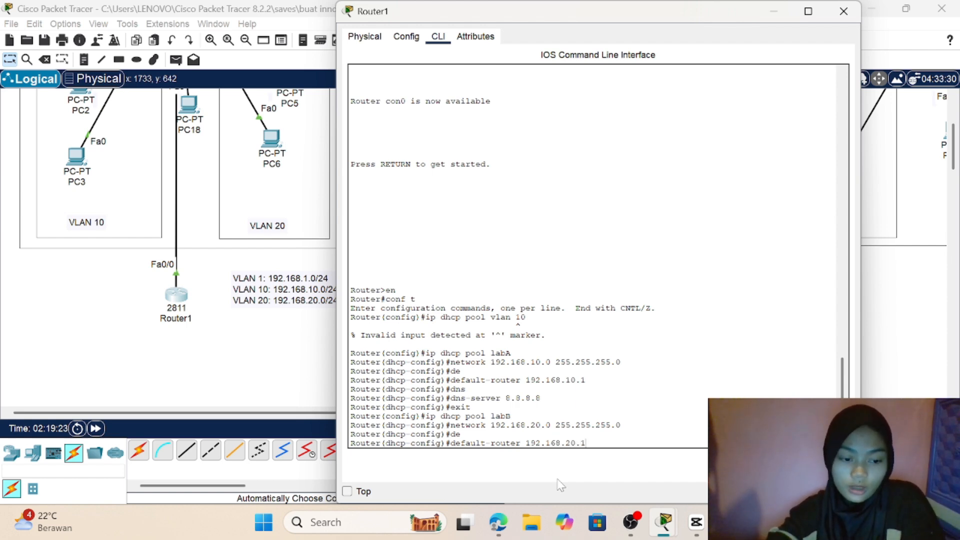
{"action": "key", "text": "Return"}
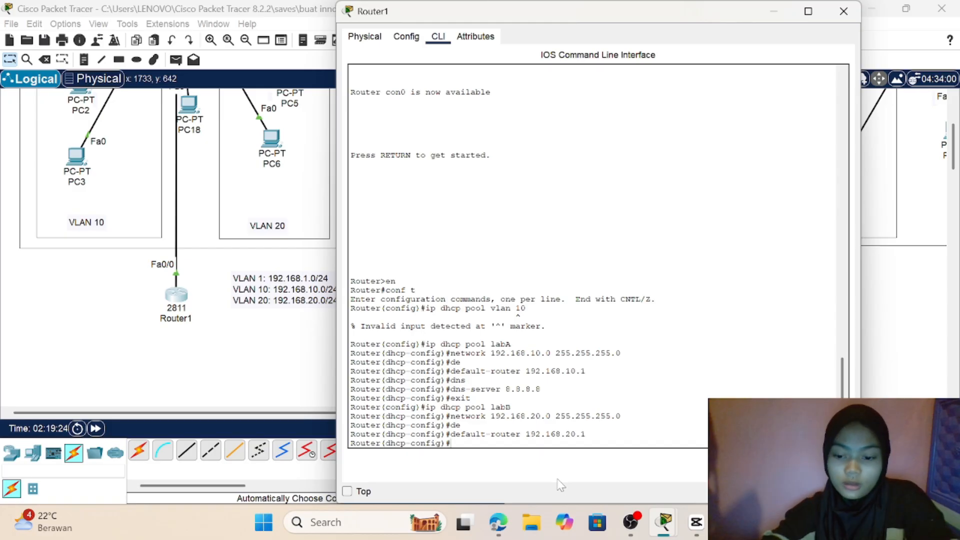
Step: Set the labB DHCP pool's DNS server with dns-server 8.8.8.8 and exit the pool configuration
{"action": "type", "text": "dns"}
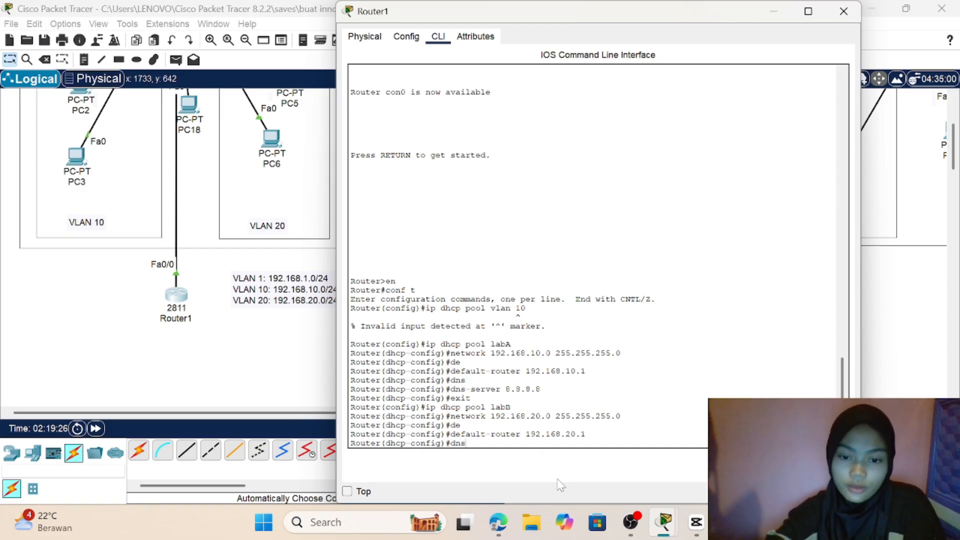
{"action": "key", "text": "Tab"}
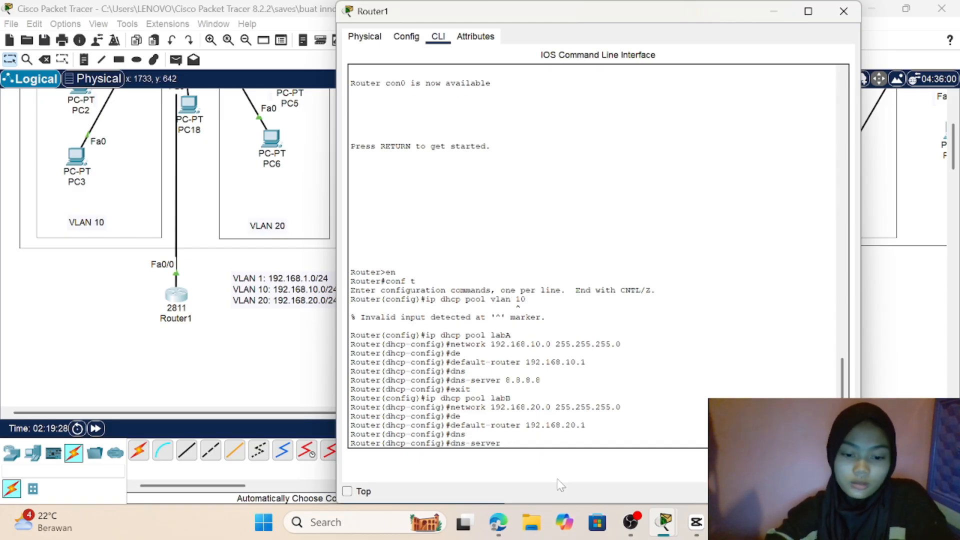
{"action": "type", "text": "8.8"}
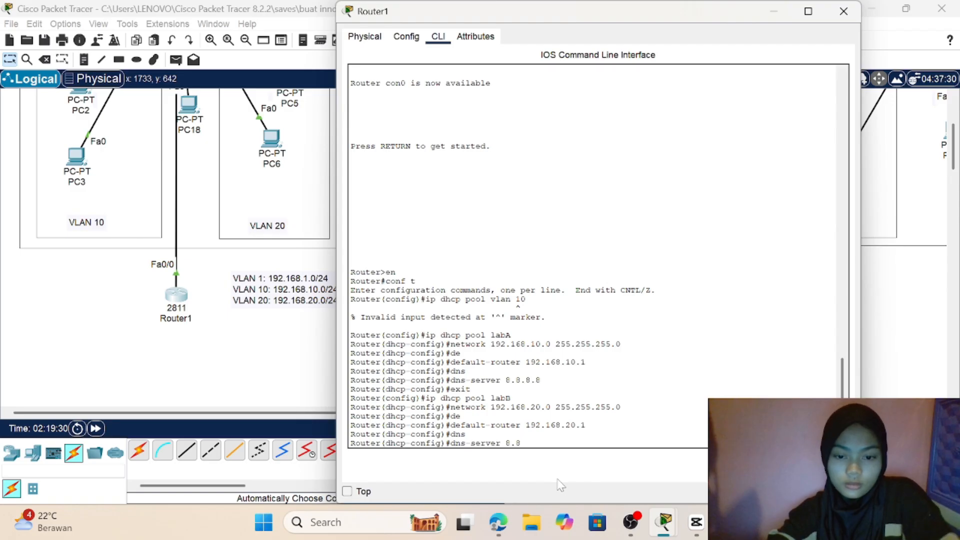
{"action": "type", "text": ".8.8.8"}
{"action": "key", "text": "Return"}
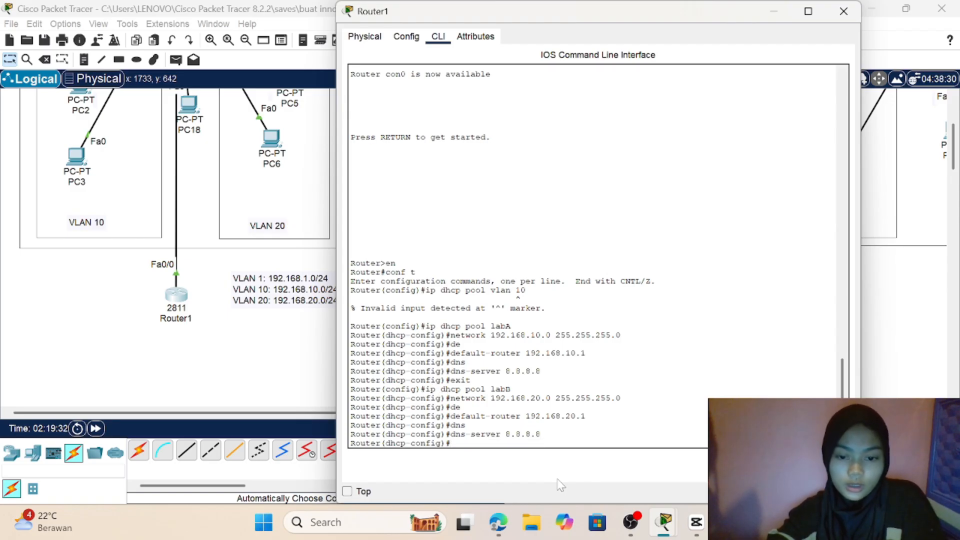
{"action": "type", "text": "exit"}
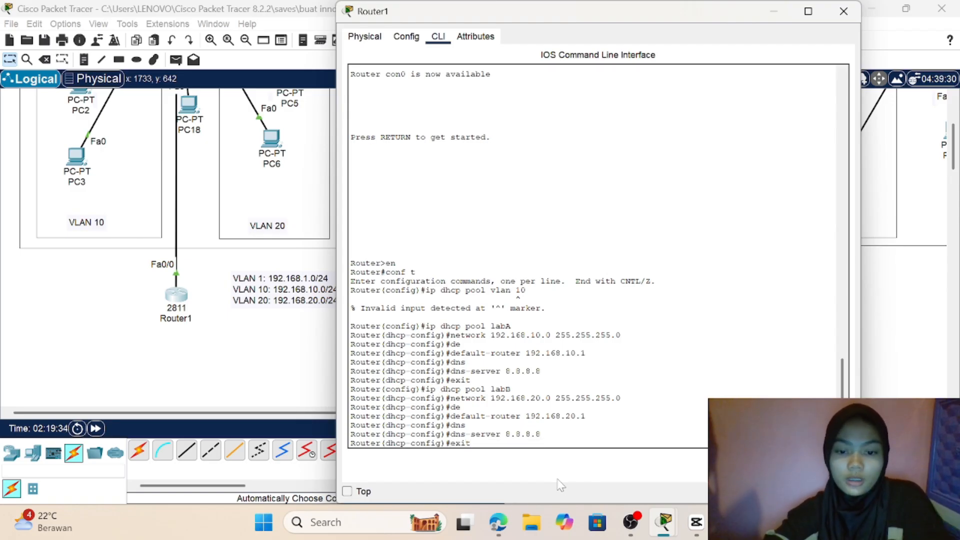
{"action": "key", "text": "Return"}
Step: Create a third DHCP pool named labC on Router1 with ip dhcp pool labC
{"action": "type", "text": "ip "}
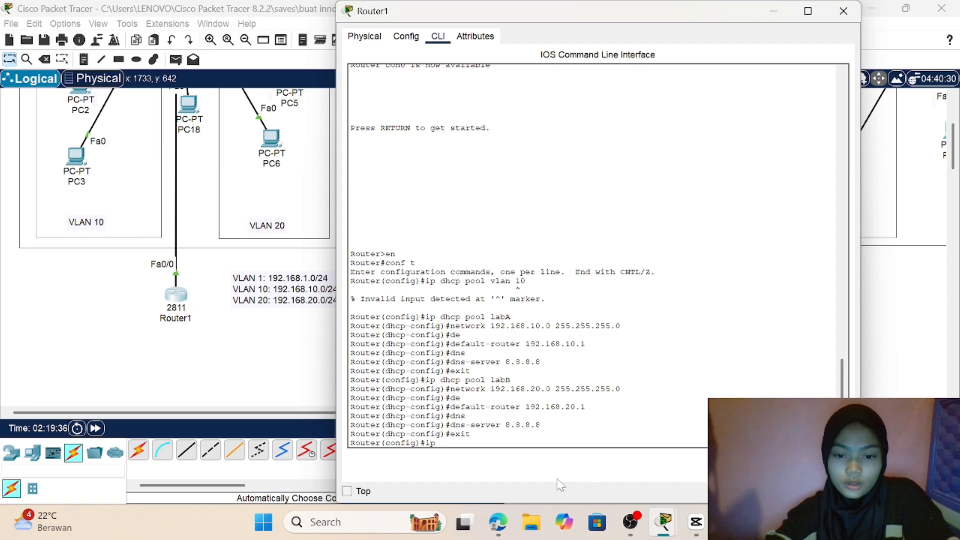
{"action": "type", "text": "d"}
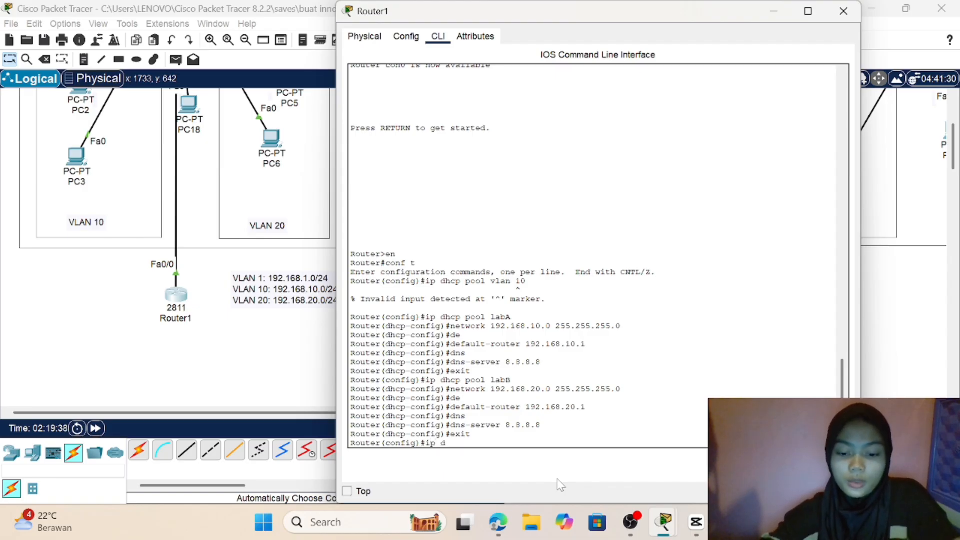
{"action": "type", "text": "hcp pool"}
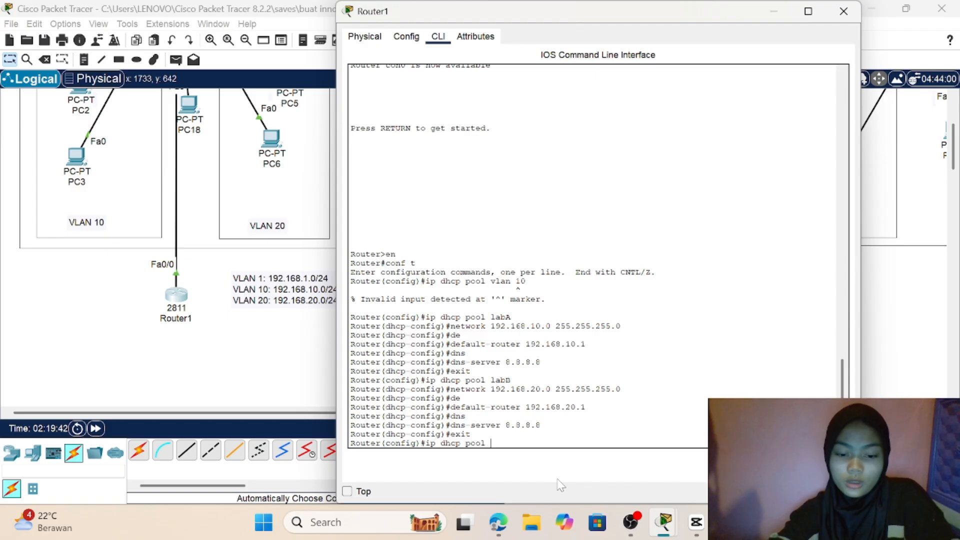
{"action": "type", "text": " labC"}
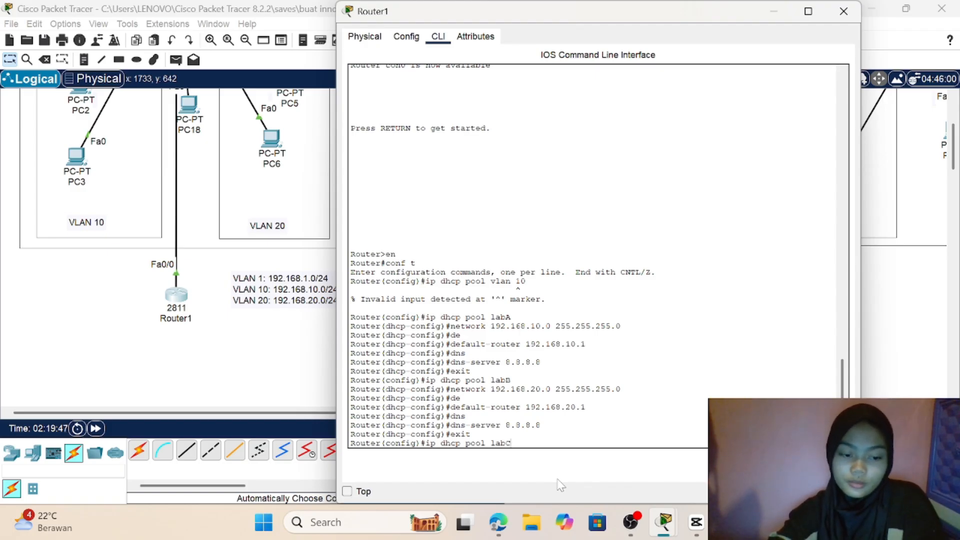
{"action": "key", "text": "Return"}
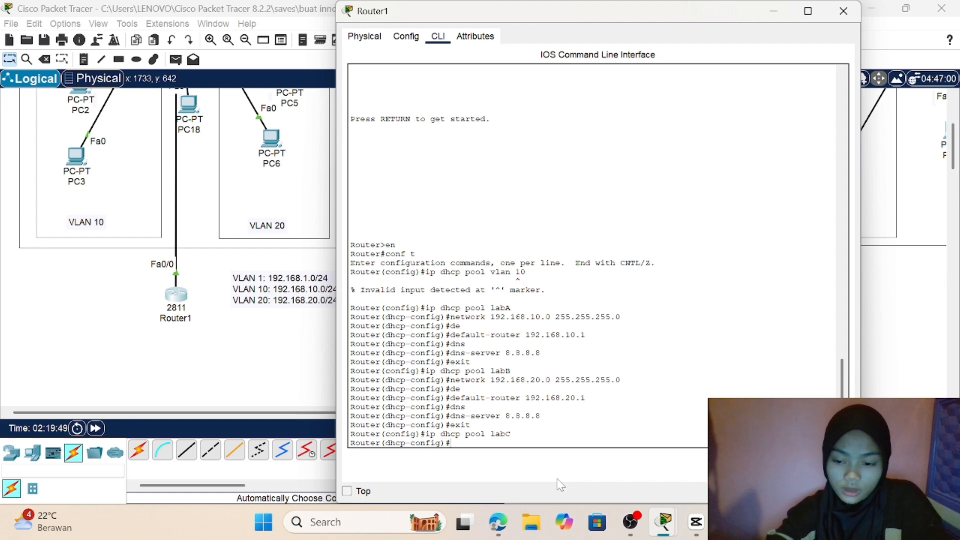
Step: Set the labC DHCP pool's network with the command network 192.168.1.0 255.255.255.0
{"action": "type", "text": "netw"}
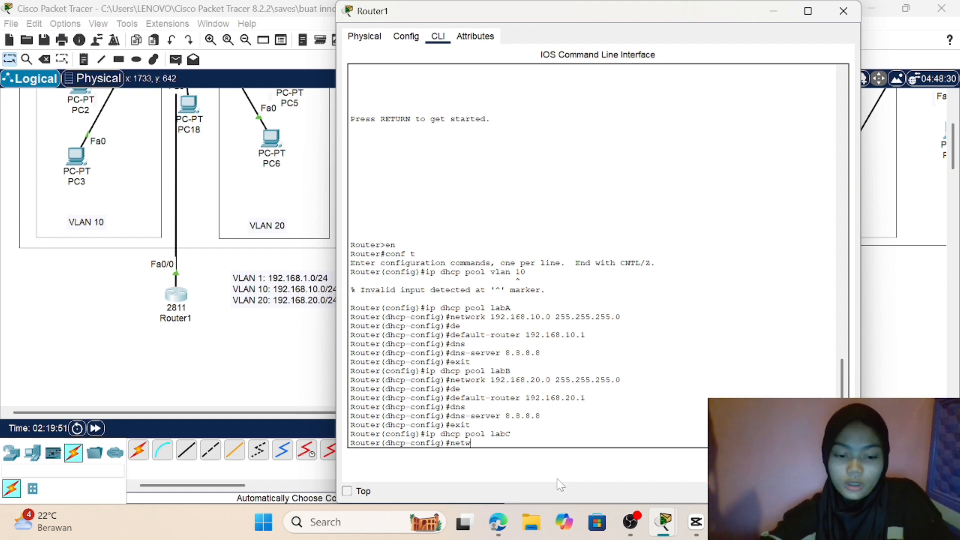
{"action": "type", "text": "ork"}
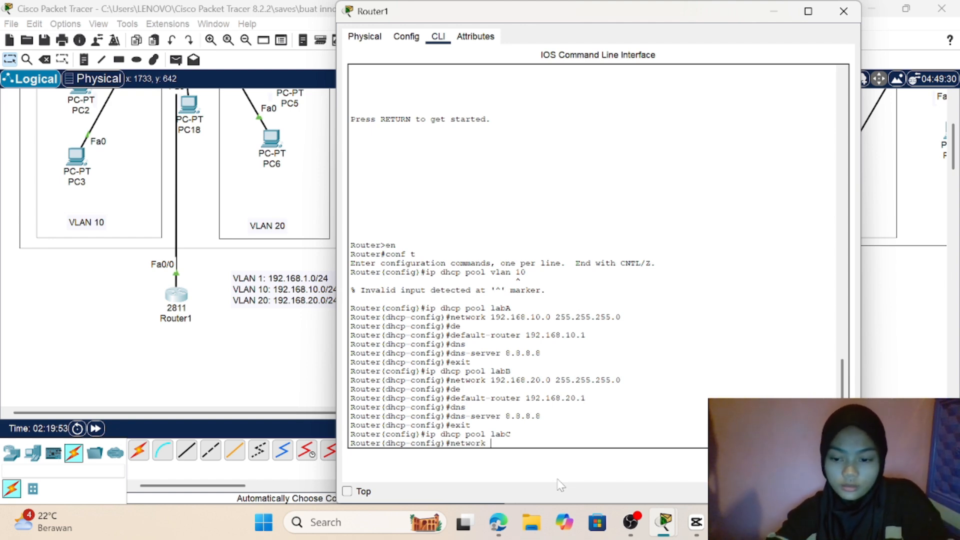
{"action": "type", "text": " 192.16"}
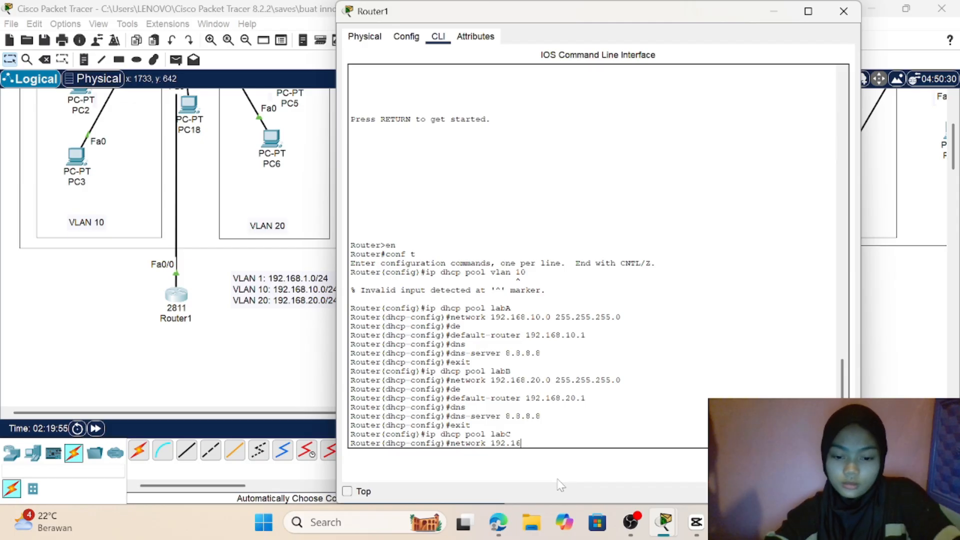
{"action": "type", "text": "8."}
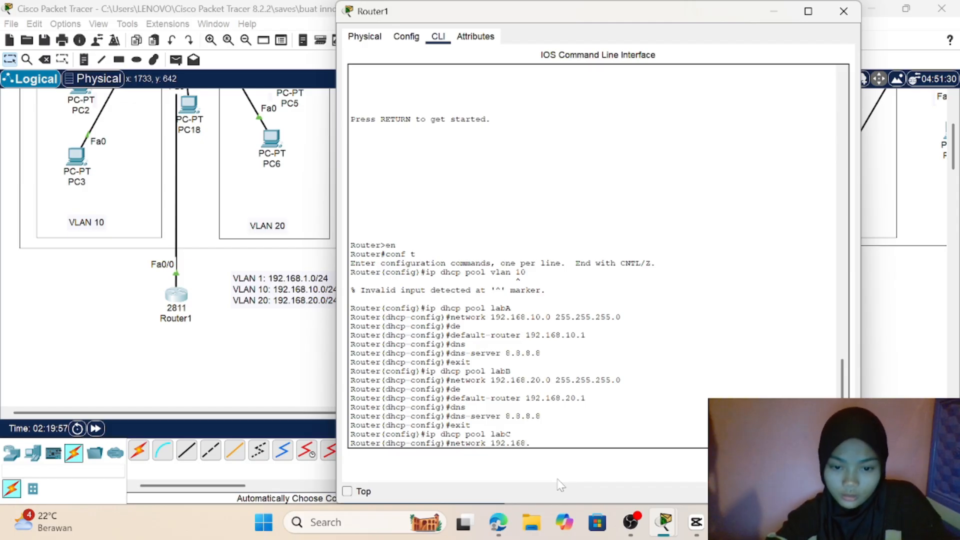
{"action": "type", "text": "1.0"}
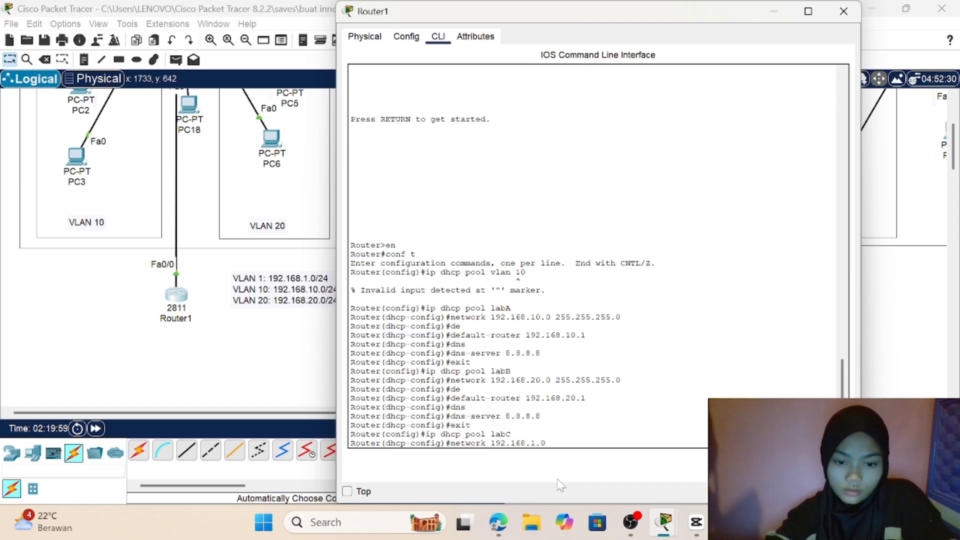
{"action": "type", "text": " 255"}
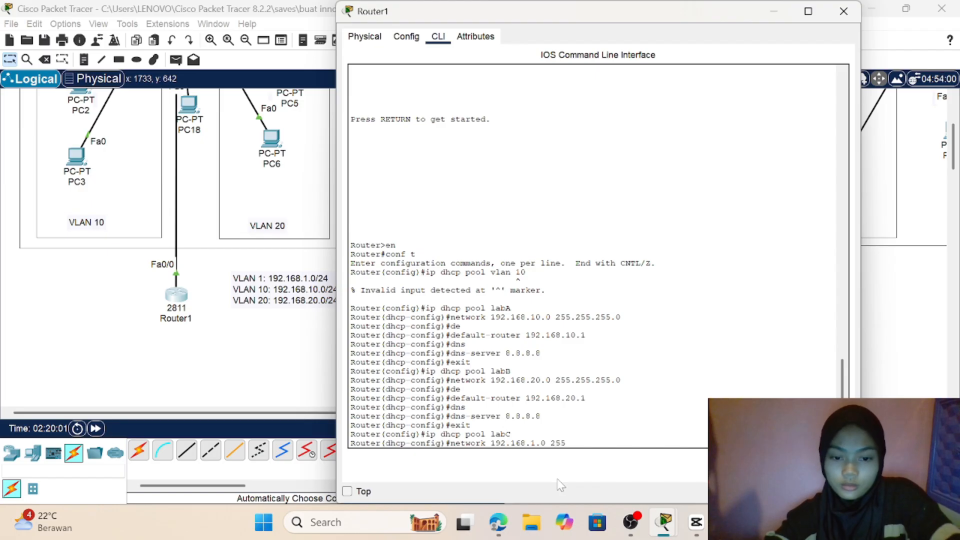
{"action": "type", "text": ".255"}
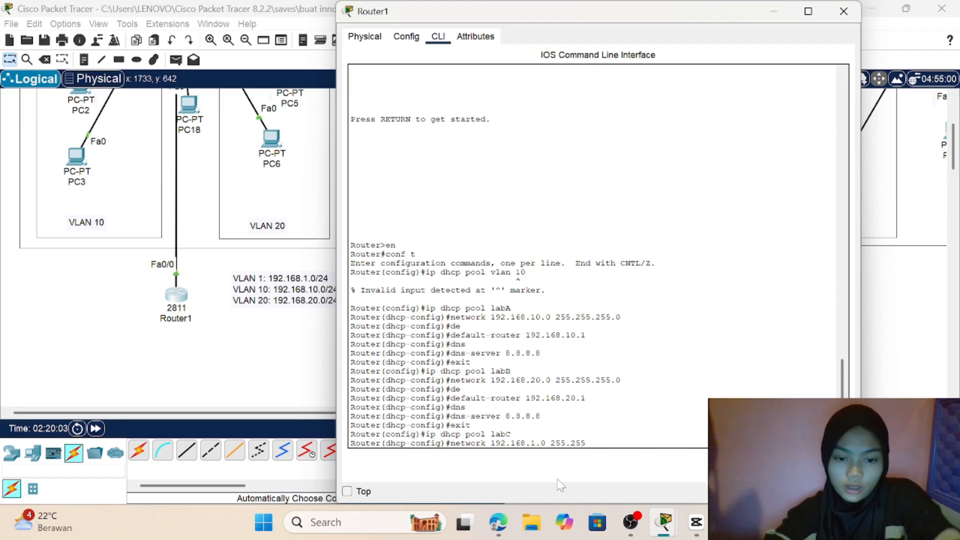
{"action": "type", "text": ".255"}
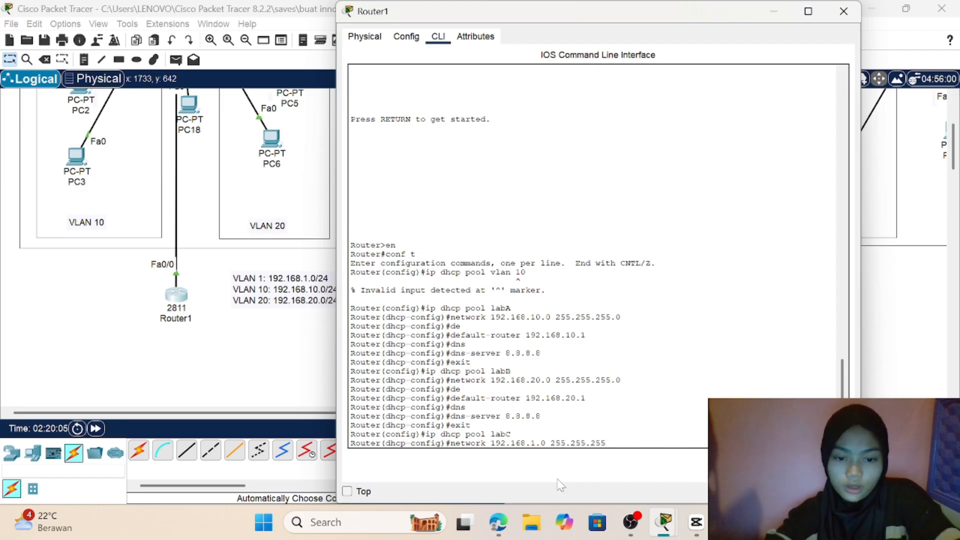
{"action": "type", "text": ".0"}
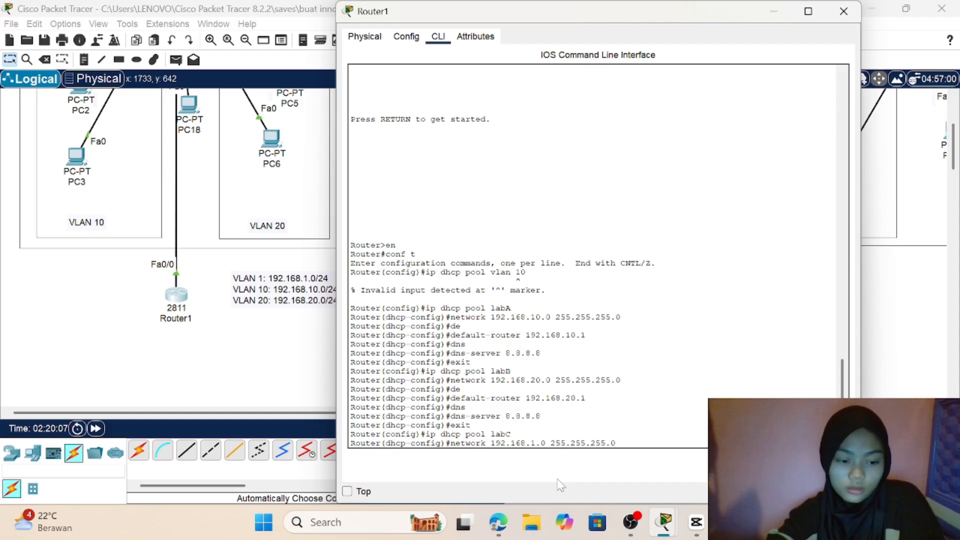
{"action": "key", "text": "Return"}
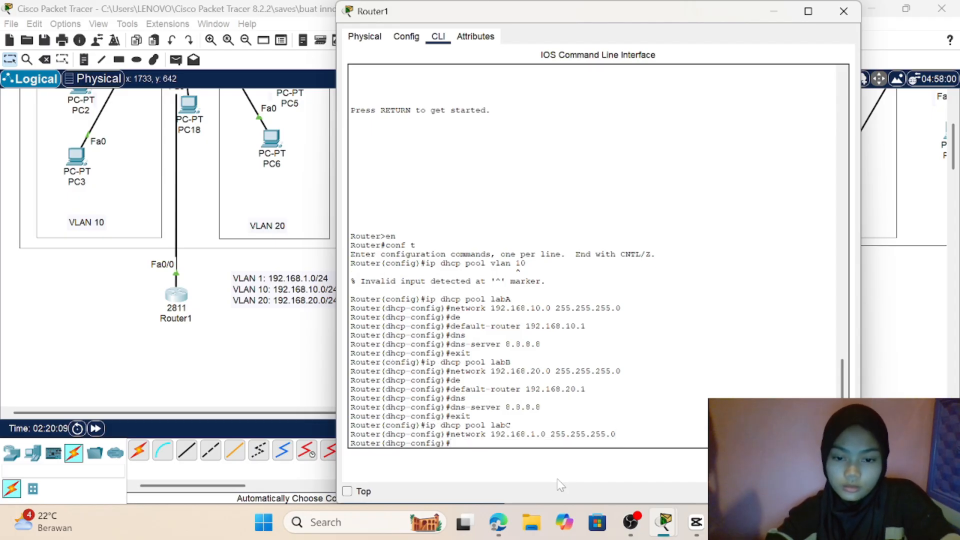
Step: Set the labC DHCP pool's default gateway with the command default-router 192.168.1.1
{"action": "type", "text": "de"}
{"action": "key", "text": "Tab"}
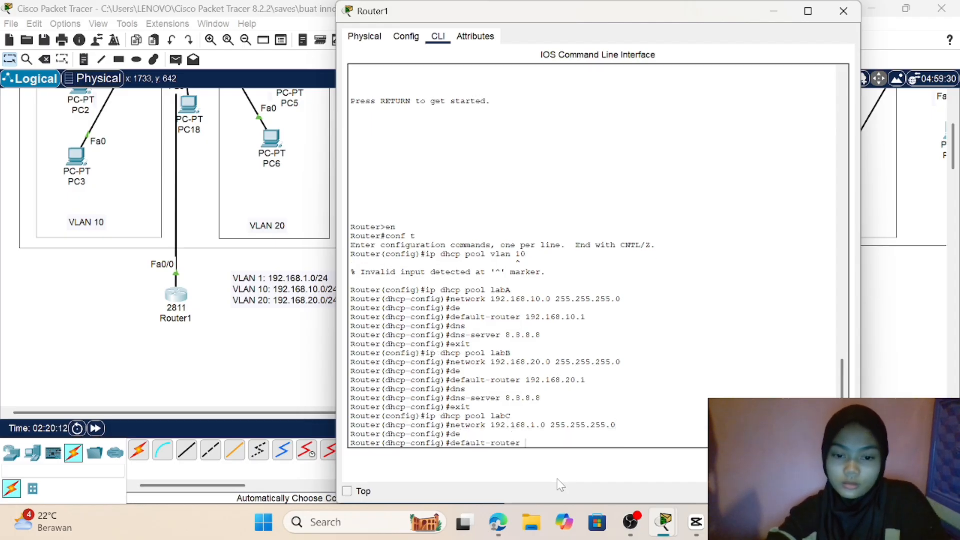
{"action": "type", "text": "192."}
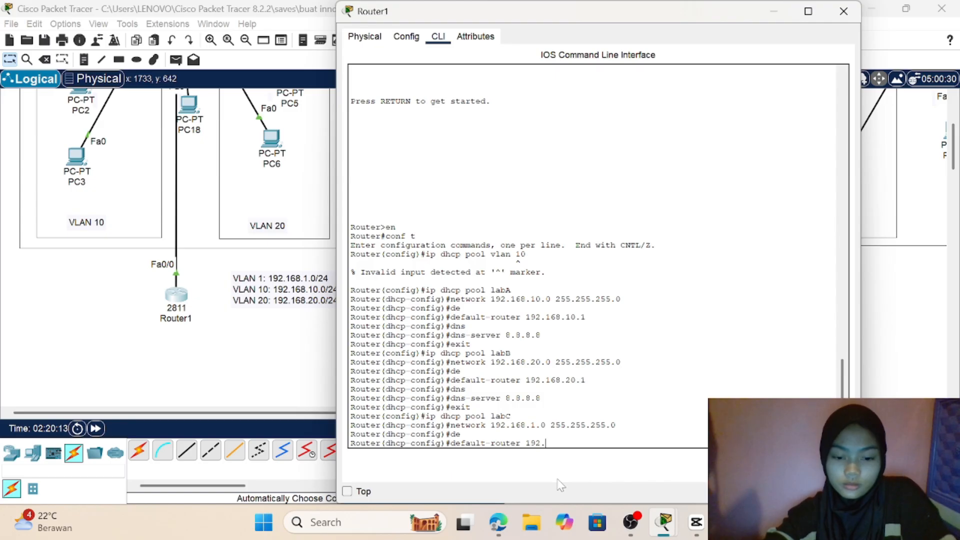
{"action": "type", "text": "168"}
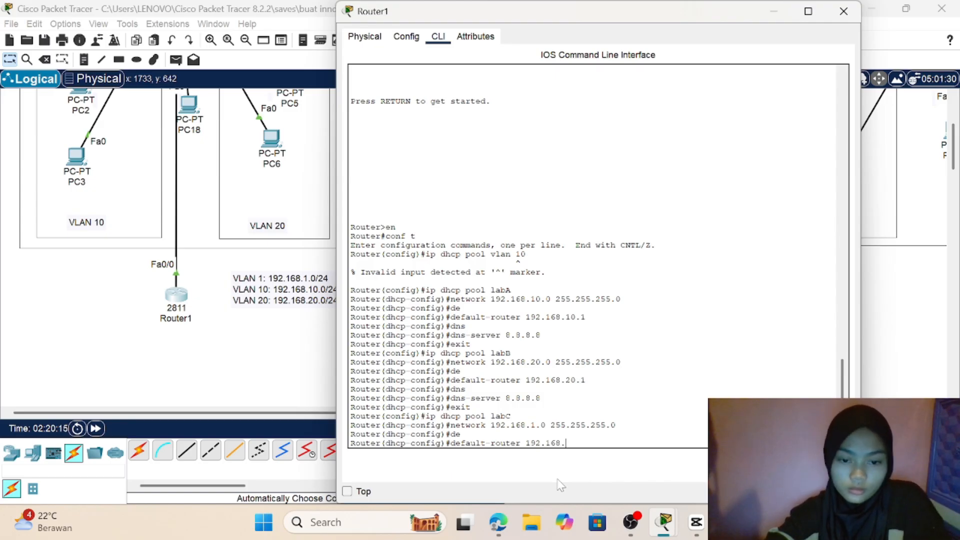
{"action": "type", "text": ".1.1"}
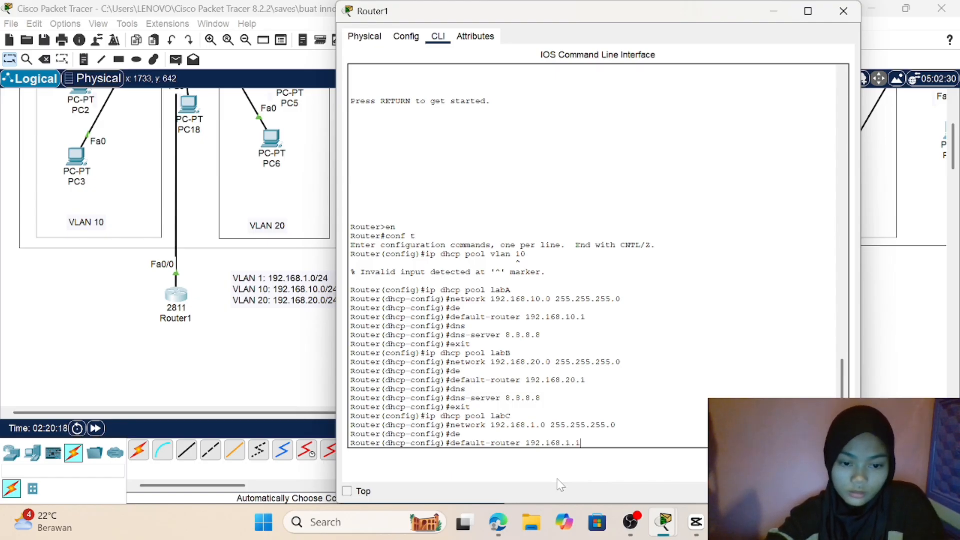
{"action": "key", "text": "Return"}
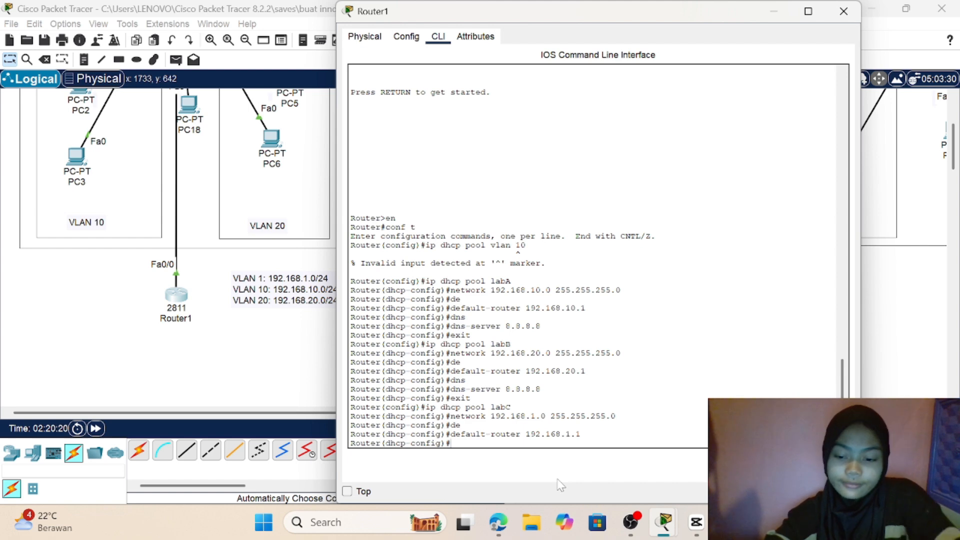
Step: Set the labC DHCP pool's DNS server with dns-server 8.8.8.8 and exit the pool configuration
{"action": "type", "text": "f"}
{"action": "key", "text": "BackSpace"}
{"action": "type", "text": "d"}
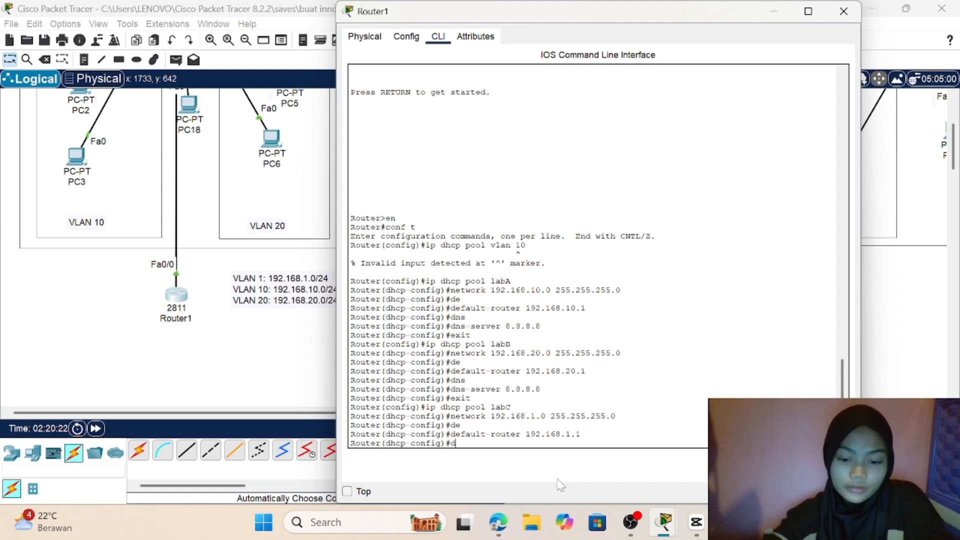
{"action": "type", "text": "ns"}
{"action": "key", "text": "Tab"}
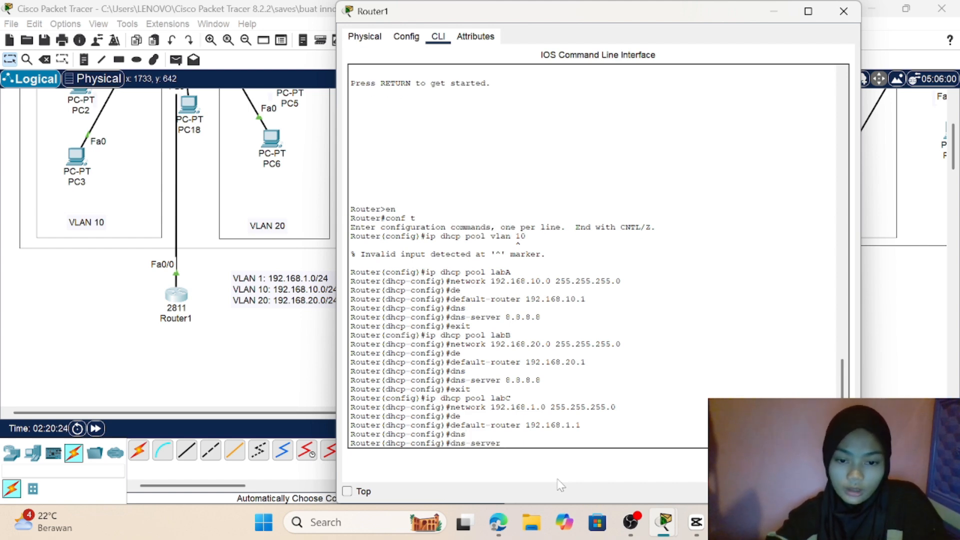
{"action": "type", "text": "8.8"}
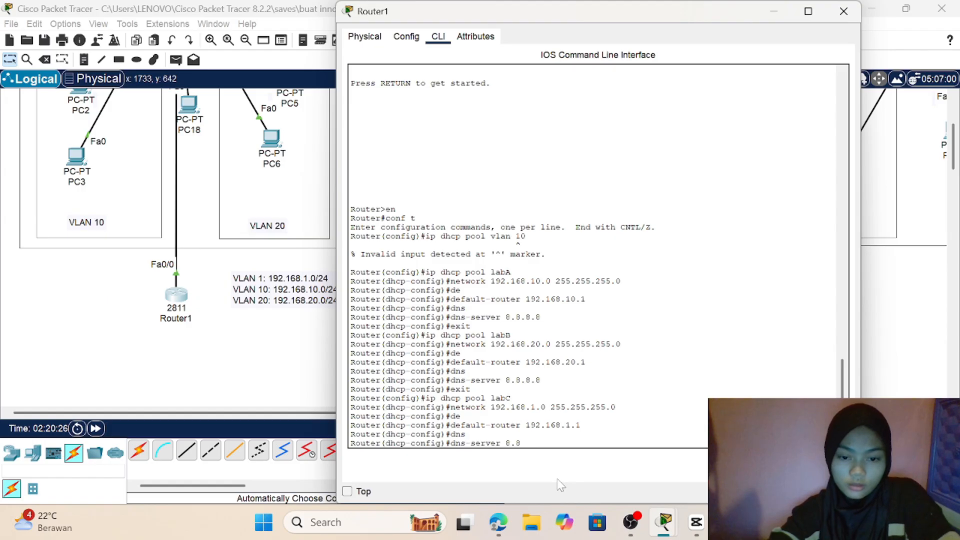
{"action": "type", "text": ".8.8"}
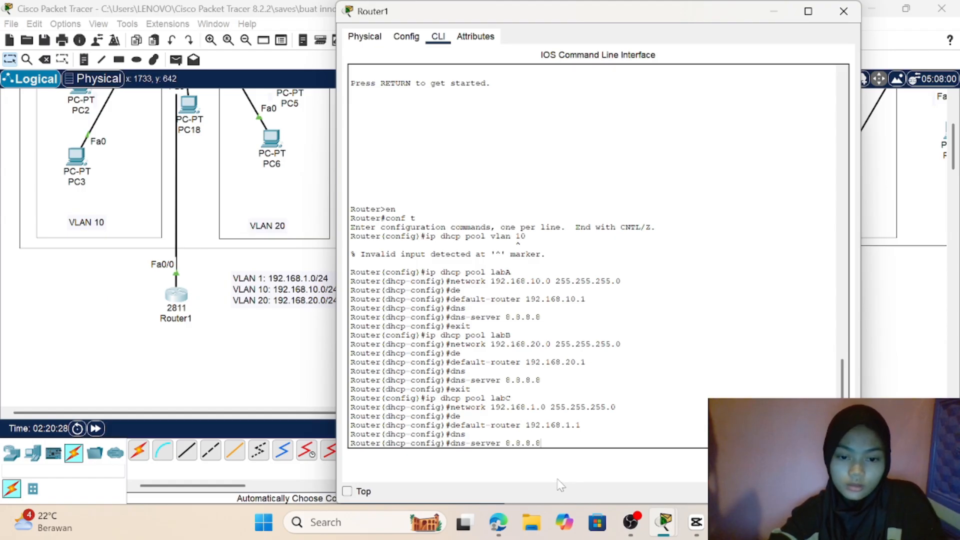
{"action": "key", "text": "Return"}
{"action": "type", "text": "exit"}
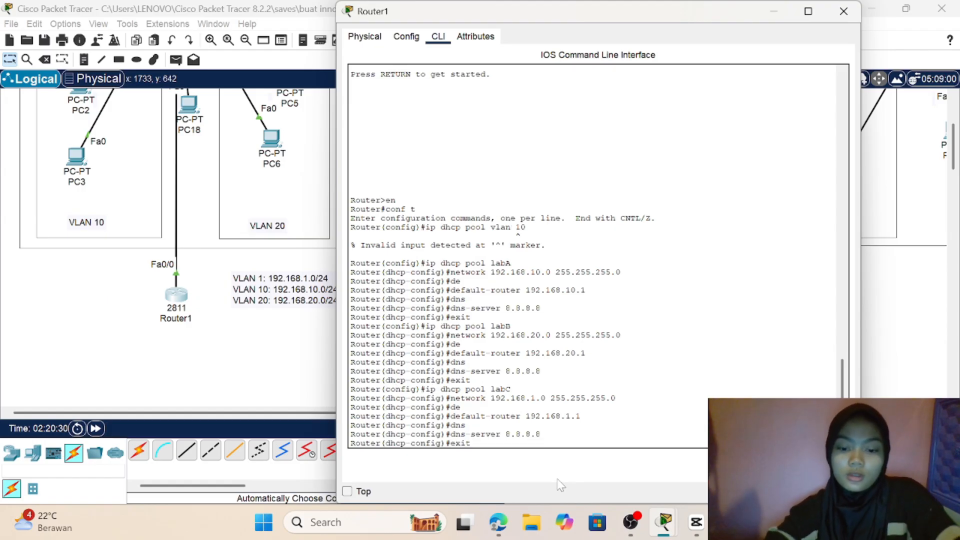
{"action": "key", "text": "Return"}
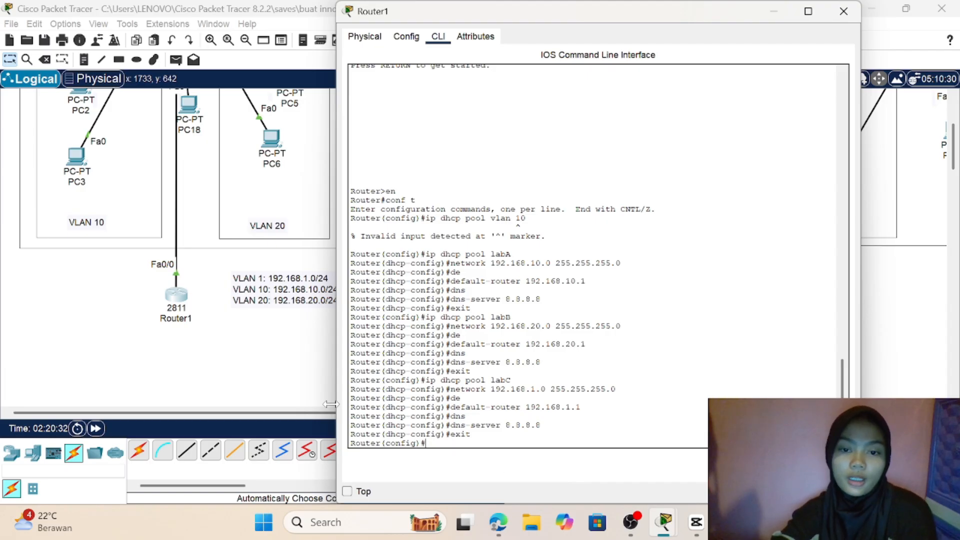
Step: Return to the topology and open the IP configuration of PC1 in VLAN 10
{"action": "left_click", "coordinate": [276, 382]}
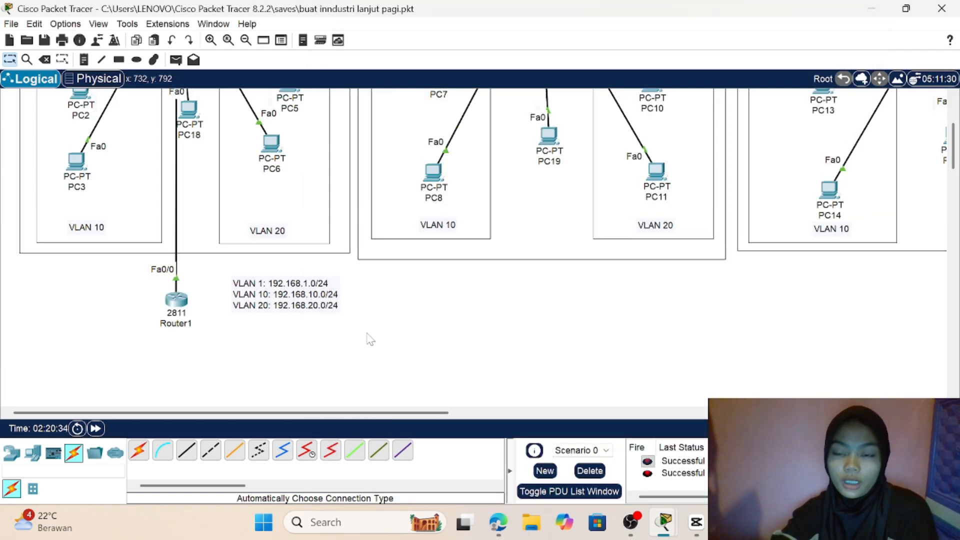
{"action": "scroll", "coordinate": [368, 339], "scroll_direction": "up", "scroll_amount": 3}
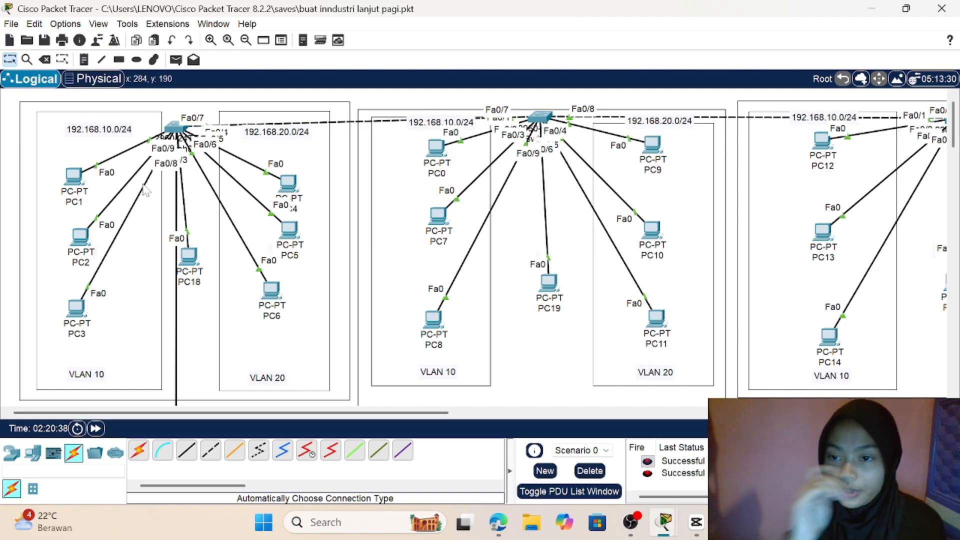
{"action": "left_click", "coordinate": [80, 176]}
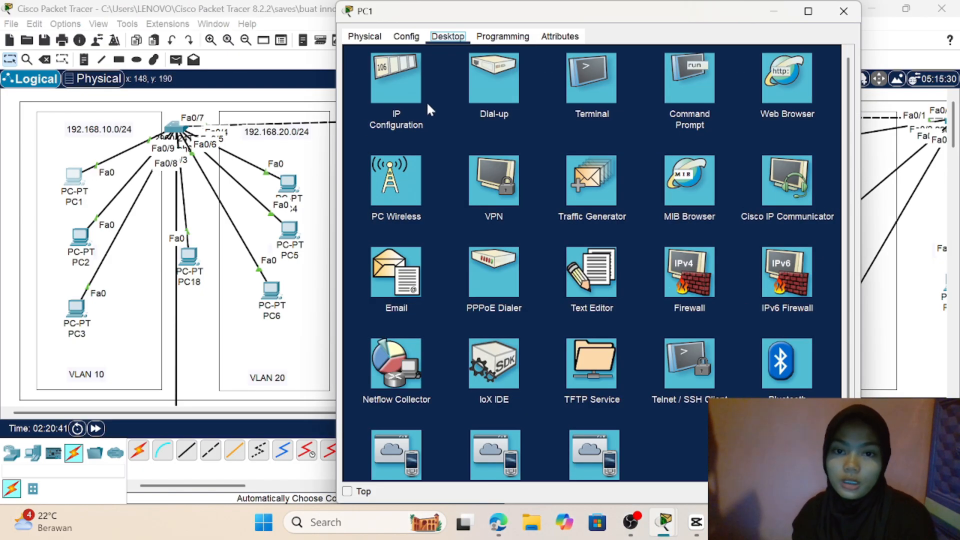
{"action": "left_click", "coordinate": [395, 83]}
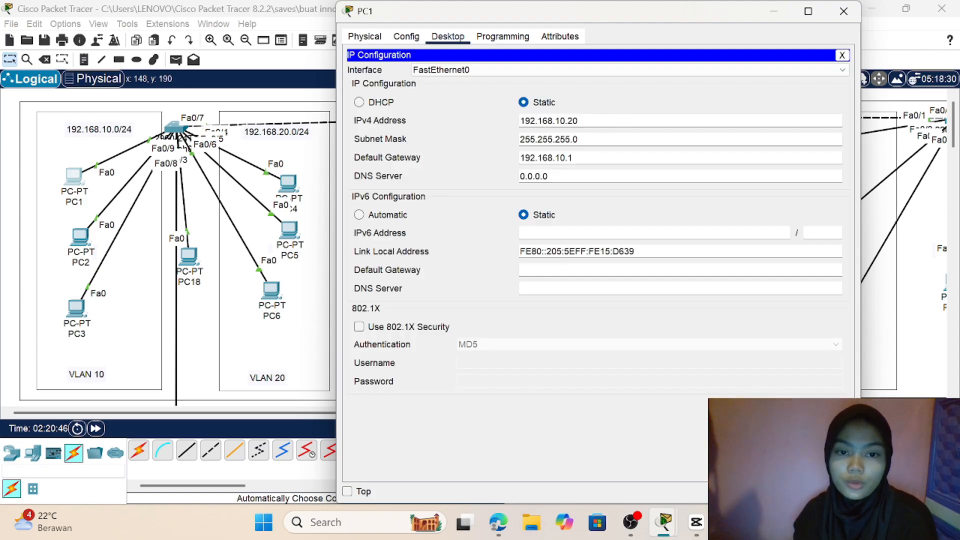
Step: Clear PC1's static default gateway, subnet mask and IPv4 address
{"action": "key", "text": "BackSpace"}
{"action": "key", "text": "BackSpace"}
{"action": "key", "text": "BackSpace"}
{"action": "key", "text": "BackSpace"}
{"action": "key", "text": "BackSpace"}
{"action": "key", "text": "BackSpace"}
{"action": "key", "text": "BackSpace"}
{"action": "key", "text": "BackSpace"}
{"action": "key", "text": "BackSpace"}
{"action": "key", "text": "BackSpace"}
{"action": "key", "text": "BackSpace"}
{"action": "key", "text": "BackSpace"}
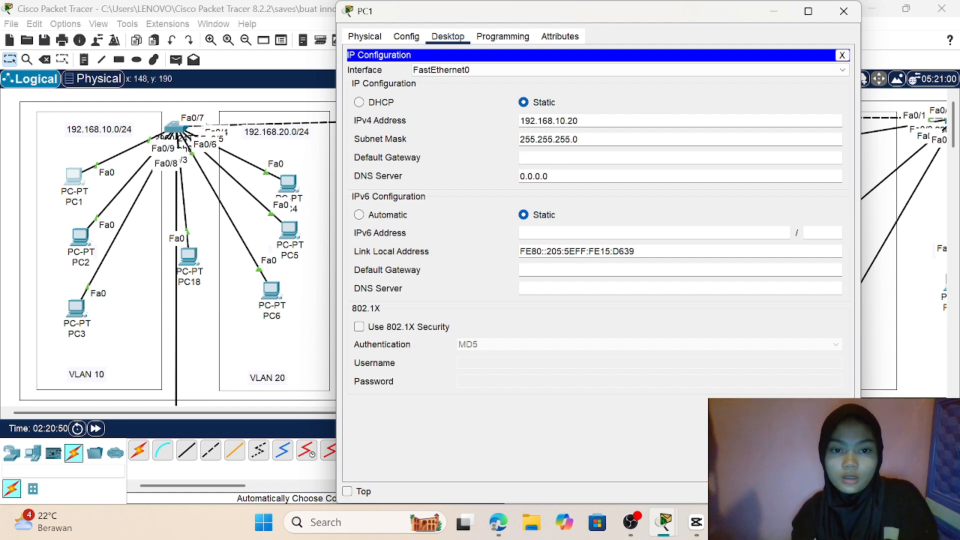
{"action": "left_click", "coordinate": [580, 140]}
{"action": "key", "text": "BackSpace"}
{"action": "key", "text": "BackSpace"}
{"action": "key", "text": "BackSpace"}
{"action": "key", "text": "BackSpace"}
{"action": "key", "text": "BackSpace"}
{"action": "key", "text": "BackSpace"}
{"action": "key", "text": "BackSpace"}
{"action": "key", "text": "BackSpace"}
{"action": "key", "text": "BackSpace"}
{"action": "key", "text": "BackSpace"}
{"action": "key", "text": "BackSpace"}
{"action": "key", "text": "BackSpace"}
{"action": "key", "text": "BackSpace"}
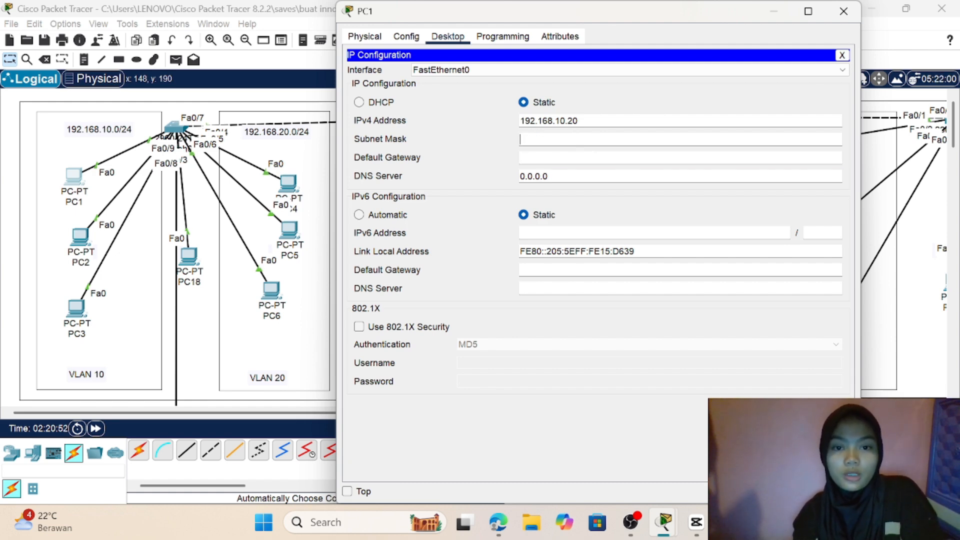
{"action": "left_click", "coordinate": [584, 119]}
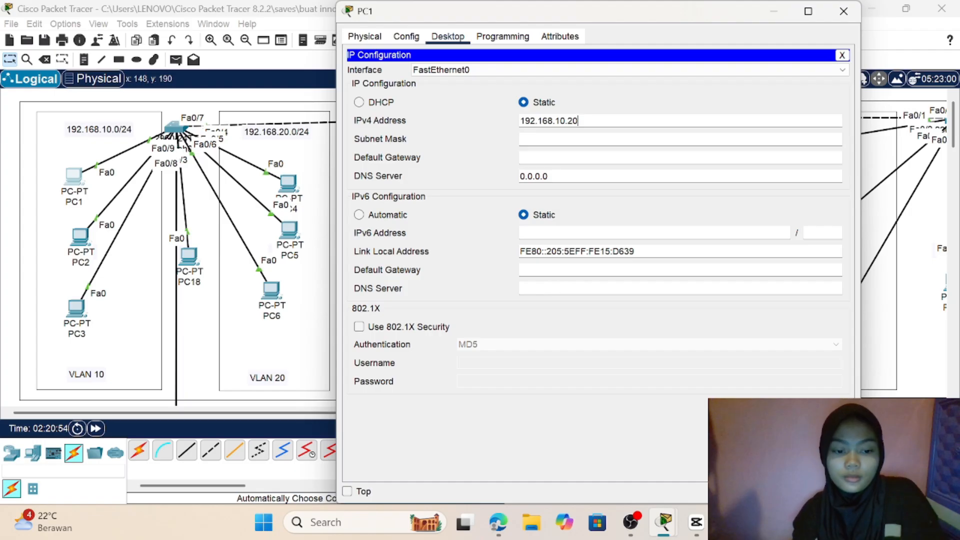
{"action": "key", "text": "BackSpace"}
{"action": "key", "text": "BackSpace"}
{"action": "key", "text": "BackSpace"}
{"action": "key", "text": "BackSpace"}
{"action": "key", "text": "BackSpace"}
{"action": "key", "text": "BackSpace"}
{"action": "key", "text": "BackSpace"}
{"action": "key", "text": "BackSpace"}
{"action": "key", "text": "BackSpace"}
{"action": "key", "text": "BackSpace"}
{"action": "key", "text": "BackSpace"}
{"action": "key", "text": "BackSpace"}
{"action": "key", "text": "BackSpace"}
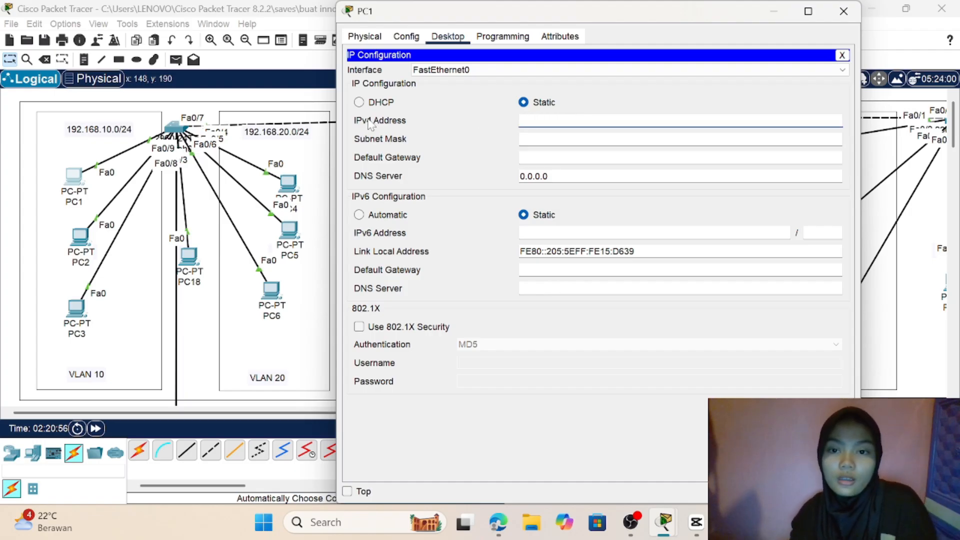
Step: Switch PC1's IPv4 configuration to DHCP and return to the topology
{"action": "left_click", "coordinate": [360, 103]}
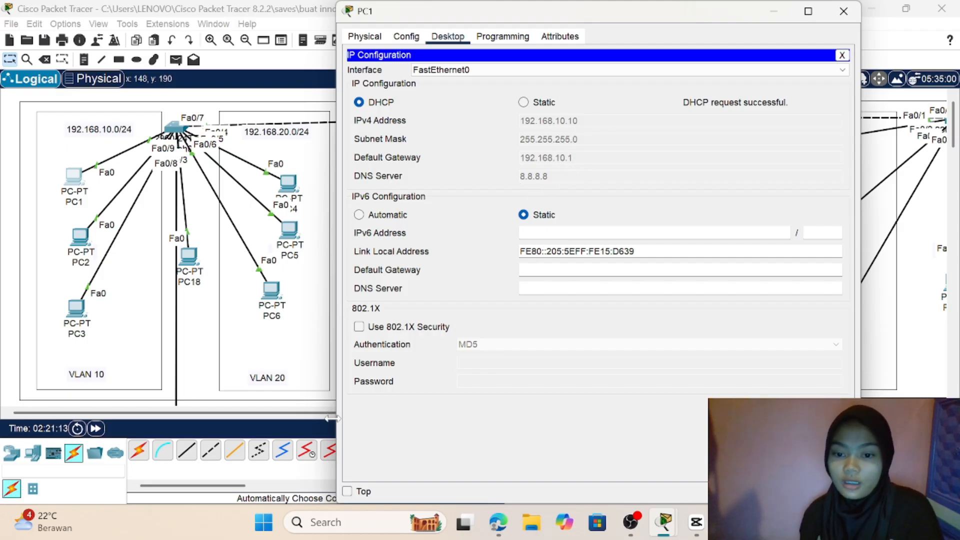
{"action": "left_click_drag", "start_coordinate": [319, 419], "coordinate": [315, 418]}
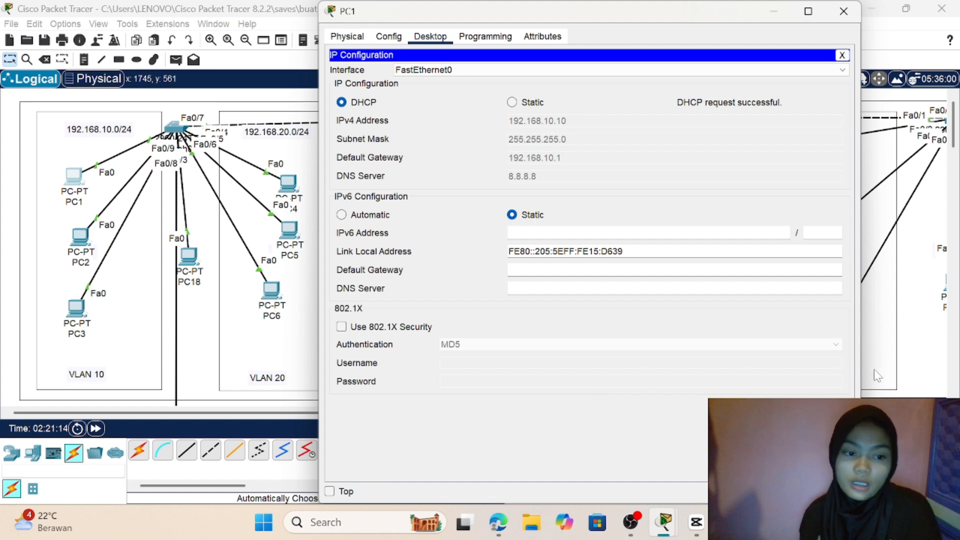
{"action": "left_click", "coordinate": [893, 397]}
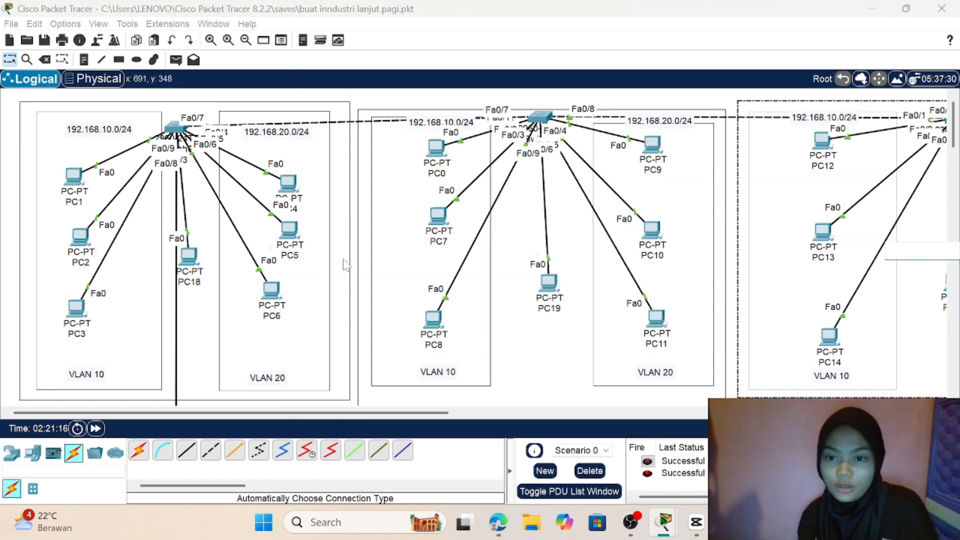
Step: Open the IP configuration of PC4 in VLAN 20 and clear its static IPv4 address
{"action": "left_click", "coordinate": [289, 189]}
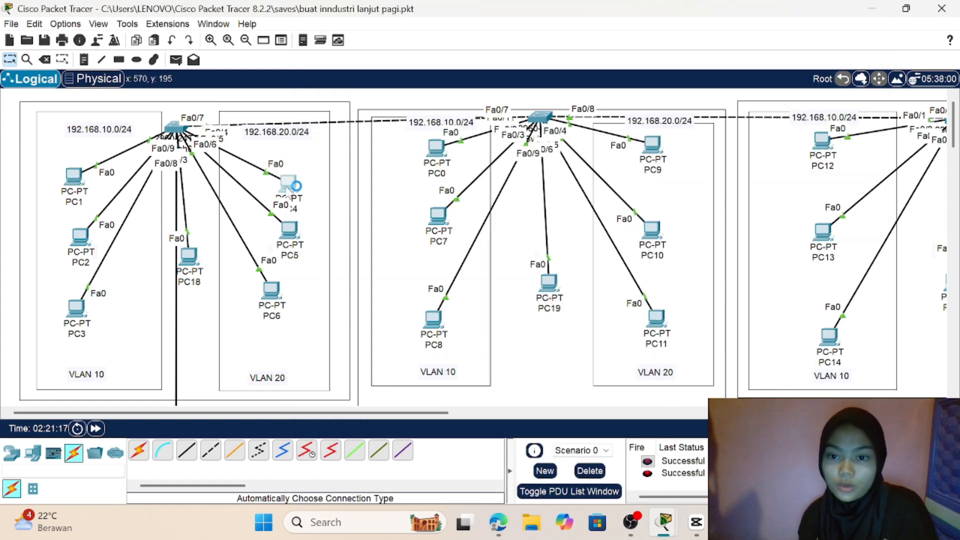
{"action": "left_click", "coordinate": [289, 189]}
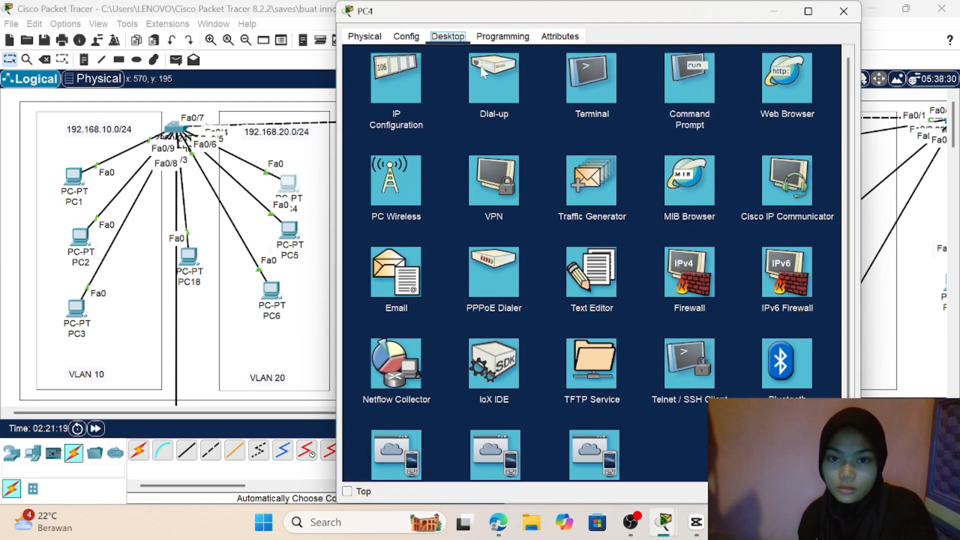
{"action": "left_click", "coordinate": [403, 75]}
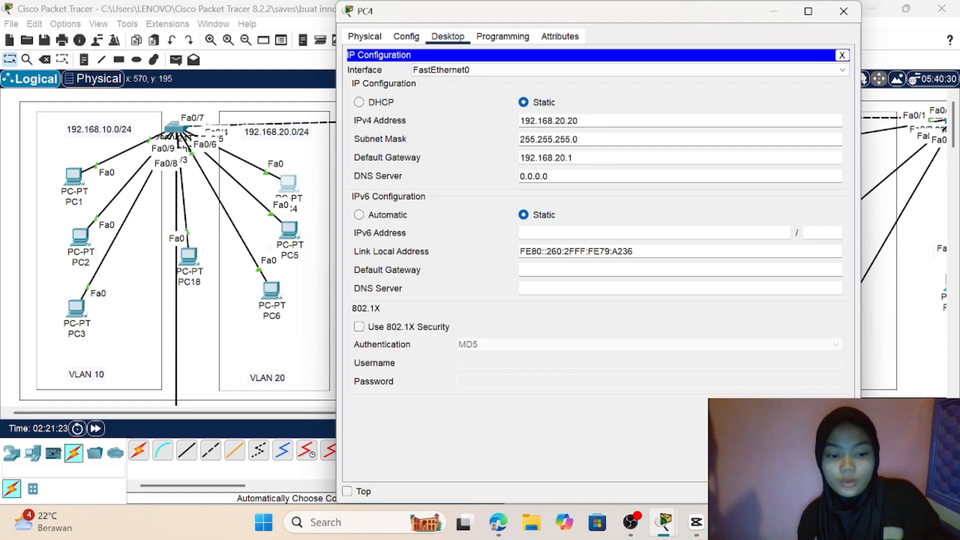
{"action": "key", "text": "BackSpace"}
{"action": "key", "text": "BackSpace"}
{"action": "key", "text": "BackSpace"}
{"action": "key", "text": "BackSpace"}
{"action": "key", "text": "BackSpace"}
{"action": "key", "text": "BackSpace"}
{"action": "key", "text": "BackSpace"}
{"action": "key", "text": "BackSpace"}
{"action": "key", "text": "BackSpace"}
{"action": "key", "text": "BackSpace"}
{"action": "key", "text": "BackSpace"}
{"action": "key", "text": "BackSpace"}
{"action": "key", "text": "BackSpace"}
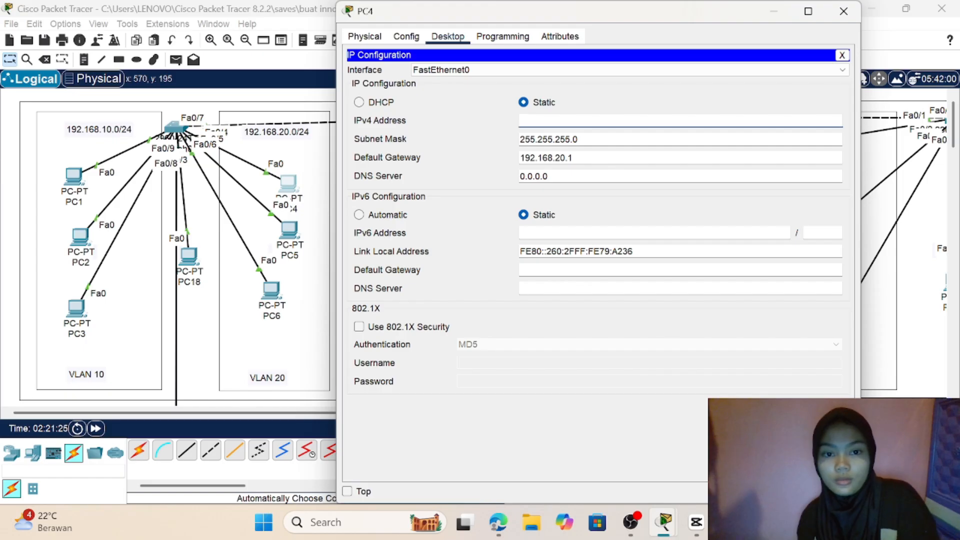
Step: Clear PC4's static default gateway and subnet mask, and switch its IPv4 configuration to DHCP
{"action": "left_click", "coordinate": [573, 158]}
{"action": "key", "text": "BackSpace"}
{"action": "key", "text": "BackSpace"}
{"action": "key", "text": "BackSpace"}
{"action": "key", "text": "BackSpace"}
{"action": "key", "text": "BackSpace"}
{"action": "key", "text": "BackSpace"}
{"action": "key", "text": "BackSpace"}
{"action": "key", "text": "BackSpace"}
{"action": "key", "text": "BackSpace"}
{"action": "key", "text": "BackSpace"}
{"action": "key", "text": "BackSpace"}
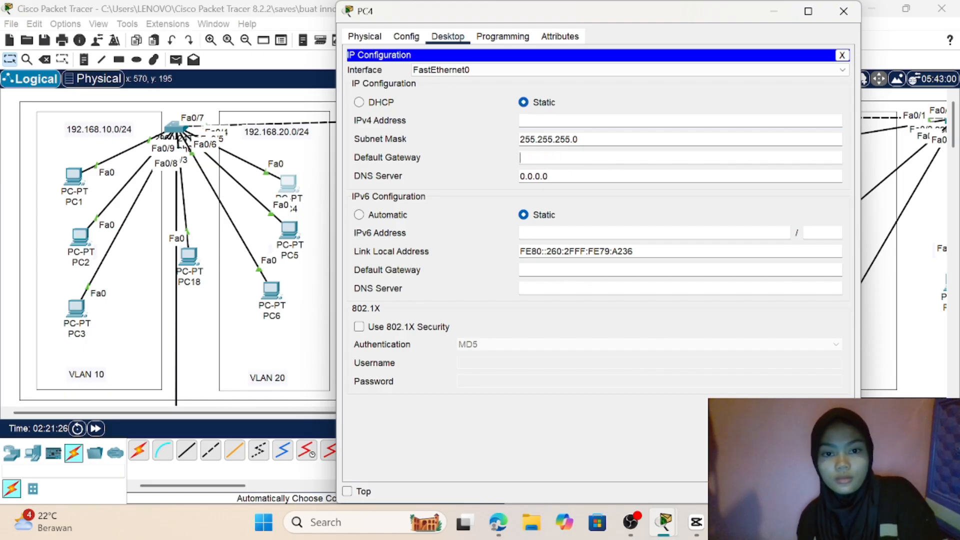
{"action": "left_click", "coordinate": [586, 140]}
{"action": "key", "text": "BackSpace"}
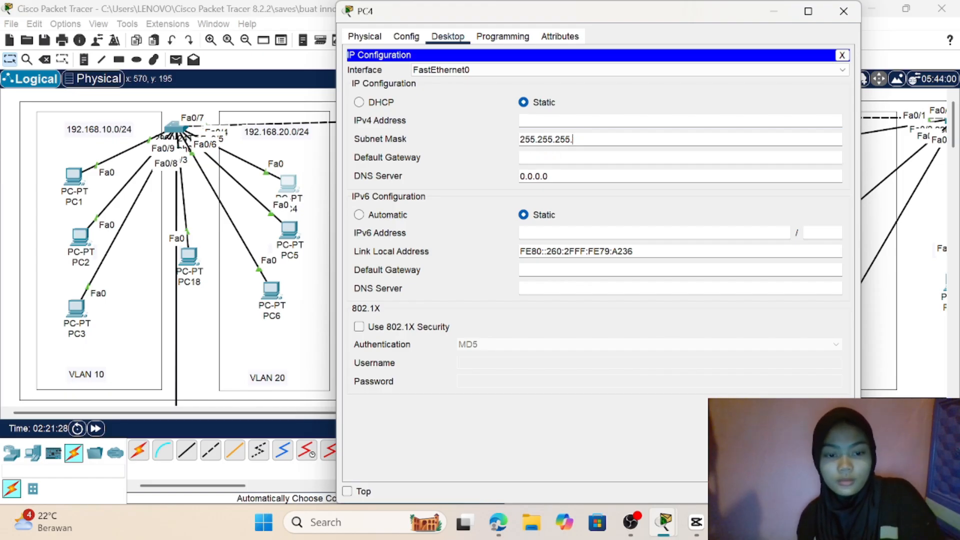
{"action": "key", "text": "BackSpace"}
{"action": "key", "text": "BackSpace"}
{"action": "key", "text": "BackSpace"}
{"action": "key", "text": "BackSpace"}
{"action": "key", "text": "BackSpace"}
{"action": "key", "text": "BackSpace"}
{"action": "key", "text": "BackSpace"}
{"action": "key", "text": "BackSpace"}
{"action": "key", "text": "BackSpace"}
{"action": "key", "text": "BackSpace"}
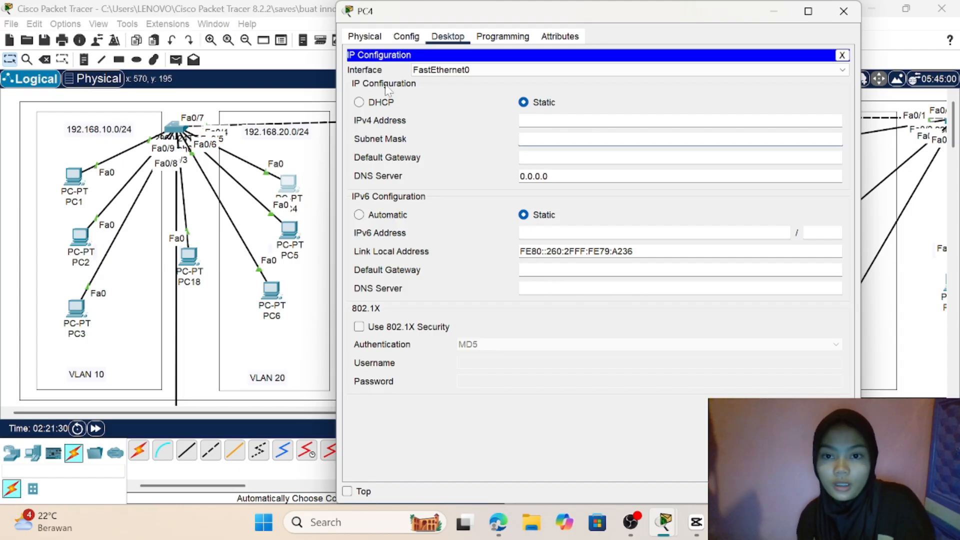
{"action": "left_click", "coordinate": [359, 102]}
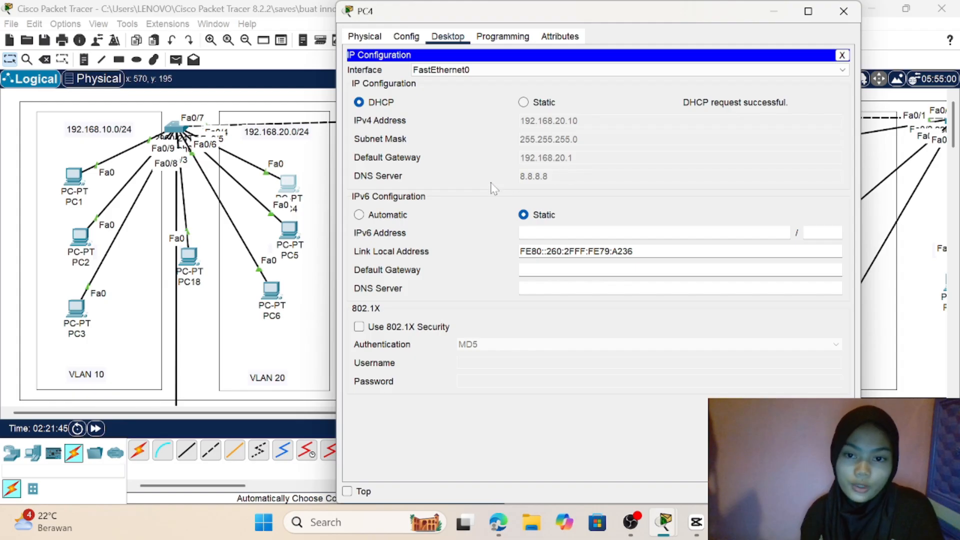
{"action": "left_click", "coordinate": [883, 393]}
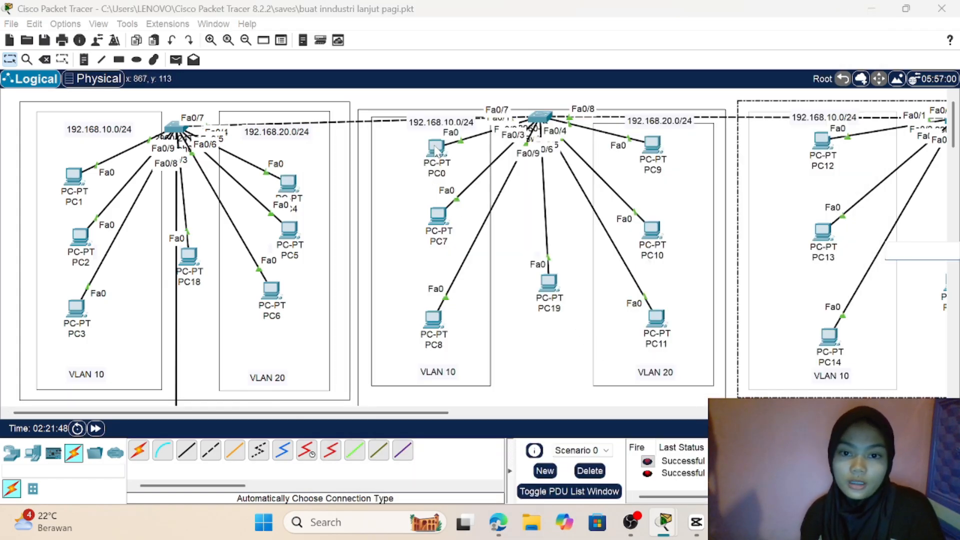
Step: Open the IP configuration of PC0 in the second group's VLAN 10 and clear its subnet mask
{"action": "left_click", "coordinate": [435, 145]}
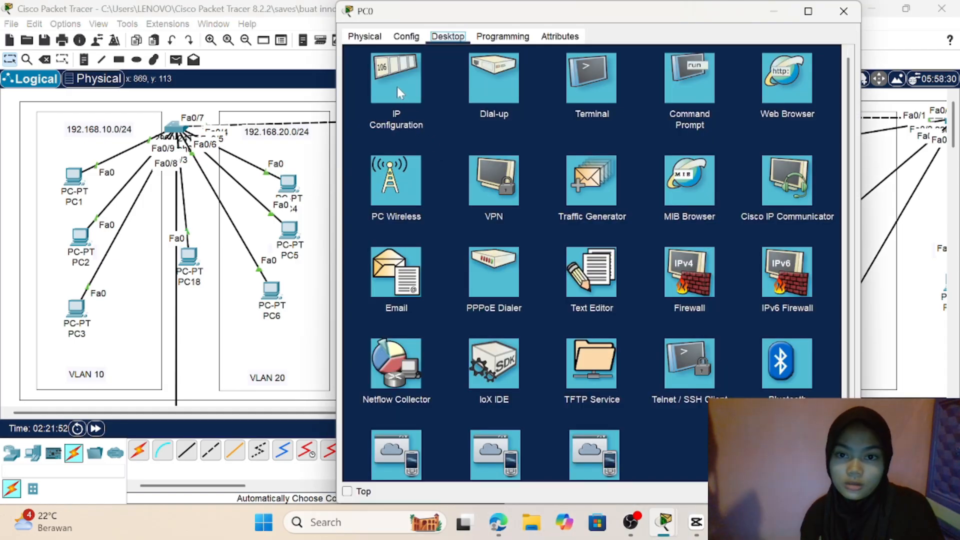
{"action": "left_click", "coordinate": [397, 86]}
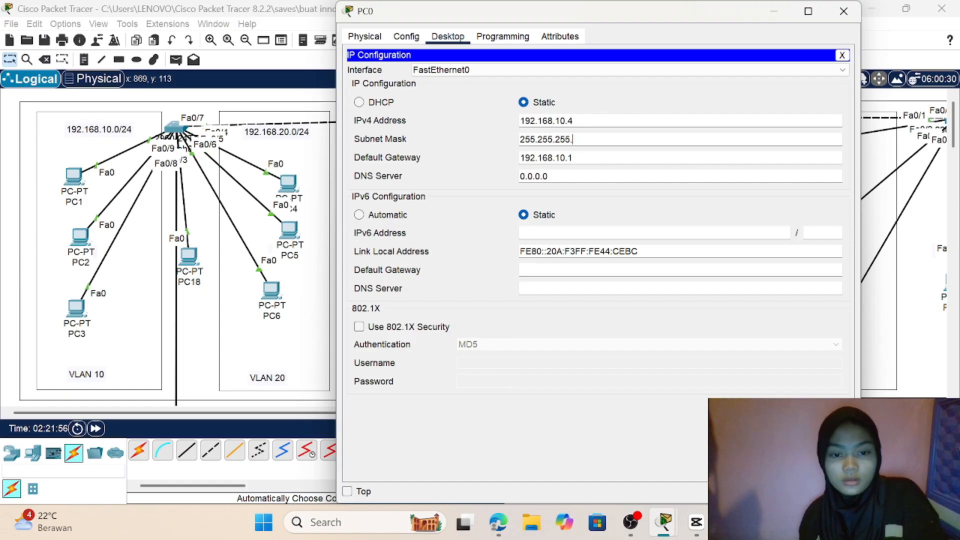
{"action": "key", "text": "BackSpace"}
{"action": "key", "text": "BackSpace"}
{"action": "key", "text": "BackSpace"}
{"action": "key", "text": "BackSpace"}
{"action": "key", "text": "BackSpace"}
{"action": "key", "text": "BackSpace"}
{"action": "key", "text": "BackSpace"}
{"action": "key", "text": "BackSpace"}
{"action": "key", "text": "BackSpace"}
{"action": "key", "text": "BackSpace"}
{"action": "key", "text": "BackSpace"}
{"action": "key", "text": "BackSpace"}
Step: Clear PC0's static default gateway and IPv4 address
{"action": "left_click", "coordinate": [573, 158]}
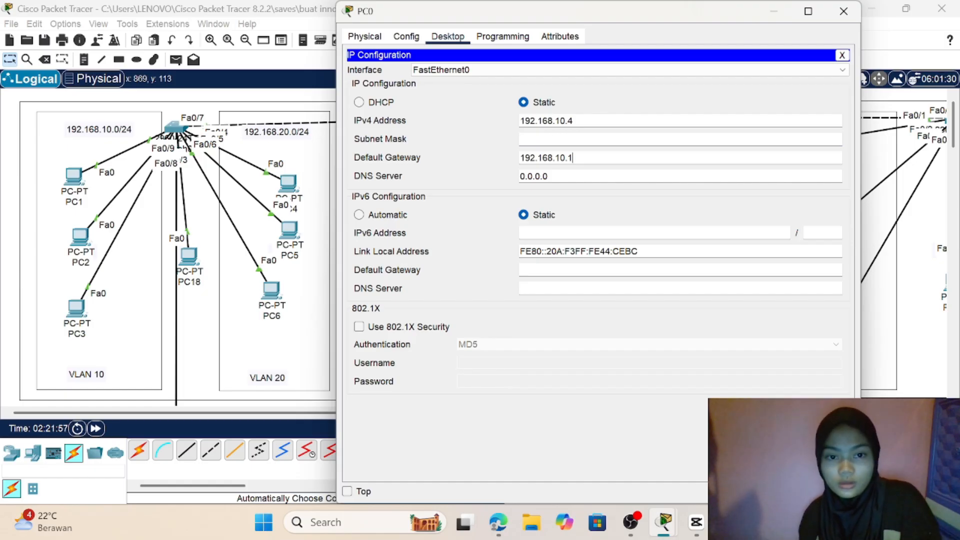
{"action": "key", "text": "BackSpace"}
{"action": "key", "text": "BackSpace"}
{"action": "key", "text": "BackSpace"}
{"action": "key", "text": "BackSpace"}
{"action": "key", "text": "BackSpace"}
{"action": "key", "text": "BackSpace"}
{"action": "key", "text": "BackSpace"}
{"action": "key", "text": "BackSpace"}
{"action": "key", "text": "BackSpace"}
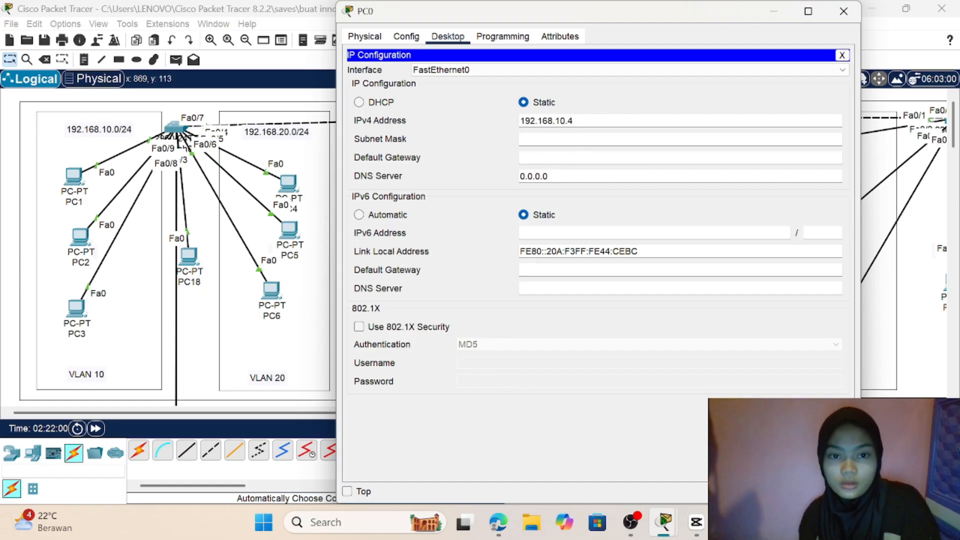
{"action": "key", "text": "BackSpace"}
{"action": "key", "text": "BackSpace"}
{"action": "key", "text": "BackSpace"}
{"action": "key", "text": "BackSpace"}
{"action": "key", "text": "BackSpace"}
{"action": "key", "text": "BackSpace"}
{"action": "key", "text": "BackSpace"}
{"action": "key", "text": "BackSpace"}
{"action": "key", "text": "BackSpace"}
{"action": "key", "text": "BackSpace"}
{"action": "key", "text": "BackSpace"}
{"action": "key", "text": "BackSpace"}
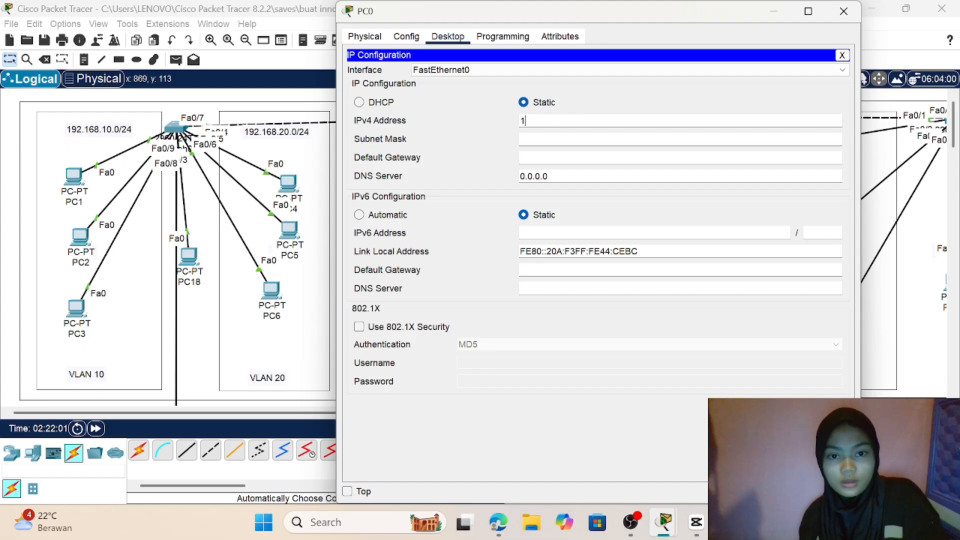
Step: Switch PC0's IPv4 configuration to DHCP and return to the topology
{"action": "left_click", "coordinate": [359, 103]}
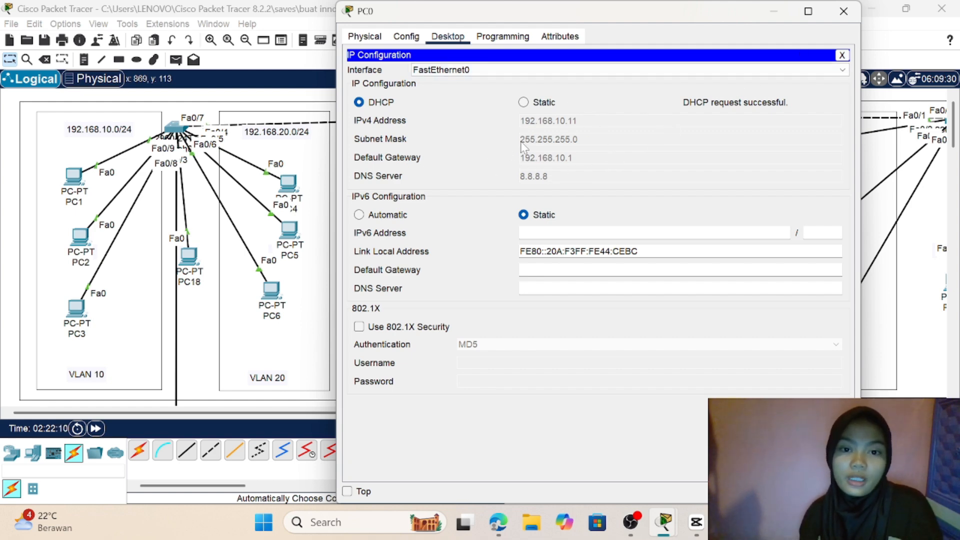
{"action": "left_click", "coordinate": [843, 11]}
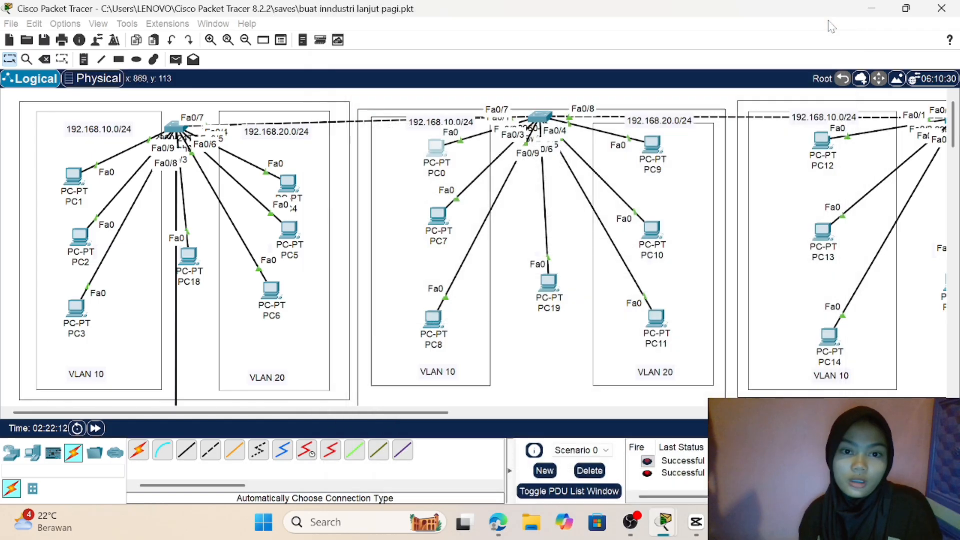
{"action": "scroll", "coordinate": [523, 216], "scroll_direction": "down", "scroll_amount": 3}
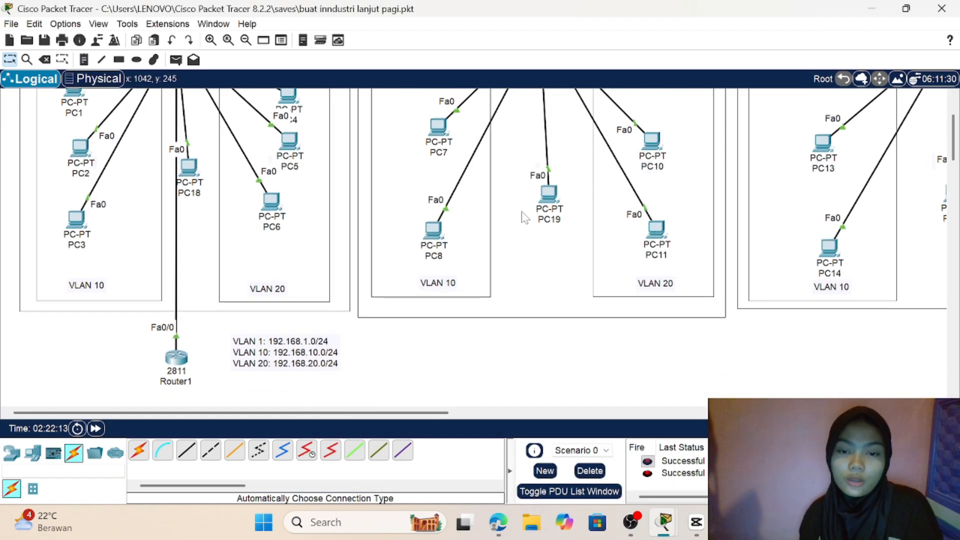
{"action": "scroll", "coordinate": [523, 216], "scroll_direction": "up", "scroll_amount": 3}
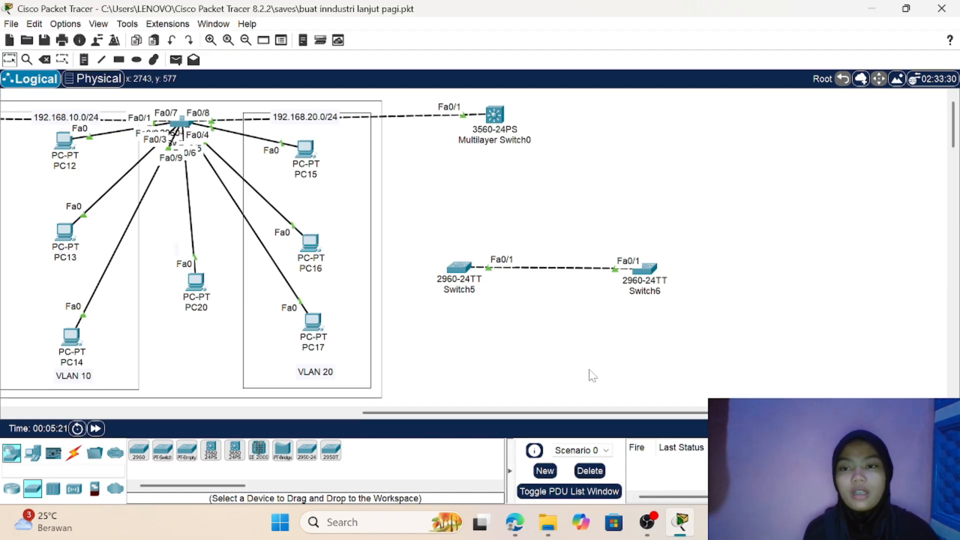
Step: Add the note "sw layer 2 & sw layer 3" in the empty area between Multilayer Switch0 and Switch5
{"action": "left_click", "coordinate": [85, 60]}
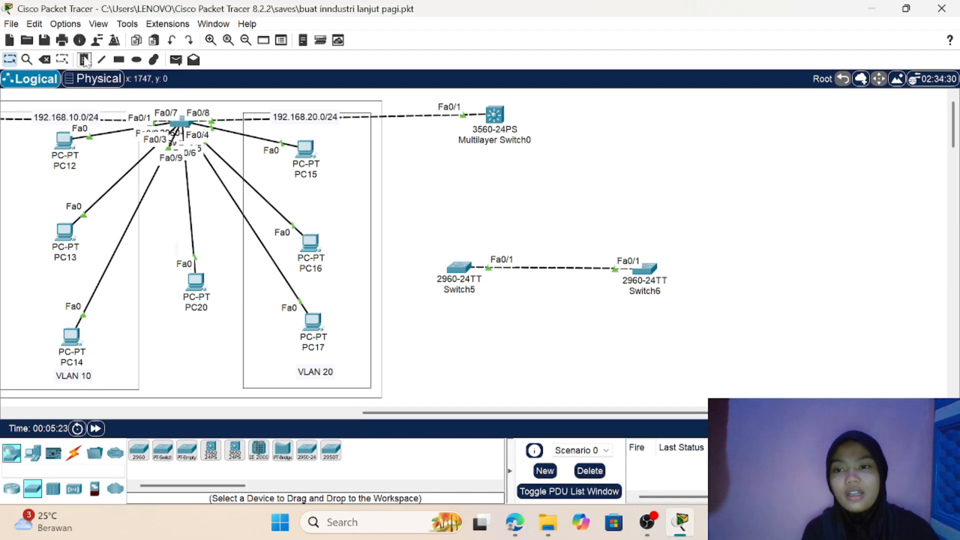
{"action": "left_click", "coordinate": [400, 190]}
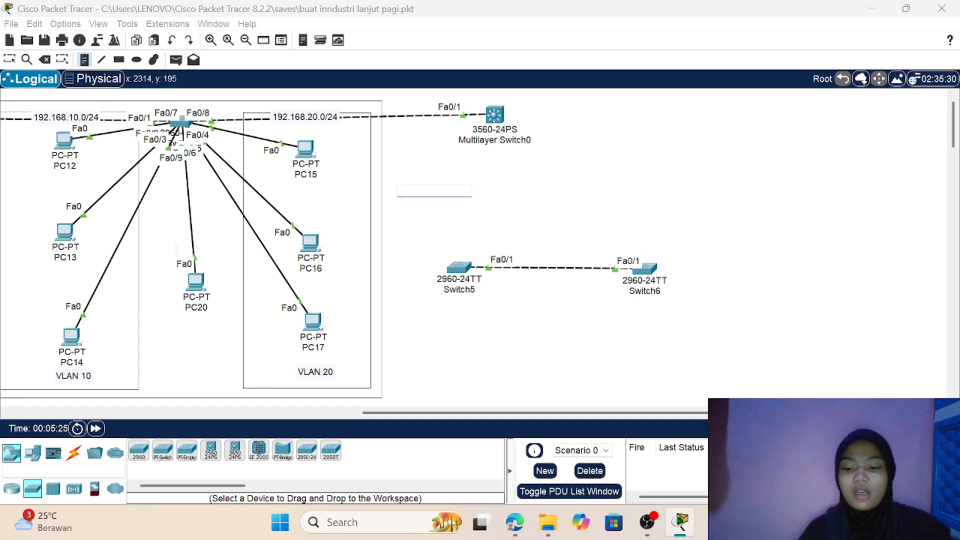
{"action": "type", "text": "sw layer"}
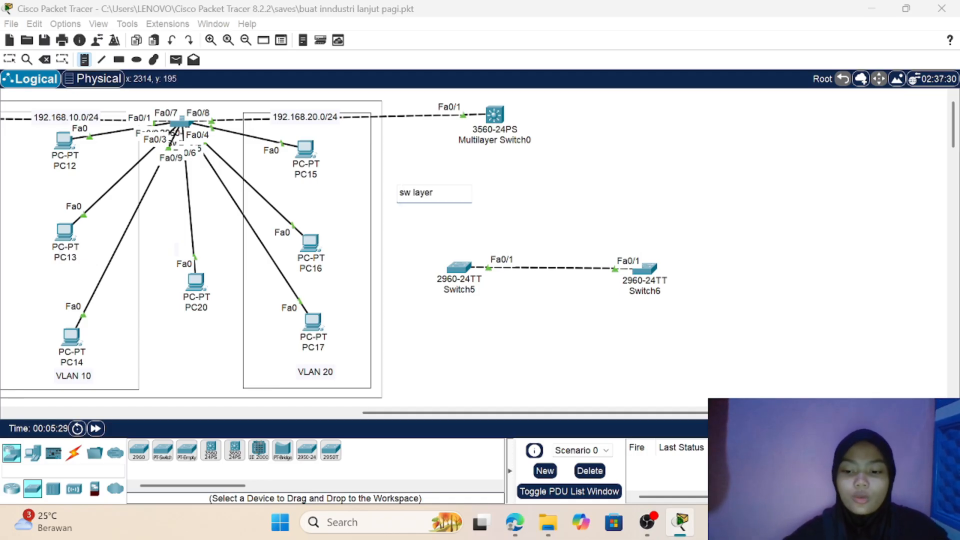
{"action": "type", "text": " 2"}
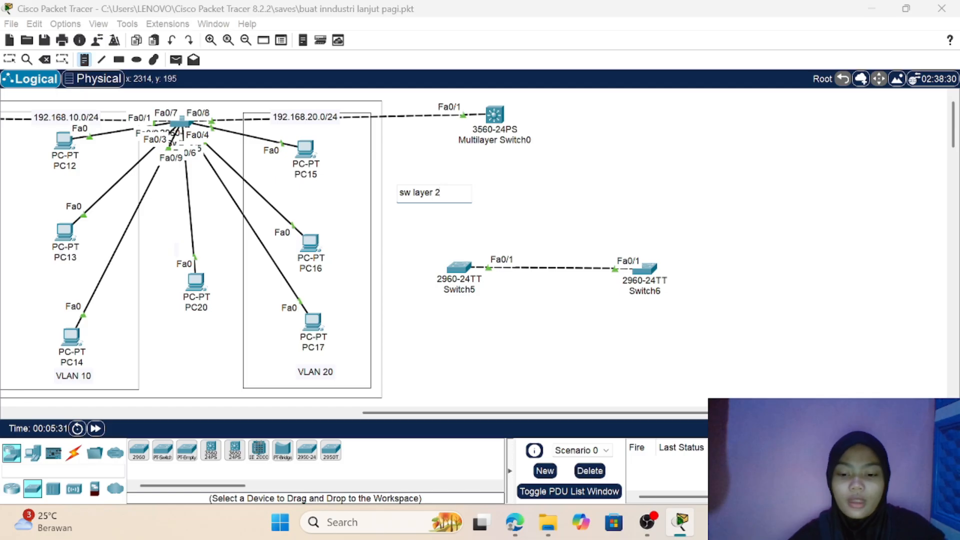
{"action": "key", "text": "Return"}
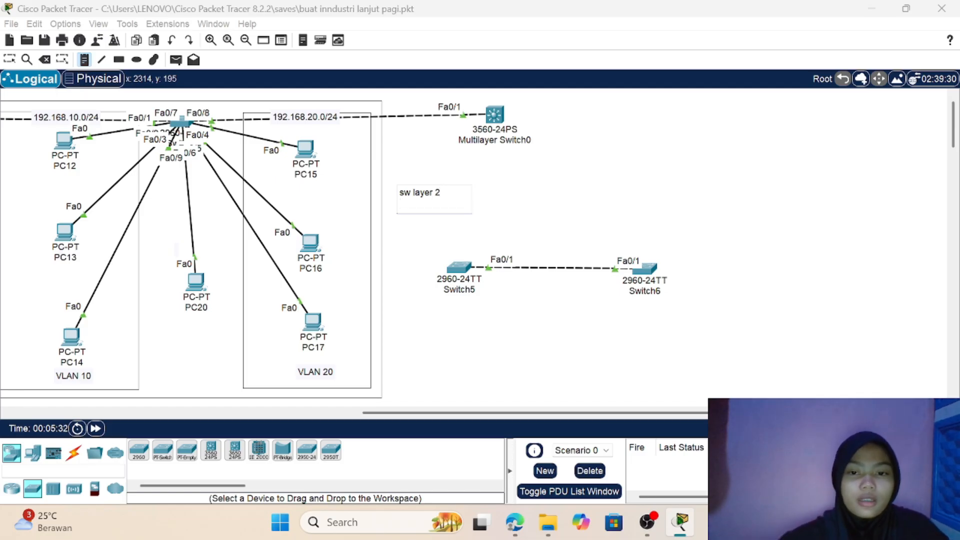
{"action": "key", "text": "BackSpace"}
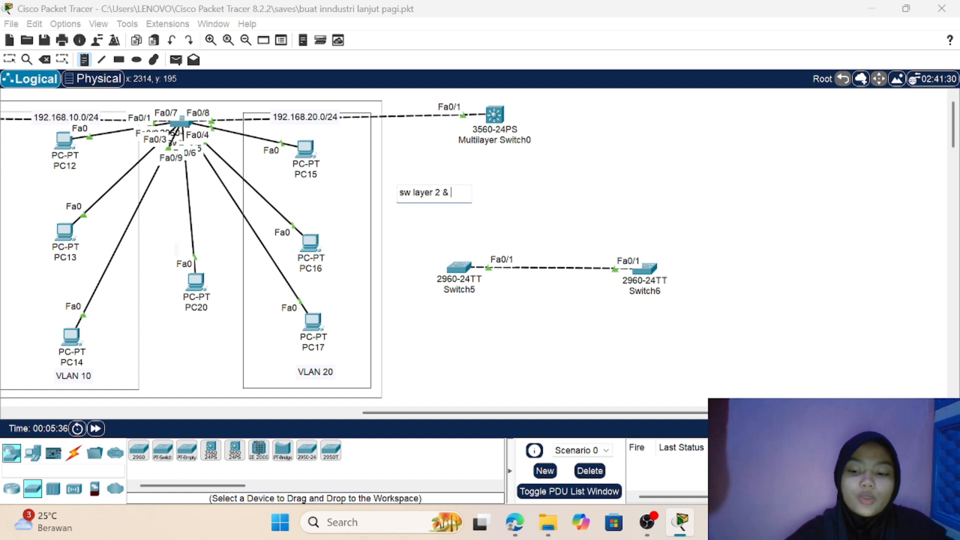
{"action": "type", "text": "& sw layer 3"}
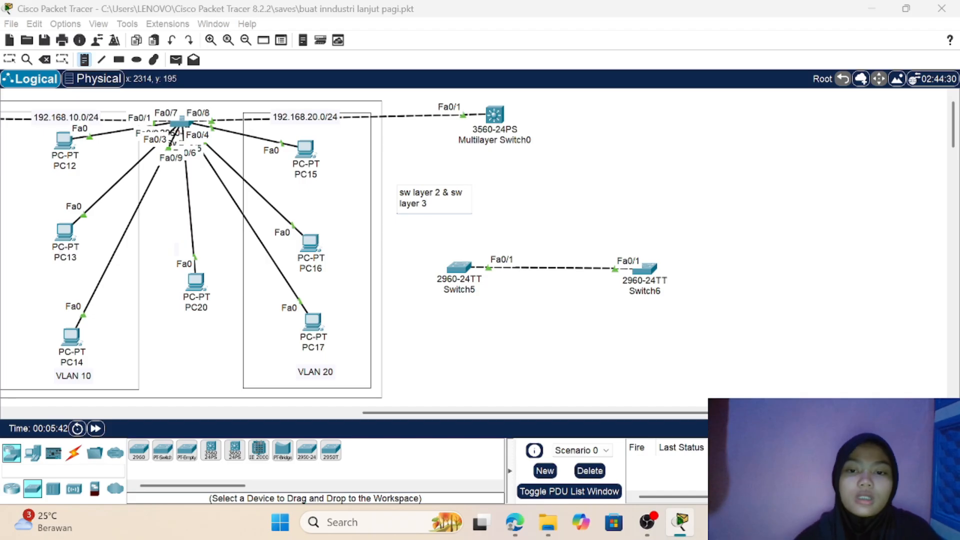
{"action": "left_click", "coordinate": [16, 58]}
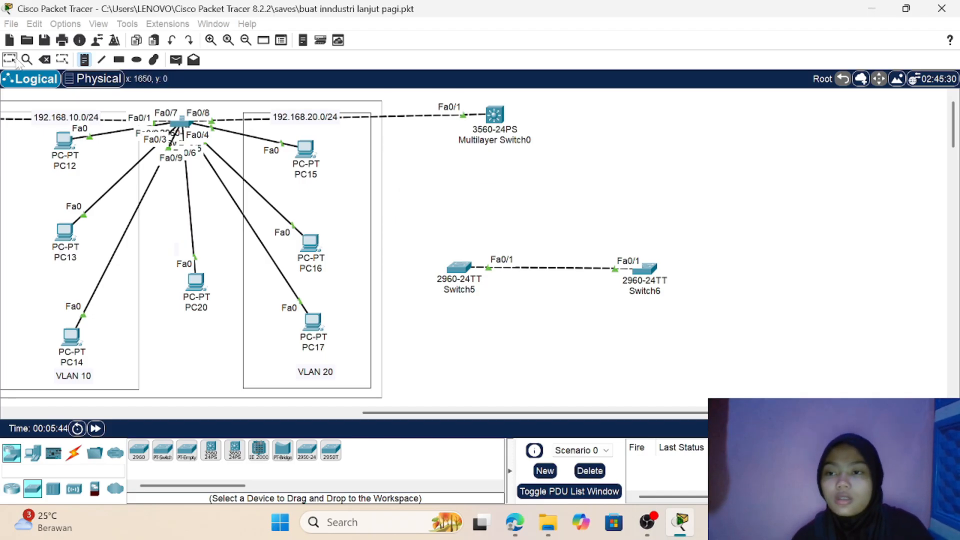
Step: Shift the outer rectangle around the PC12 to PC17 group, its access switch and Multilayer Switch0 slightly
{"action": "mouse_move", "coordinate": [123, 101]}
{"action": "left_mouse_down"}
{"action": "mouse_move", "coordinate": [527, 222]}
{"action": "mouse_move", "coordinate": [265, 125]}
{"action": "mouse_move", "coordinate": [133, 107]}
{"action": "left_mouse_up"}
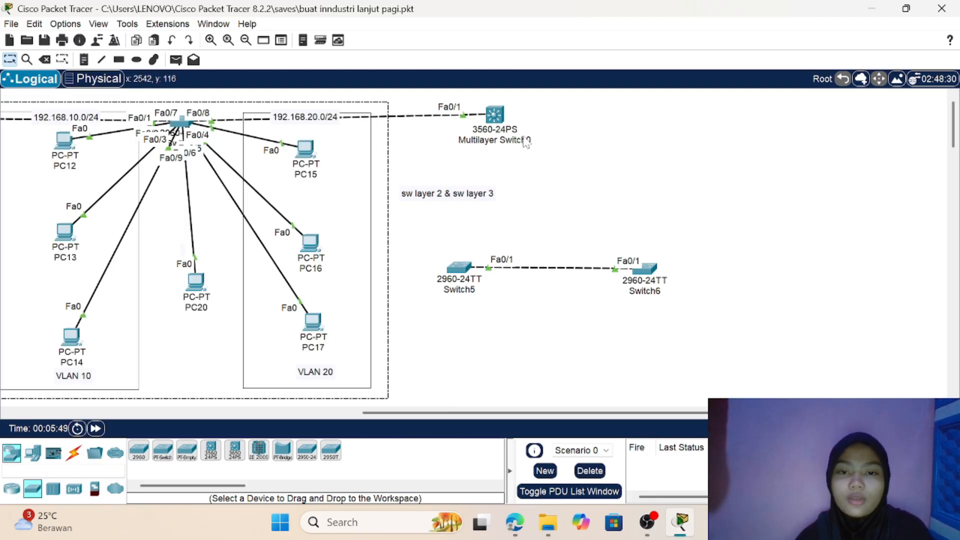
{"action": "left_click_drag", "start_coordinate": [579, 111], "coordinate": [522, 207]}
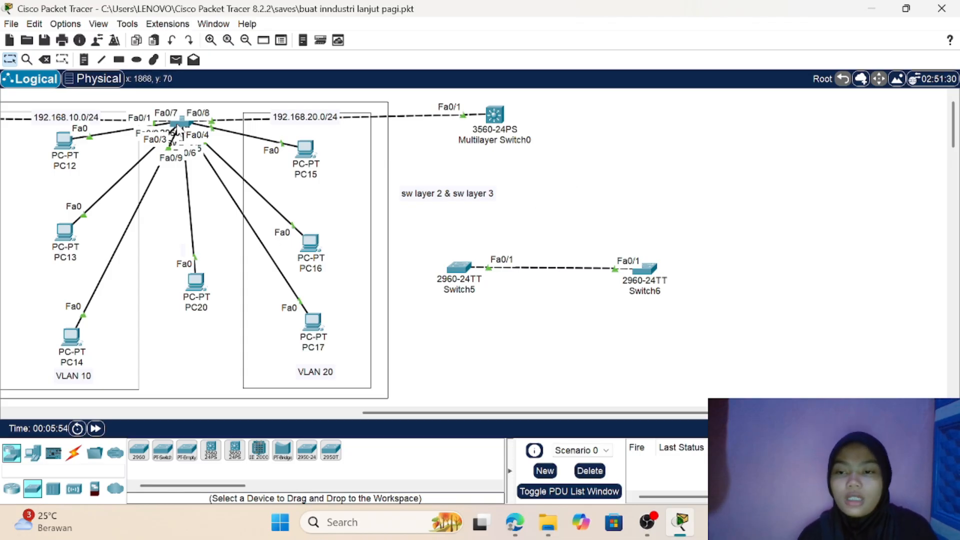
{"action": "left_click_drag", "start_coordinate": [176, 129], "coordinate": [173, 127]}
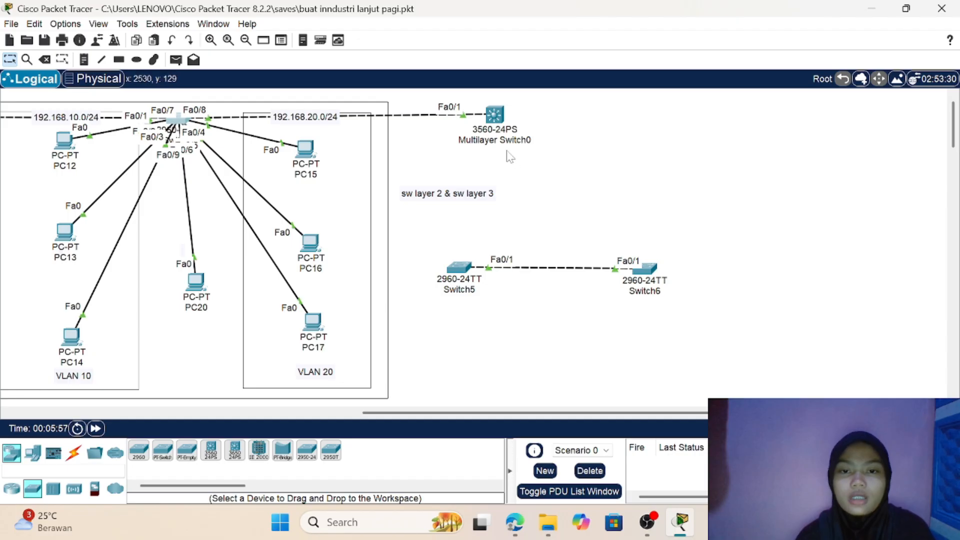
{"action": "mouse_move", "coordinate": [500, 119]}
{"action": "left_mouse_down"}
{"action": "mouse_move", "coordinate": [493, 136]}
{"action": "mouse_move", "coordinate": [495, 119]}
{"action": "left_mouse_up"}
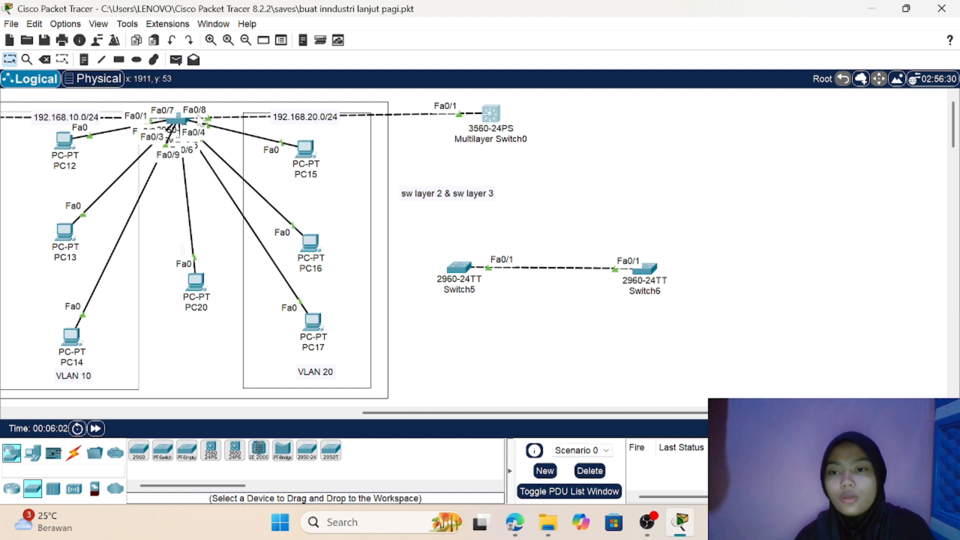
Step: Place the note 2960 beside the third group's access switch and the note 3560 beside Multilayer Switch0
{"action": "left_click", "coordinate": [85, 60]}
{"action": "left_click", "coordinate": [212, 106]}
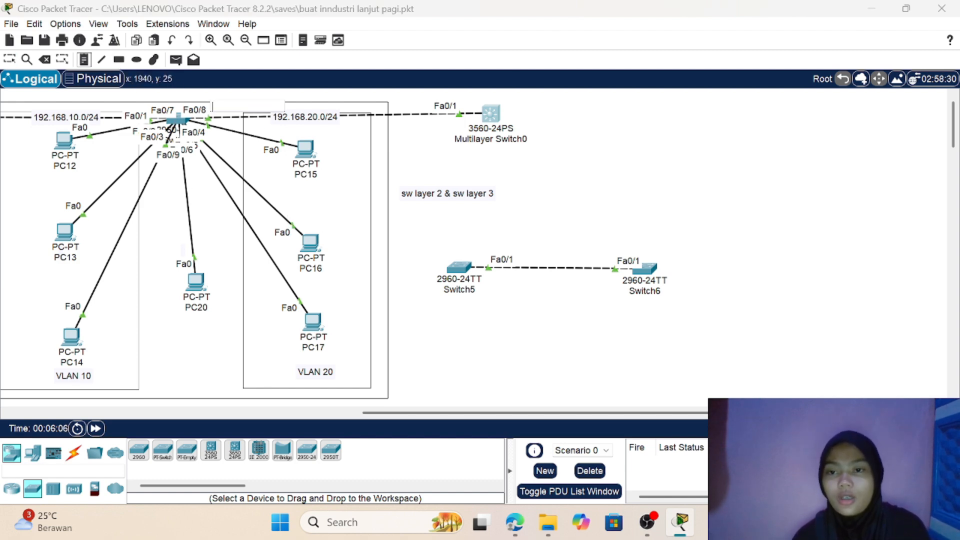
{"action": "type", "text": "2960"}
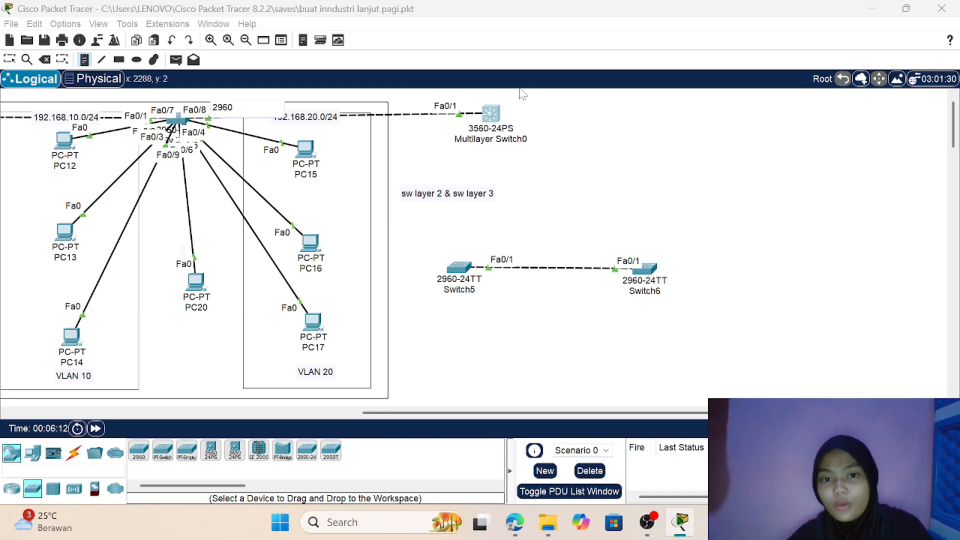
{"action": "left_click", "coordinate": [523, 106]}
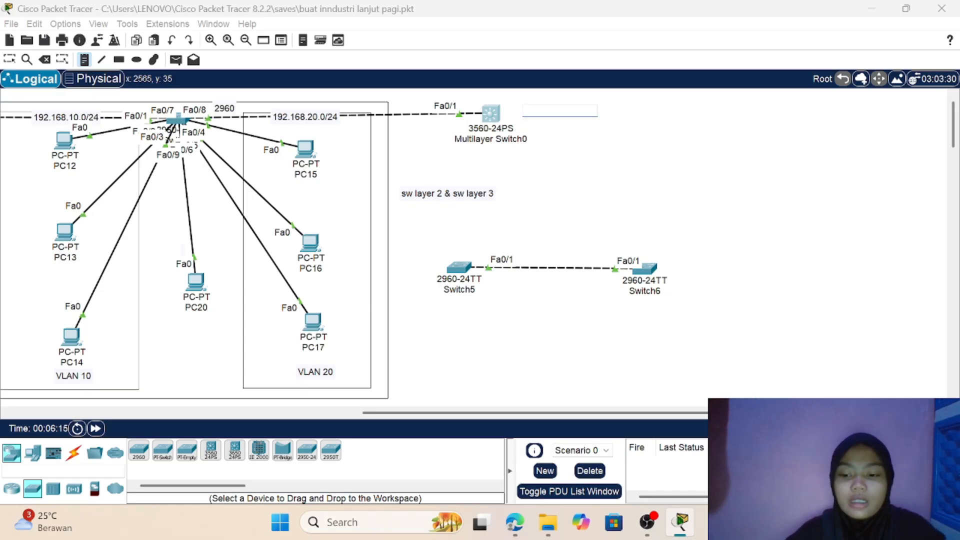
{"action": "type", "text": "3560"}
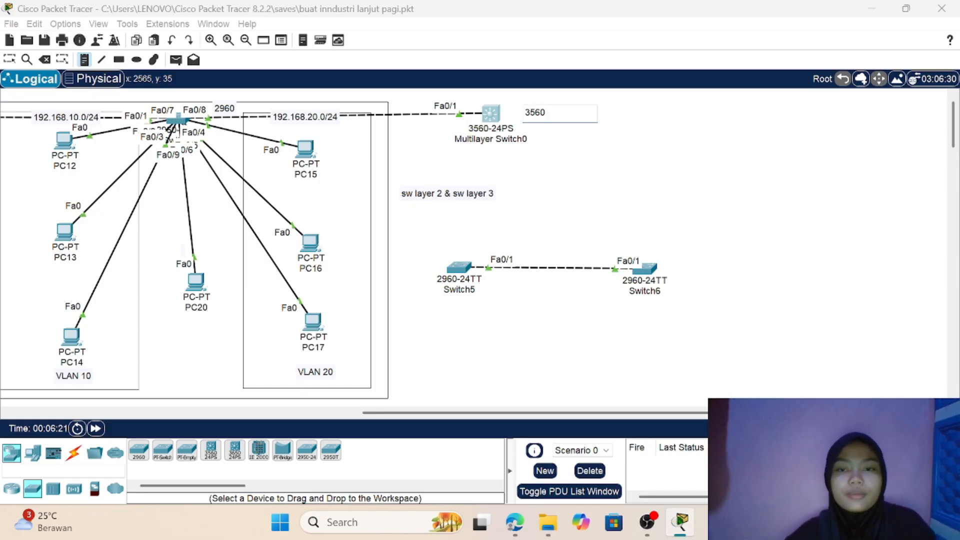
{"action": "left_click", "coordinate": [9, 60]}
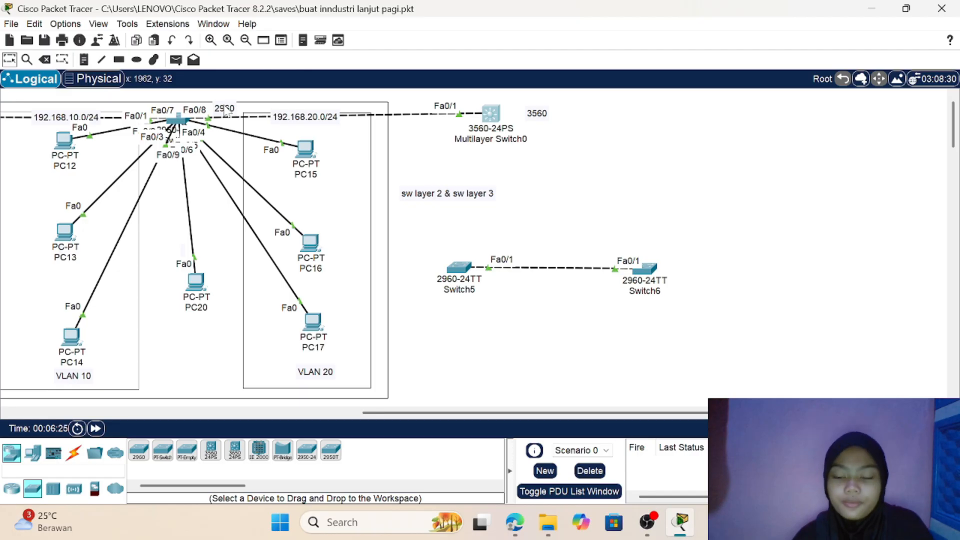
Step: Move the note 2960 just above the third group's access switch and the note 3560 above the link leading to Multilayer Switch0
{"action": "left_click_drag", "start_coordinate": [225, 111], "coordinate": [220, 103]}
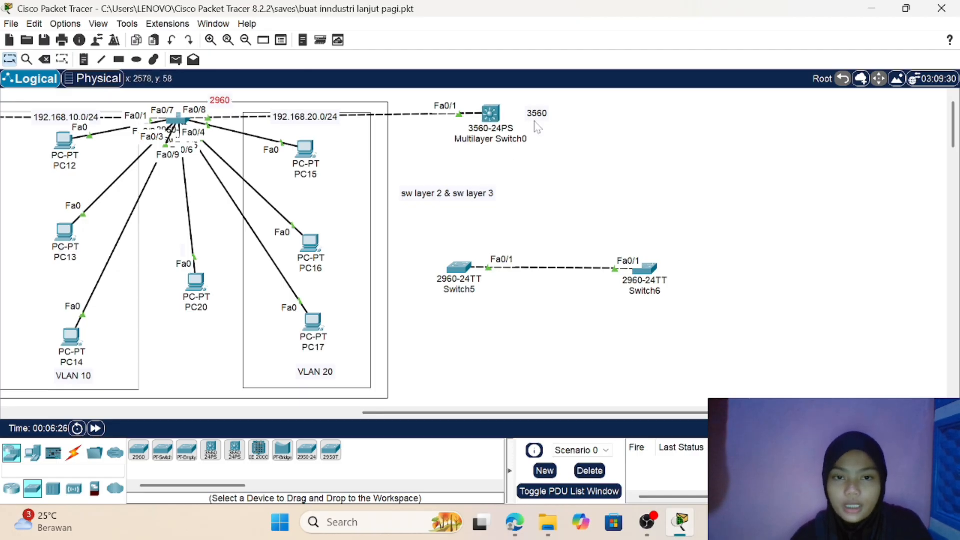
{"action": "mouse_move", "coordinate": [548, 115]}
{"action": "left_mouse_down"}
{"action": "mouse_move", "coordinate": [269, 87]}
{"action": "mouse_move", "coordinate": [218, 99]}
{"action": "mouse_move", "coordinate": [399, 149]}
{"action": "mouse_move", "coordinate": [227, 90]}
{"action": "mouse_move", "coordinate": [711, 203]}
{"action": "left_mouse_up"}
{"action": "left_click", "coordinate": [711, 202]}
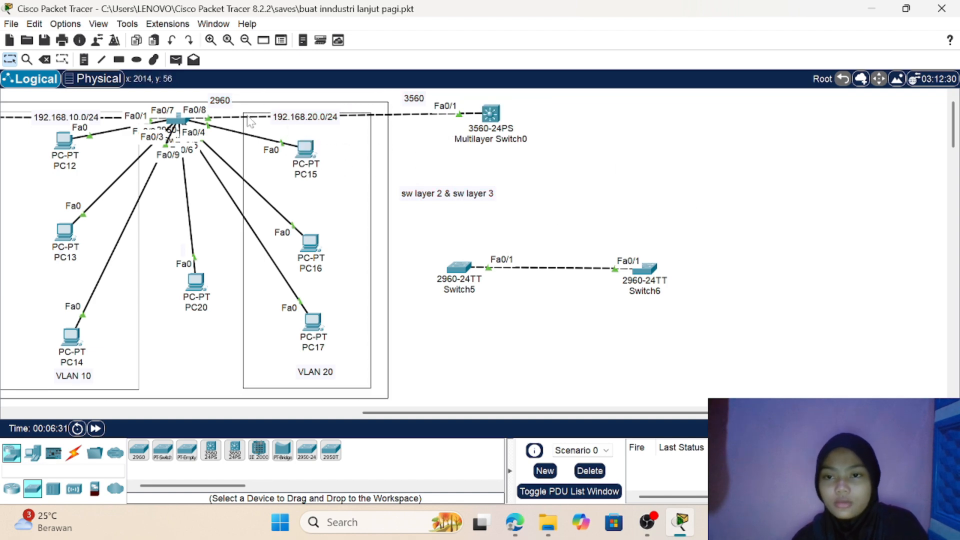
{"action": "left_click", "coordinate": [218, 100]}
{"action": "left_click", "coordinate": [218, 100]}
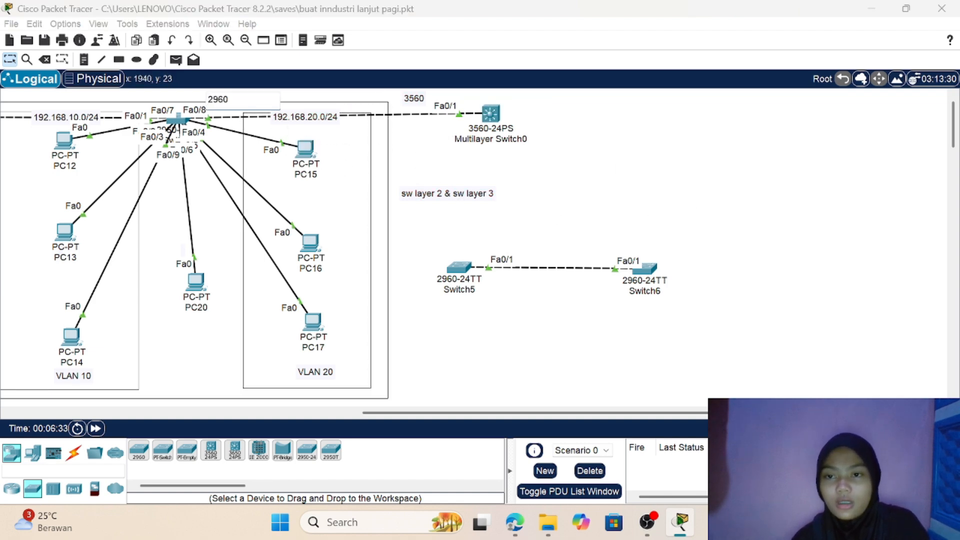
{"action": "double_click", "coordinate": [218, 100]}
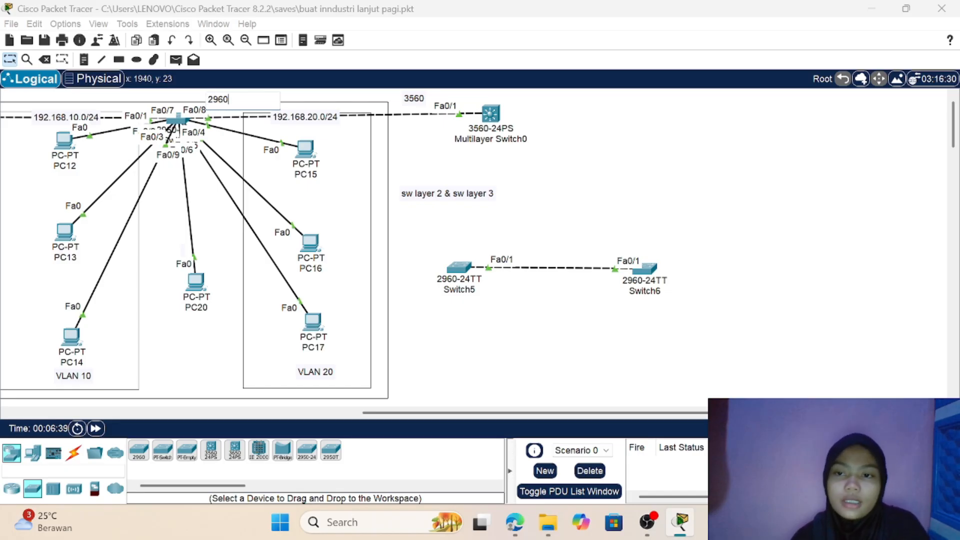
{"action": "left_click", "coordinate": [526, 131]}
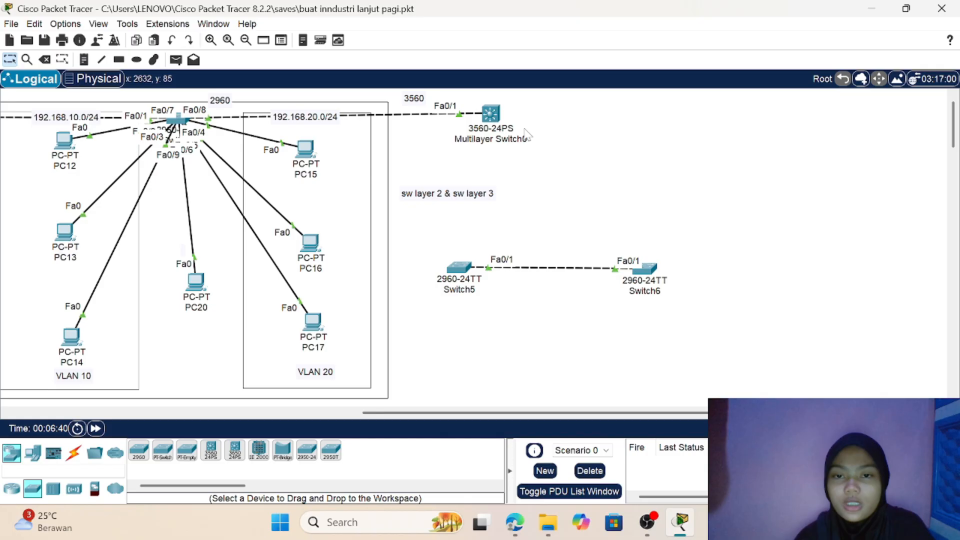
{"action": "double_click", "coordinate": [415, 103]}
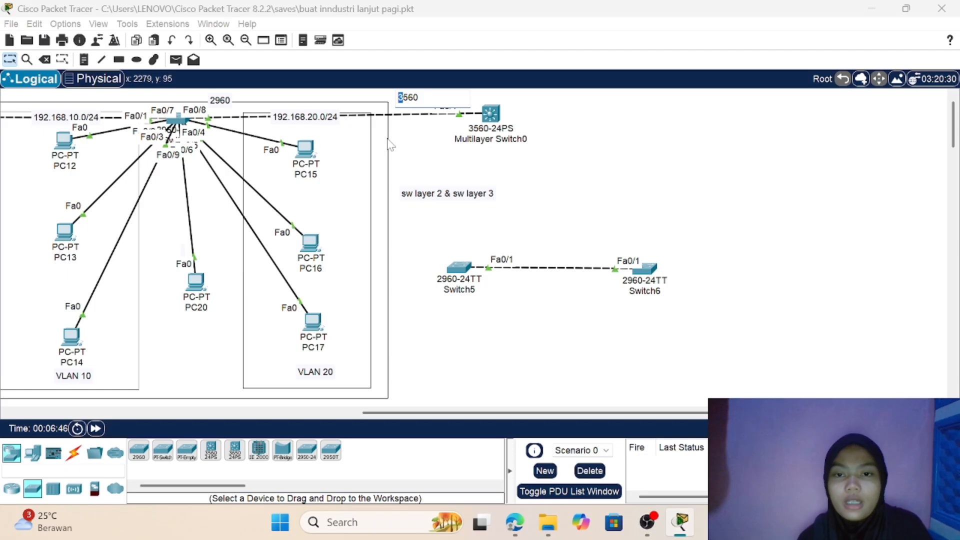
{"action": "left_click", "coordinate": [600, 147]}
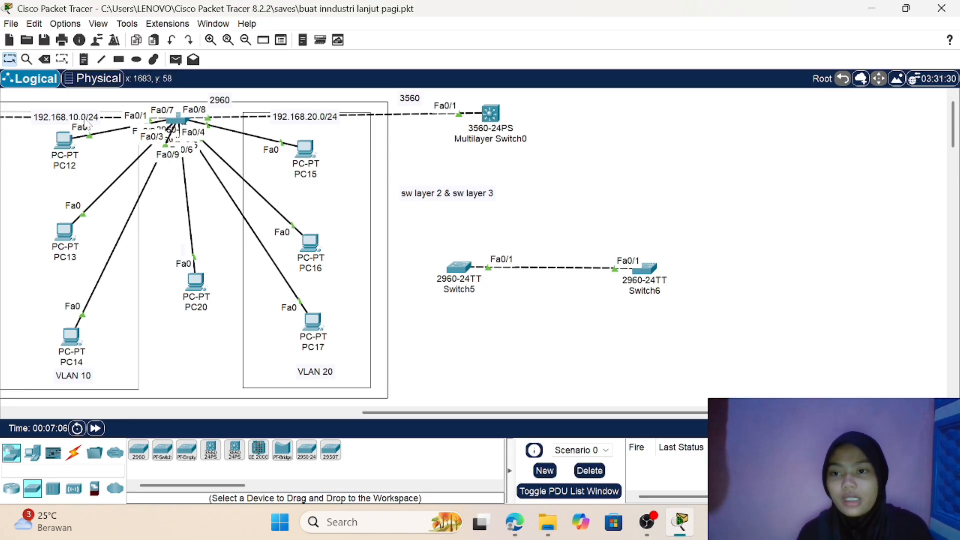
Step: Reposition the 192.168.10.0/24 note beside PC12 and shift the VLAN 10 label slightly beneath PC14
{"action": "left_click_drag", "start_coordinate": [82, 120], "coordinate": [53, 127]}
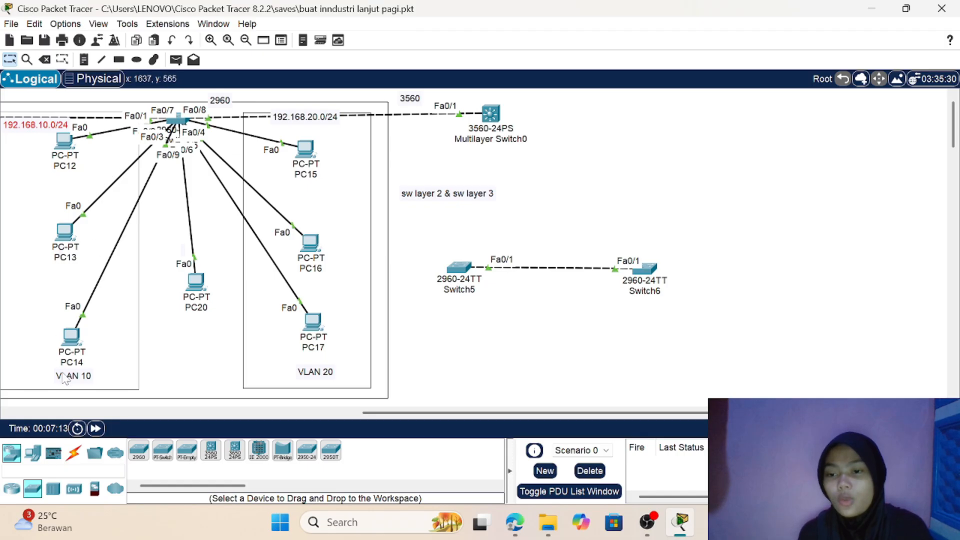
{"action": "mouse_move", "coordinate": [72, 381]}
{"action": "left_mouse_down"}
{"action": "mouse_move", "coordinate": [101, 353]}
{"action": "mouse_move", "coordinate": [72, 375]}
{"action": "mouse_move", "coordinate": [79, 387]}
{"action": "left_mouse_up"}
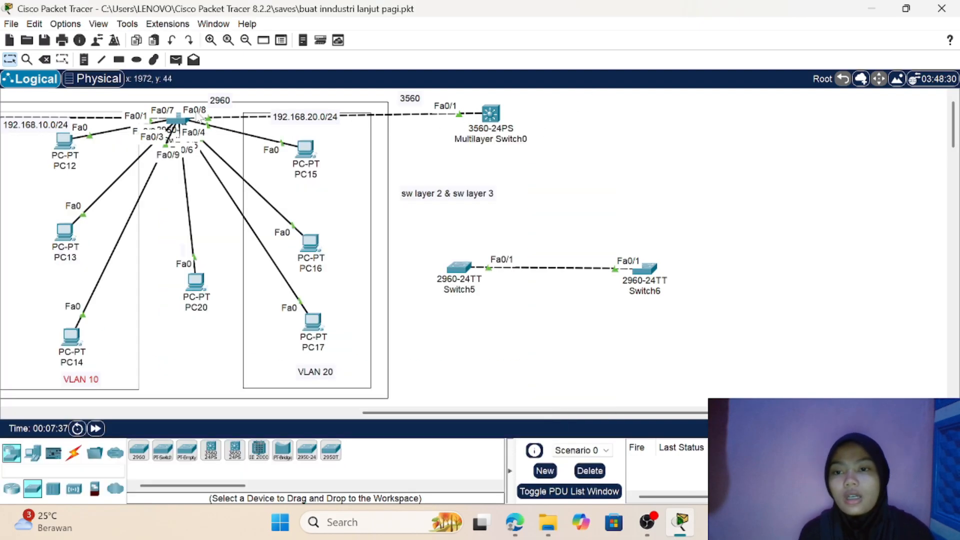
{"action": "mouse_move", "coordinate": [183, 126]}
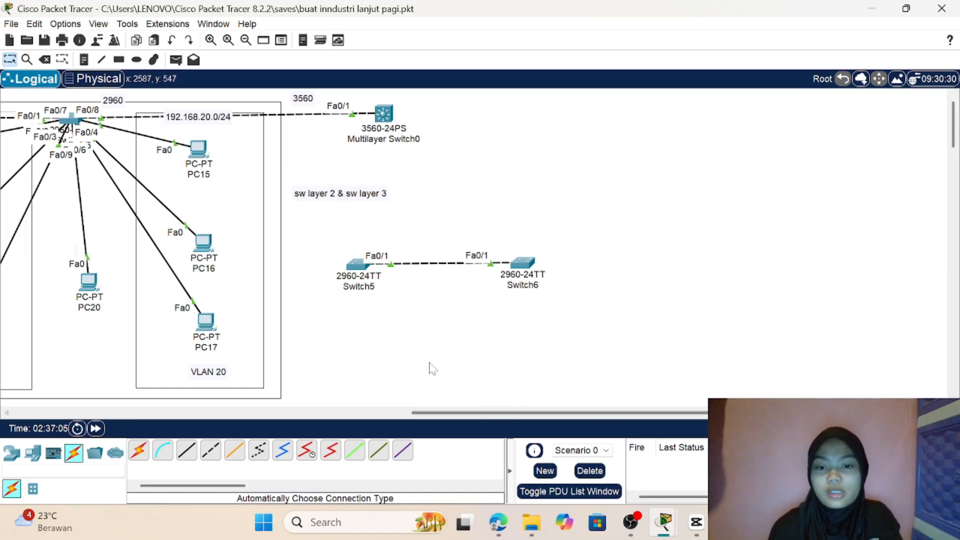
Step: Delete the linked switches Switch5 and Switch6 from the topology and return to selection mode
{"action": "left_click", "coordinate": [44, 59]}
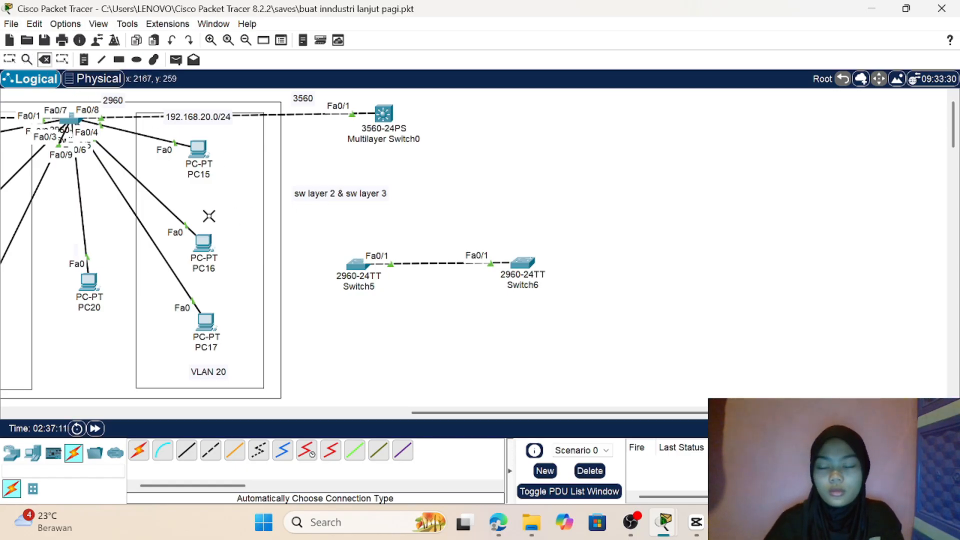
{"action": "left_click", "coordinate": [10, 62]}
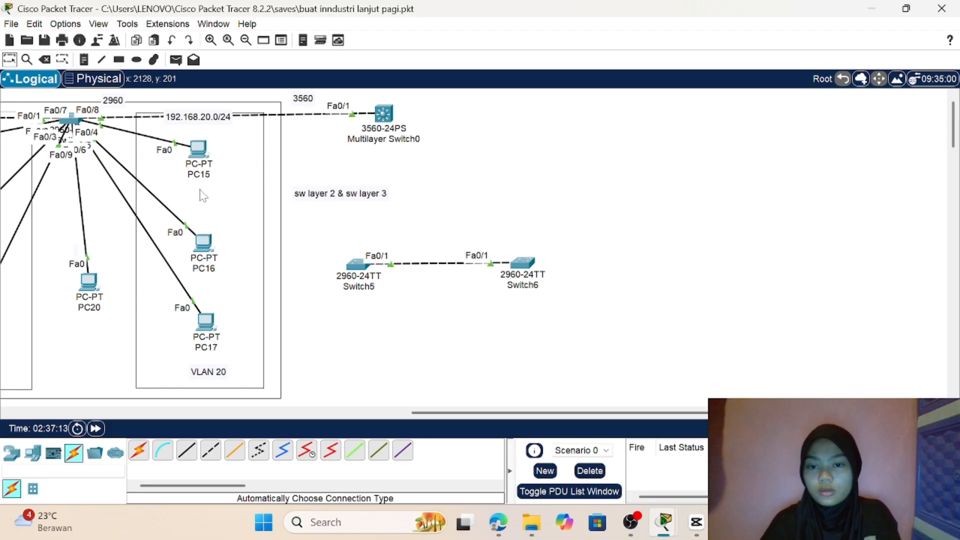
{"action": "left_click_drag", "start_coordinate": [328, 243], "coordinate": [616, 306]}
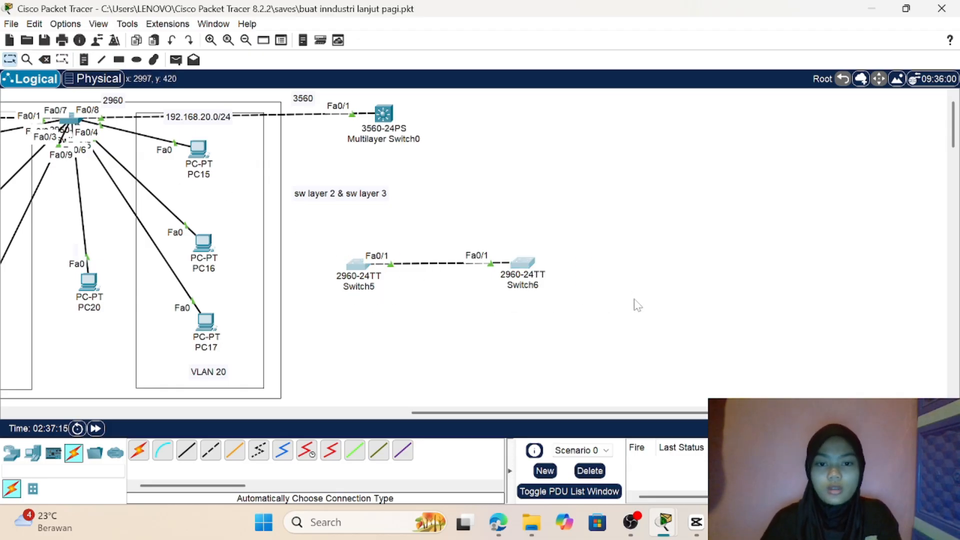
{"action": "left_click", "coordinate": [44, 60]}
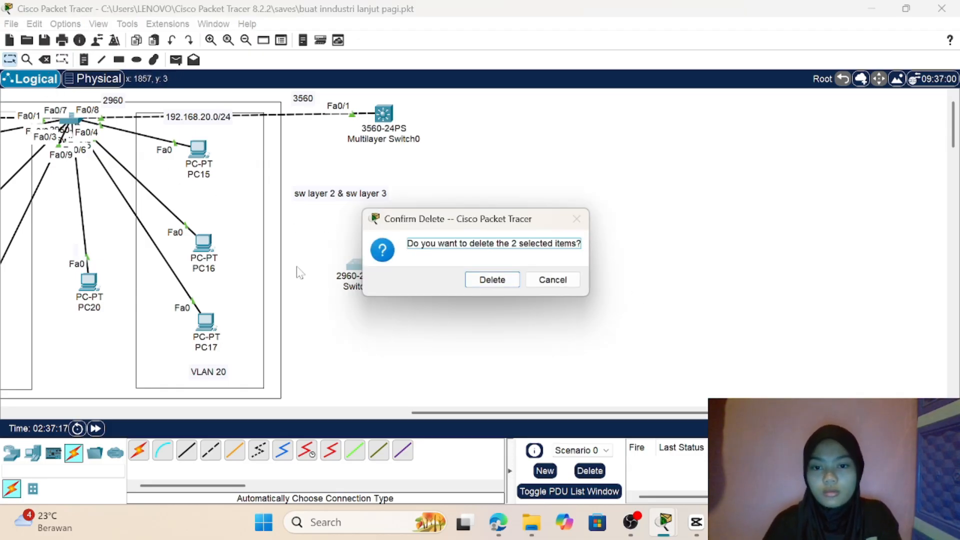
{"action": "left_click", "coordinate": [492, 280]}
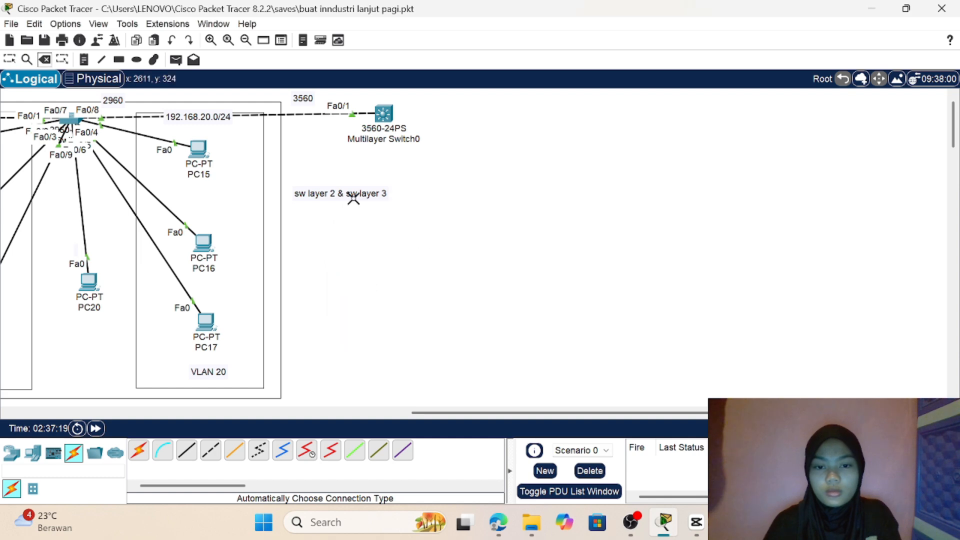
{"action": "left_click", "coordinate": [10, 61]}
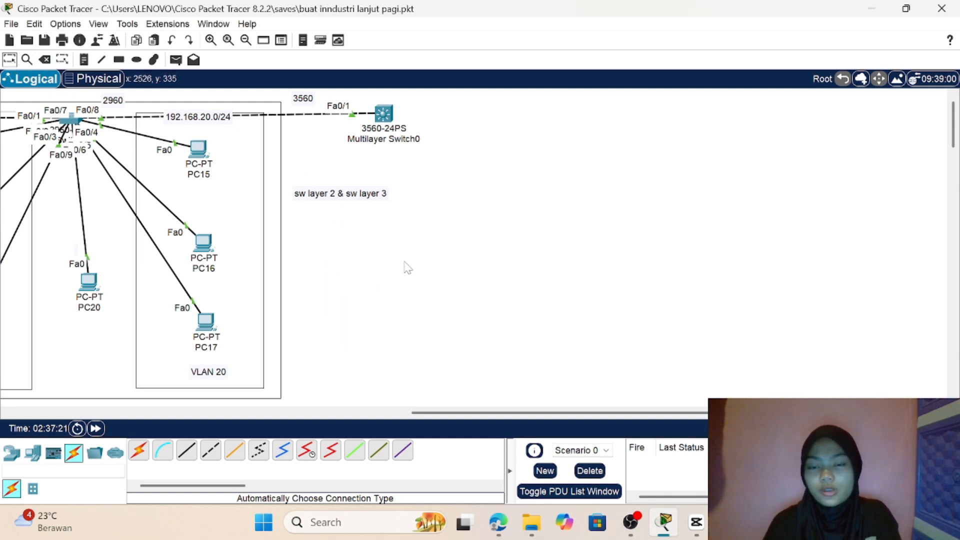
Step: Add two PCs below Multilayer Switch0, one on each side of it
{"action": "scroll", "coordinate": [409, 272], "scroll_direction": "left", "scroll_amount": 5}
{"action": "scroll", "coordinate": [410, 272], "scroll_direction": "right", "scroll_amount": 3}
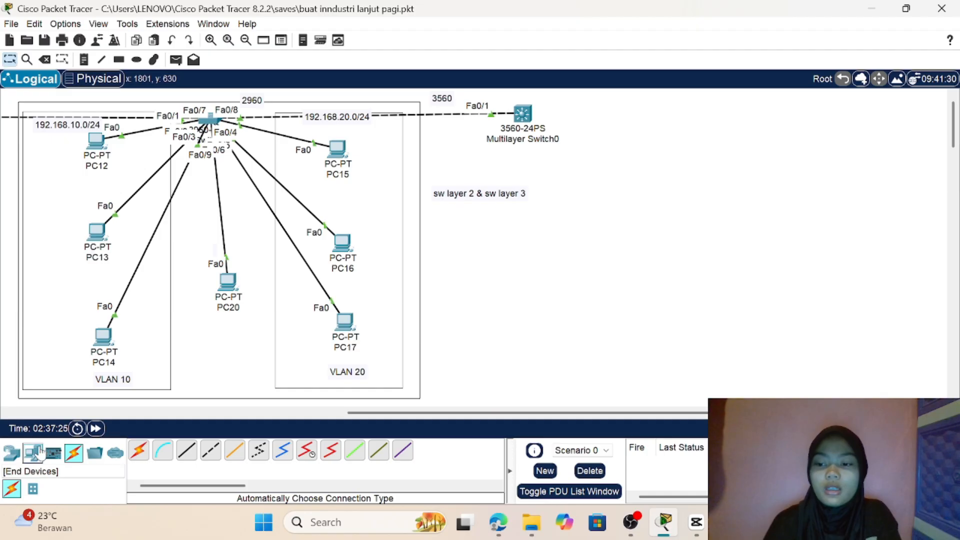
{"action": "left_click", "coordinate": [33, 453]}
{"action": "left_click", "coordinate": [139, 455]}
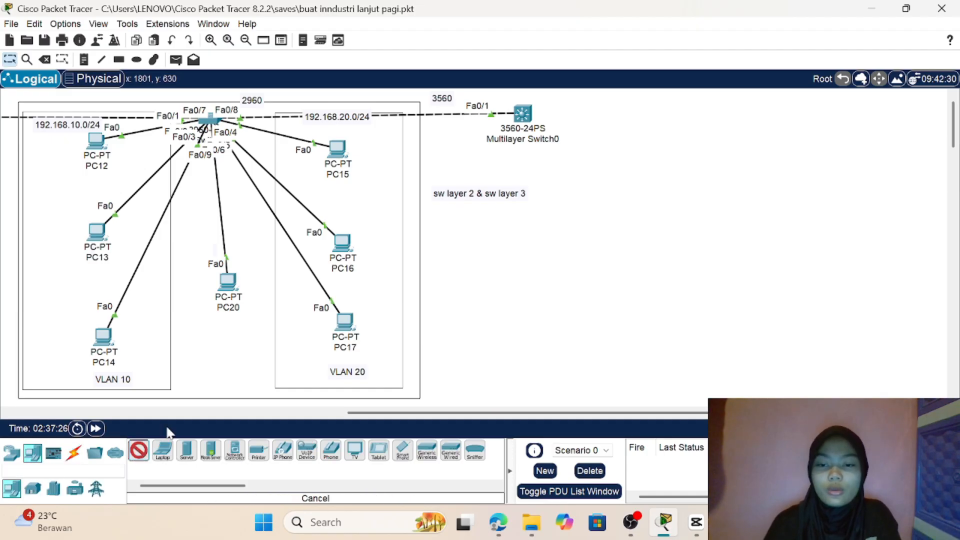
{"action": "left_click", "coordinate": [454, 151]}
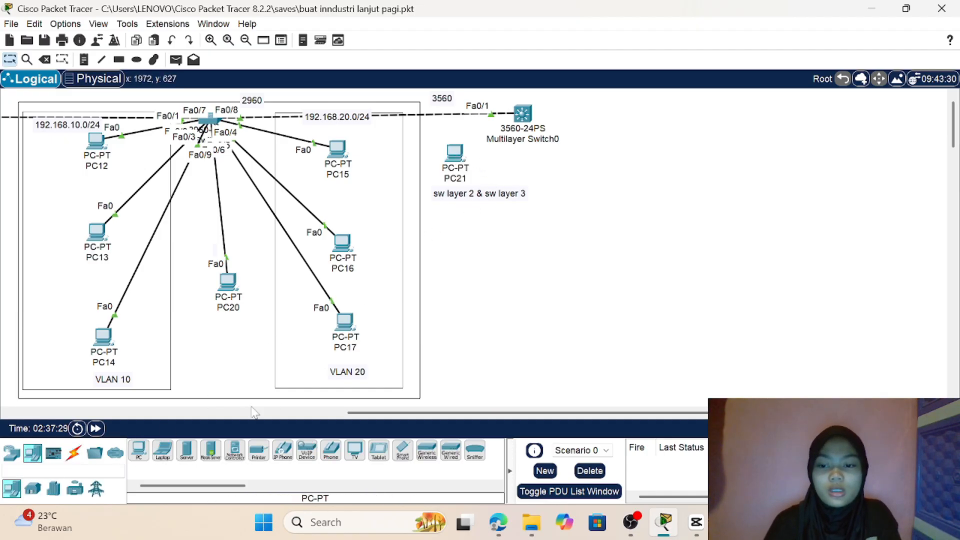
{"action": "left_click", "coordinate": [140, 454]}
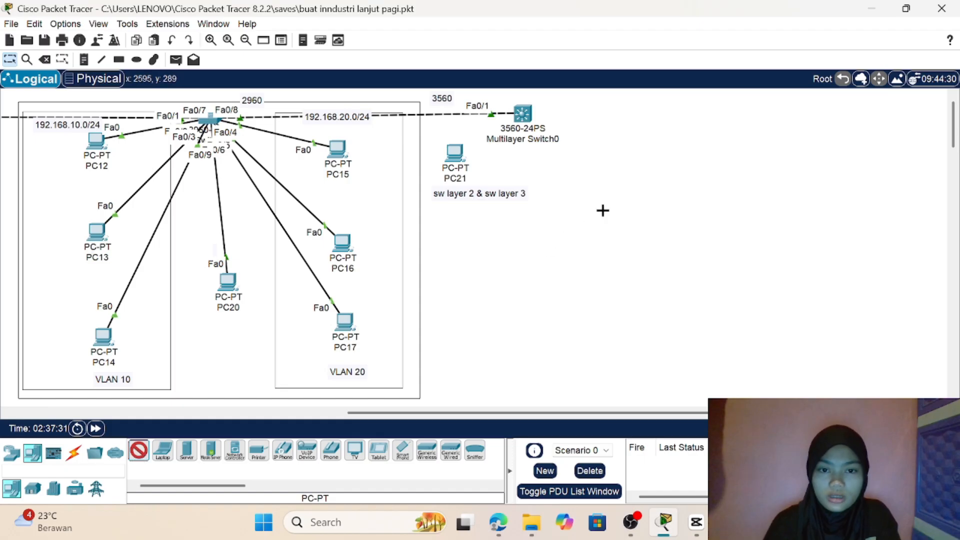
{"action": "left_click", "coordinate": [588, 158]}
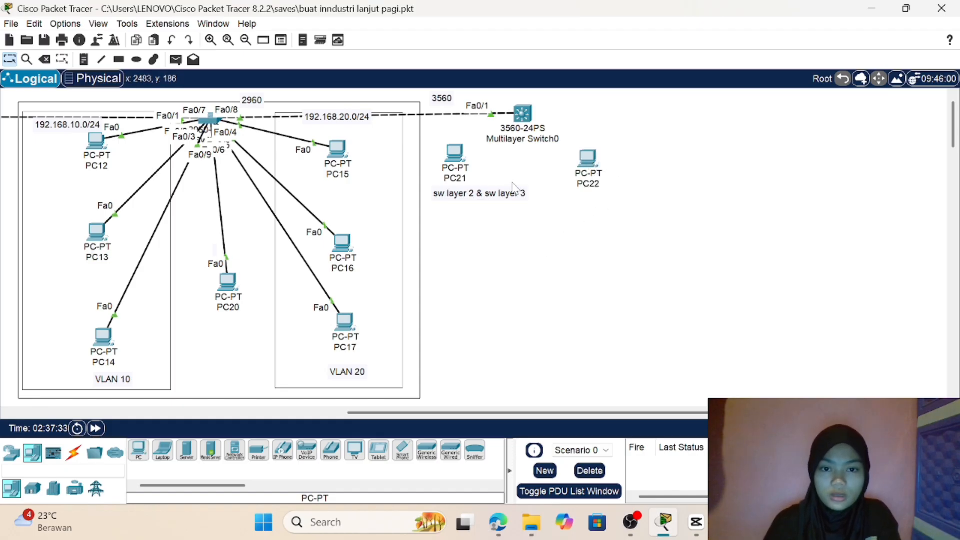
Step: Move the "sw layer 2 & sw layer 3" note lower and shift PC21 slightly to line up with PC22
{"action": "left_click_drag", "start_coordinate": [499, 204], "coordinate": [499, 227]}
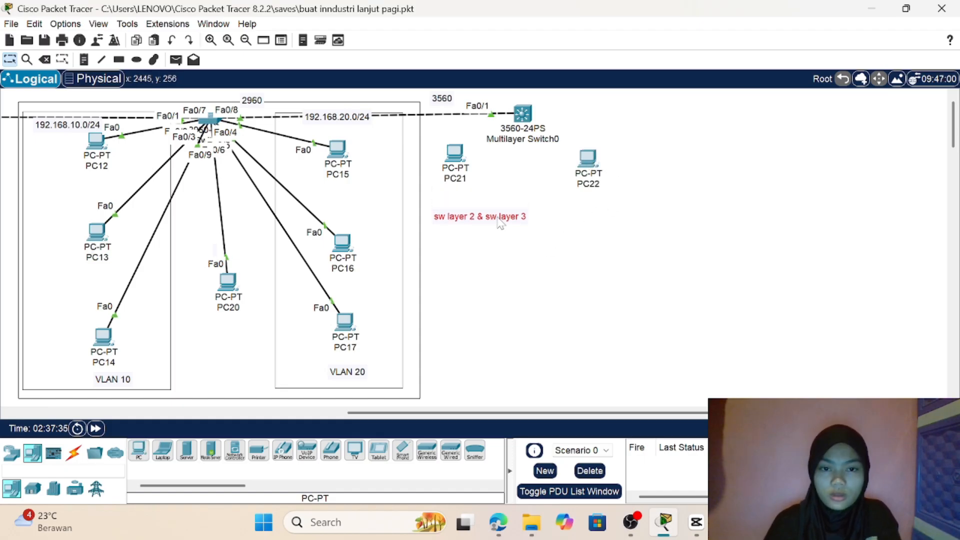
{"action": "left_click_drag", "start_coordinate": [451, 155], "coordinate": [460, 163]}
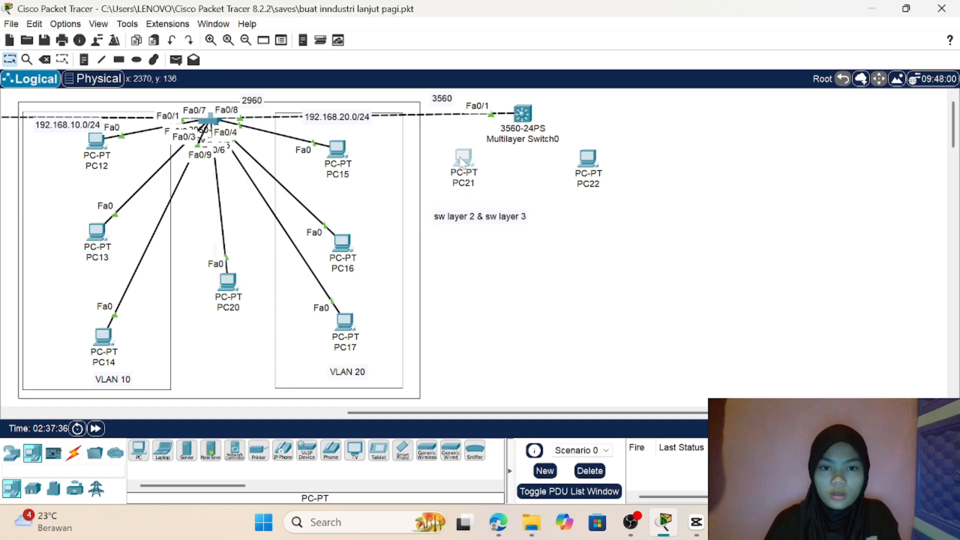
{"action": "left_click", "coordinate": [462, 159]}
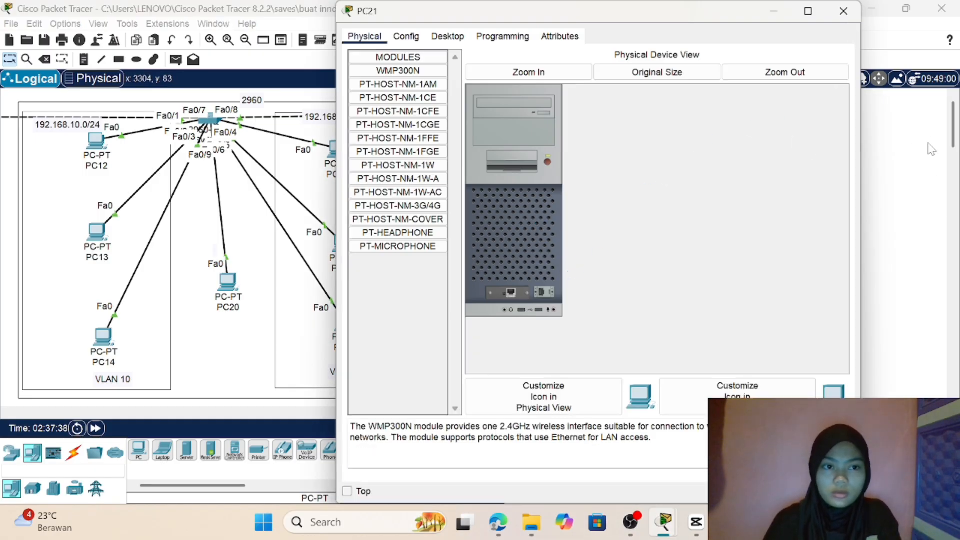
{"action": "left_click", "coordinate": [931, 149]}
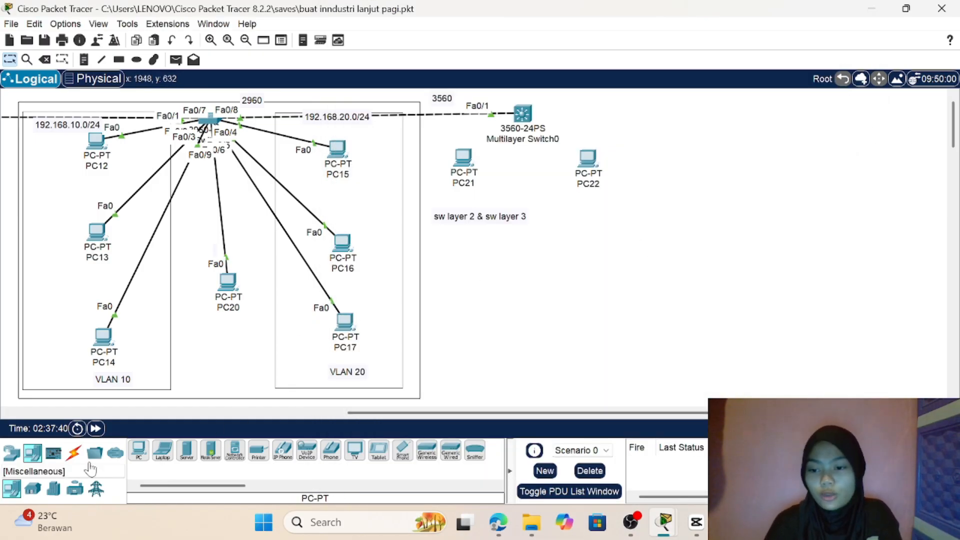
Step: Connect Multilayer Switch0 to PC21 and PC22 using the automatically chosen connection type
{"action": "left_click", "coordinate": [74, 452]}
{"action": "left_click", "coordinate": [140, 453]}
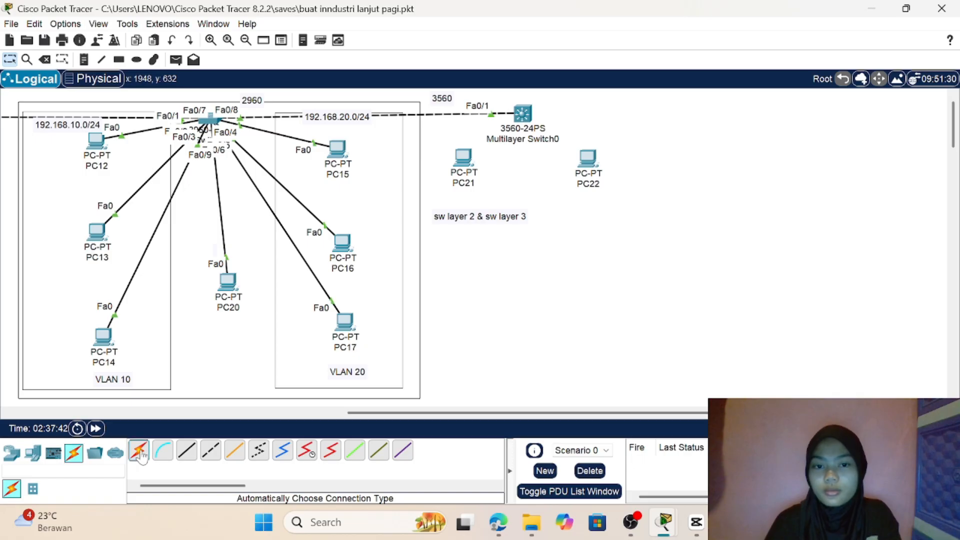
{"action": "left_click", "coordinate": [521, 112]}
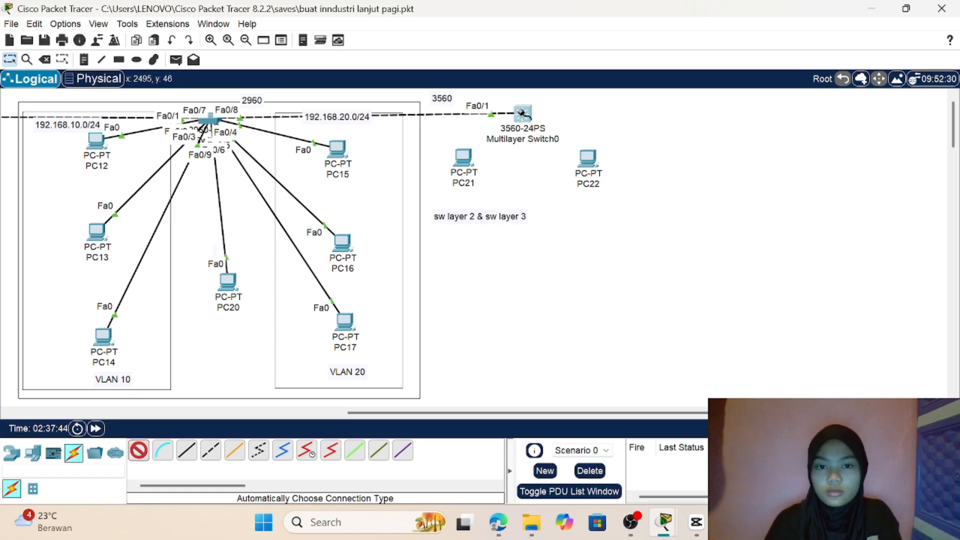
{"action": "left_click", "coordinate": [461, 167]}
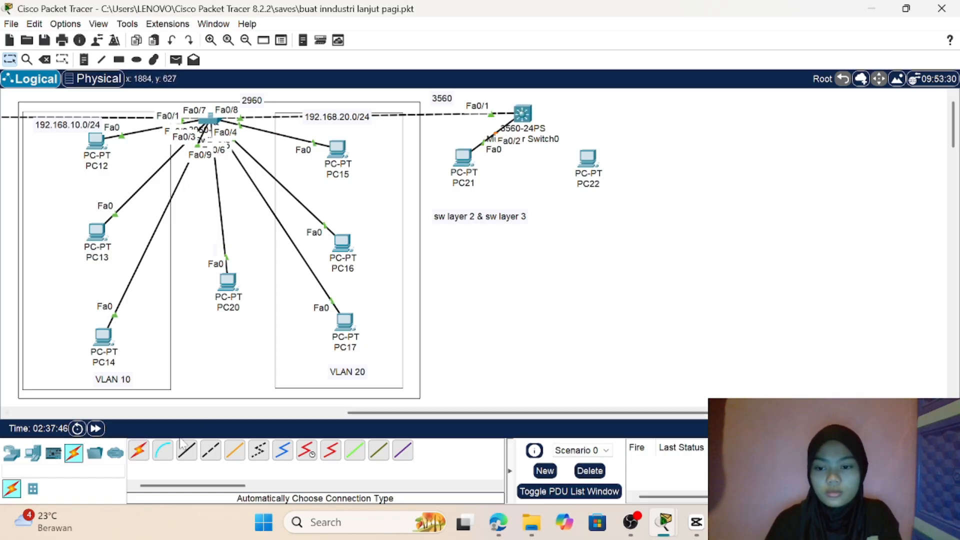
{"action": "left_click", "coordinate": [140, 452]}
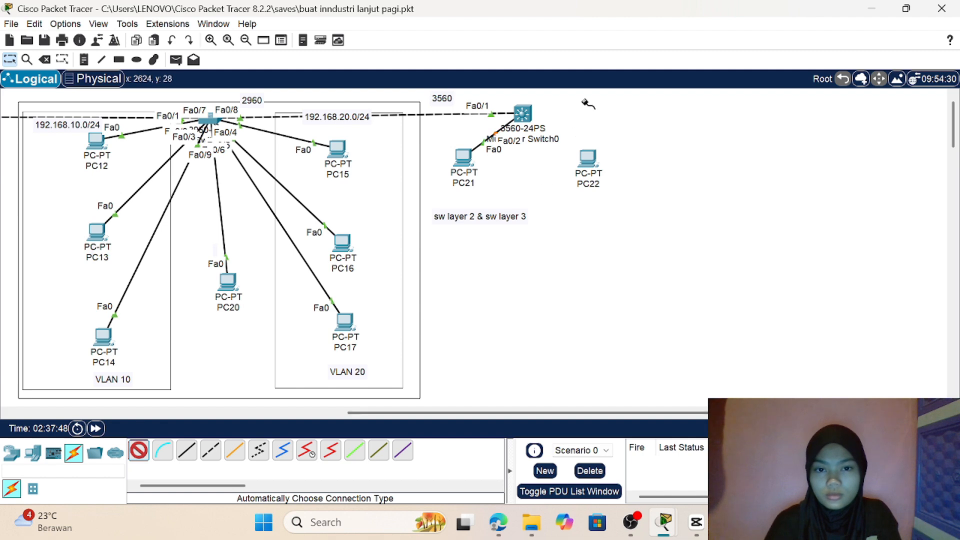
{"action": "left_click", "coordinate": [525, 117]}
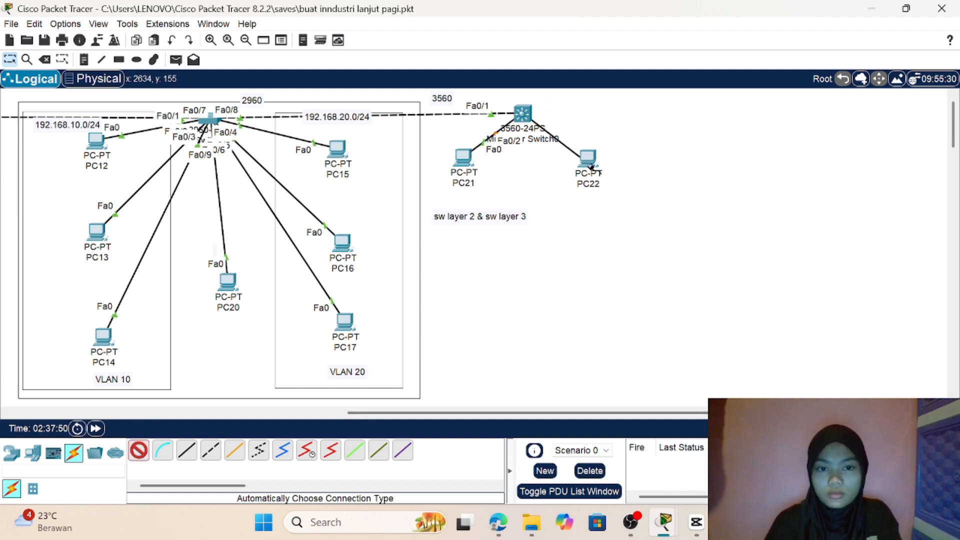
{"action": "left_click", "coordinate": [590, 160]}
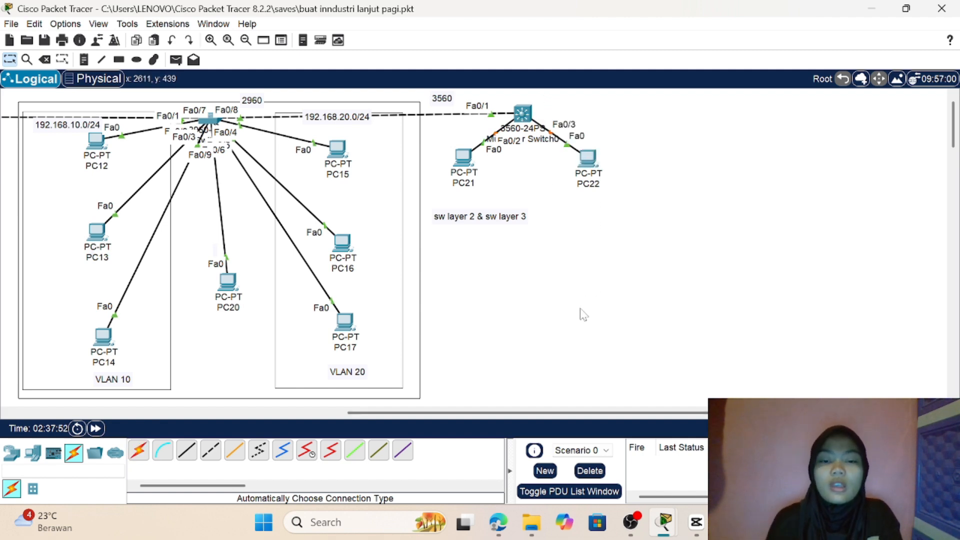
Step: Delete Router1 from below the first switch's VLAN area and return to selection mode
{"action": "scroll", "coordinate": [580, 315], "scroll_direction": "left", "scroll_amount": 10}
{"action": "scroll", "coordinate": [582, 314], "scroll_direction": "down", "scroll_amount": 5}
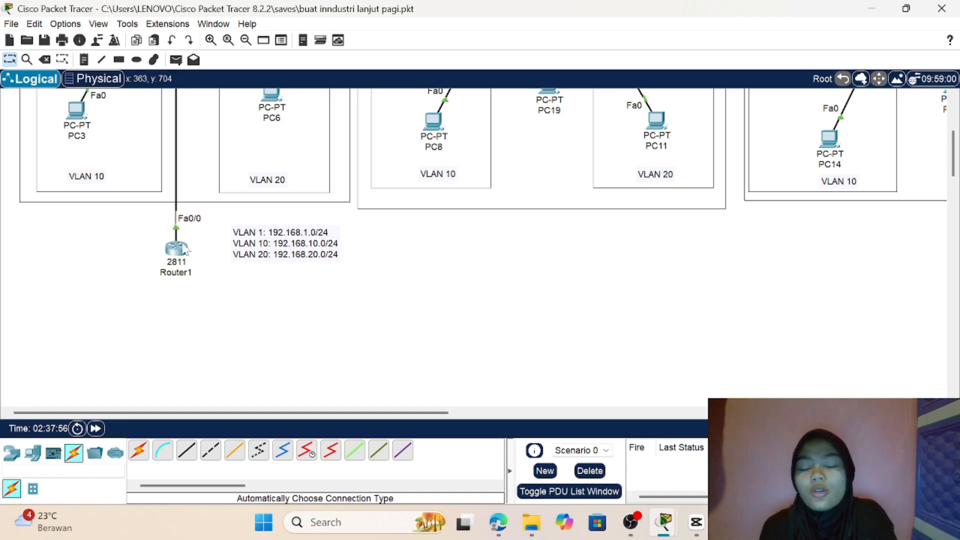
{"action": "mouse_move", "coordinate": [183, 247]}
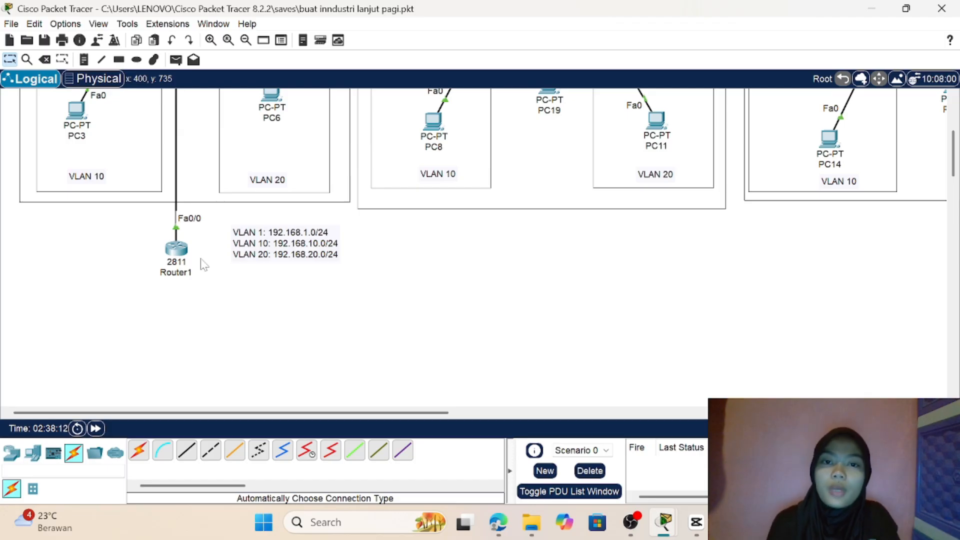
{"action": "scroll", "coordinate": [204, 265], "scroll_direction": "right", "scroll_amount": 5}
{"action": "scroll", "coordinate": [204, 265], "scroll_direction": "left", "scroll_amount": 5}
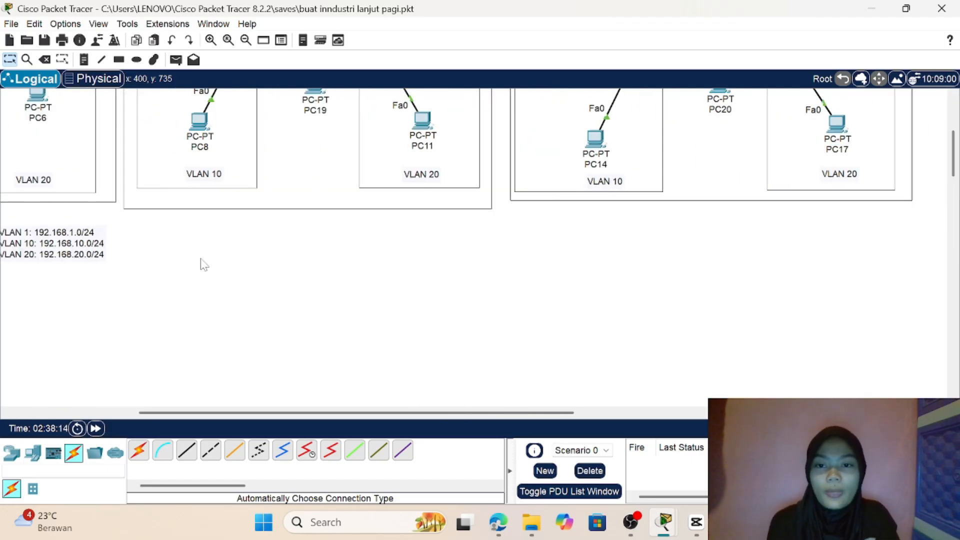
{"action": "left_click", "coordinate": [46, 60]}
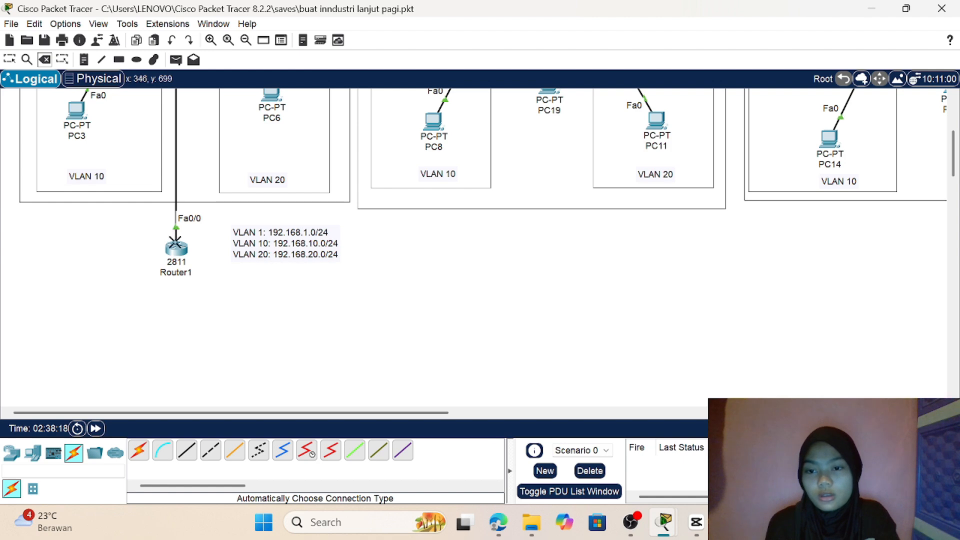
{"action": "left_click", "coordinate": [176, 247]}
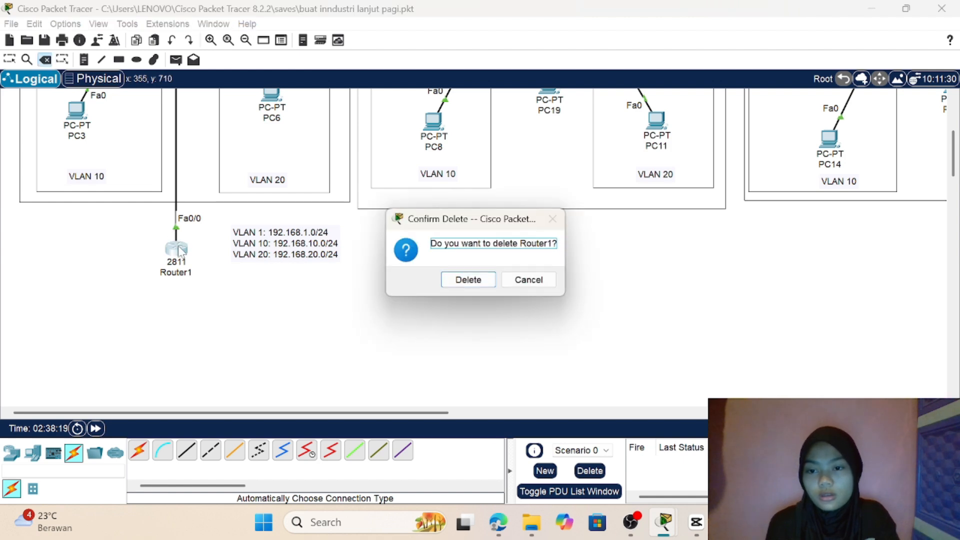
{"action": "left_click", "coordinate": [466, 280]}
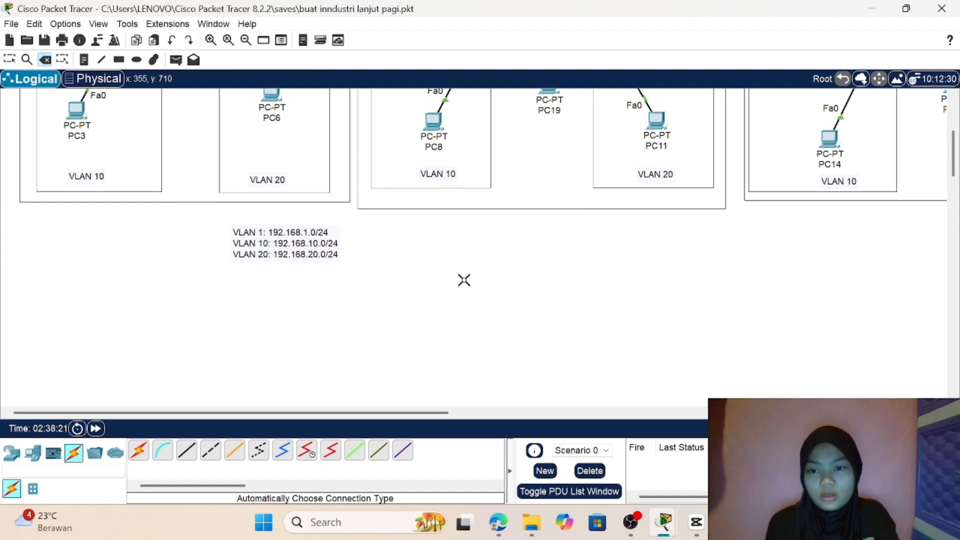
{"action": "left_click", "coordinate": [10, 61]}
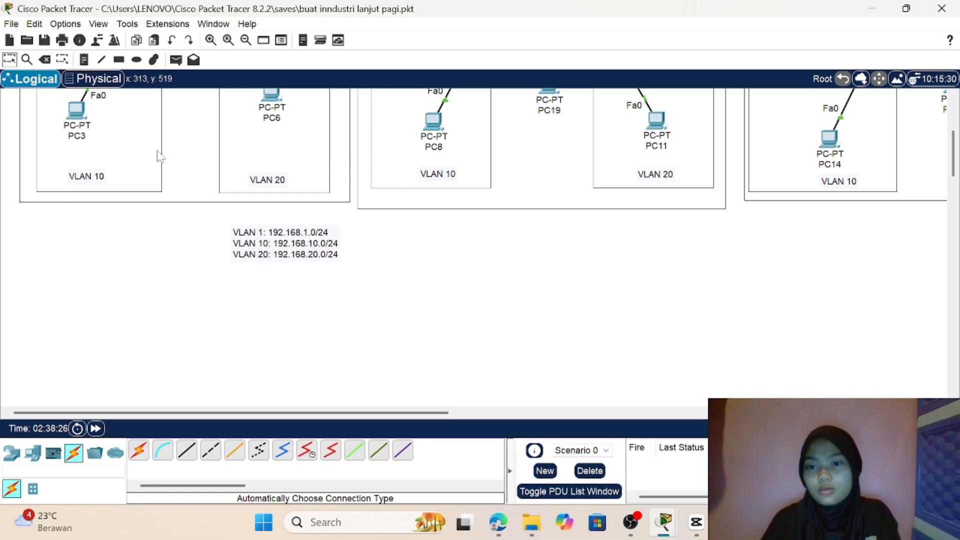
Step: Move the note listing the VLAN 1, 10 and 20 subnets to just below the "sw layer 2 & sw layer 3" note
{"action": "scroll", "coordinate": [157, 151], "scroll_direction": "up", "scroll_amount": 4}
{"action": "scroll", "coordinate": [157, 151], "scroll_direction": "down", "scroll_amount": 5}
{"action": "left_click_drag", "start_coordinate": [299, 221], "coordinate": [881, 249]}
{"action": "scroll", "coordinate": [880, 146], "scroll_direction": "up", "scroll_amount": 4}
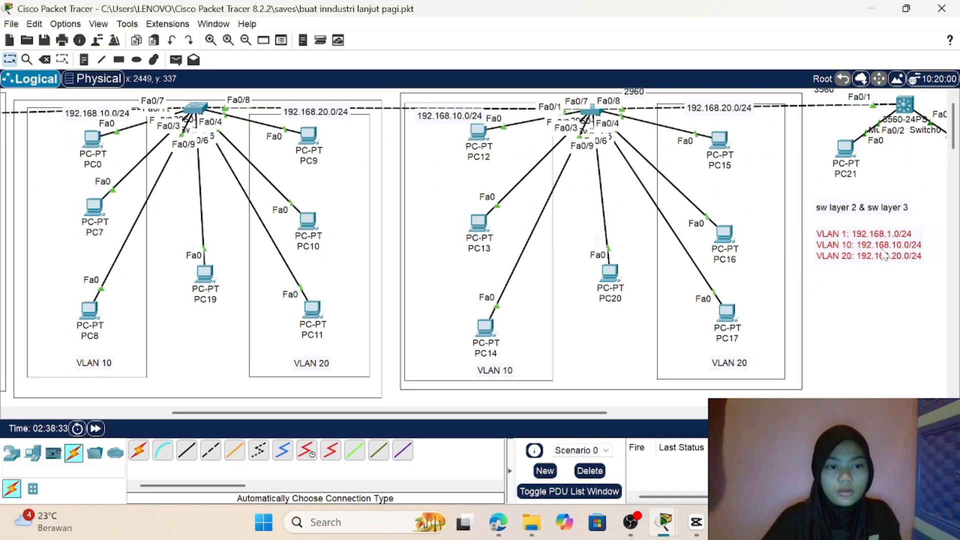
{"action": "left_click", "coordinate": [906, 302]}
{"action": "scroll", "coordinate": [906, 302], "scroll_direction": "right", "scroll_amount": 4}
{"action": "scroll", "coordinate": [906, 302], "scroll_direction": "right", "scroll_amount": 8}
{"action": "scroll", "coordinate": [905, 302], "scroll_direction": "left", "scroll_amount": 4}
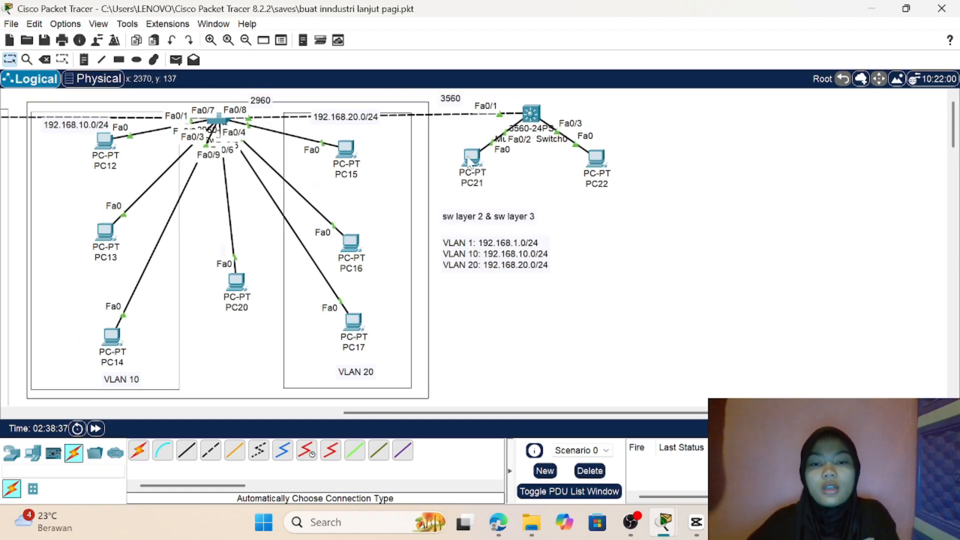
Step: Give PC21 the static IPv4 address 192.168.10.55 with subnet mask 255.255.255.0
{"action": "left_click", "coordinate": [471, 158]}
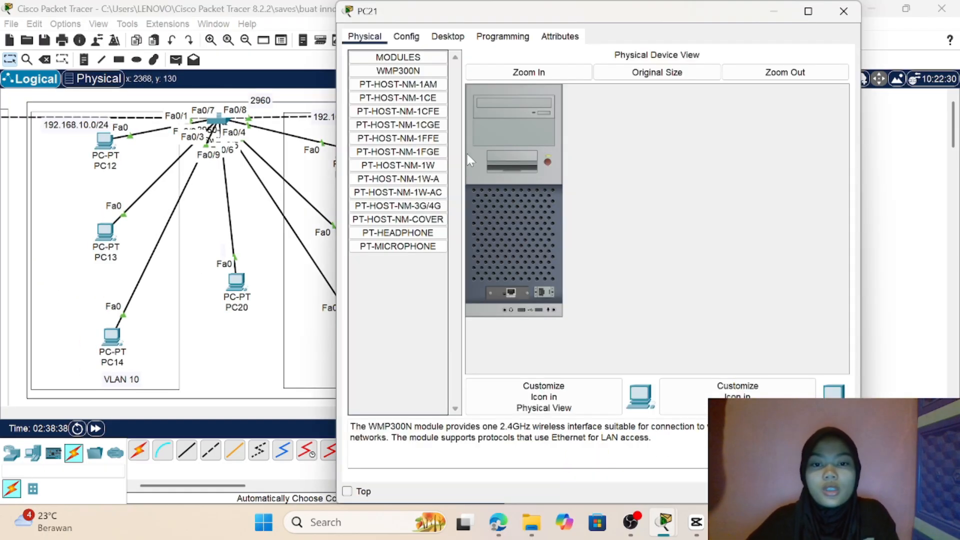
{"action": "left_click", "coordinate": [457, 40]}
{"action": "left_click", "coordinate": [395, 75]}
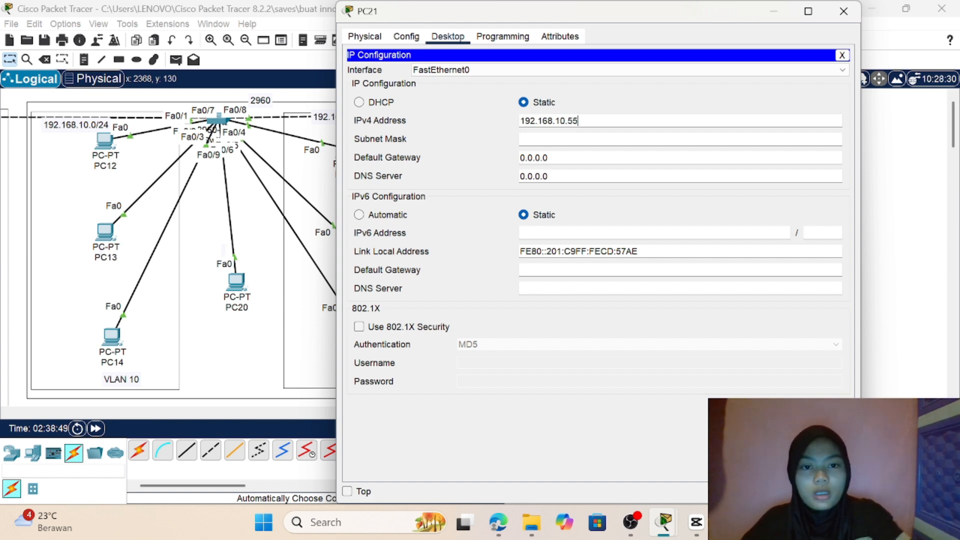
{"action": "key", "text": "Return"}
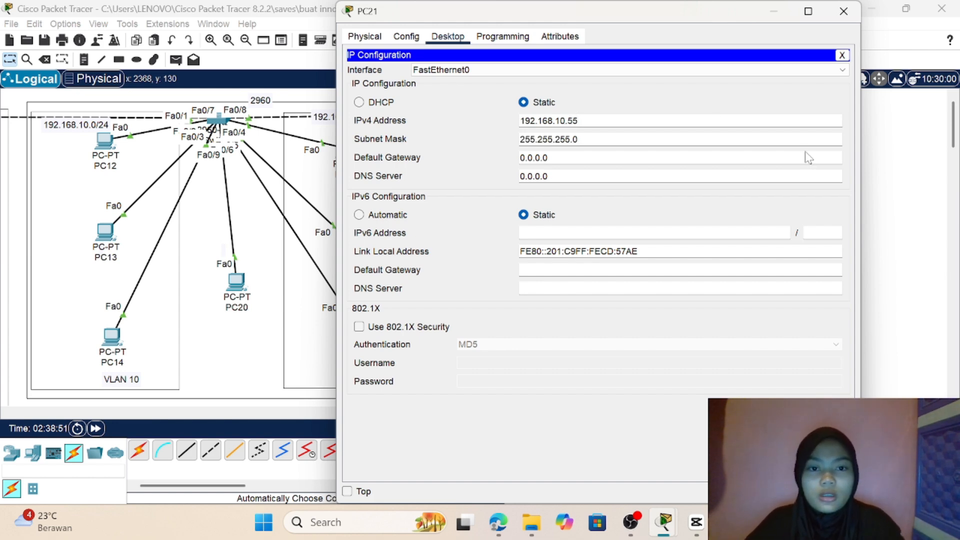
{"action": "left_click", "coordinate": [883, 182]}
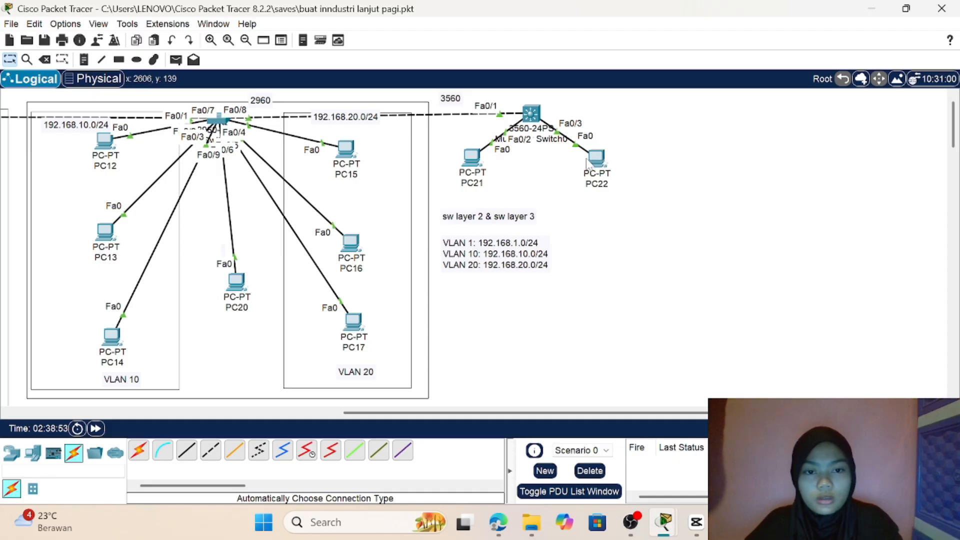
Step: Give PC22 the static IPv4 address 192.168.20.55 with subnet mask 255.255.255.0
{"action": "left_click", "coordinate": [601, 161]}
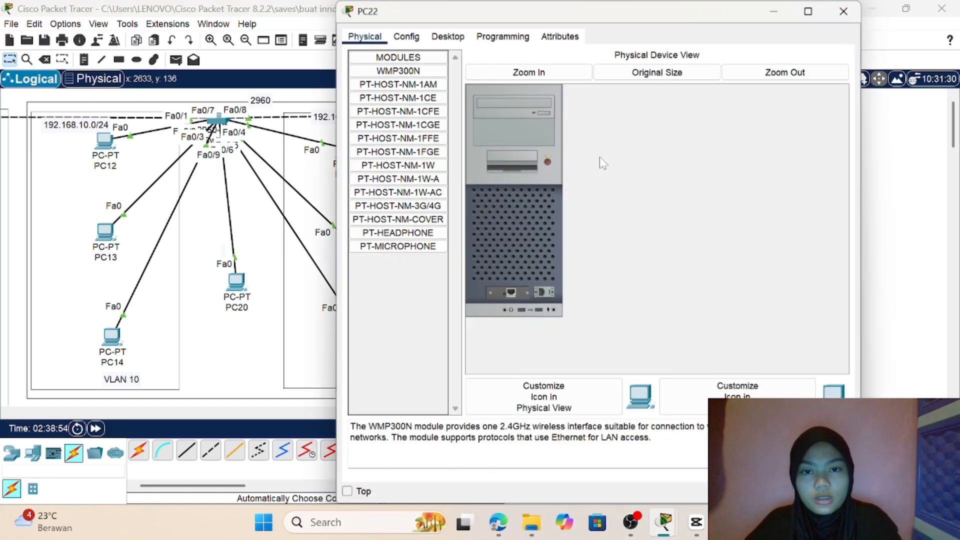
{"action": "left_click", "coordinate": [448, 36]}
{"action": "left_click", "coordinate": [391, 87]}
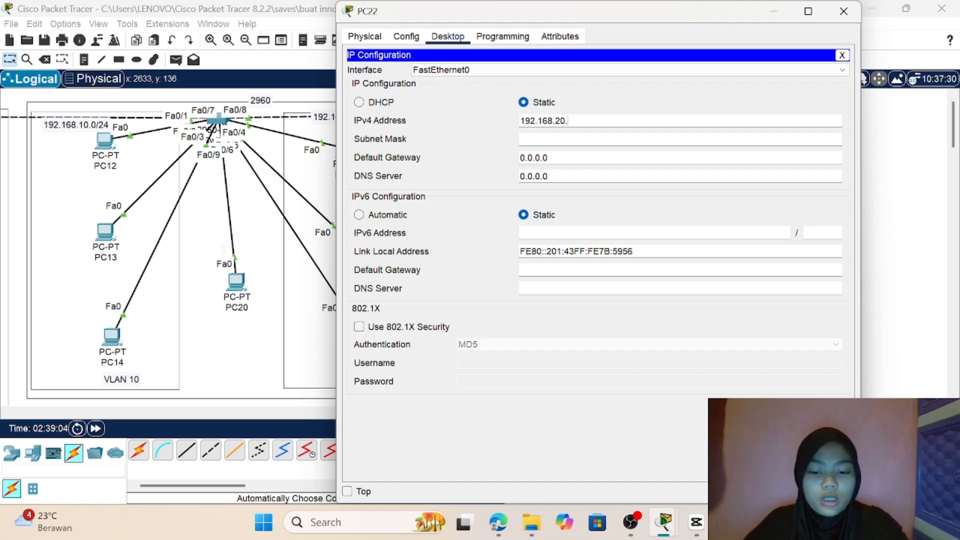
{"action": "type", "text": "55"}
{"action": "key", "text": "Tab"}
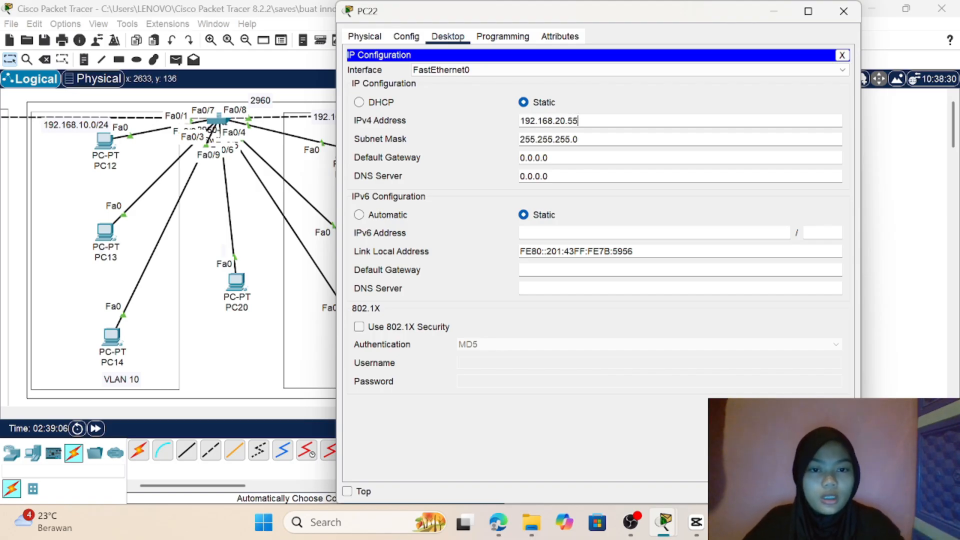
{"action": "left_click", "coordinate": [885, 197]}
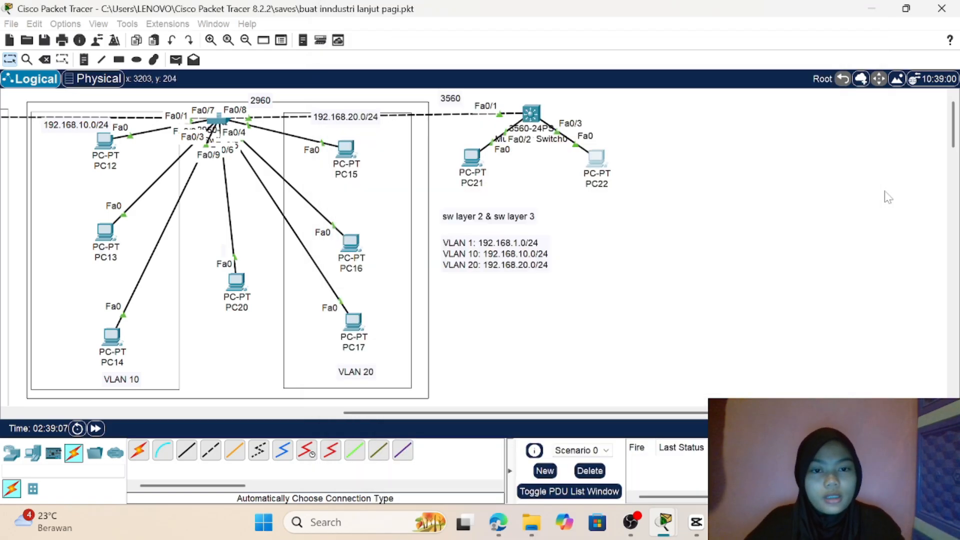
Step: Open the command line of Multilayer Switch0 and enter global configuration mode with en and conf t
{"action": "left_click", "coordinate": [534, 114]}
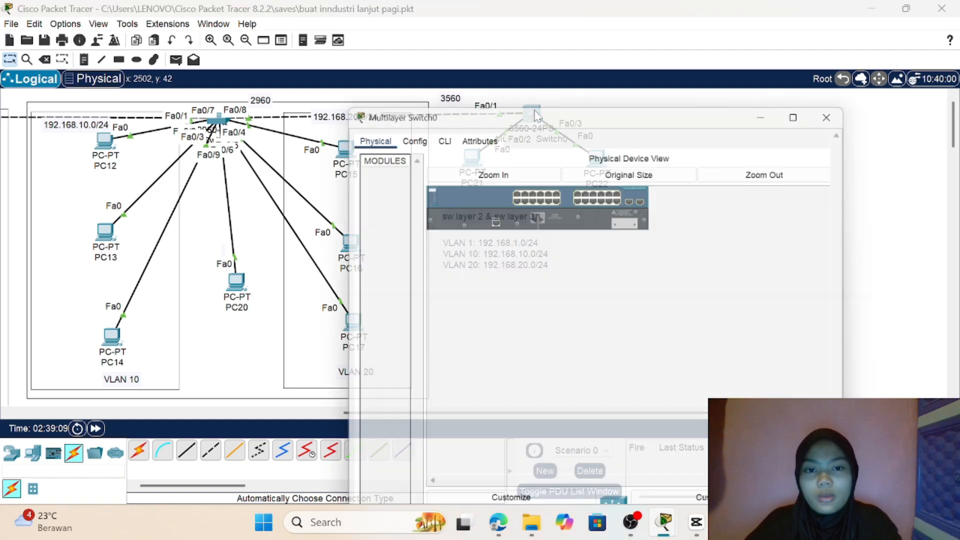
{"action": "left_click", "coordinate": [438, 37]}
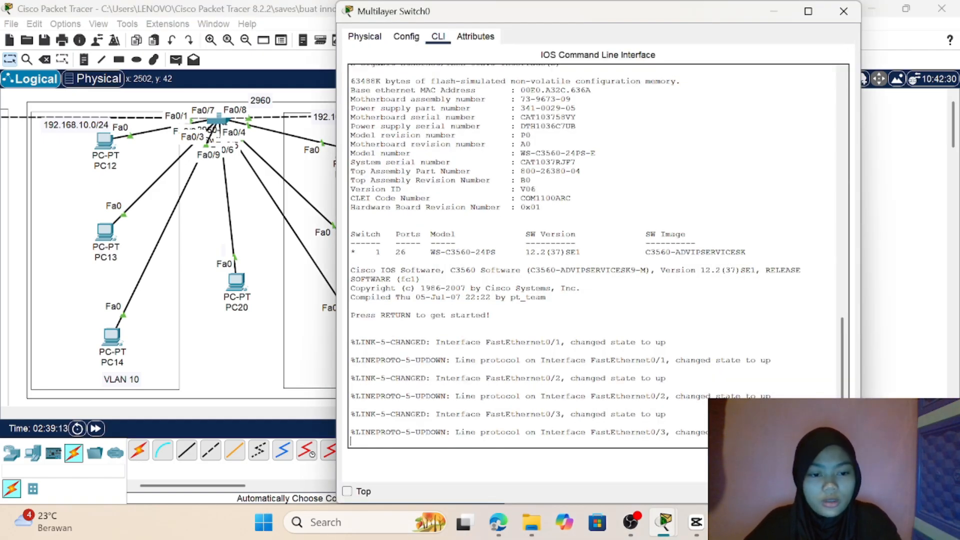
{"action": "key", "text": "Return"}
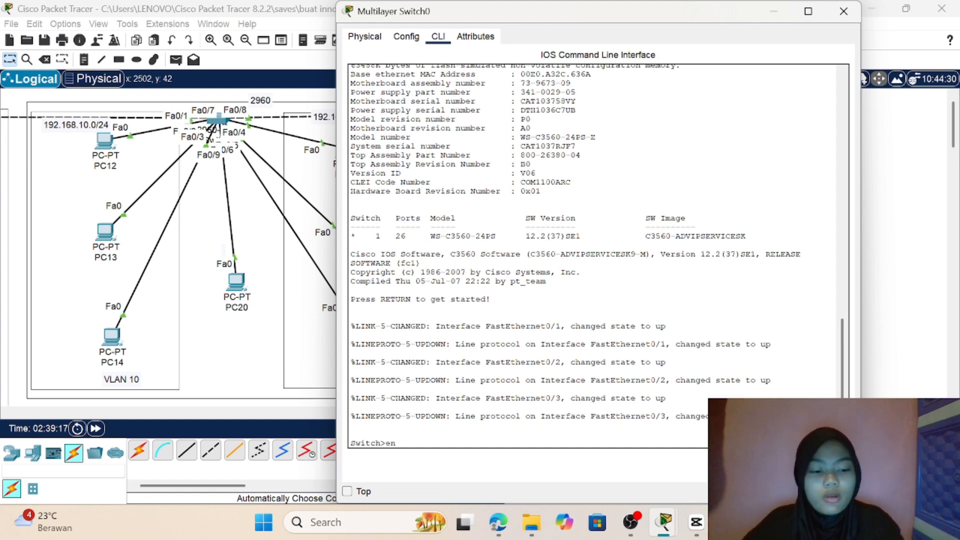
{"action": "key", "text": "Return"}
{"action": "type", "text": "conf"}
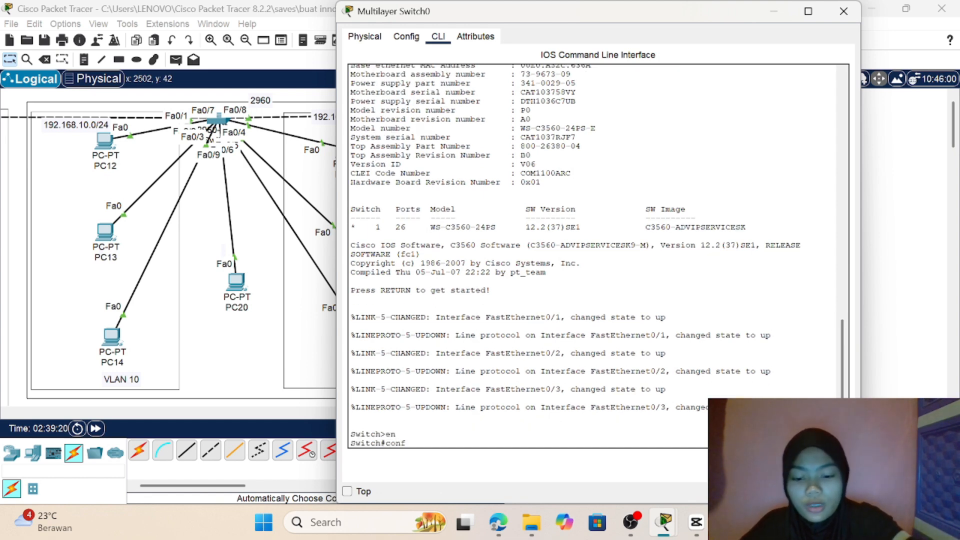
{"action": "type", "text": " t"}
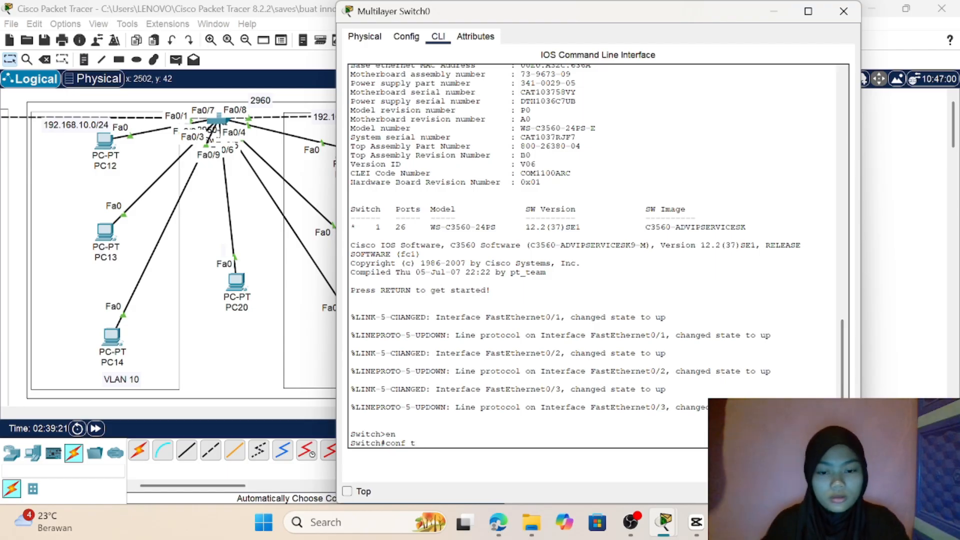
{"action": "key", "text": "Return"}
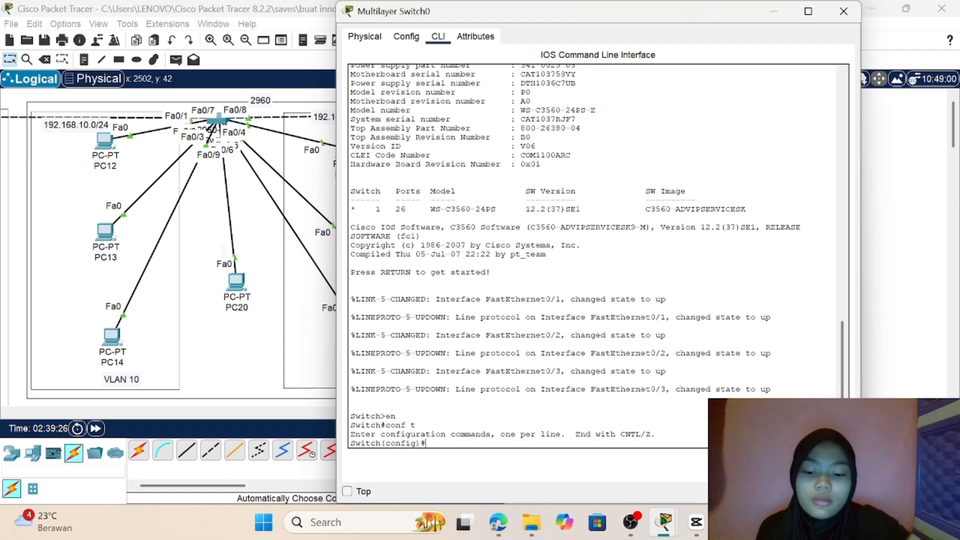
Step: Create VLAN 10 named "programing" on Multilayer Switch0 and exit back to global configuration mode
{"action": "type", "text": "vlan"}
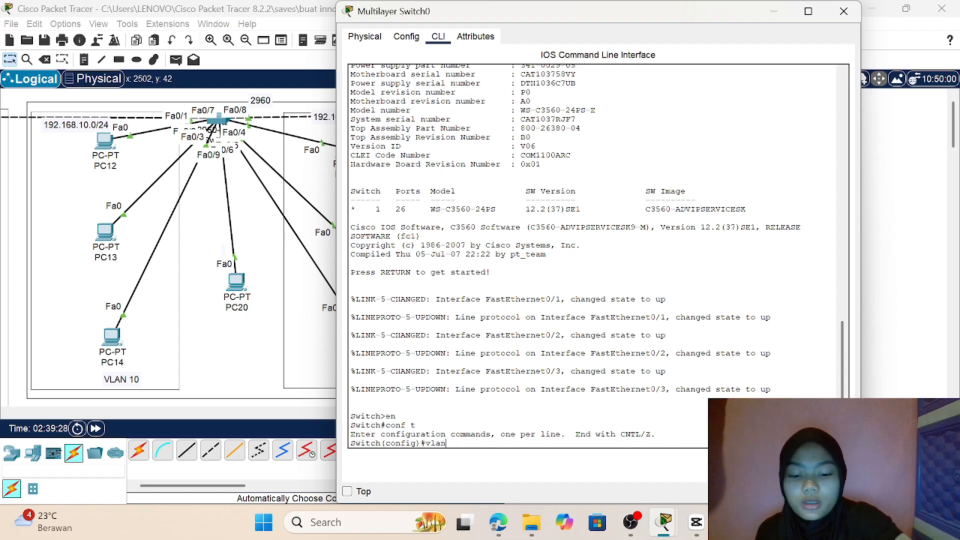
{"action": "type", "text": " 10"}
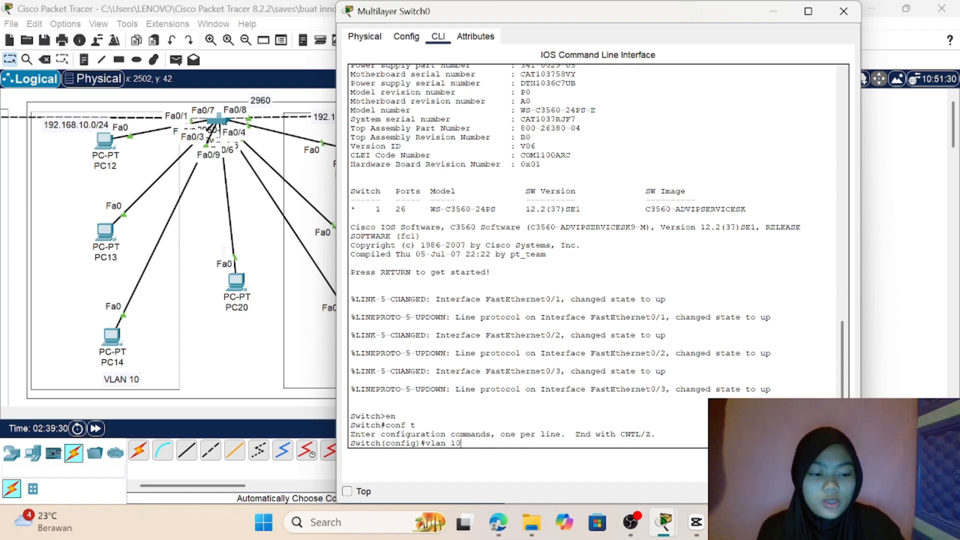
{"action": "key", "text": "Return"}
{"action": "type", "text": "na"}
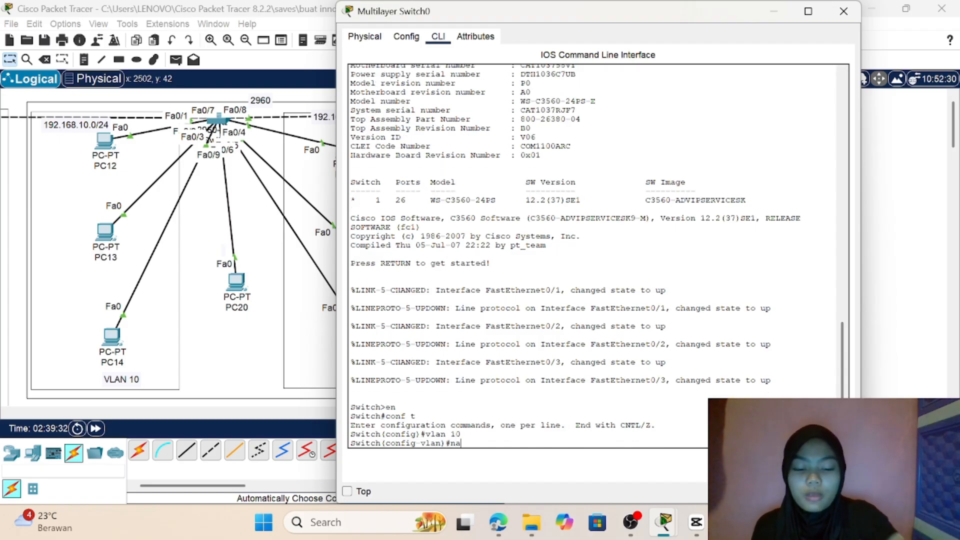
{"action": "type", "text": "me "}
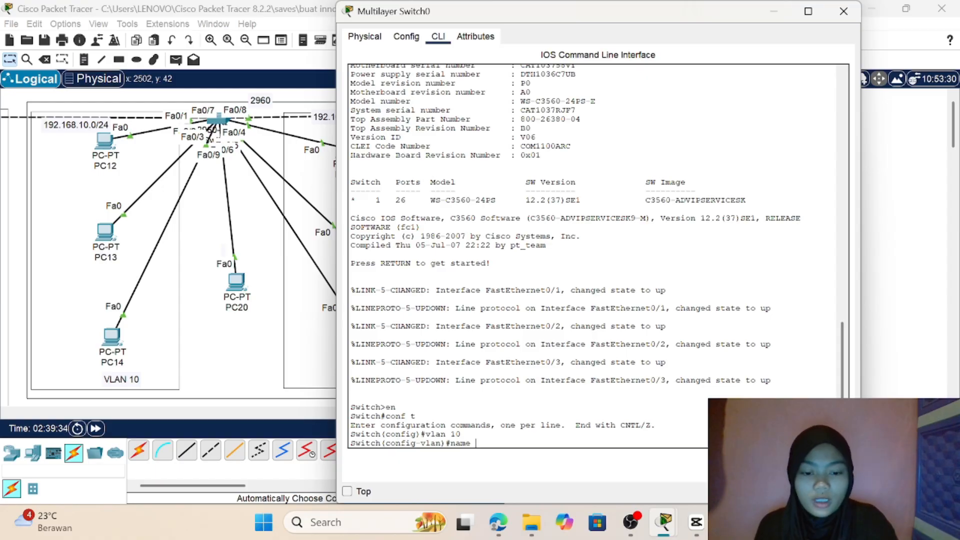
{"action": "type", "text": "pro"}
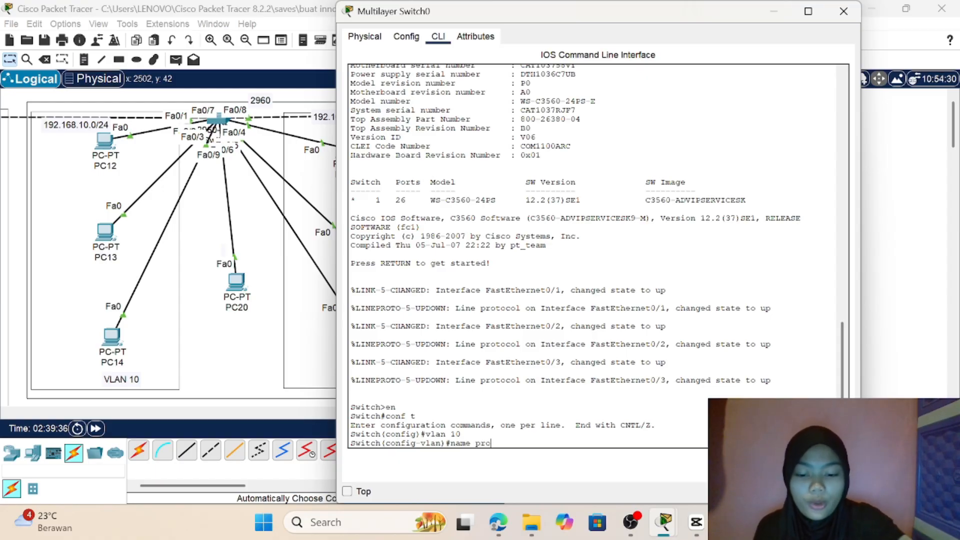
{"action": "type", "text": "gram"}
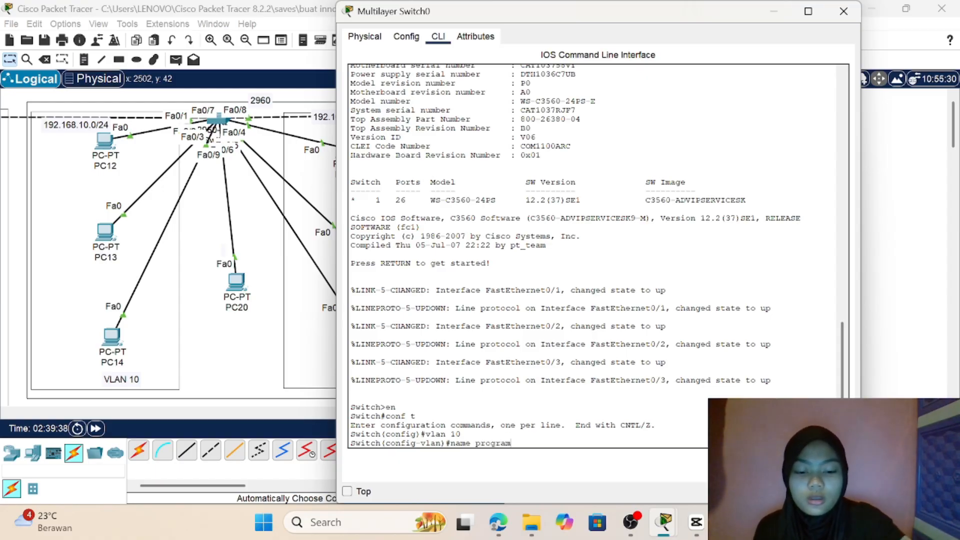
{"action": "type", "text": "ing"}
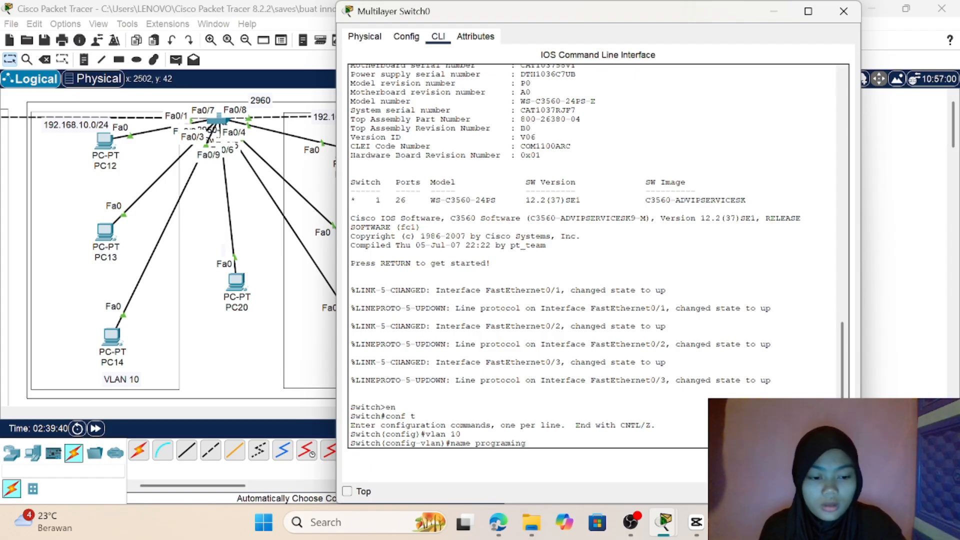
{"action": "key", "text": "Return"}
{"action": "type", "text": "e"}
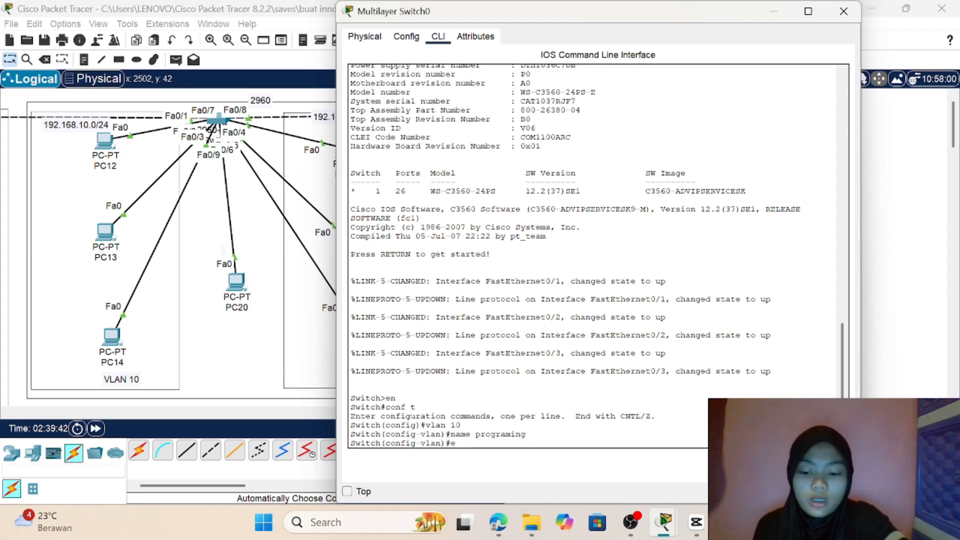
{"action": "type", "text": "xit"}
{"action": "key", "text": "Return"}
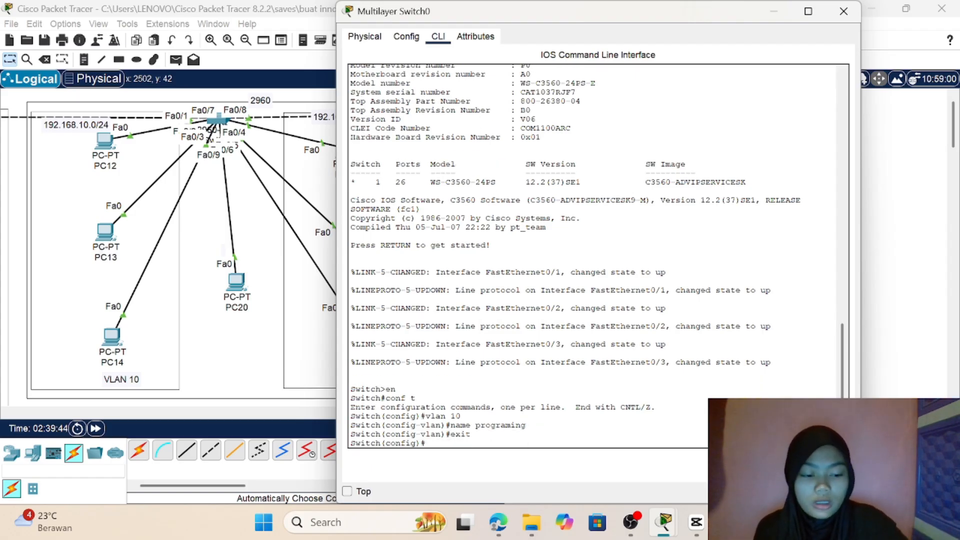
Step: Create VLAN 20 named "marketing" on Multilayer Switch0 and exit back to global configuration mode
{"action": "type", "text": "vla"}
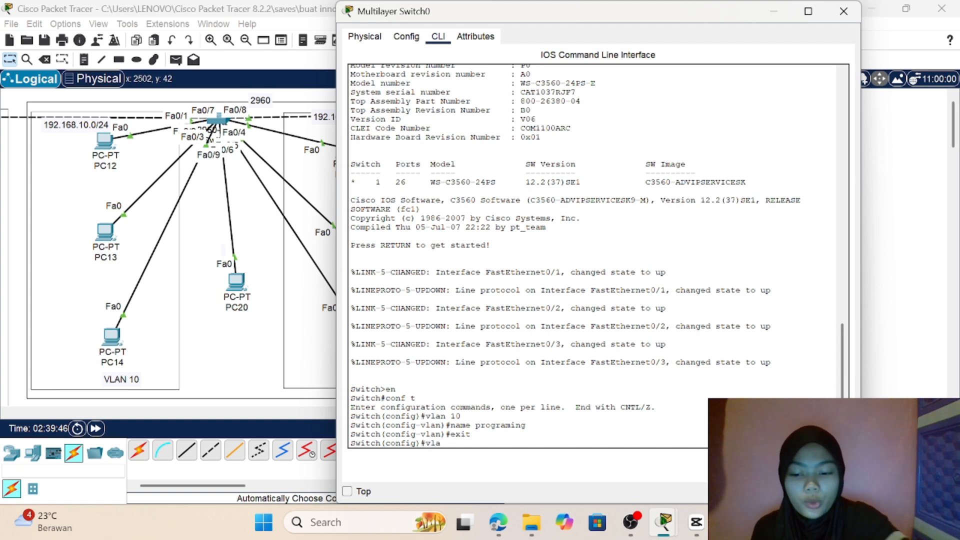
{"action": "type", "text": "n 20"}
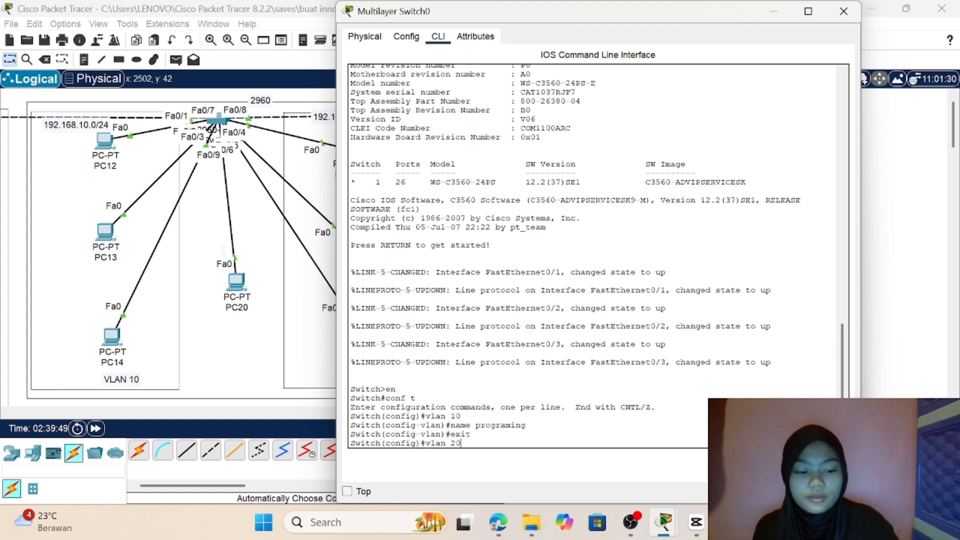
{"action": "key", "text": "Return"}
{"action": "type", "text": "na"}
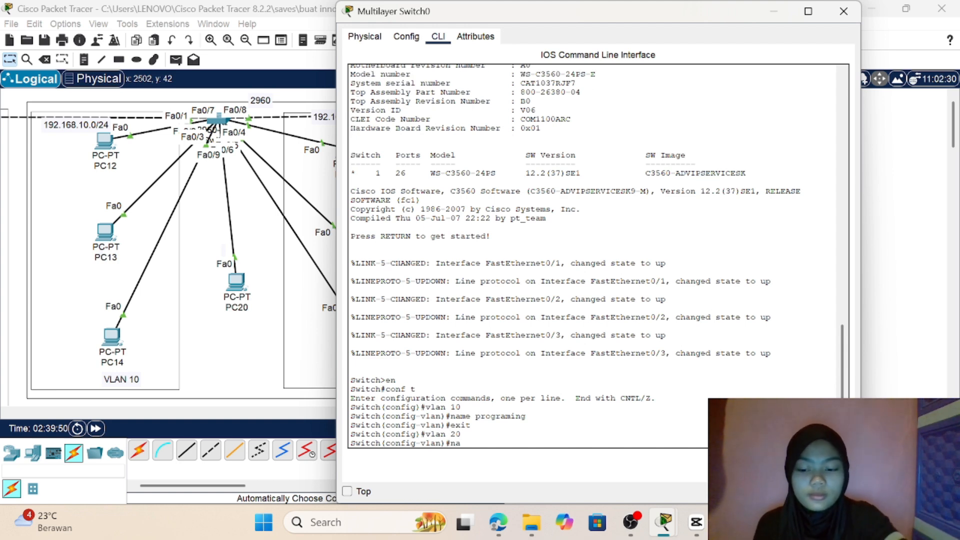
{"action": "type", "text": "me"}
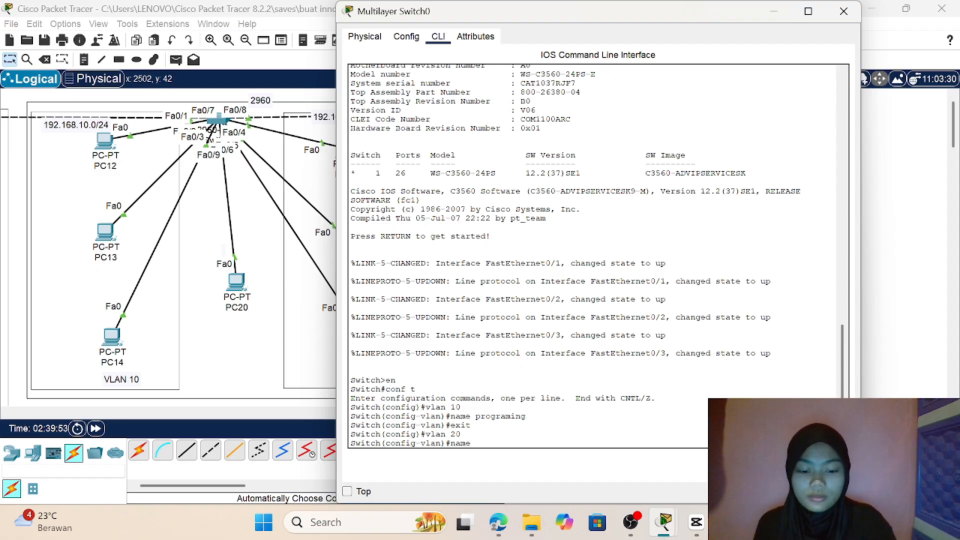
{"action": "type", "text": " mark"}
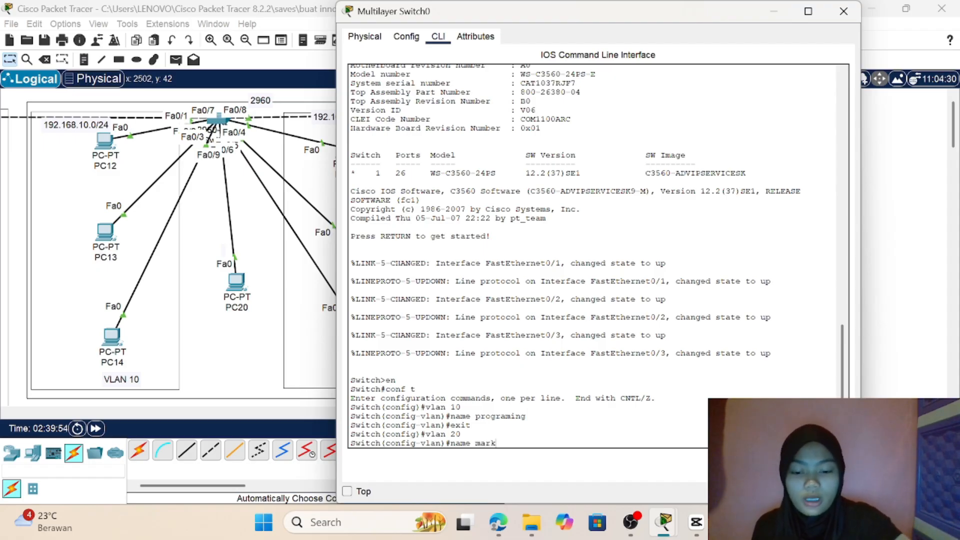
{"action": "type", "text": "eting"}
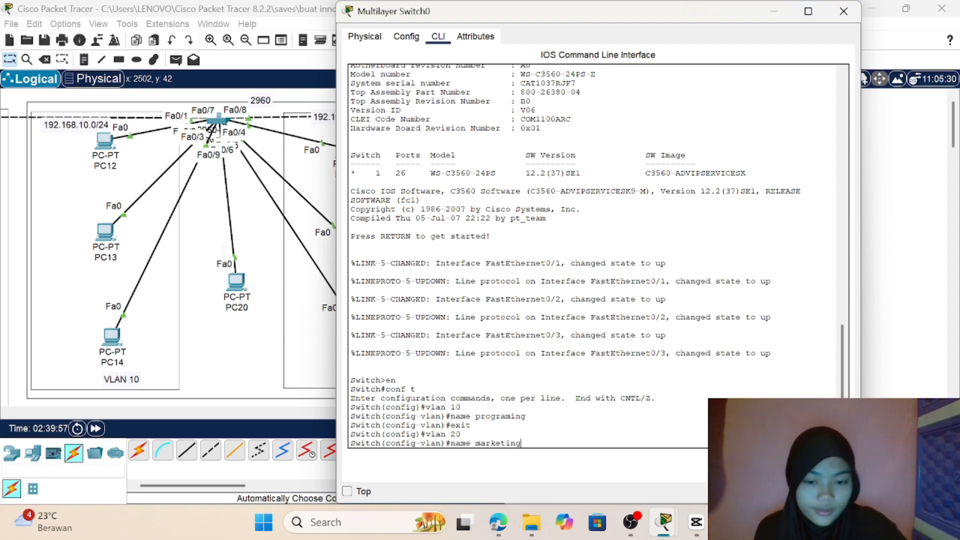
{"action": "key", "text": "Return"}
{"action": "type", "text": "exit"}
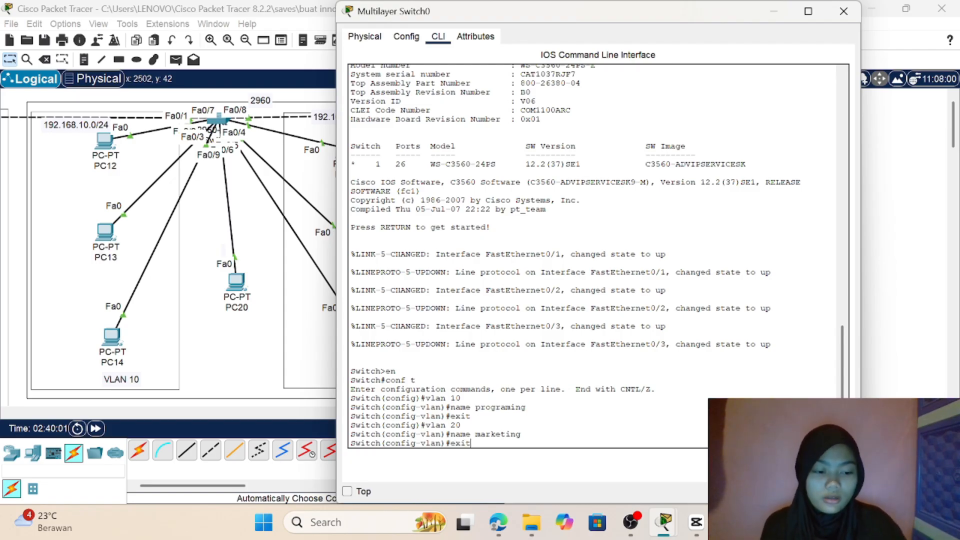
{"action": "key", "text": "Return"}
Step: Shift PC21 slightly away from Multilayer Switch0 in the topology and reopen the switch's command line
{"action": "left_click", "coordinate": [904, 304]}
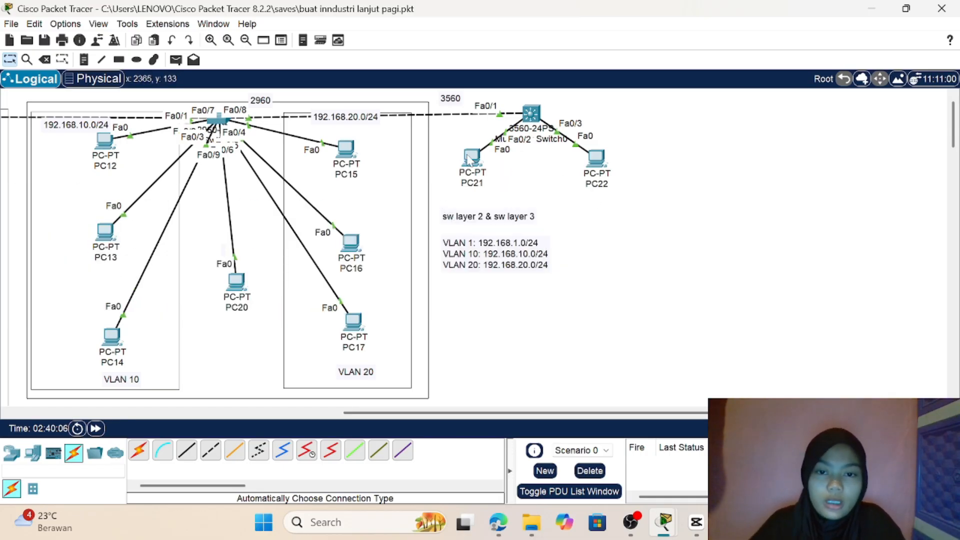
{"action": "mouse_move", "coordinate": [474, 159]}
{"action": "left_mouse_down"}
{"action": "mouse_move", "coordinate": [413, 115]}
{"action": "mouse_move", "coordinate": [458, 138]}
{"action": "mouse_move", "coordinate": [469, 166]}
{"action": "left_mouse_up"}
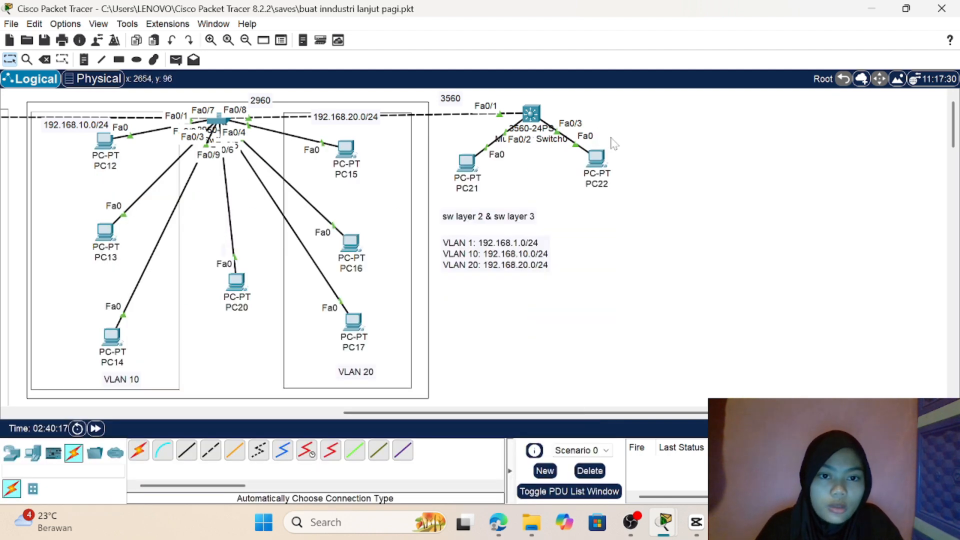
{"action": "left_click", "coordinate": [531, 113]}
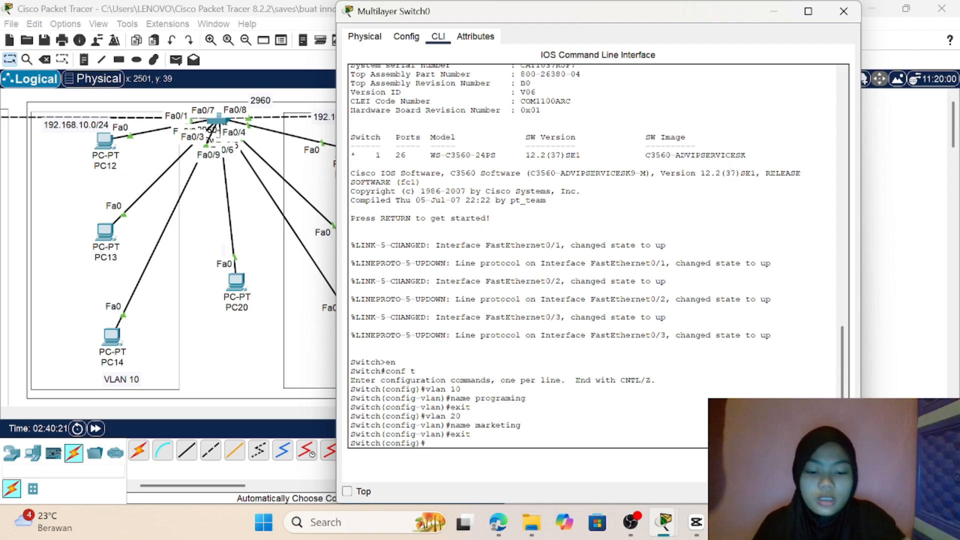
Step: Enter the configuration of interface fa0/2 on Multilayer Switch0 and set it to switchport mode access
{"action": "type", "text": "int fa"}
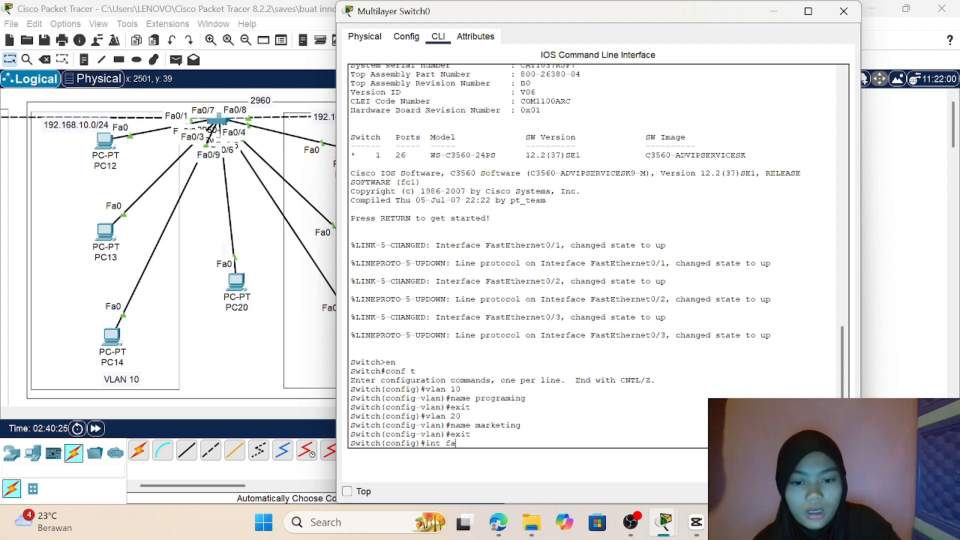
{"action": "type", "text": "0/2"}
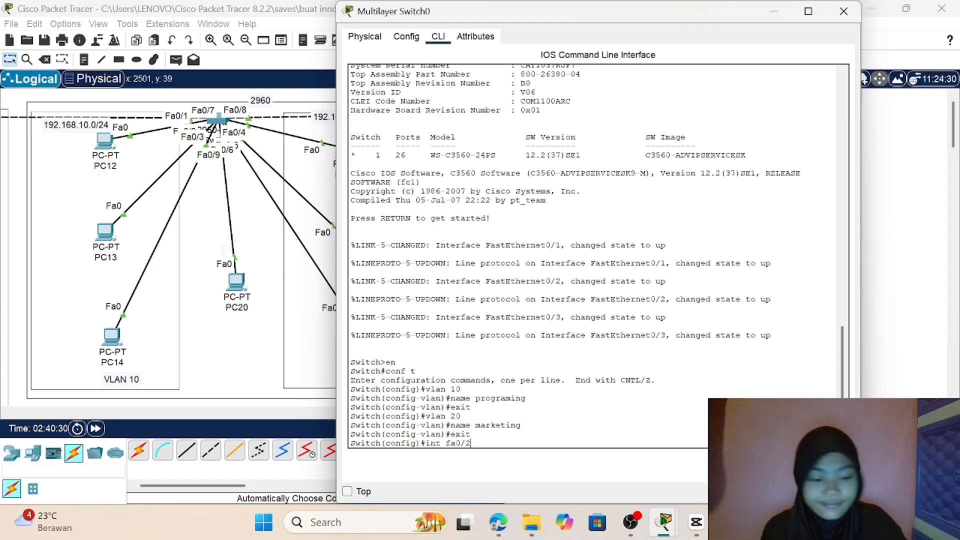
{"action": "key", "text": "Return"}
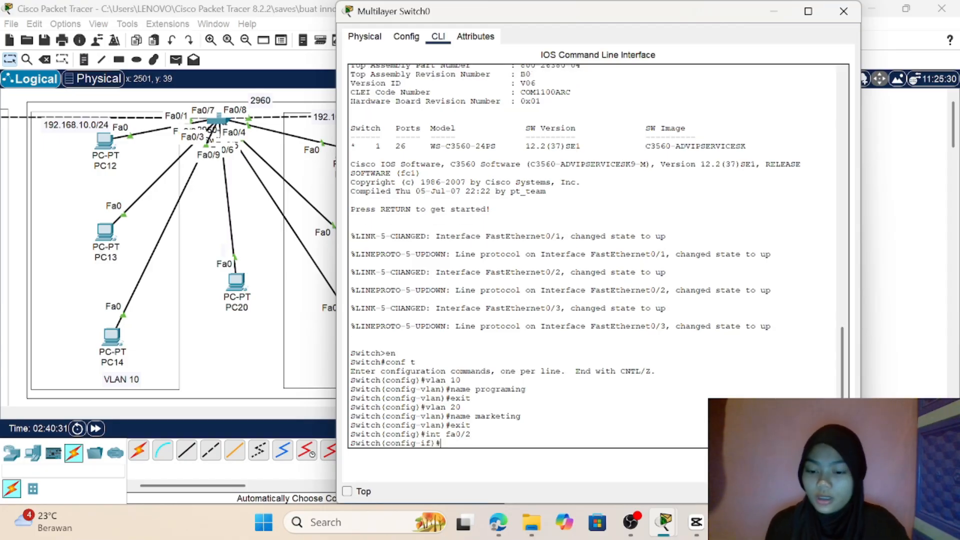
{"action": "type", "text": "sw"}
{"action": "key", "text": "Tab"}
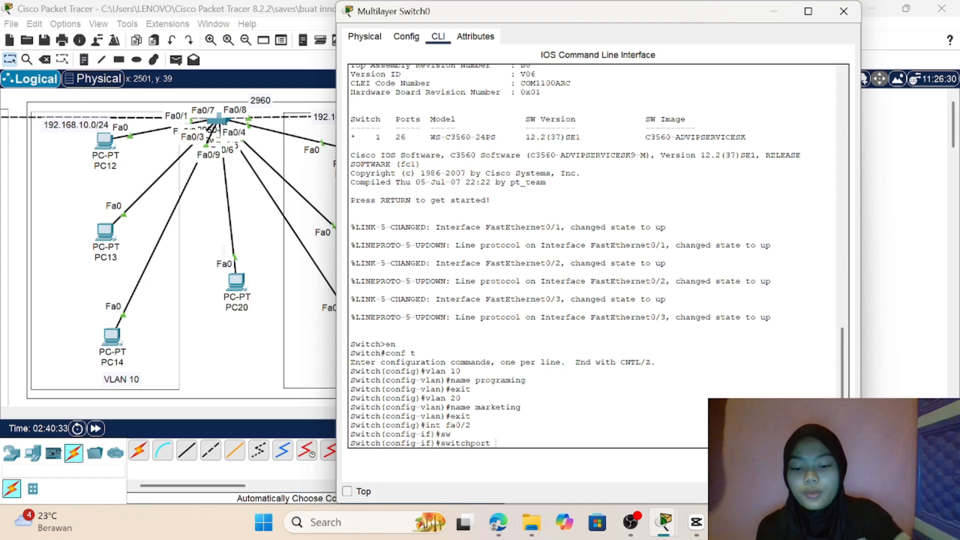
{"action": "type", "text": "mode"}
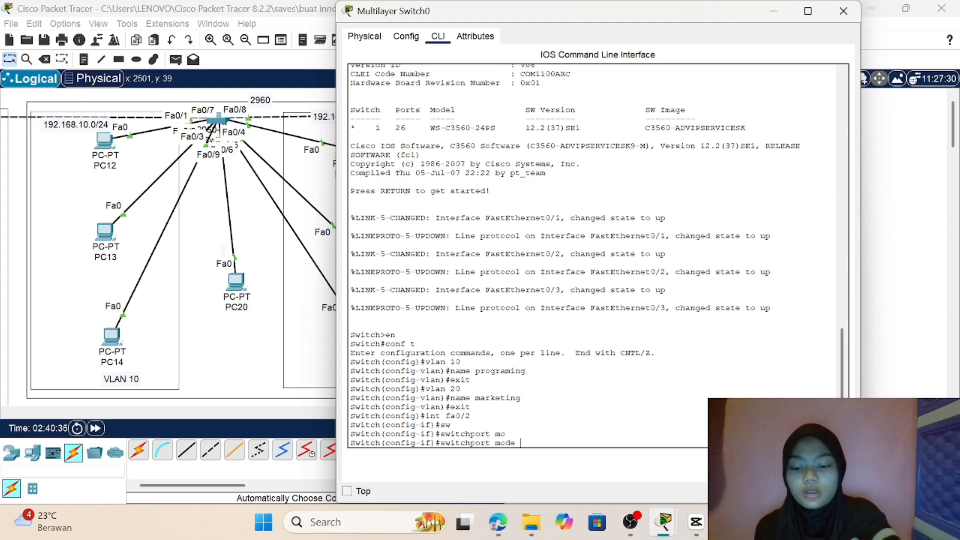
{"action": "key", "text": "Tab"}
{"action": "type", "text": "ac"}
{"action": "key", "text": "Tab"}
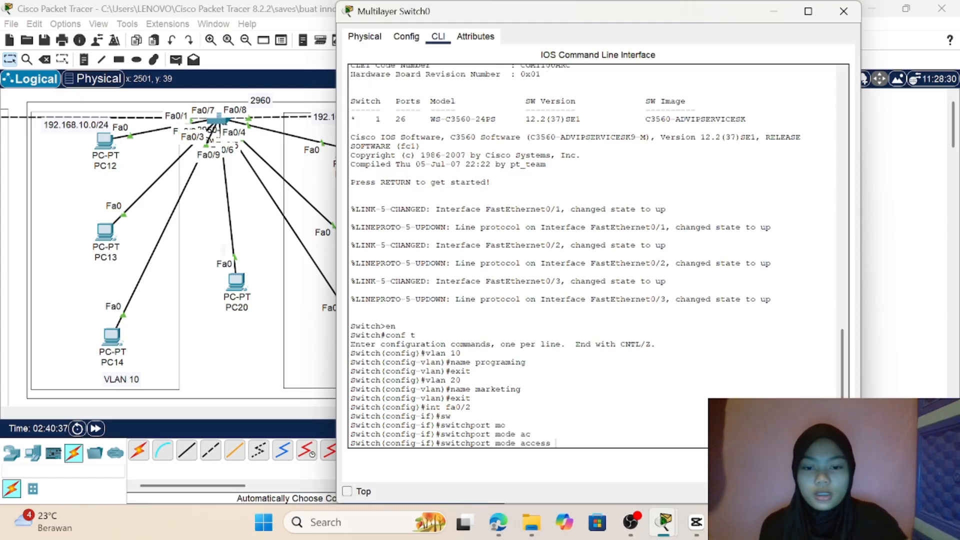
{"action": "key", "text": "Return"}
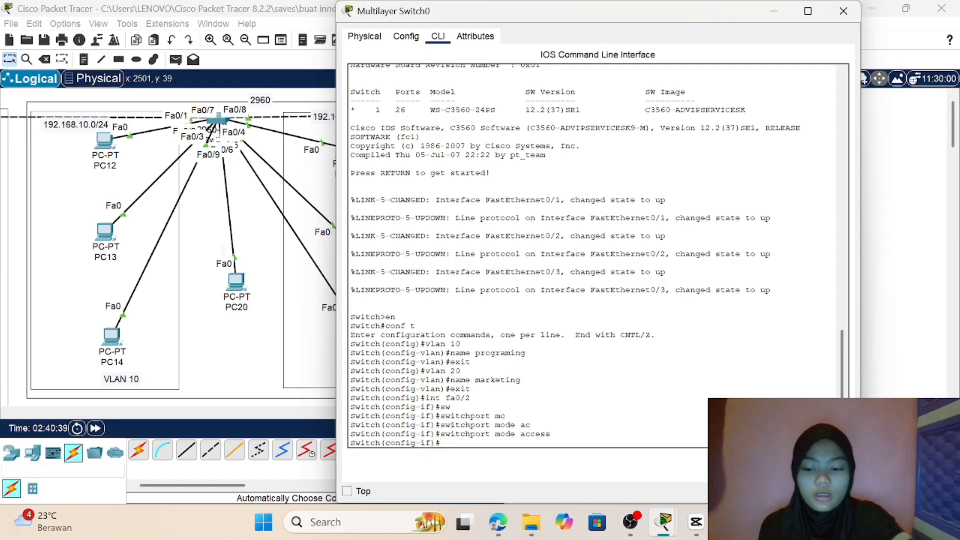
Step: Assign interface fa0/2 to VLAN 10 with switchport access vlan 10 and exit to global configuration mode
{"action": "type", "text": "sw"}
{"action": "key", "text": "Tab"}
{"action": "type", "text": "ac"}
{"action": "key", "text": "Tab"}
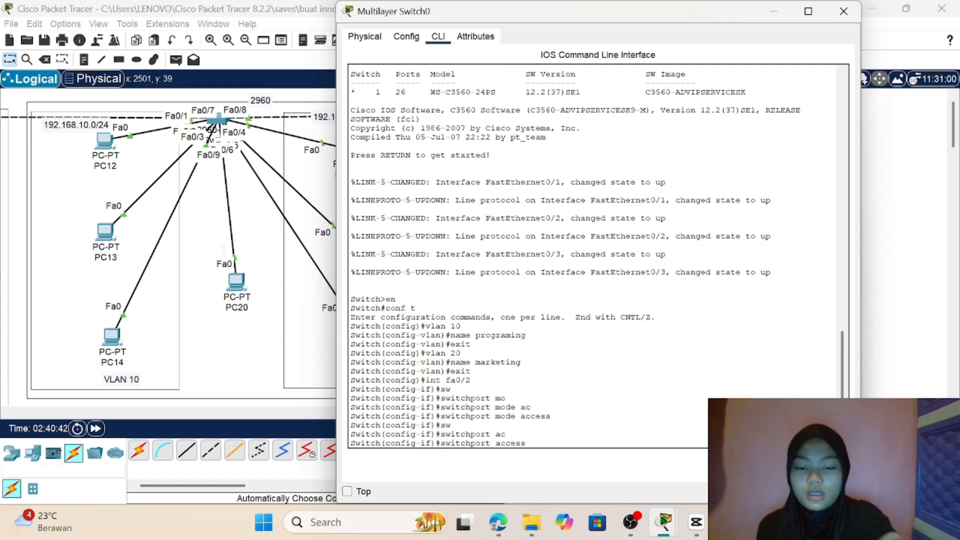
{"action": "type", "text": "vl"}
{"action": "key", "text": "Tab"}
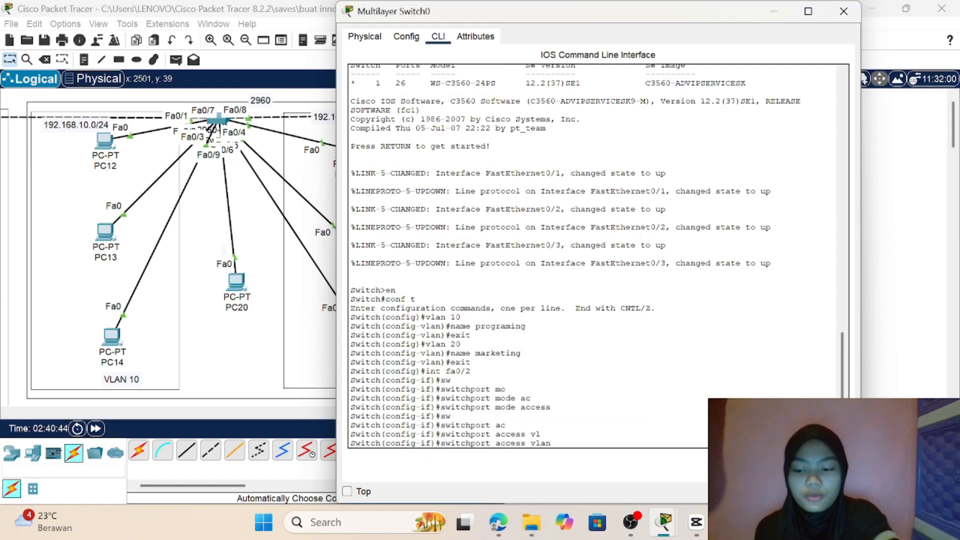
{"action": "type", "text": "10"}
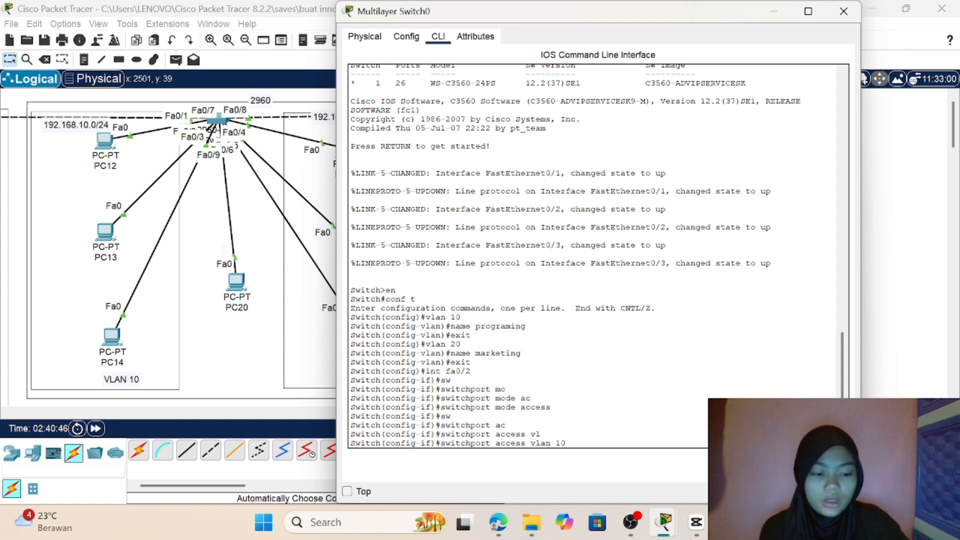
{"action": "key", "text": "Return"}
{"action": "type", "text": "ex"}
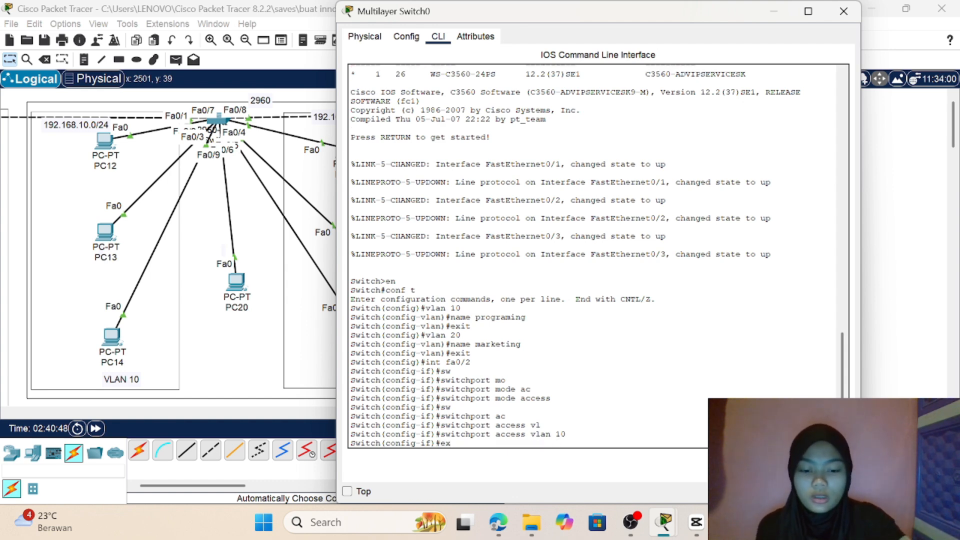
{"action": "type", "text": "it"}
{"action": "key", "text": "Return"}
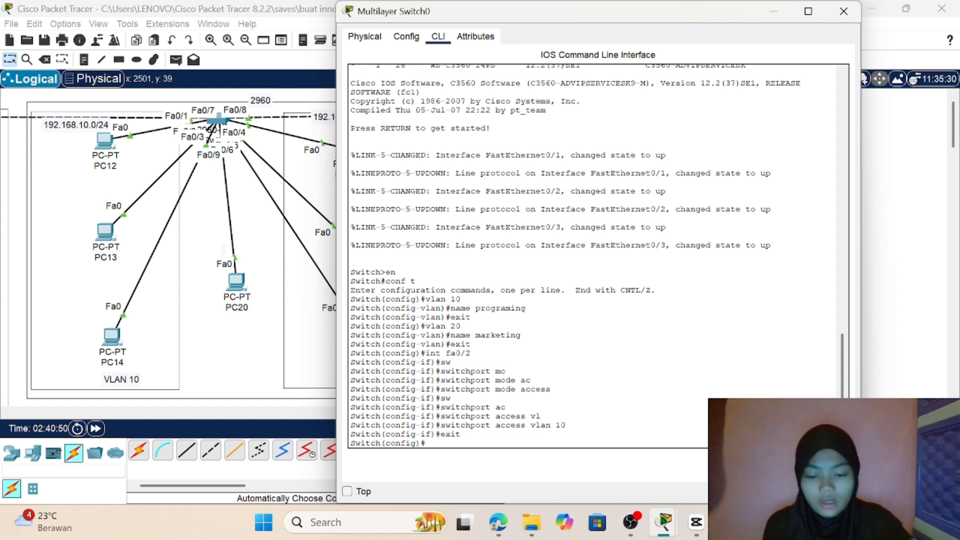
Step: Enter the configuration of interface fa0/3 on Multilayer Switch0 and set it to switchport mode access
{"action": "type", "text": "int f"}
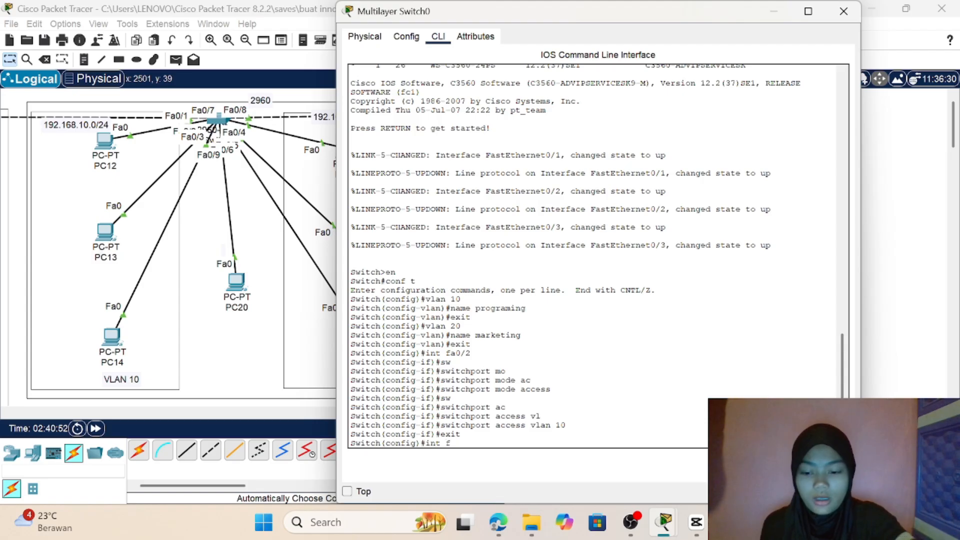
{"action": "type", "text": "a0/3"}
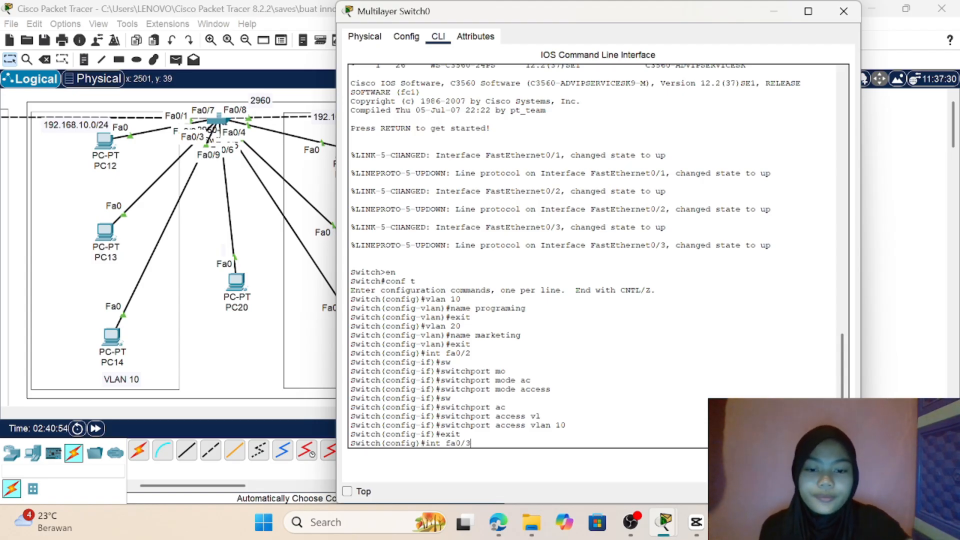
{"action": "key", "text": "Return"}
{"action": "type", "text": "sw"}
{"action": "key", "text": "Tab"}
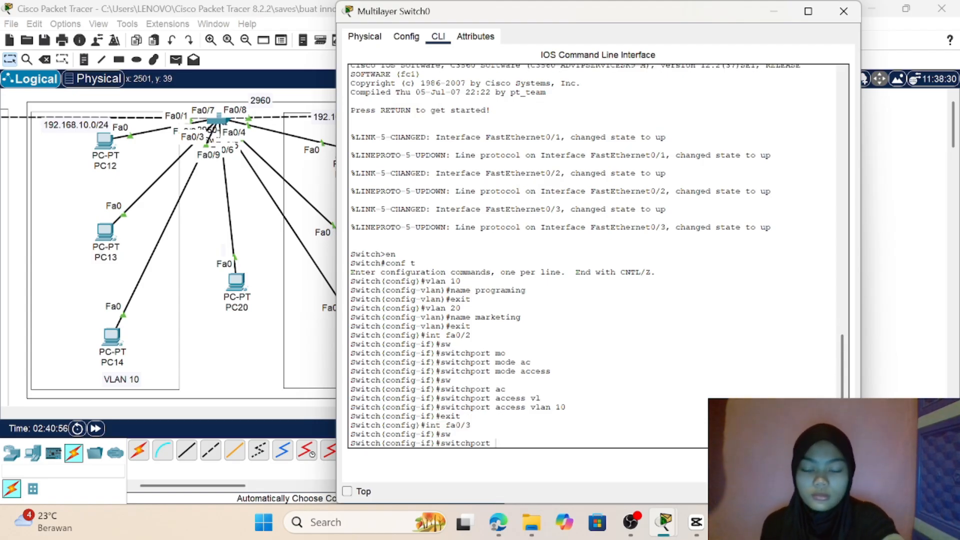
{"action": "type", "text": "m"}
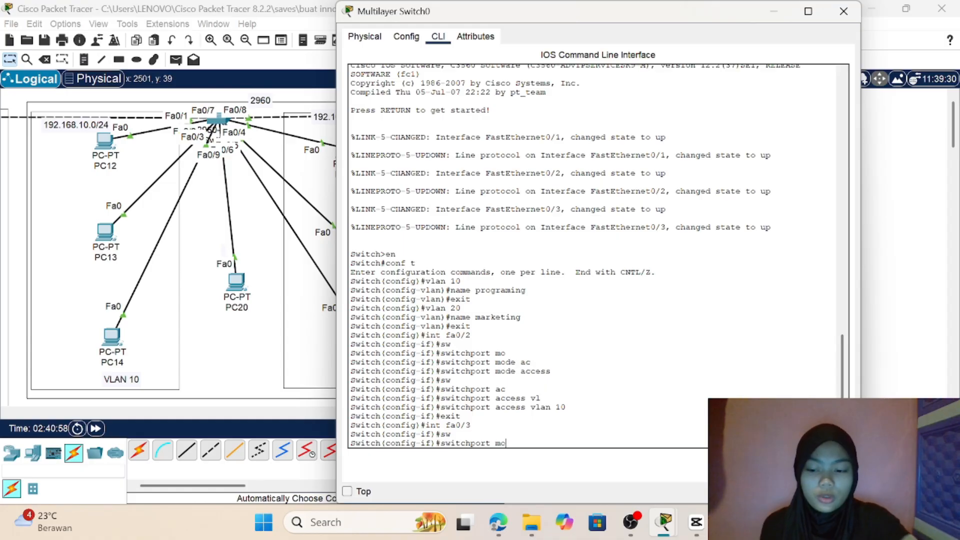
{"action": "type", "text": "o"}
{"action": "key", "text": "Tab"}
{"action": "type", "text": "ac"}
{"action": "key", "text": "Tab"}
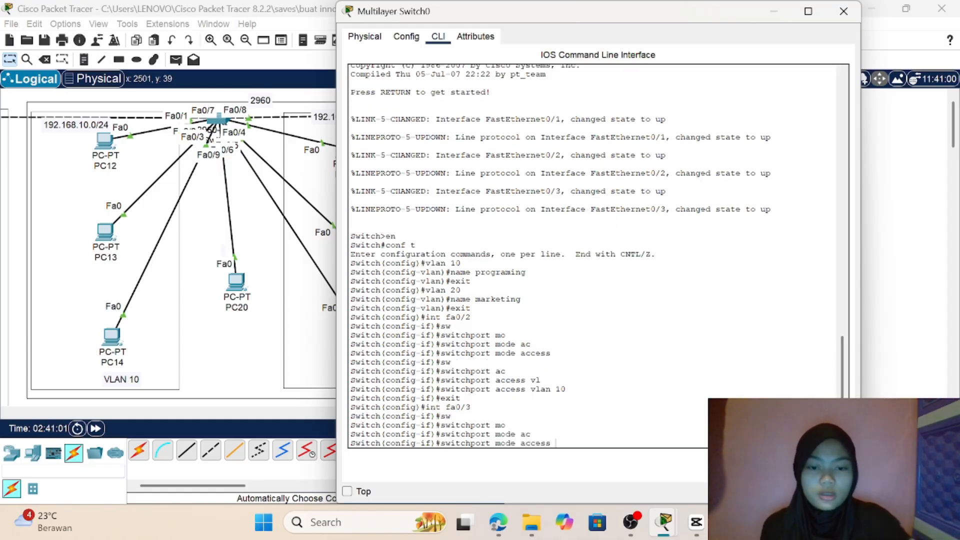
{"action": "key", "text": "Return"}
Step: Assign interface fa0/3 to VLAN 20 with switchport access vlan 20 and exit to global configuration mode
{"action": "type", "text": "sw"}
{"action": "key", "text": "Tab"}
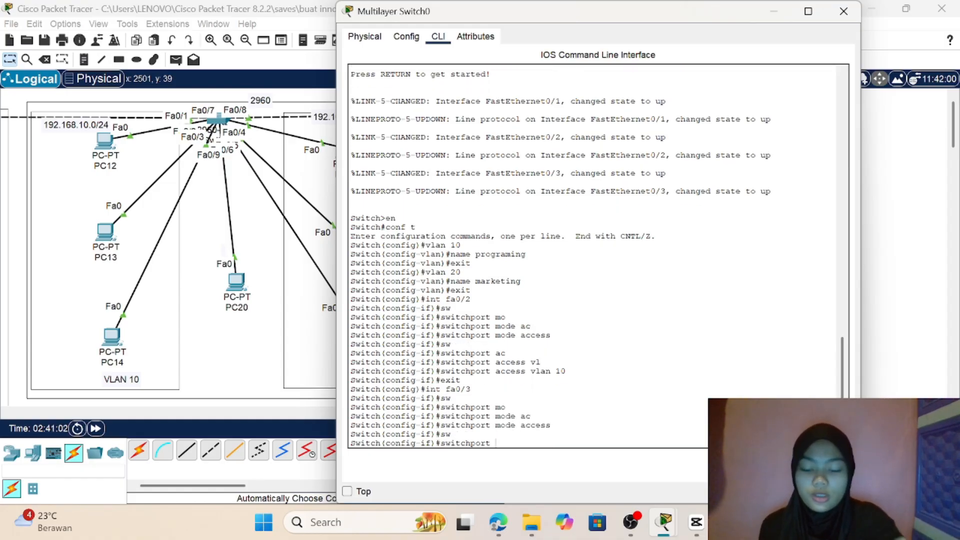
{"action": "type", "text": "ac"}
{"action": "key", "text": "Tab"}
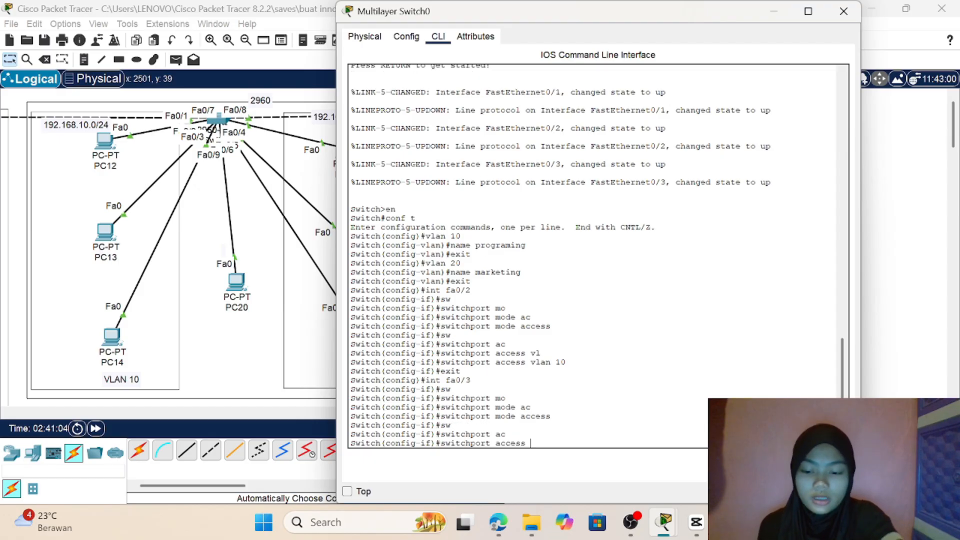
{"action": "type", "text": "vl"}
{"action": "key", "text": "Tab"}
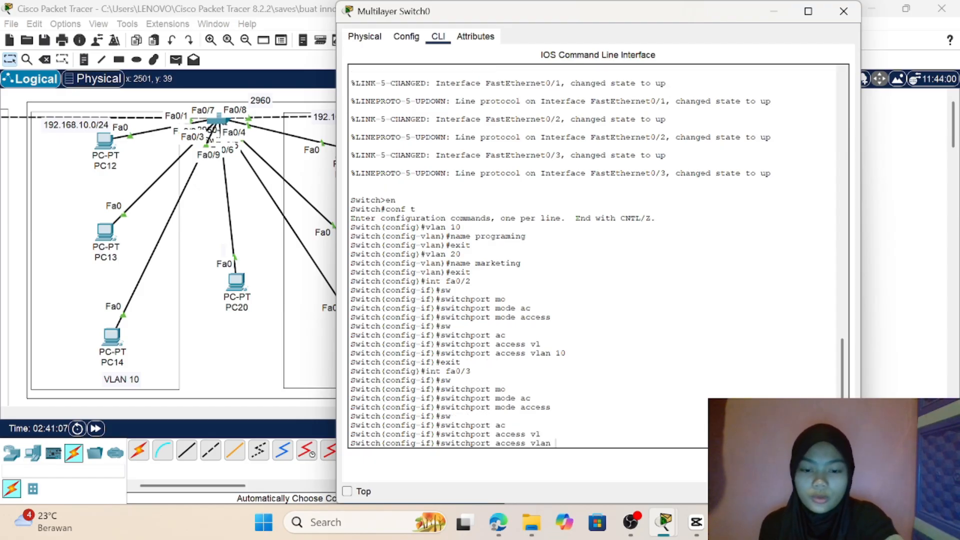
{"action": "type", "text": "20"}
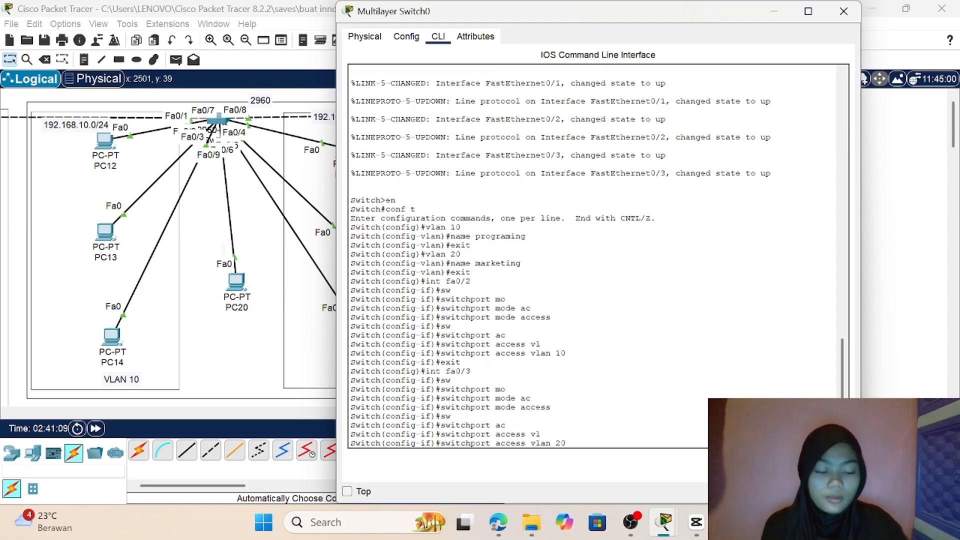
{"action": "key", "text": "Return"}
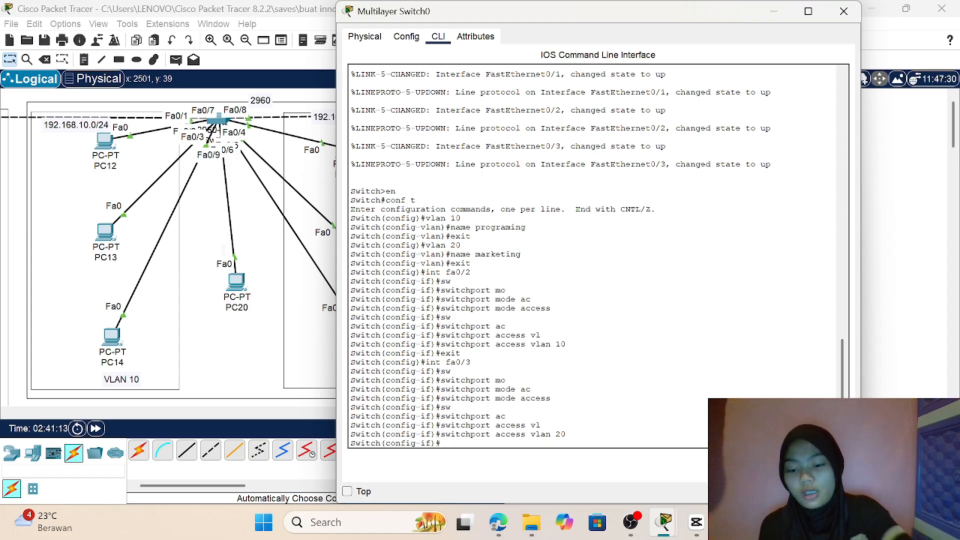
{"action": "type", "text": "exi"}
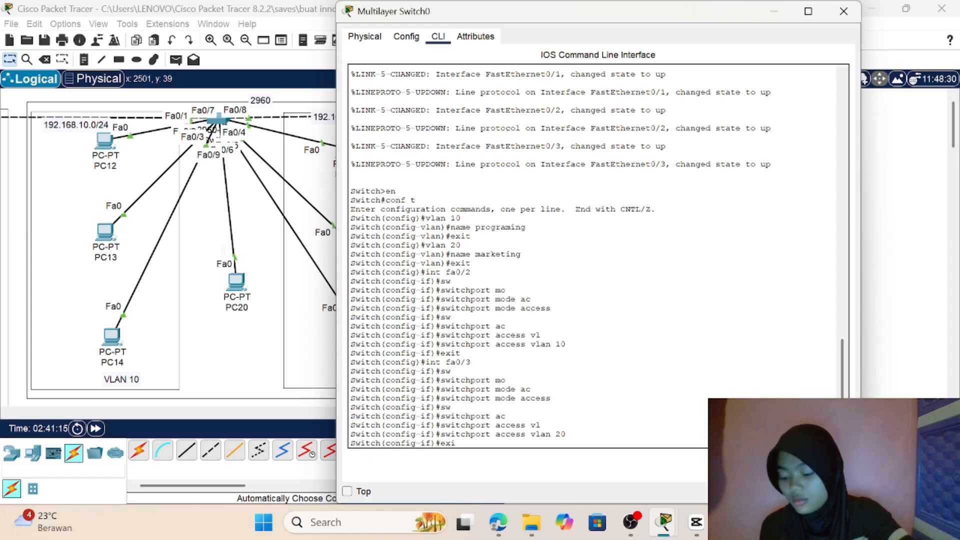
{"action": "type", "text": "t"}
{"action": "key", "text": "Return"}
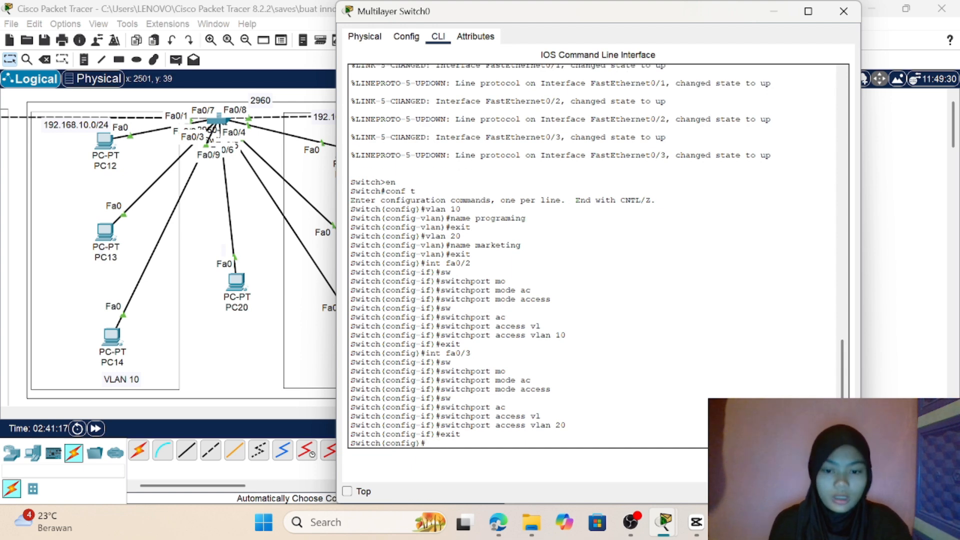
Step: Display the VLAN summary on Multilayer Switch0 with do show vlan brief and examine the VLAN 10 and VLAN 20 port assignments
{"action": "type", "text": "do s"}
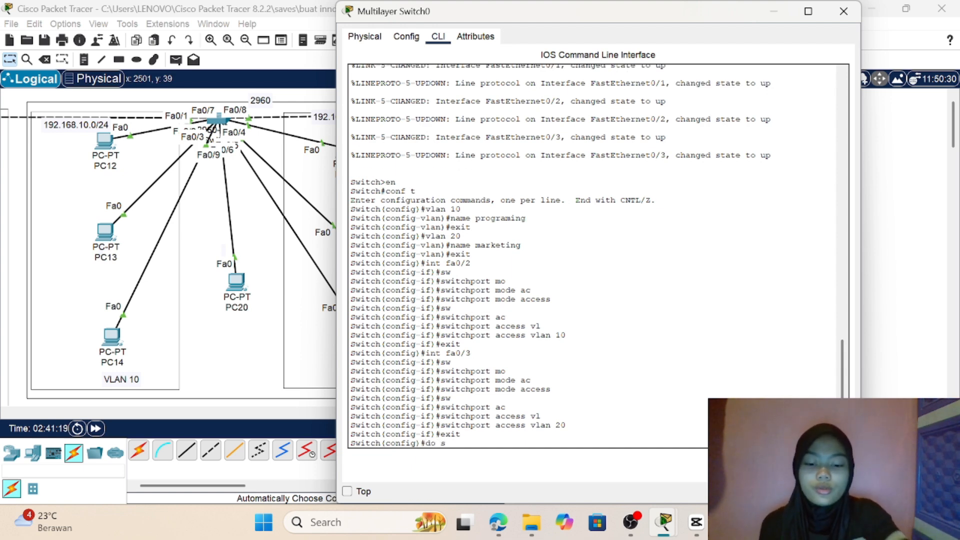
{"action": "type", "text": "how int"}
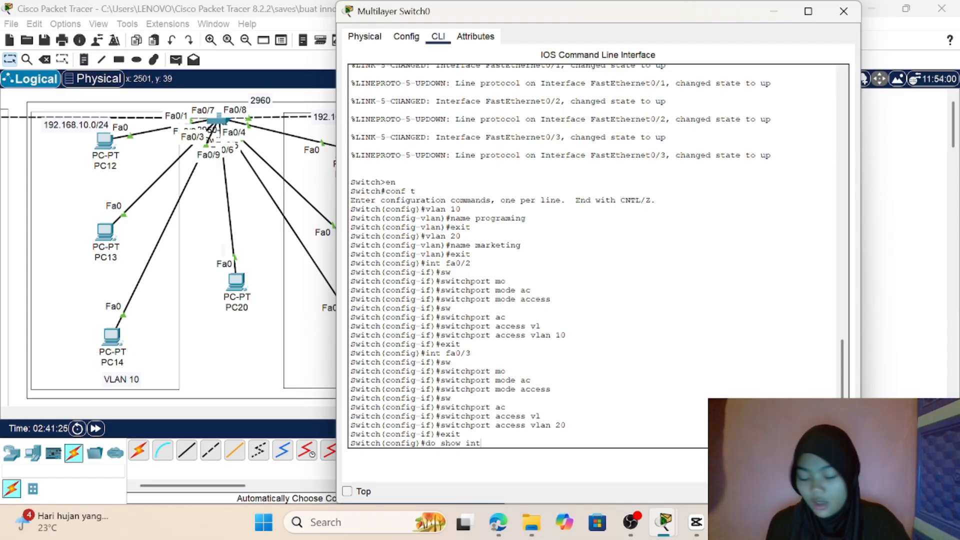
{"action": "key", "text": "BackSpace"}
{"action": "key", "text": "BackSpace"}
{"action": "key", "text": "BackSpace"}
{"action": "type", "text": "v"}
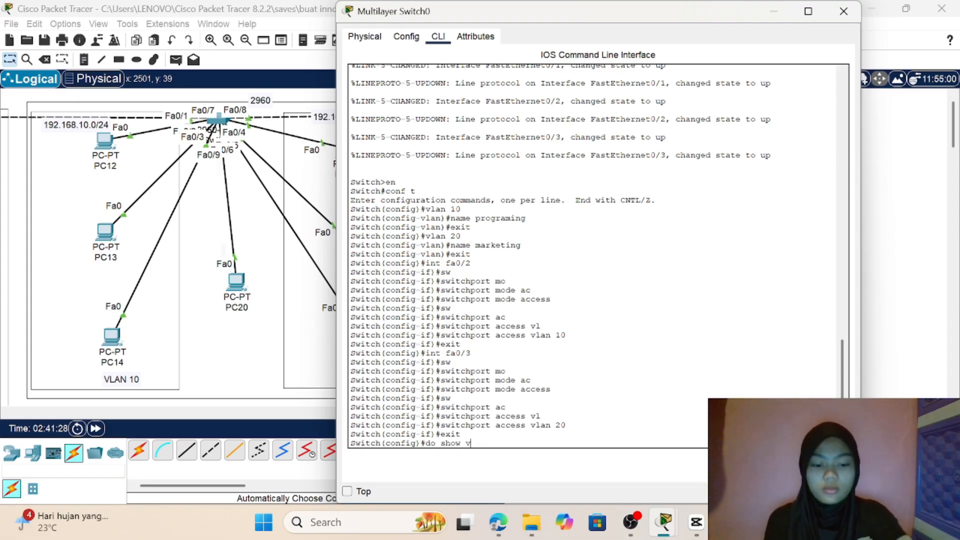
{"action": "type", "text": "lan b"}
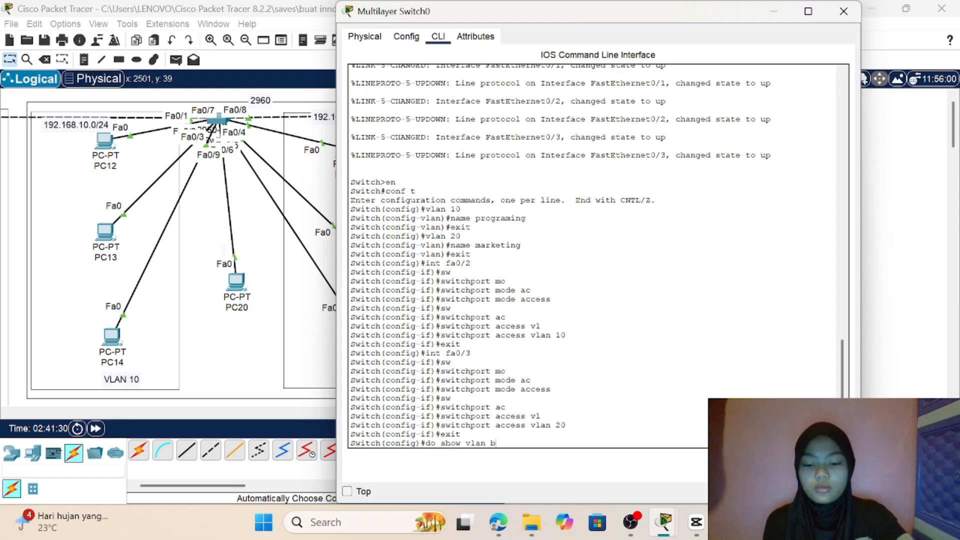
{"action": "type", "text": "rief"}
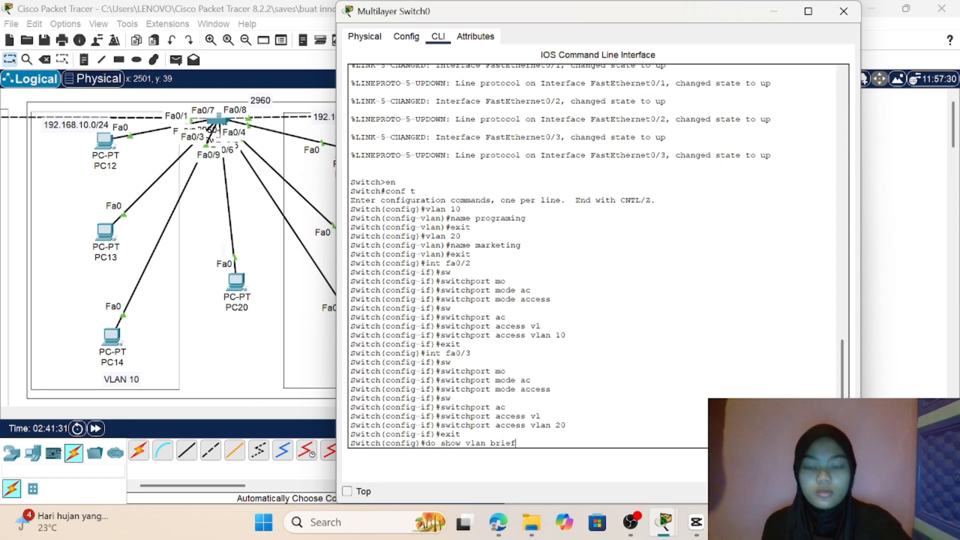
{"action": "key", "text": "Return"}
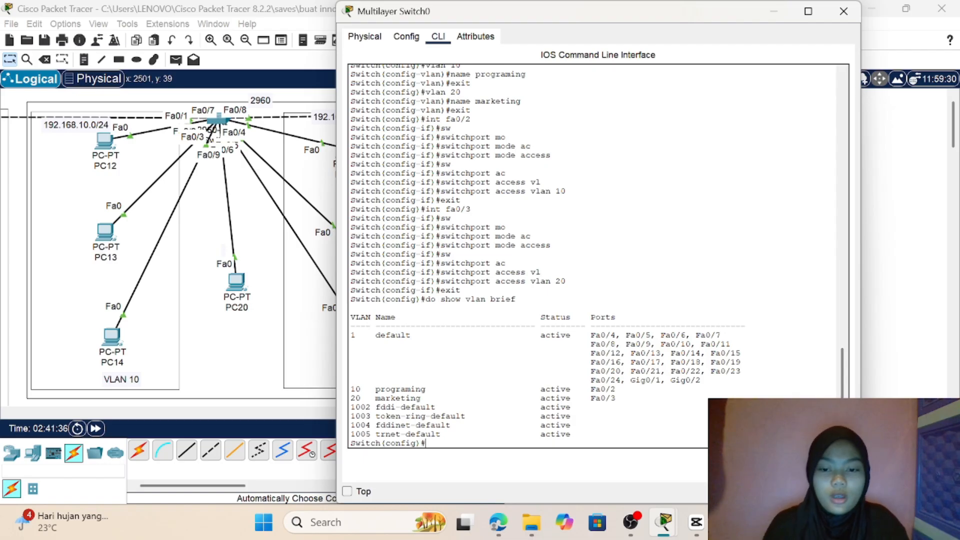
{"action": "left_click_drag", "start_coordinate": [350, 389], "coordinate": [593, 426]}
{"action": "left_click", "coordinate": [593, 425]}
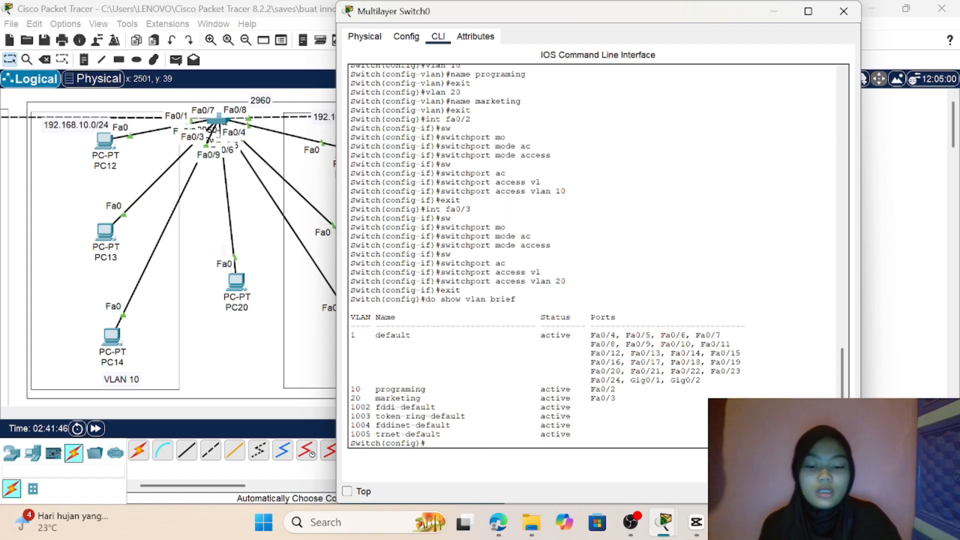
Step: Enter the configuration of the VLAN 10 interface on Multilayer Switch0 with int vlan 10
{"action": "type", "text": "in"}
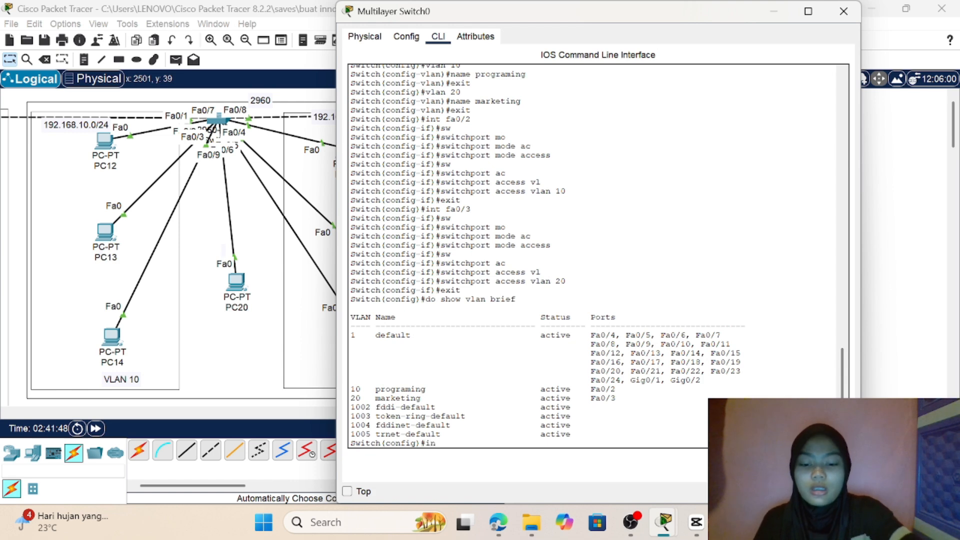
{"action": "type", "text": "t vl"}
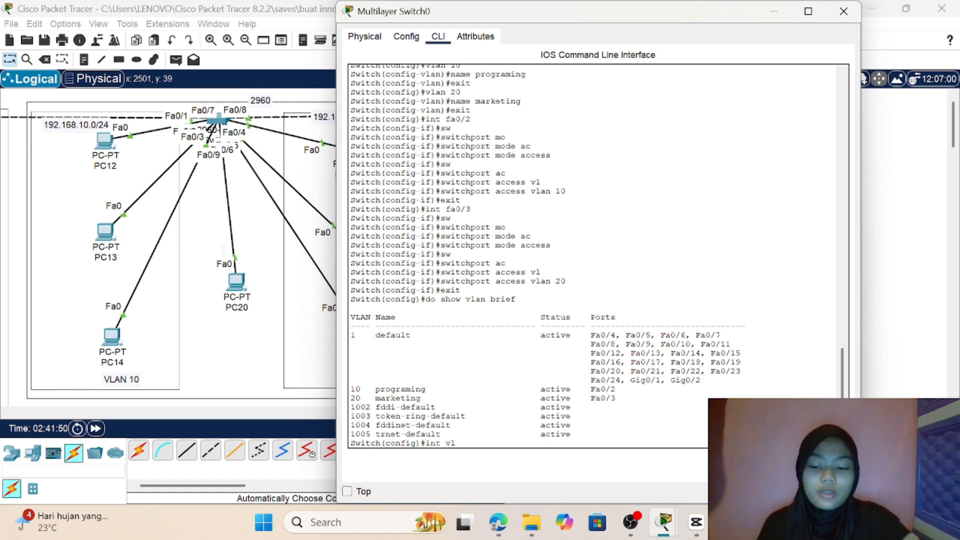
{"action": "type", "text": "an 1"}
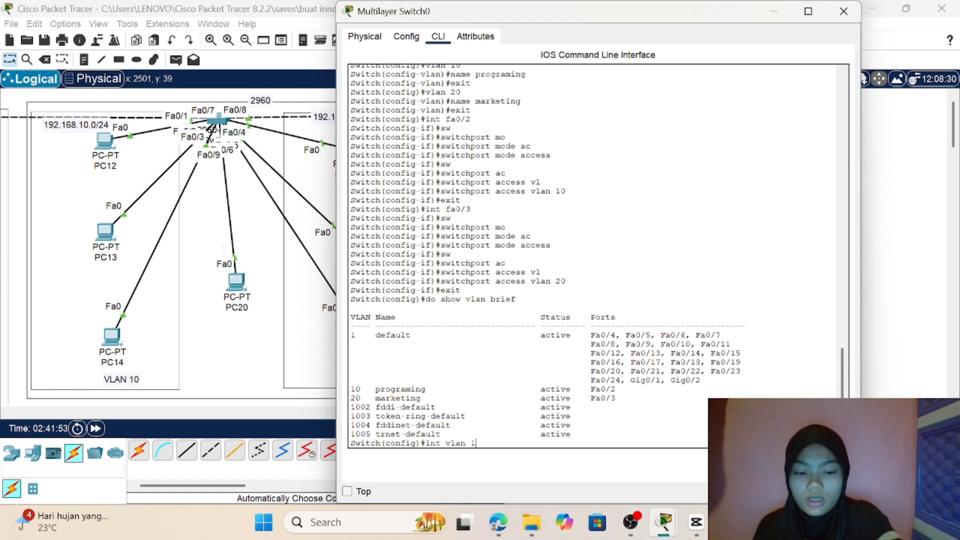
{"action": "type", "text": "0"}
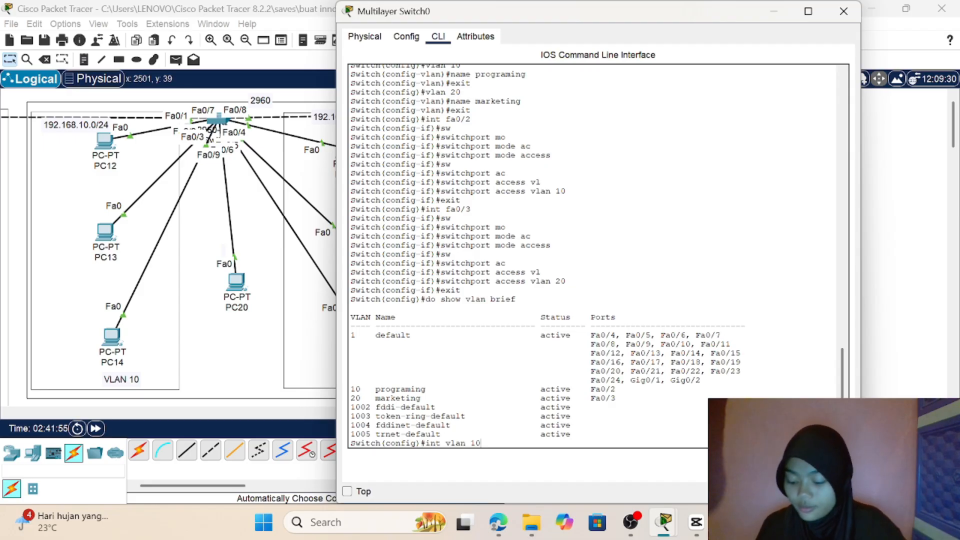
{"action": "key", "text": "Return"}
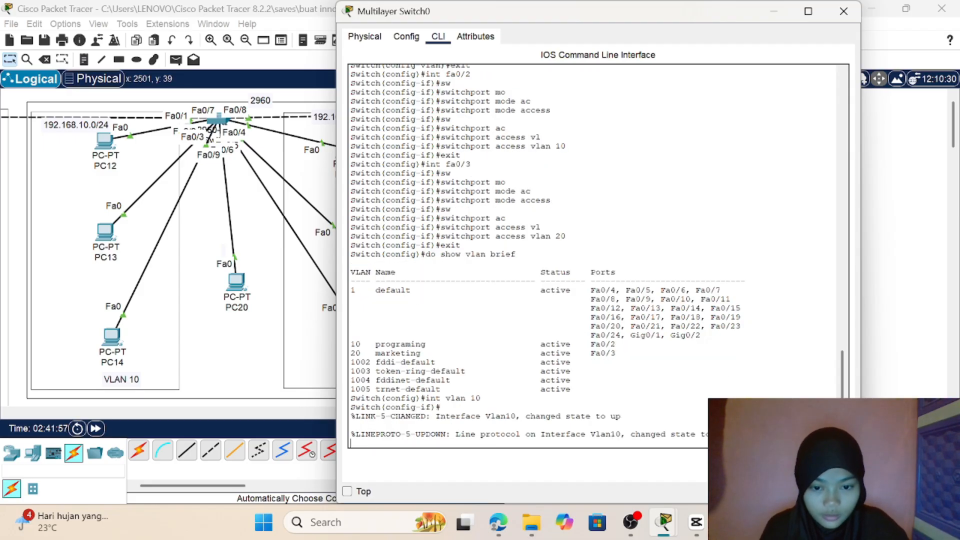
{"action": "key", "text": "Return"}
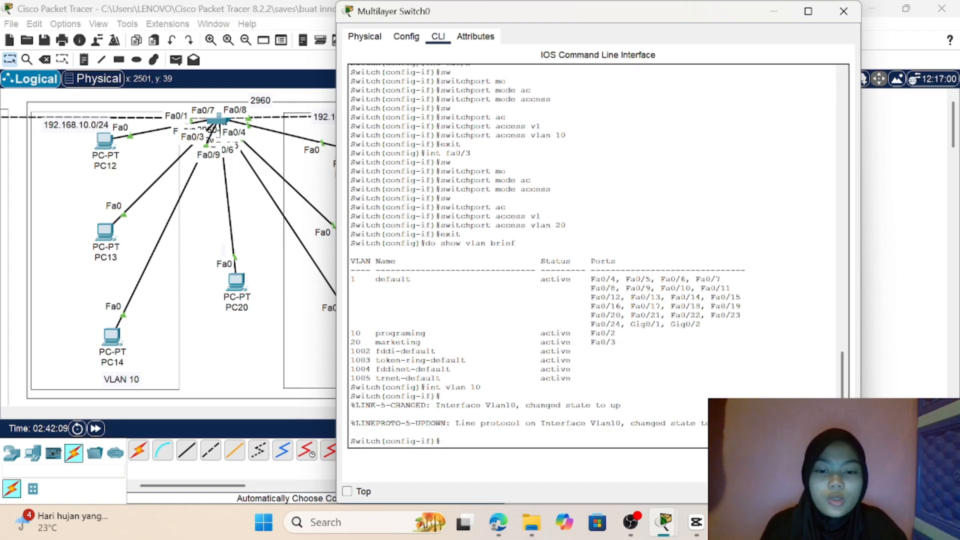
{"action": "double_click", "coordinate": [433, 388]}
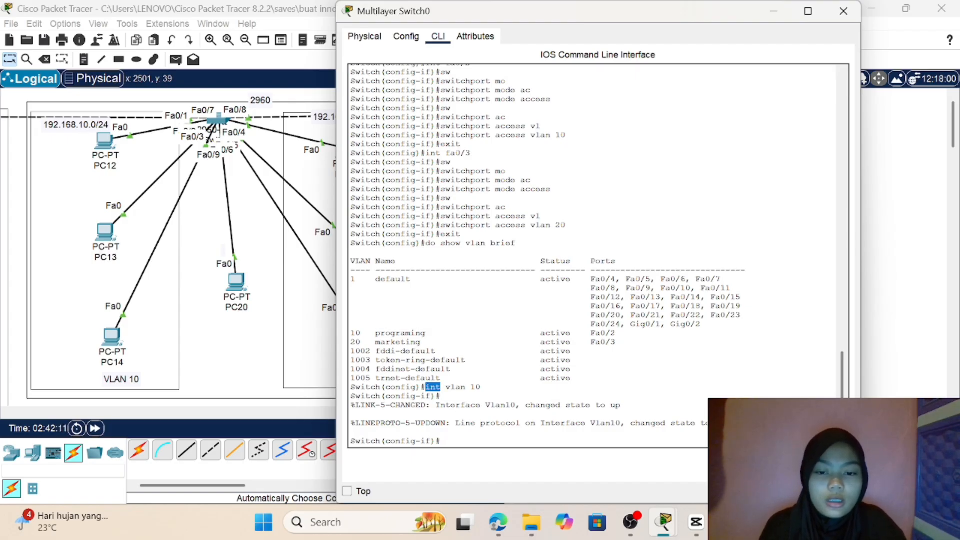
{"action": "right_click", "coordinate": [475, 384]}
{"action": "left_click", "coordinate": [470, 342]}
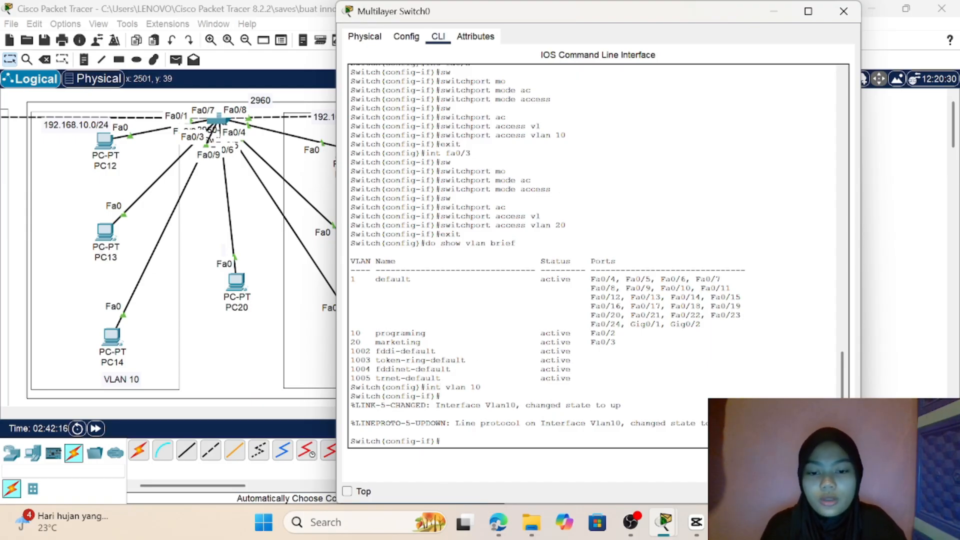
Step: Assign IP address 192.168.10.1 with subnet mask 255.255.255.0 to the VLAN 10 interface and exit to global configuration mode
{"action": "type", "text": "ip"}
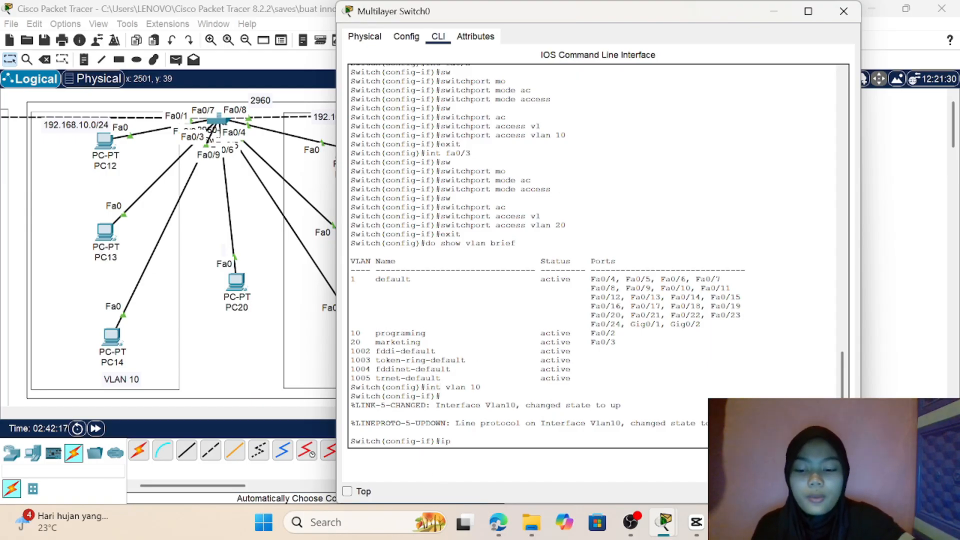
{"action": "type", "text": " addres"}
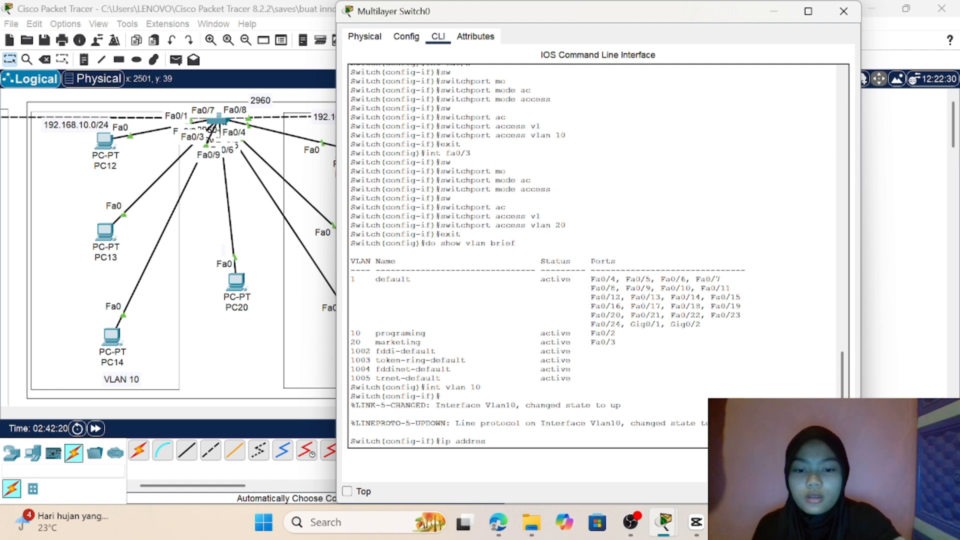
{"action": "type", "text": " 1"}
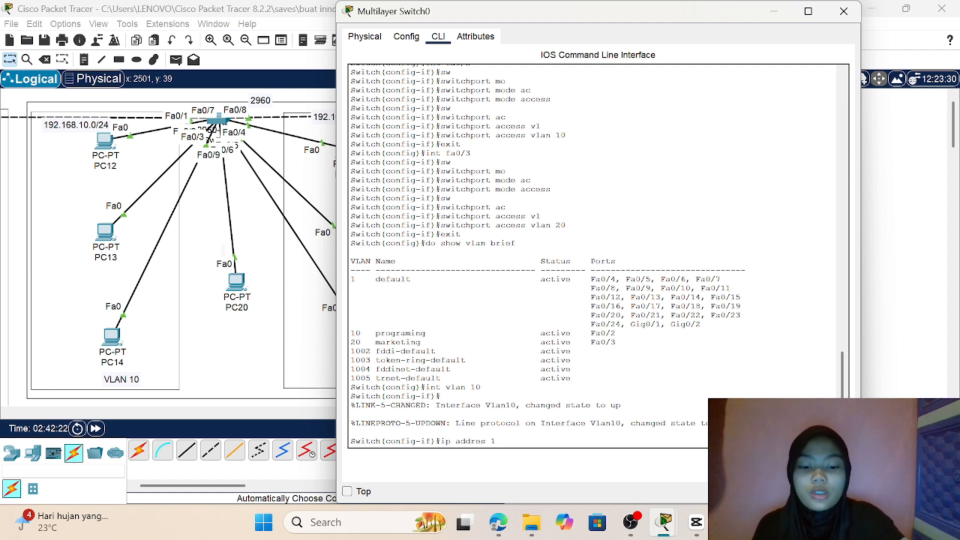
{"action": "type", "text": "92.168."}
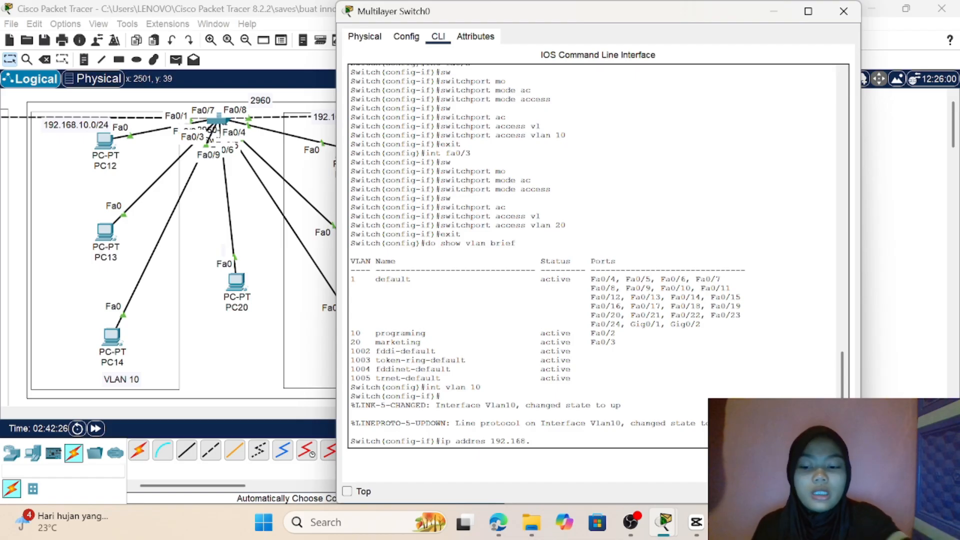
{"action": "type", "text": "10"}
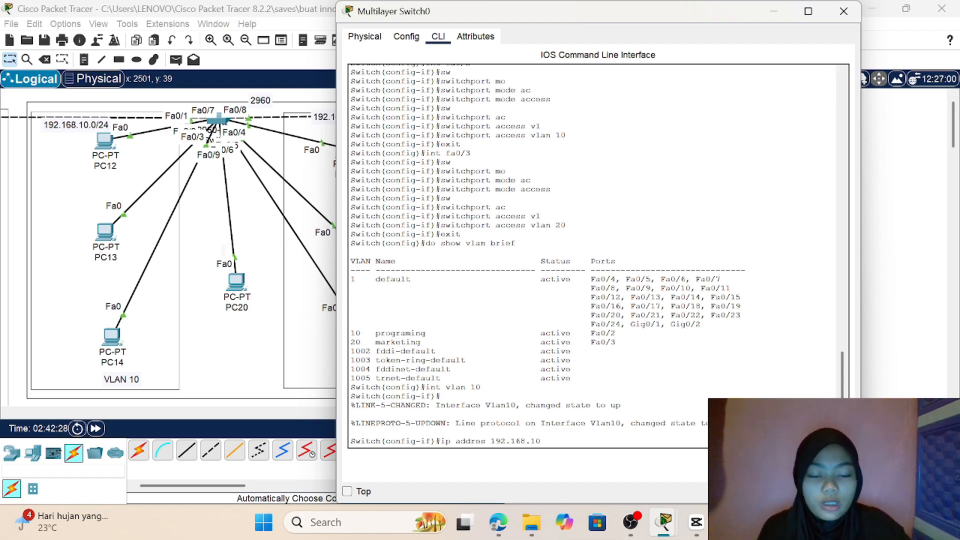
{"action": "type", "text": ".1"}
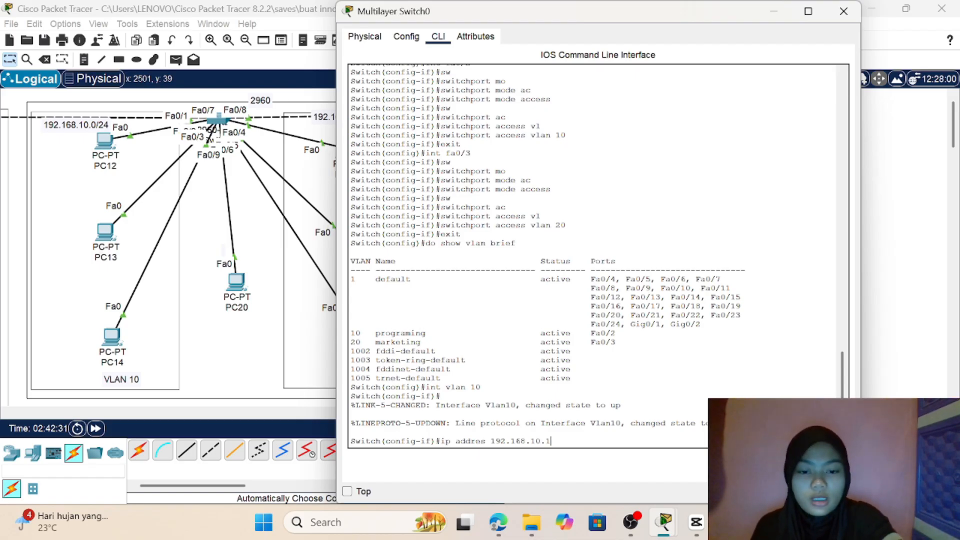
{"action": "type", "text": " 255"}
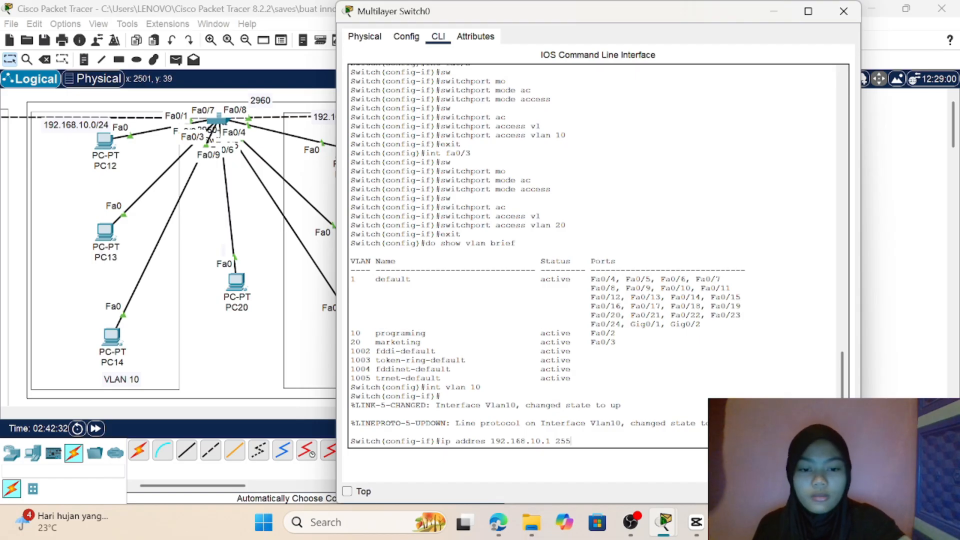
{"action": "type", "text": ".255"}
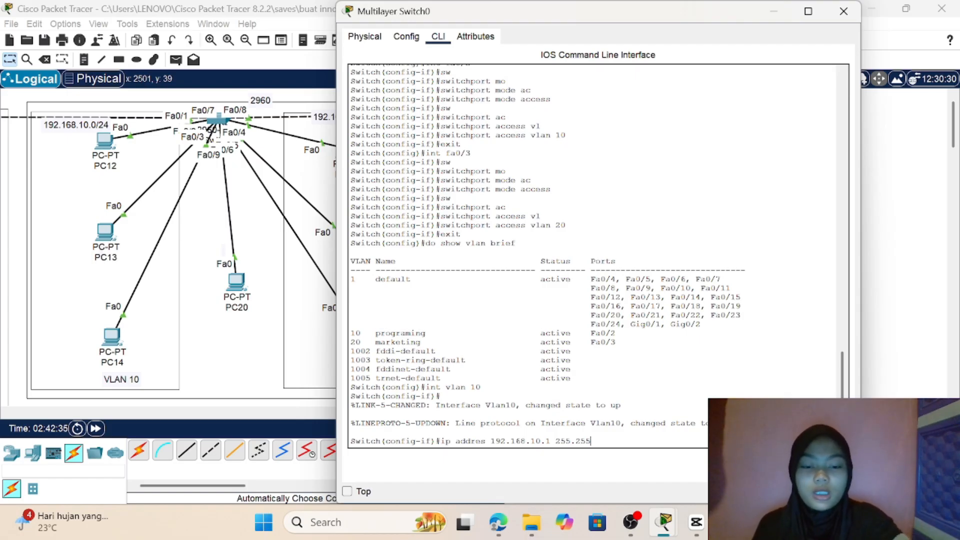
{"action": "type", "text": ".255"}
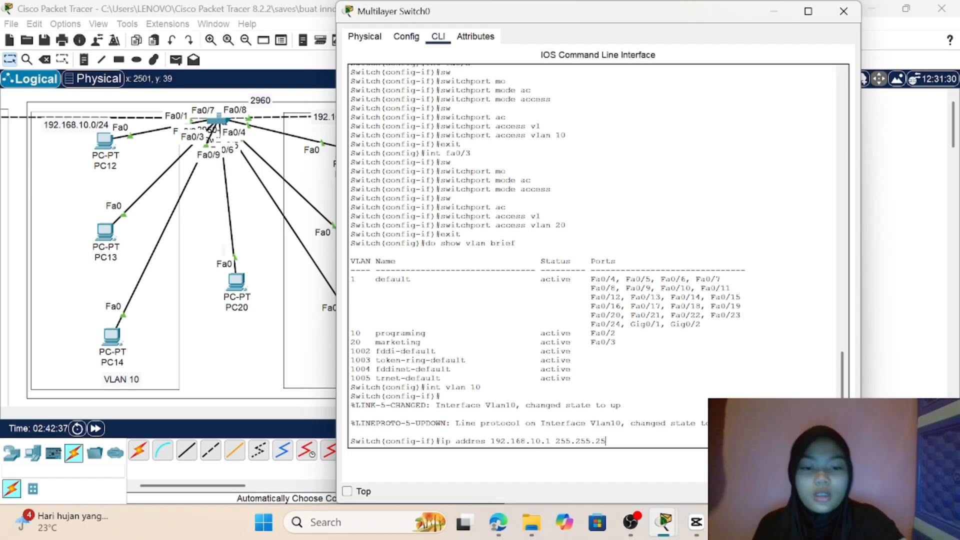
{"action": "type", "text": "."}
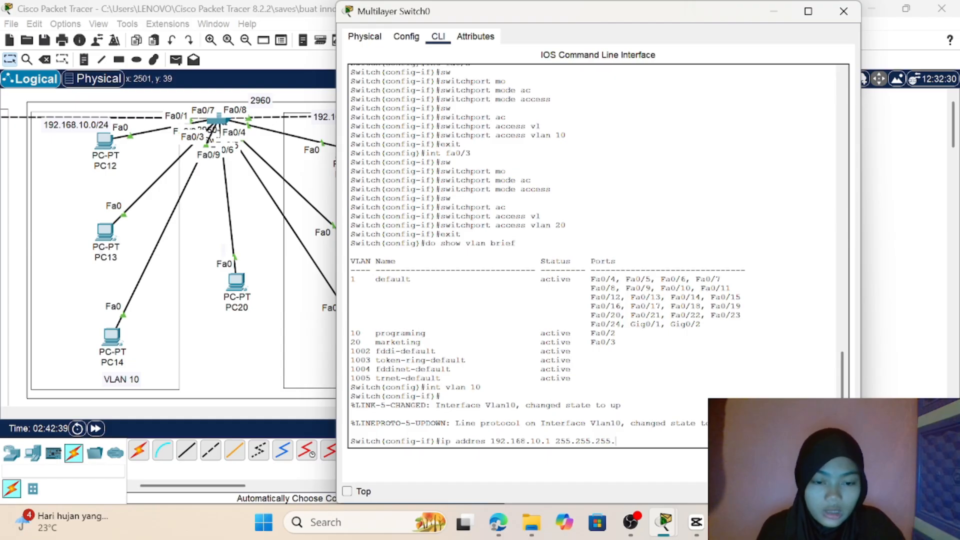
{"action": "type", "text": "0"}
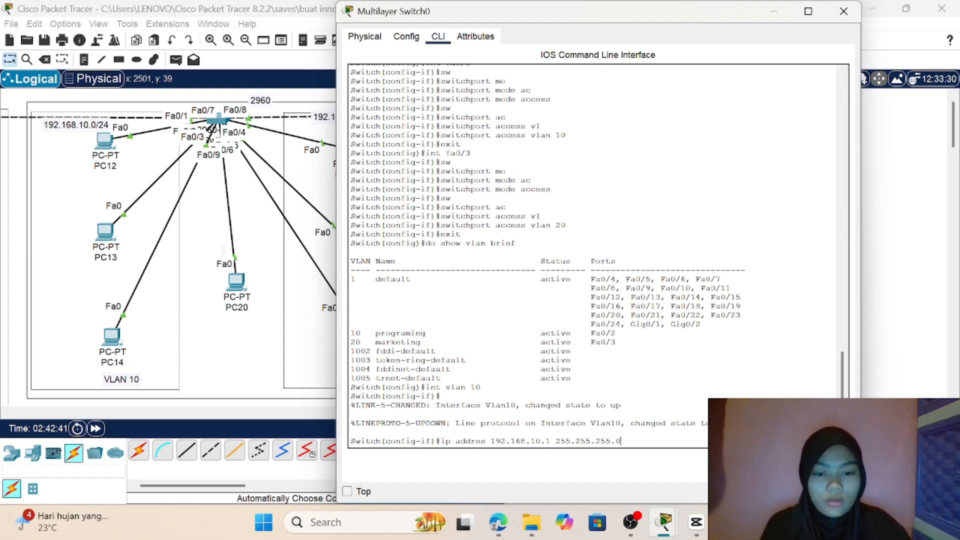
{"action": "key", "text": "Return"}
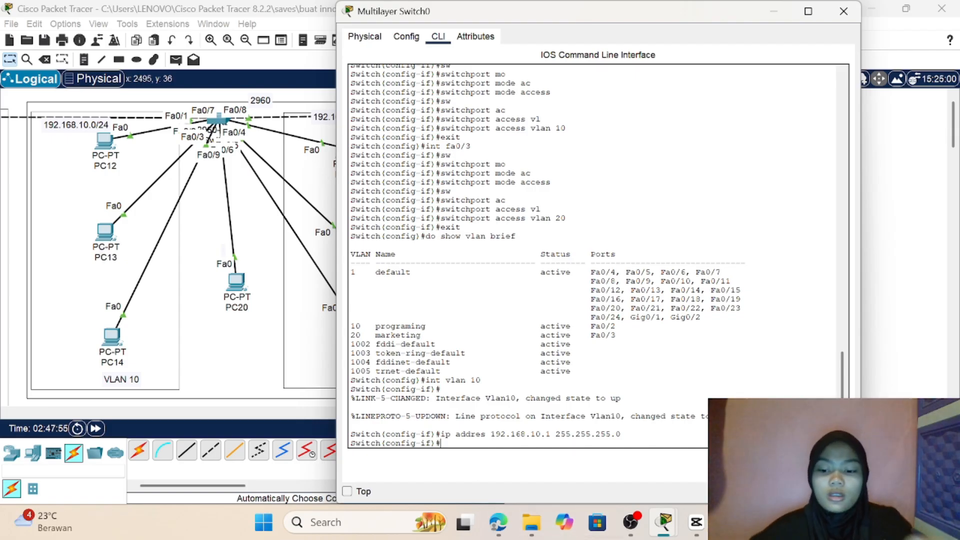
{"action": "type", "text": "exit"}
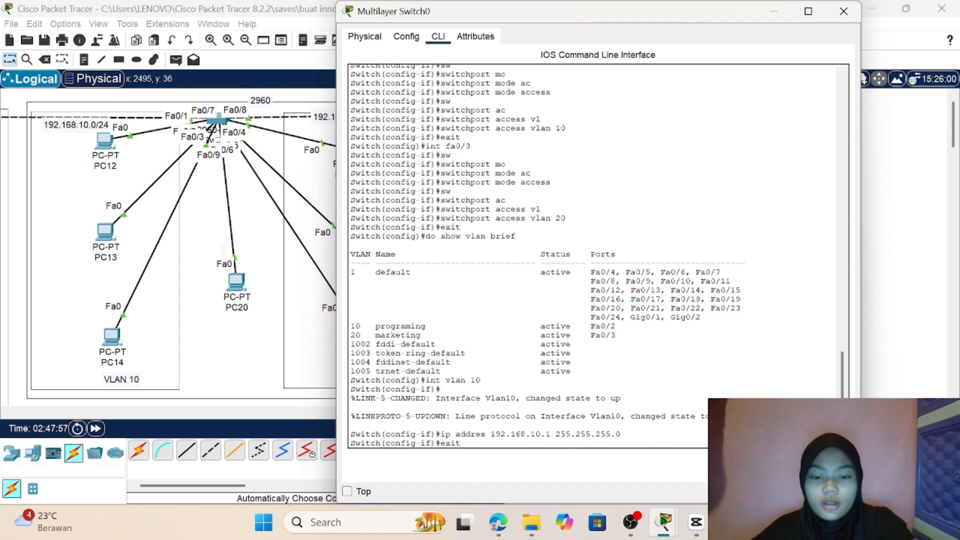
{"action": "key", "text": "Return"}
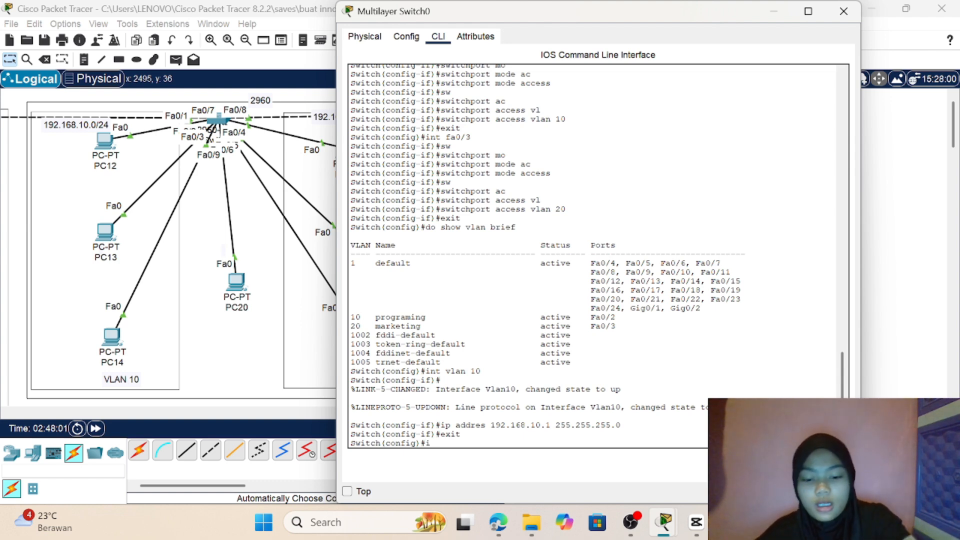
Step: Enter the configuration of the VLAN 20 interface on Multilayer Switch0 with int vlan 20
{"action": "type", "text": "int"}
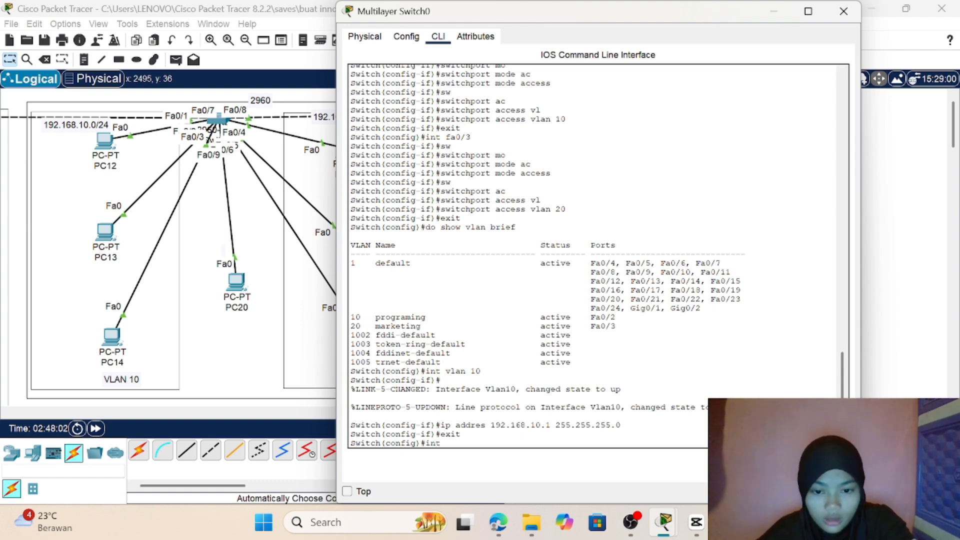
{"action": "type", "text": " vl"}
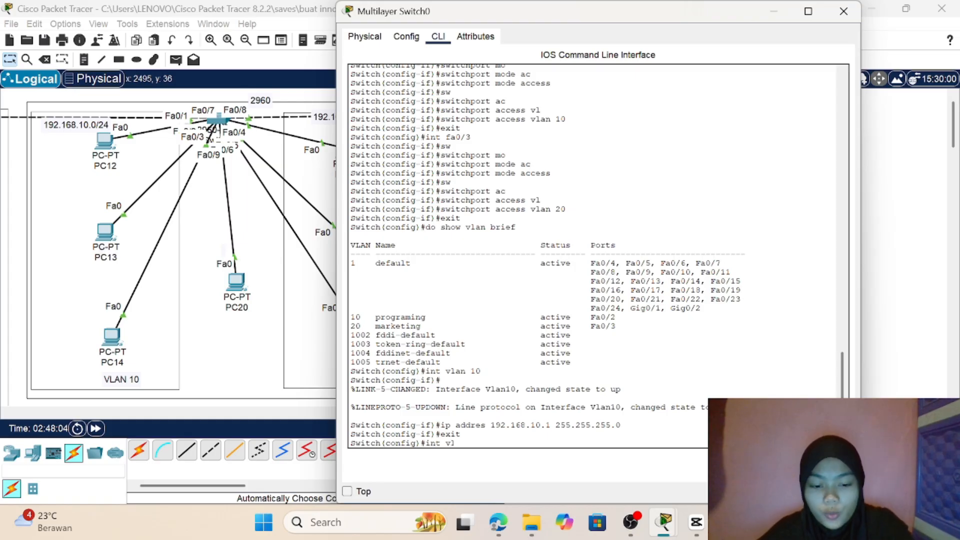
{"action": "type", "text": "an 2"}
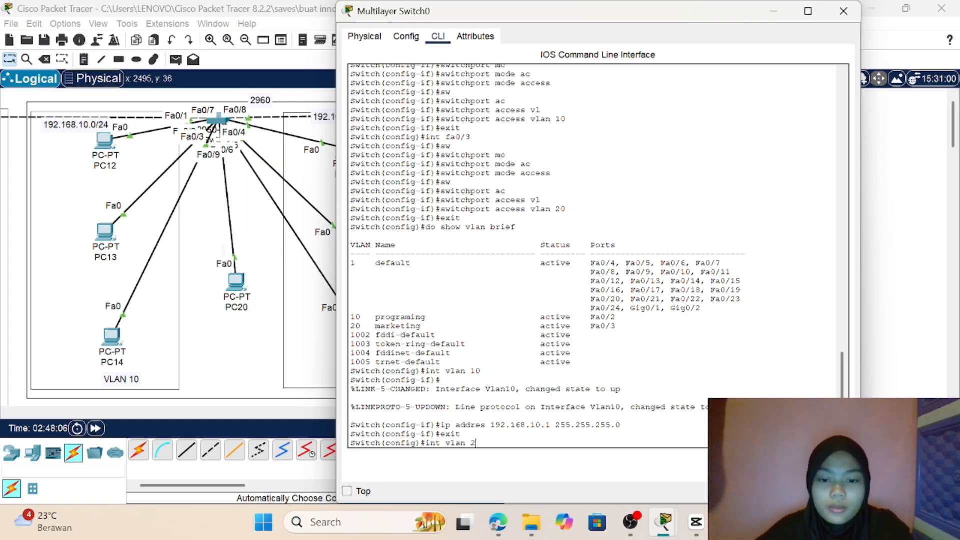
{"action": "type", "text": "0"}
{"action": "key", "text": "Return"}
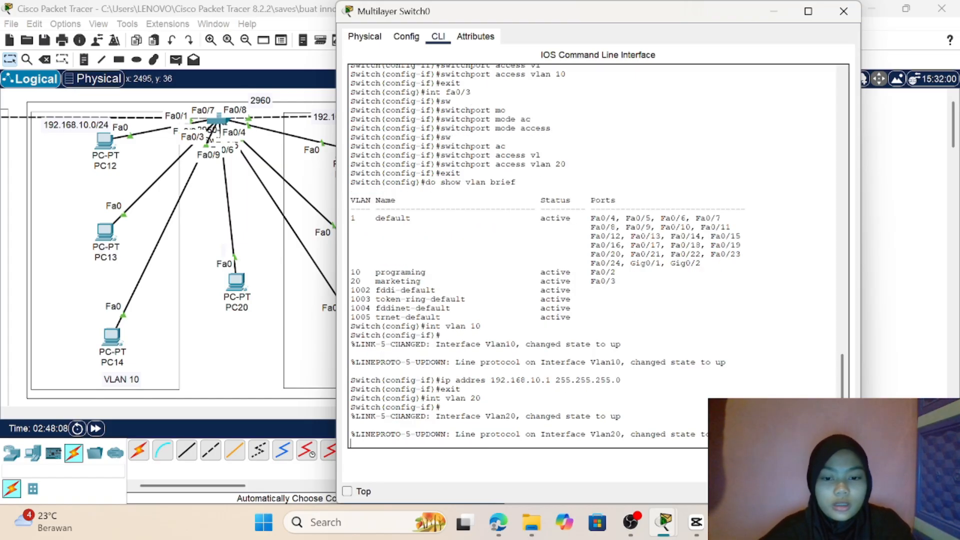
{"action": "key", "text": "Return"}
Step: Assign IP address 192.168.20.1 with subnet mask 255.255.255.0 to the VLAN 20 interface on Multilayer Switch0
{"action": "type", "text": "i"}
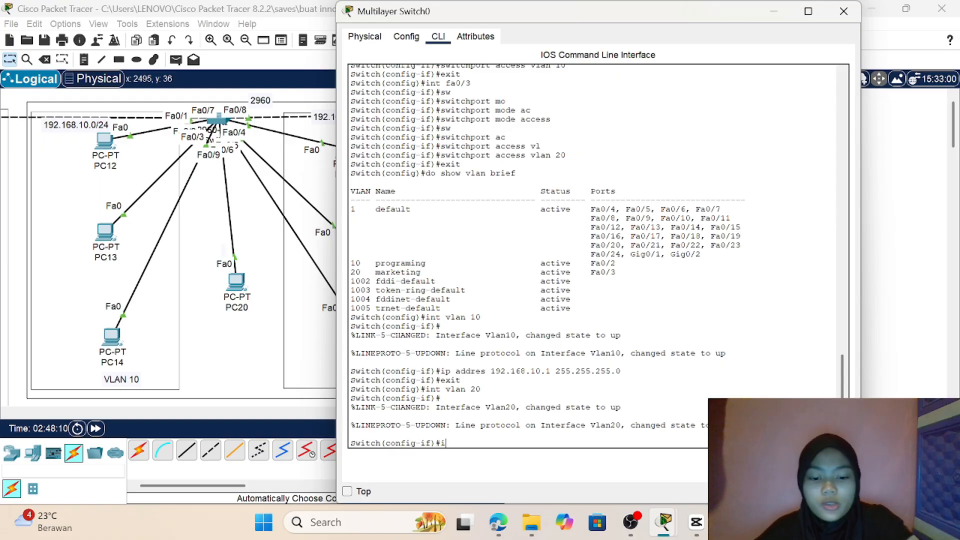
{"action": "type", "text": "p addre"}
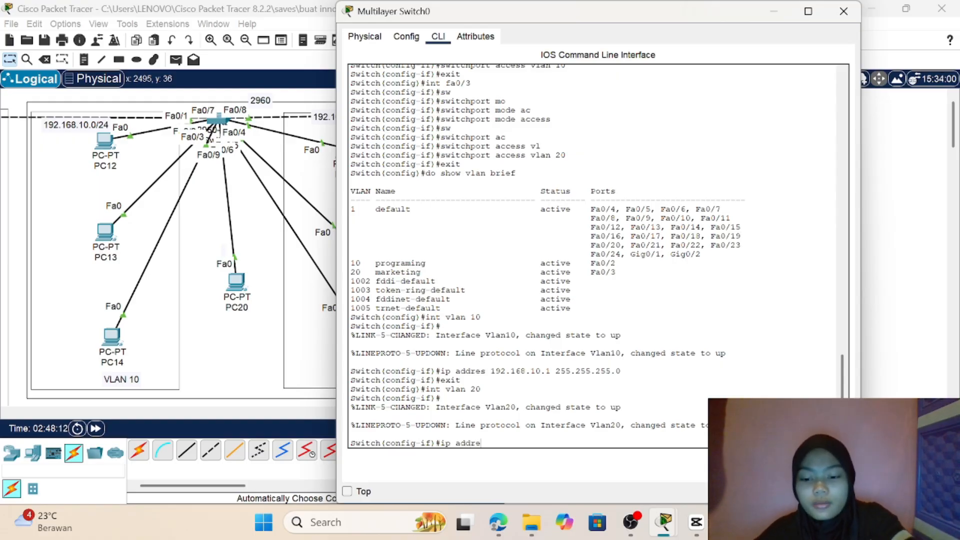
{"action": "type", "text": "ss"}
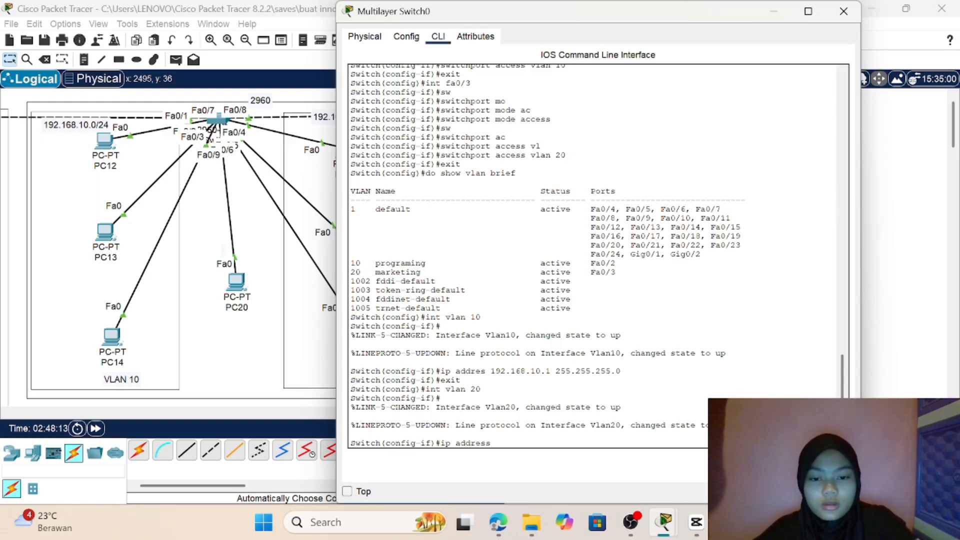
{"action": "type", "text": " 192"}
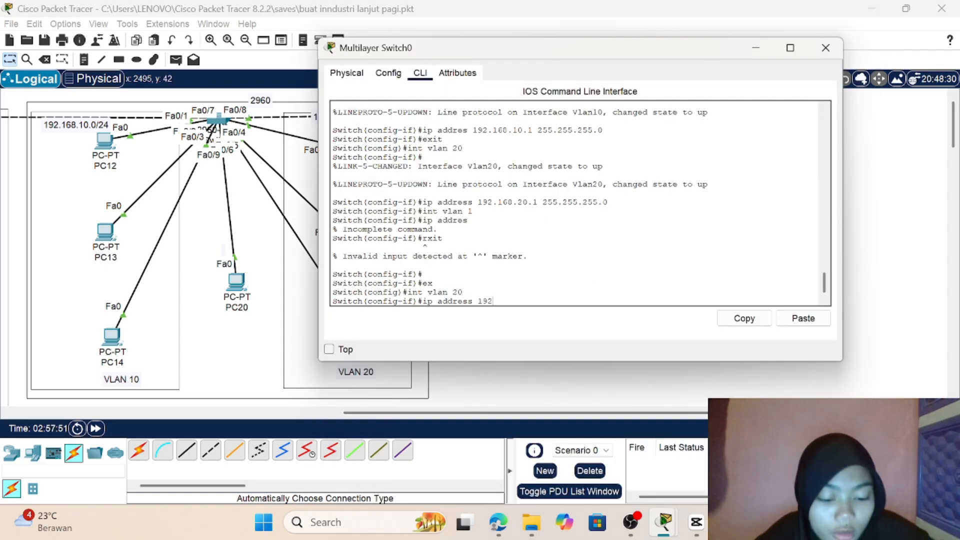
{"action": "type", "text": ".168."}
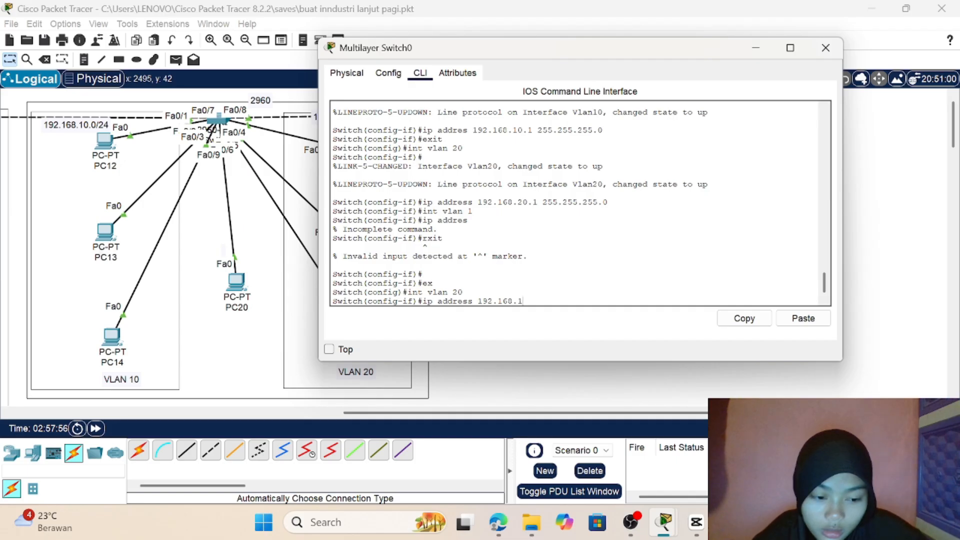
{"action": "type", "text": "20."}
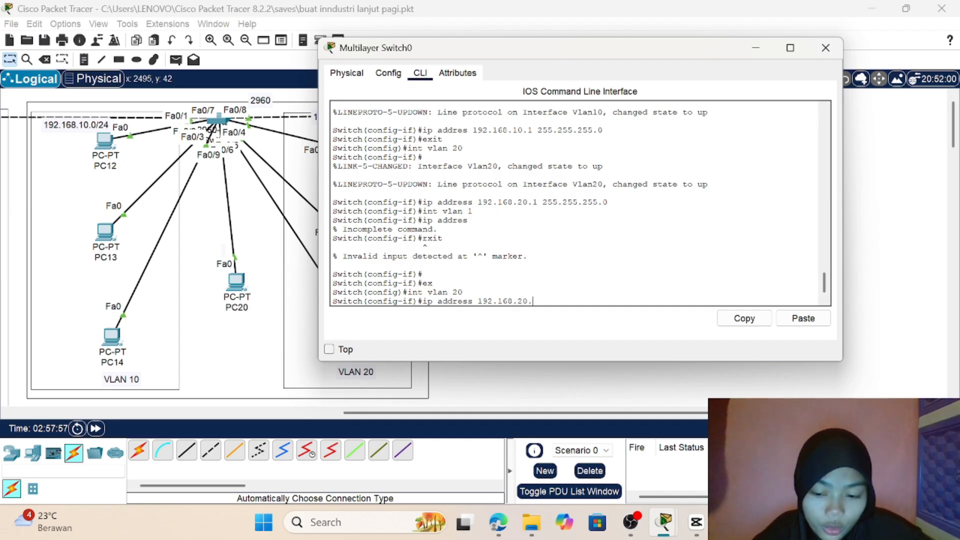
{"action": "type", "text": "1"}
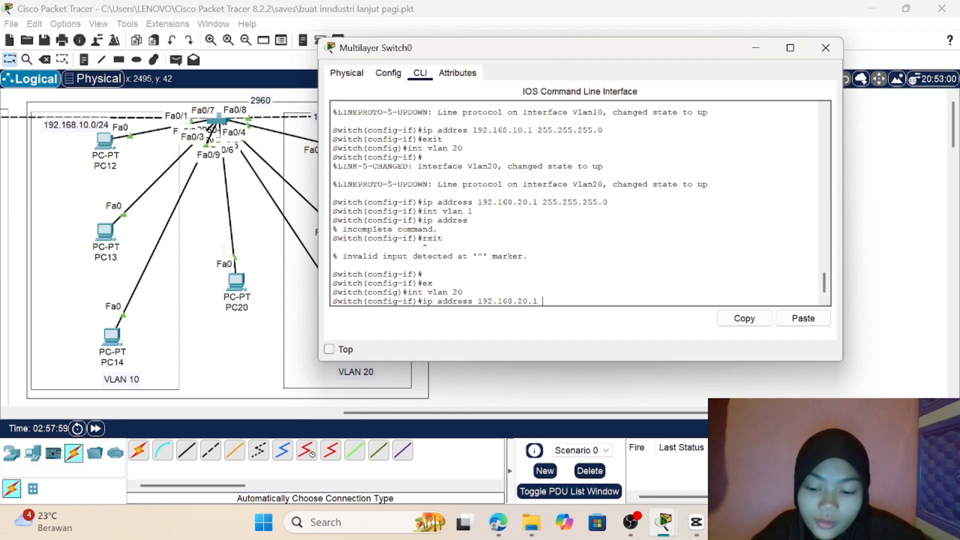
{"action": "type", "text": " 255."}
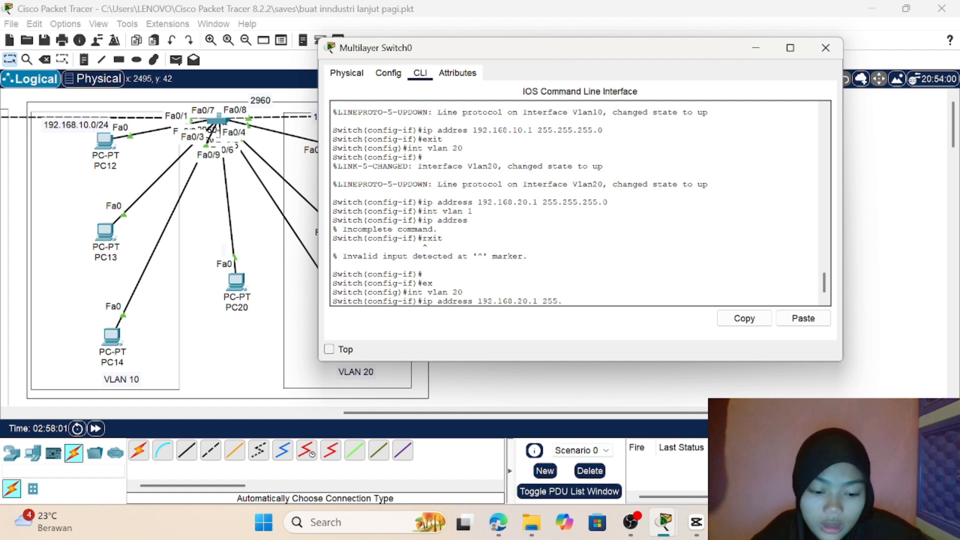
{"action": "type", "text": "255.2"}
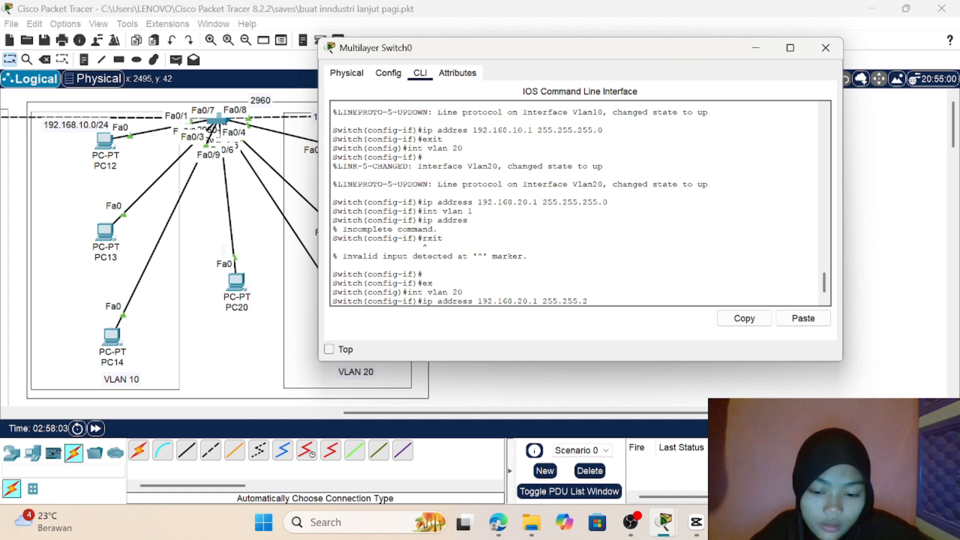
{"action": "type", "text": "55."}
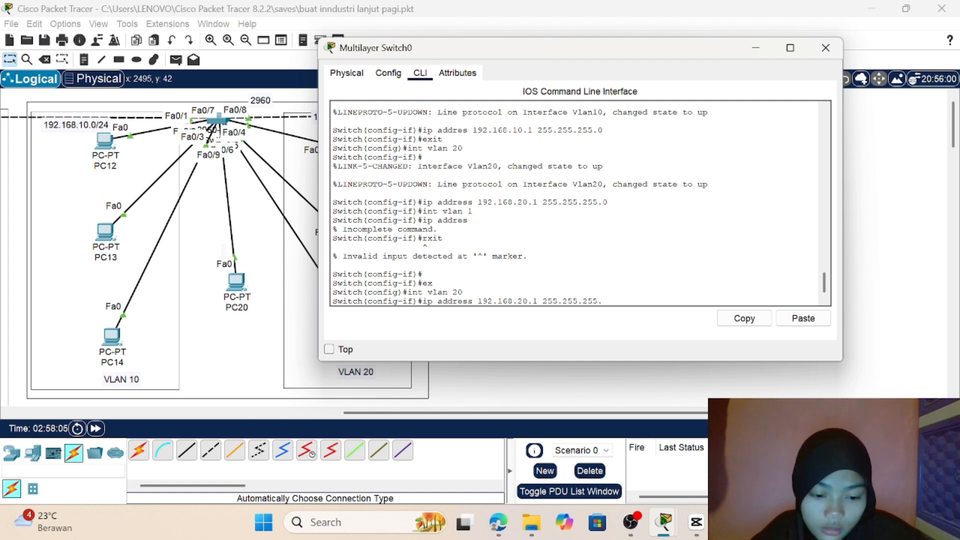
{"action": "type", "text": "0"}
{"action": "key", "text": "Return"}
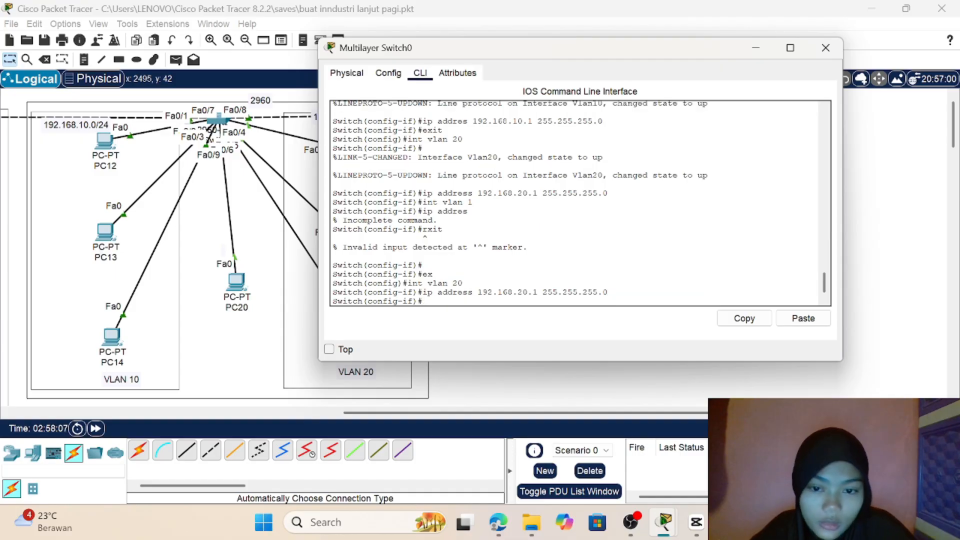
Step: Switch to the configuration of the VLAN 1 interface on Multilayer Switch0 with int vlan 1
{"action": "type", "text": "i"}
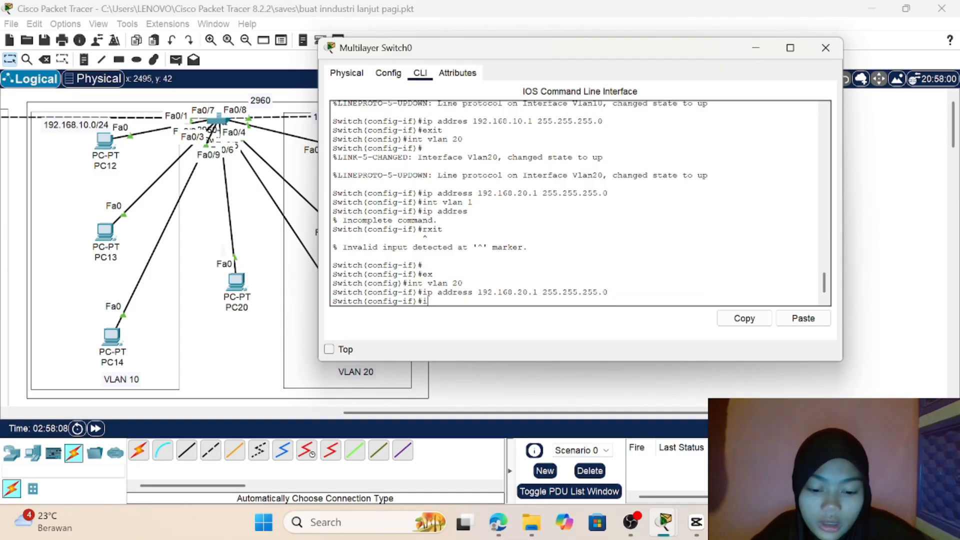
{"action": "type", "text": "nt"}
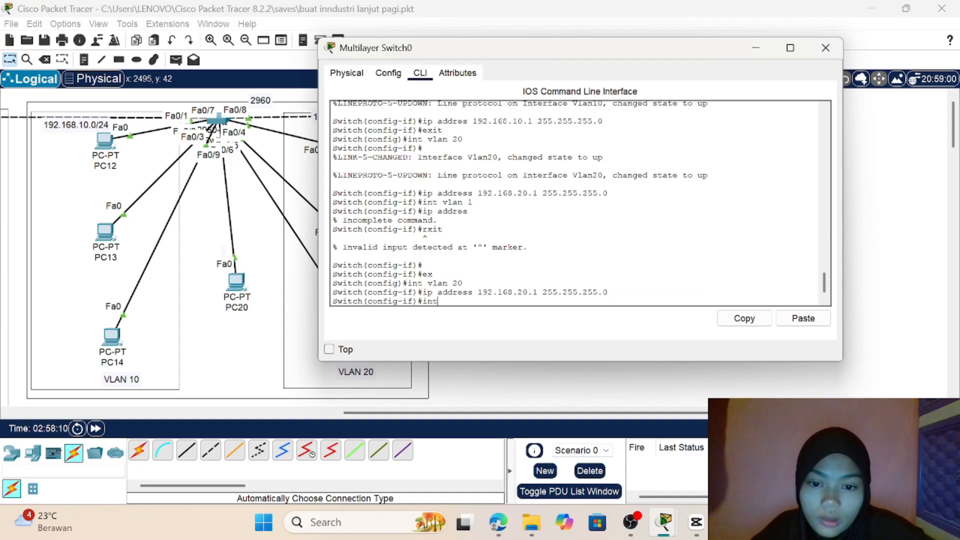
{"action": "type", "text": " vlan 1"}
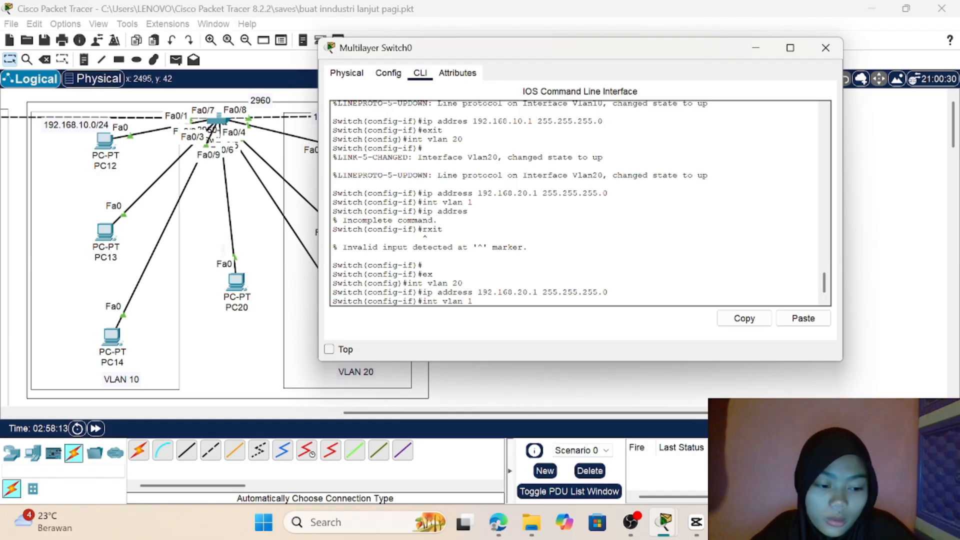
{"action": "key", "text": "Return"}
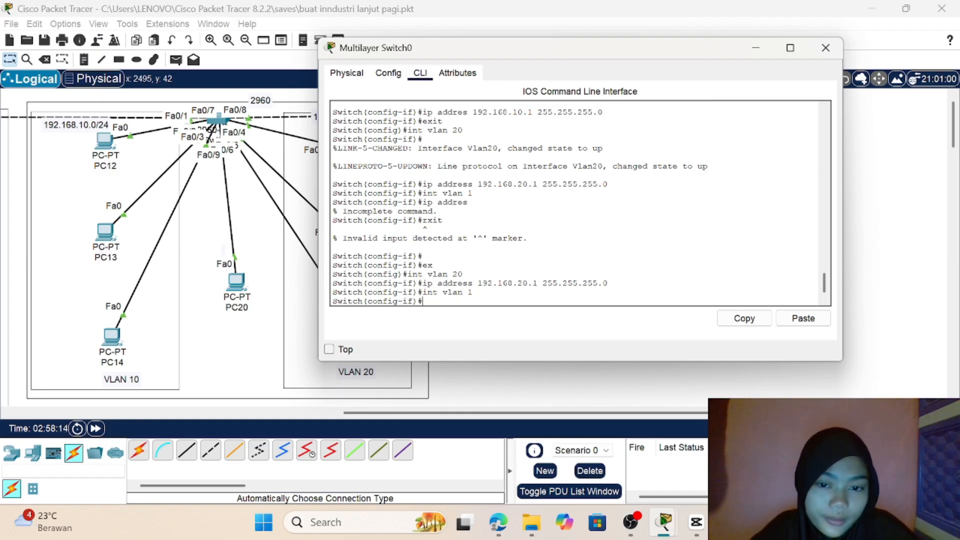
Step: Assign IP address 192.168.1.1 with subnet mask 255.255.255.0 to the VLAN 1 interface and exit to global configuration mode
{"action": "type", "text": "ip"}
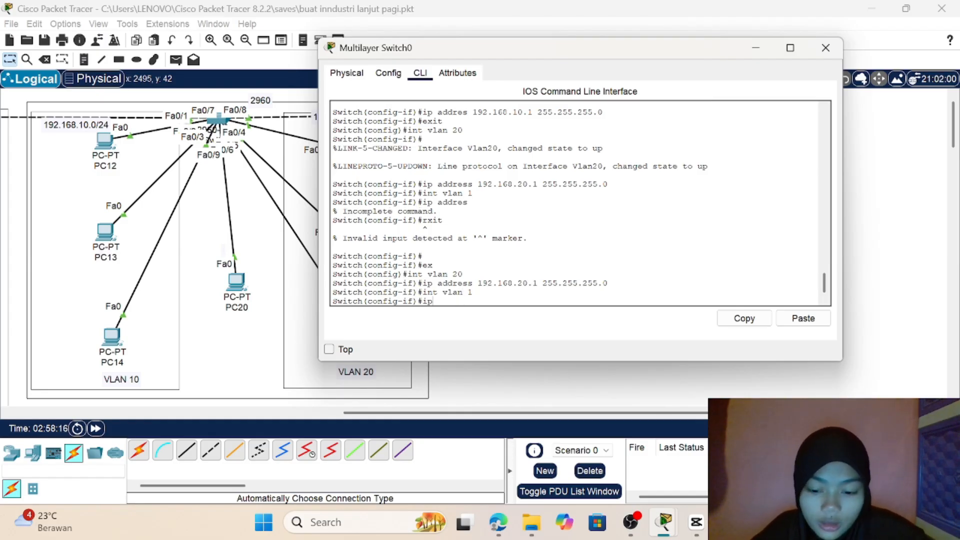
{"action": "type", "text": " addres"}
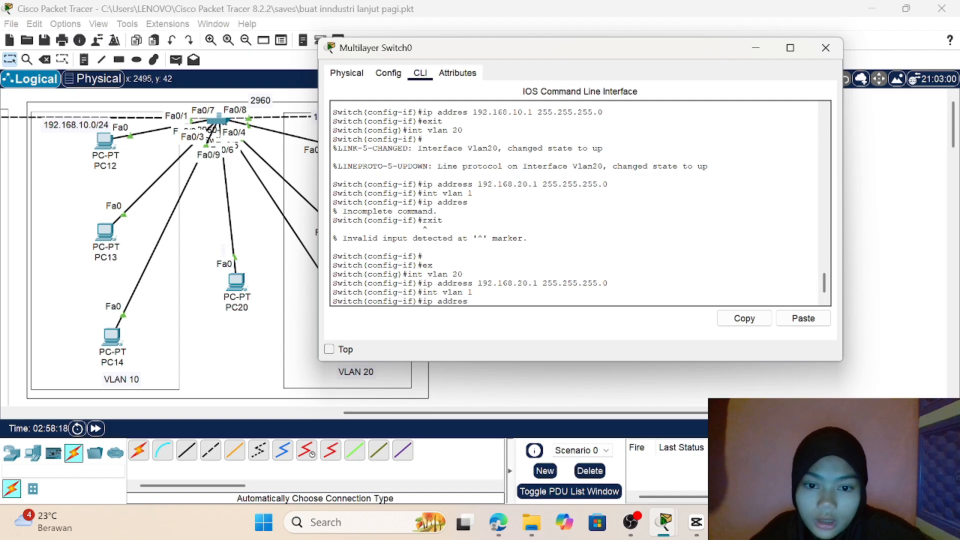
{"action": "type", "text": "s "}
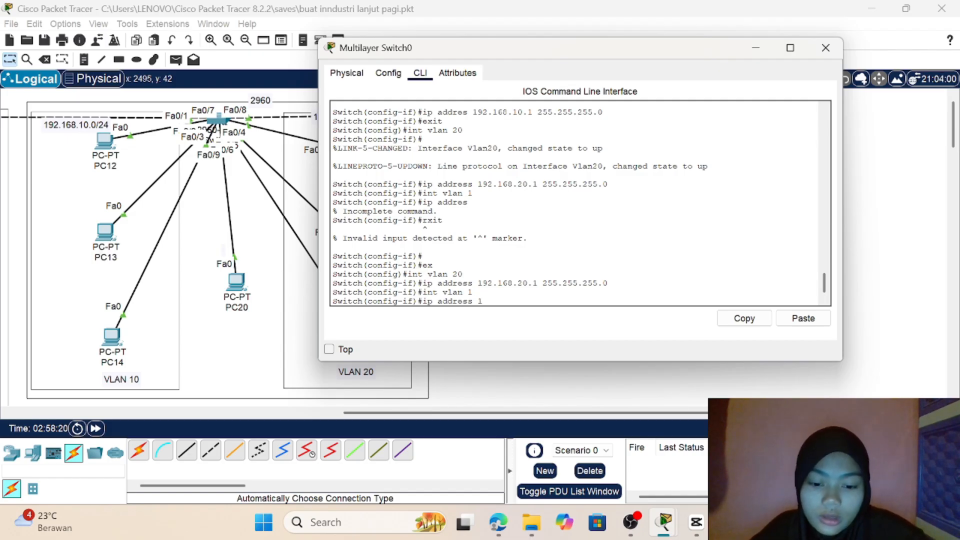
{"action": "type", "text": "192.16"}
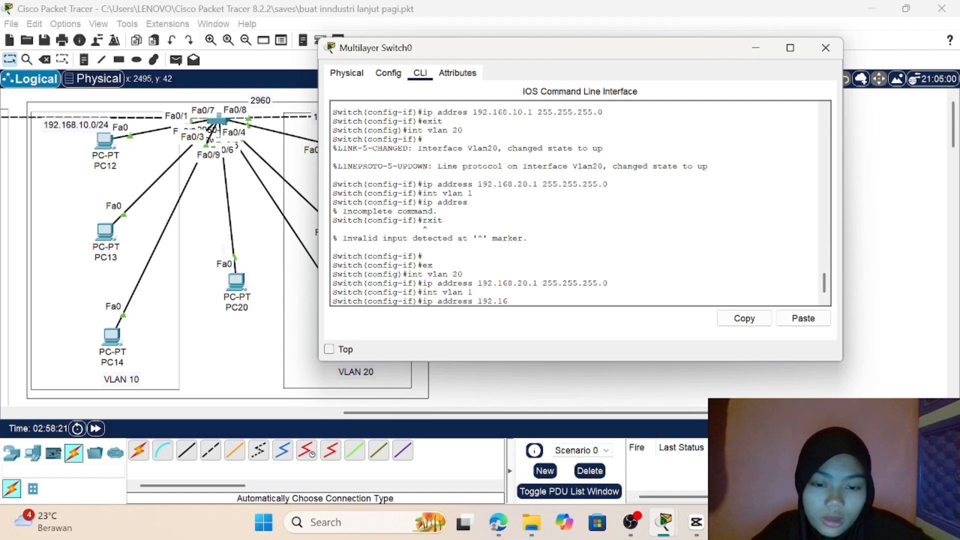
{"action": "type", "text": "8.1"}
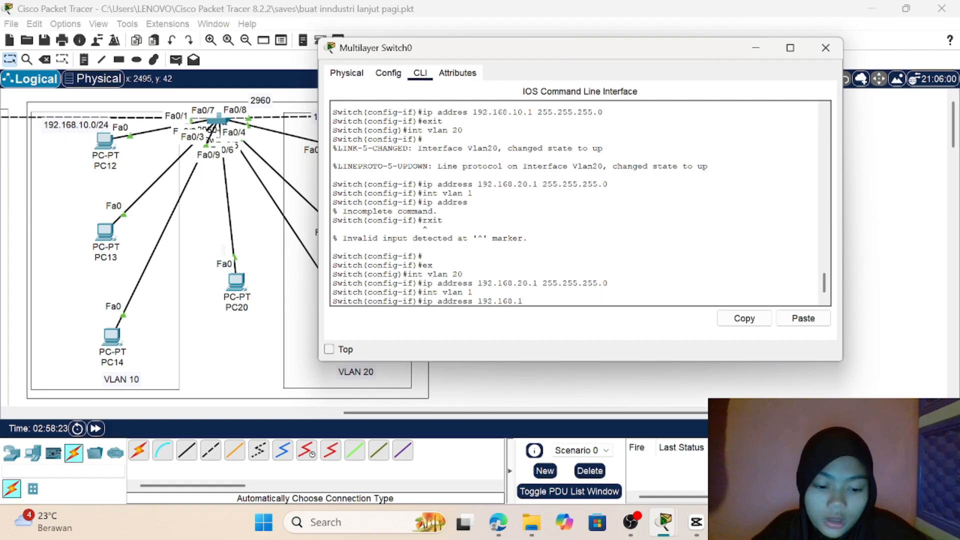
{"action": "type", "text": ".1 2"}
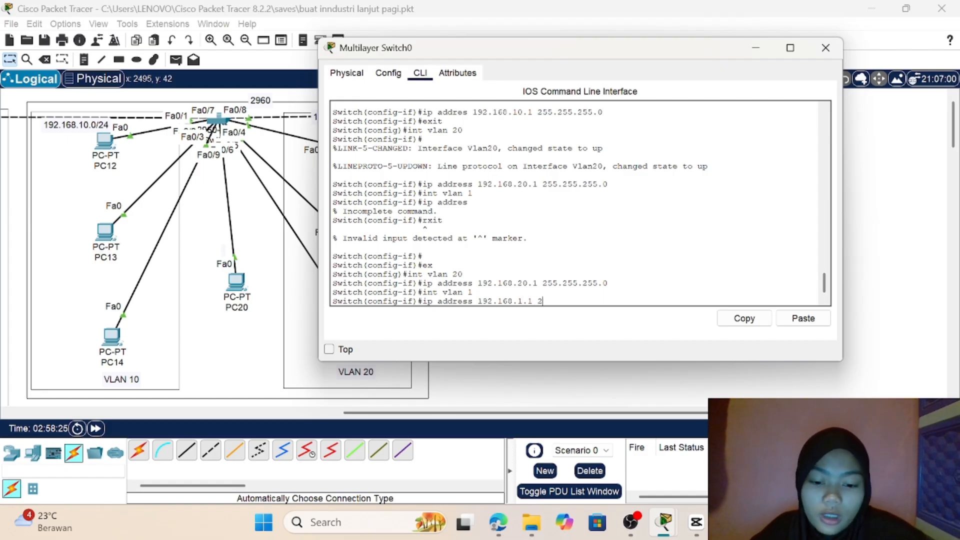
{"action": "type", "text": "55.2"}
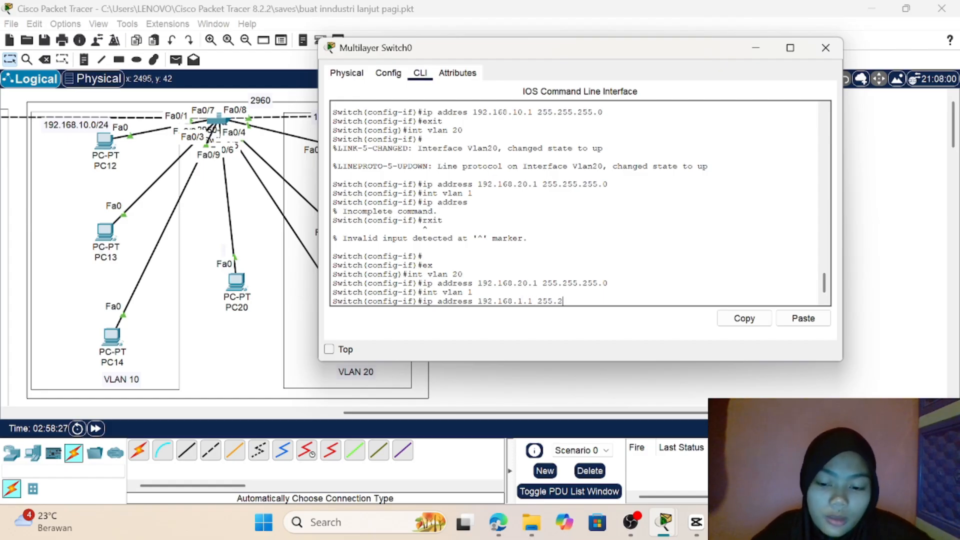
{"action": "type", "text": "55.255.2"}
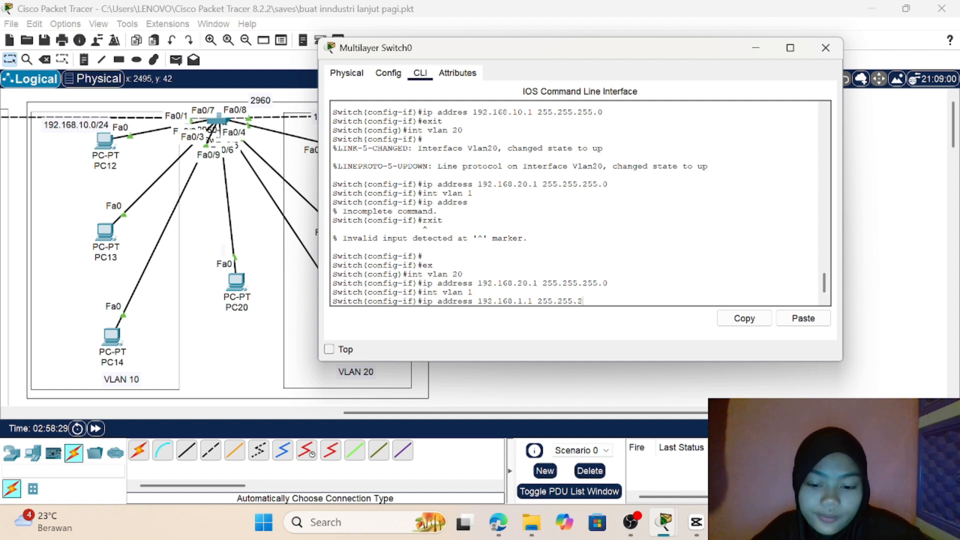
{"action": "type", "text": ".0"}
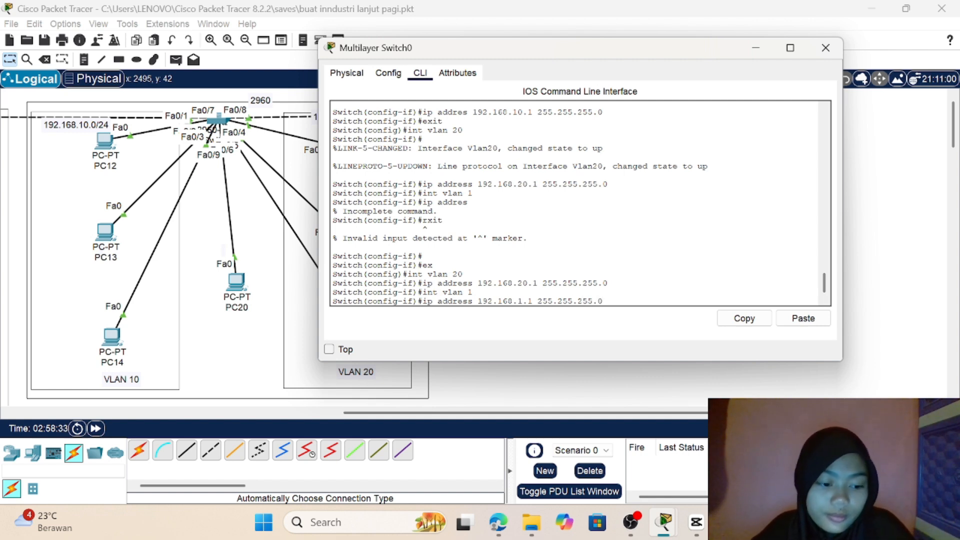
{"action": "key", "text": "Return"}
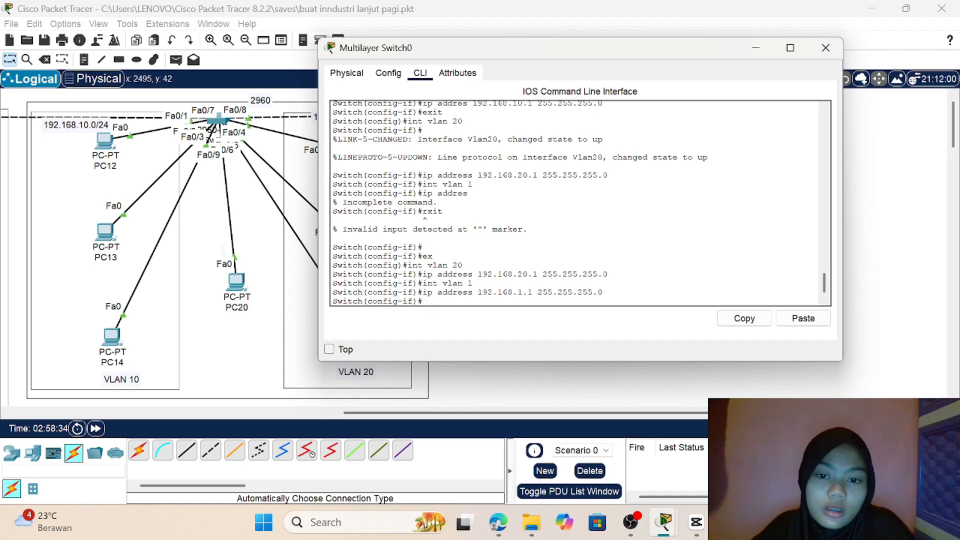
{"action": "type", "text": "e"}
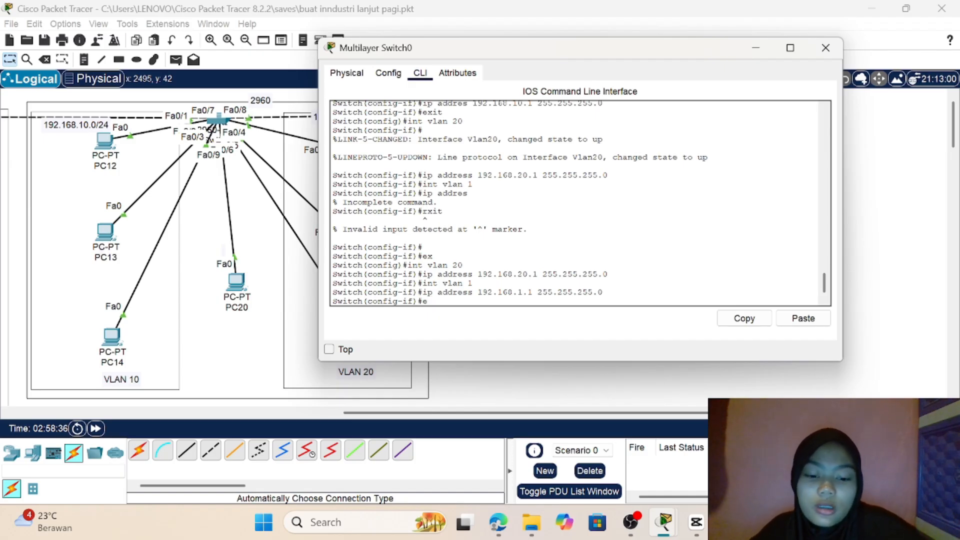
{"action": "type", "text": "xit"}
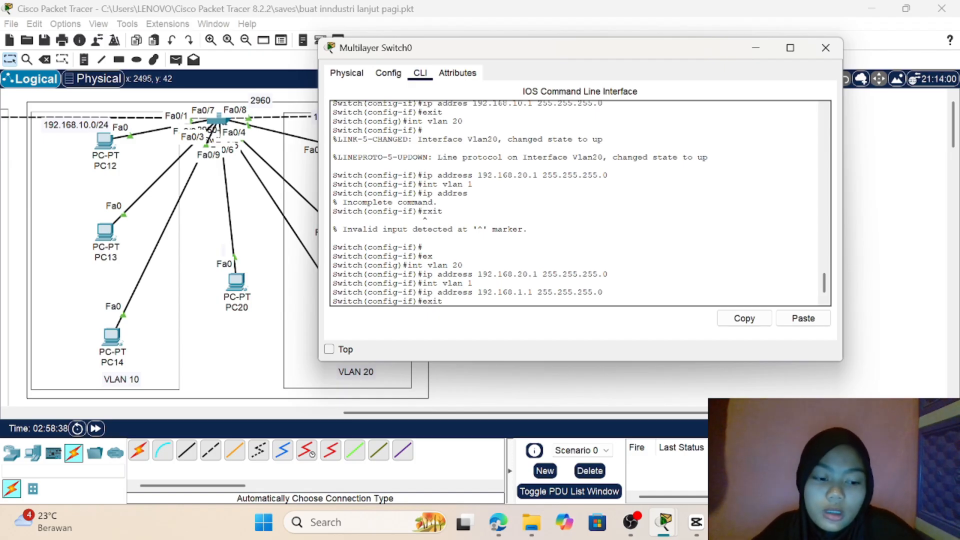
{"action": "key", "text": "Return"}
Step: Display the interface summary with do show ip int brief and examine the address and status of the VLAN 1 interface
{"action": "type", "text": "do show"}
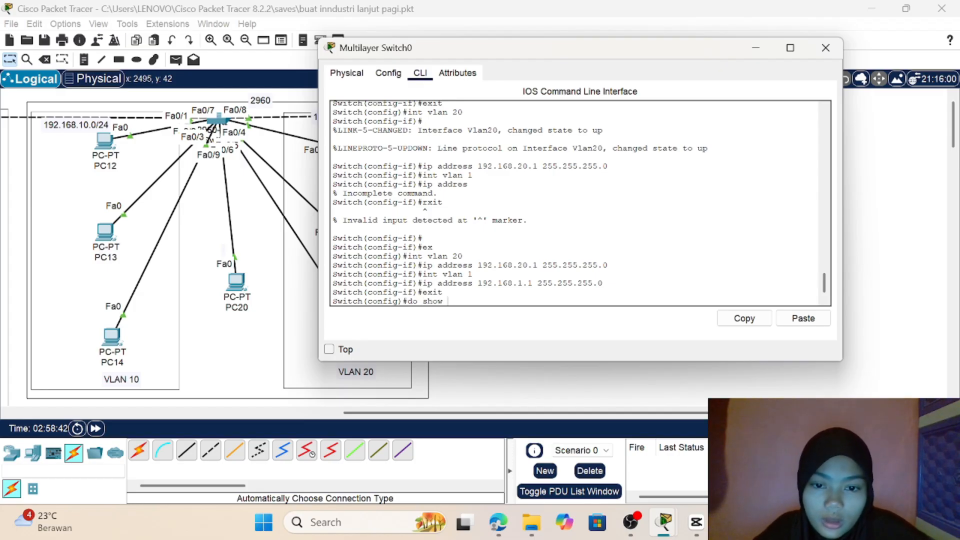
{"action": "type", "text": " ip in"}
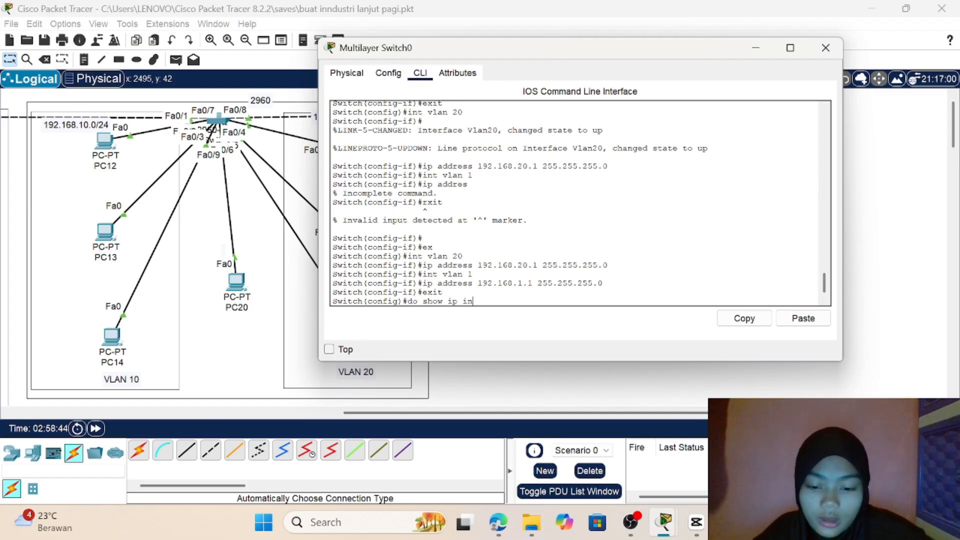
{"action": "type", "text": "t brief"}
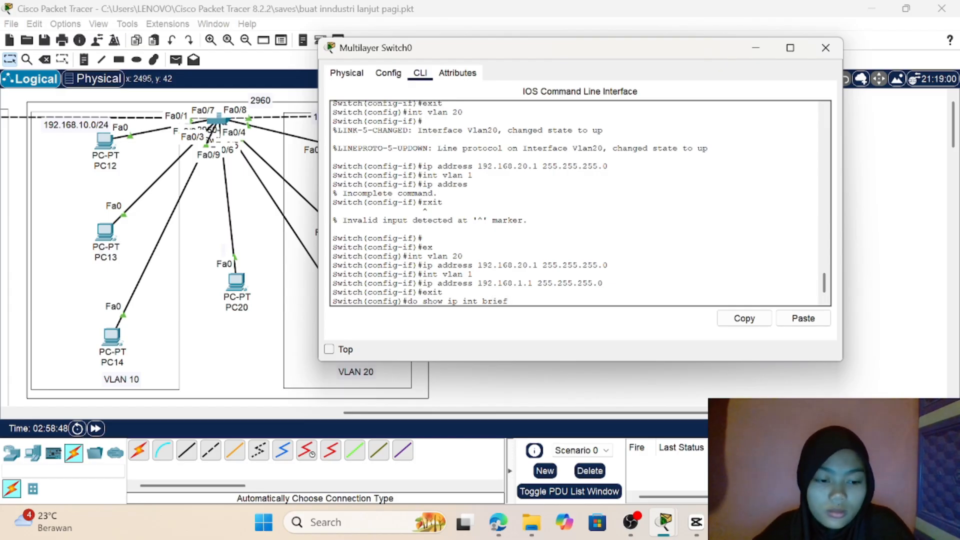
{"action": "key", "text": "Return"}
{"action": "key", "text": "space"}
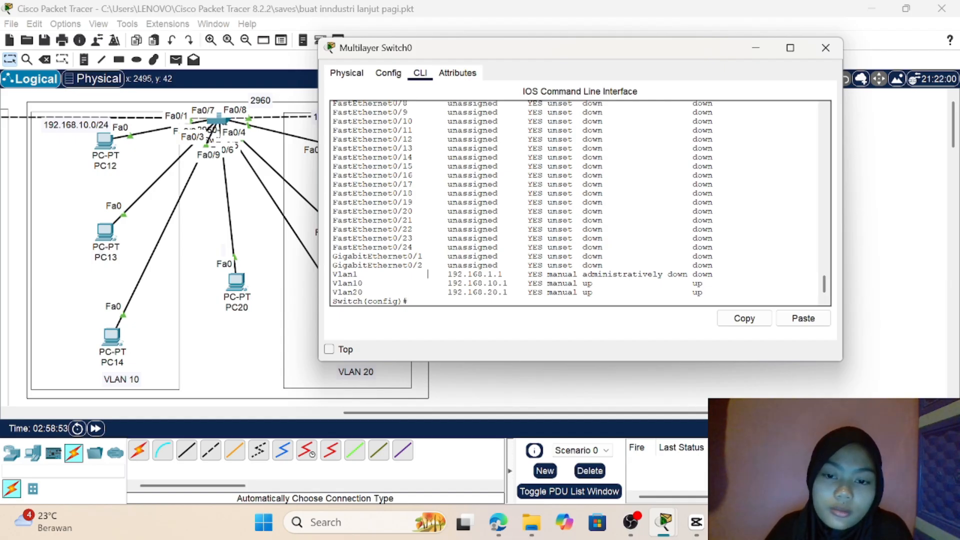
{"action": "left_click_drag", "start_coordinate": [427, 274], "coordinate": [627, 273]}
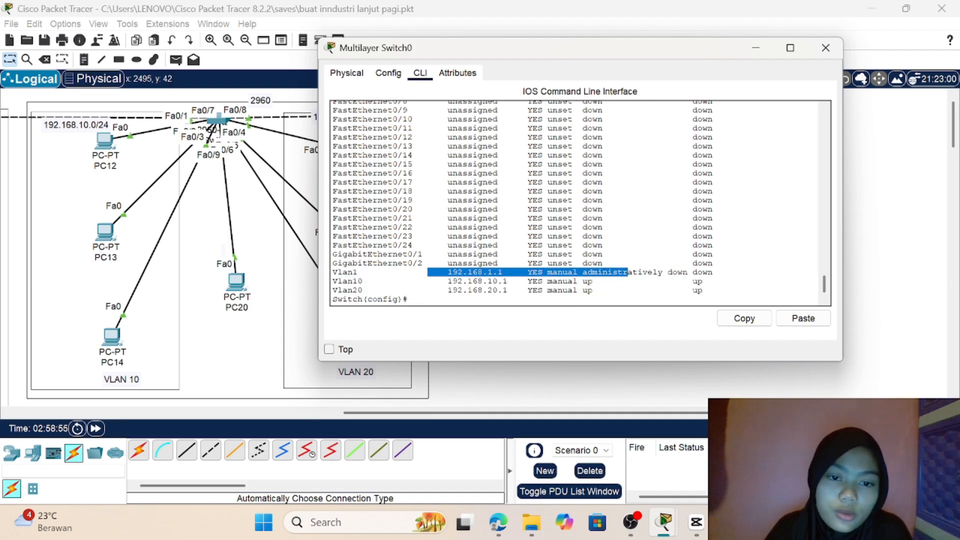
{"action": "left_click", "coordinate": [618, 280]}
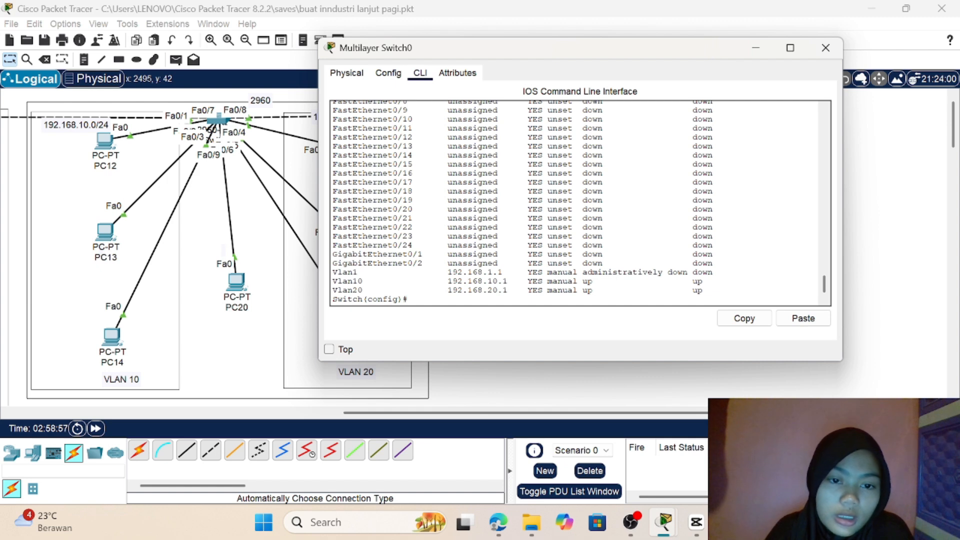
{"action": "left_click_drag", "start_coordinate": [718, 272], "coordinate": [602, 273]}
{"action": "left_click", "coordinate": [611, 278]}
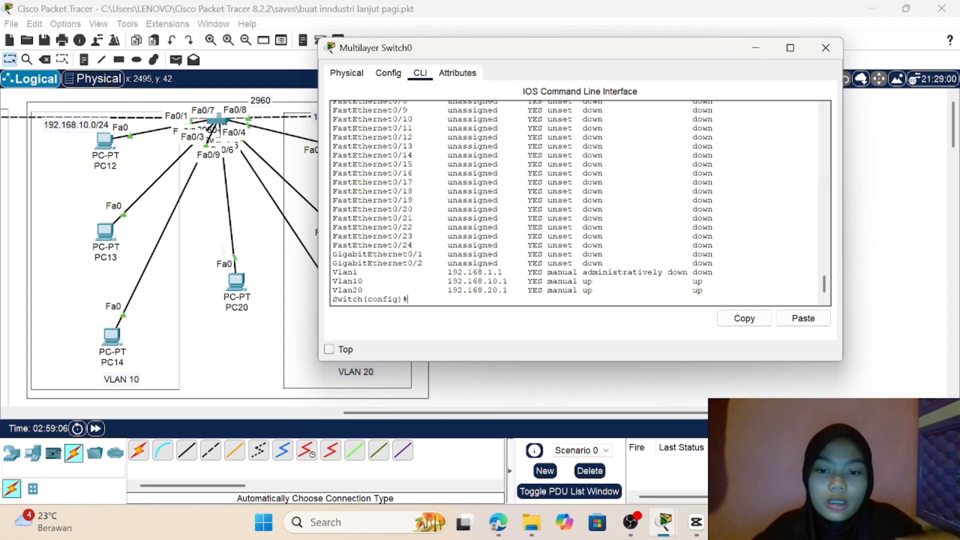
Step: Enable the VLAN 1 interface on Multilayer Switch0 with no shutdown
{"action": "type", "text": "int"}
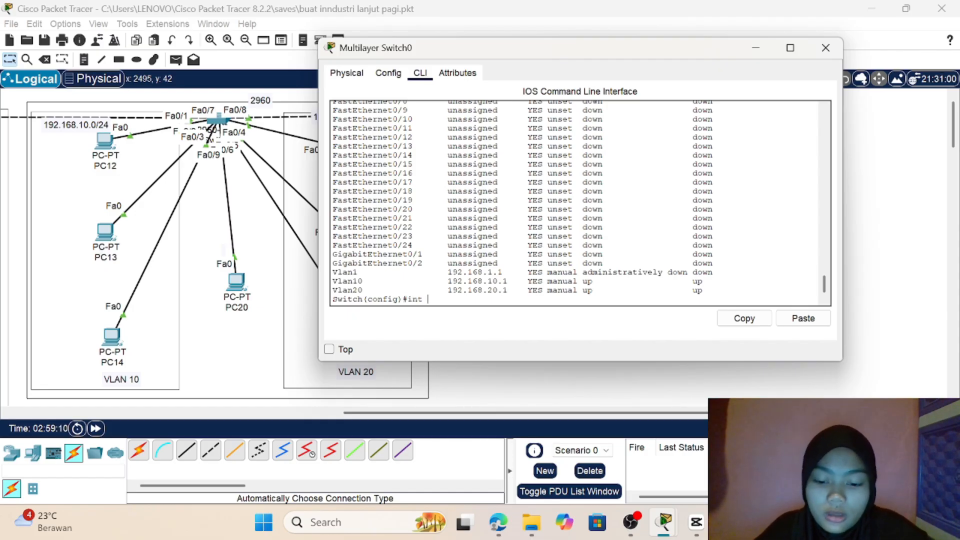
{"action": "type", "text": " vlan 1"}
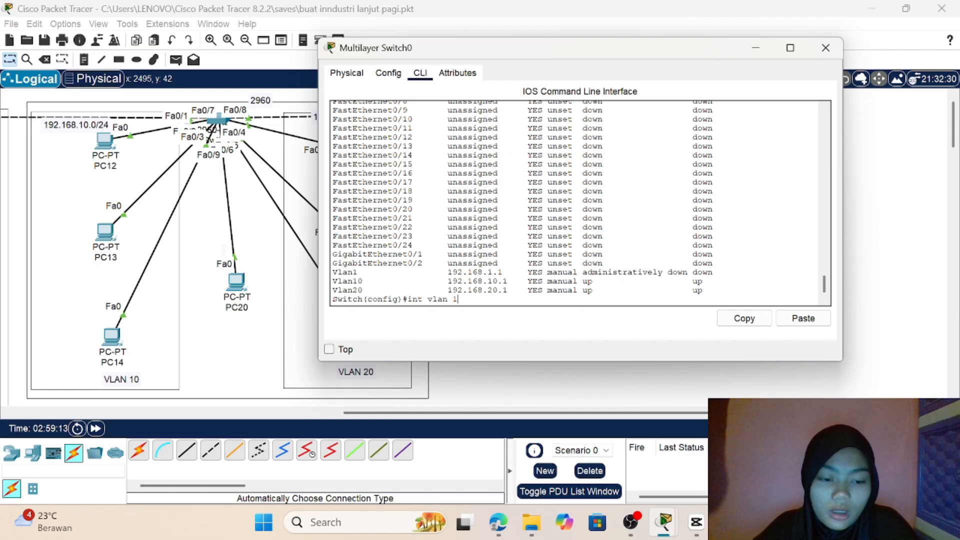
{"action": "key", "text": "Return"}
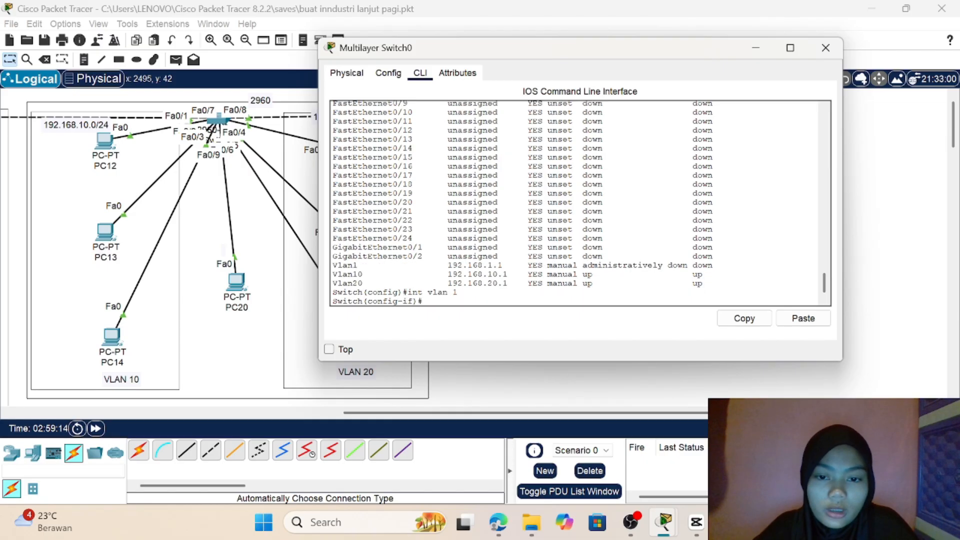
{"action": "type", "text": "no shu"}
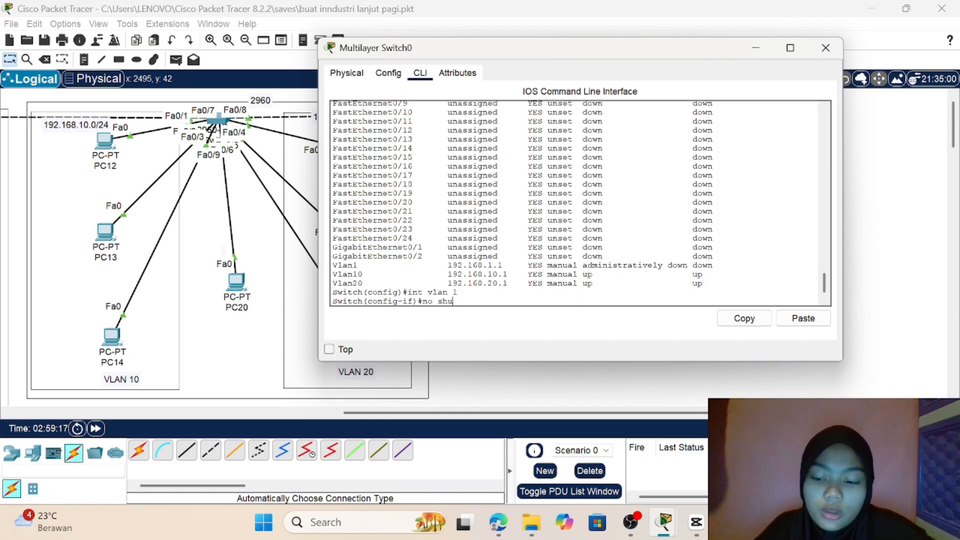
{"action": "key", "text": "Tab"}
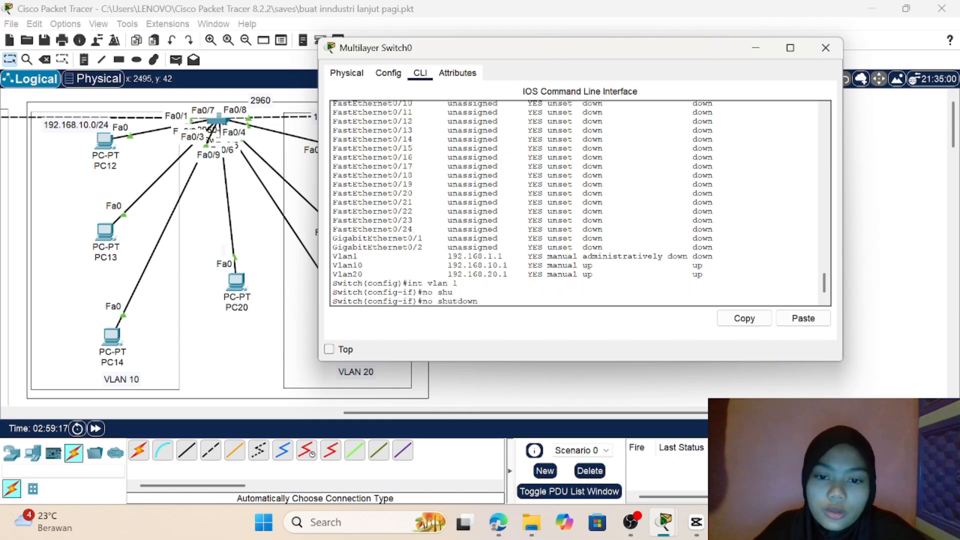
{"action": "key", "text": "Return"}
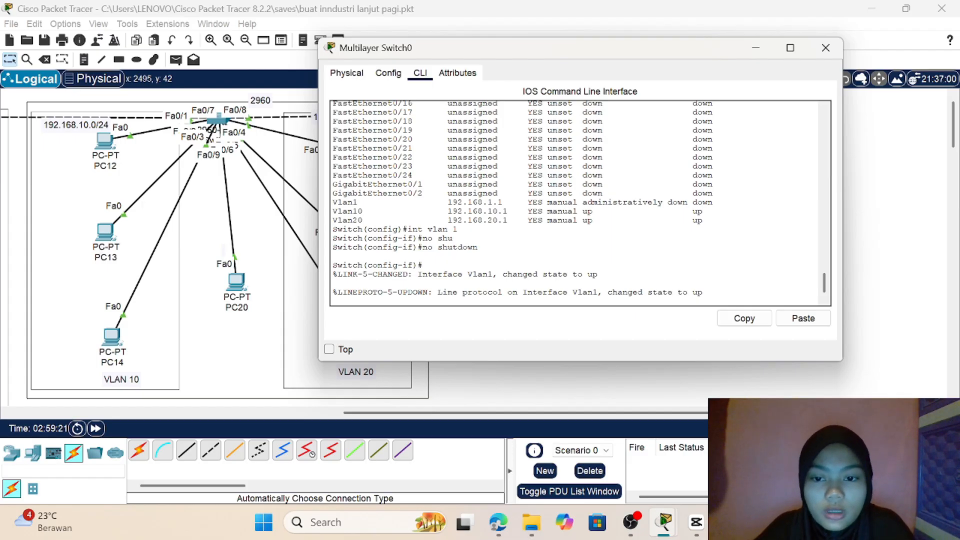
{"action": "key", "text": "Return"}
Step: Display the interface summary with do show ip int brief, check the VLAN 1 status and protocol, and return to the topology
{"action": "type", "text": "do "}
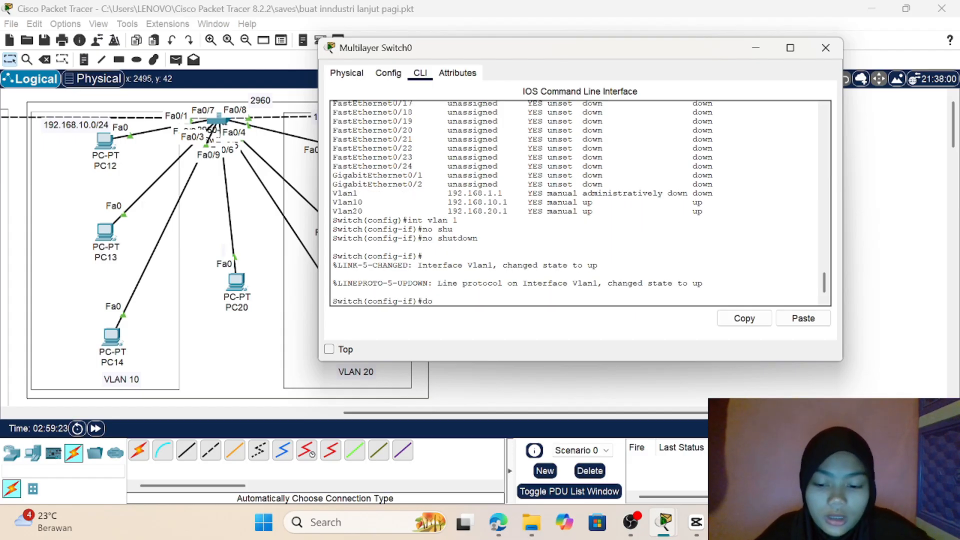
{"action": "type", "text": "show"}
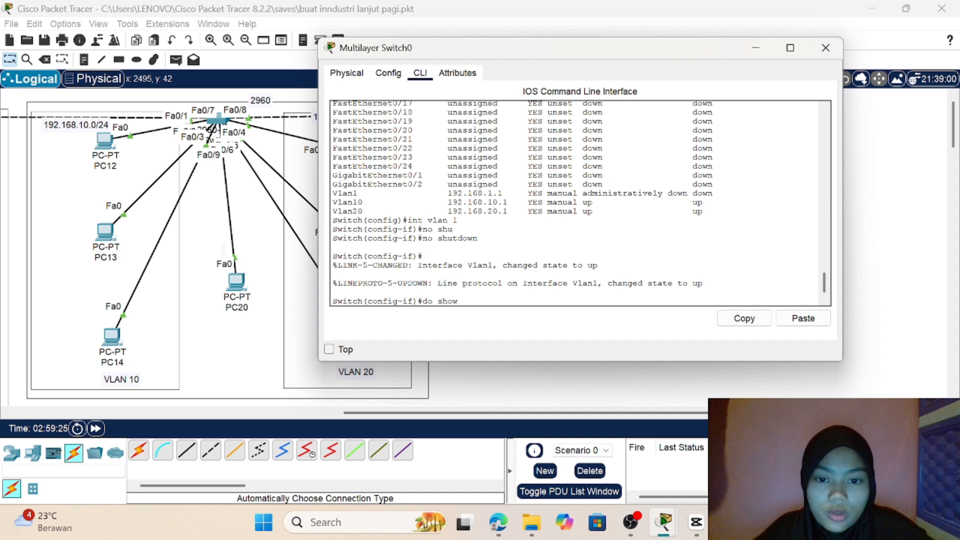
{"action": "type", "text": " ip"}
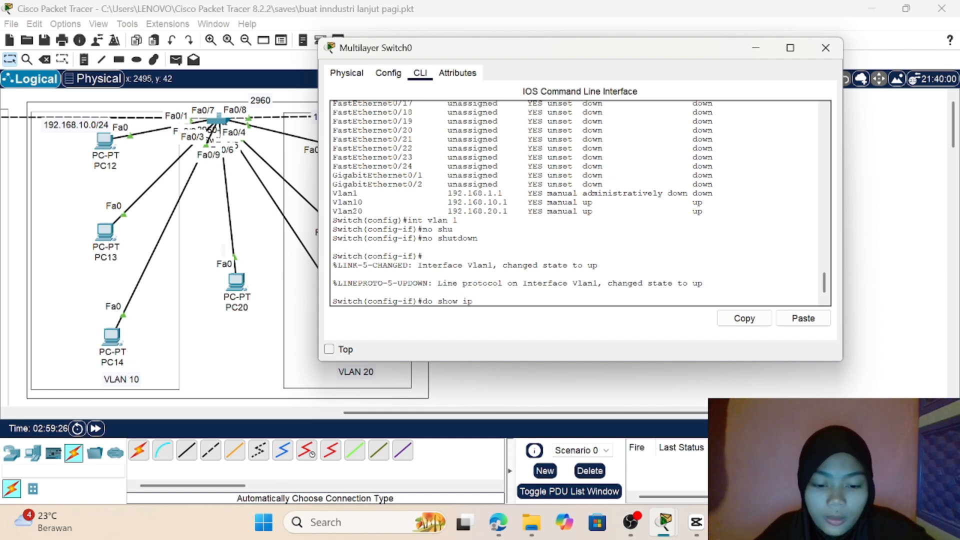
{"action": "type", "text": " int brief"}
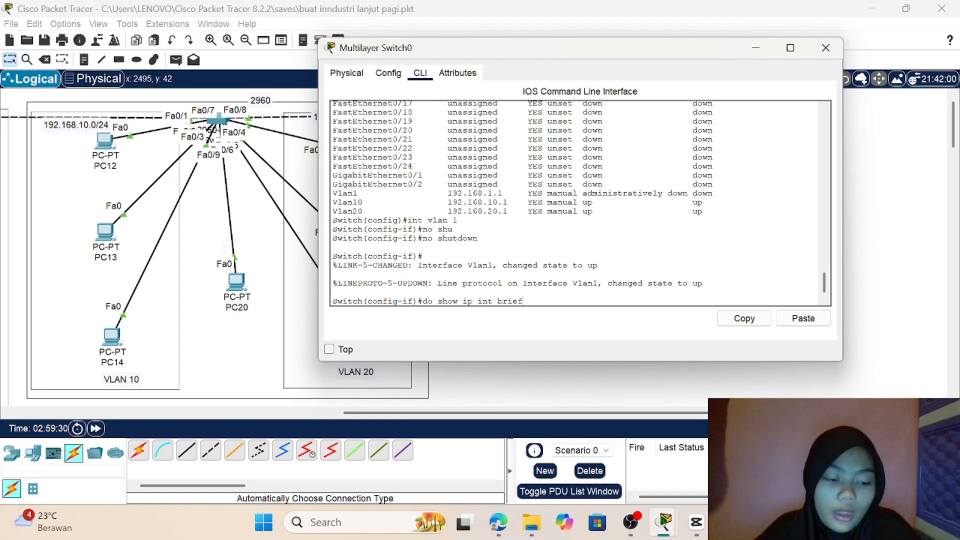
{"action": "key", "text": "Return"}
{"action": "key", "text": "space"}
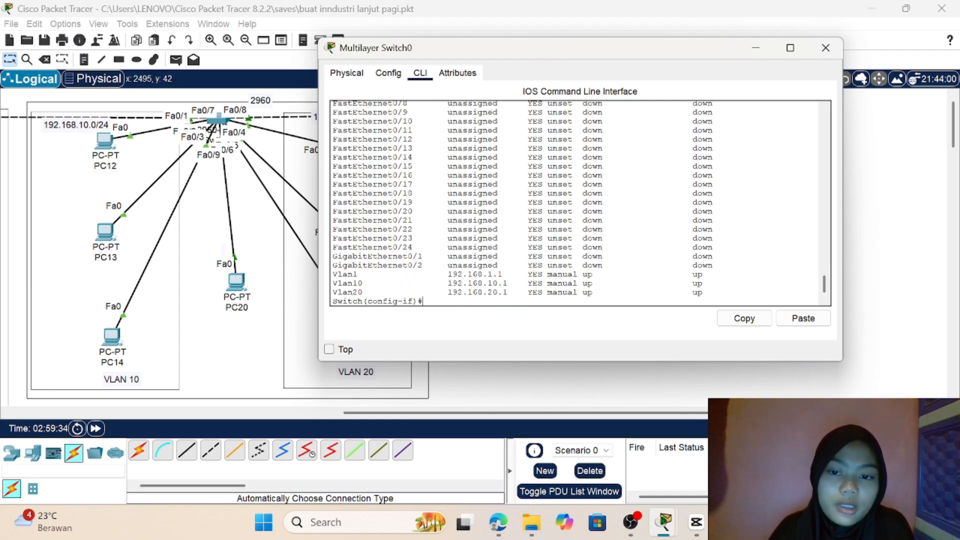
{"action": "left_click_drag", "start_coordinate": [442, 274], "coordinate": [602, 274]}
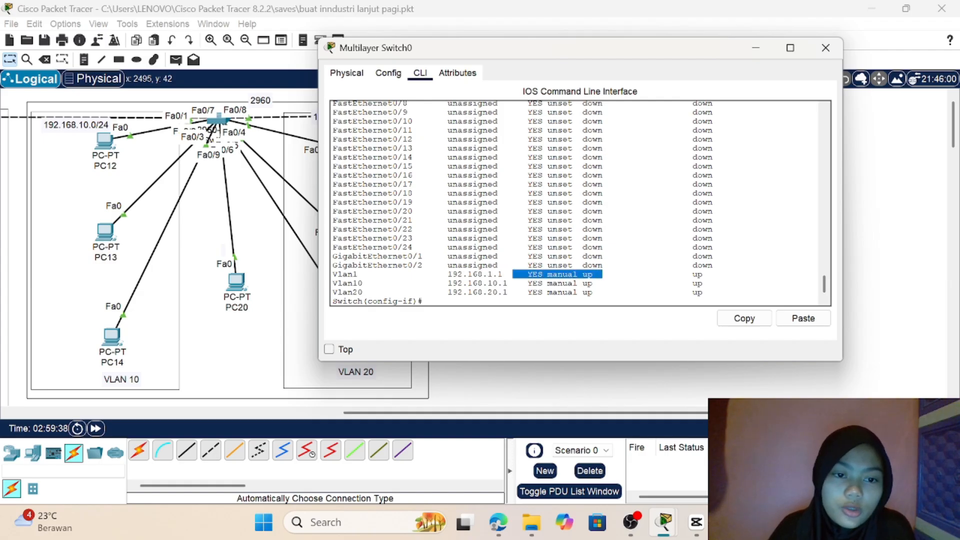
{"action": "left_click_drag", "start_coordinate": [682, 274], "coordinate": [707, 274]}
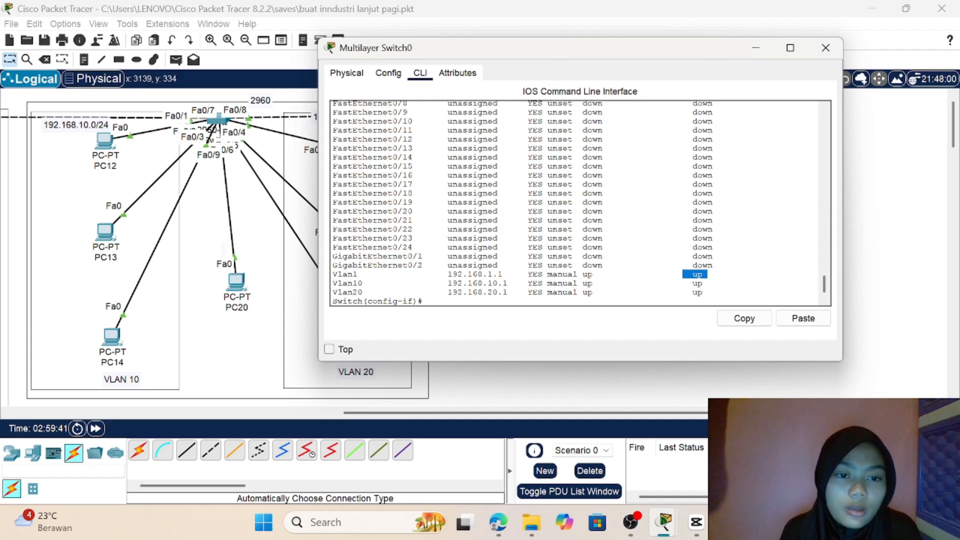
{"action": "left_click", "coordinate": [866, 251]}
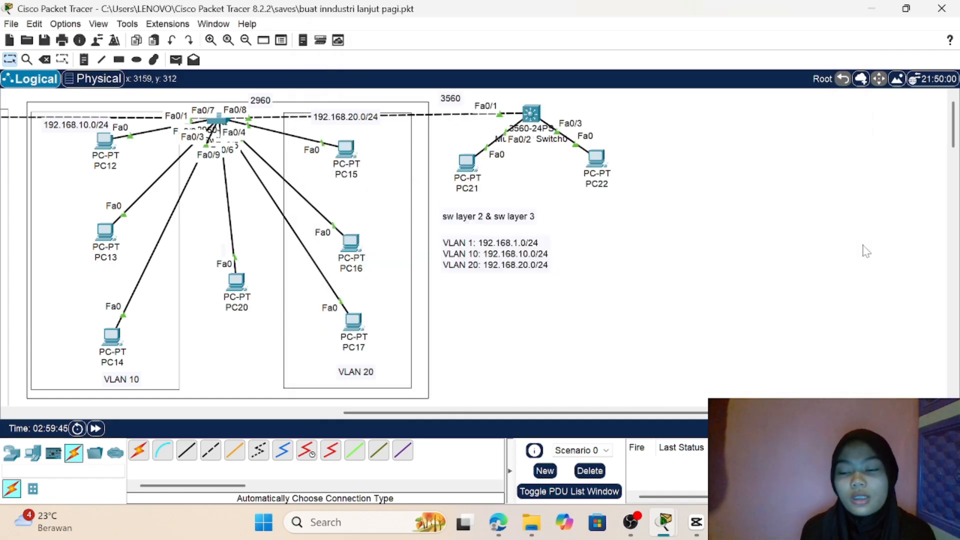
{"action": "scroll", "coordinate": [866, 251], "scroll_direction": "down", "scroll_amount": 3}
{"action": "scroll", "coordinate": [866, 251], "scroll_direction": "up", "scroll_amount": 3}
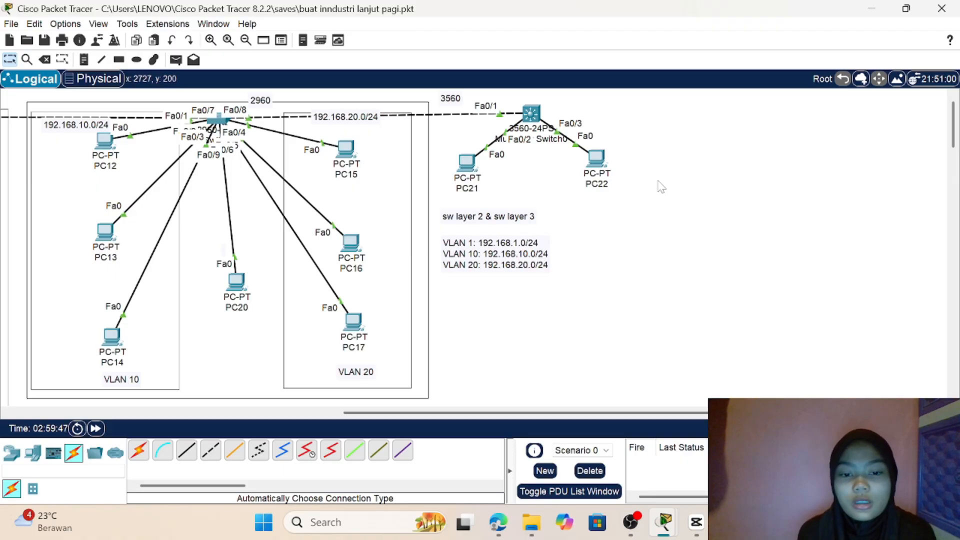
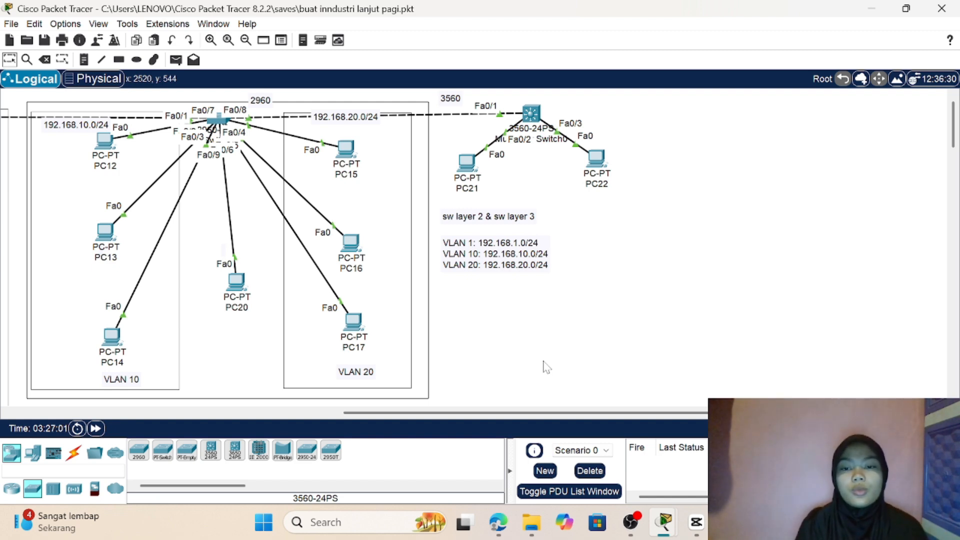
Step: Set PC21's IPv4 default gateway to 192.168.10.1 and return to the topology
{"action": "left_click", "coordinate": [466, 161]}
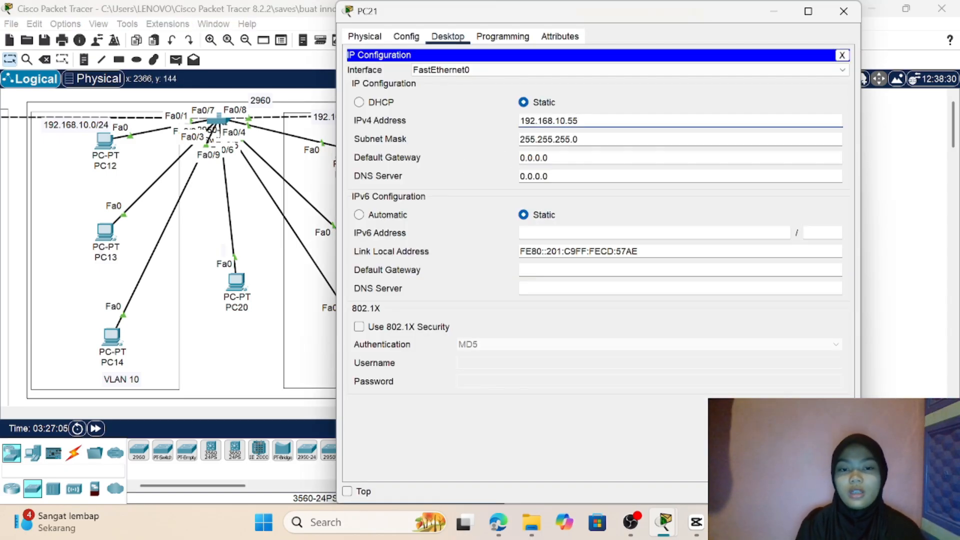
{"action": "left_click", "coordinate": [548, 158]}
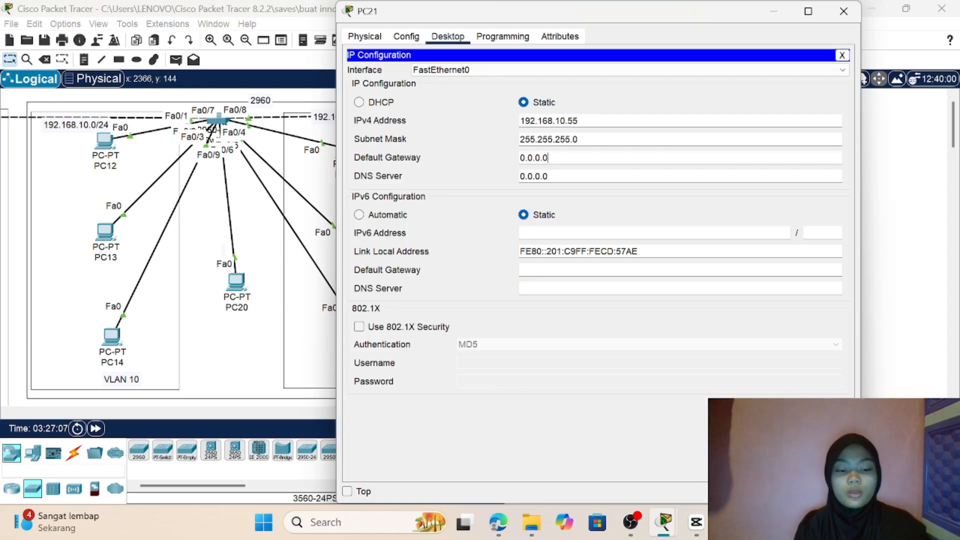
{"action": "key", "text": "BackSpace"}
{"action": "key", "text": "BackSpace"}
{"action": "key", "text": "BackSpace"}
{"action": "key", "text": "BackSpace"}
{"action": "key", "text": "BackSpace"}
{"action": "key", "text": "BackSpace"}
{"action": "key", "text": "BackSpace"}
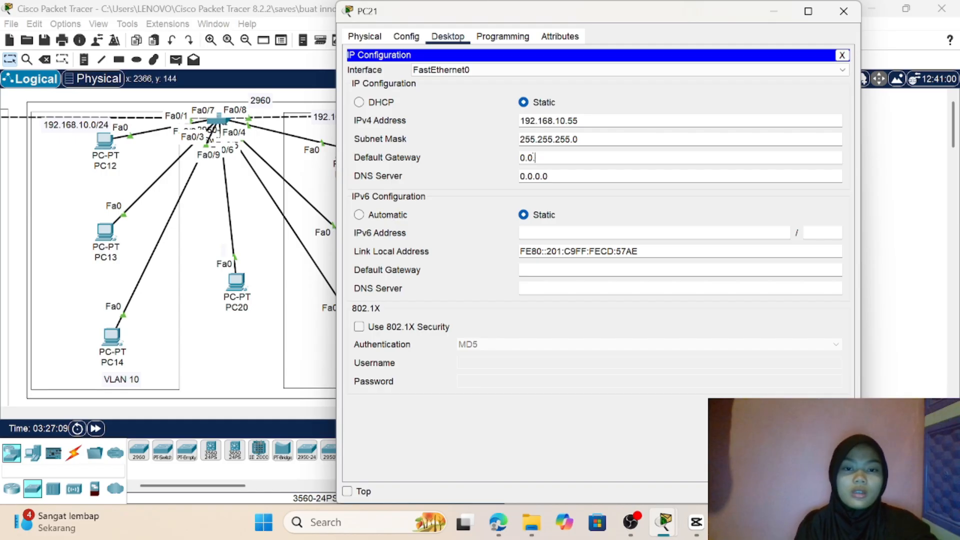
{"action": "type", "text": "1"}
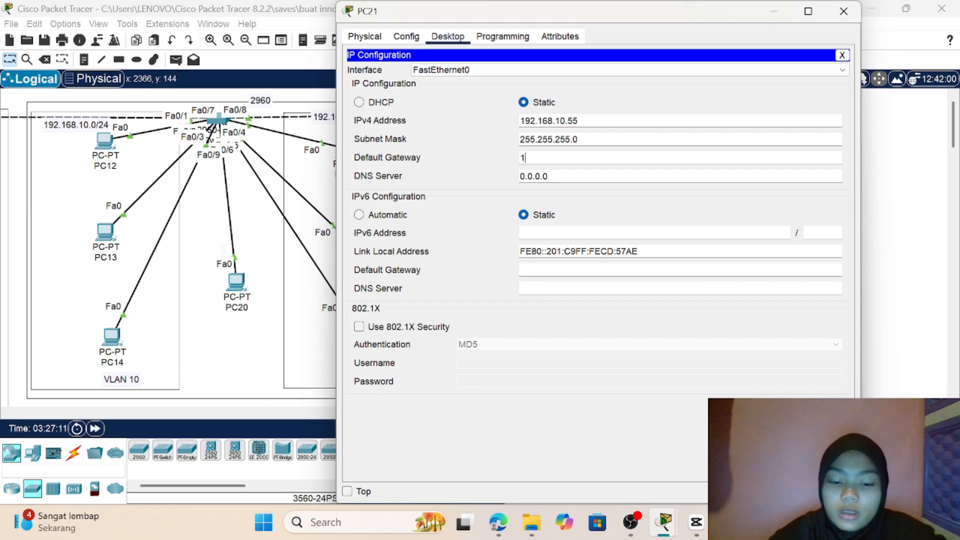
{"action": "type", "text": "92.168"}
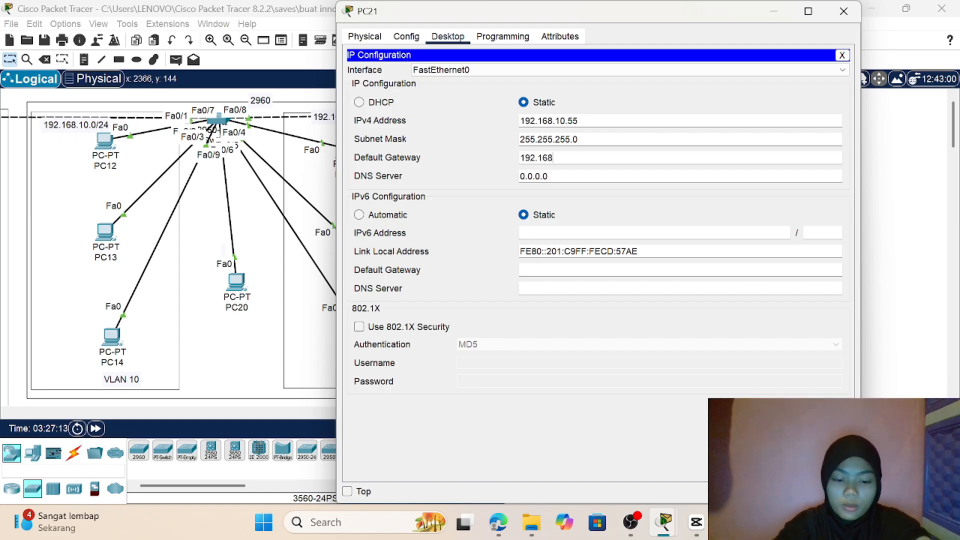
{"action": "type", "text": ".10"}
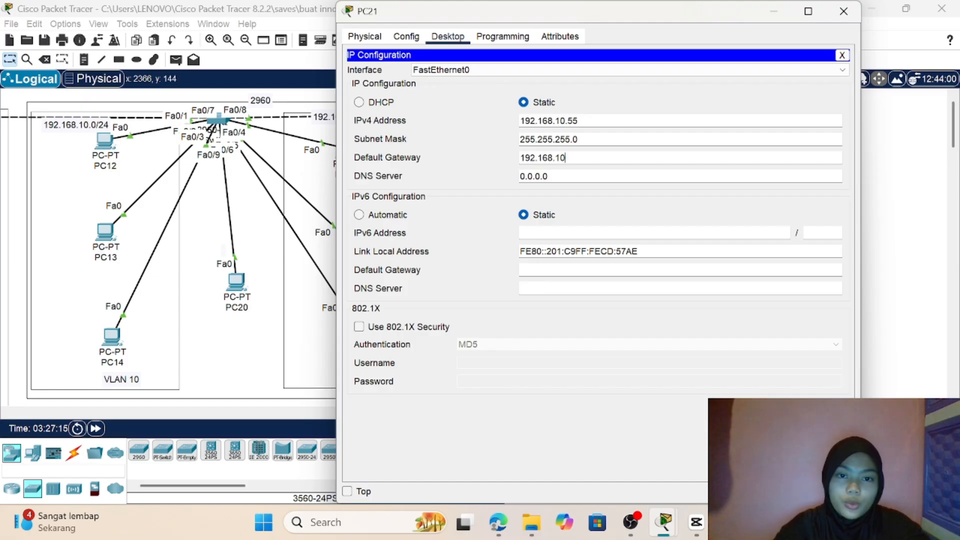
{"action": "type", "text": ".1"}
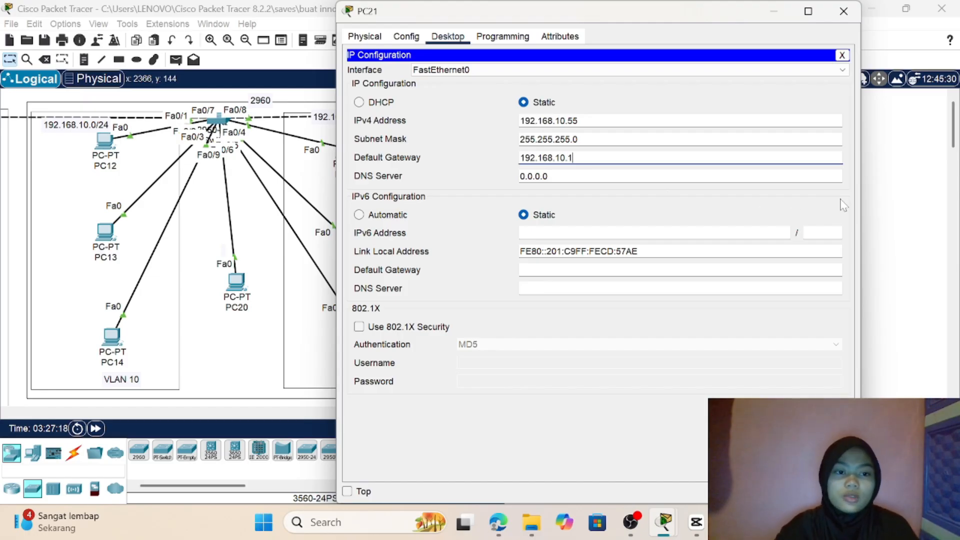
{"action": "left_click", "coordinate": [902, 211]}
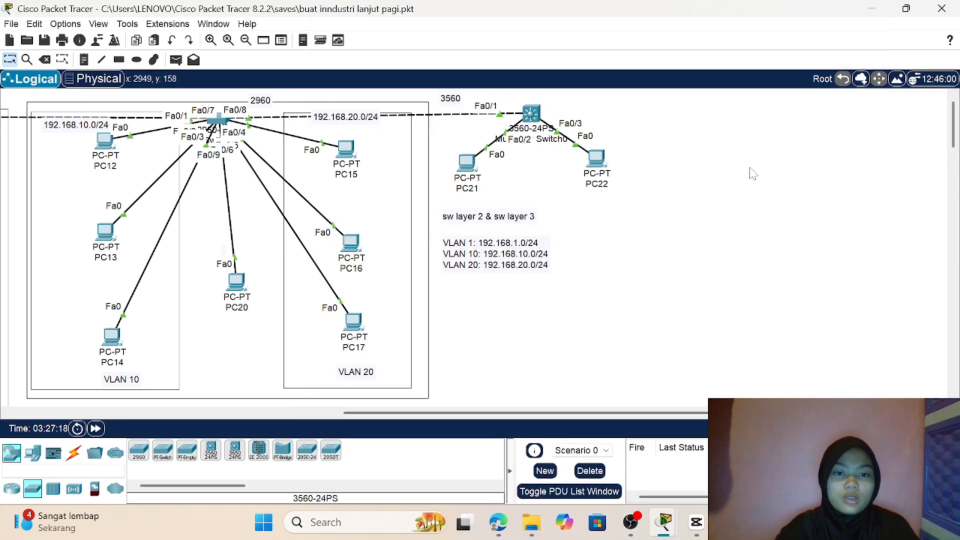
Step: Set PC22's IPv4 default gateway to 192.168.20.1 and return to the topology
{"action": "left_click", "coordinate": [596, 165]}
{"action": "double_click", "coordinate": [545, 158]}
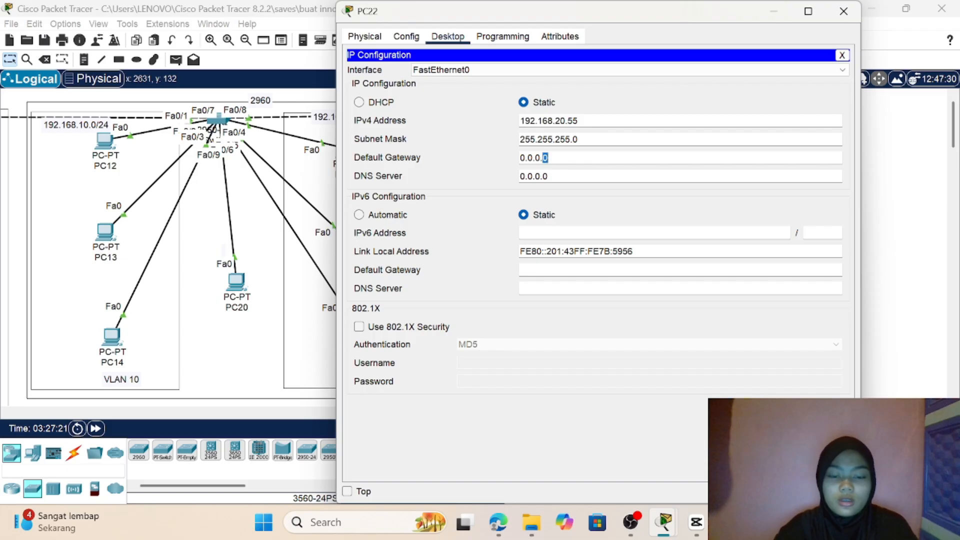
{"action": "right_click", "coordinate": [546, 158]}
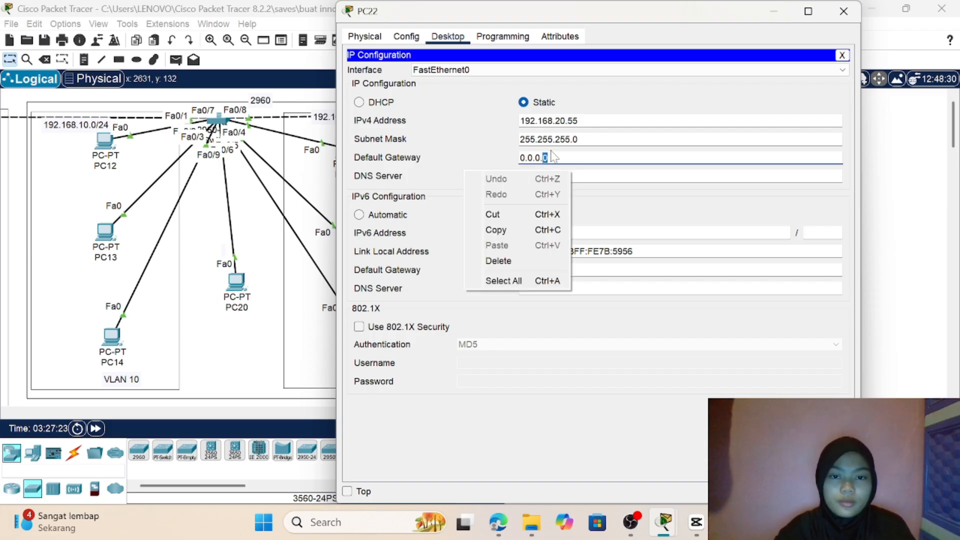
{"action": "left_click", "coordinate": [553, 158]}
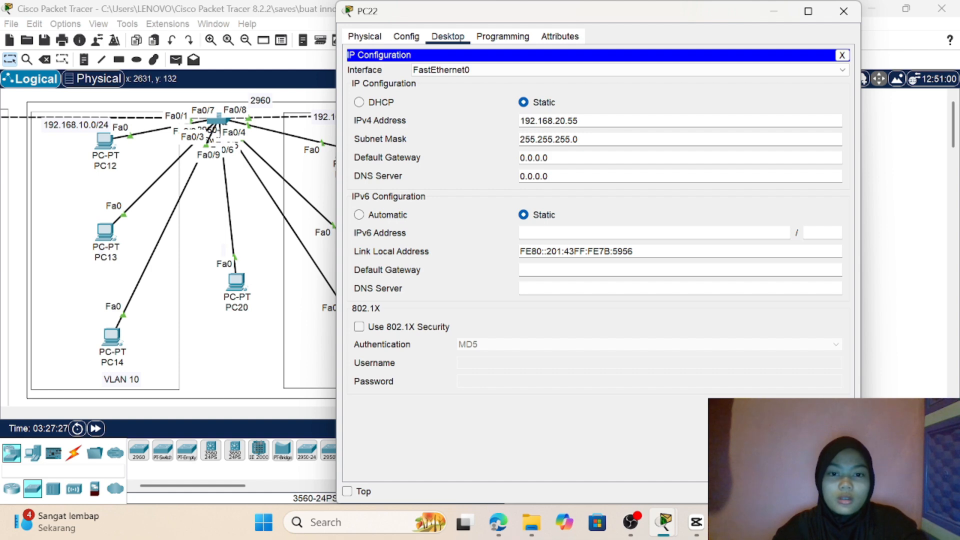
{"action": "key", "text": "BackSpace"}
{"action": "key", "text": "BackSpace"}
{"action": "key", "text": "BackSpace"}
{"action": "key", "text": "BackSpace"}
{"action": "key", "text": "BackSpace"}
{"action": "key", "text": "BackSpace"}
{"action": "key", "text": "BackSpace"}
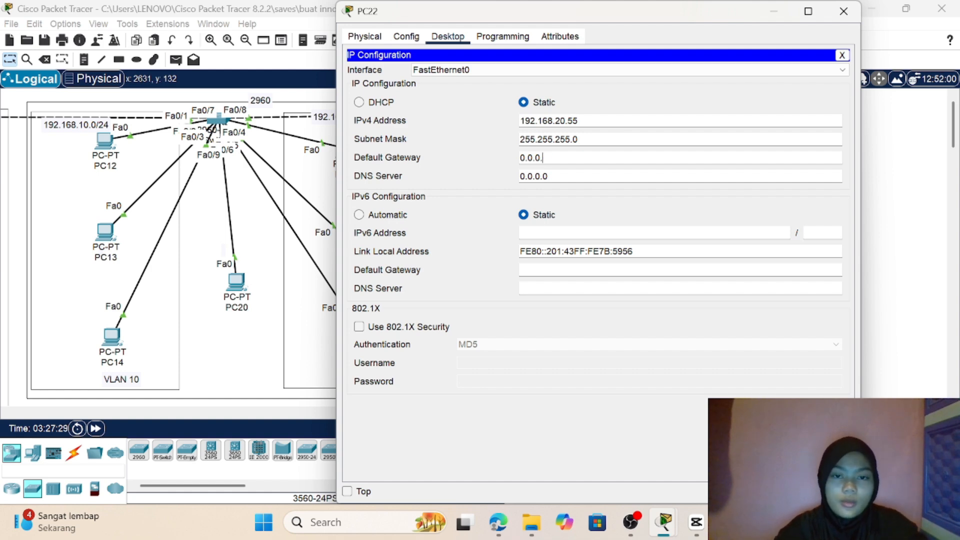
{"action": "type", "text": "192.168."}
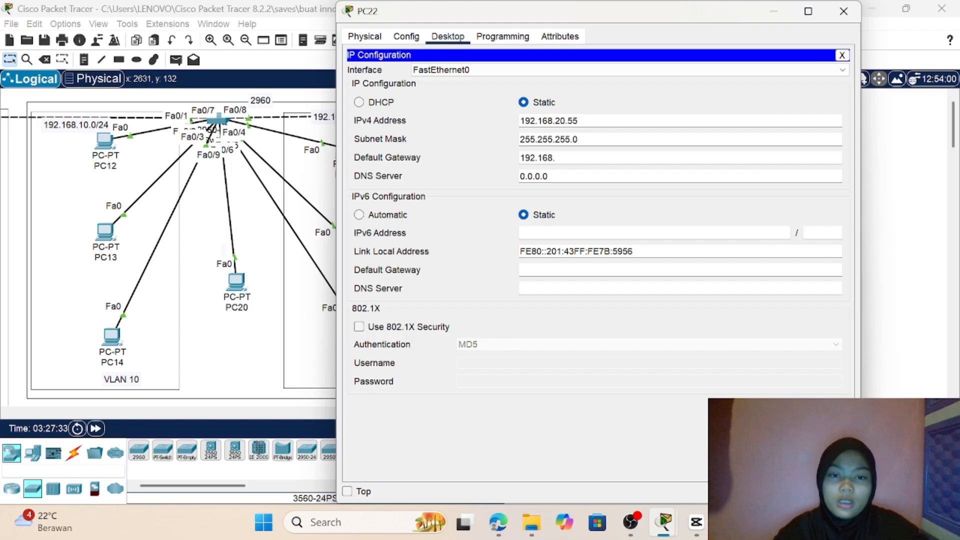
{"action": "type", "text": "20.1"}
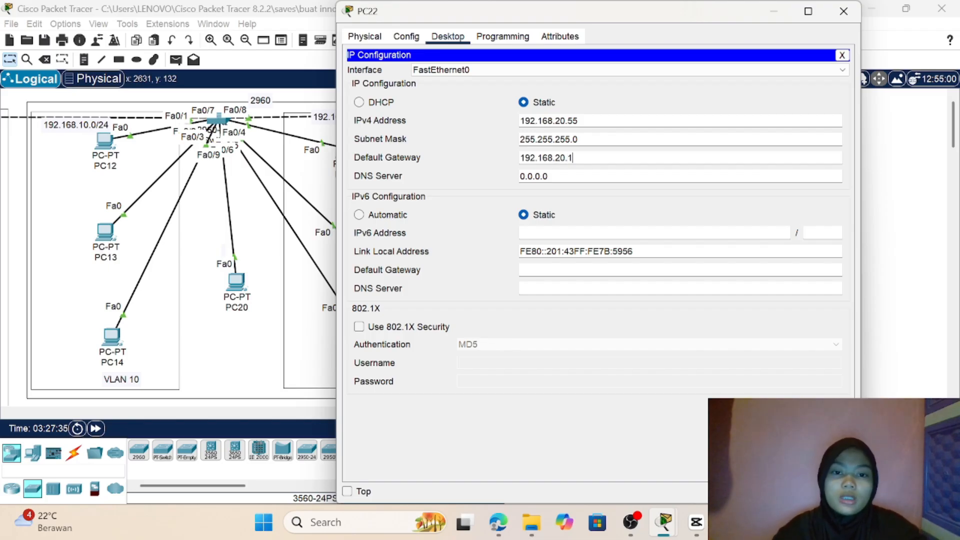
{"action": "left_click", "coordinate": [892, 191]}
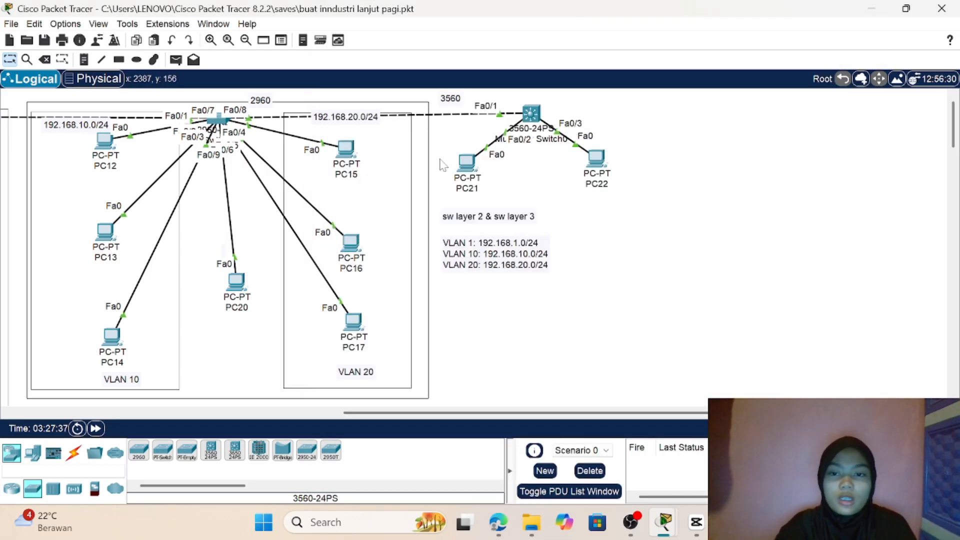
Step: Open the IP configuration of PC15 in VLAN 20 and set its IPv4 default gateway to 192.168.20.1
{"action": "left_click", "coordinate": [347, 150]}
{"action": "left_click", "coordinate": [446, 38]}
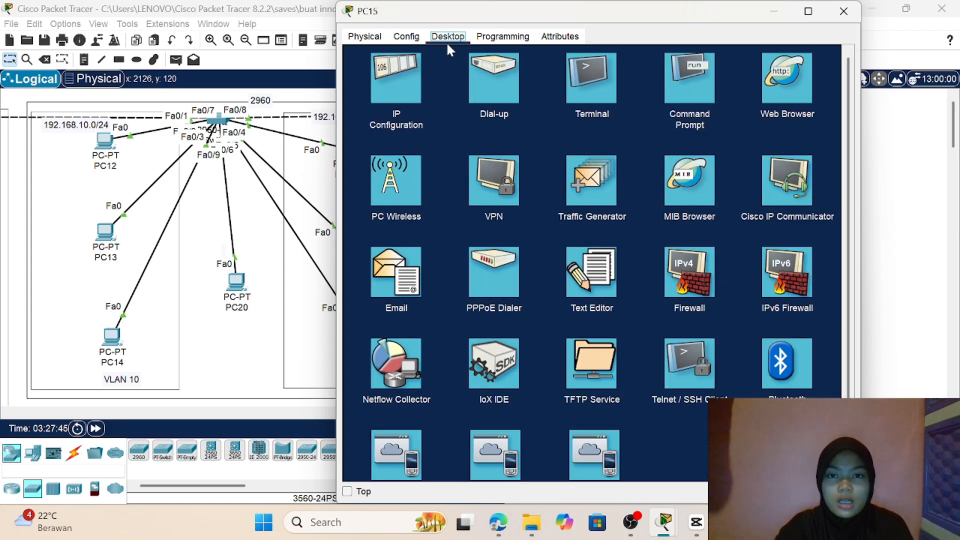
{"action": "left_click", "coordinate": [397, 67]}
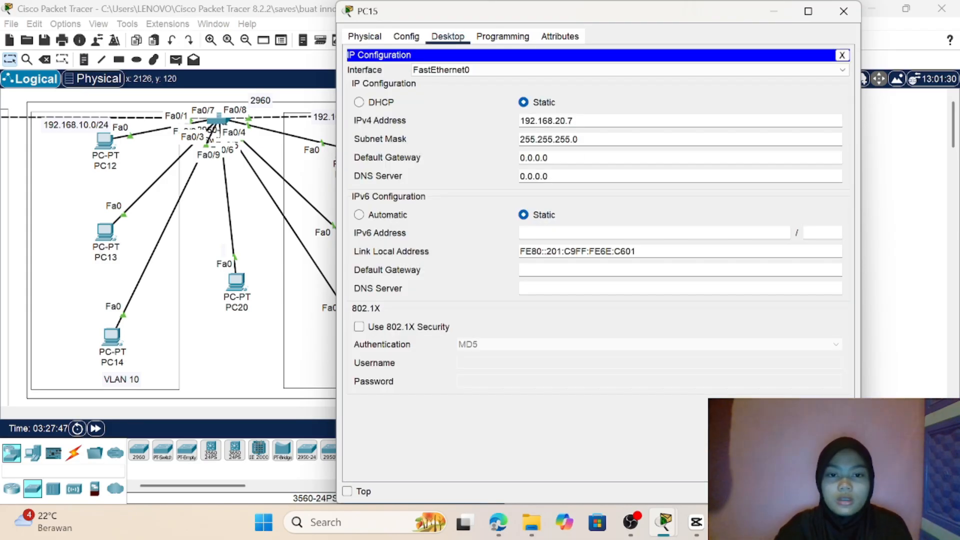
{"action": "key", "text": "shift+Left"}
{"action": "key", "text": "shift+Left"}
{"action": "key", "text": "shift+Left"}
{"action": "key", "text": "shift+Left"}
{"action": "key", "text": "shift+Left"}
{"action": "key", "text": "shift+Left"}
{"action": "key", "text": "shift+Left"}
{"action": "key", "text": "BackSpace"}
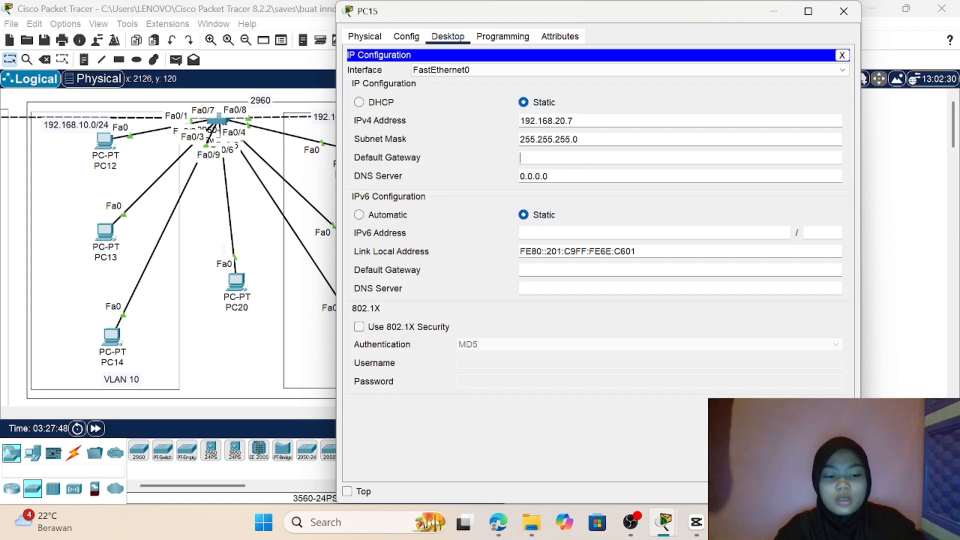
{"action": "type", "text": "192.1"}
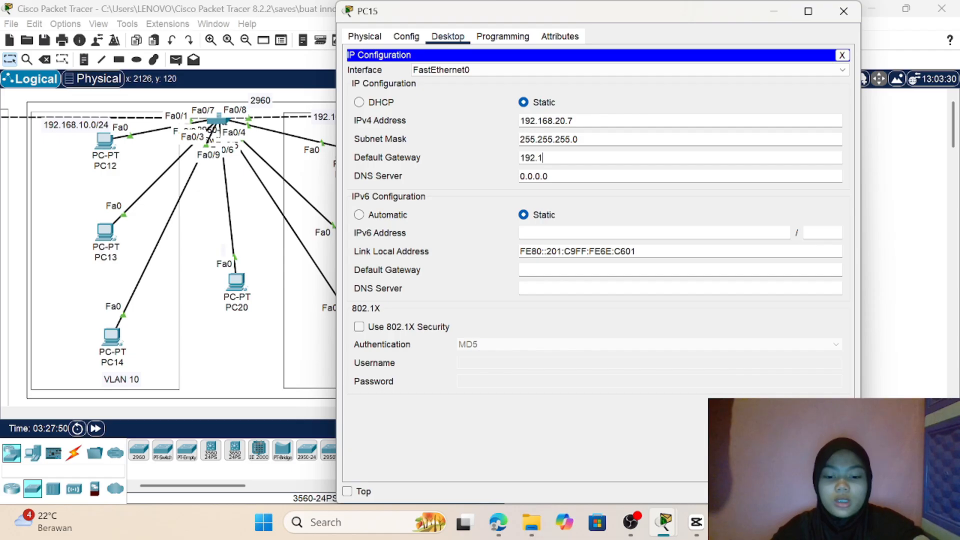
{"action": "type", "text": "68.20.1"}
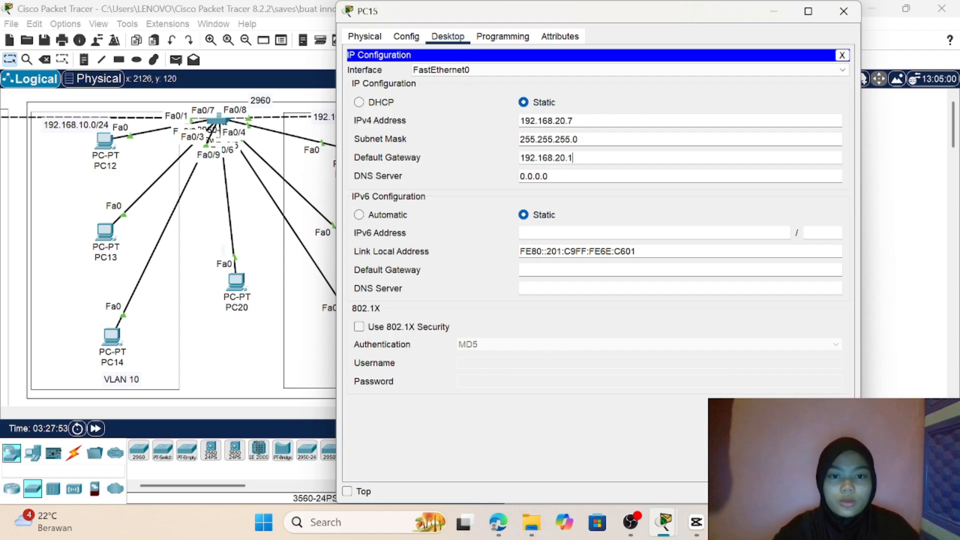
{"action": "left_click", "coordinate": [902, 202]}
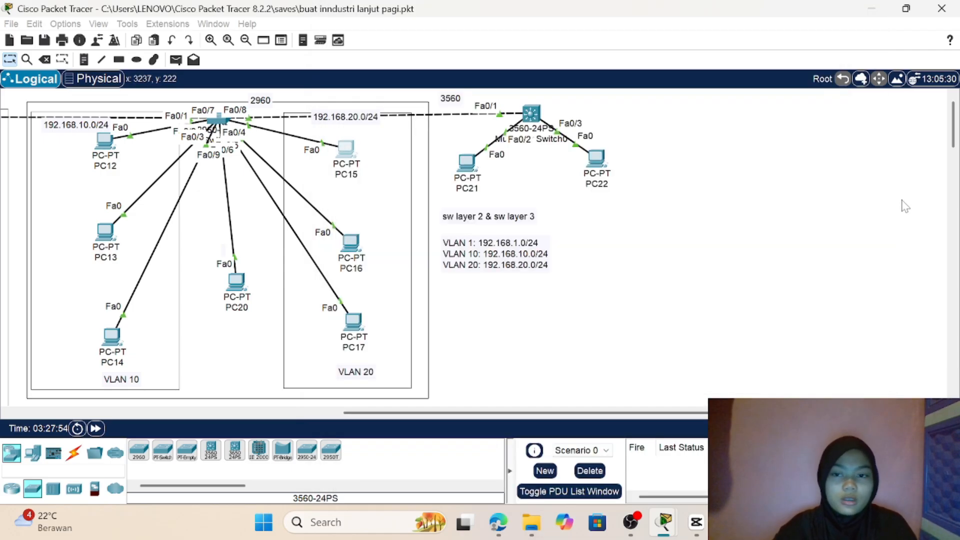
Step: Open the IP configuration of PC12 in VLAN 10 and set its IPv4 default gateway to 192.168.10.1
{"action": "left_click", "coordinate": [105, 145]}
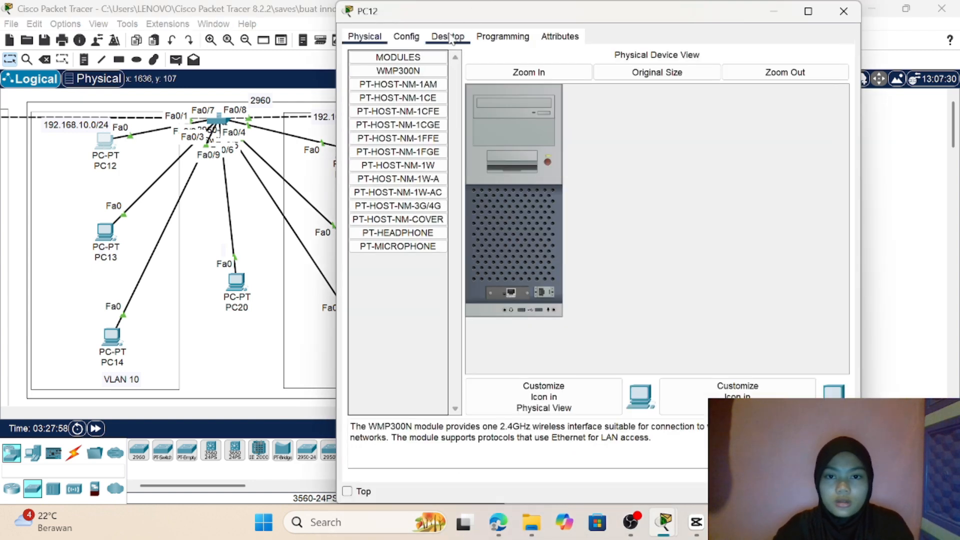
{"action": "left_click", "coordinate": [448, 36]}
{"action": "left_click", "coordinate": [407, 79]}
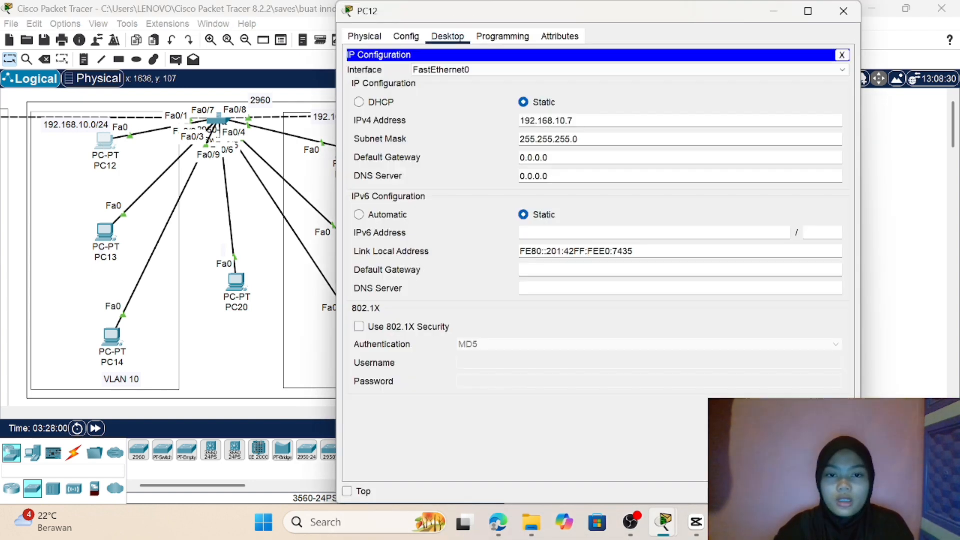
{"action": "double_click", "coordinate": [547, 158]}
{"action": "double_click", "coordinate": [547, 157]}
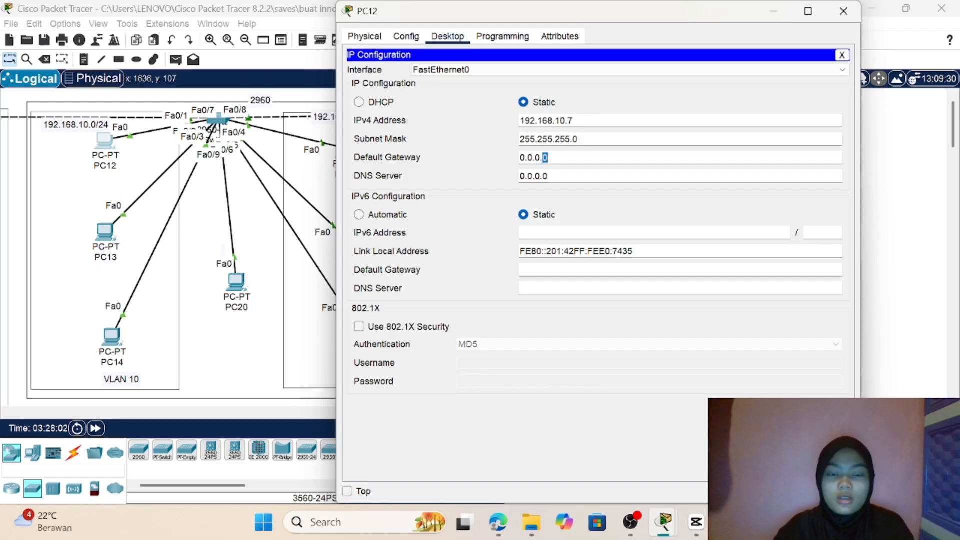
{"action": "key", "text": "BackSpace"}
{"action": "key", "text": "BackSpace"}
{"action": "key", "text": "BackSpace"}
{"action": "key", "text": "BackSpace"}
{"action": "key", "text": "BackSpace"}
{"action": "key", "text": "BackSpace"}
{"action": "key", "text": "BackSpace"}
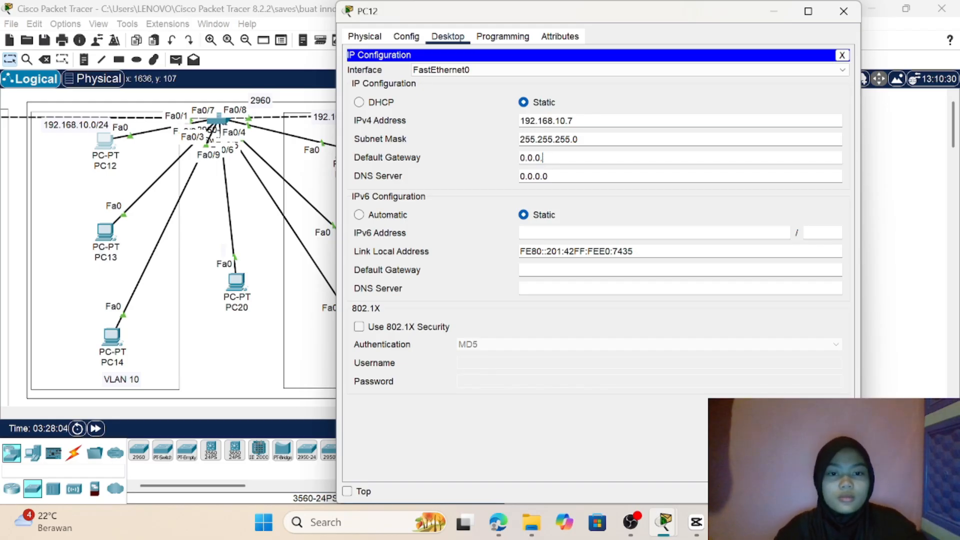
{"action": "type", "text": "192"}
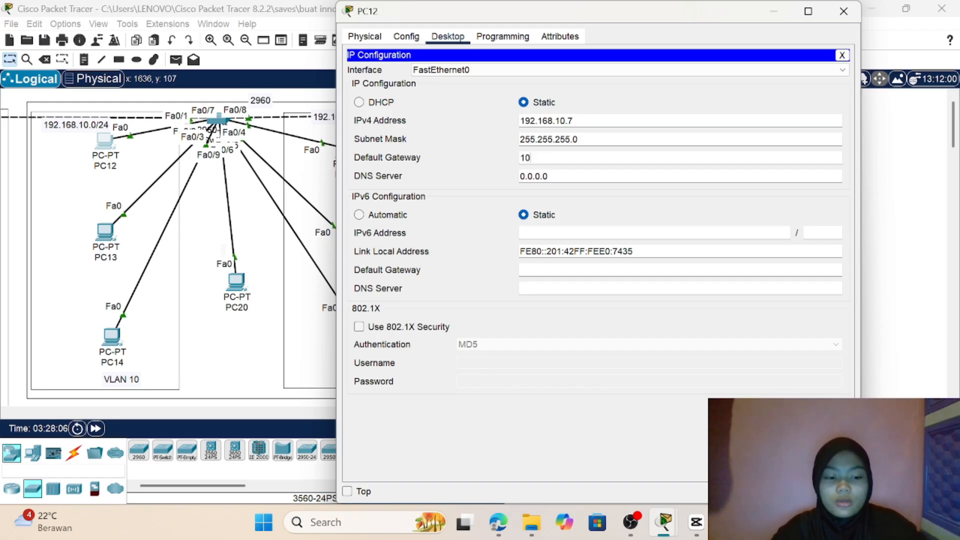
{"action": "type", "text": ".1"}
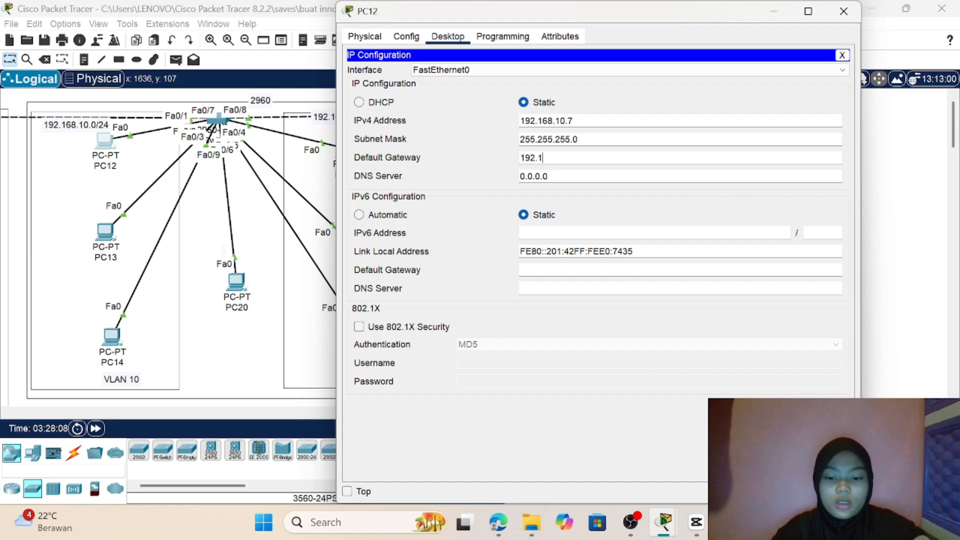
{"action": "type", "text": "68.10.1"}
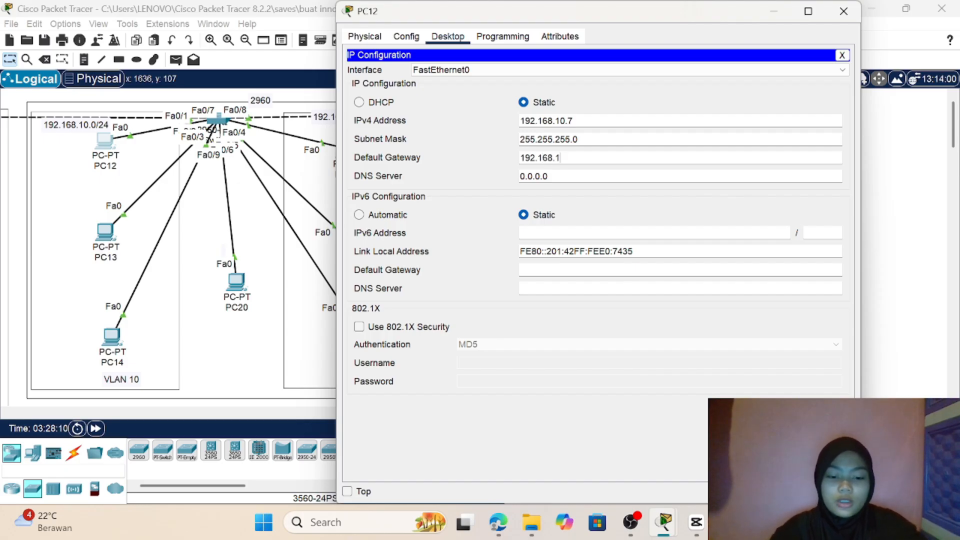
{"action": "left_click", "coordinate": [901, 254]}
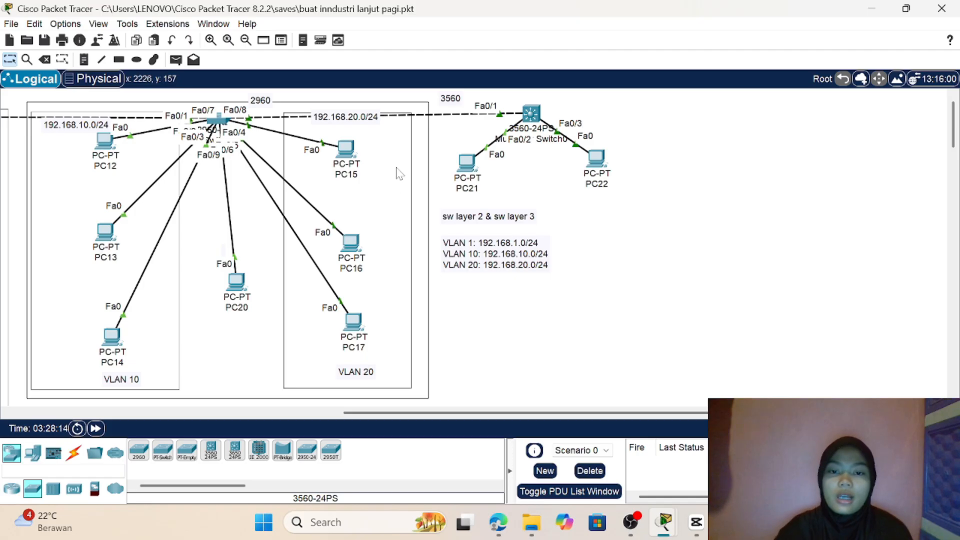
Step: Send three simple PDUs from PC21 to PC22 to test connectivity between VLAN 10 and VLAN 20
{"action": "left_click", "coordinate": [177, 60]}
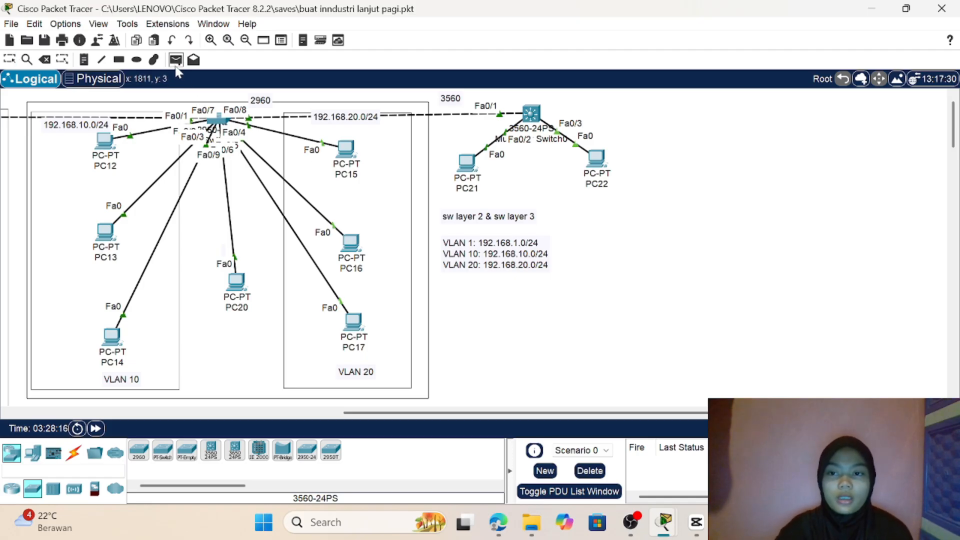
{"action": "left_click", "coordinate": [467, 162]}
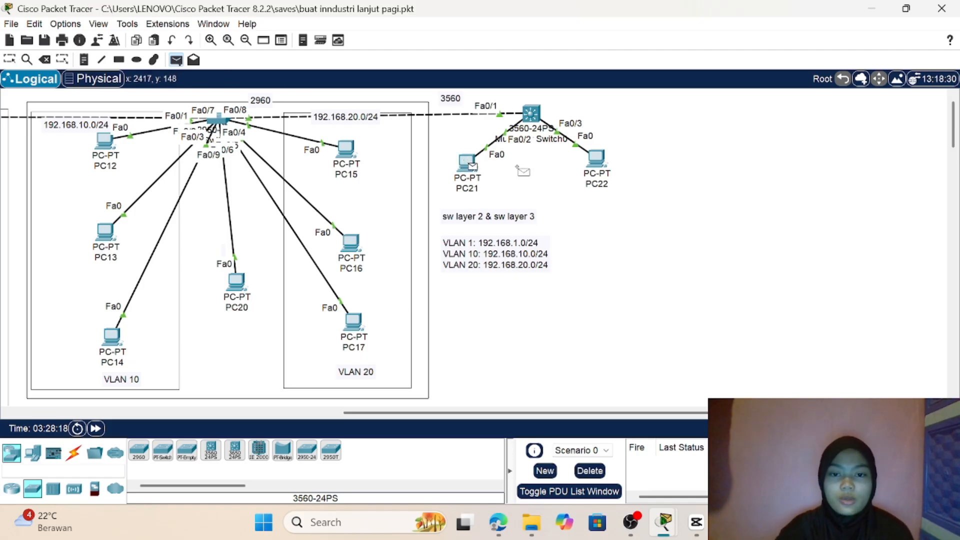
{"action": "left_click", "coordinate": [598, 160]}
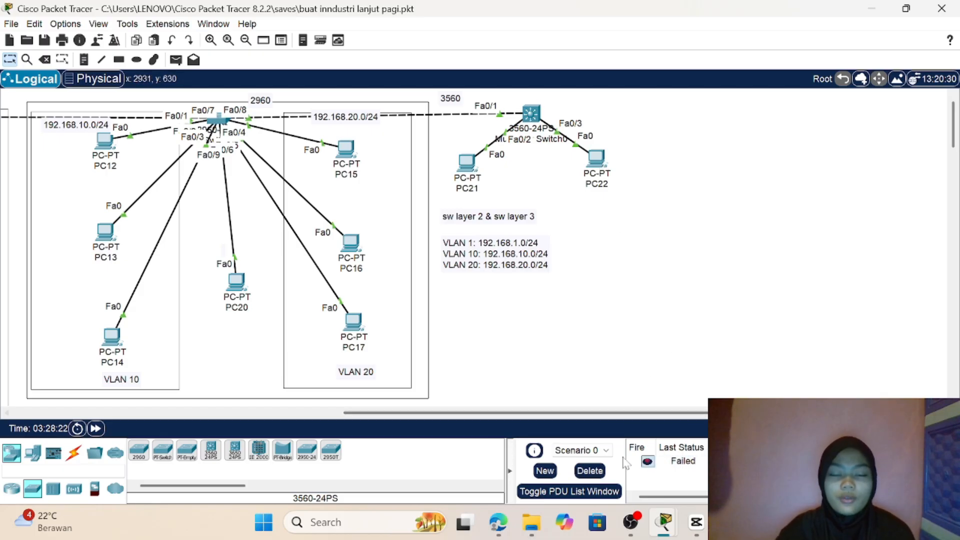
{"action": "left_click", "coordinate": [175, 59]}
{"action": "left_click", "coordinate": [465, 163]}
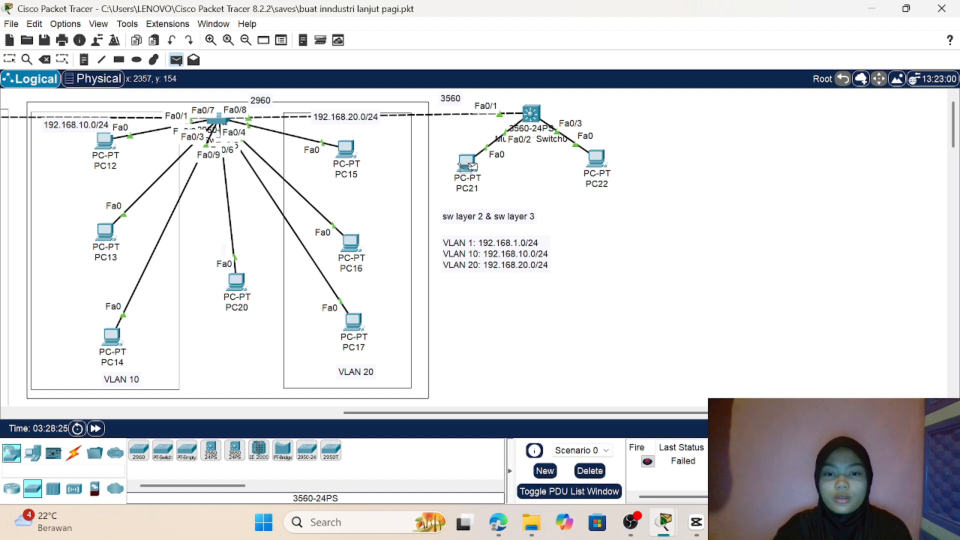
{"action": "left_click", "coordinate": [602, 161]}
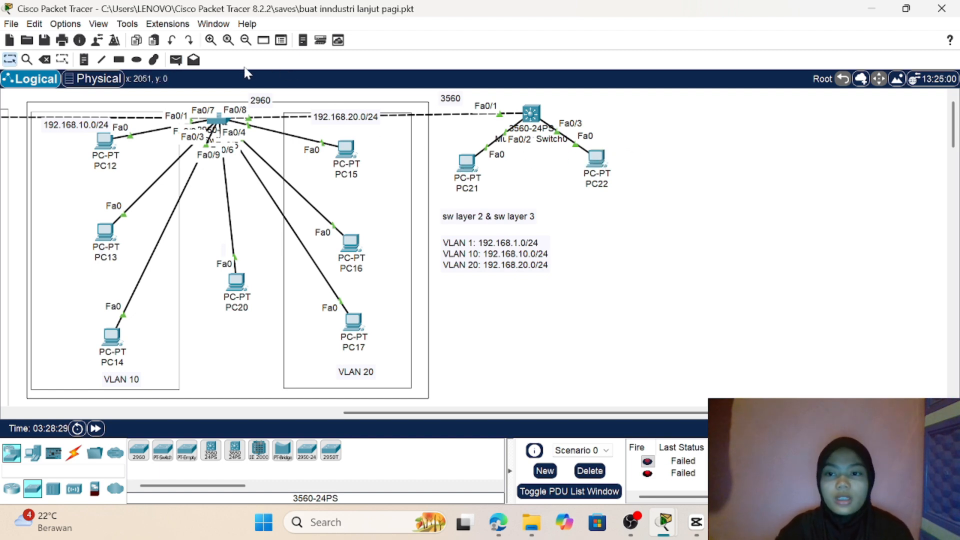
{"action": "left_click", "coordinate": [176, 60]}
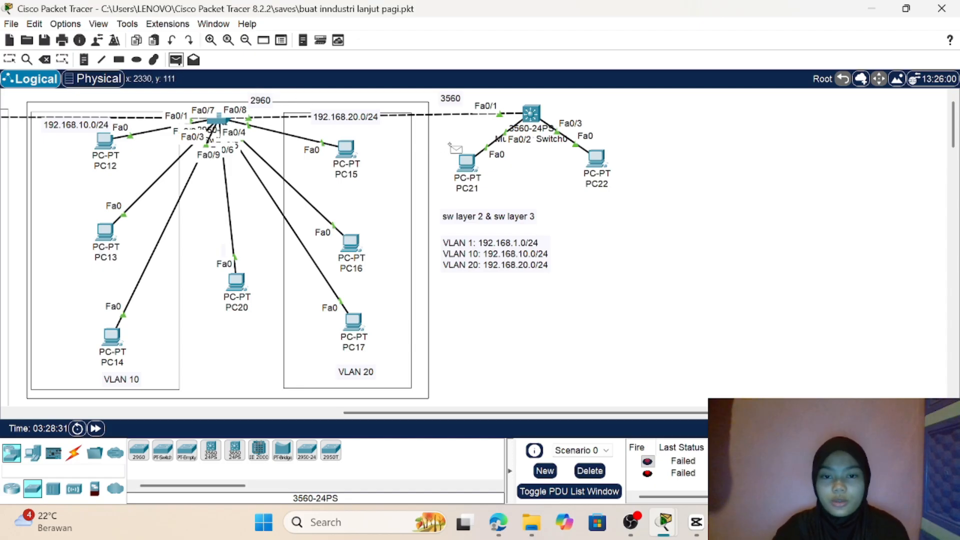
{"action": "left_click", "coordinate": [466, 162]}
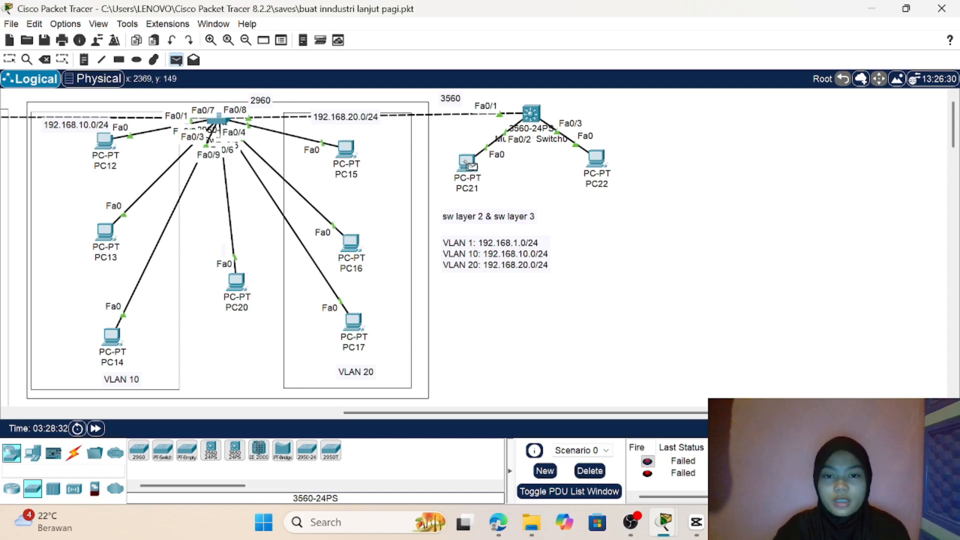
{"action": "left_click", "coordinate": [597, 161]}
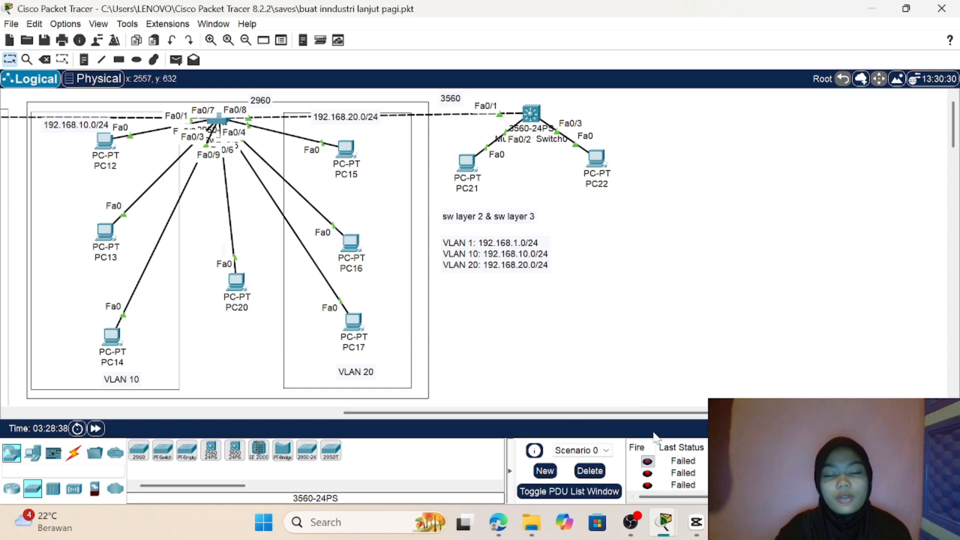
Step: Open the command line of Multilayer Switch0 and enter privileged EXEC mode with en
{"action": "left_click", "coordinate": [532, 114]}
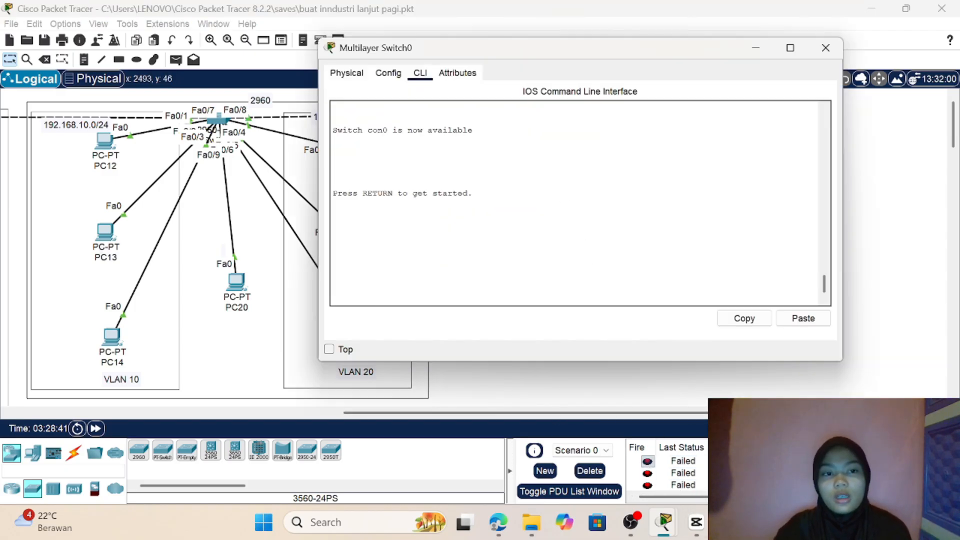
{"action": "left_click", "coordinate": [889, 145]}
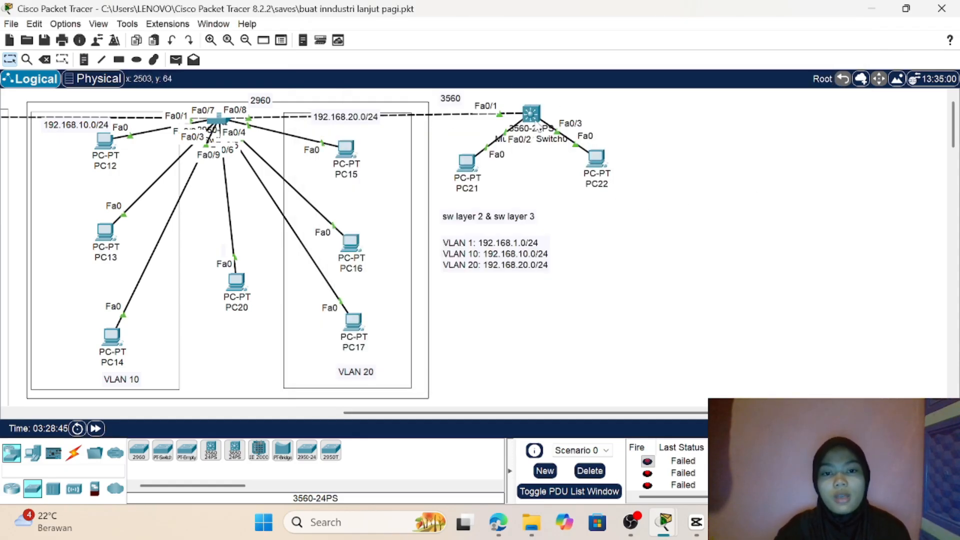
{"action": "mouse_move", "coordinate": [532, 119]}
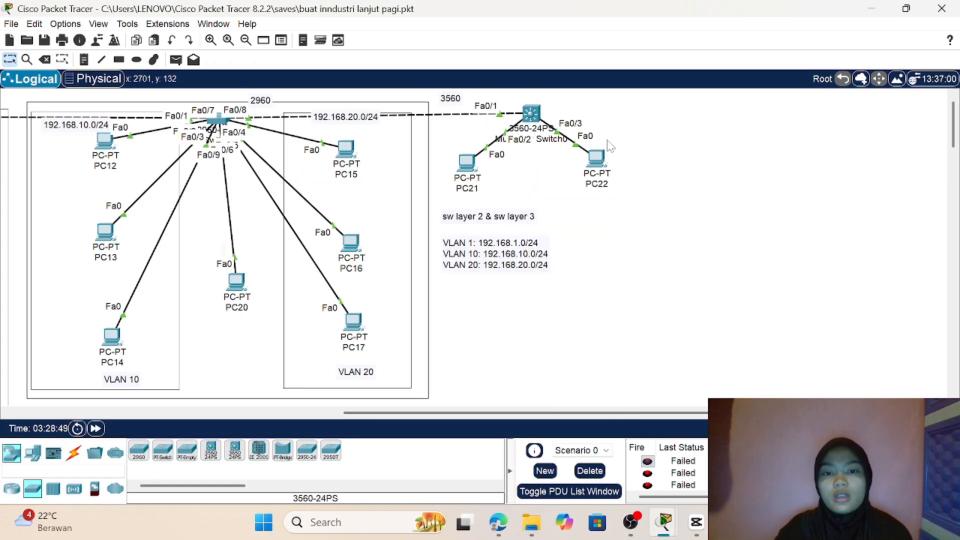
{"action": "left_click", "coordinate": [537, 114]}
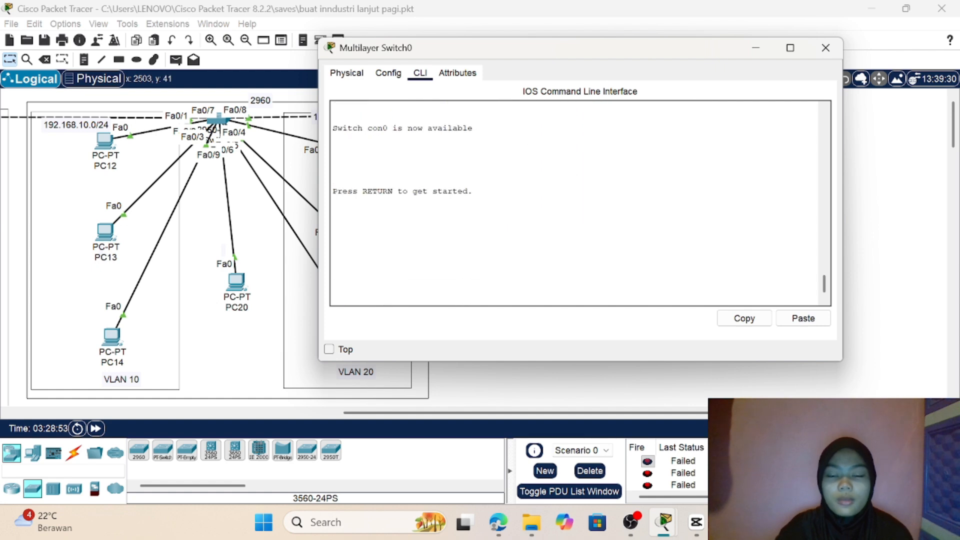
{"action": "key", "text": "Return"}
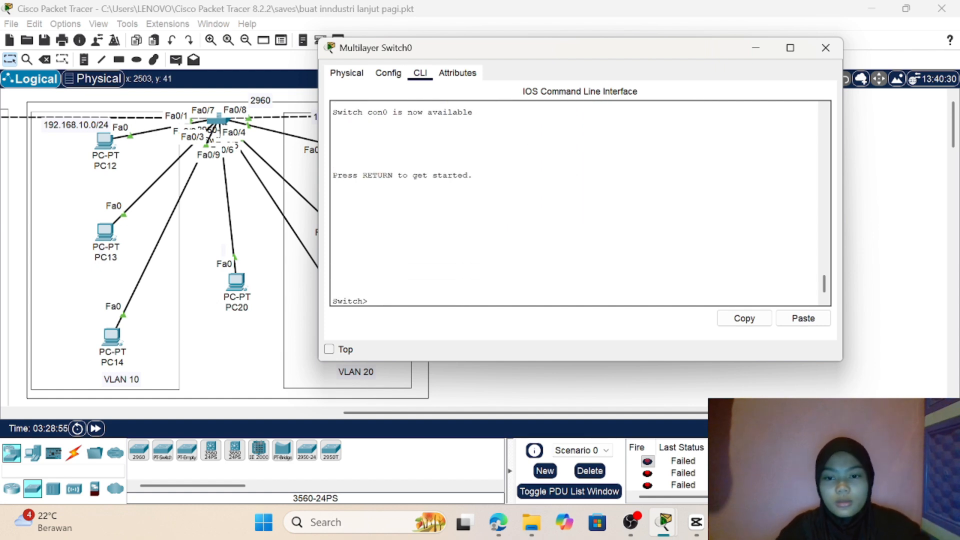
{"action": "type", "text": "en"}
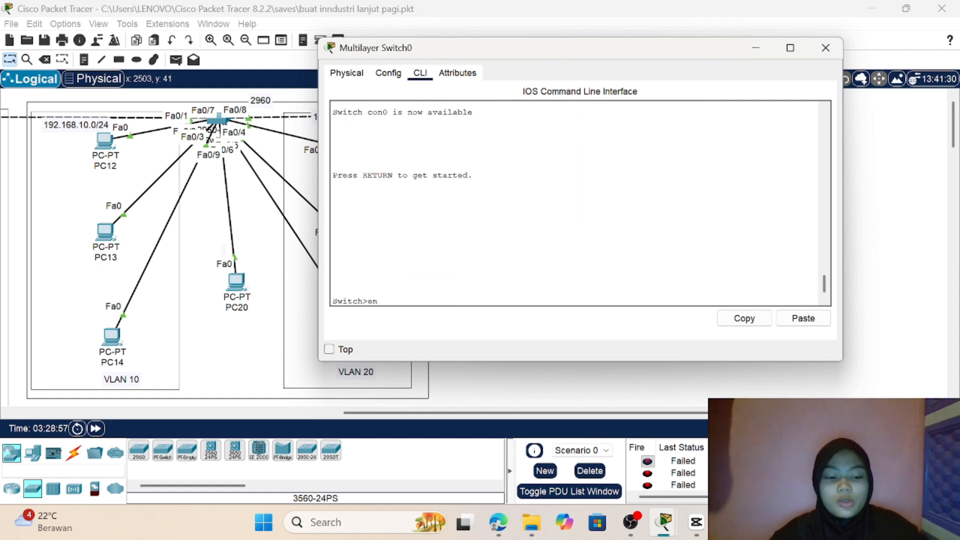
{"action": "key", "text": "Return"}
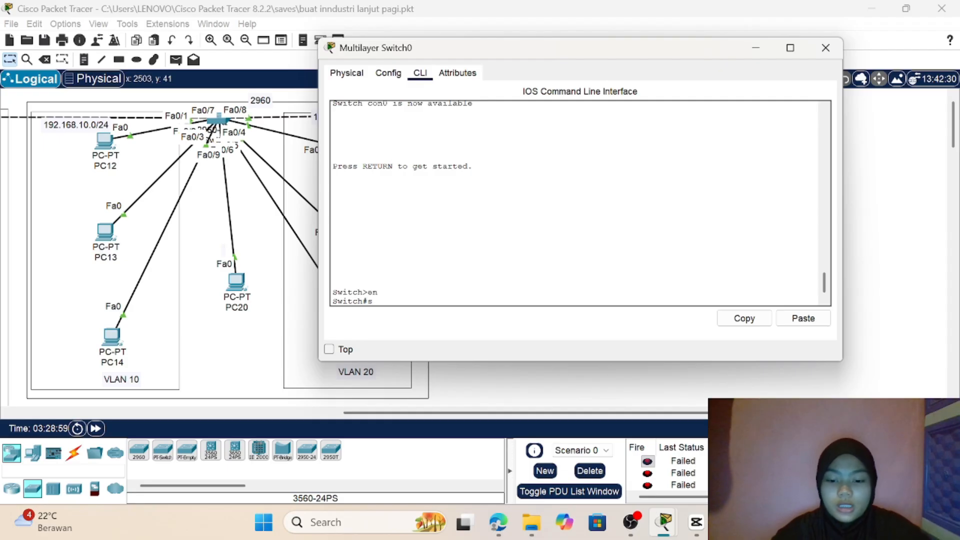
Step: Run show ip route on Multilayer Switch0 and examine its default gateway and route output
{"action": "type", "text": "show ip"}
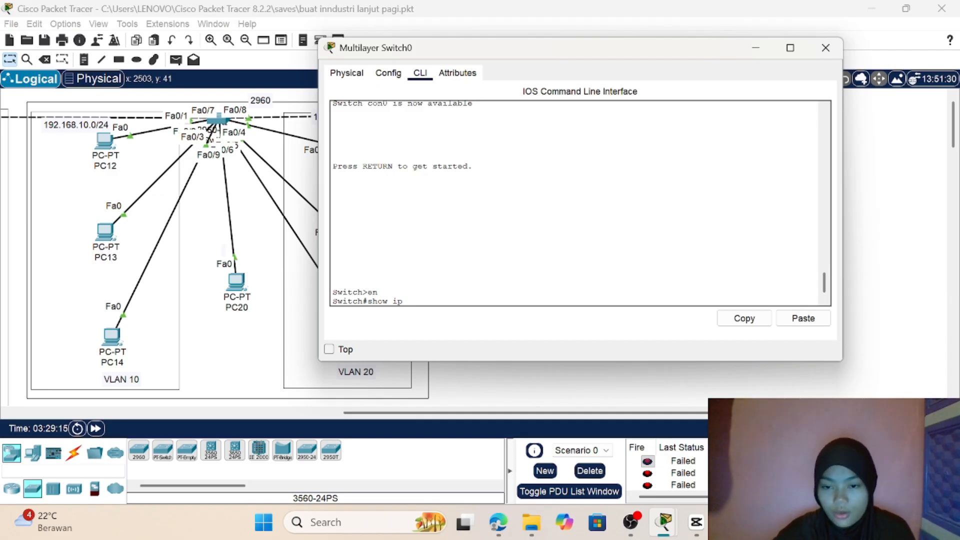
{"action": "type", "text": "ro"}
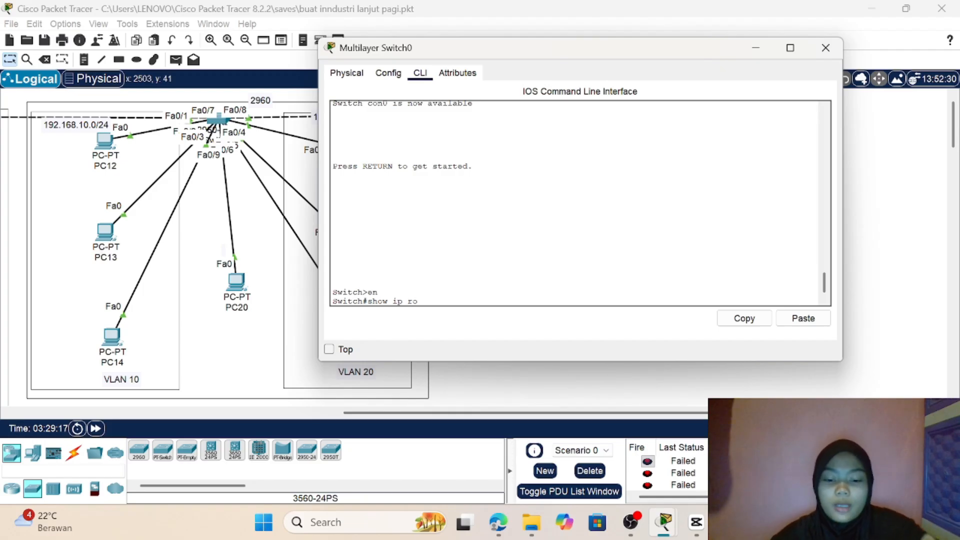
{"action": "type", "text": "ute"}
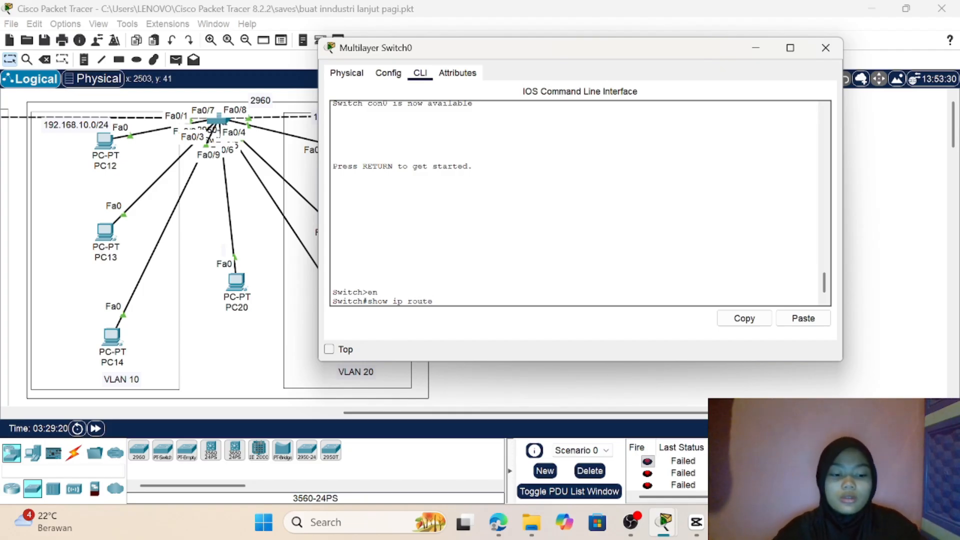
{"action": "key", "text": "Return"}
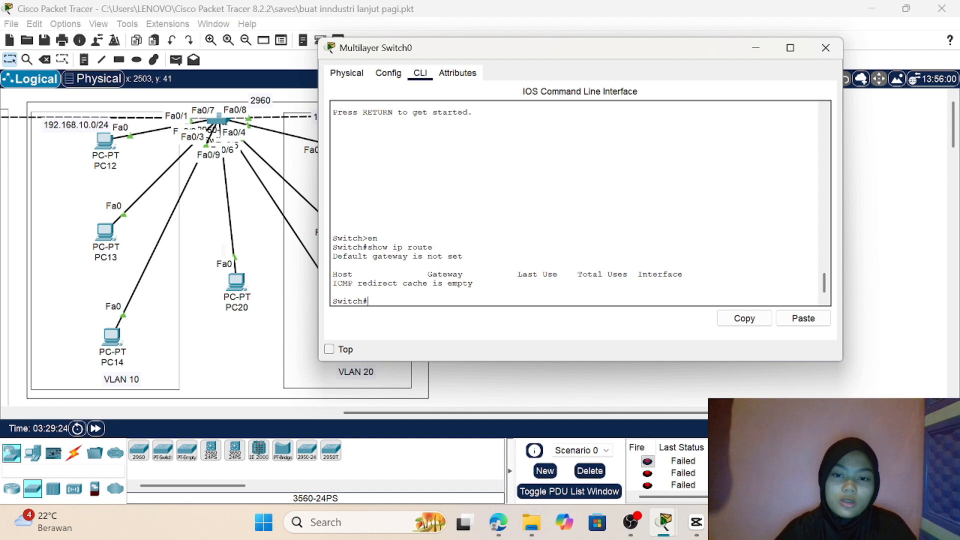
{"action": "left_click_drag", "start_coordinate": [368, 247], "coordinate": [433, 247]}
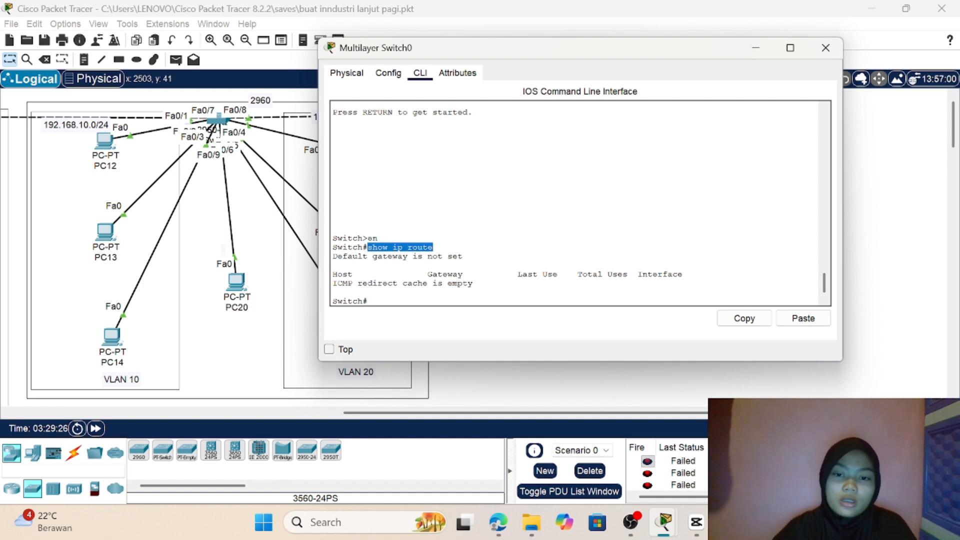
{"action": "left_click", "coordinate": [464, 256]}
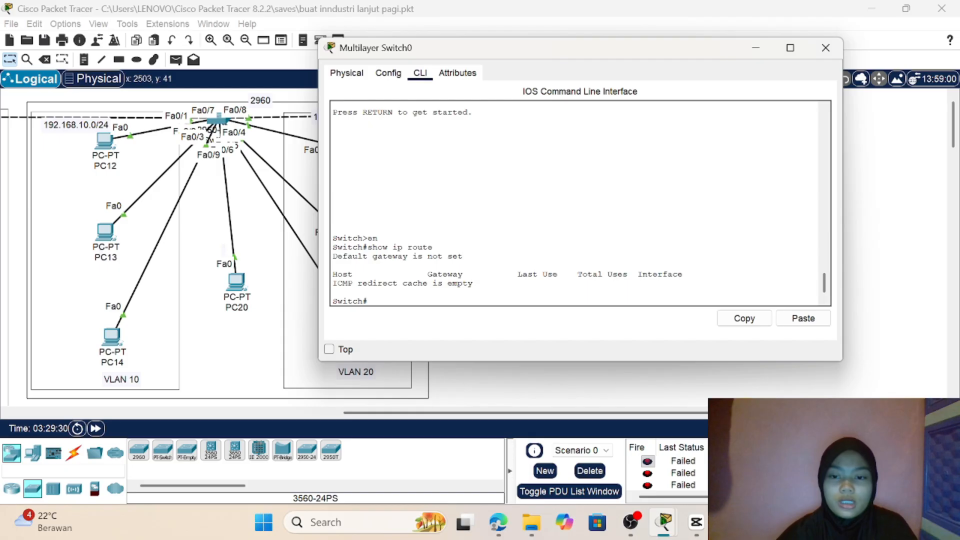
{"action": "left_click_drag", "start_coordinate": [333, 283], "coordinate": [473, 283]}
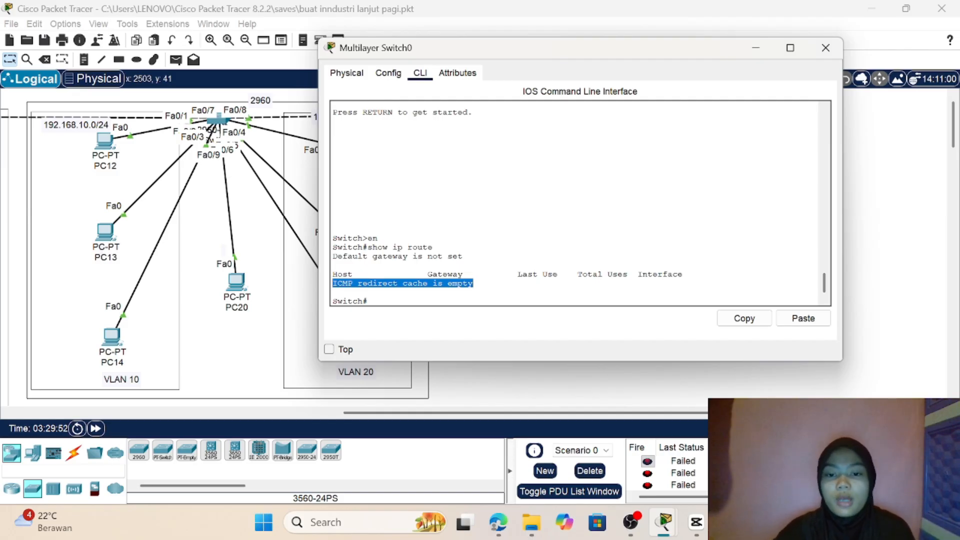
{"action": "left_click", "coordinate": [369, 301]}
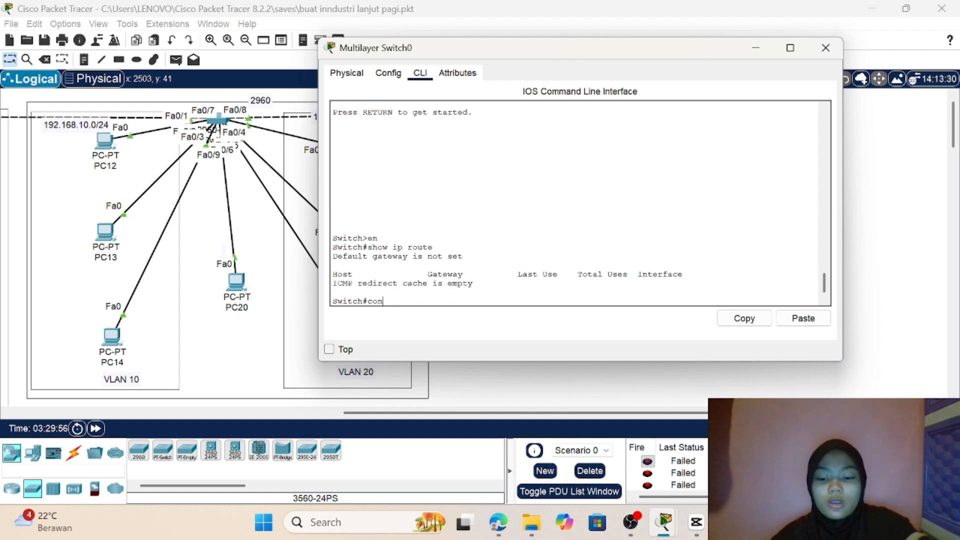
Step: Enter global configuration mode with conf t and enable layer 3 routing on Multilayer Switch0 with ip routing
{"action": "type", "text": "conf t"}
{"action": "key", "text": "Return"}
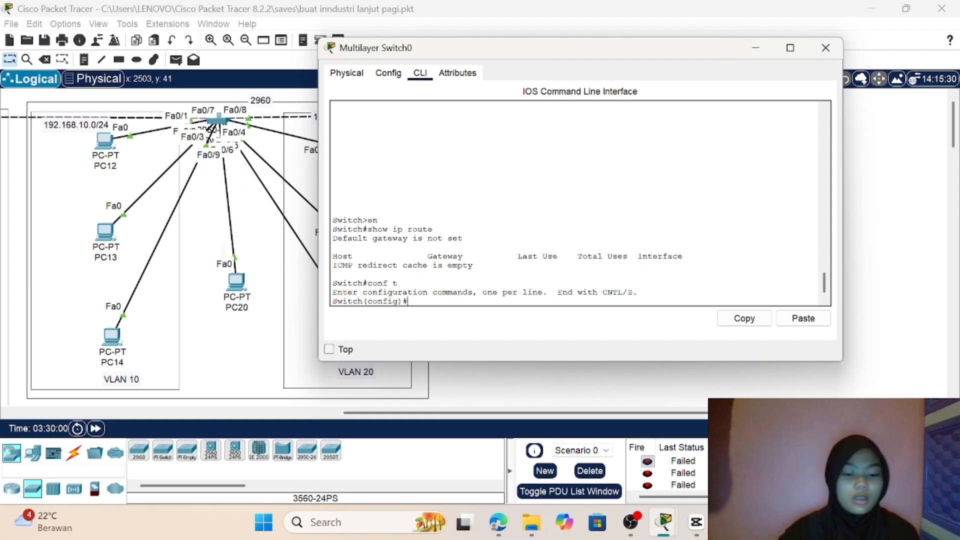
{"action": "type", "text": "ip"}
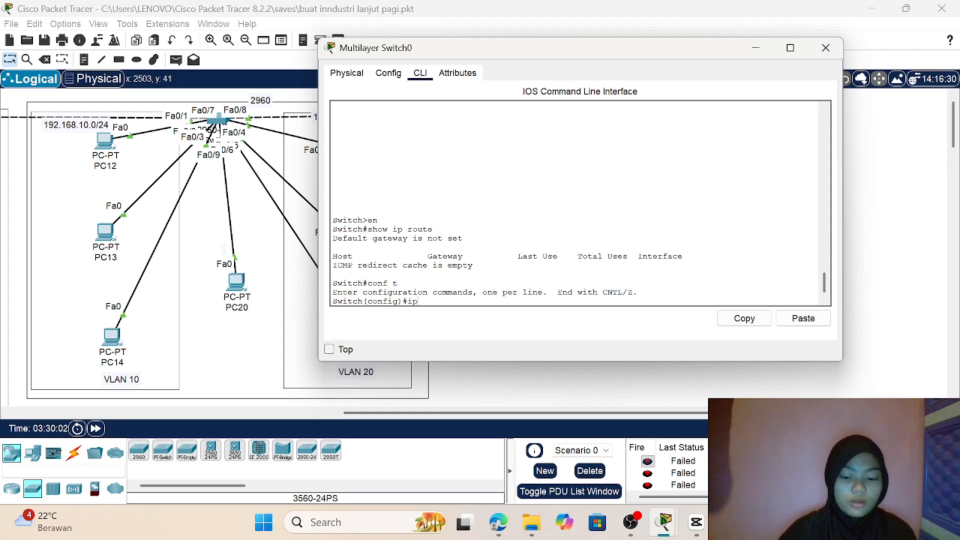
{"action": "type", "text": " routing"}
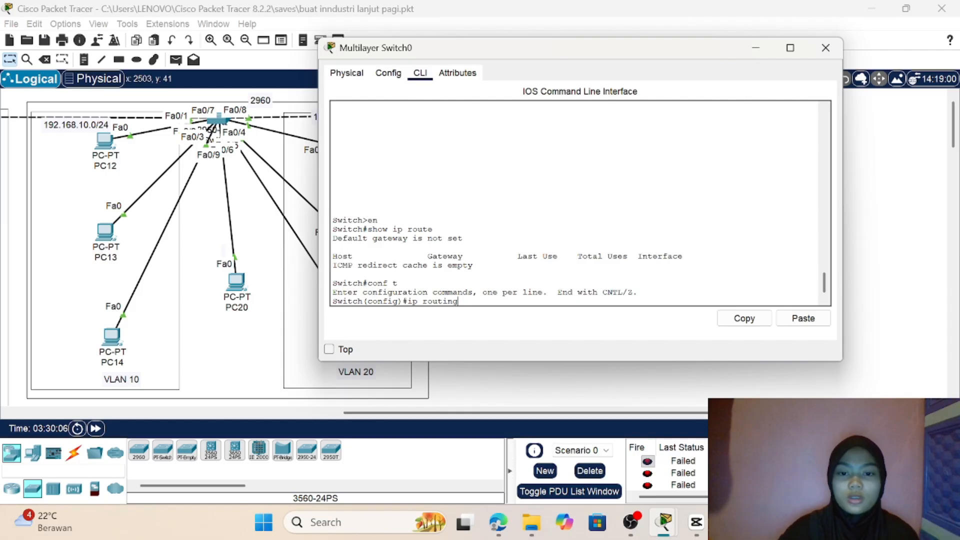
{"action": "key", "text": "Return"}
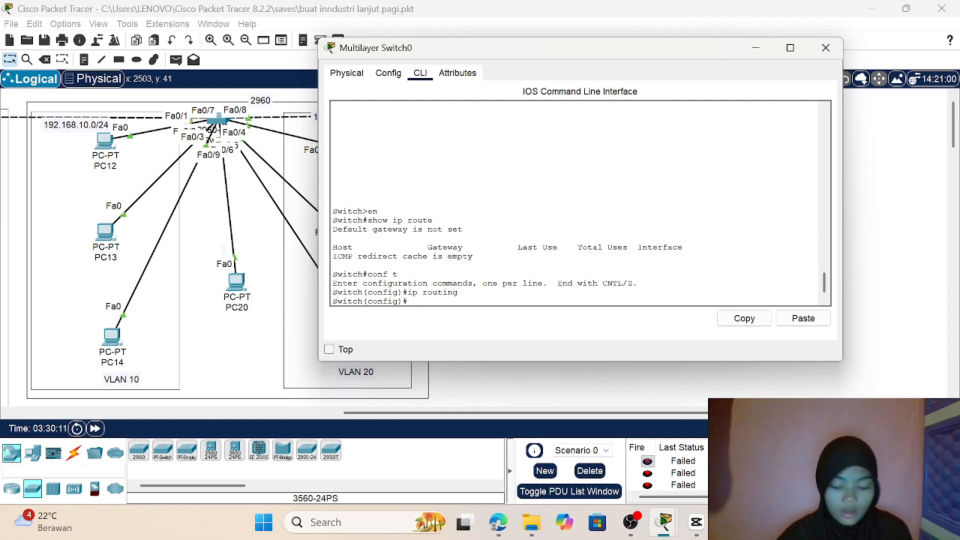
Step: Run do show ip route on Multilayer Switch0, examine the connected VLAN networks, and return to the topology
{"action": "type", "text": "do"}
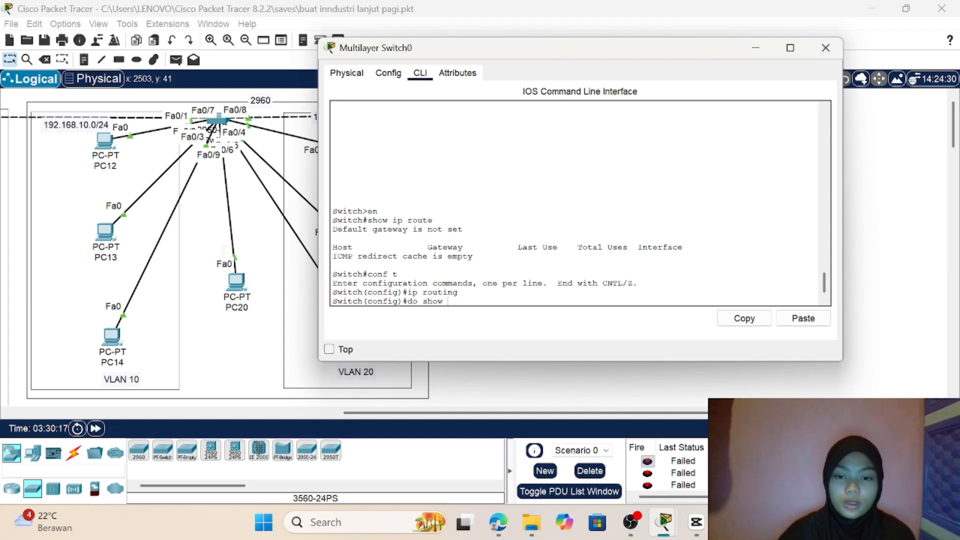
{"action": "type", "text": " show ip"}
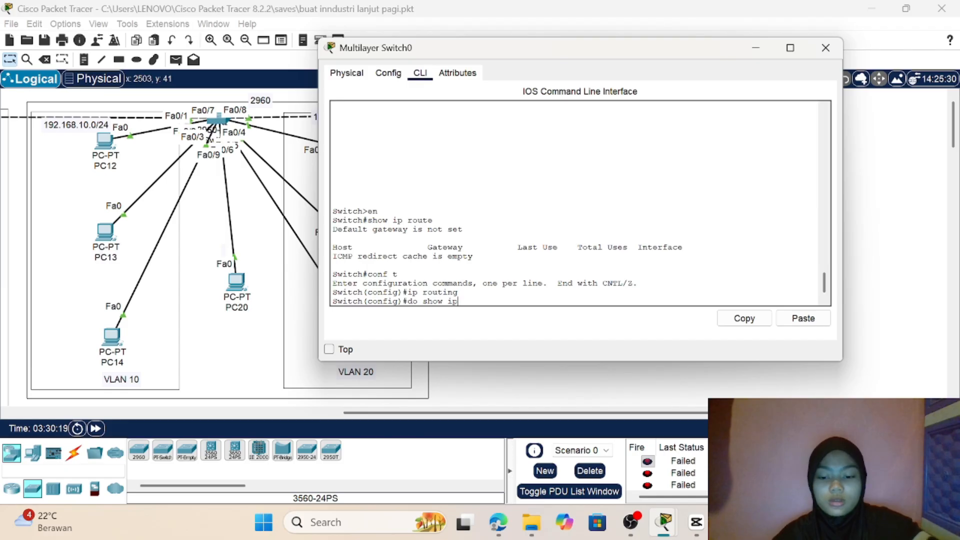
{"action": "type", "text": " rouy"}
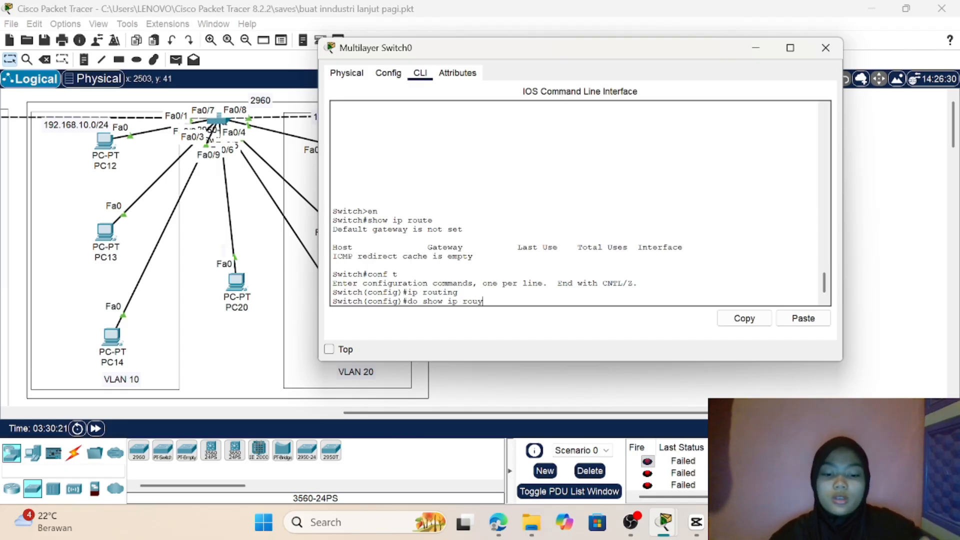
{"action": "key", "text": "BackSpace"}
{"action": "type", "text": "t"}
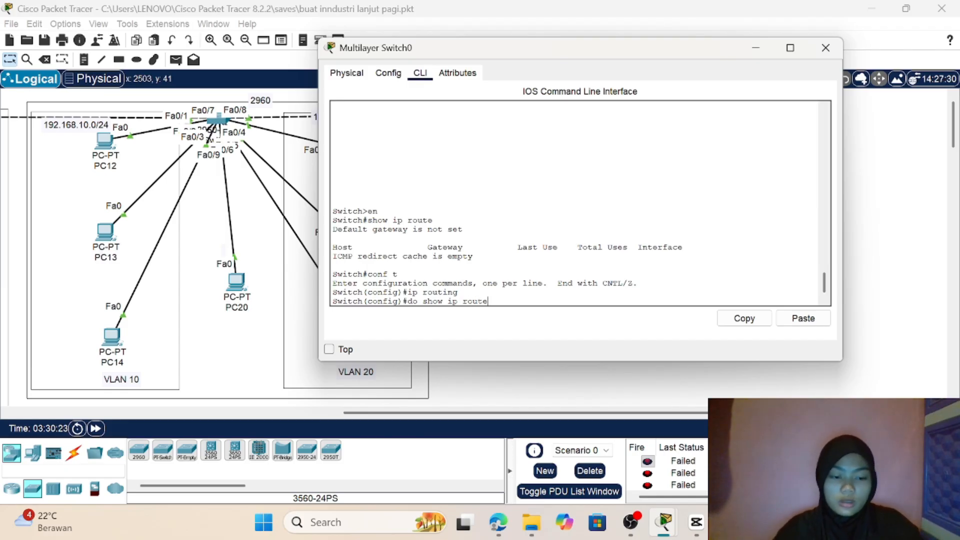
{"action": "type", "text": "e"}
{"action": "key", "text": "Return"}
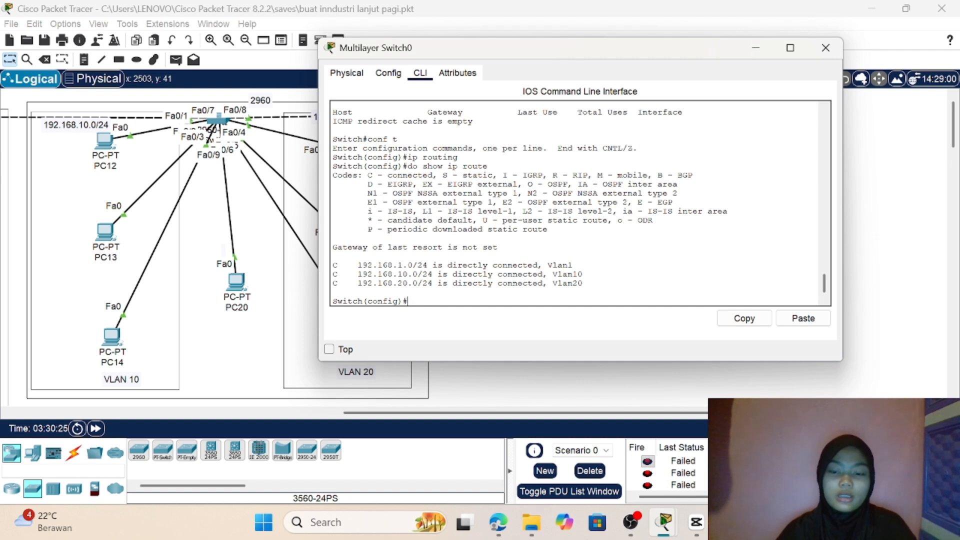
{"action": "left_click_drag", "start_coordinate": [365, 184], "coordinate": [573, 265]}
{"action": "left_click", "coordinate": [573, 265]}
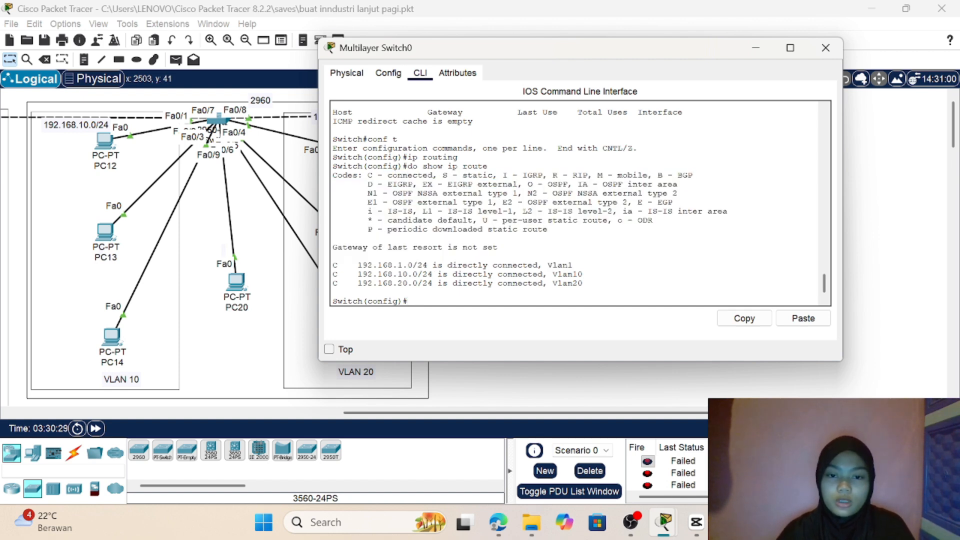
{"action": "left_click_drag", "start_coordinate": [343, 265], "coordinate": [652, 237]}
{"action": "left_click", "coordinate": [878, 230]}
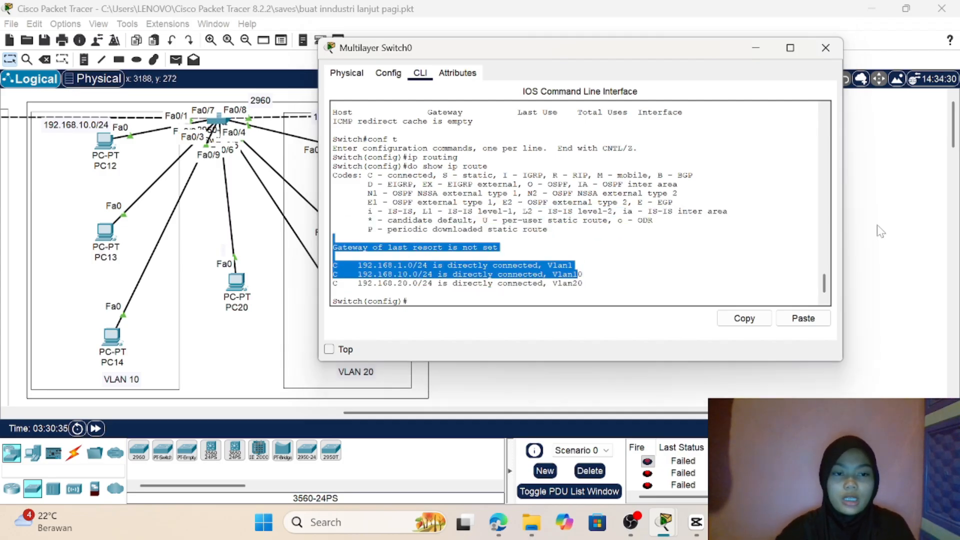
Step: Clear the previous PDU test results and send two simple PDUs from PC21 to PC22
{"action": "left_click", "coordinate": [175, 60]}
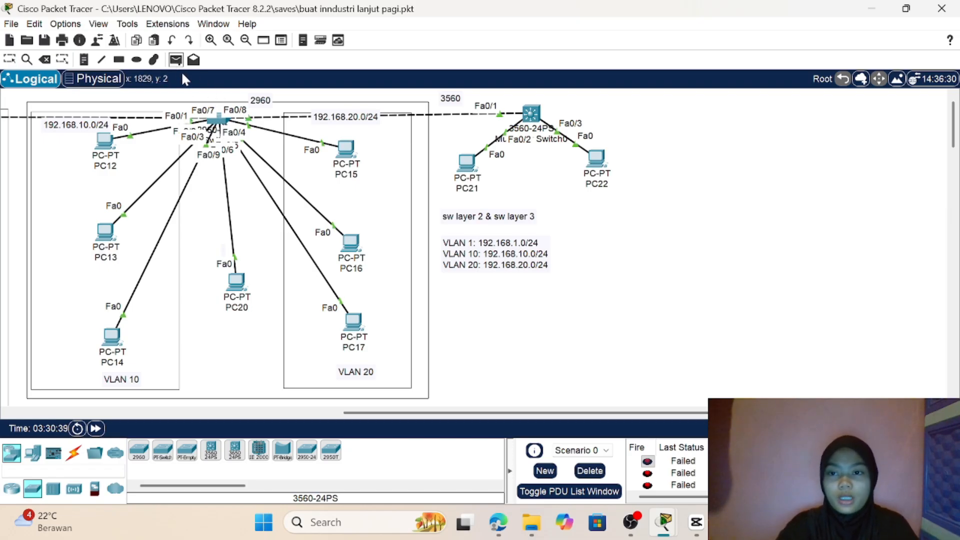
{"action": "left_click", "coordinate": [590, 471]}
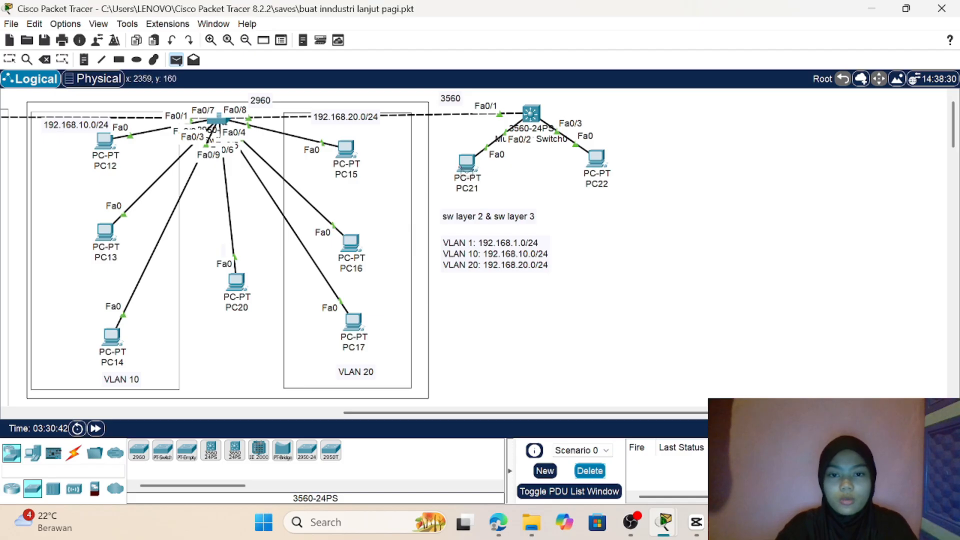
{"action": "left_click", "coordinate": [468, 161]}
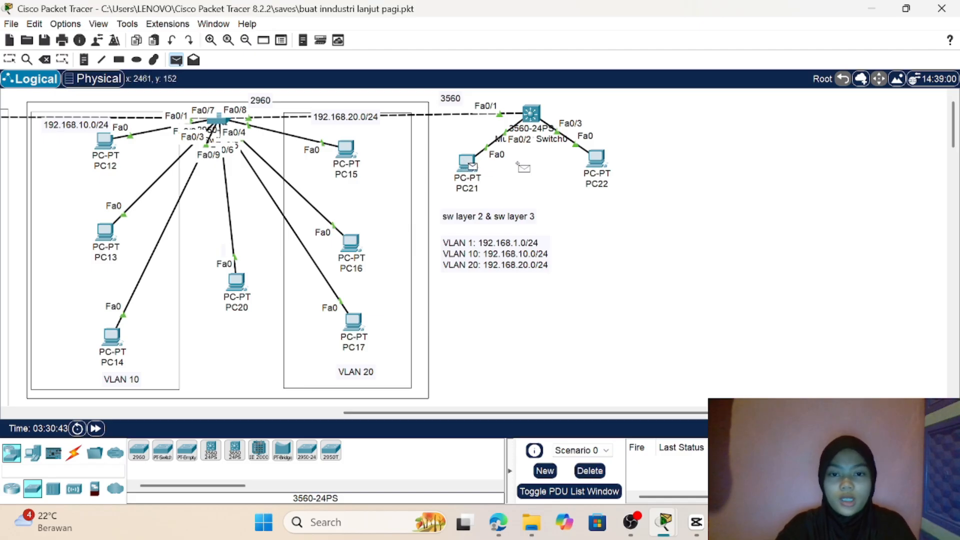
{"action": "left_click", "coordinate": [601, 160]}
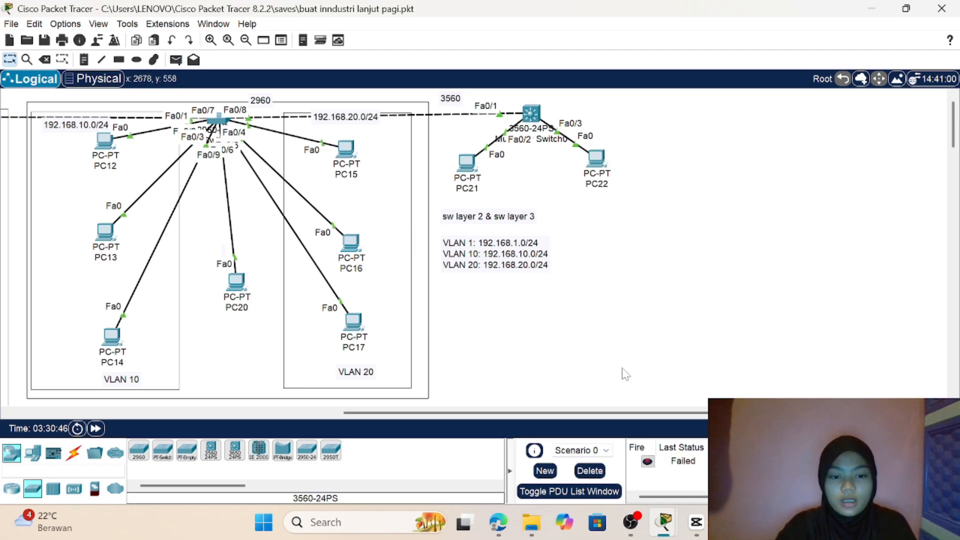
{"action": "left_click", "coordinate": [175, 60]}
{"action": "left_click", "coordinate": [467, 162]}
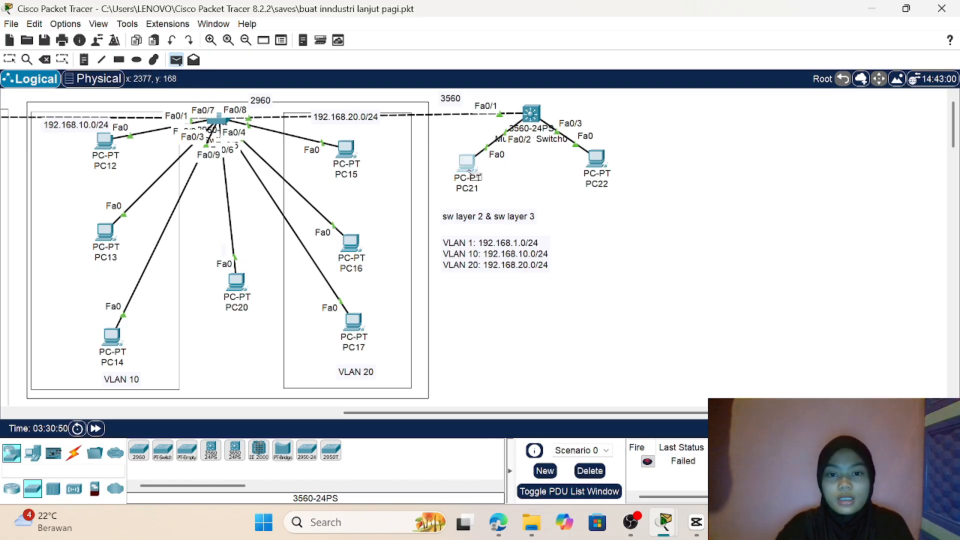
{"action": "left_click", "coordinate": [598, 163]}
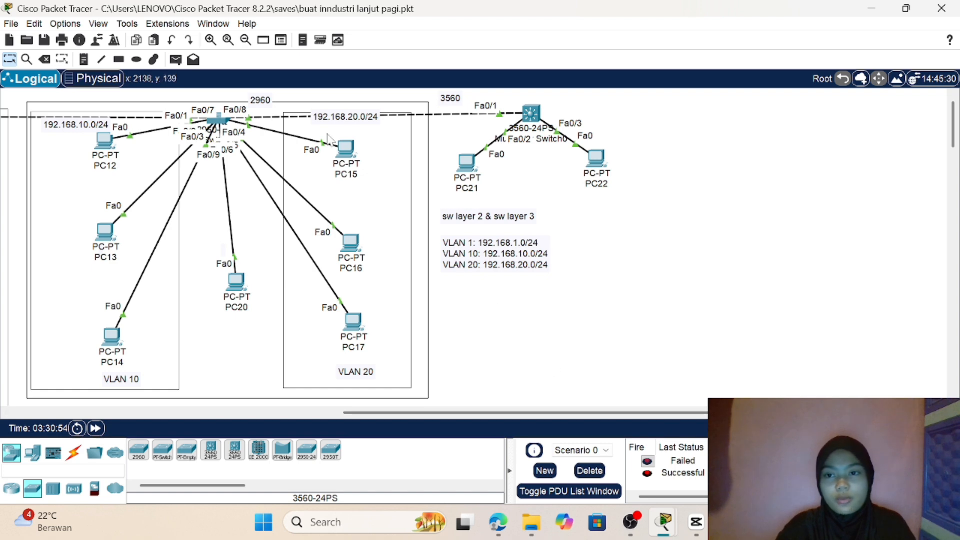
Step: Test connectivity between PC15 and PC21 with a simple PDU, and repeat the test
{"action": "left_click", "coordinate": [176, 66]}
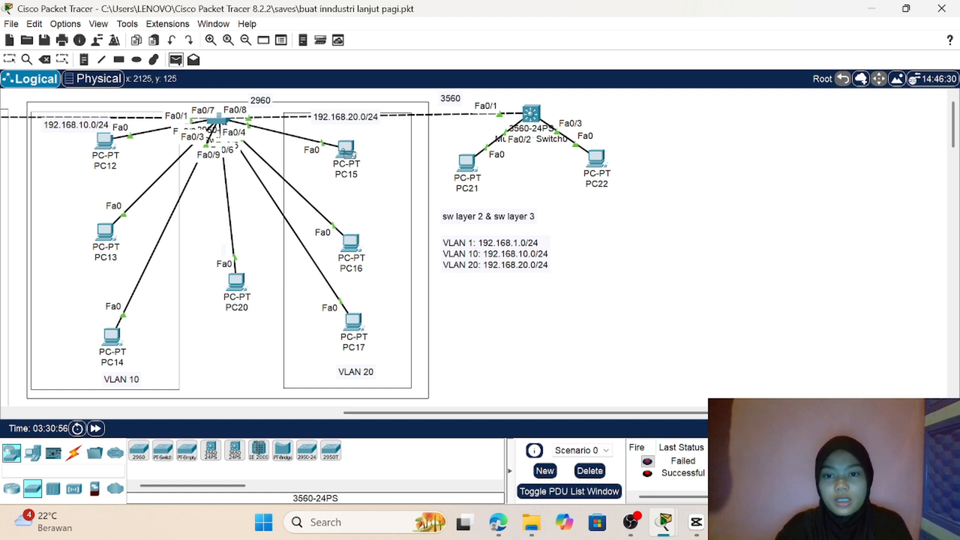
{"action": "left_click", "coordinate": [346, 148]}
{"action": "left_click", "coordinate": [472, 168]}
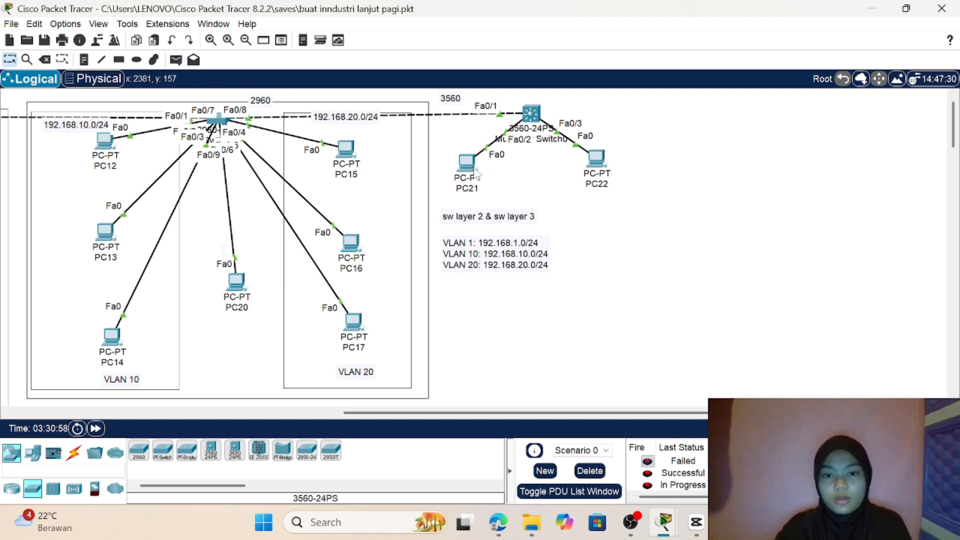
{"action": "key", "text": "Delete"}
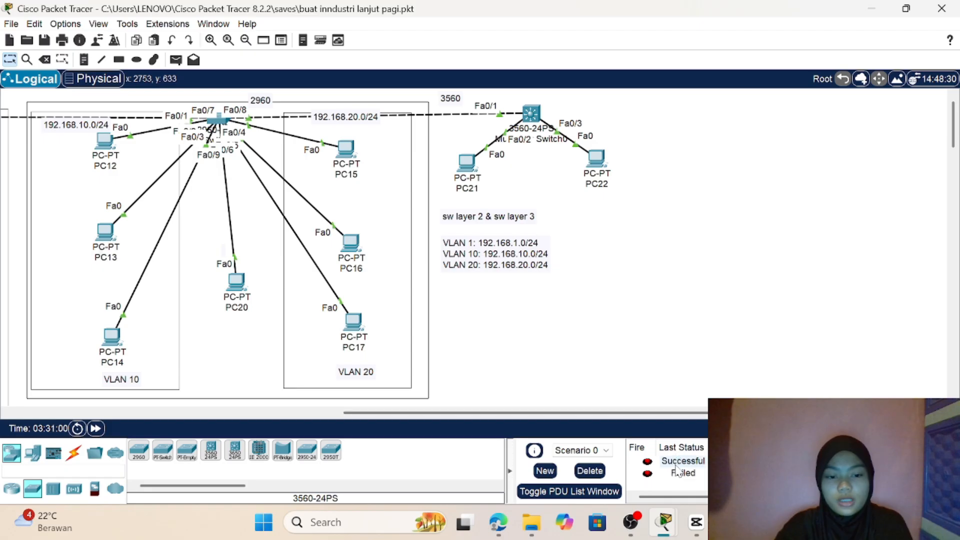
{"action": "left_click", "coordinate": [176, 60]}
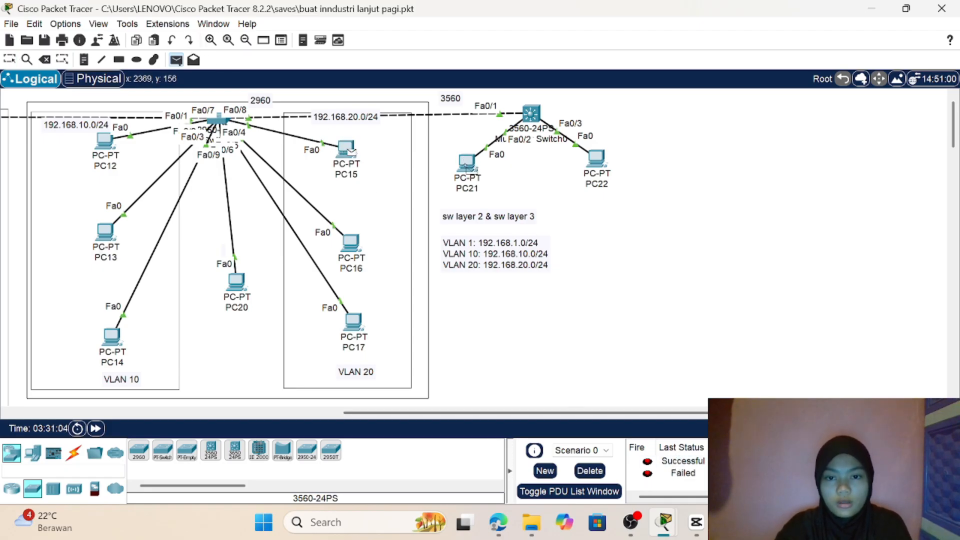
{"action": "left_click", "coordinate": [470, 171]}
{"action": "double_click", "coordinate": [920, 485]}
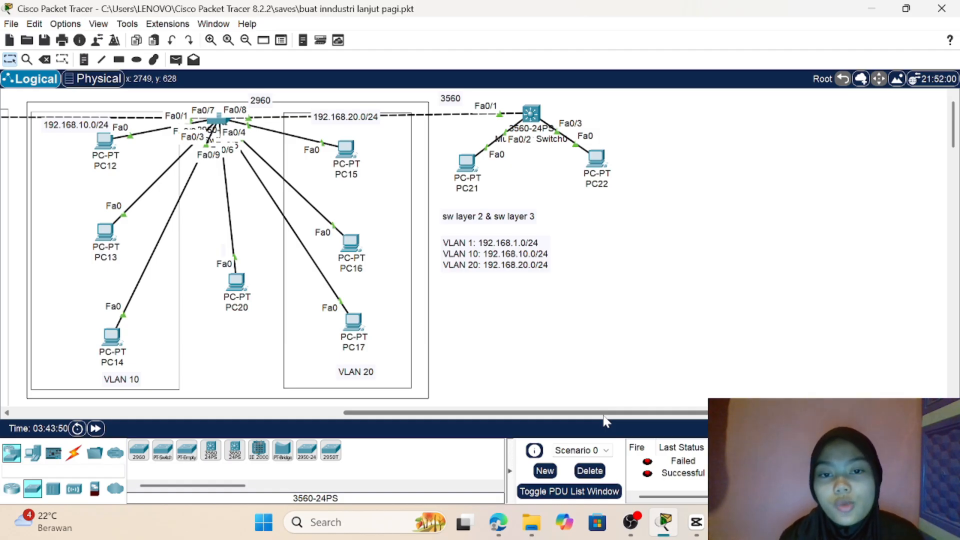
Step: Open the command line of Multilayer Switch0 and enter global configuration mode with en and conf t
{"action": "scroll", "coordinate": [612, 308], "scroll_direction": "left", "scroll_amount": 10}
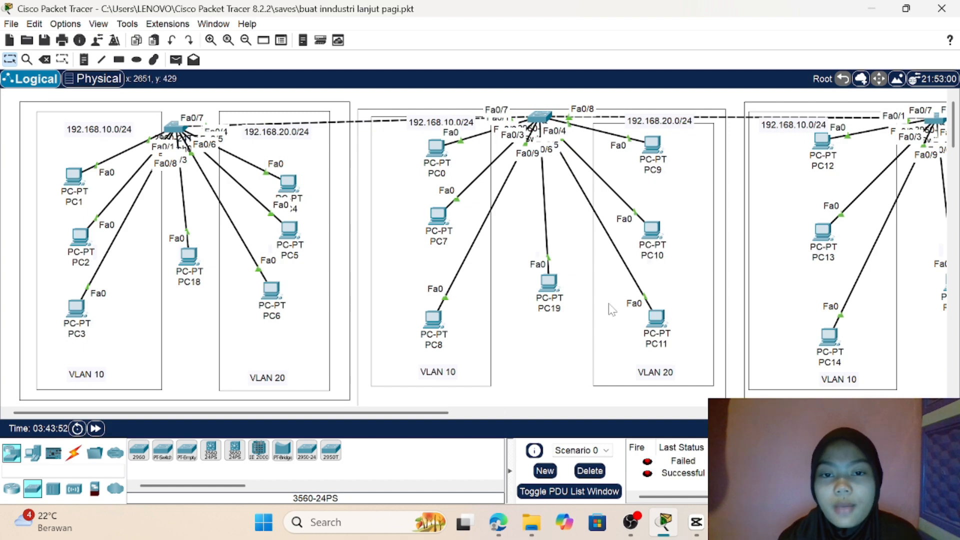
{"action": "scroll", "coordinate": [612, 308], "scroll_direction": "right", "scroll_amount": 10}
{"action": "scroll", "coordinate": [611, 309], "scroll_direction": "left", "scroll_amount": 4}
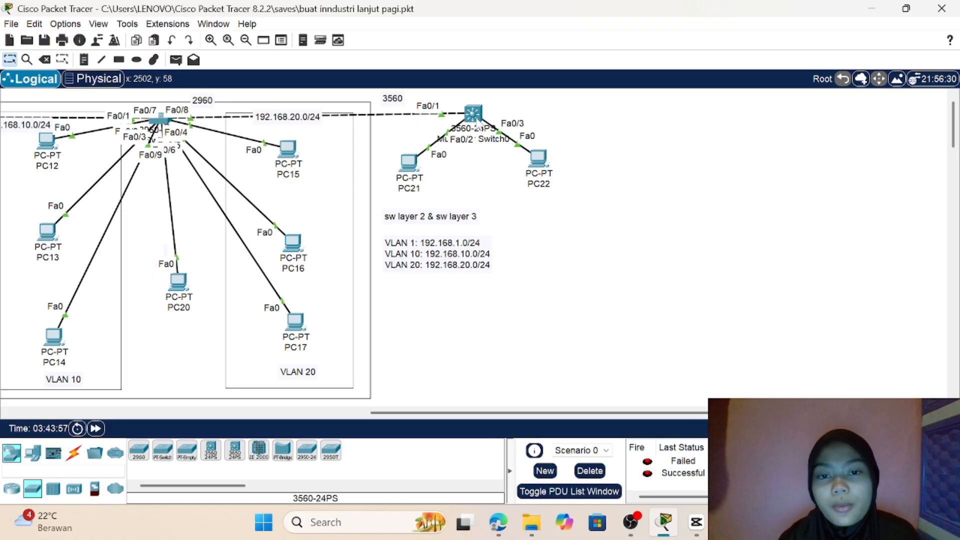
{"action": "left_click", "coordinate": [472, 114]}
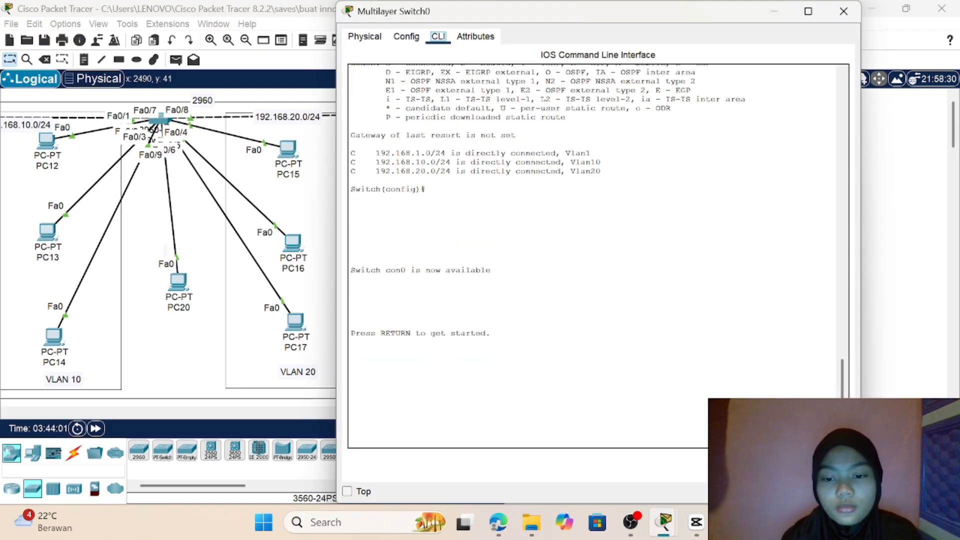
{"action": "left_click", "coordinate": [350, 422]}
{"action": "key", "text": "Return"}
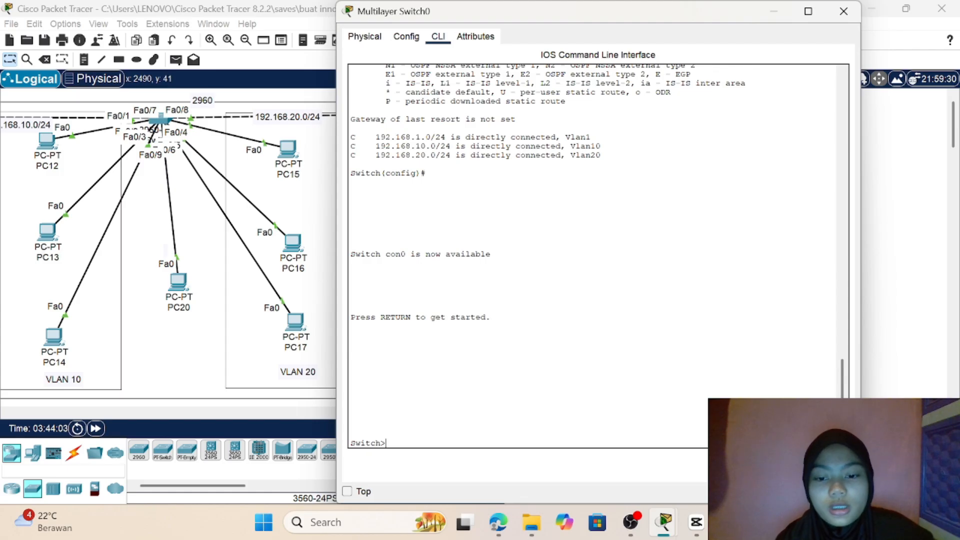
{"action": "type", "text": "en"}
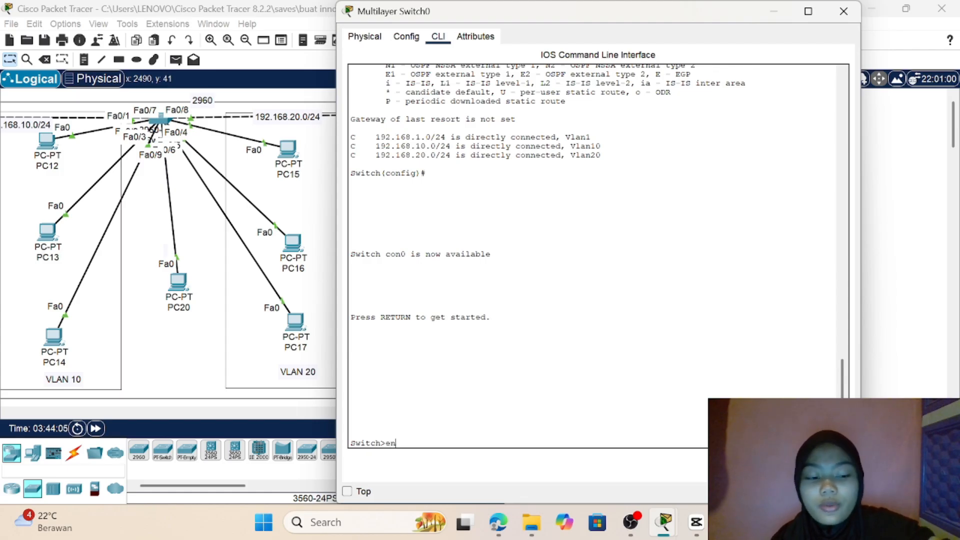
{"action": "key", "text": "Return"}
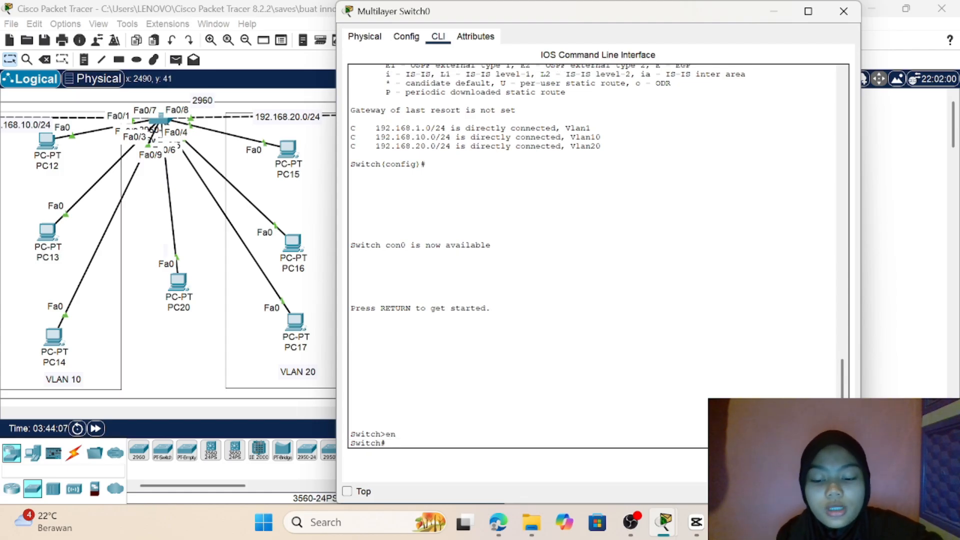
{"action": "type", "text": "conf t"}
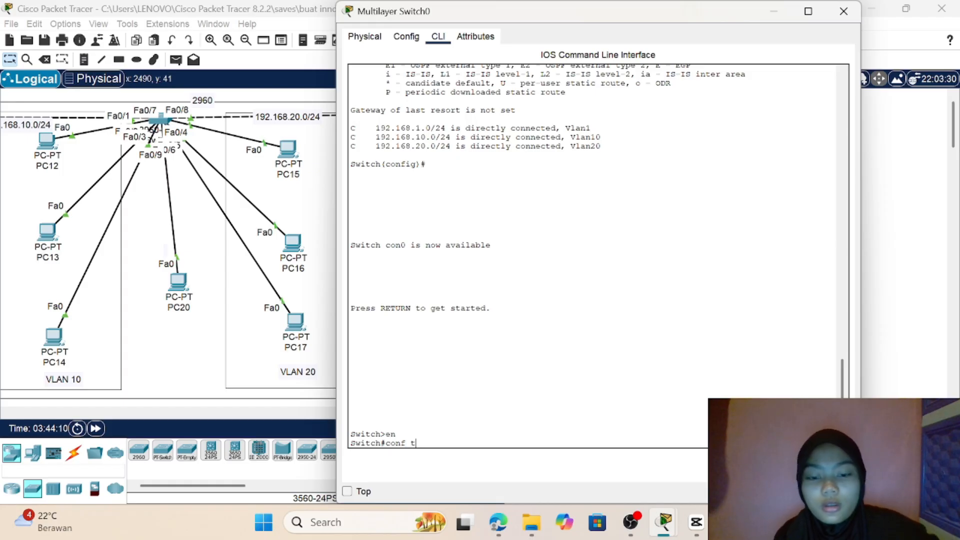
{"action": "key", "text": "Return"}
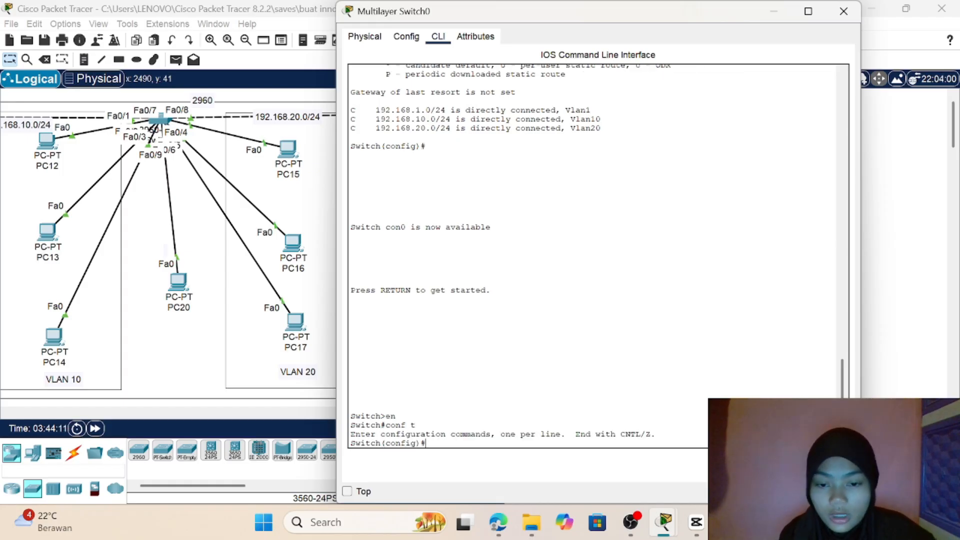
Step: Try to create a DHCP pool on Multilayer Switch0 with ip dhcp pool vlan 10
{"action": "type", "text": "i"}
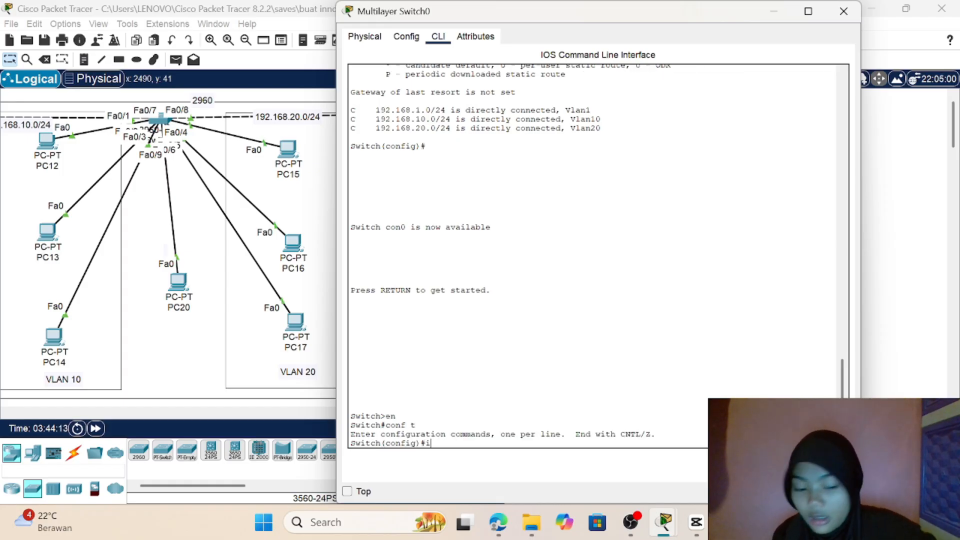
{"action": "type", "text": "p dh"}
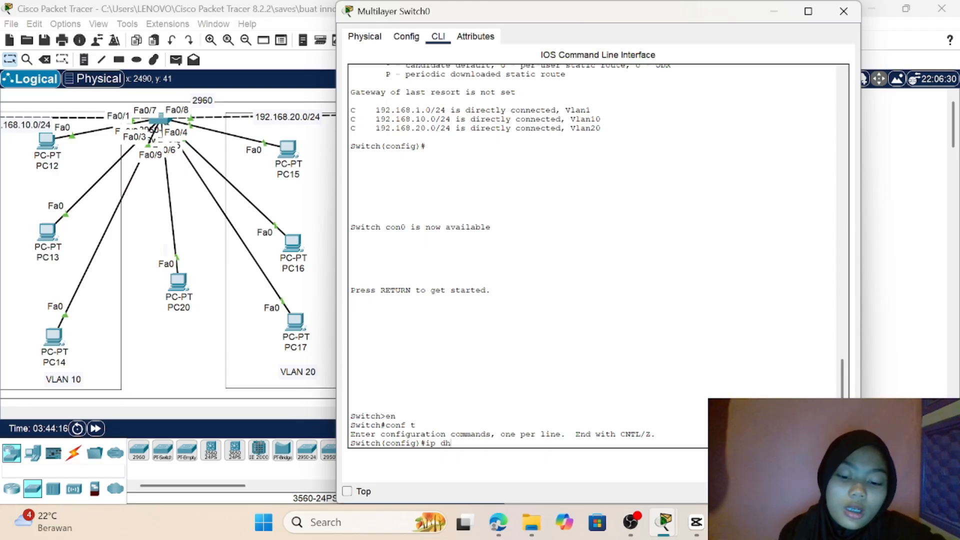
{"action": "type", "text": "c"}
{"action": "type", "text": "p p"}
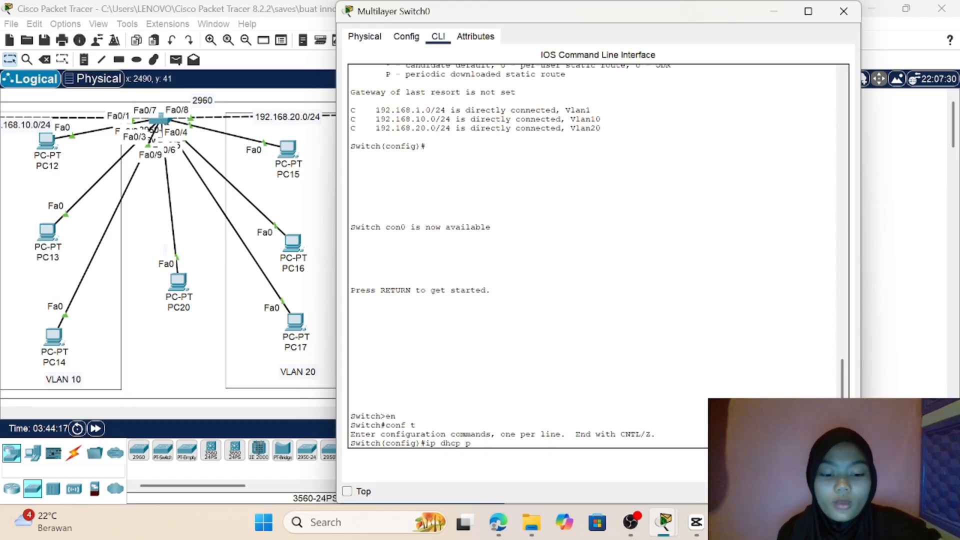
{"action": "type", "text": "ool"}
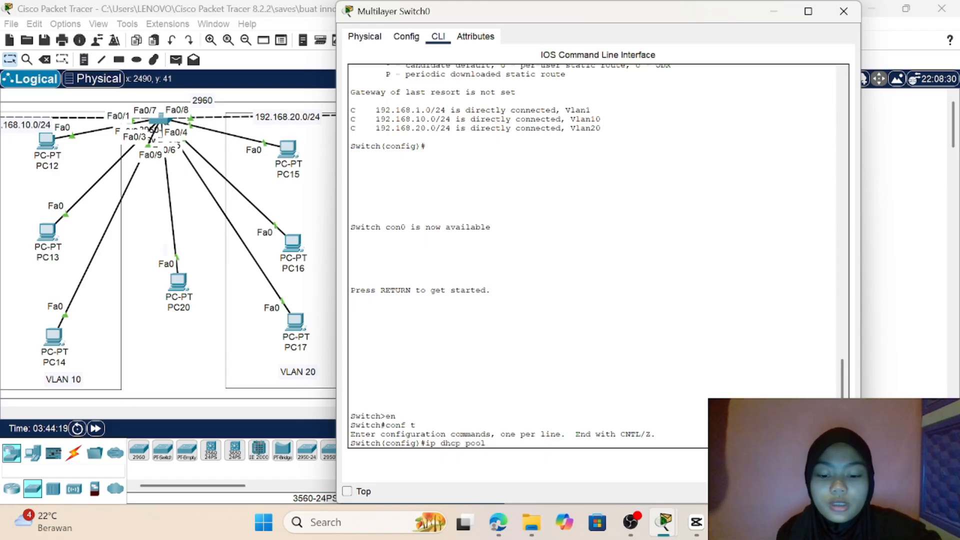
{"action": "type", "text": " vla"}
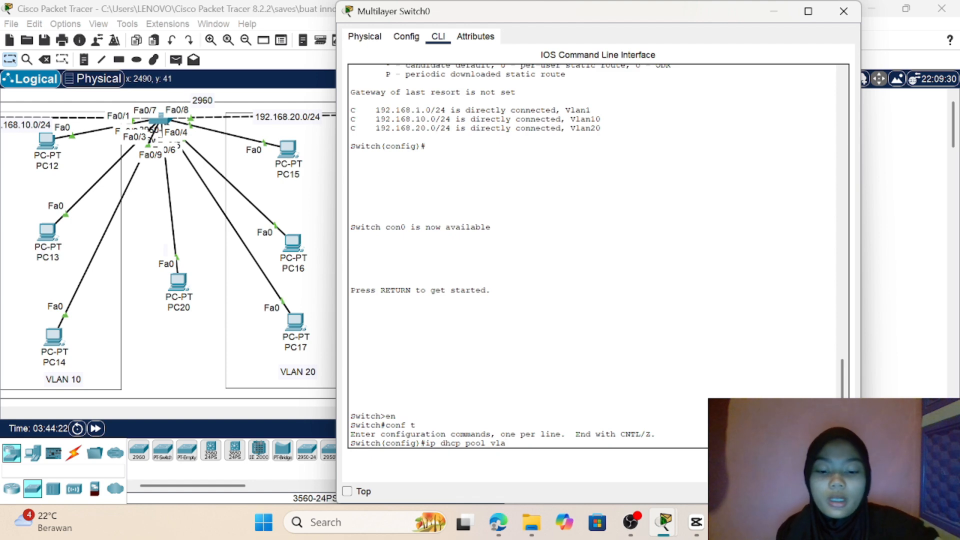
{"action": "type", "text": "n 10"}
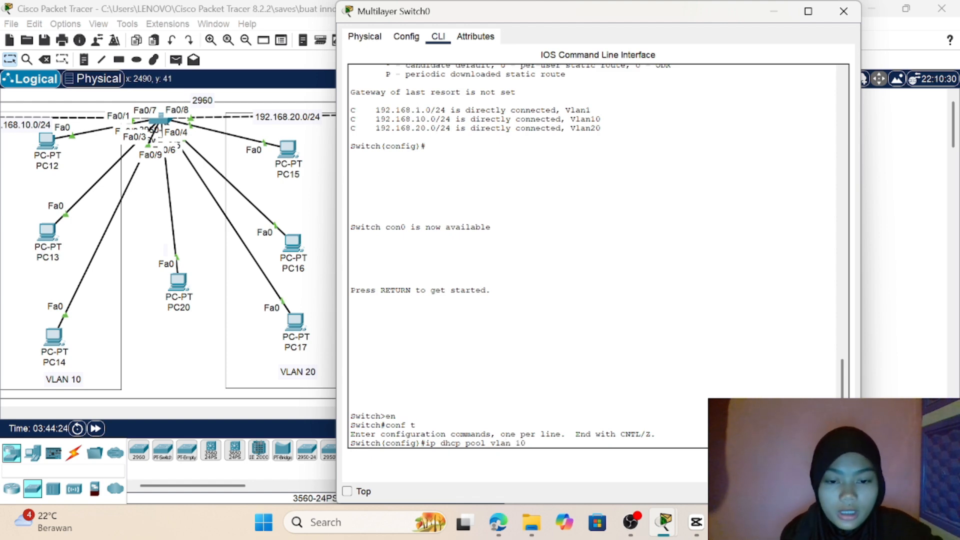
{"action": "key", "text": "Return"}
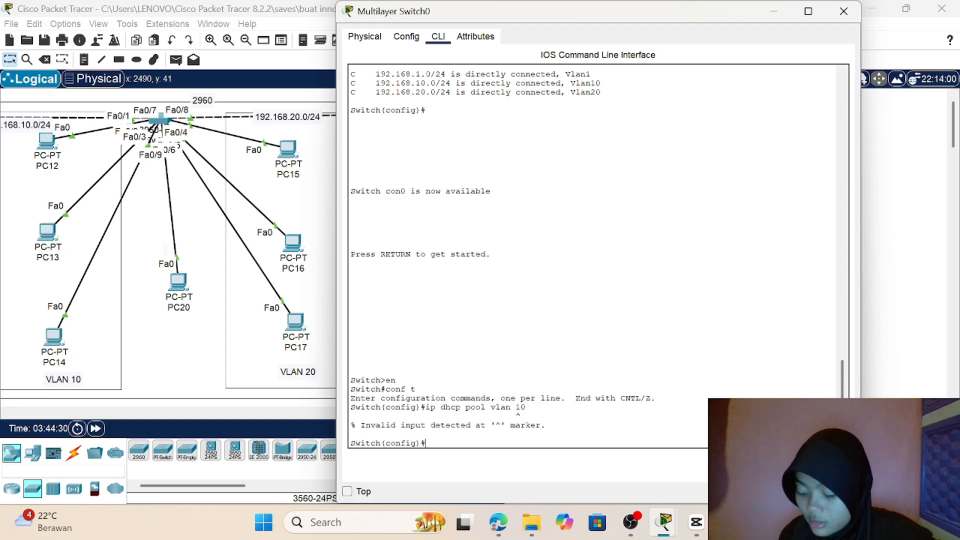
Step: Create a DHCP pool named labA on Multilayer Switch0 with ip dhcp pool labA
{"action": "type", "text": "i"}
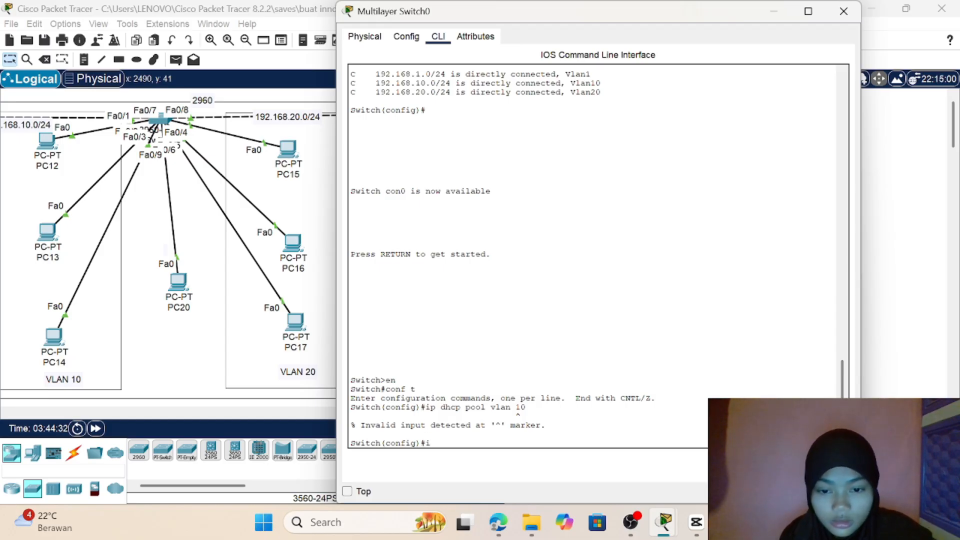
{"action": "type", "text": "p d"}
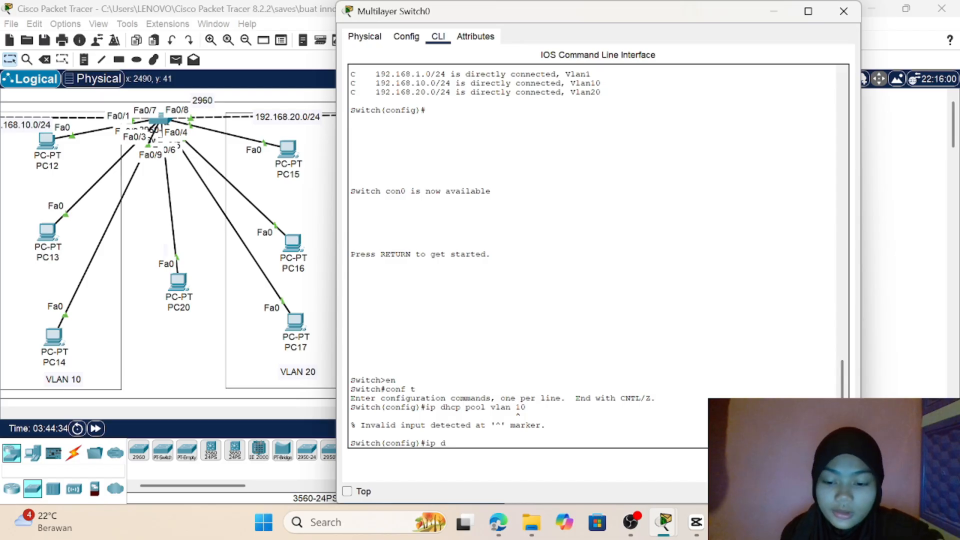
{"action": "type", "text": "hcp "}
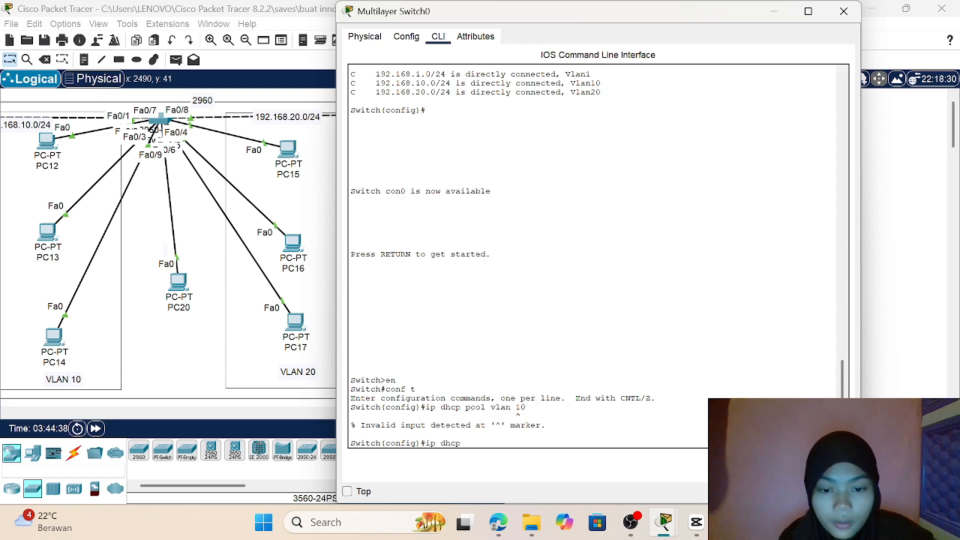
{"action": "type", "text": "pool"}
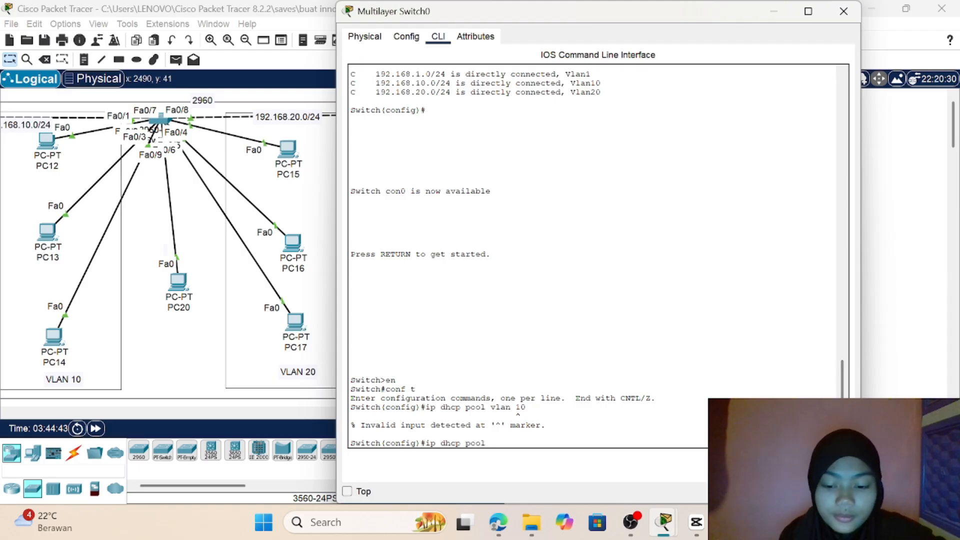
{"action": "type", "text": " vlan"}
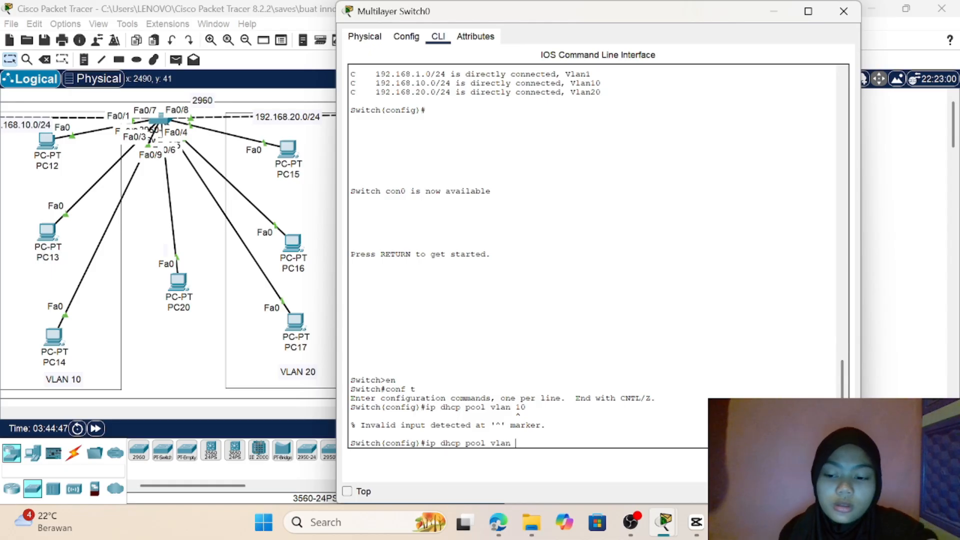
{"action": "key", "text": "BackSpace"}
{"action": "key", "text": "BackSpace"}
{"action": "key", "text": "BackSpace"}
{"action": "key", "text": "BackSpace"}
{"action": "key", "text": "BackSpace"}
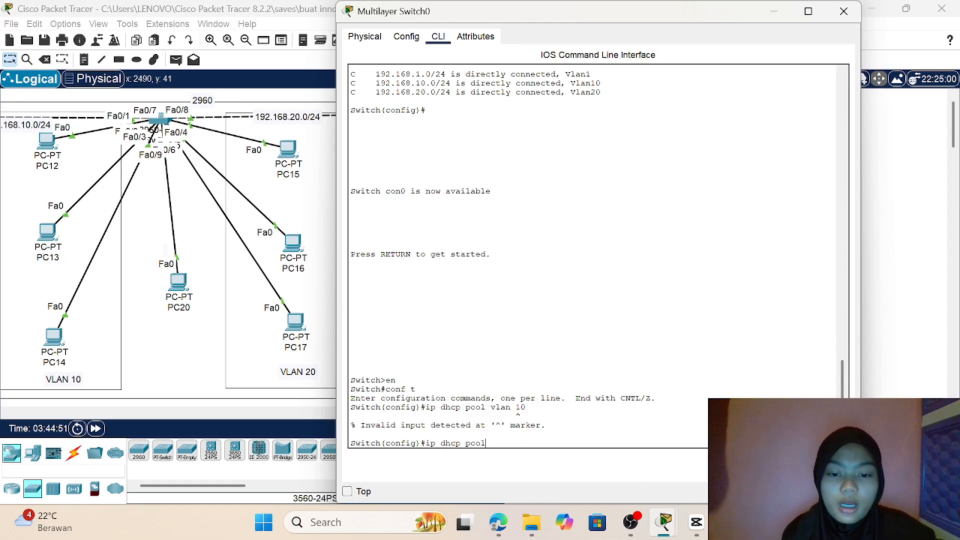
{"action": "type", "text": "1"}
{"action": "type", "text": "a"}
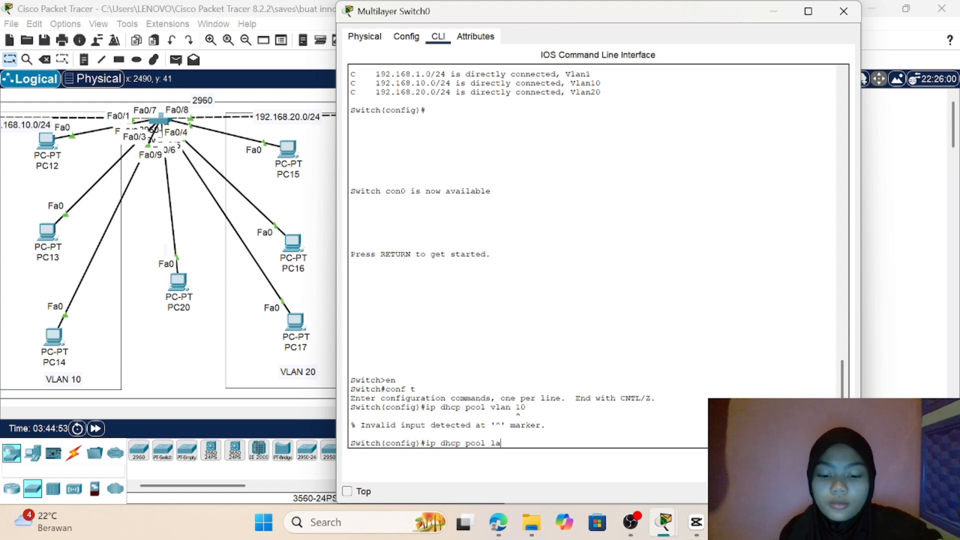
{"action": "type", "text": "bA"}
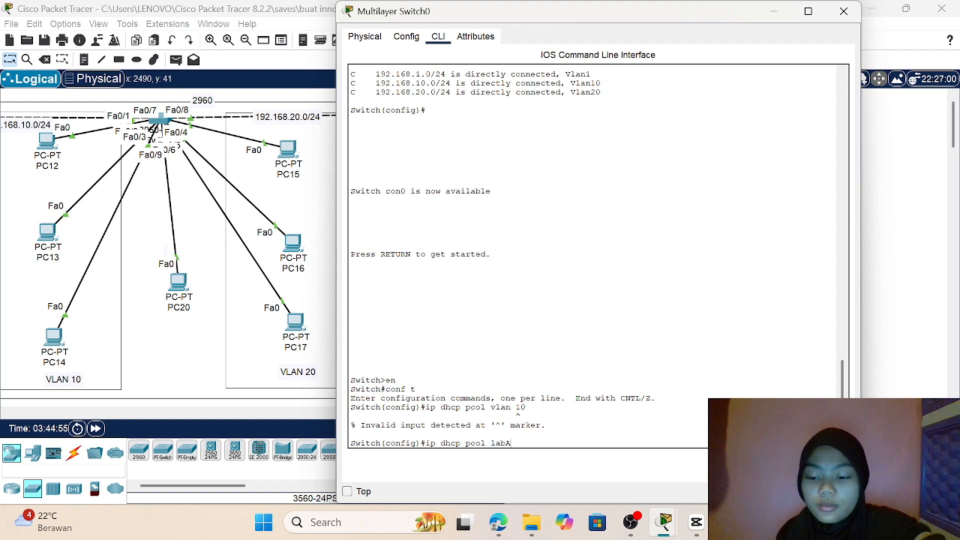
{"action": "key", "text": "Return"}
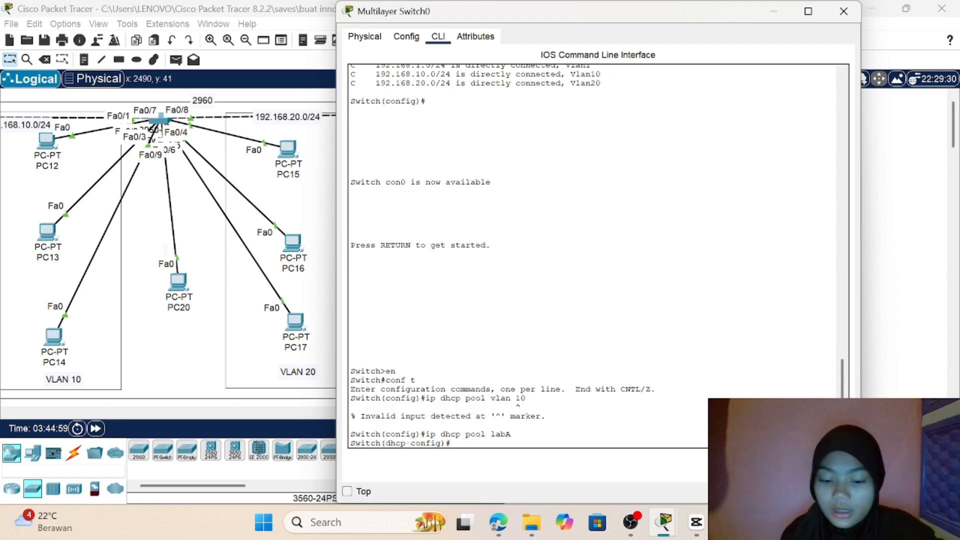
Step: Assign the network 192.168.10.0 with mask 255.255.255.0 to the labA DHCP pool
{"action": "type", "text": "n"}
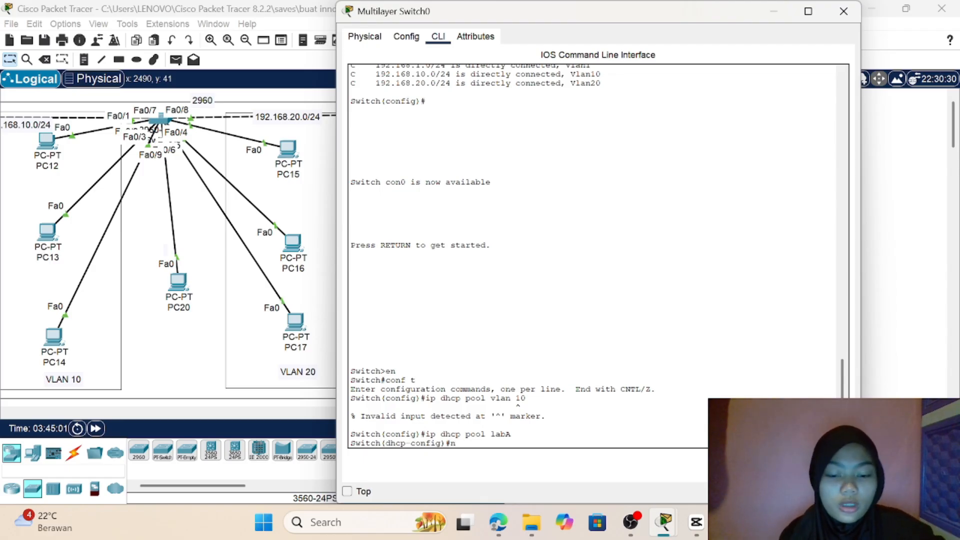
{"action": "type", "text": "etwo"}
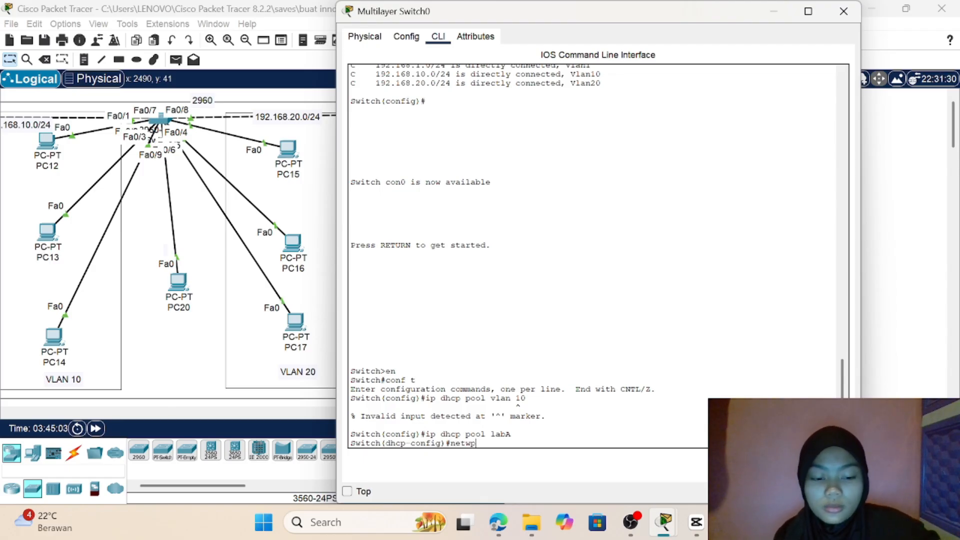
{"action": "key", "text": "BackSpace"}
{"action": "type", "text": "rk"}
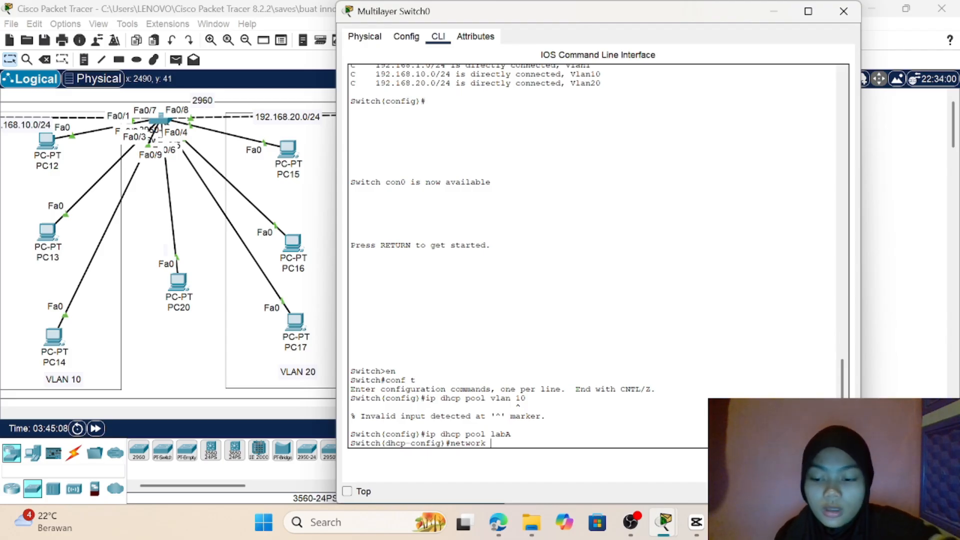
{"action": "type", "text": " 192"}
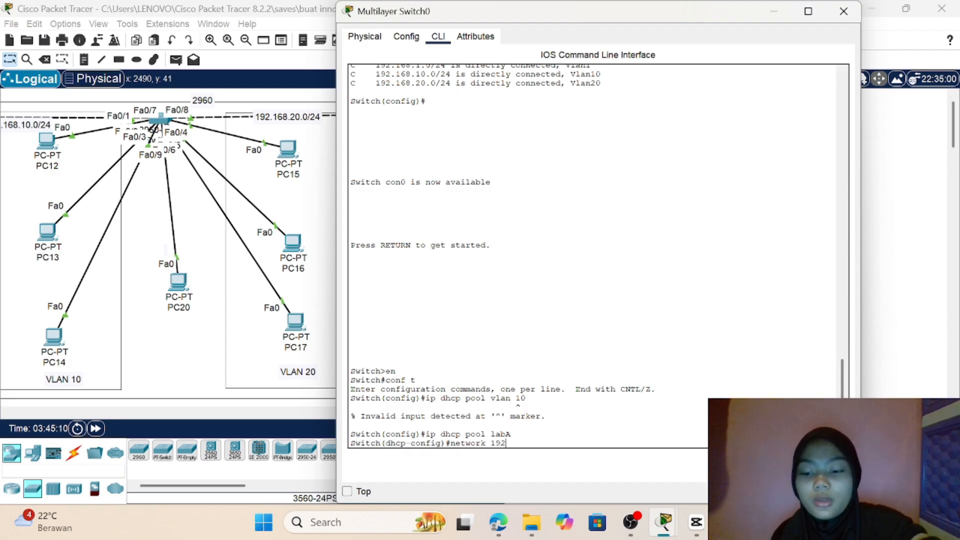
{"action": "type", "text": ".1"}
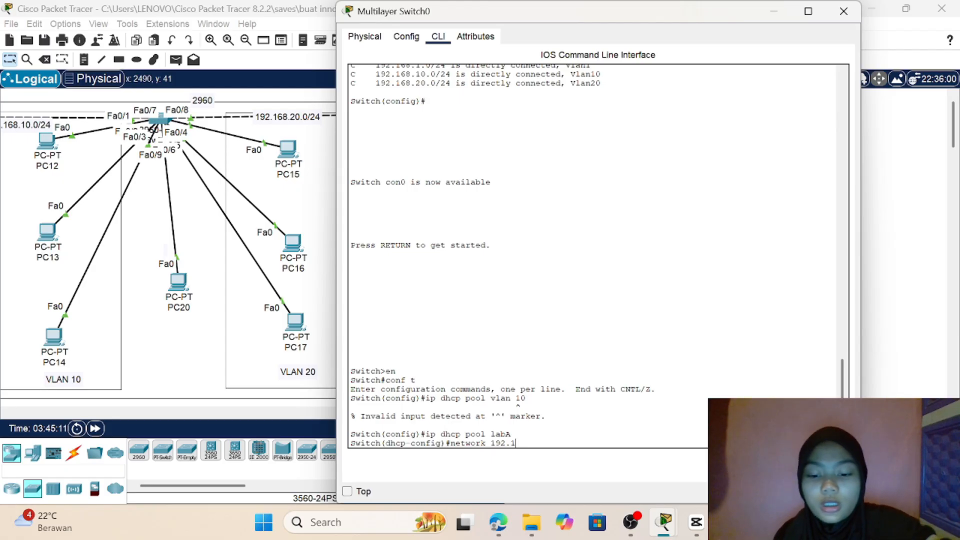
{"action": "type", "text": "68."}
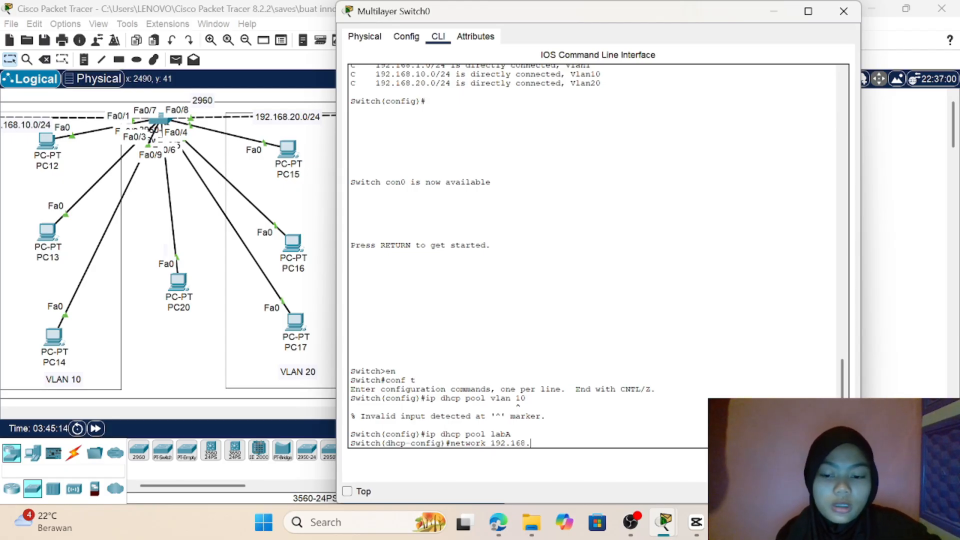
{"action": "type", "text": "10."}
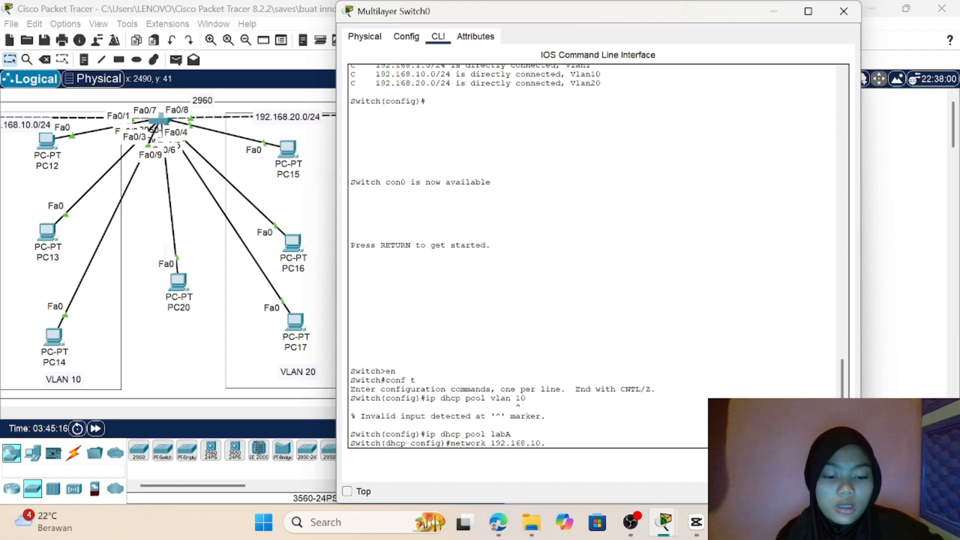
{"action": "type", "text": "0 2"}
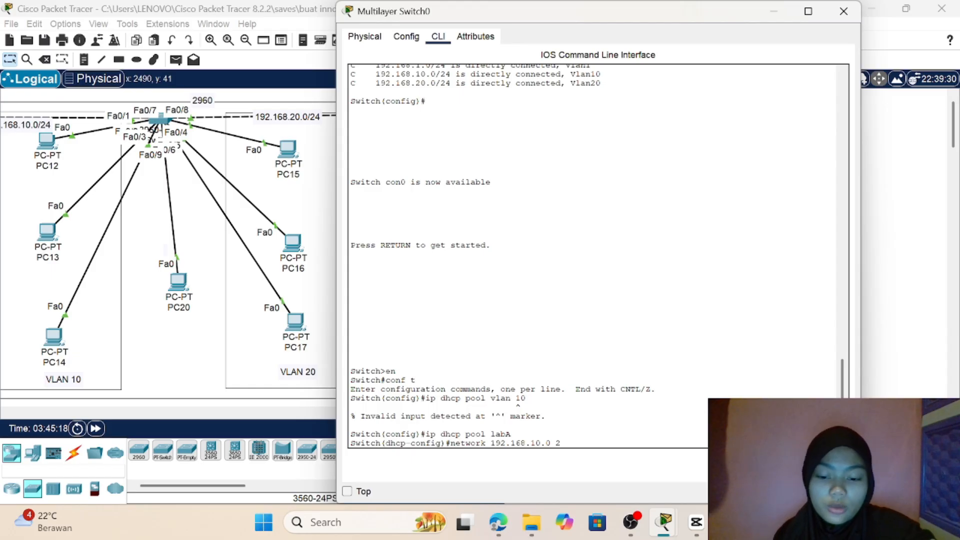
{"action": "type", "text": "55.255"}
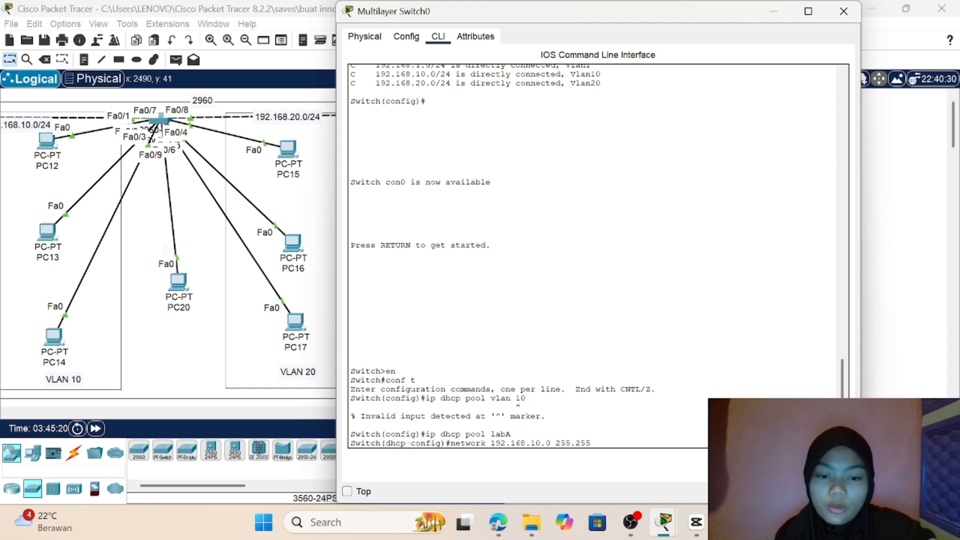
{"action": "type", "text": ".255"}
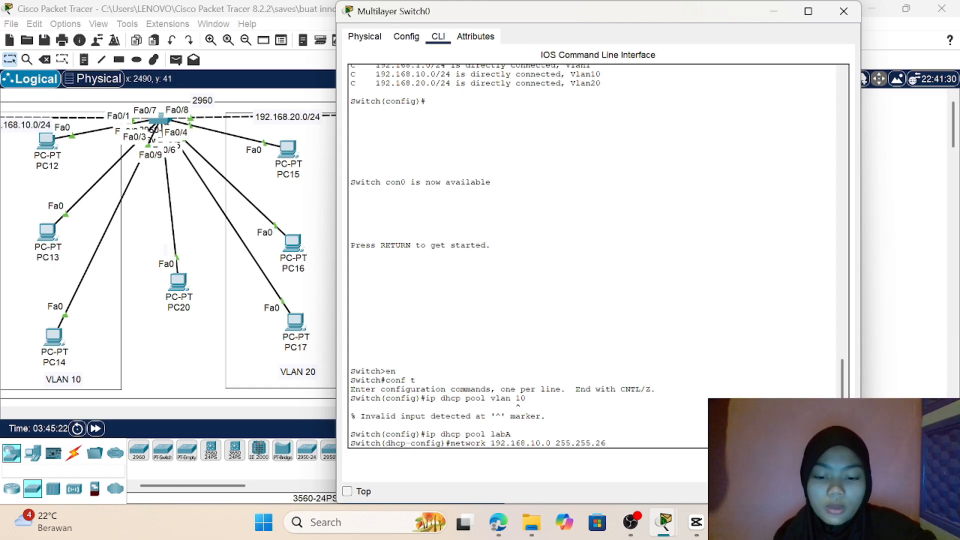
{"action": "type", "text": "."}
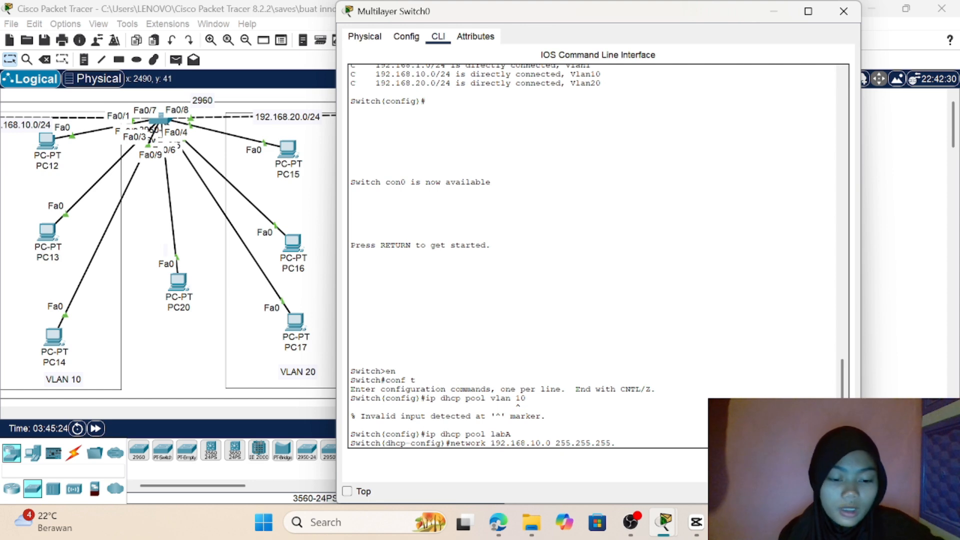
{"action": "type", "text": "0"}
{"action": "key", "text": "Return"}
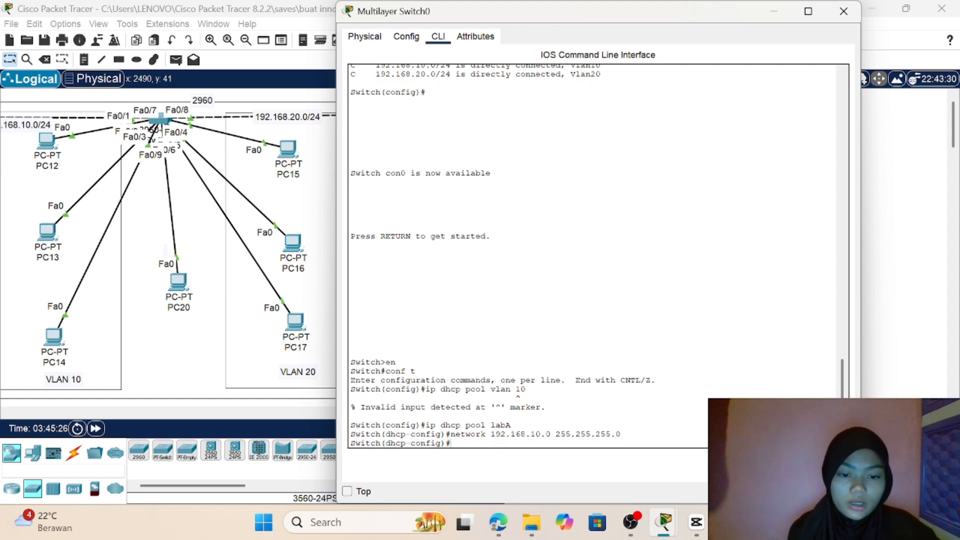
Step: Set the default router of the labA DHCP pool to 192.168.10.1
{"action": "type", "text": "de"}
{"action": "key", "text": "Tab"}
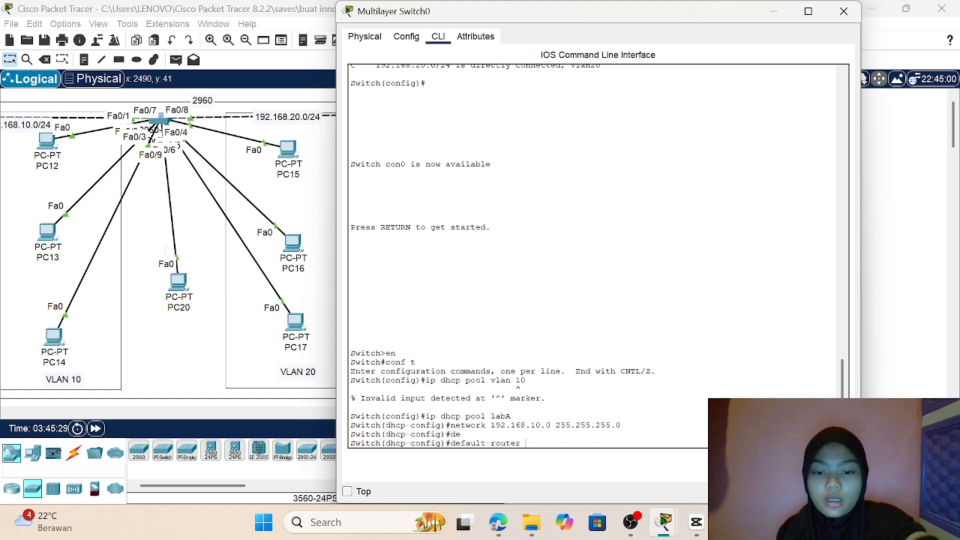
{"action": "type", "text": "1"}
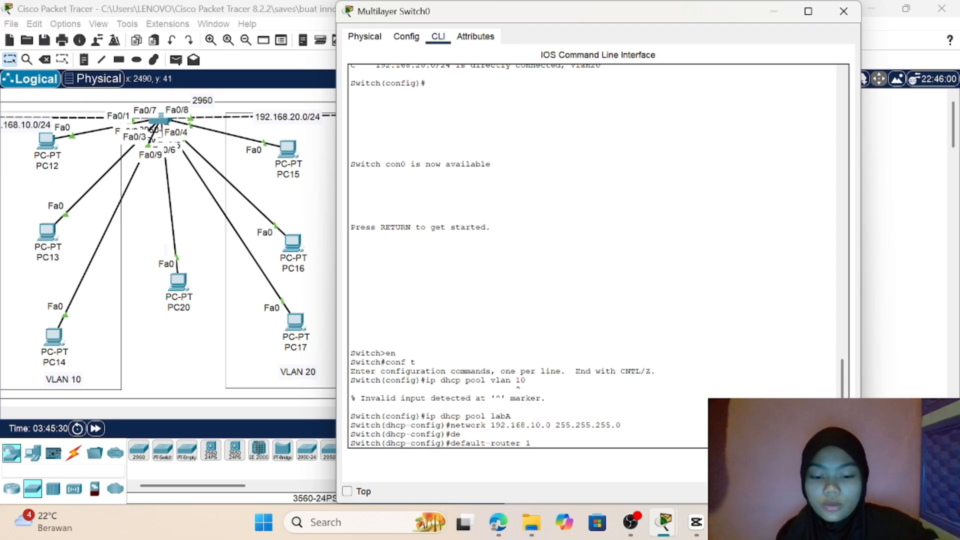
{"action": "type", "text": "92.1"}
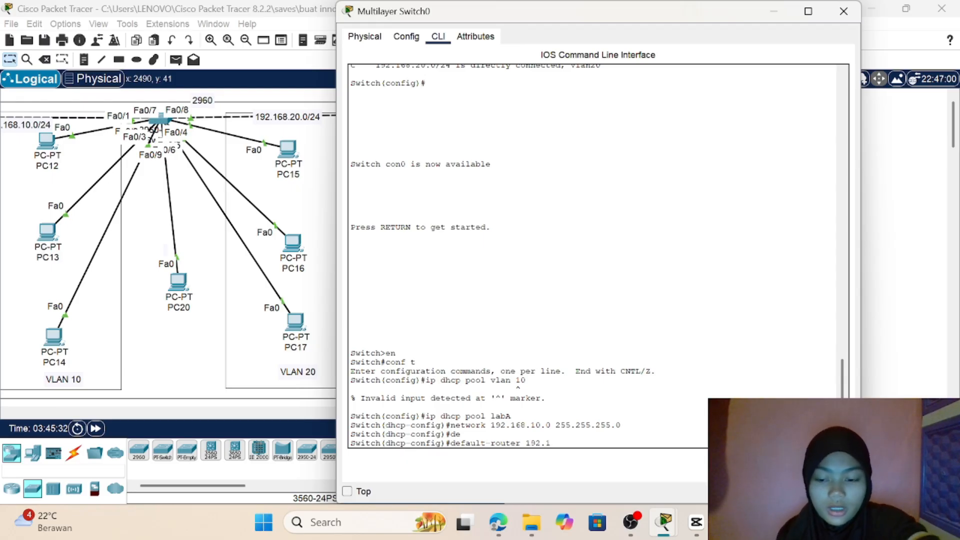
{"action": "type", "text": "68."}
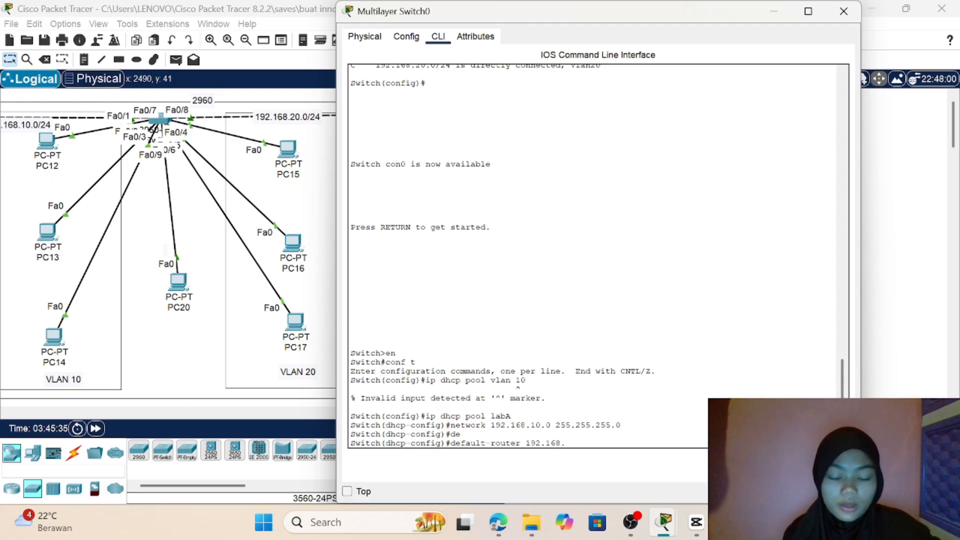
{"action": "type", "text": "10.1"}
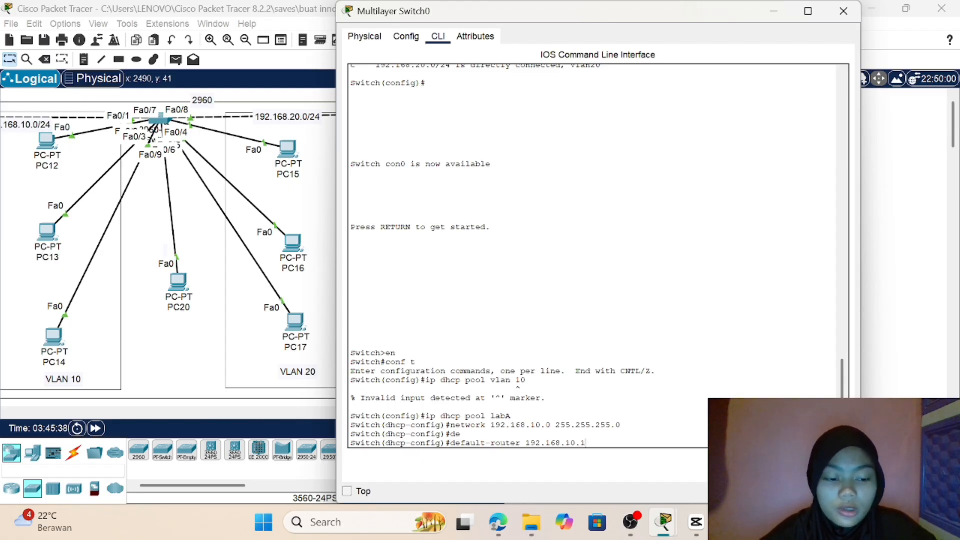
{"action": "key", "text": "Return"}
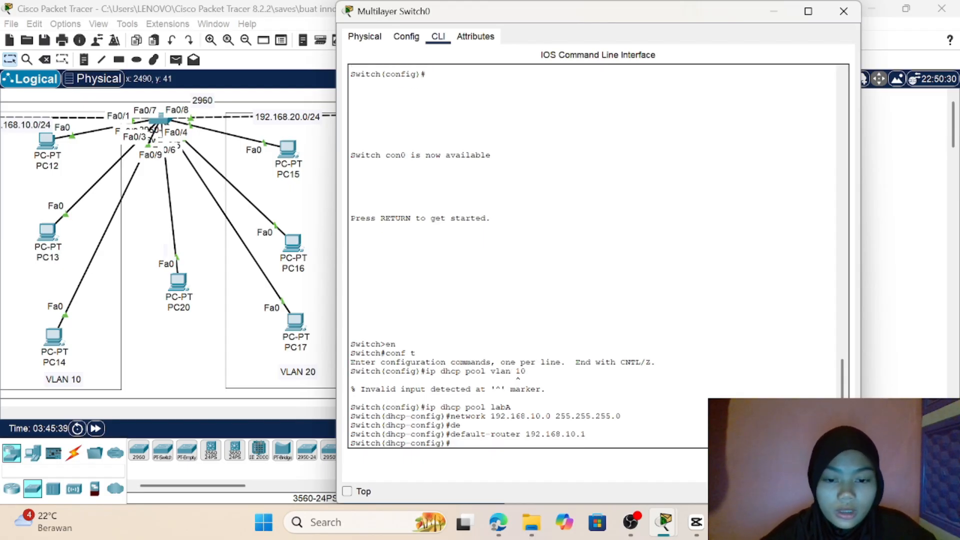
Step: Set the DNS server of the labA pool to 8.8.8.8 and exit DHCP pool configuration
{"action": "type", "text": "dns"}
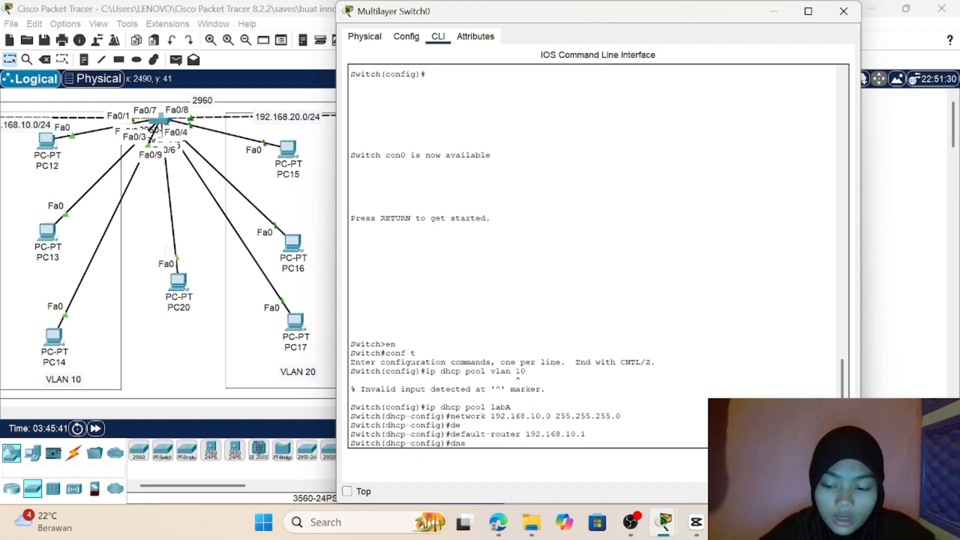
{"action": "key", "text": "Tab"}
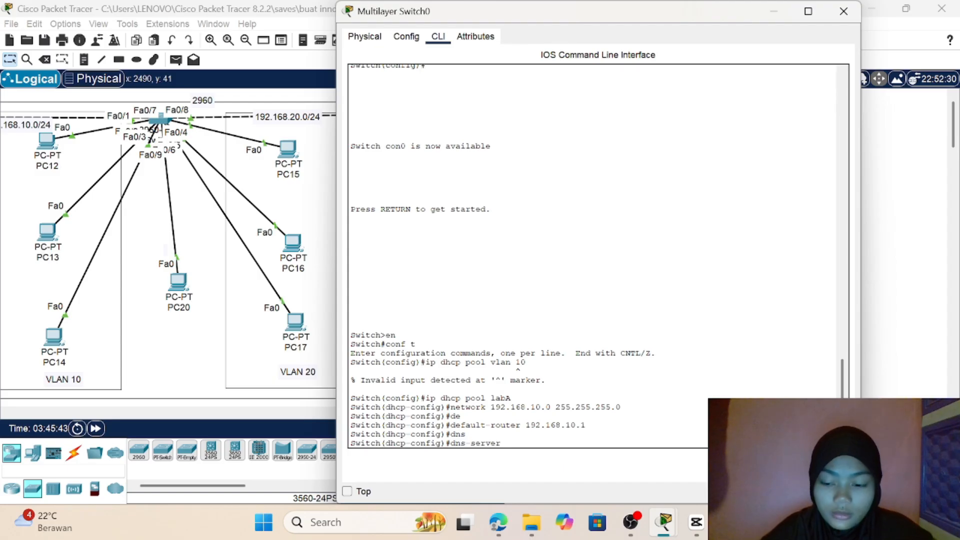
{"action": "type", "text": "8.8."}
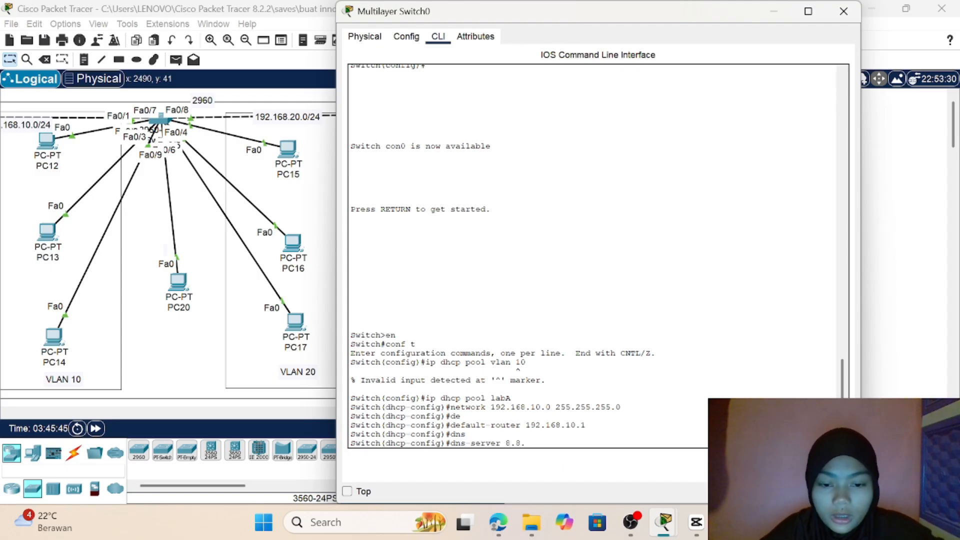
{"action": "type", "text": "8.8"}
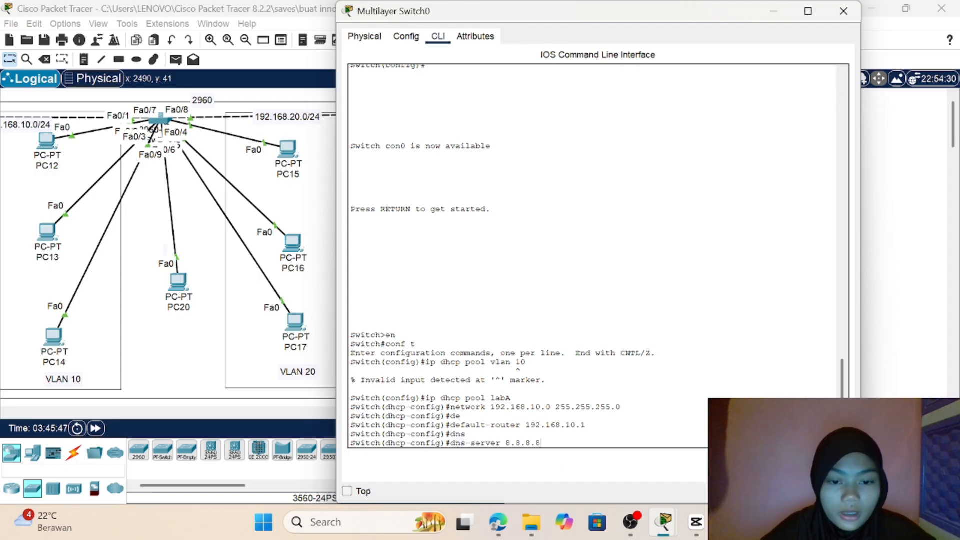
{"action": "key", "text": "Return"}
{"action": "type", "text": "exit"}
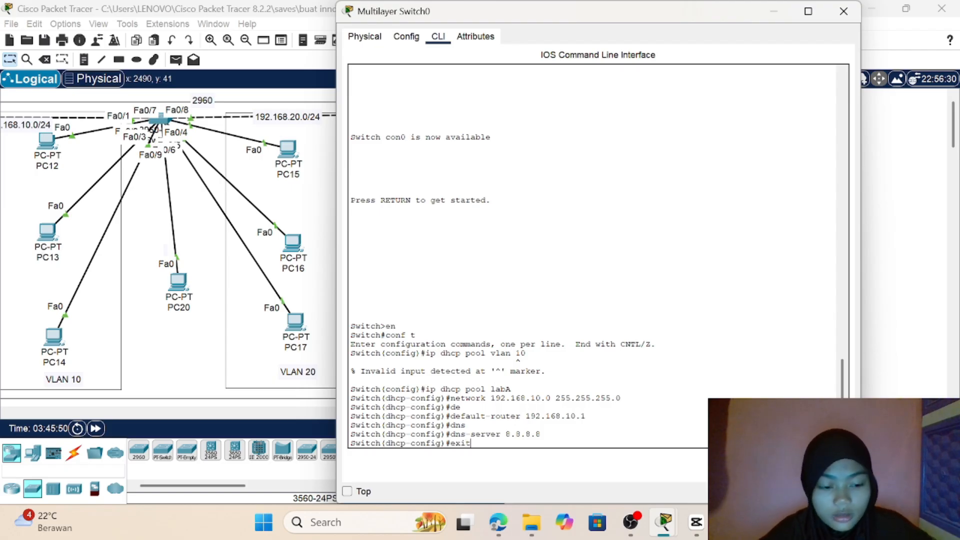
{"action": "key", "text": "Return"}
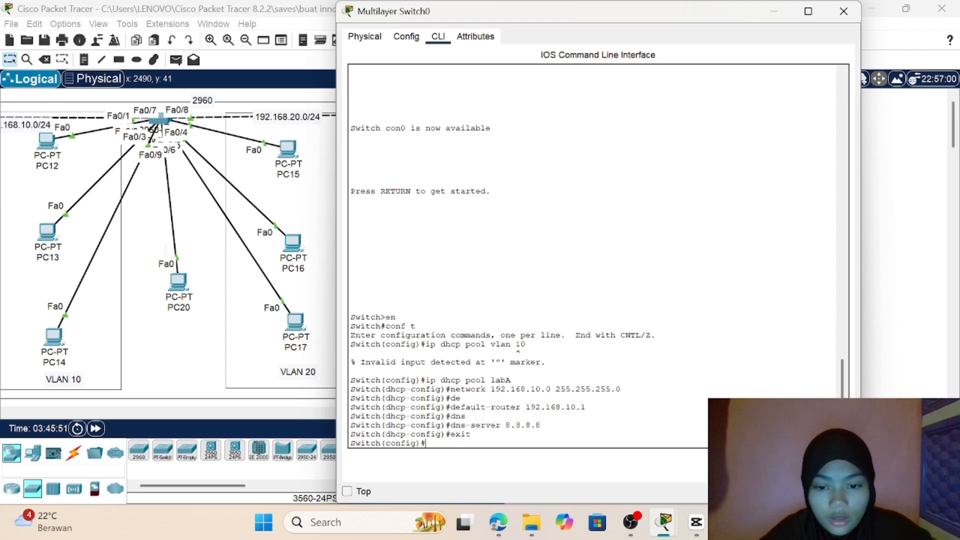
Step: Create a second DHCP pool on Multilayer Switch0 with ip dhcp pool labB
{"action": "type", "text": "ip"}
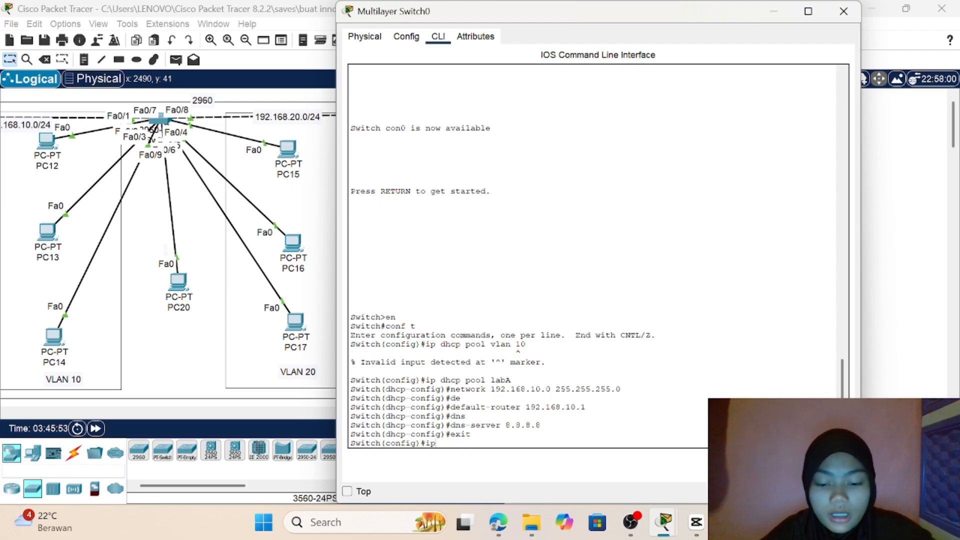
{"action": "type", "text": " dhcp"}
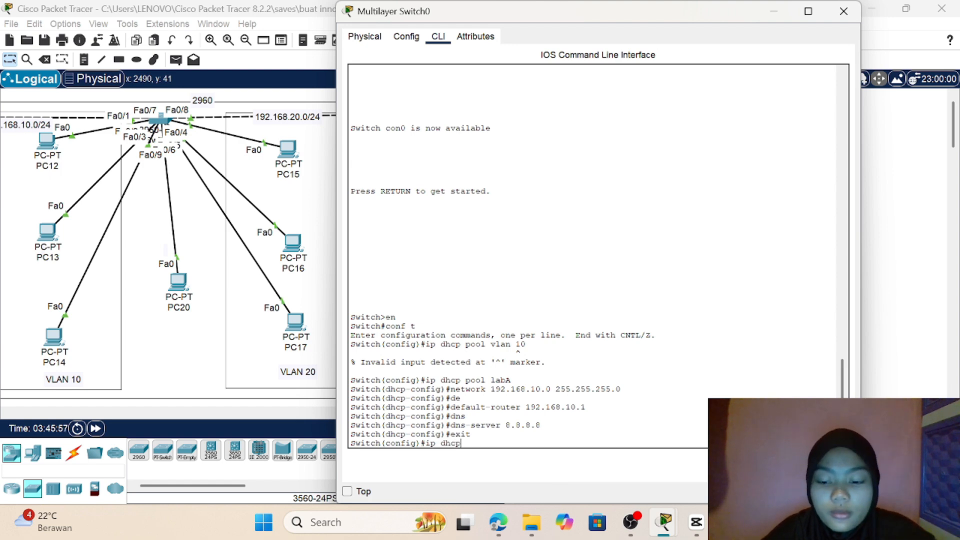
{"action": "type", "text": " pooo"}
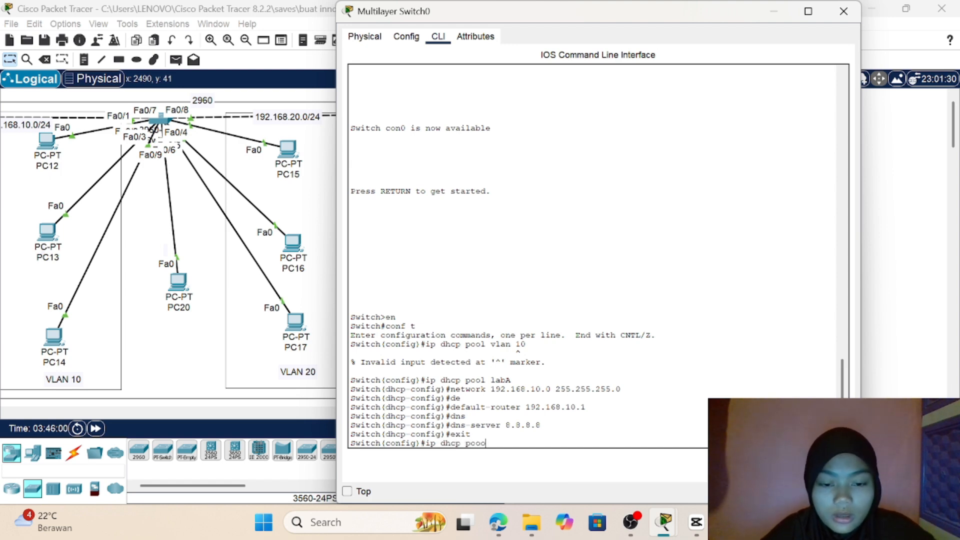
{"action": "key", "text": "BackSpace"}
{"action": "type", "text": "l"}
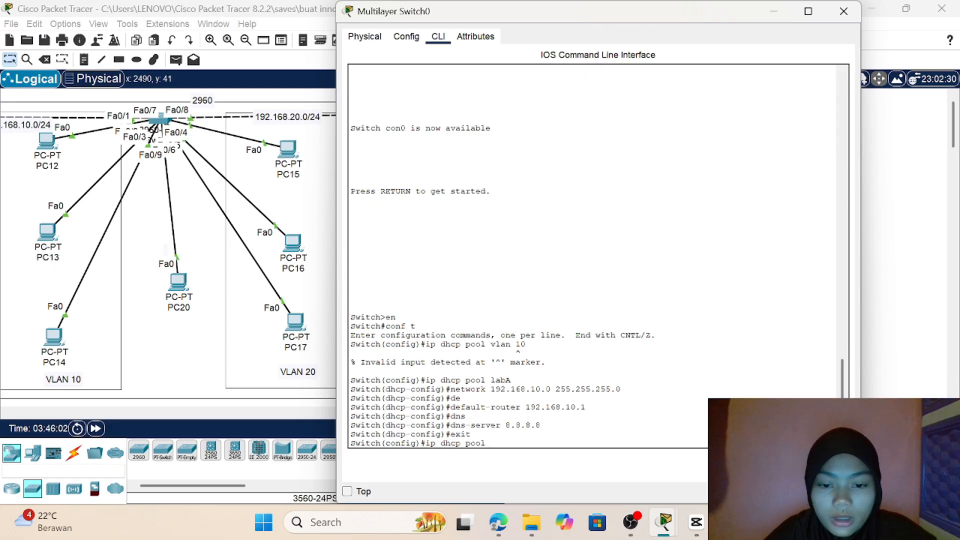
{"action": "type", "text": " L"}
{"action": "key", "text": "BackSpace"}
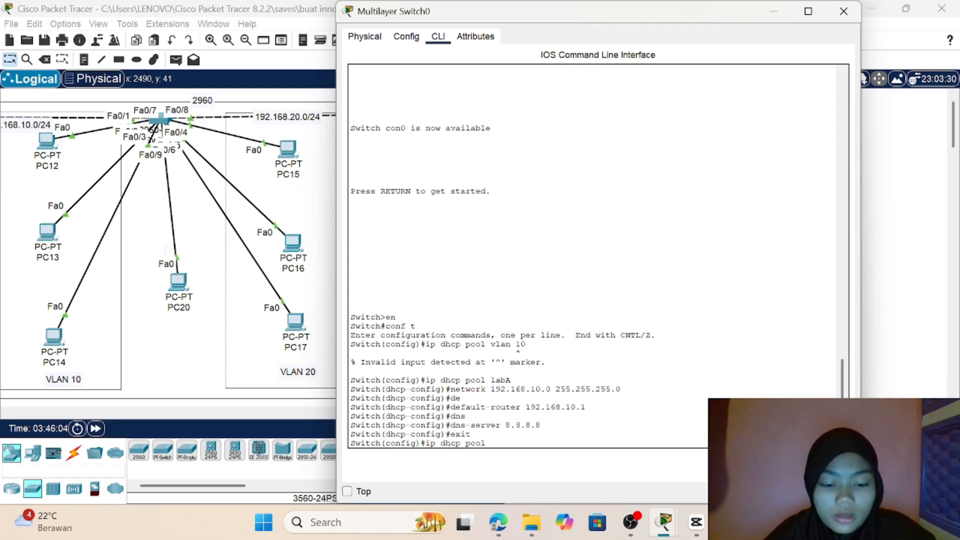
{"action": "type", "text": "la"}
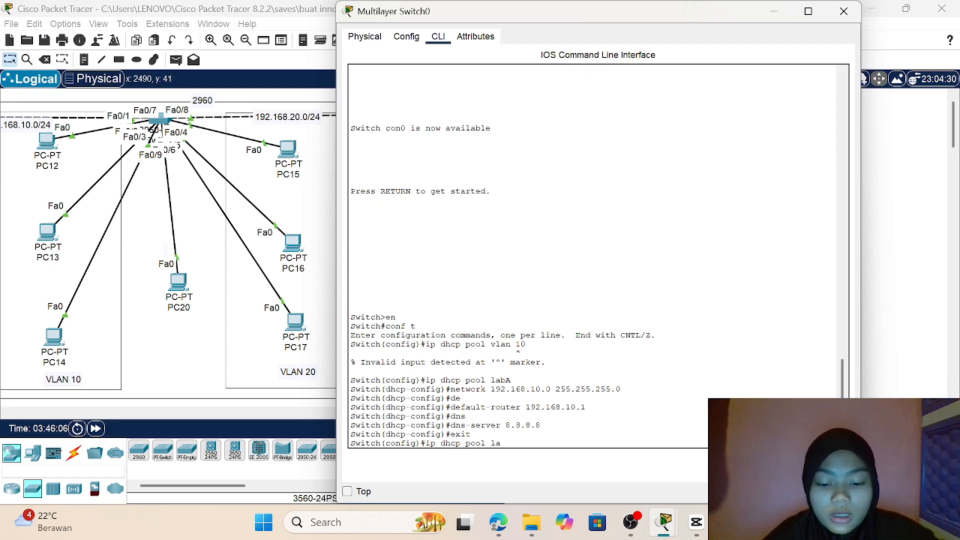
{"action": "type", "text": "bB"}
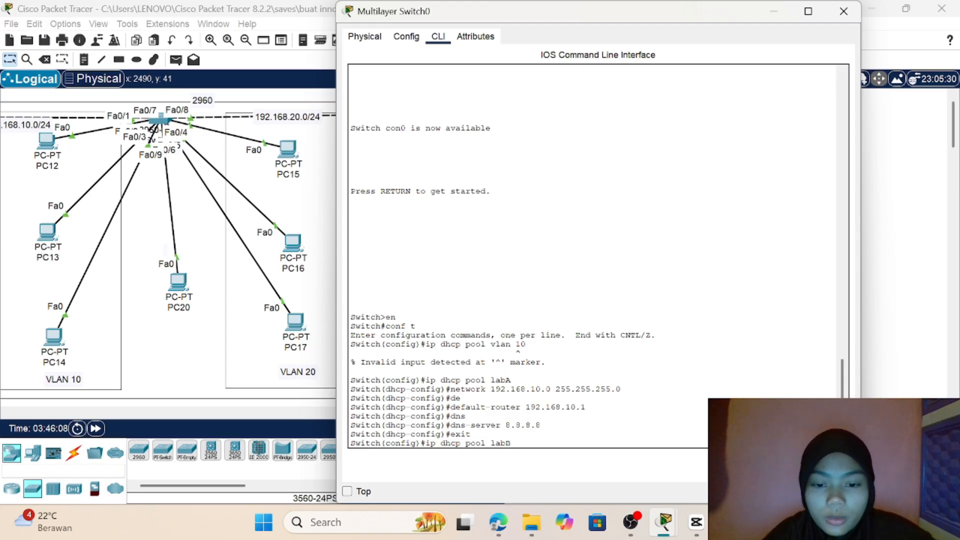
{"action": "key", "text": "Return"}
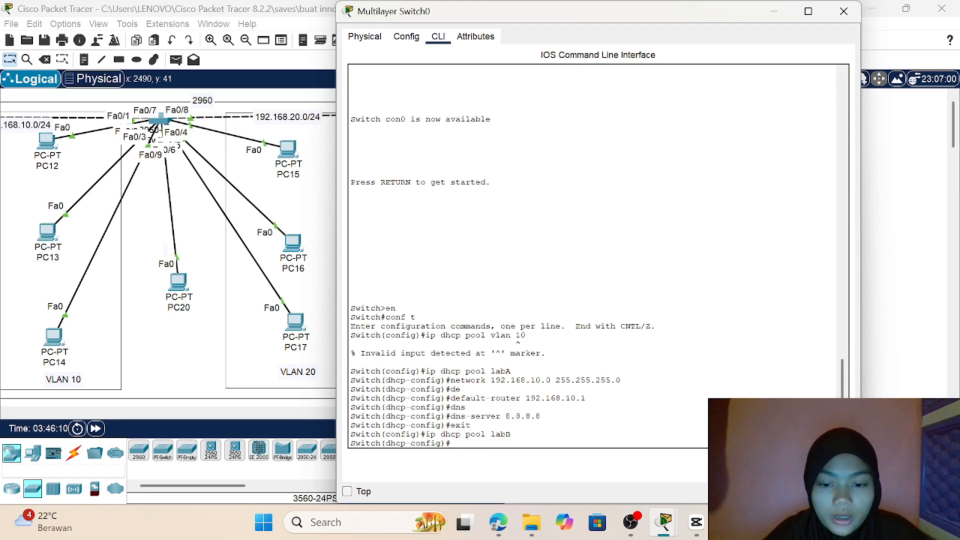
Step: Assign the network 192.168.20.0 with mask 255.255.255.0 to the labB DHCP pool
{"action": "type", "text": "n"}
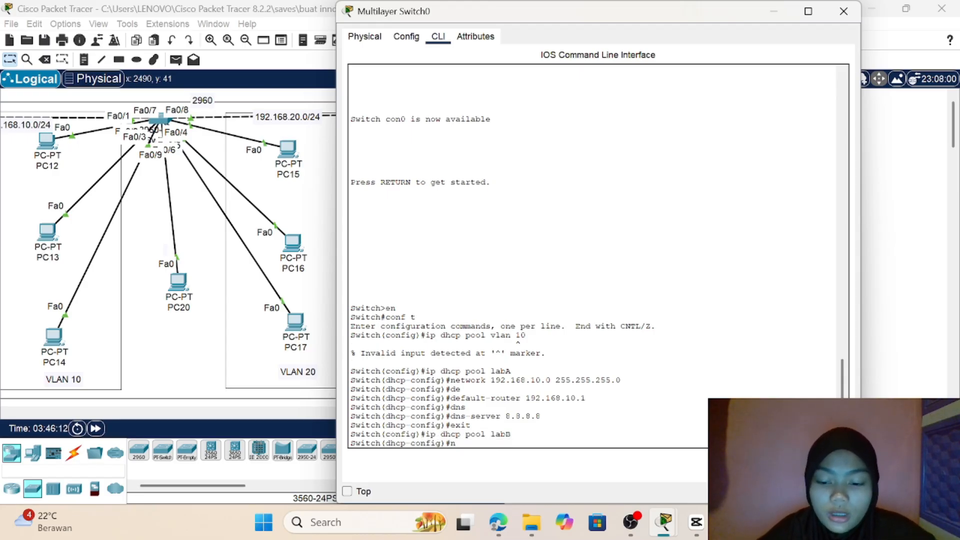
{"action": "type", "text": "etwork"}
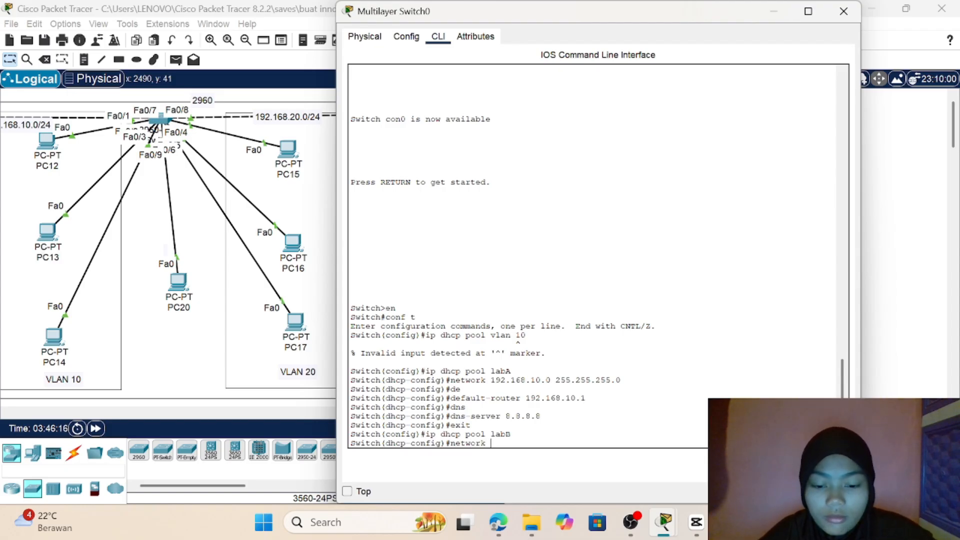
{"action": "type", "text": " 192.168"}
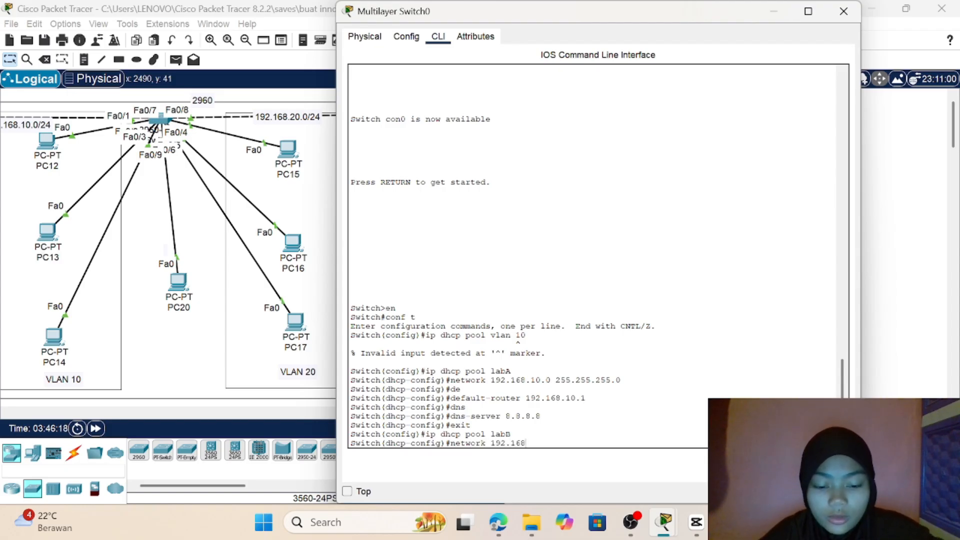
{"action": "type", "text": ".20."}
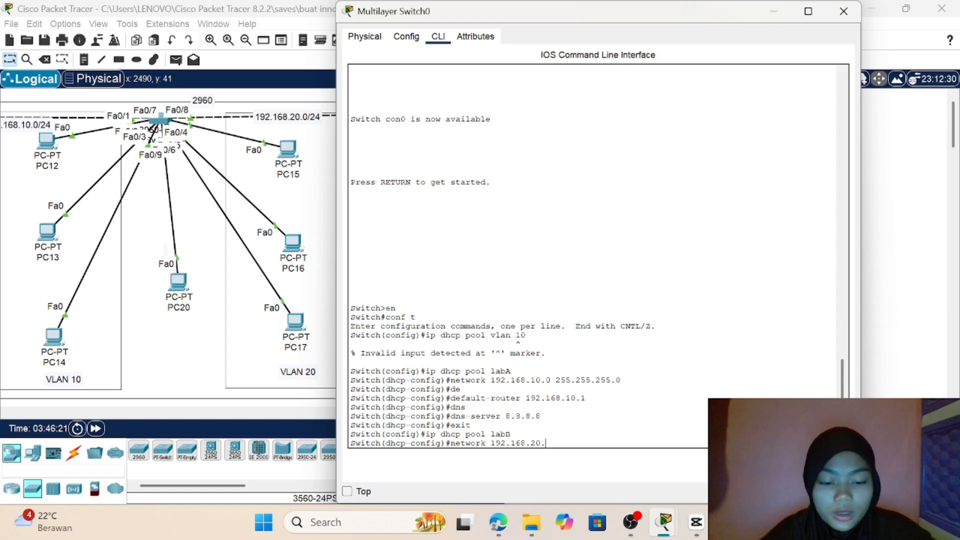
{"action": "type", "text": "0 255"}
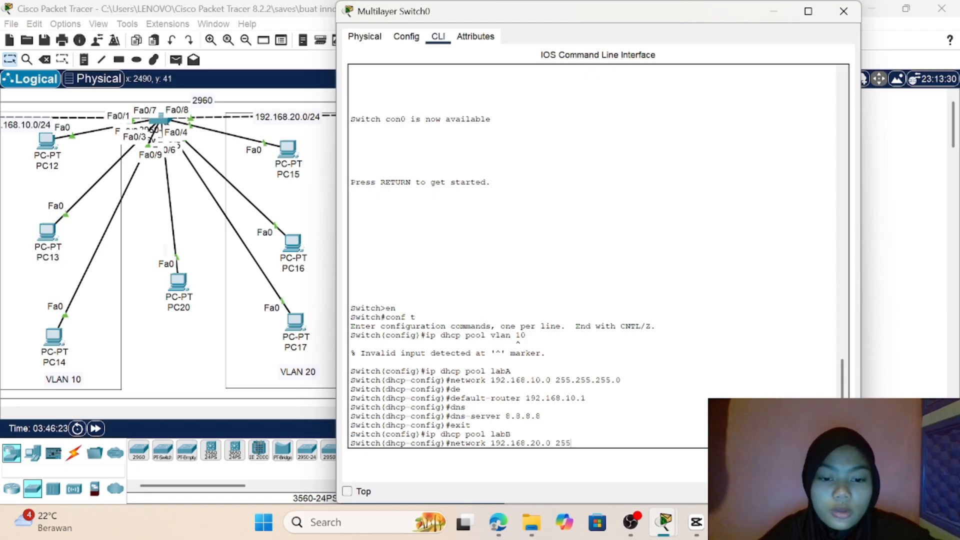
{"action": "type", "text": ".255."}
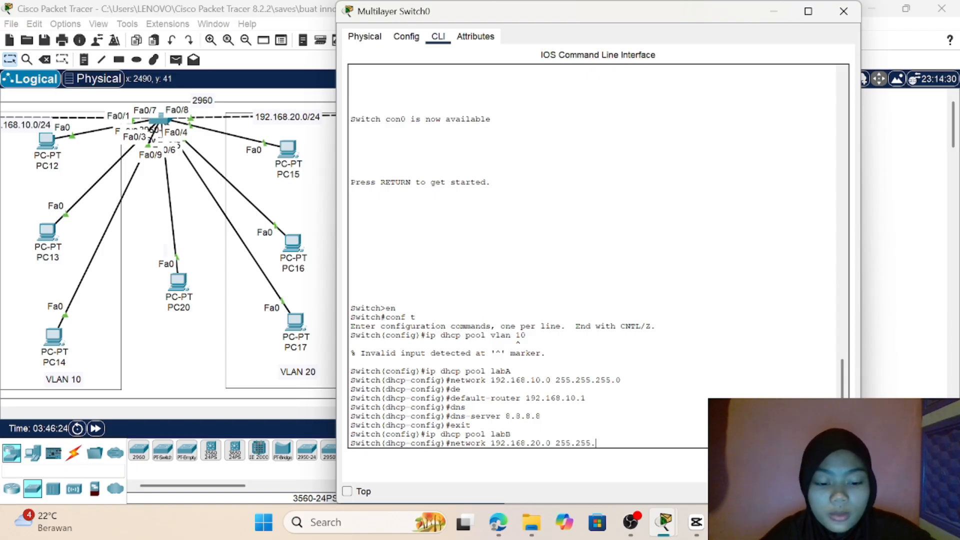
{"action": "type", "text": "255."}
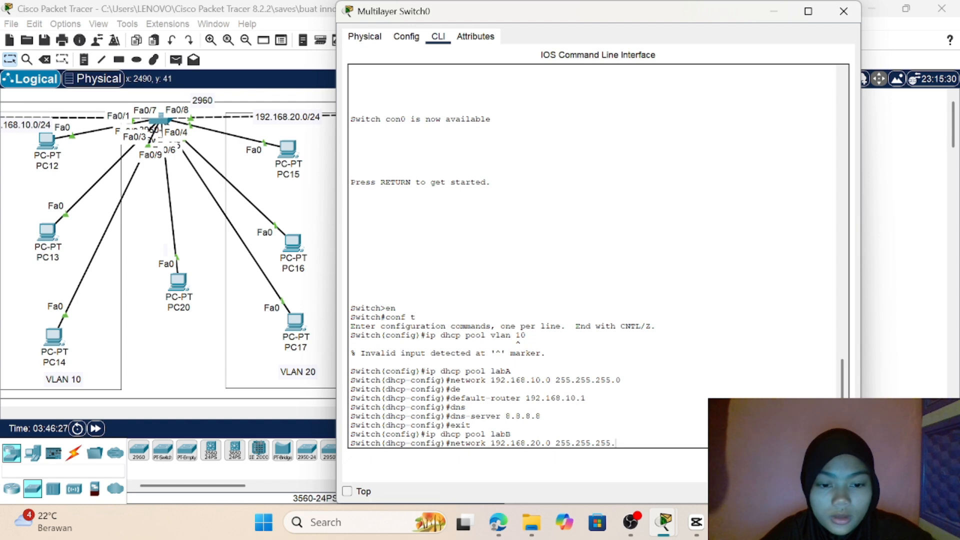
{"action": "type", "text": "0"}
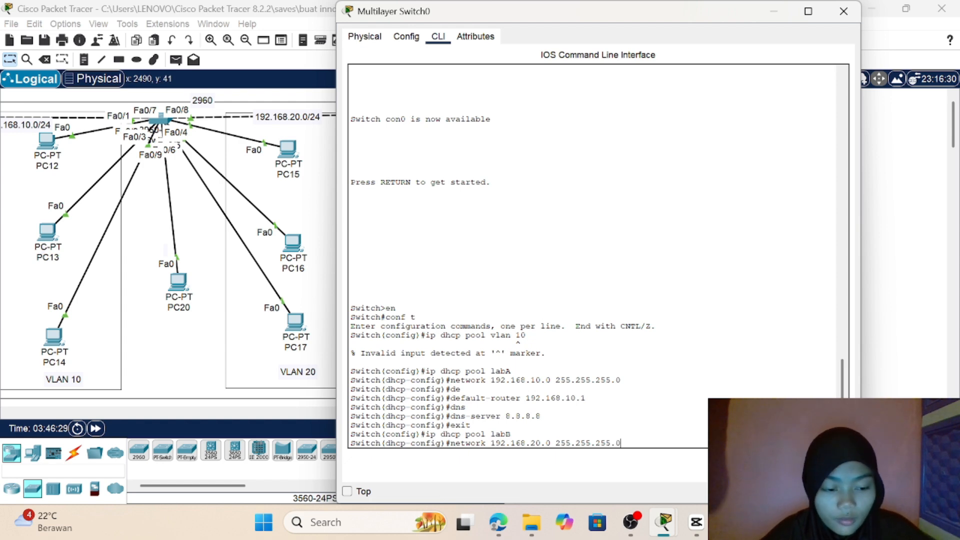
{"action": "key", "text": "Return"}
Step: Set the default router of the labB DHCP pool to 192.168.20.1
{"action": "type", "text": "dhcp-config)#d"}
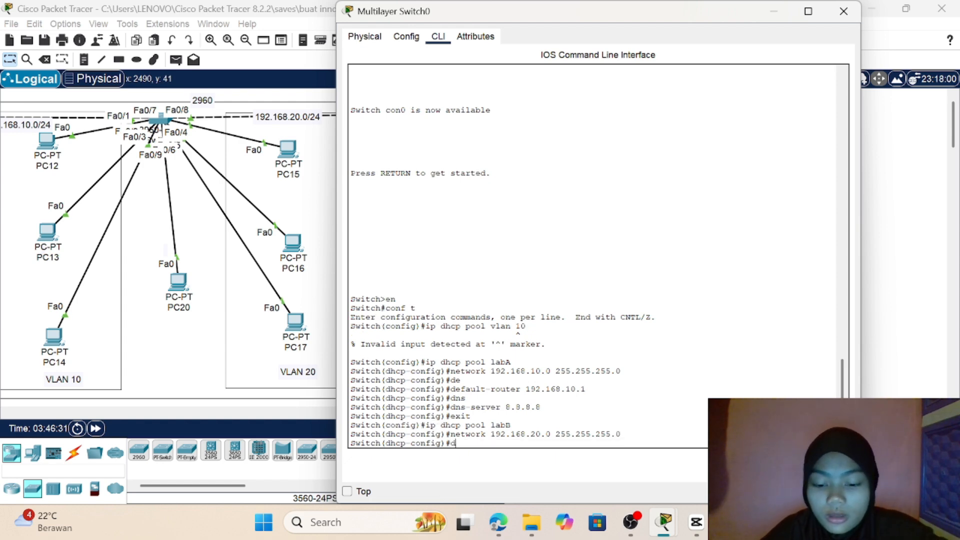
{"action": "type", "text": "n"}
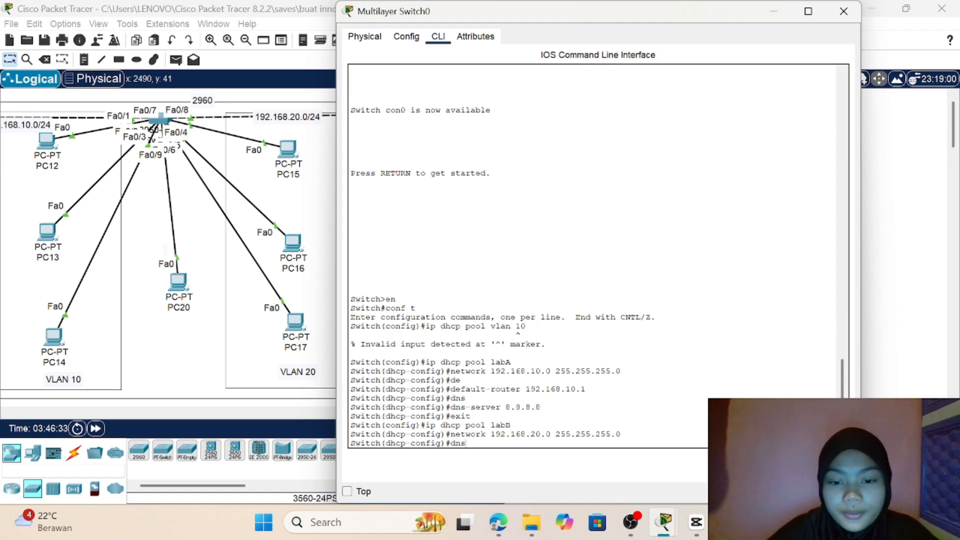
{"action": "type", "text": "s"}
{"action": "key", "text": "BackSpace"}
{"action": "key", "text": "BackSpace"}
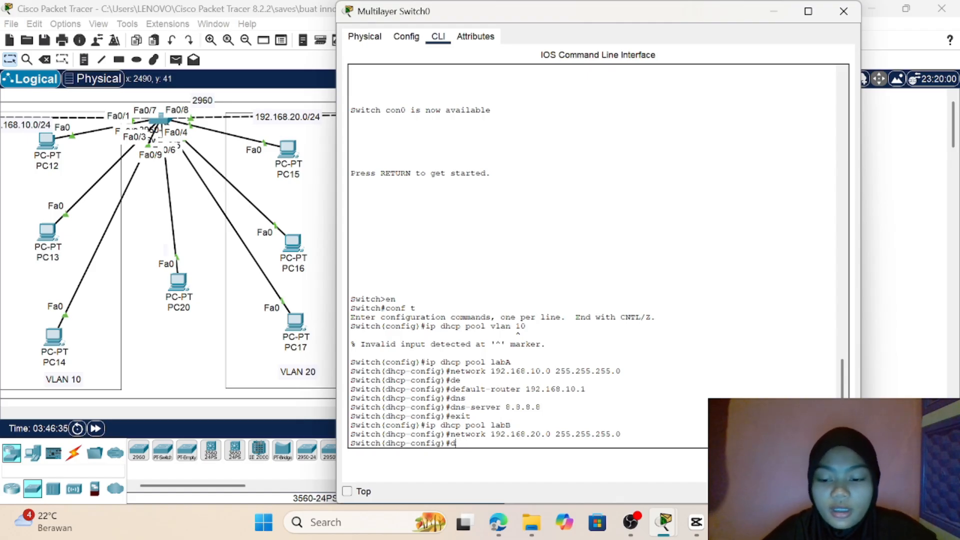
{"action": "type", "text": "e"}
{"action": "key", "text": "Tab"}
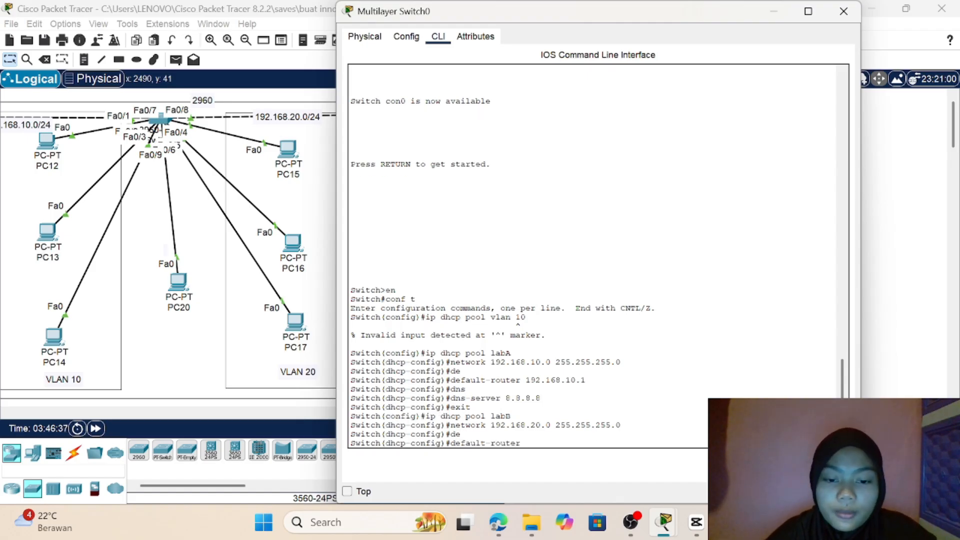
{"action": "type", "text": "192.1"}
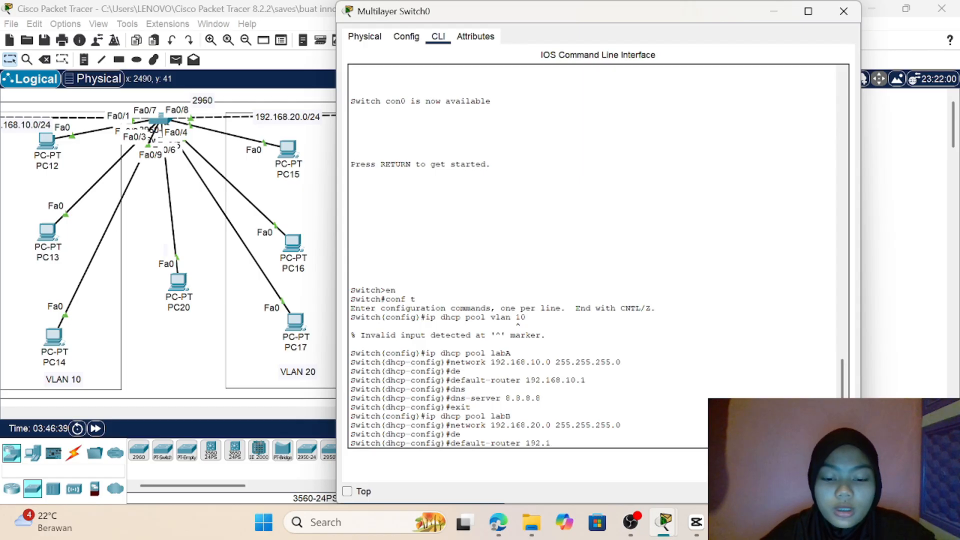
{"action": "type", "text": "68.10"}
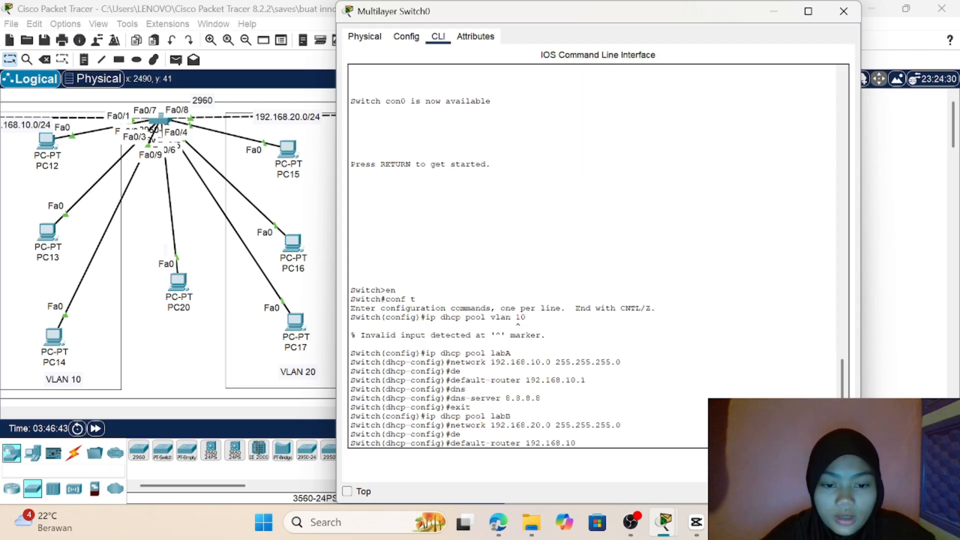
{"action": "key", "text": "BackSpace"}
{"action": "key", "text": "BackSpace"}
{"action": "type", "text": "20"}
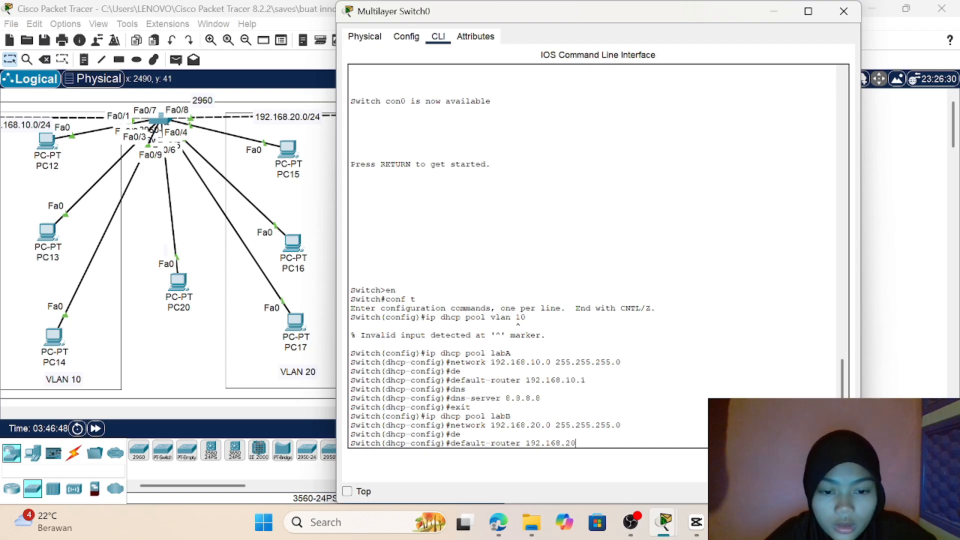
{"action": "type", "text": ".1"}
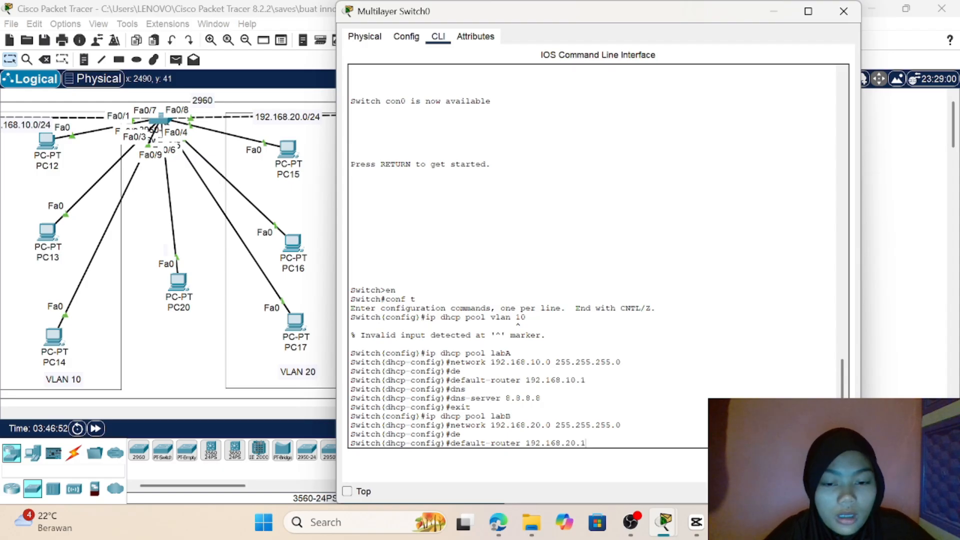
{"action": "key", "text": "Return"}
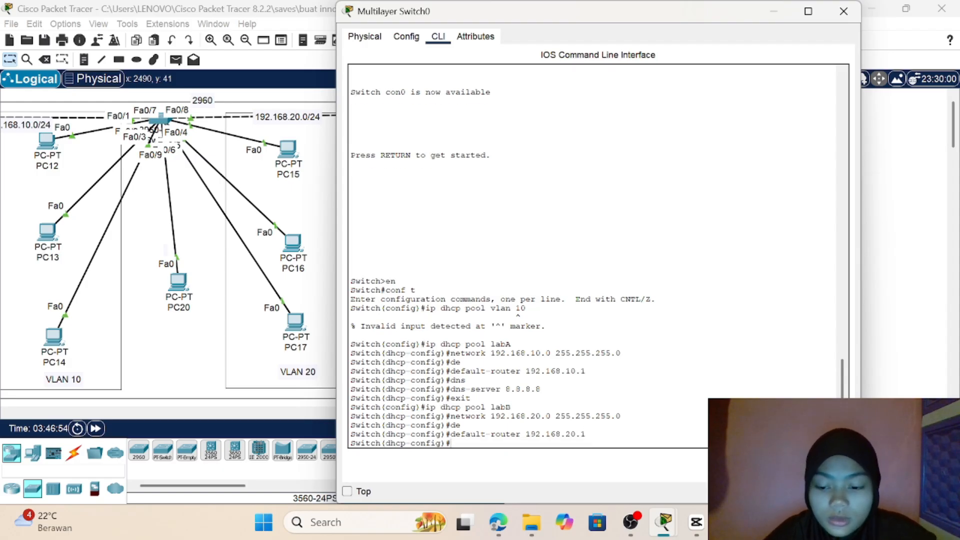
Step: Set the DNS server of the labB pool to 8.8.8.8 and exit DHCP pool configuration
{"action": "type", "text": "dns"}
{"action": "key", "text": "Tab"}
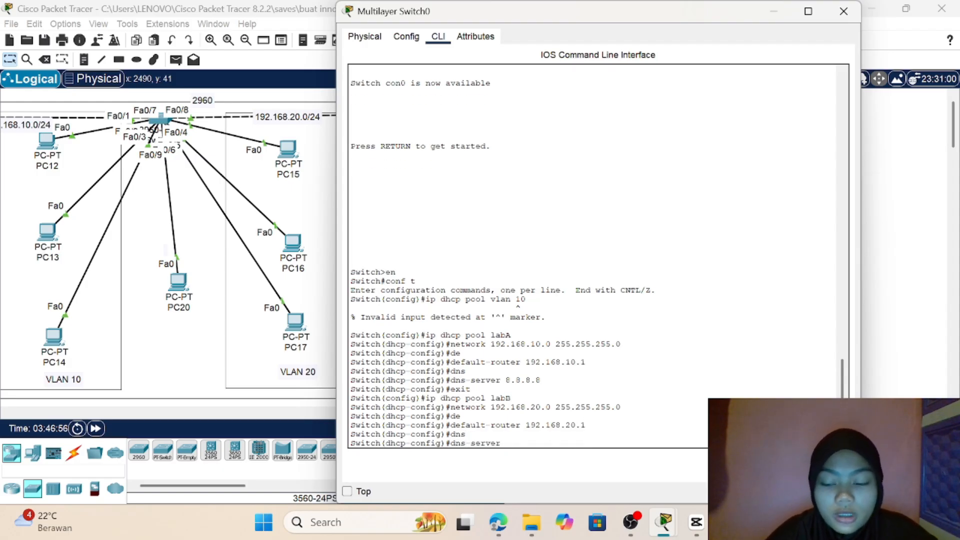
{"action": "key", "text": "BackSpace"}
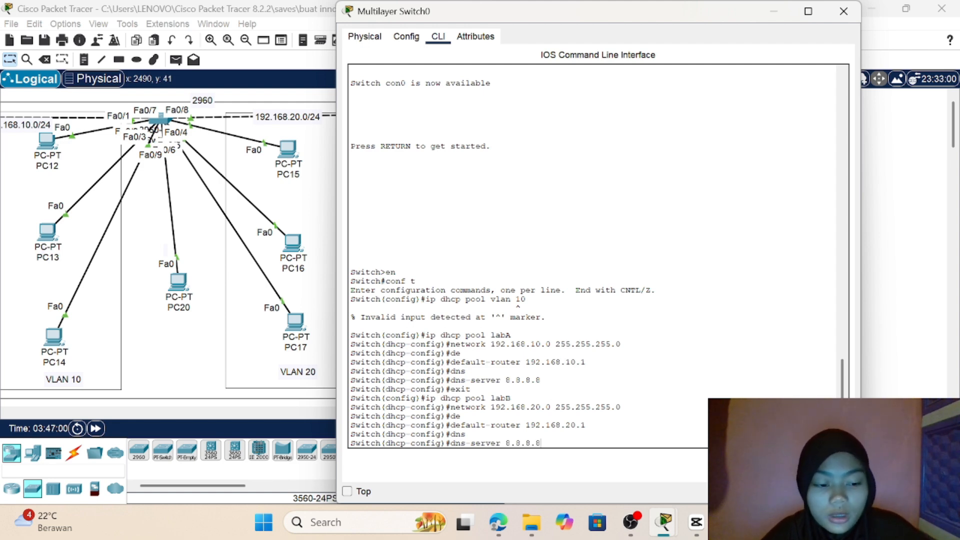
{"action": "key", "text": "Return"}
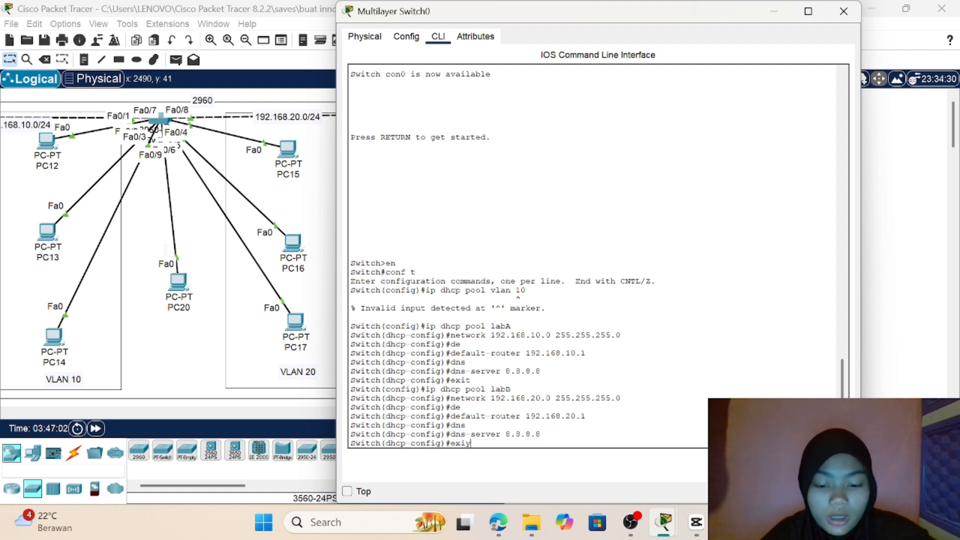
{"action": "key", "text": "Return"}
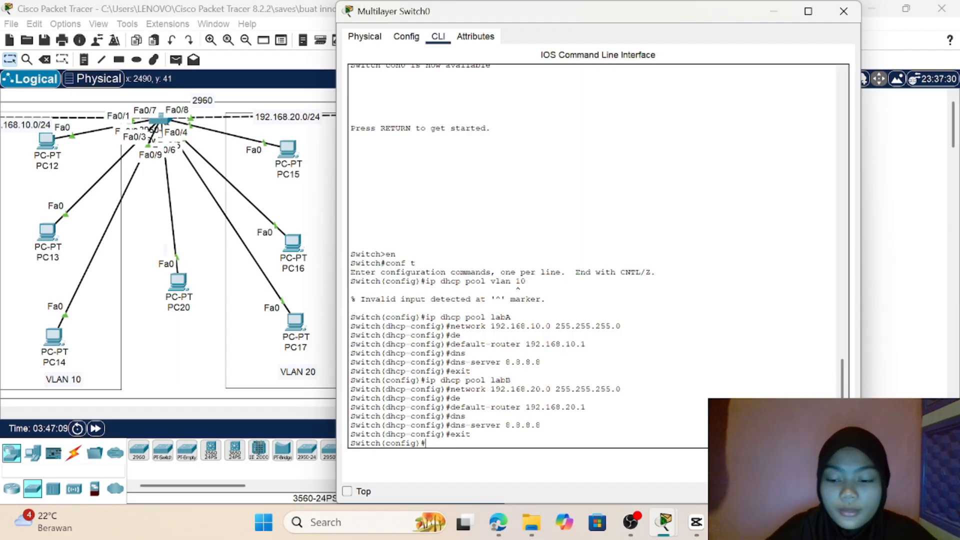
Step: Create a third DHCP pool on Multilayer Switch0 with ip dhcp pool labC
{"action": "type", "text": "ip d"}
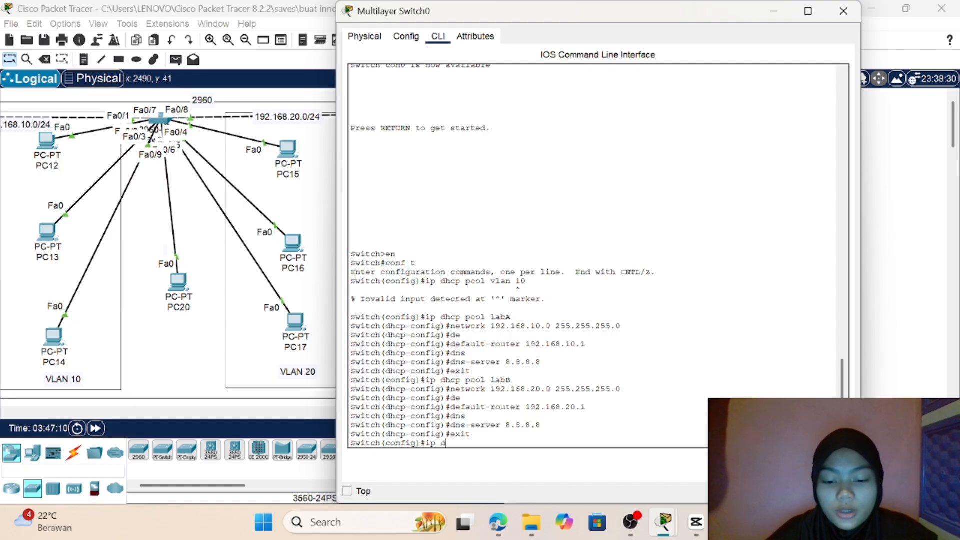
{"action": "type", "text": "hv"}
{"action": "key", "text": "BackSpace"}
{"action": "type", "text": "cp pool labC"}
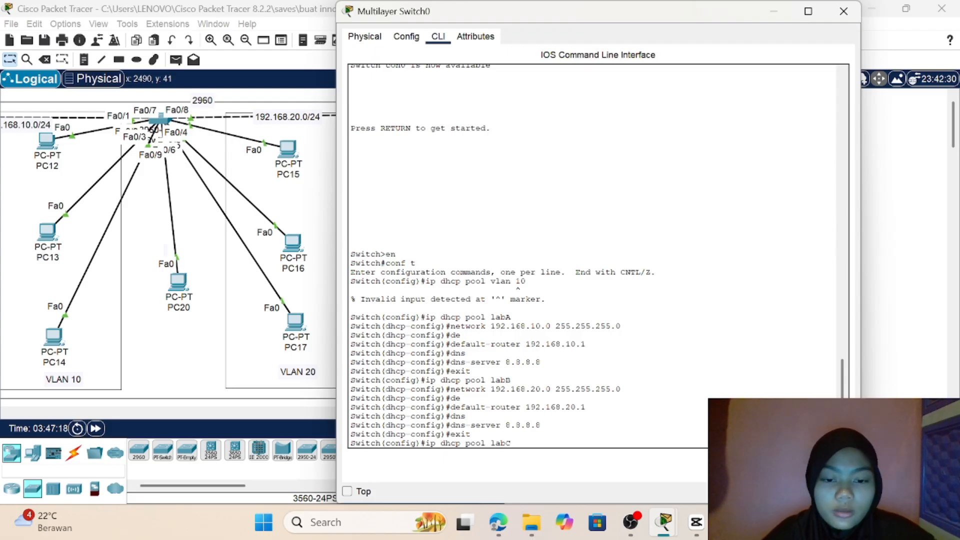
{"action": "key", "text": "Return"}
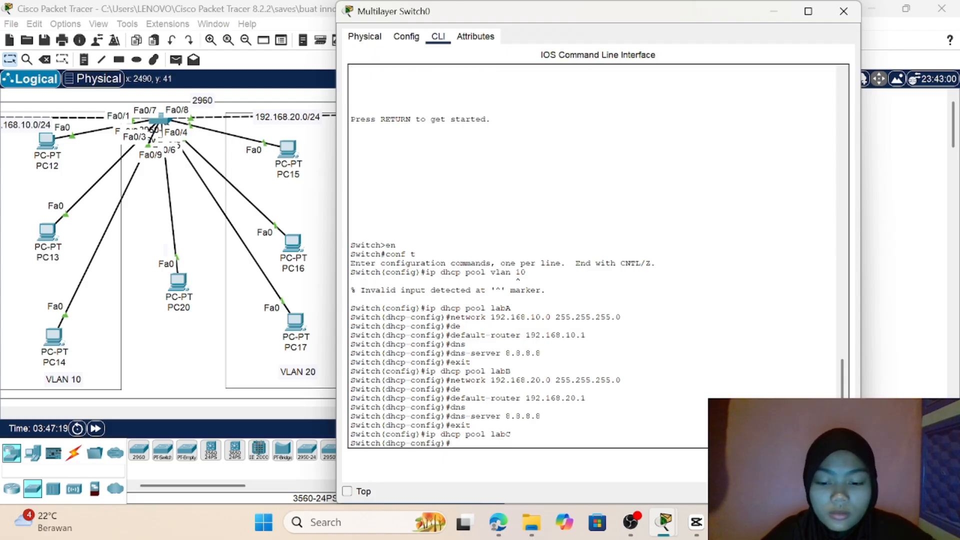
Step: Assign the network 192.168.1.0 with mask 255.255.255.0 to the labC DHCP pool
{"action": "type", "text": "ne"}
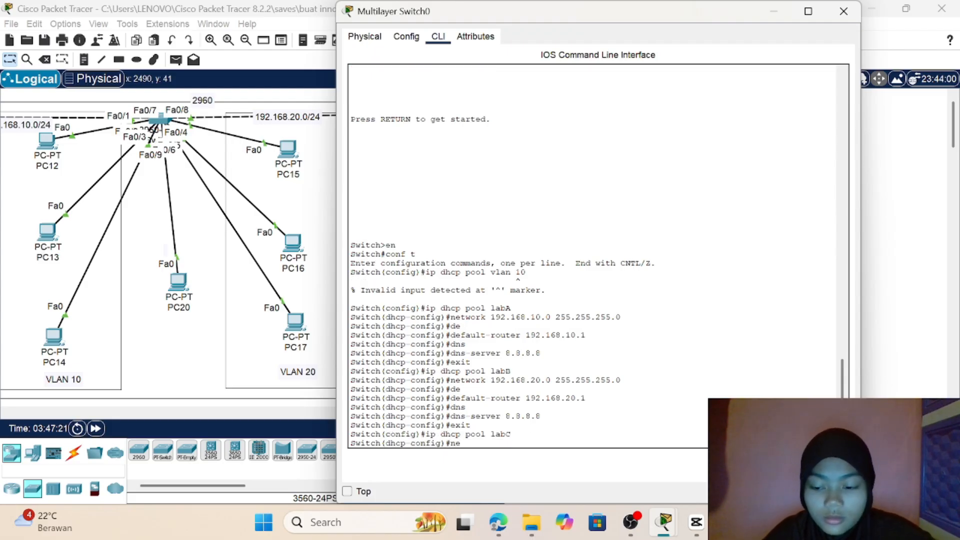
{"action": "key", "text": "Tab"}
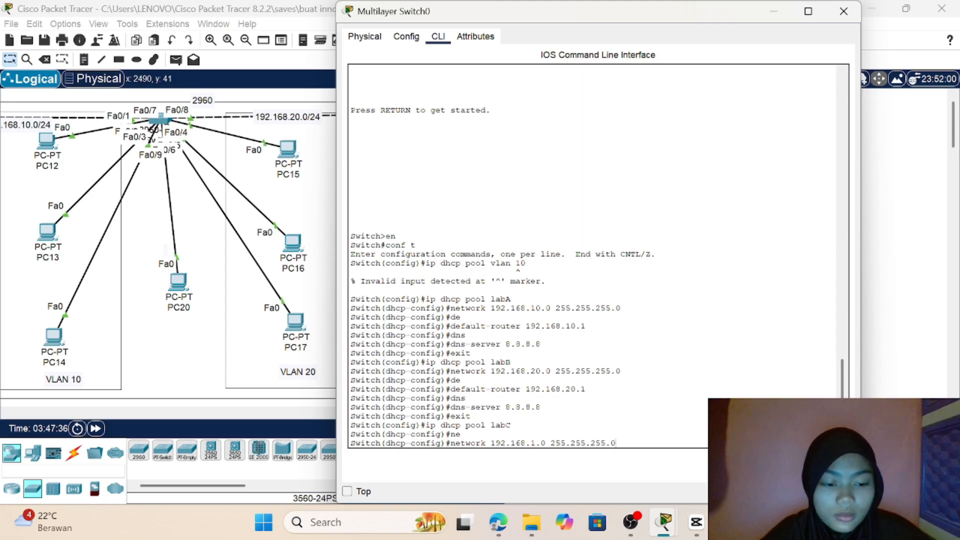
{"action": "key", "text": "Return"}
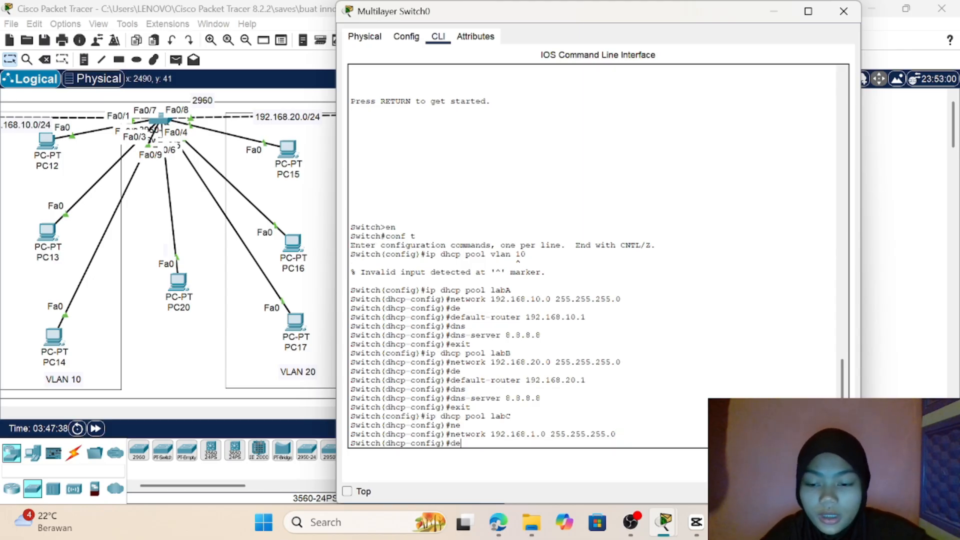
Step: Set the default router of the labC DHCP pool to 192.168.1.1
{"action": "type", "text": "de"}
{"action": "key", "text": "Tab"}
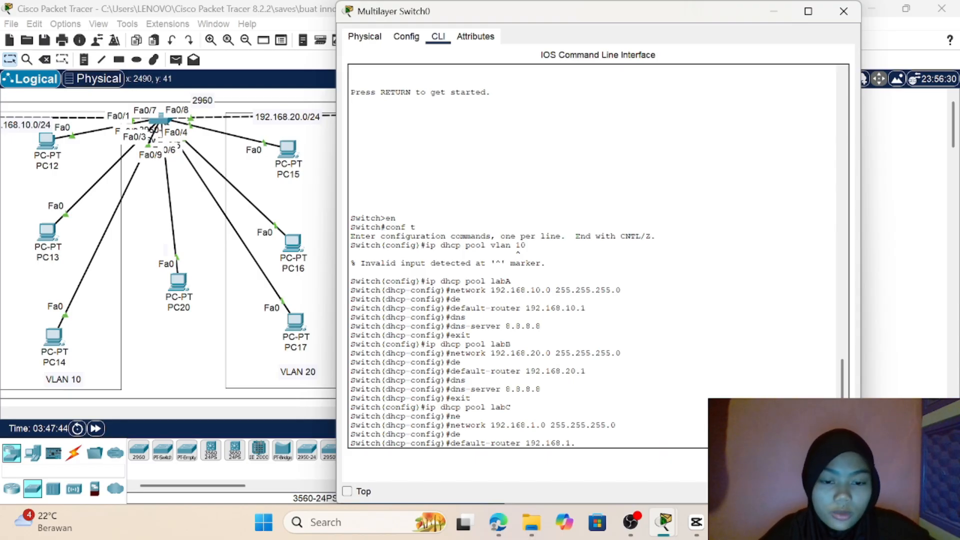
{"action": "type", "text": "192.168.1.1"}
{"action": "key", "text": "Return"}
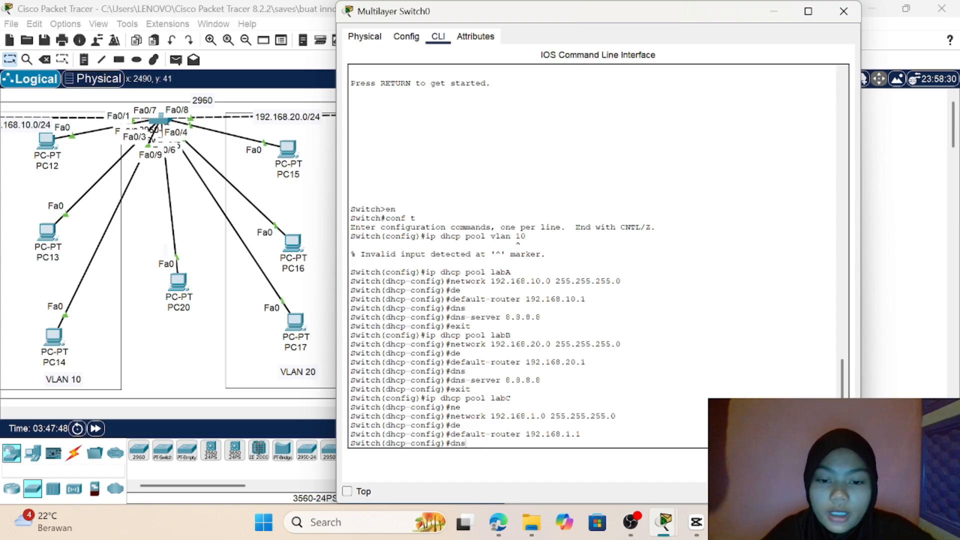
Step: Set the DNS server of the labC DHCP pool to 8.8.8.8
{"action": "type", "text": "dns"}
{"action": "key", "text": "Tab"}
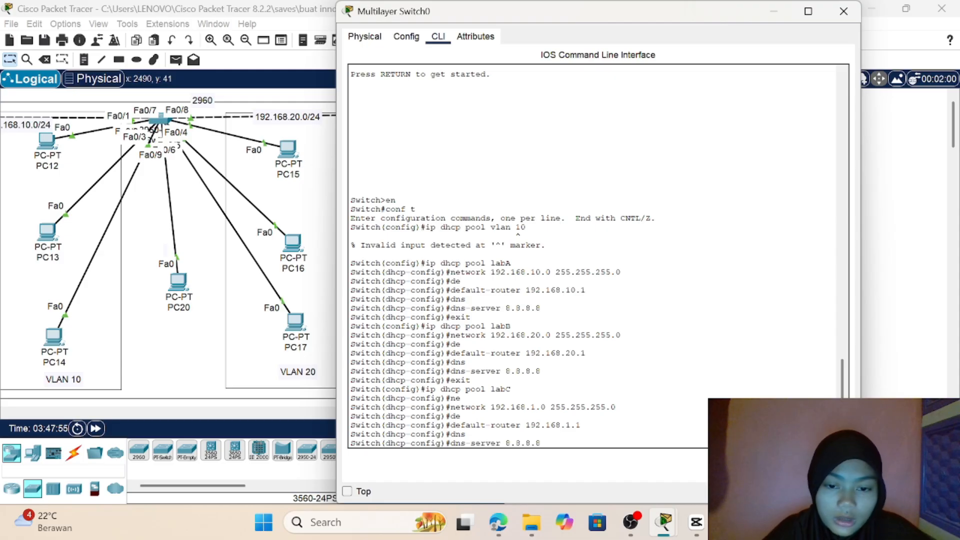
{"action": "key", "text": "Return"}
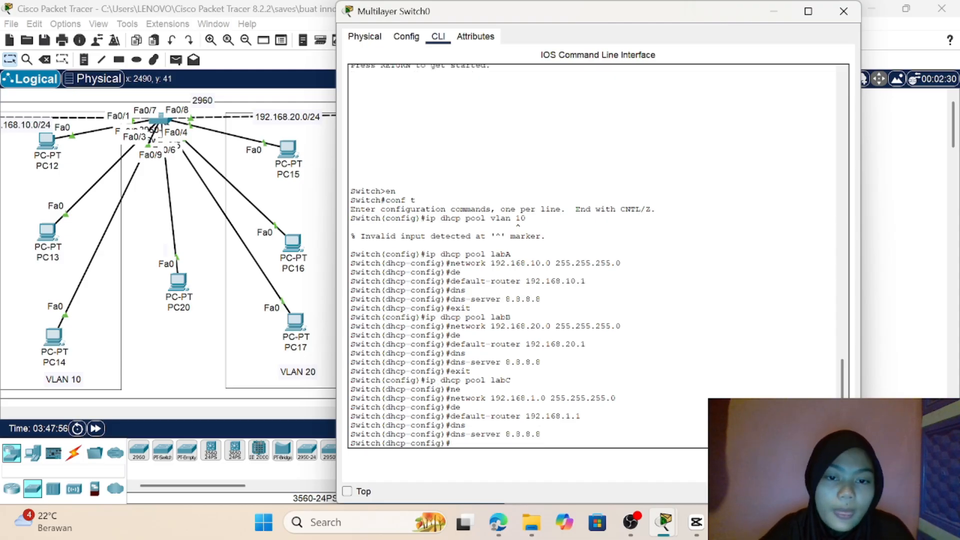
Step: Switch PC21's IPv4 configuration on FastEthernet0 from static addressing to DHCP
{"action": "left_click", "coordinate": [925, 319]}
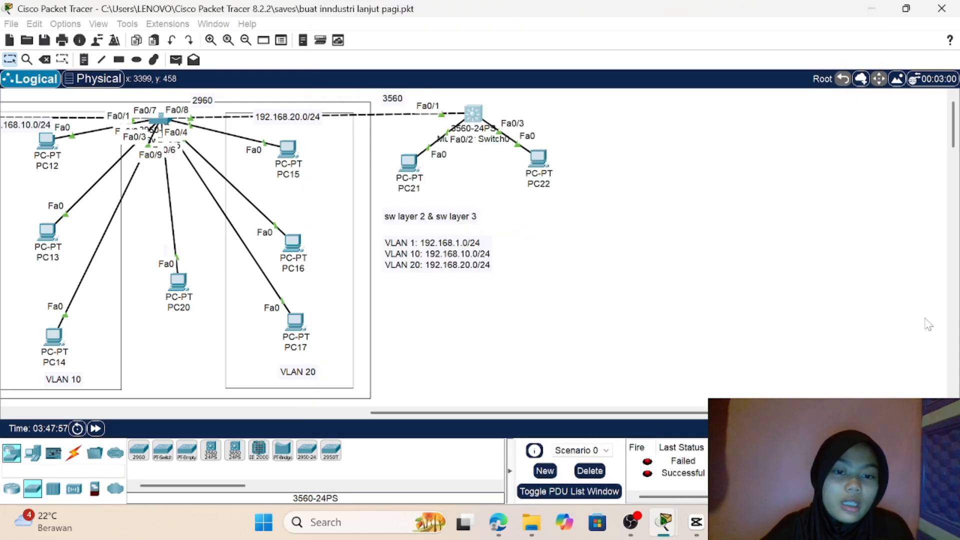
{"action": "left_click", "coordinate": [411, 162]}
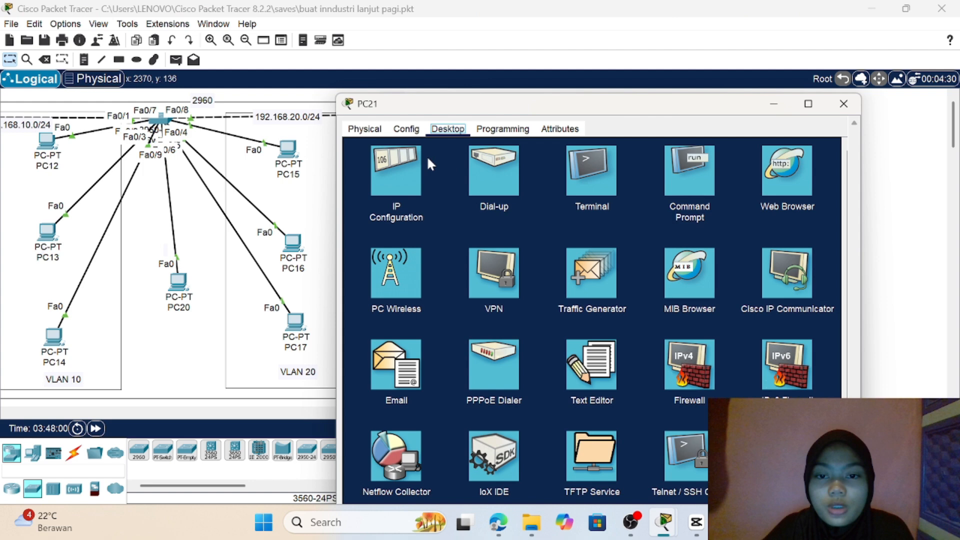
{"action": "left_click", "coordinate": [394, 163]}
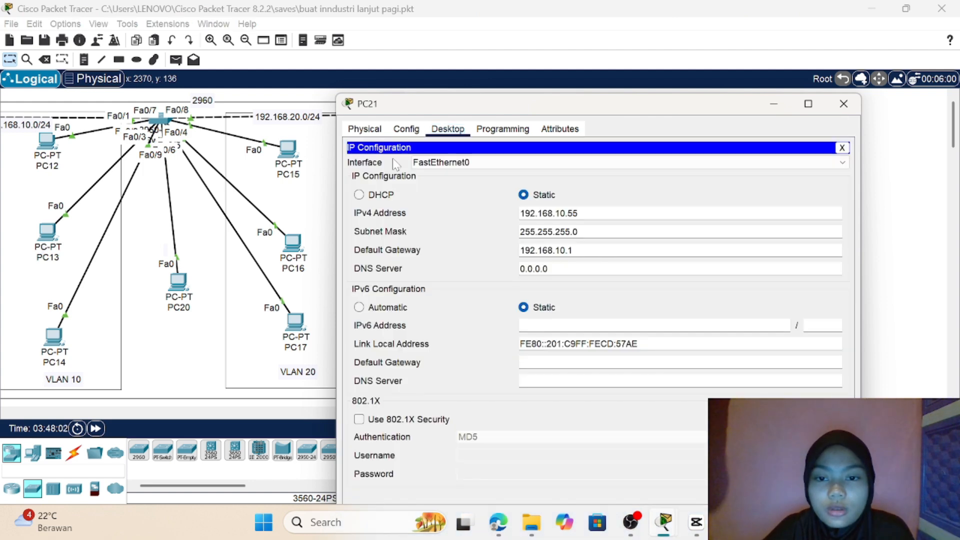
{"action": "left_click", "coordinate": [359, 195]}
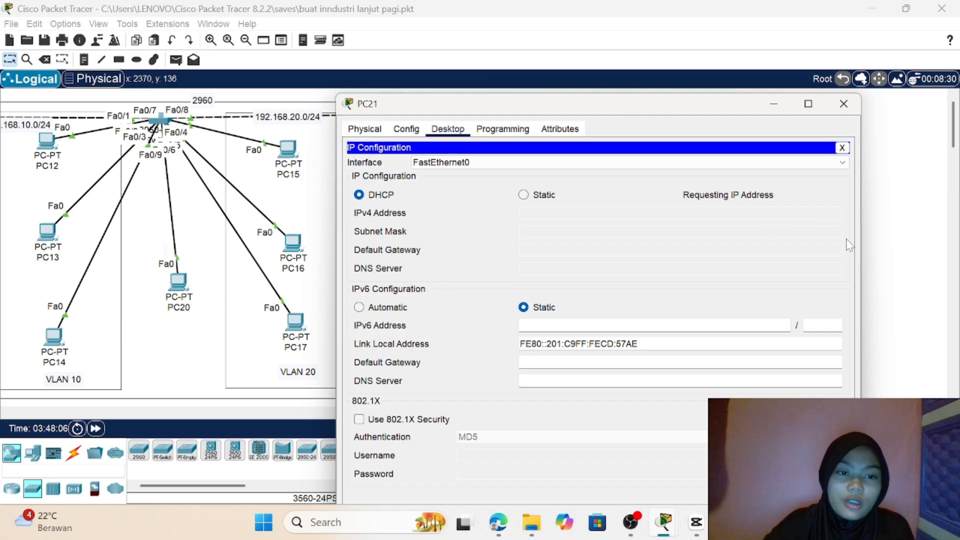
Step: Clear the current PDU scenario and check the IP configuration PC21 obtained through DHCP
{"action": "left_click", "coordinate": [885, 244]}
{"action": "left_click", "coordinate": [580, 473]}
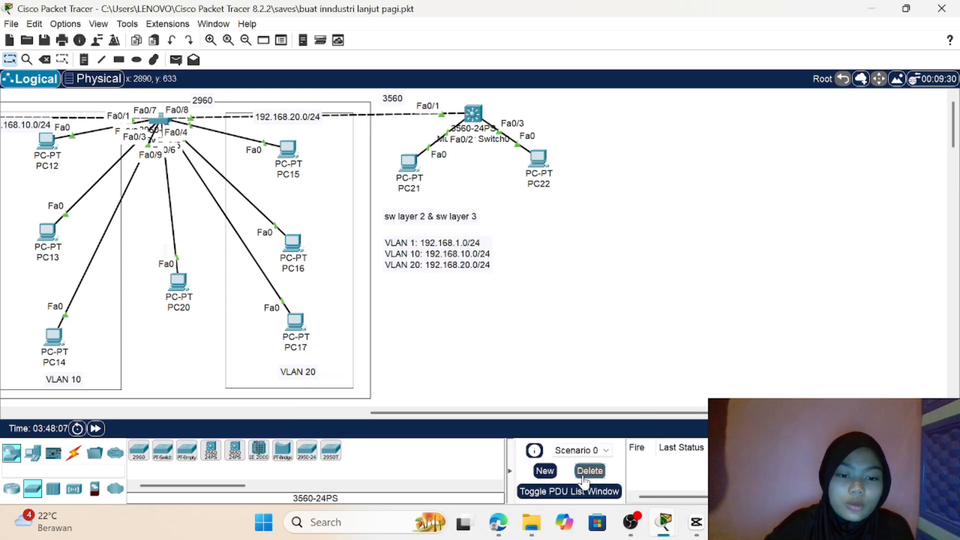
{"action": "left_click", "coordinate": [410, 175]}
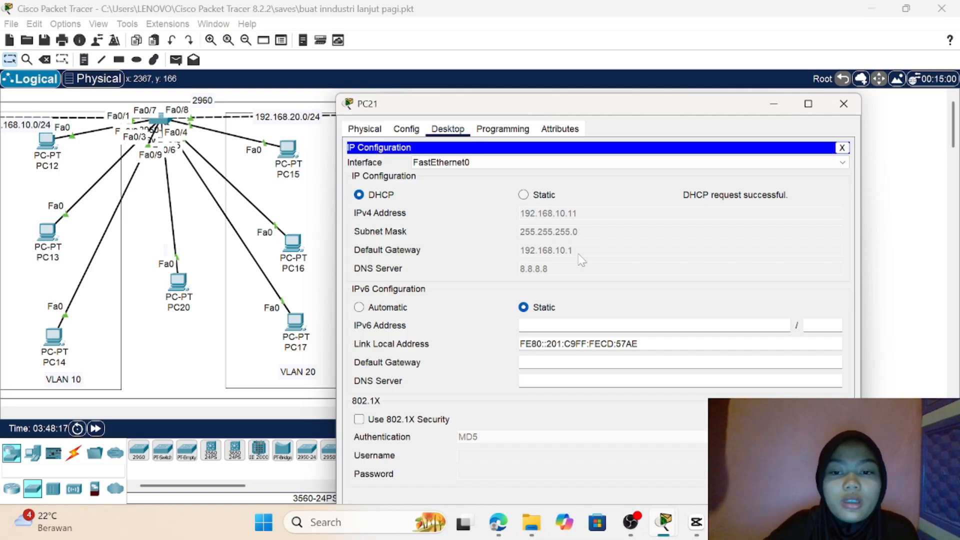
{"action": "left_click", "coordinate": [844, 104]}
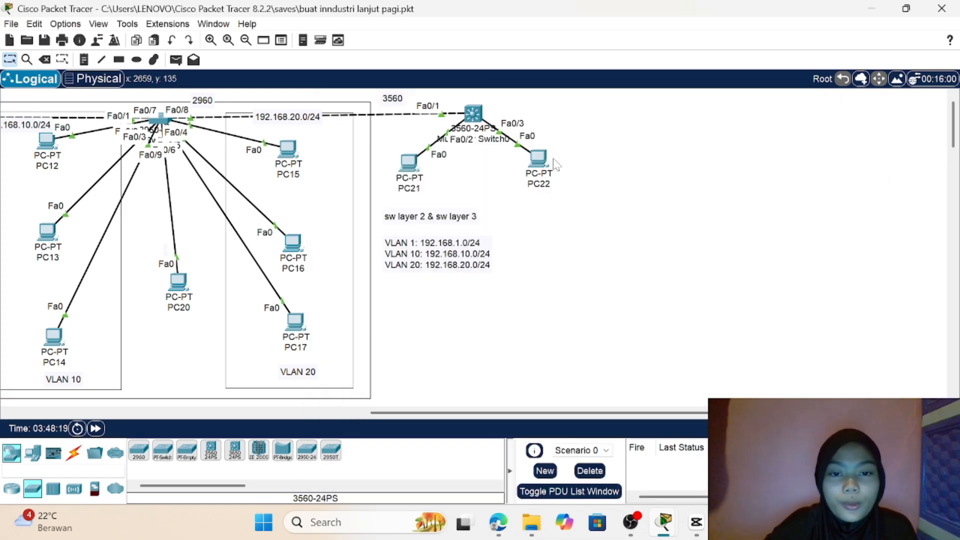
Step: Switch PC22's IPv4 configuration on FastEthernet0 from static addressing to DHCP and repeat the address request once
{"action": "left_click", "coordinate": [534, 162]}
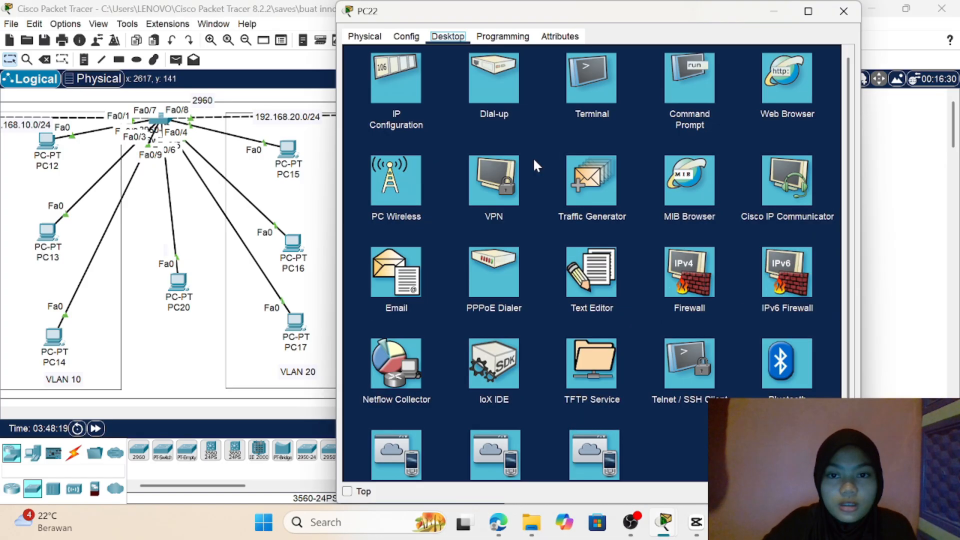
{"action": "left_click", "coordinate": [377, 88]}
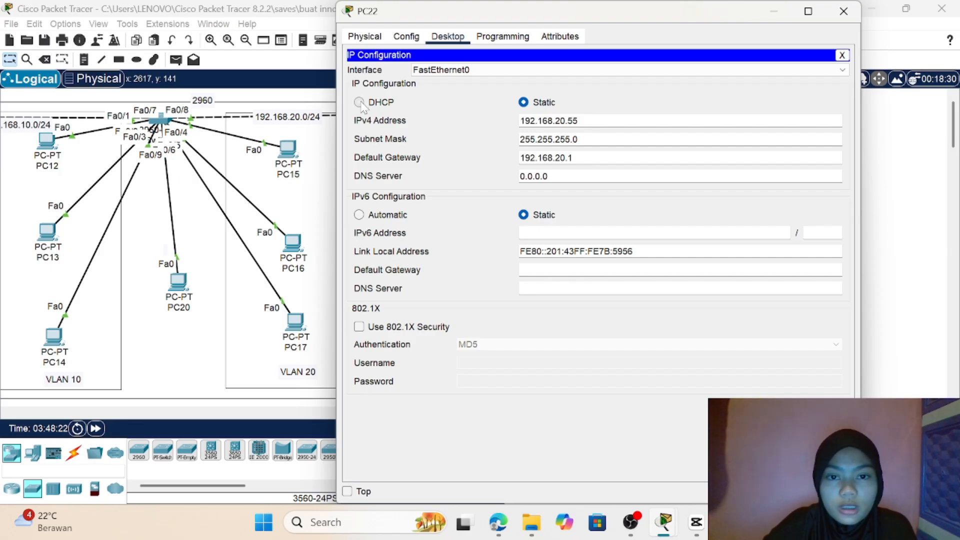
{"action": "left_click", "coordinate": [359, 102]}
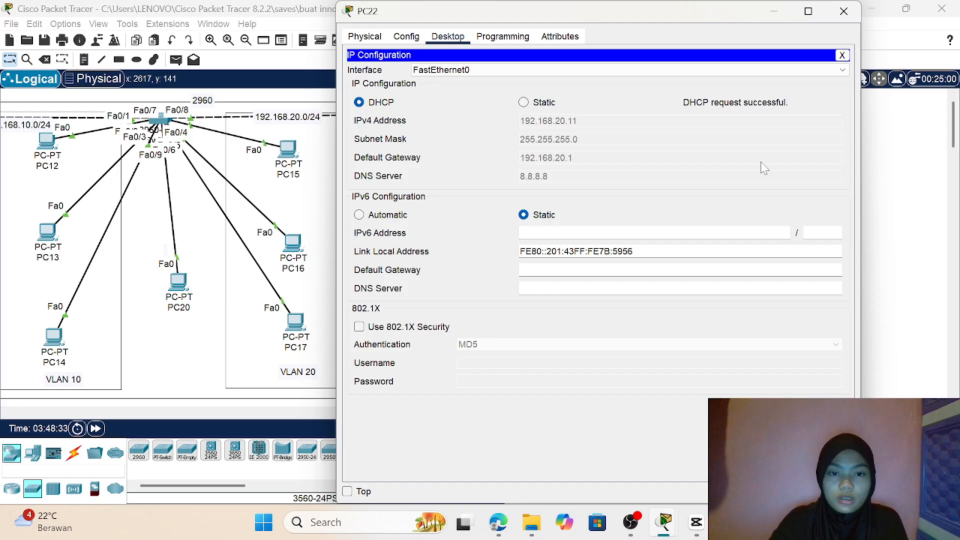
{"action": "left_click", "coordinate": [524, 102]}
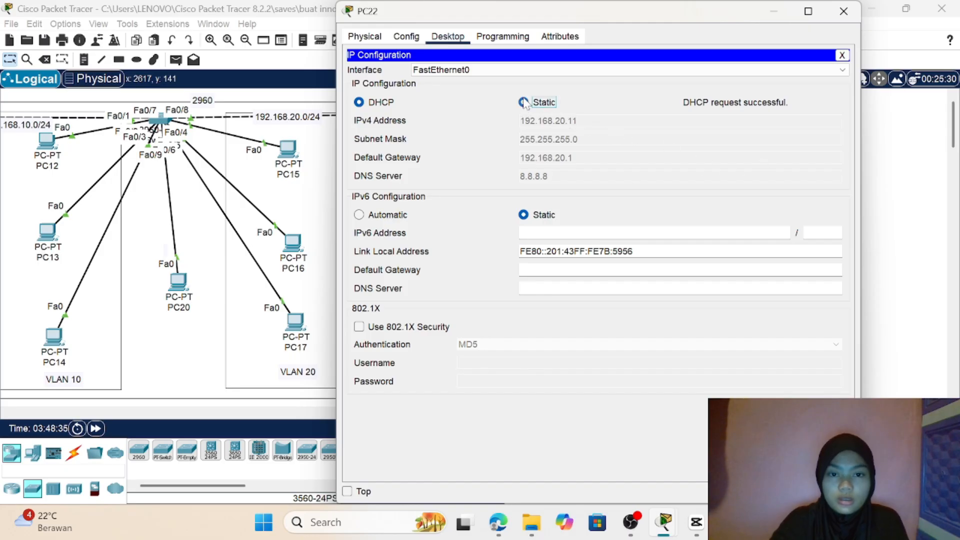
{"action": "left_click", "coordinate": [360, 102]}
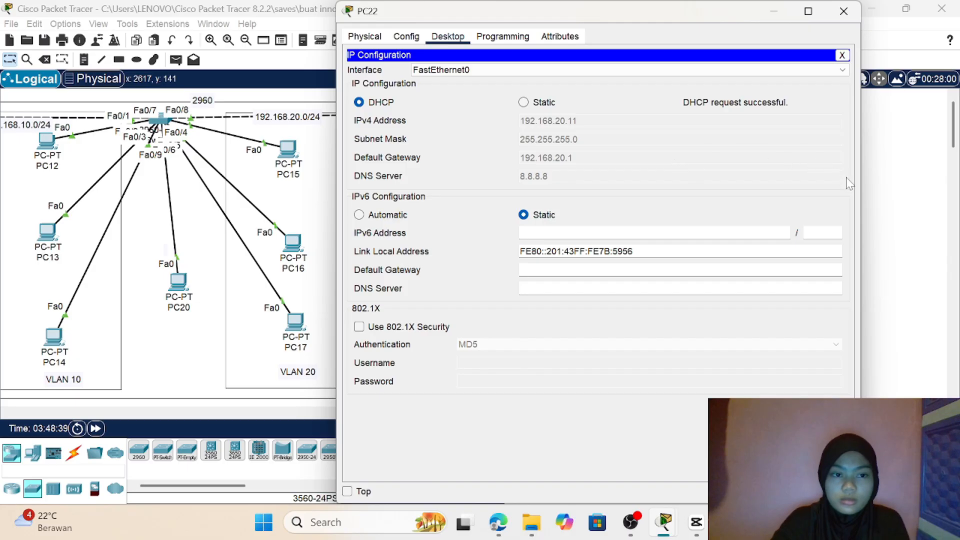
{"action": "left_click", "coordinate": [879, 198]}
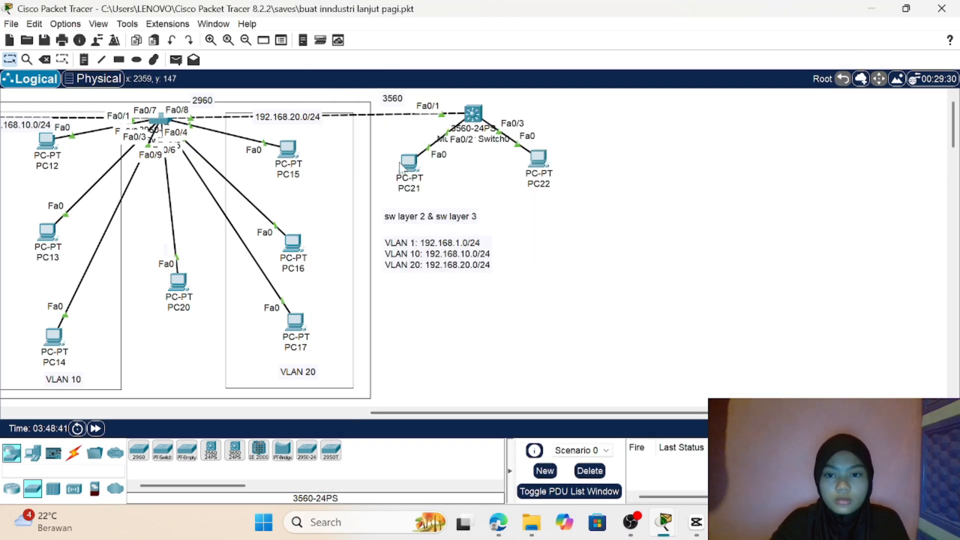
Step: Switch PC15's IPv4 configuration on FastEthernet0 from static addressing to DHCP
{"action": "left_click", "coordinate": [285, 149]}
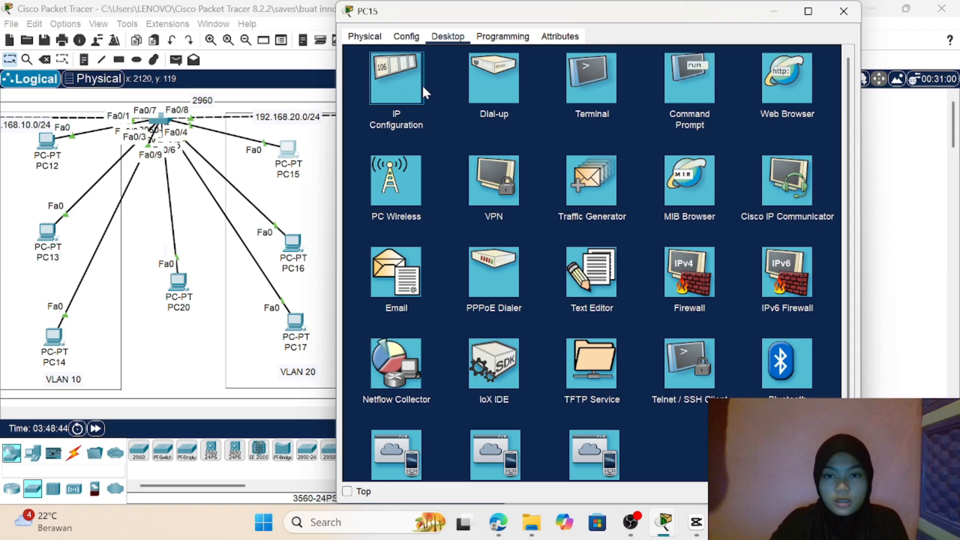
{"action": "left_click", "coordinate": [422, 85]}
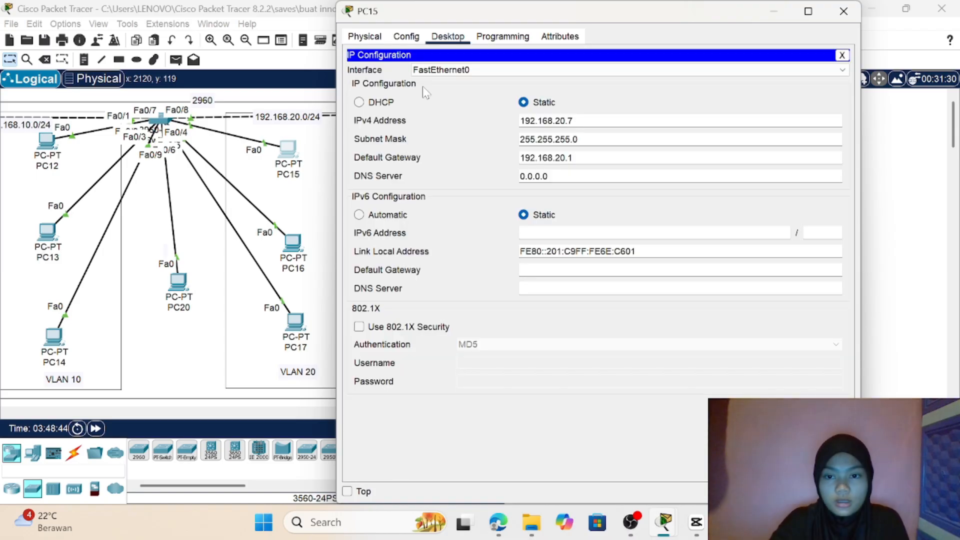
{"action": "left_click", "coordinate": [359, 102]}
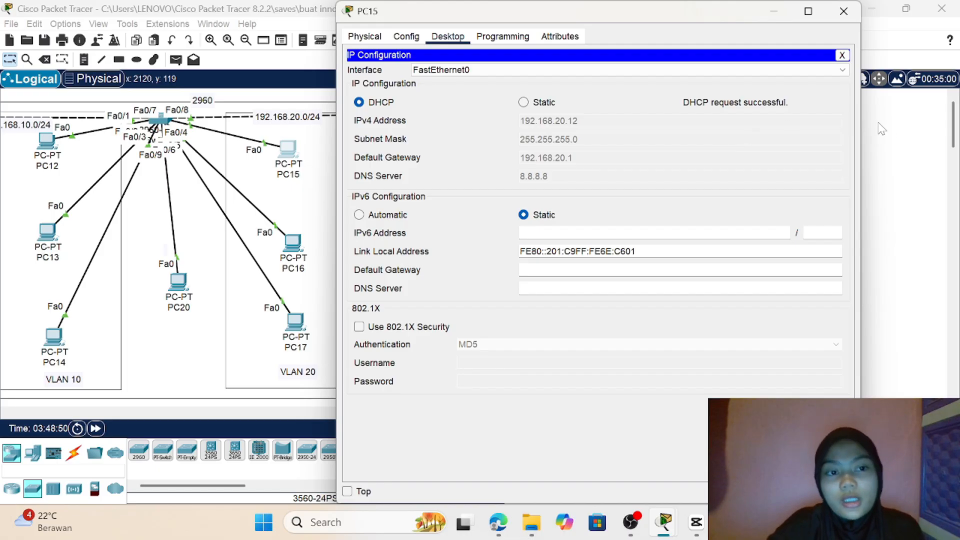
{"action": "left_click_drag", "start_coordinate": [886, 133], "coordinate": [391, 200]}
Step: Switch PC12's IPv4 configuration on FastEthernet0 in VLAN 10 from static addressing to DHCP
{"action": "scroll", "coordinate": [391, 199], "scroll_direction": "left", "scroll_amount": 10}
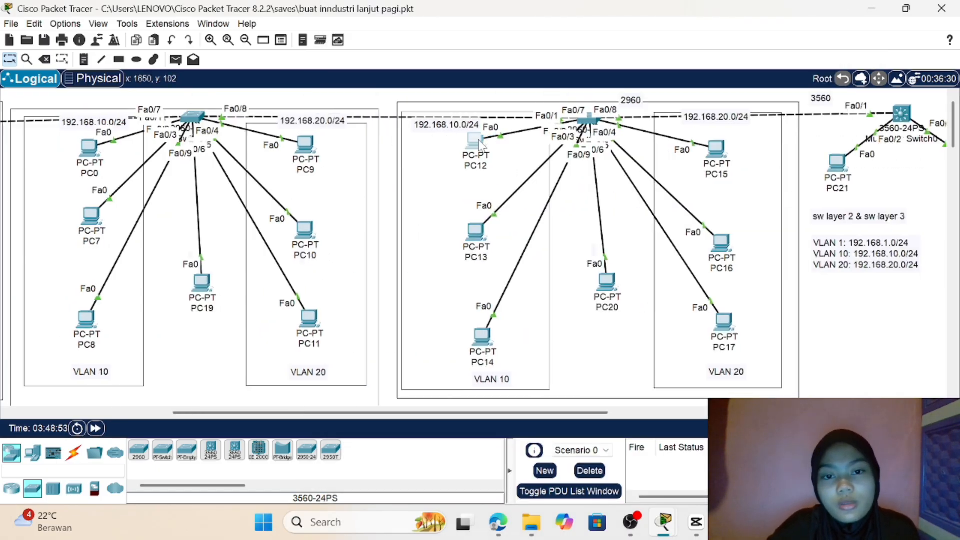
{"action": "left_click", "coordinate": [480, 144]}
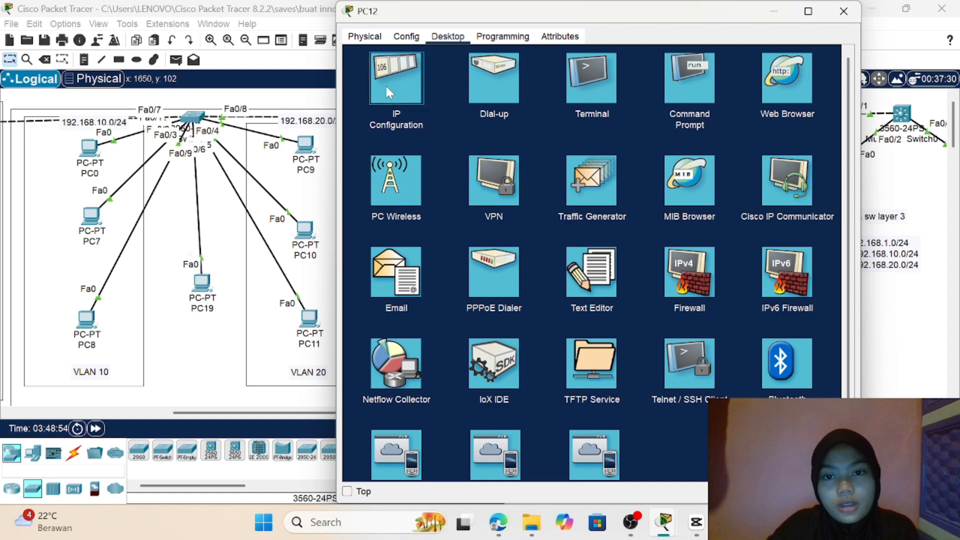
{"action": "left_click", "coordinate": [386, 88]}
{"action": "left_click", "coordinate": [360, 102]}
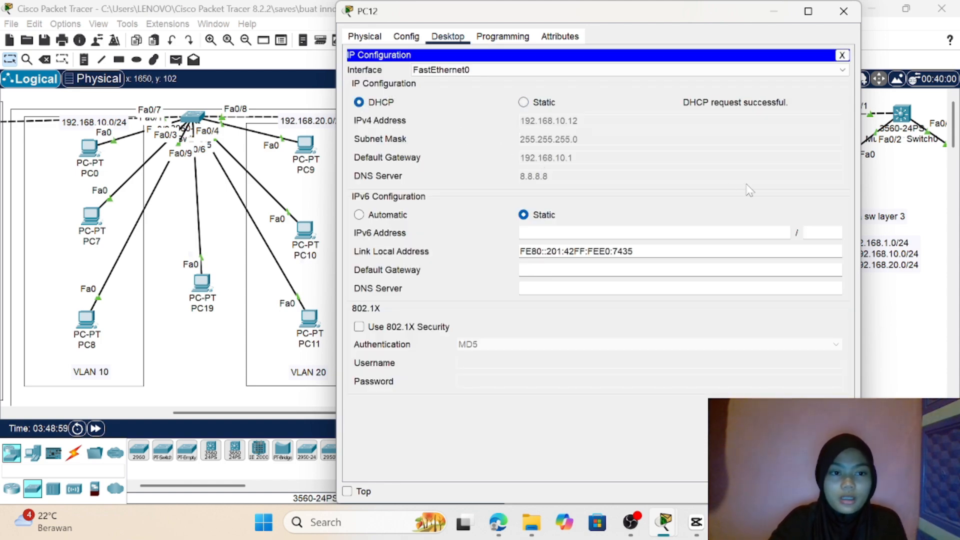
{"action": "left_click", "coordinate": [925, 324]}
Step: Delete the simulated PDUs of Scenario 0 and look over the existing topology
{"action": "scroll", "coordinate": [925, 324], "scroll_direction": "right", "scroll_amount": 10}
{"action": "scroll", "coordinate": [925, 325], "scroll_direction": "left", "scroll_amount": 6}
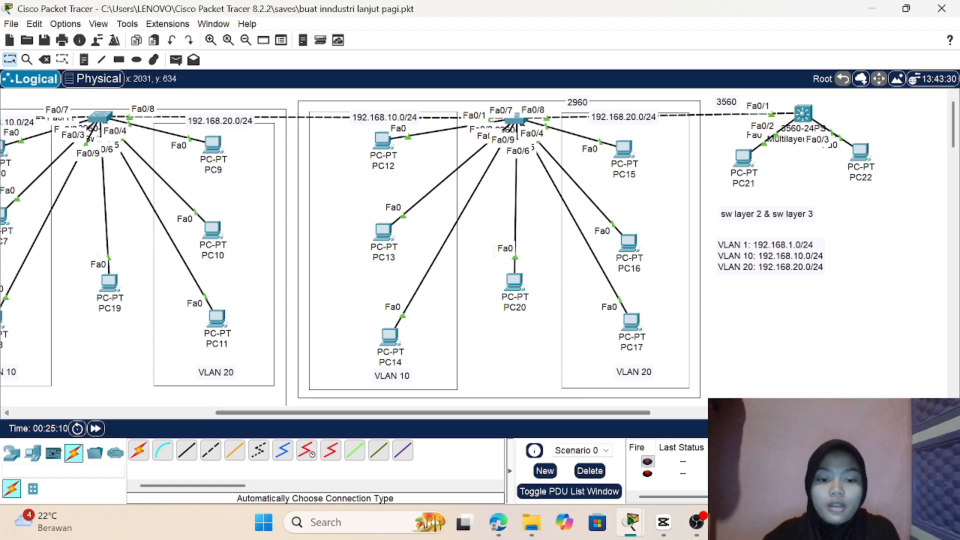
{"action": "left_click", "coordinate": [582, 475]}
{"action": "scroll", "coordinate": [800, 285], "scroll_direction": "right", "scroll_amount": 5}
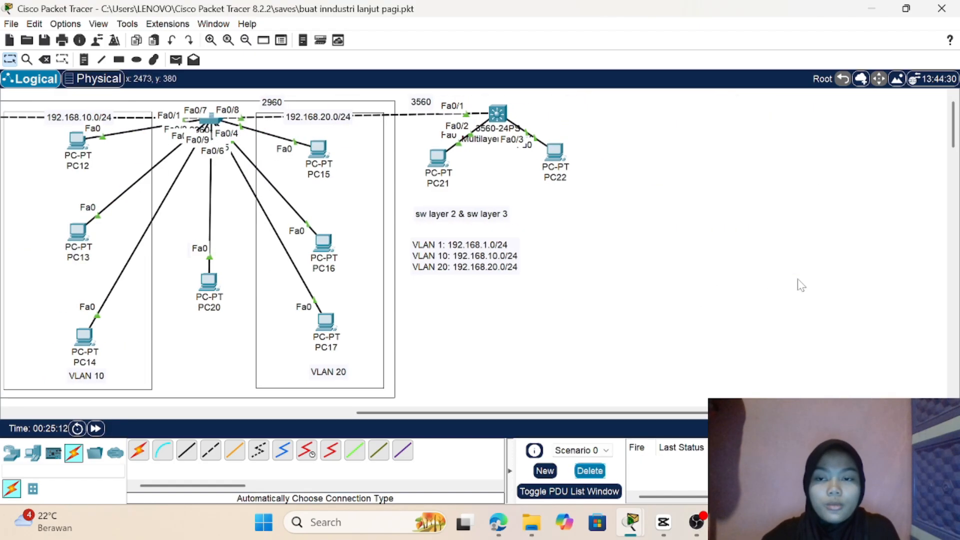
{"action": "scroll", "coordinate": [800, 283], "scroll_direction": "left", "scroll_amount": 4}
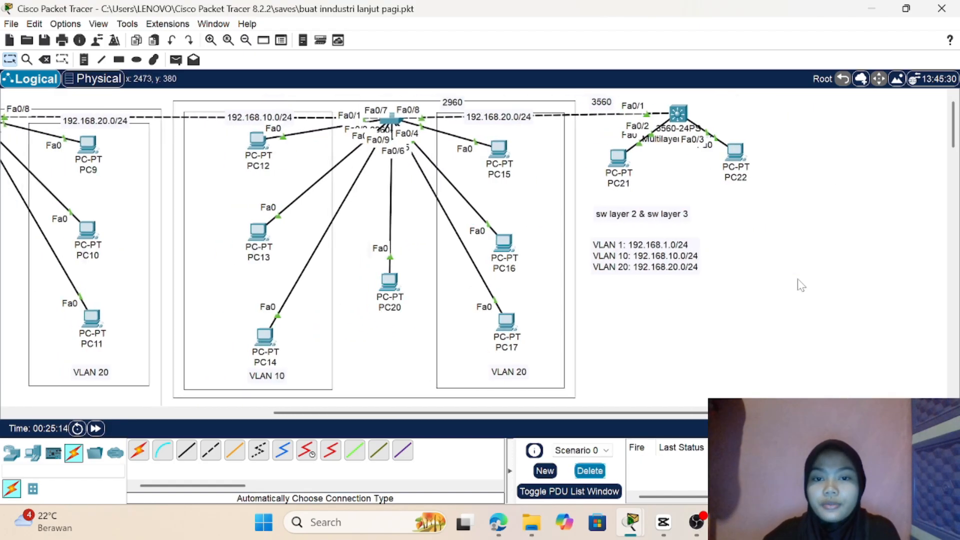
{"action": "scroll", "coordinate": [815, 220], "scroll_direction": "right", "scroll_amount": 4}
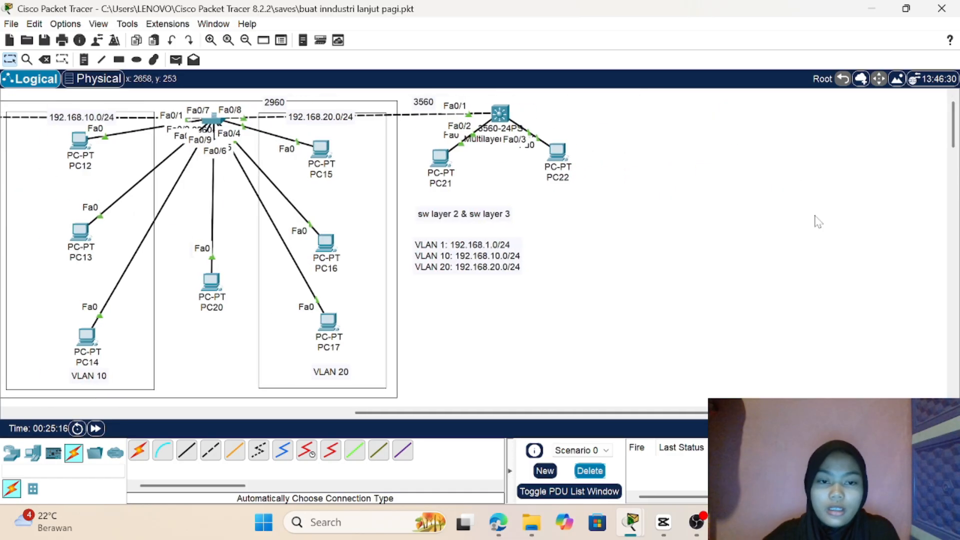
Step: Delete the second and third 2960 network groups together with the 3560 switch, its PCs and the text notes
{"action": "left_click_drag", "start_coordinate": [659, 146], "coordinate": [3, 404]}
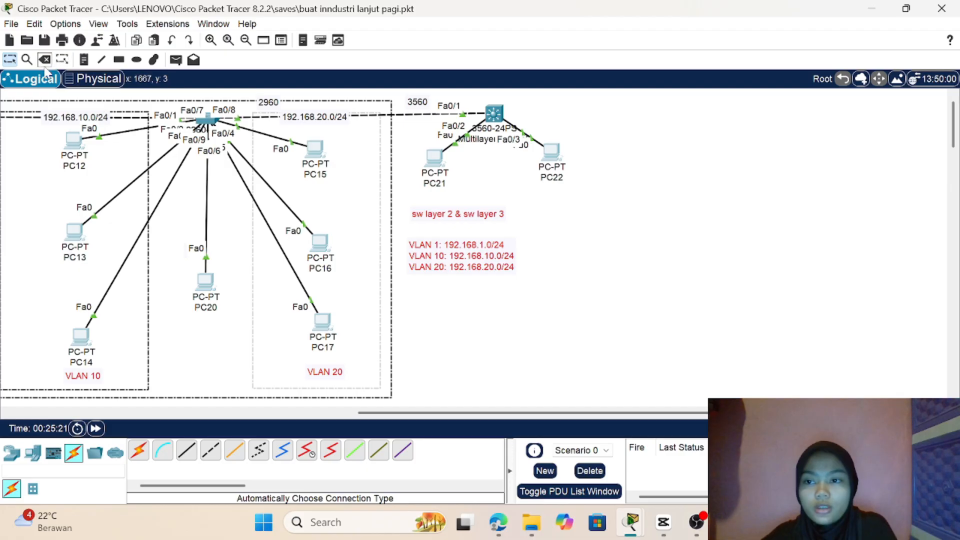
{"action": "scroll", "coordinate": [69, 166], "scroll_direction": "left", "scroll_amount": 7}
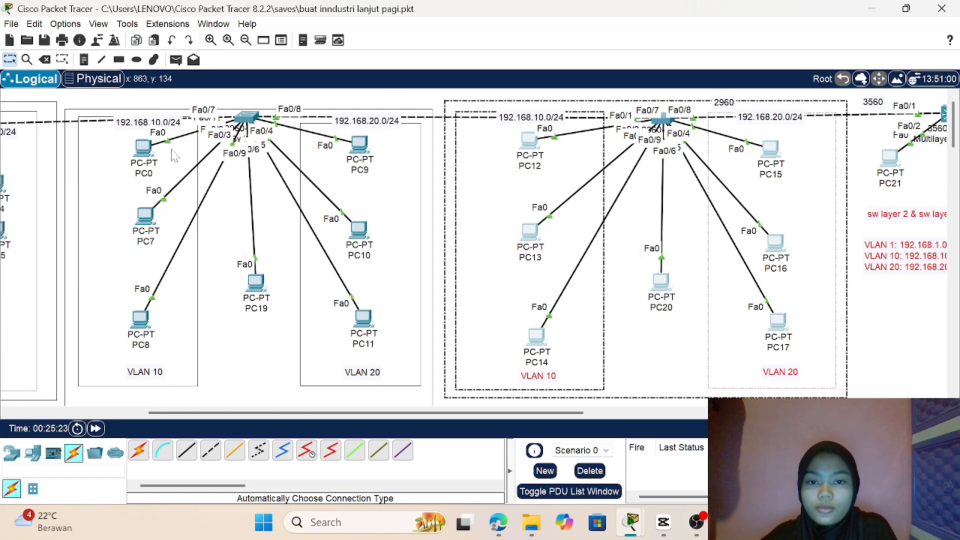
{"action": "left_click_drag", "start_coordinate": [66, 93], "coordinate": [957, 401]}
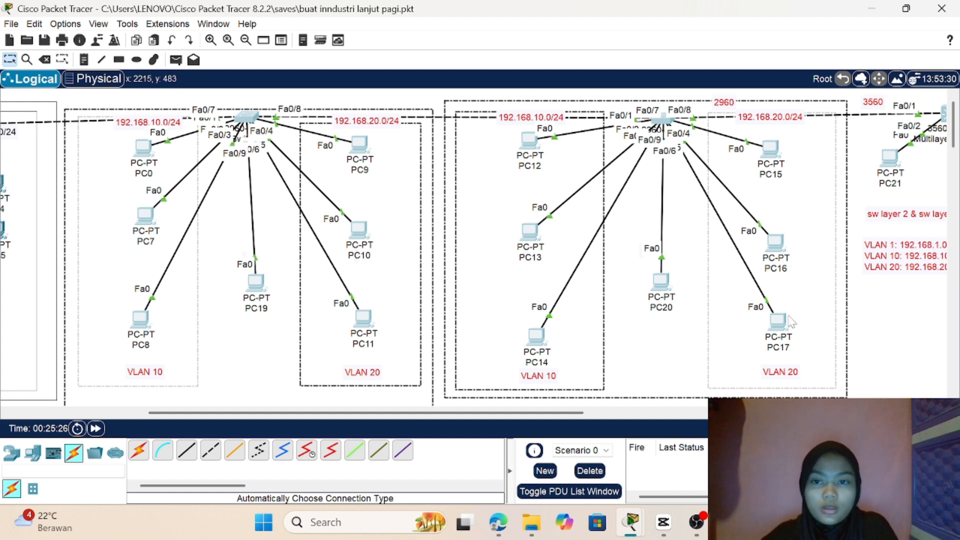
{"action": "left_click", "coordinate": [44, 59]}
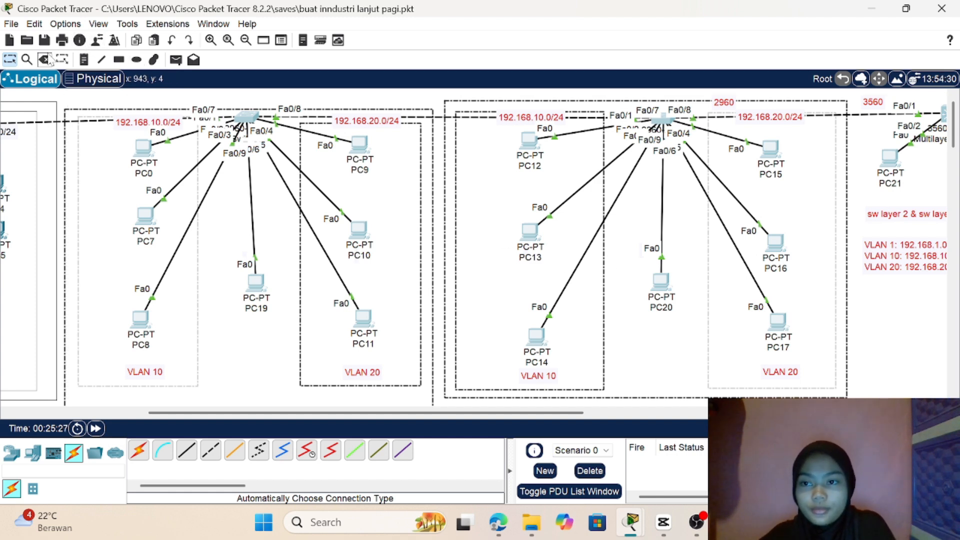
{"action": "left_click", "coordinate": [493, 280]}
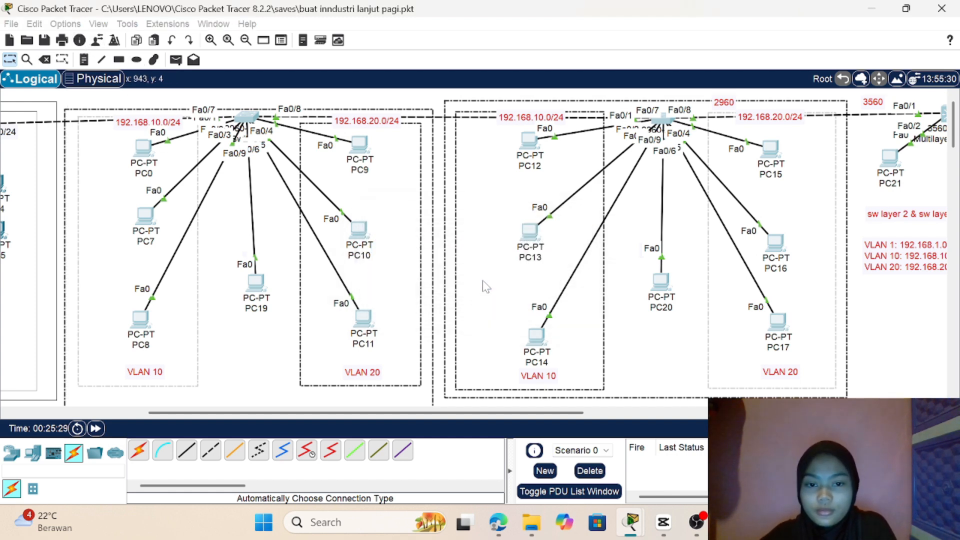
{"action": "key", "text": "ctrl+z"}
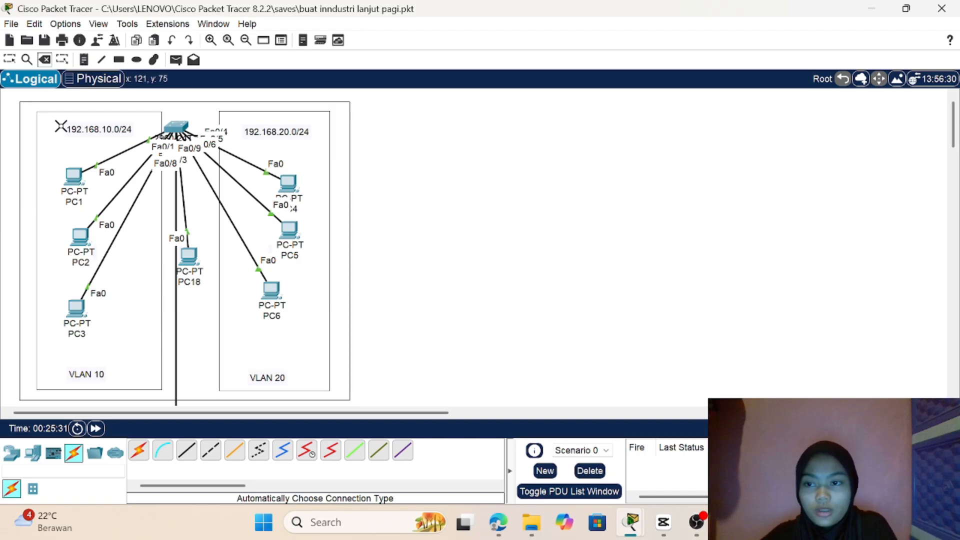
Step: Delete the outer frame and the remaining VLAN 10 and VLAN 20 group with its switch, PCs, frames and labels
{"action": "left_click", "coordinate": [88, 143]}
{"action": "left_click", "coordinate": [492, 281]}
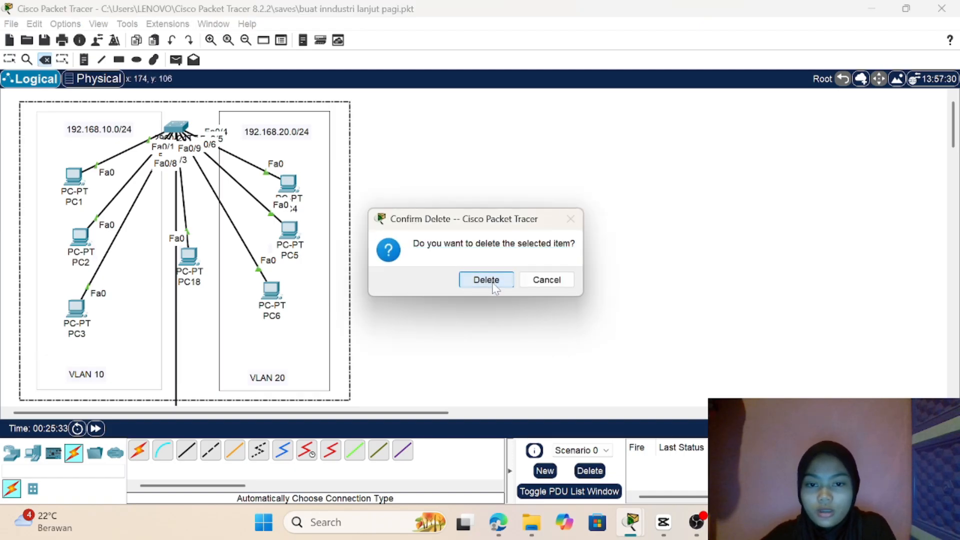
{"action": "left_click", "coordinate": [9, 59]}
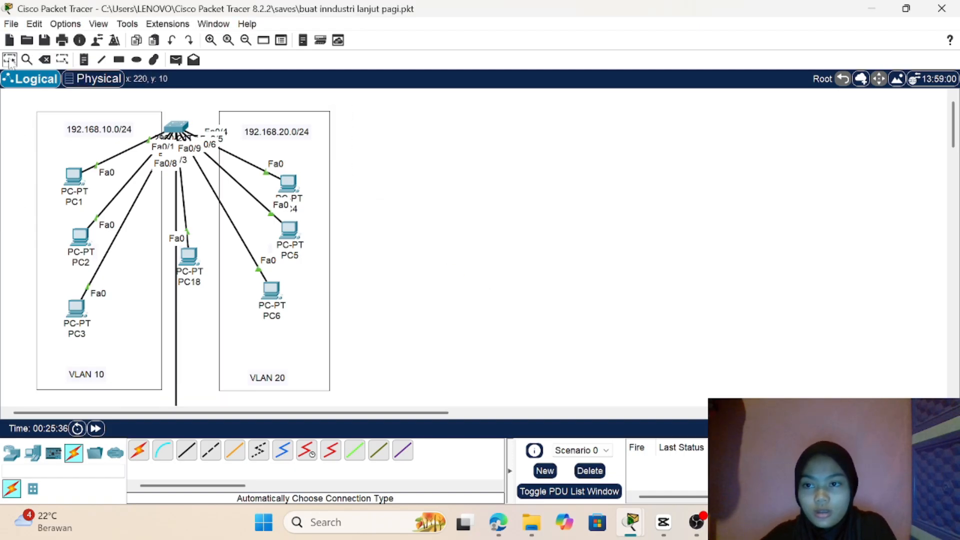
{"action": "left_click_drag", "start_coordinate": [27, 95], "coordinate": [380, 400]}
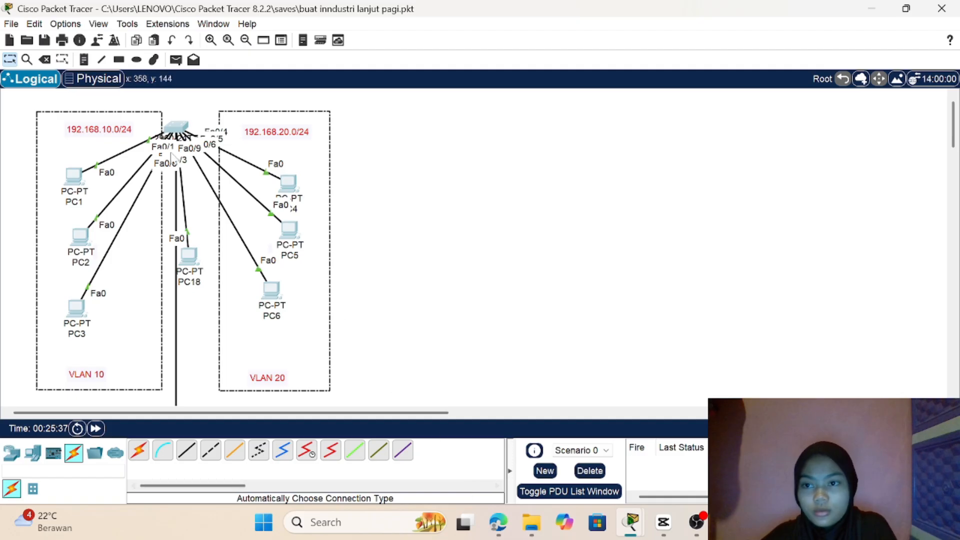
{"action": "left_click", "coordinate": [45, 59]}
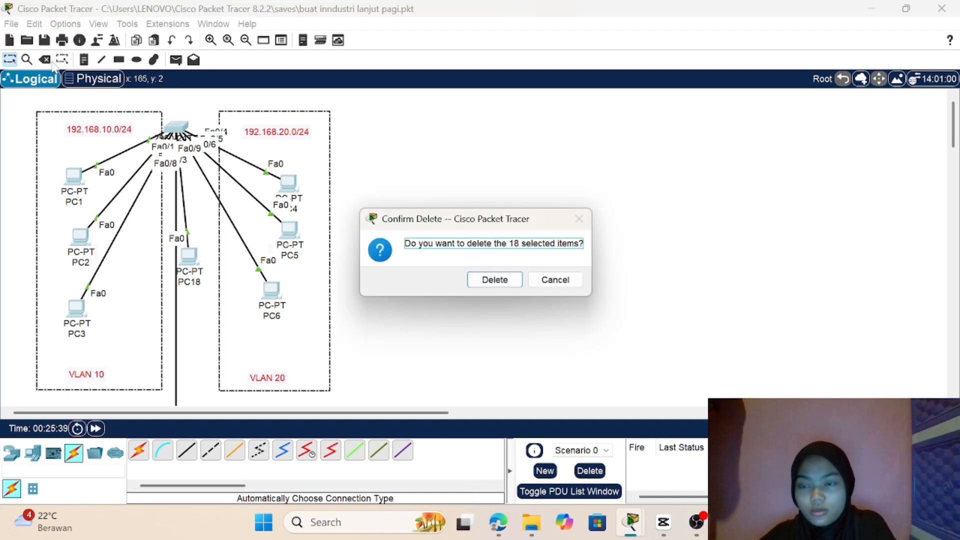
{"action": "left_click", "coordinate": [494, 280]}
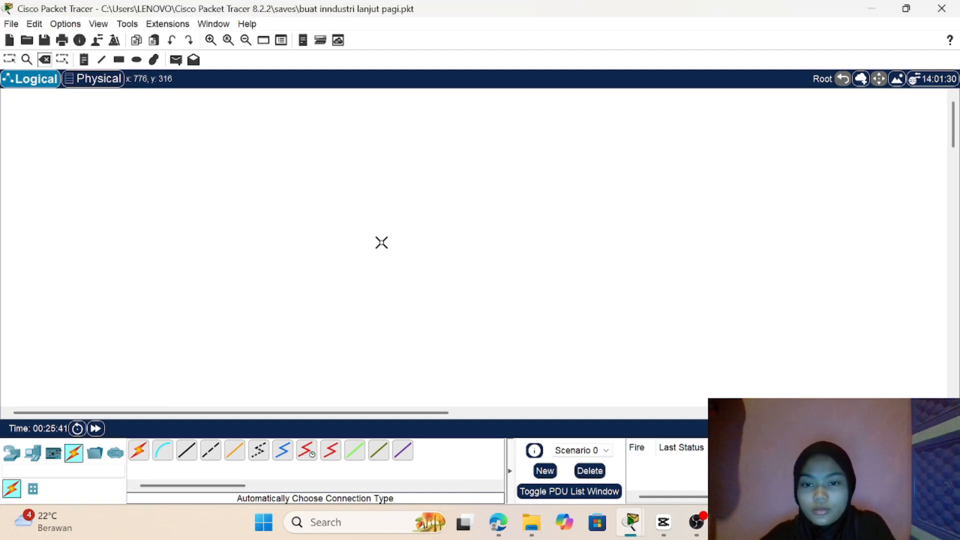
{"action": "left_click", "coordinate": [11, 61]}
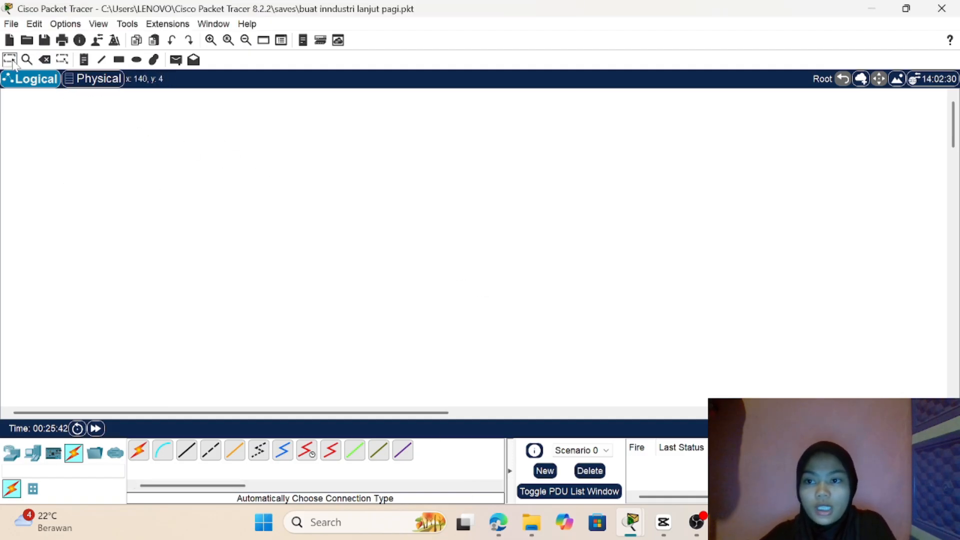
Step: Place three 2960 switches in a horizontal row across the empty workspace
{"action": "left_click", "coordinate": [14, 452]}
{"action": "left_click", "coordinate": [32, 488]}
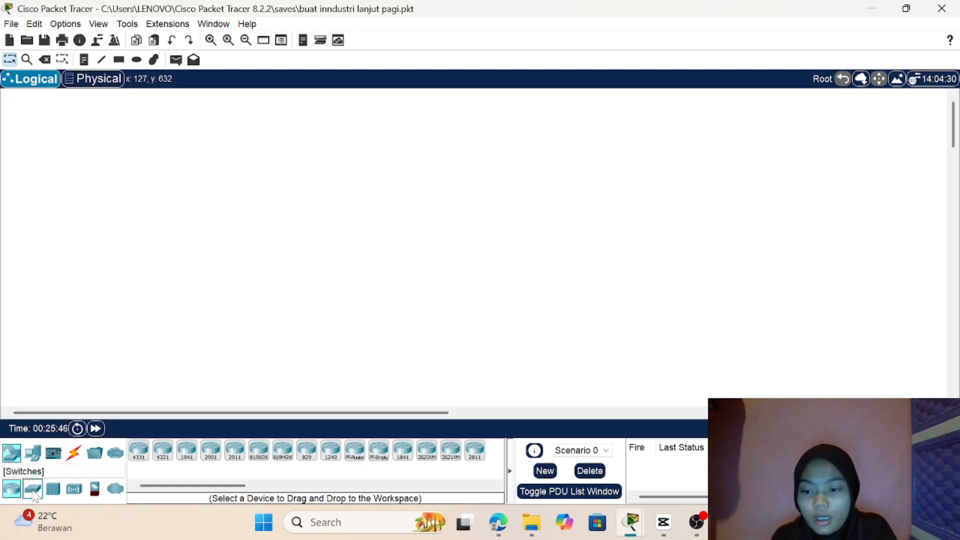
{"action": "left_click", "coordinate": [139, 452]}
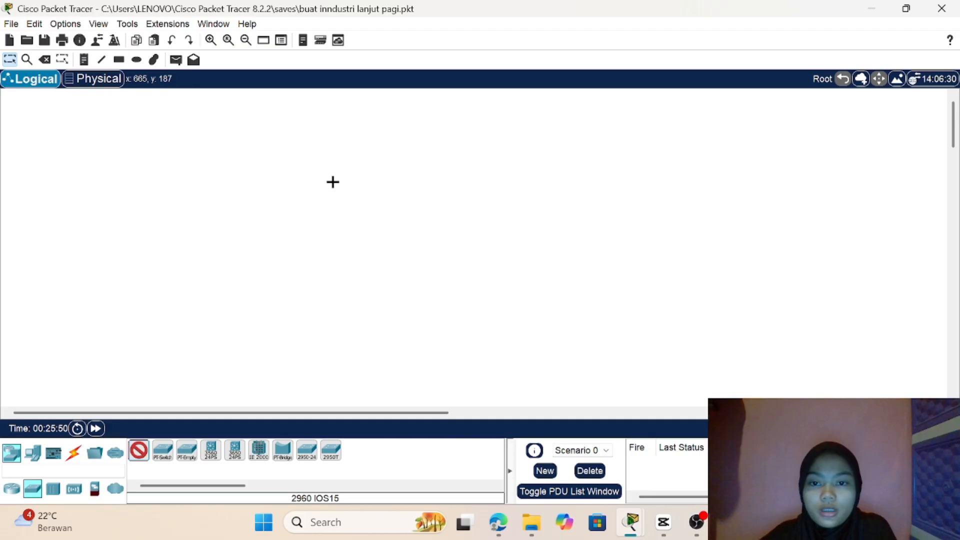
{"action": "left_click", "coordinate": [345, 157]}
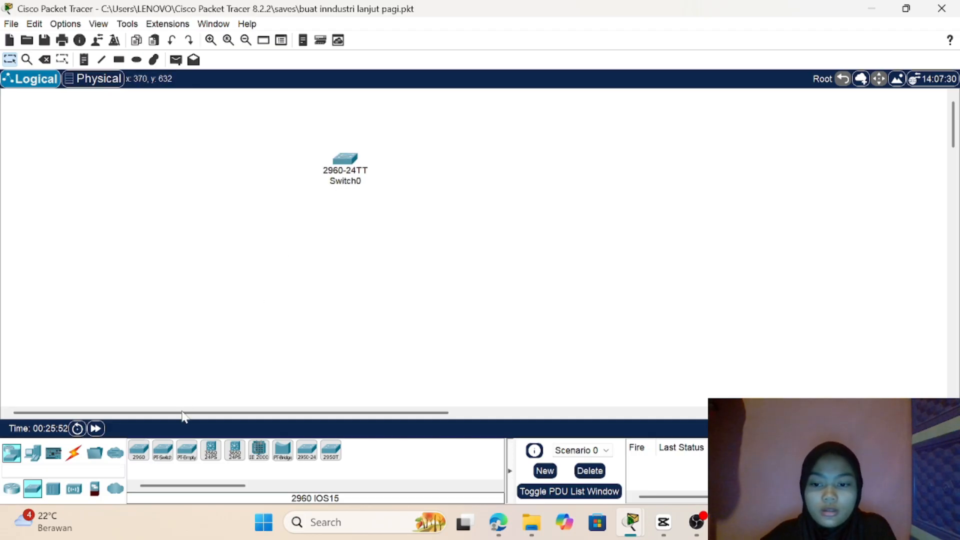
{"action": "left_click", "coordinate": [139, 451]}
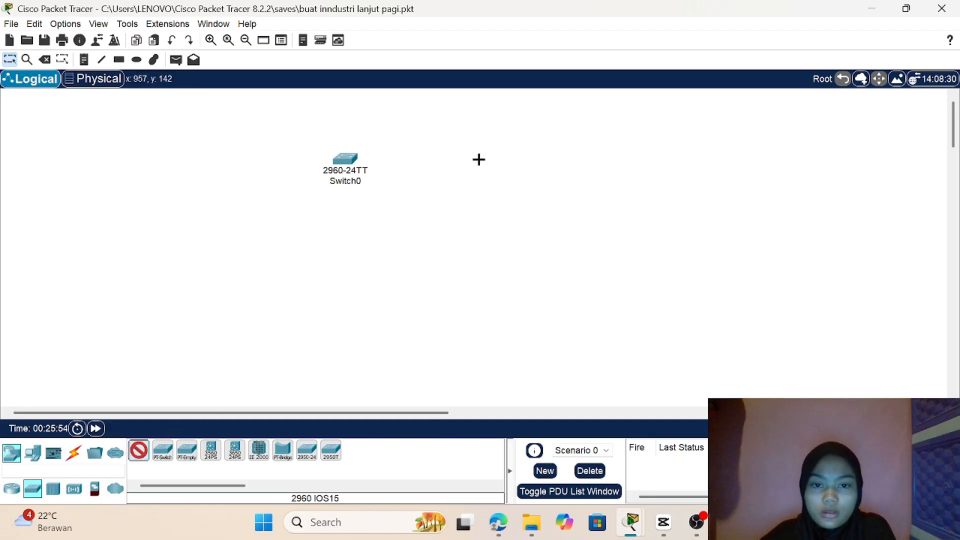
{"action": "left_click", "coordinate": [478, 160]}
{"action": "left_click", "coordinate": [139, 451]}
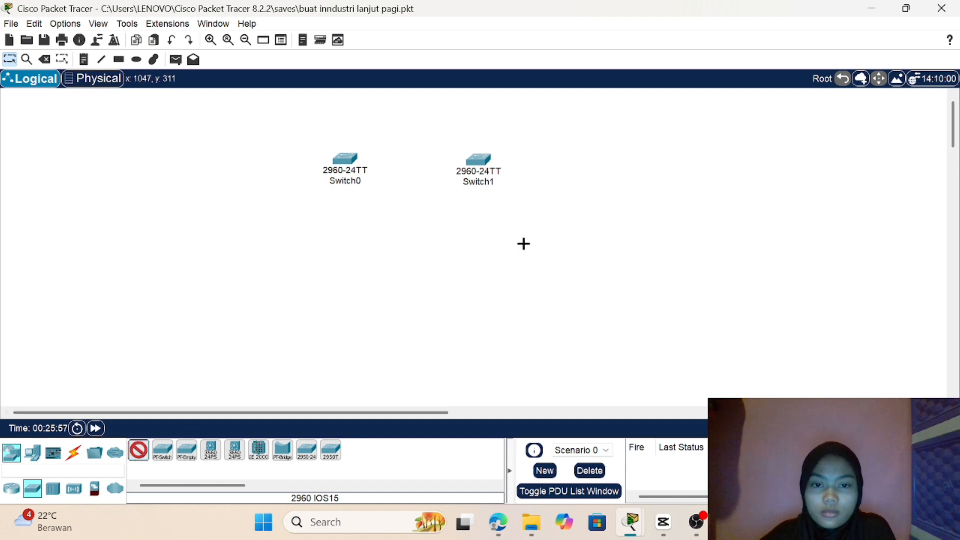
{"action": "left_click", "coordinate": [619, 160]}
{"action": "scroll", "coordinate": [585, 214], "scroll_direction": "right", "scroll_amount": 3}
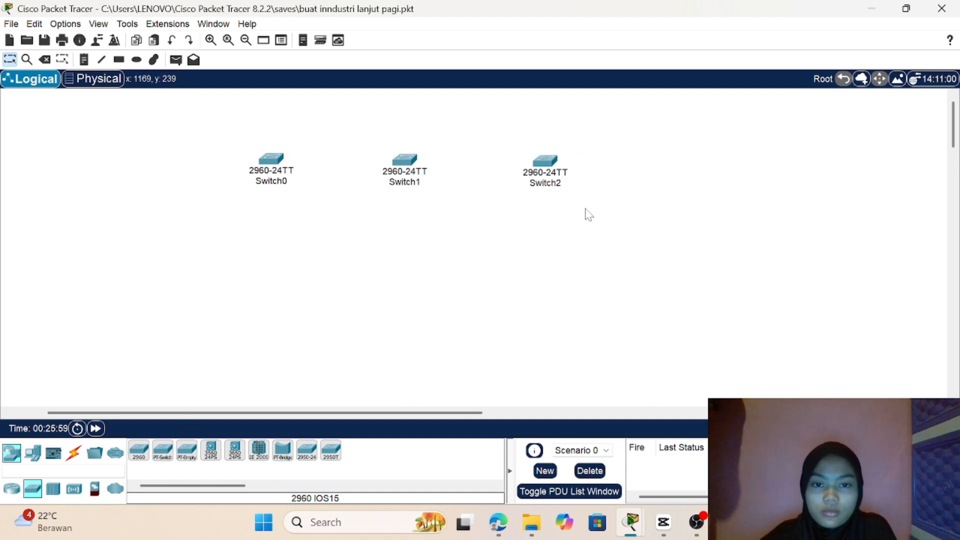
{"action": "scroll", "coordinate": [585, 214], "scroll_direction": "left", "scroll_amount": 1}
{"action": "scroll", "coordinate": [575, 216], "scroll_direction": "right", "scroll_amount": 1}
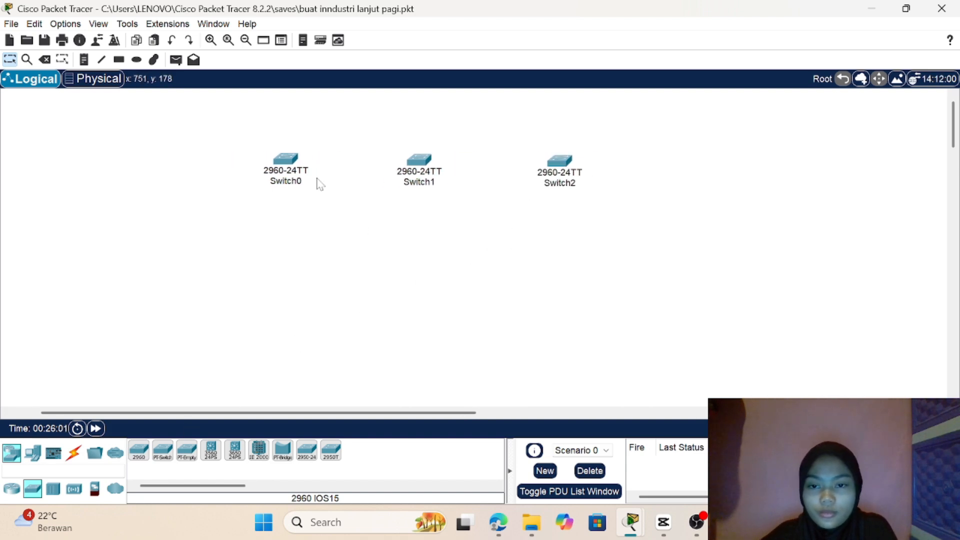
Step: Spread the three 2960 switches farther apart by moving Switch0 and Switch2 outward and nudging Switch1
{"action": "left_click_drag", "start_coordinate": [283, 161], "coordinate": [267, 164]}
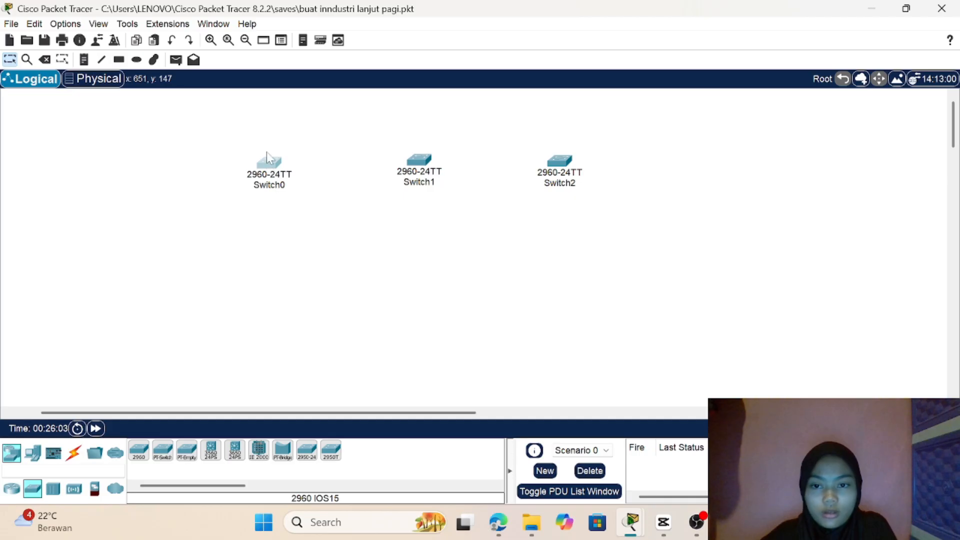
{"action": "left_click", "coordinate": [267, 153]}
{"action": "left_click_drag", "start_coordinate": [276, 214], "coordinate": [265, 166]}
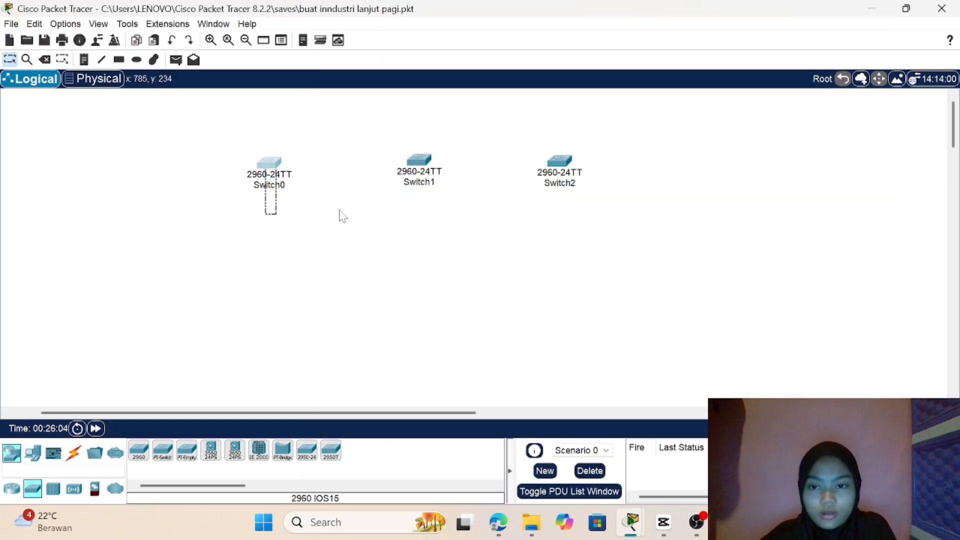
{"action": "left_click_drag", "start_coordinate": [344, 214], "coordinate": [458, 377]}
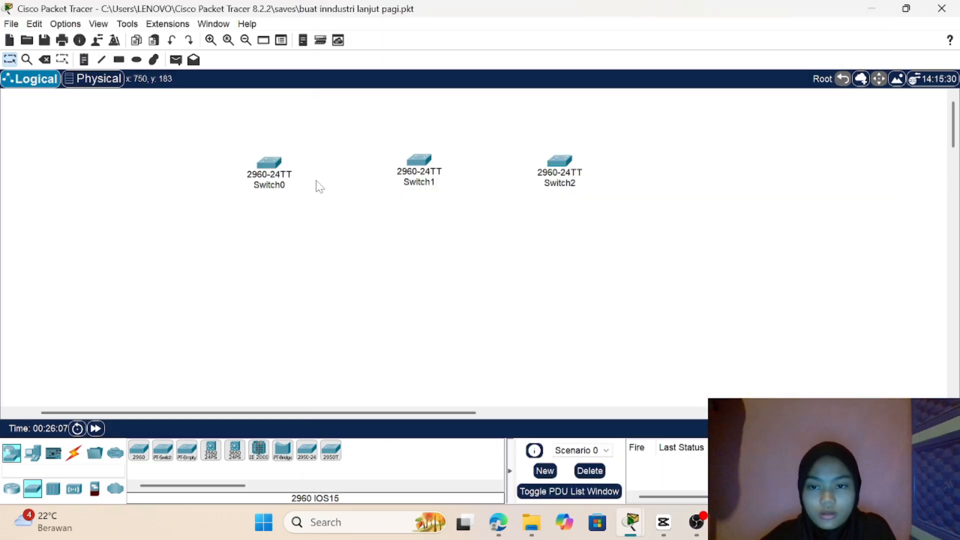
{"action": "left_click", "coordinate": [273, 160]}
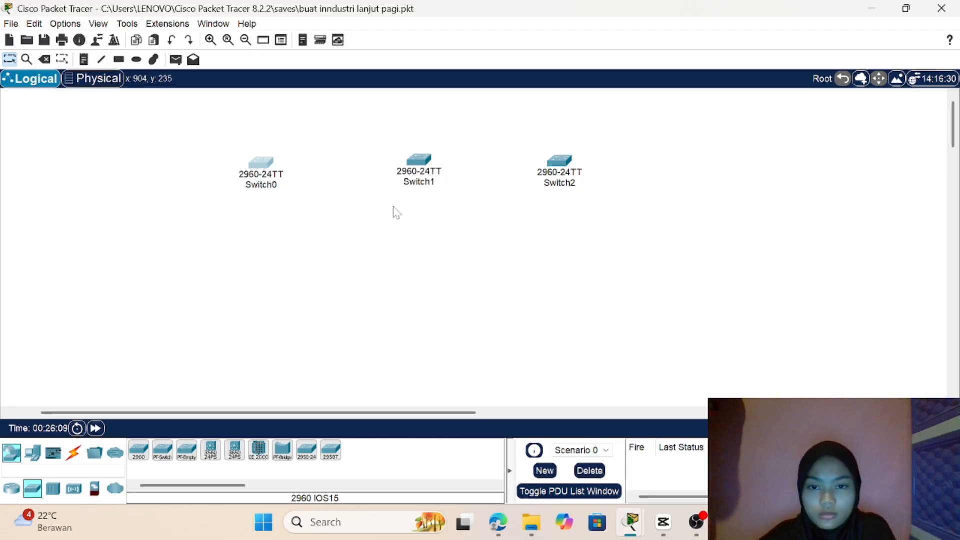
{"action": "left_click_drag", "start_coordinate": [563, 162], "coordinate": [587, 167]}
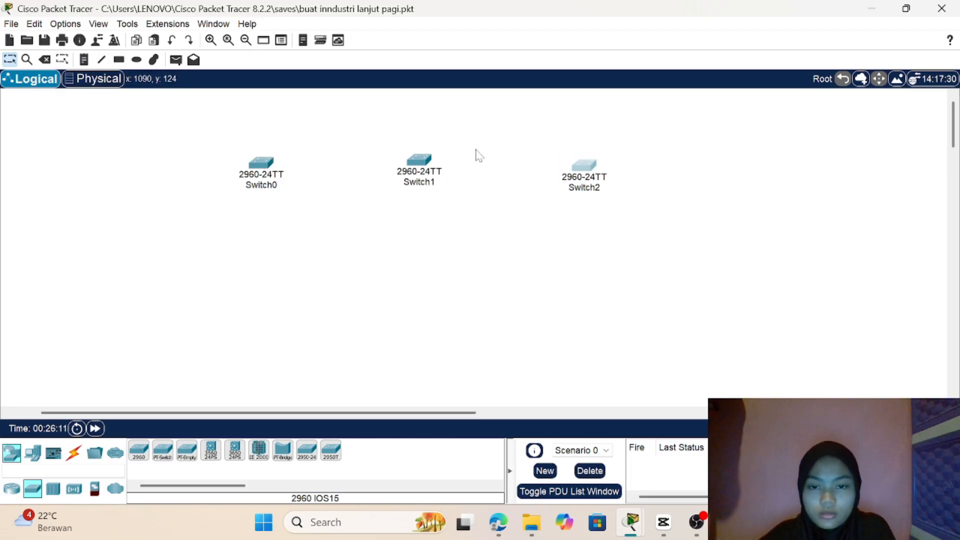
{"action": "left_click_drag", "start_coordinate": [419, 160], "coordinate": [422, 161]}
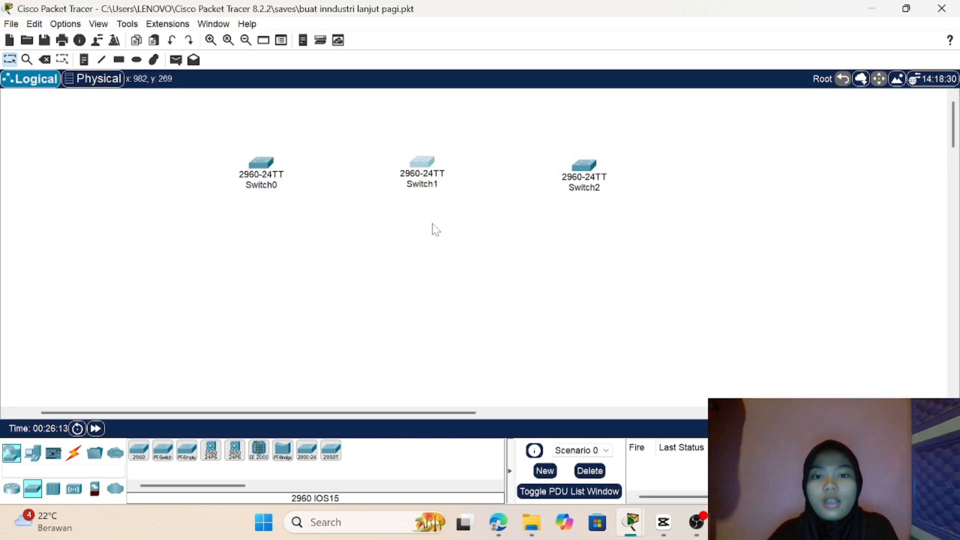
Step: Place a 2811 router above Switch1 and shift Switch1 slightly down to make room
{"action": "left_click", "coordinate": [3, 491]}
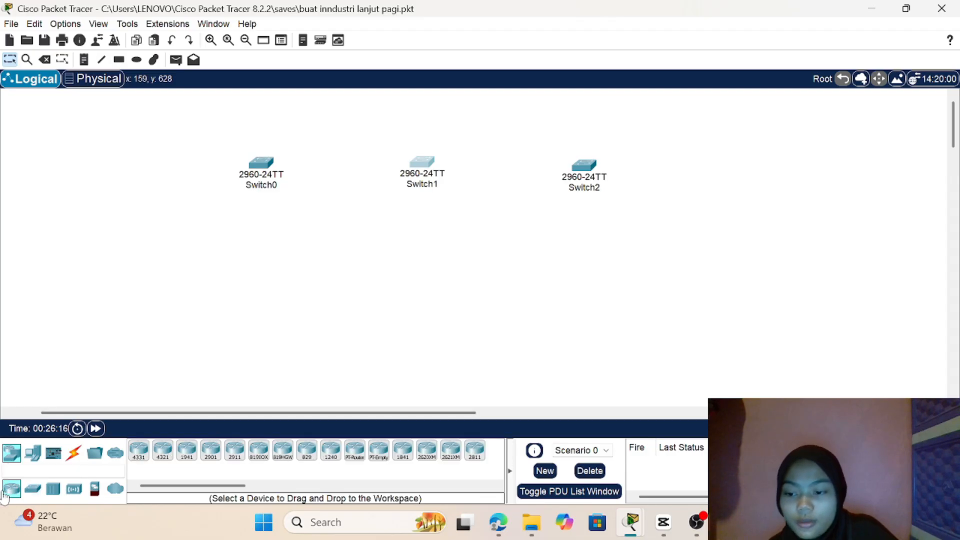
{"action": "left_click", "coordinate": [475, 452]}
{"action": "left_click", "coordinate": [421, 104]}
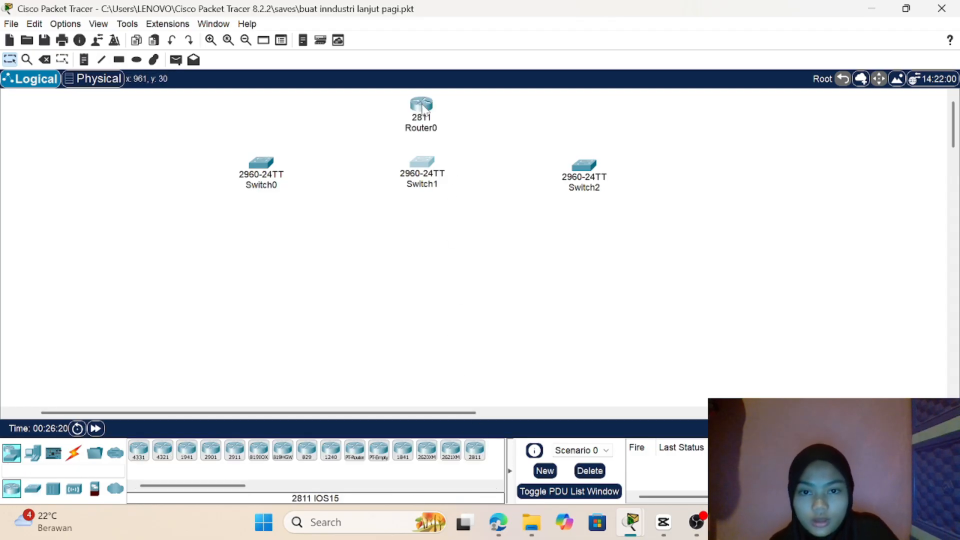
{"action": "mouse_move", "coordinate": [425, 161]}
{"action": "left_mouse_down"}
{"action": "mouse_move", "coordinate": [425, 177]}
{"action": "mouse_move", "coordinate": [426, 169]}
{"action": "left_mouse_up"}
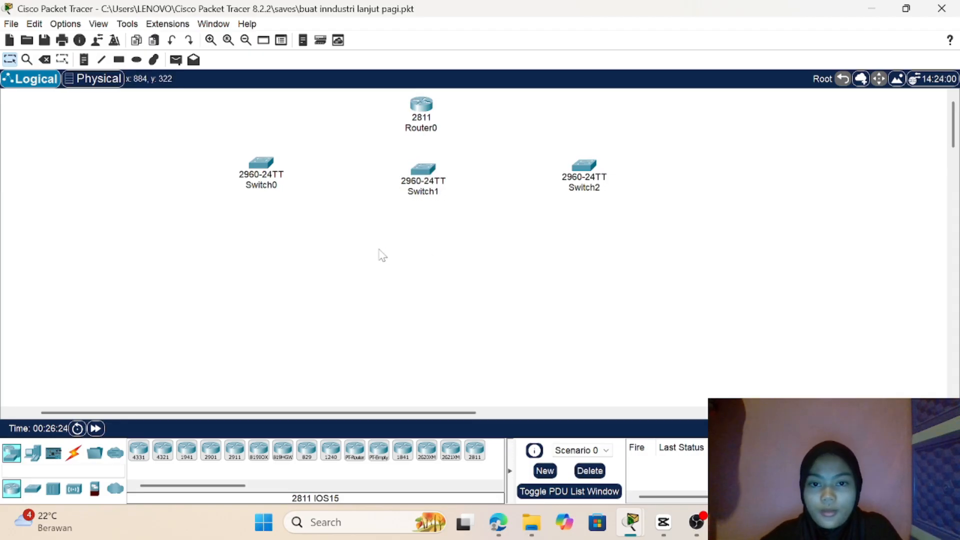
Step: Place six PCs as three stacked pairs in a column to the left of Switch0
{"action": "left_click", "coordinate": [73, 452]}
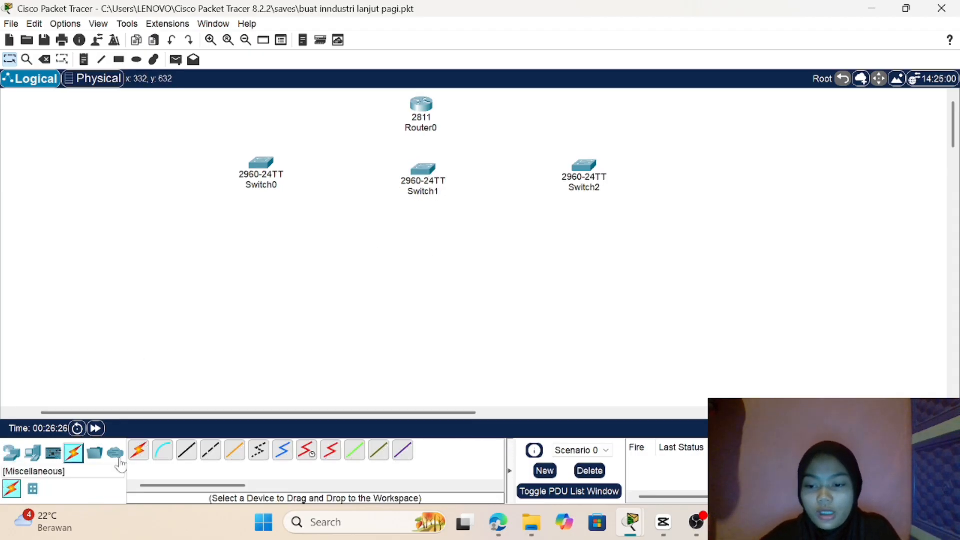
{"action": "left_click", "coordinate": [139, 451]}
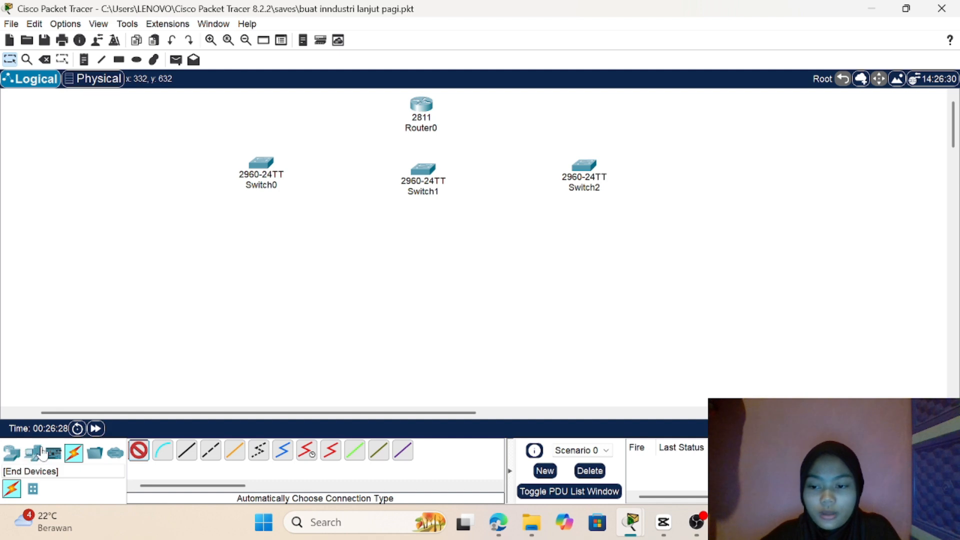
{"action": "left_click", "coordinate": [32, 453]}
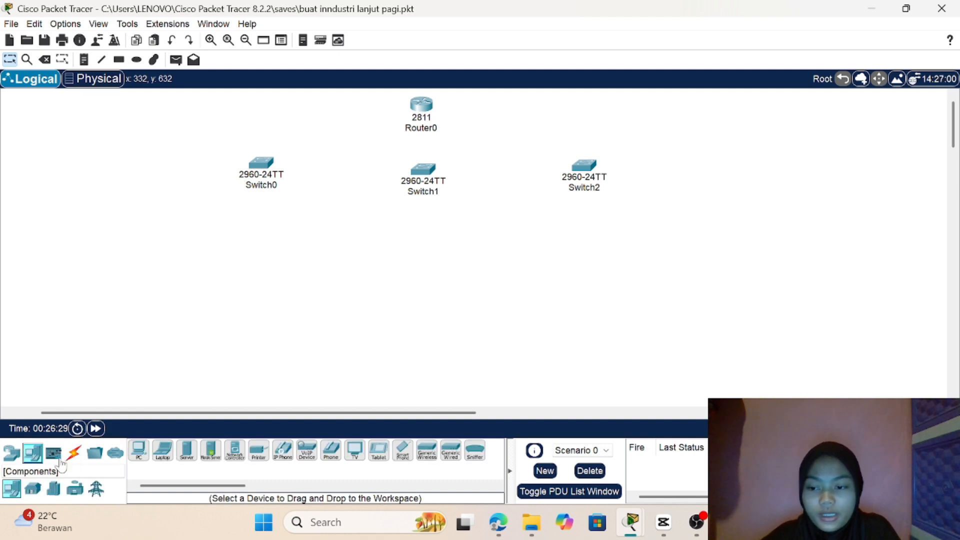
{"action": "left_click", "coordinate": [140, 451]}
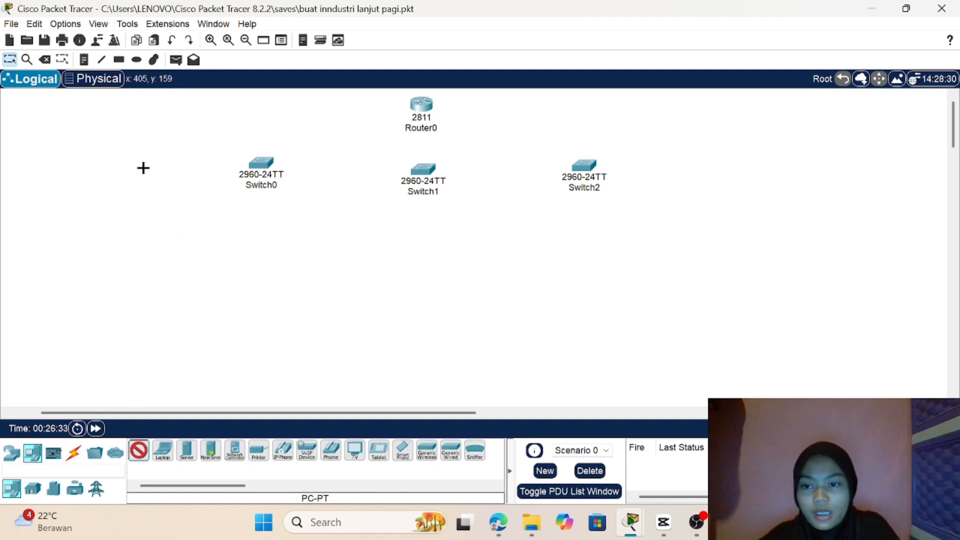
{"action": "left_click", "coordinate": [145, 454]}
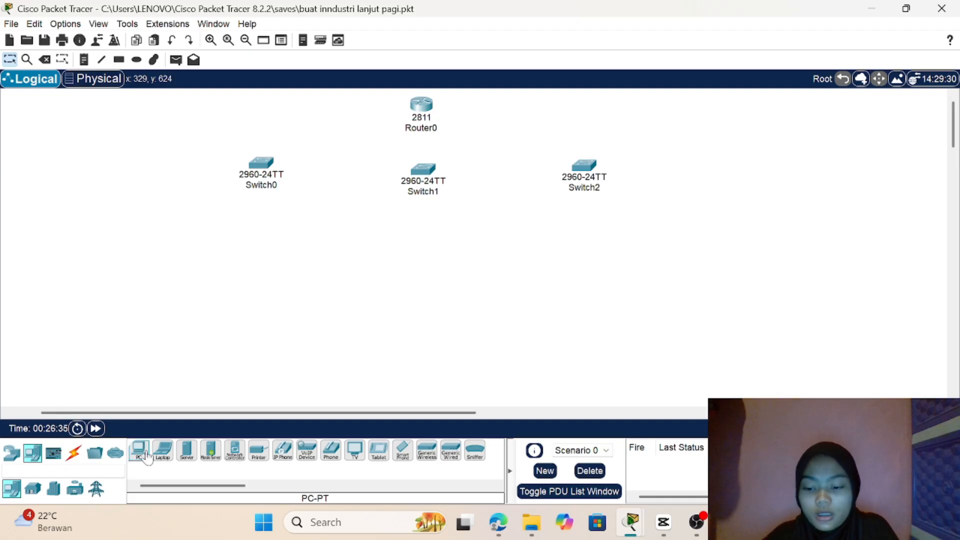
{"action": "left_click", "coordinate": [146, 456]}
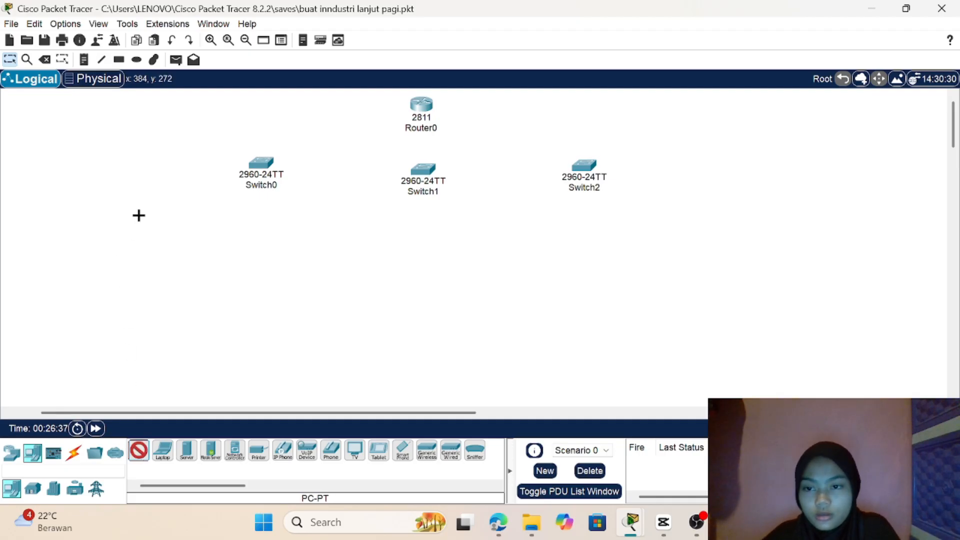
{"action": "left_click", "coordinate": [150, 172]}
{"action": "left_click", "coordinate": [175, 172]}
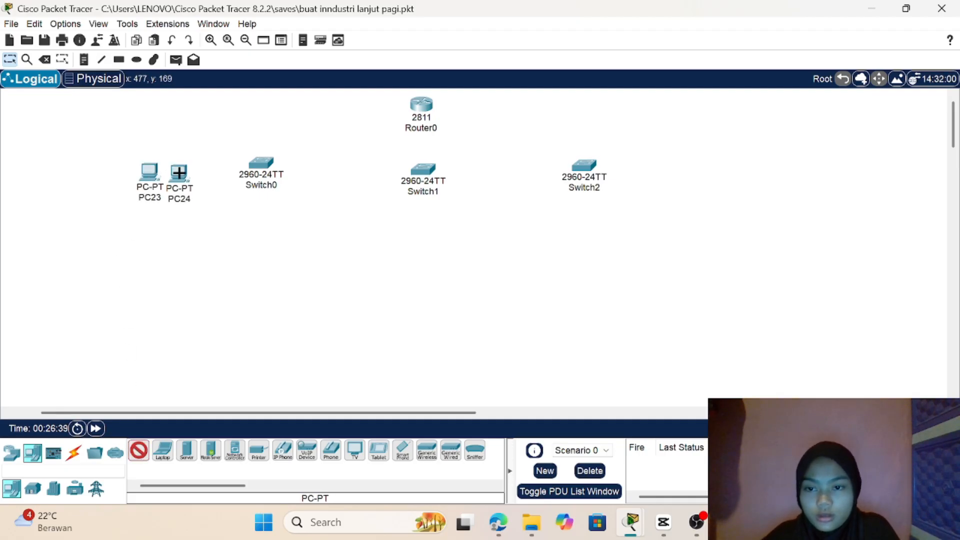
{"action": "left_click", "coordinate": [142, 247]}
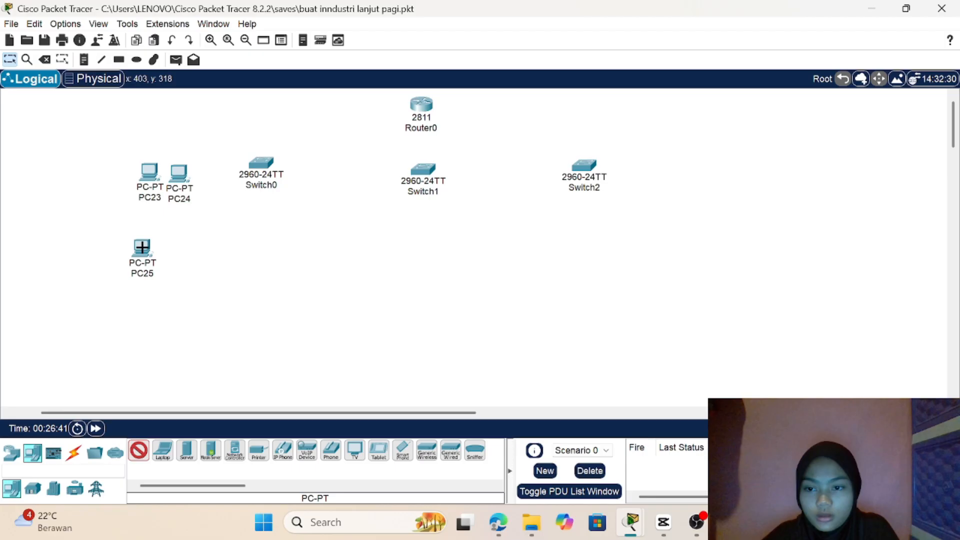
{"action": "left_click", "coordinate": [169, 251]}
{"action": "left_click", "coordinate": [136, 324]}
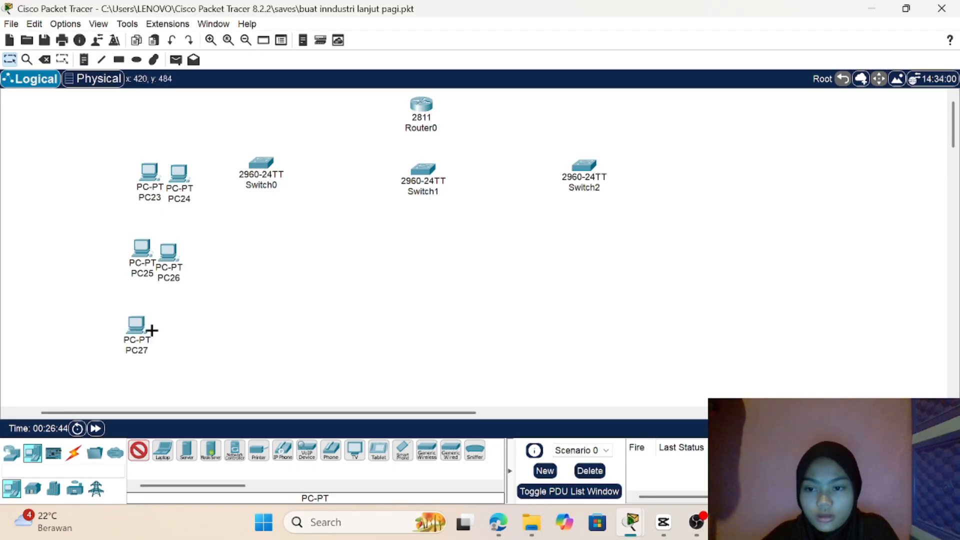
{"action": "left_click", "coordinate": [155, 330]}
Step: Place four PCs as two stacked pairs below Switch0
{"action": "left_click", "coordinate": [237, 250]}
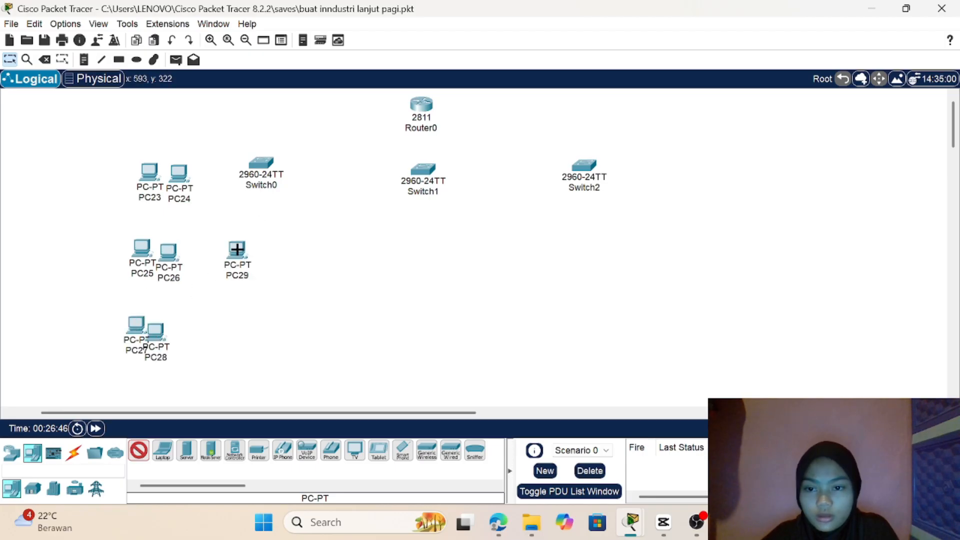
{"action": "left_click", "coordinate": [256, 252]}
{"action": "left_click", "coordinate": [216, 340]}
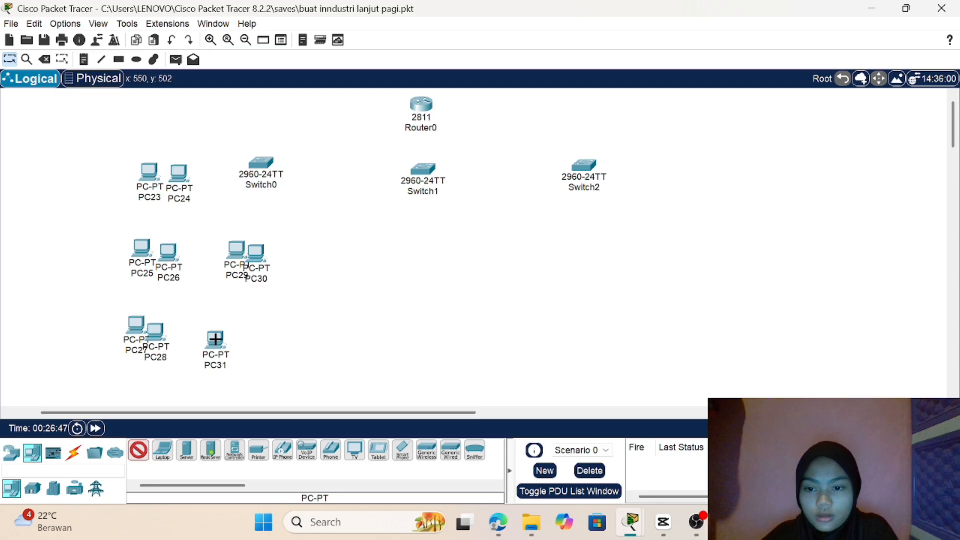
{"action": "left_click", "coordinate": [242, 339]}
Step: Place four PCs as two stacked pairs below Switch1
{"action": "left_click", "coordinate": [404, 229]}
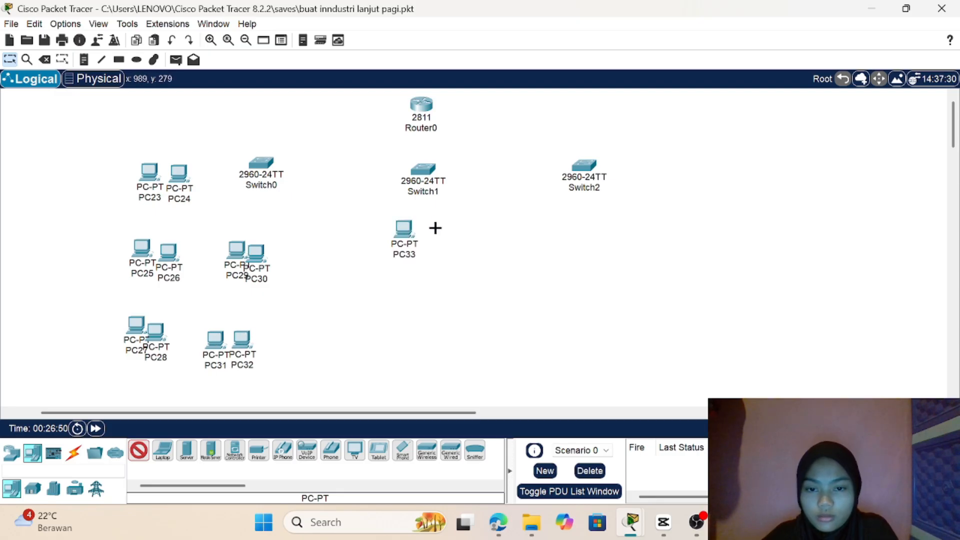
{"action": "left_click", "coordinate": [435, 228]}
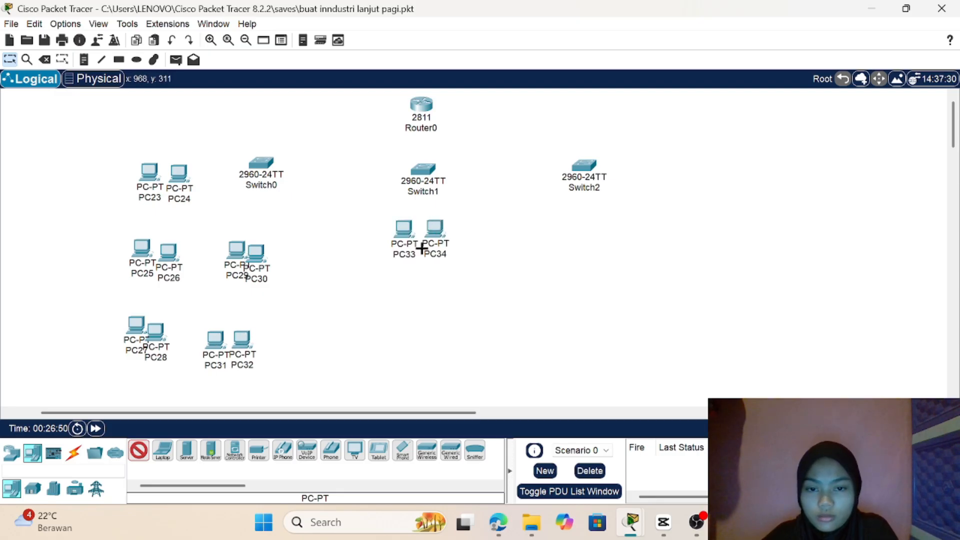
{"action": "left_click", "coordinate": [400, 301]}
{"action": "left_click", "coordinate": [438, 298]}
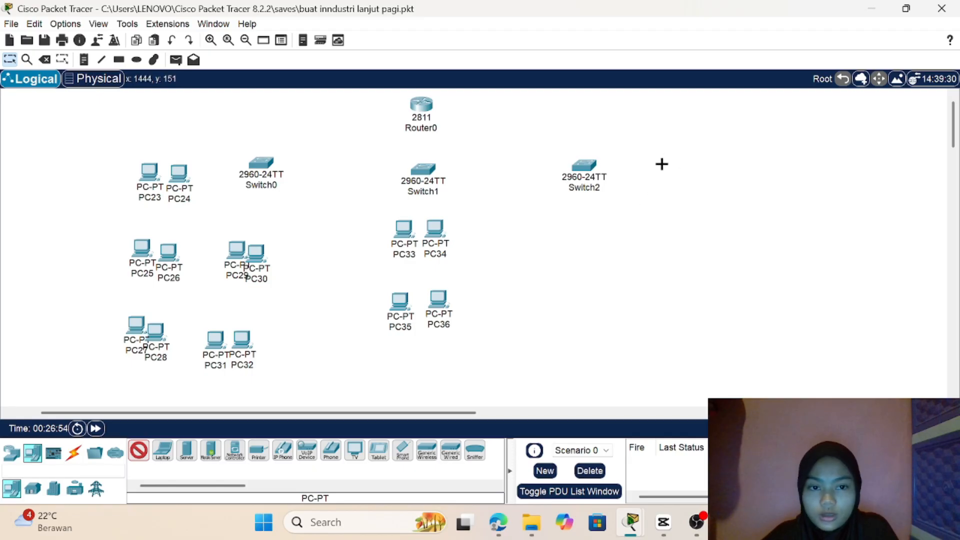
Step: Place six PCs as three stacked pairs in a column to the right of Switch2
{"action": "left_click", "coordinate": [638, 165]}
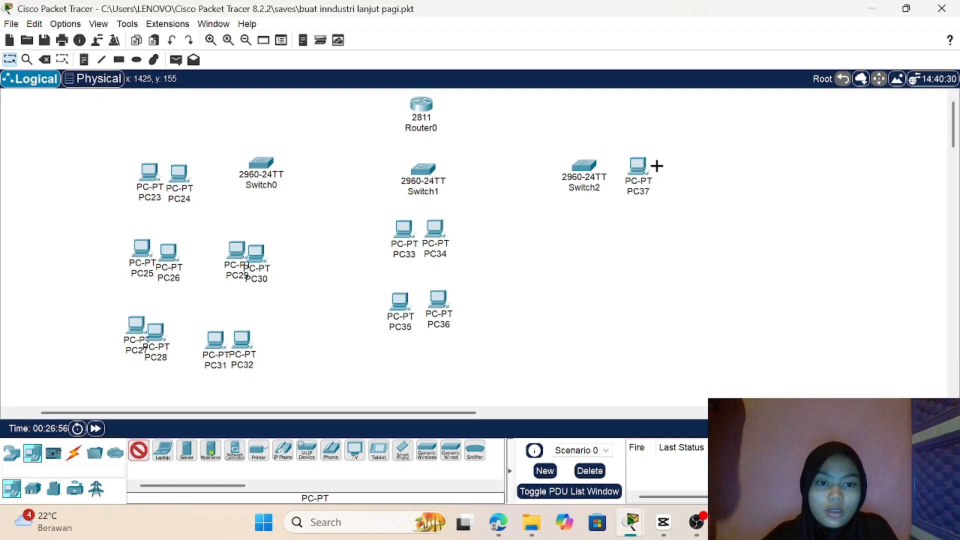
{"action": "left_click", "coordinate": [666, 166]}
{"action": "left_click", "coordinate": [640, 244]}
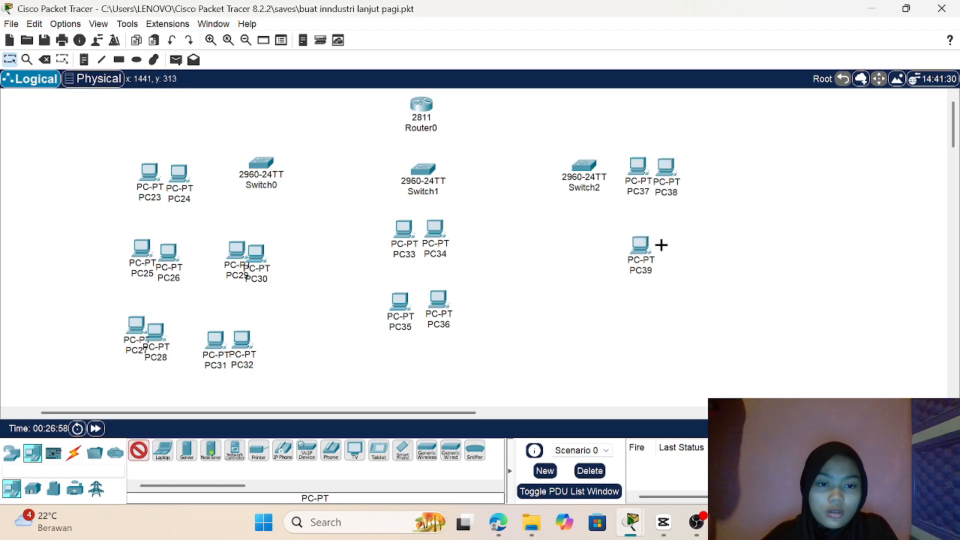
{"action": "left_click", "coordinate": [661, 244]}
{"action": "left_click", "coordinate": [632, 320]}
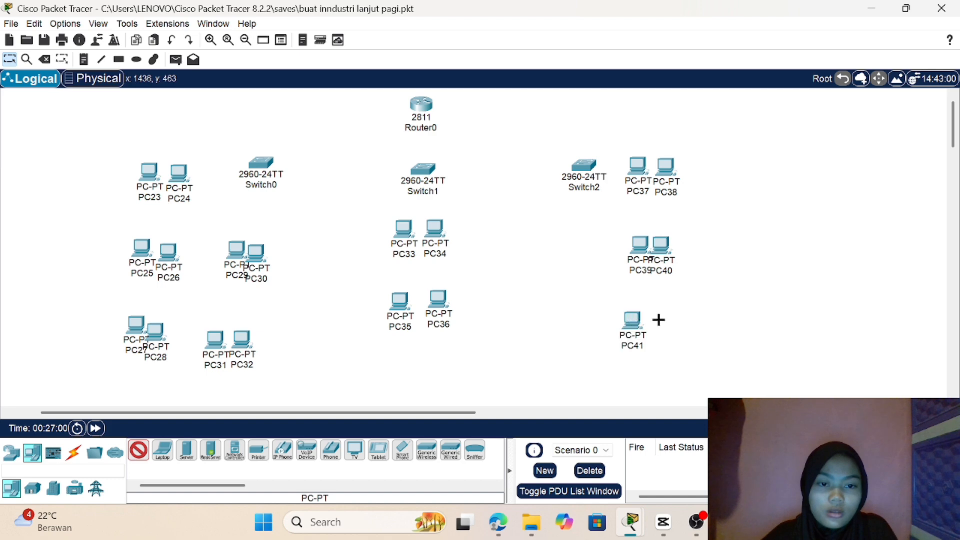
{"action": "left_click", "coordinate": [658, 319]}
Step: Place four PCs as two stacked pairs below Switch2
{"action": "left_click", "coordinate": [557, 239]}
{"action": "left_click", "coordinate": [585, 244]}
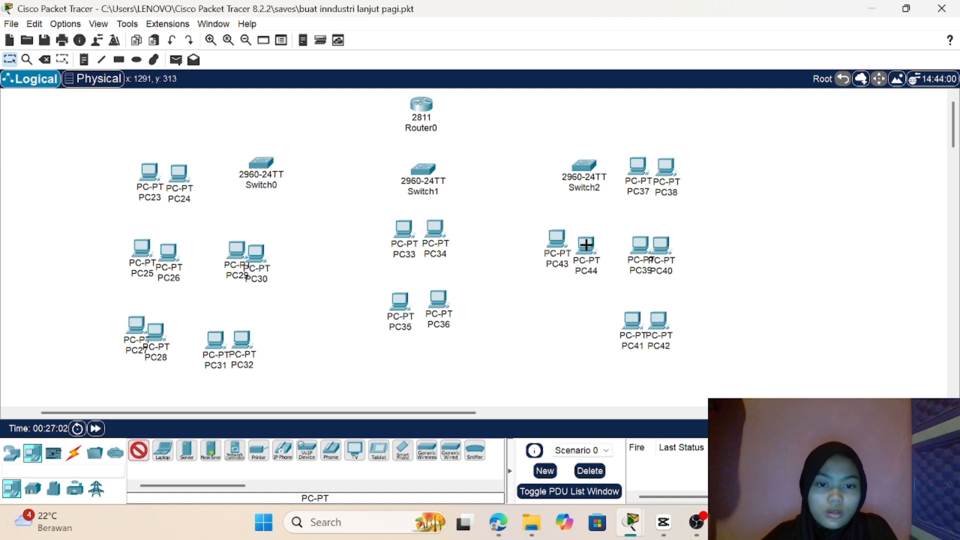
{"action": "left_click", "coordinate": [543, 320]}
{"action": "left_click", "coordinate": [564, 327]}
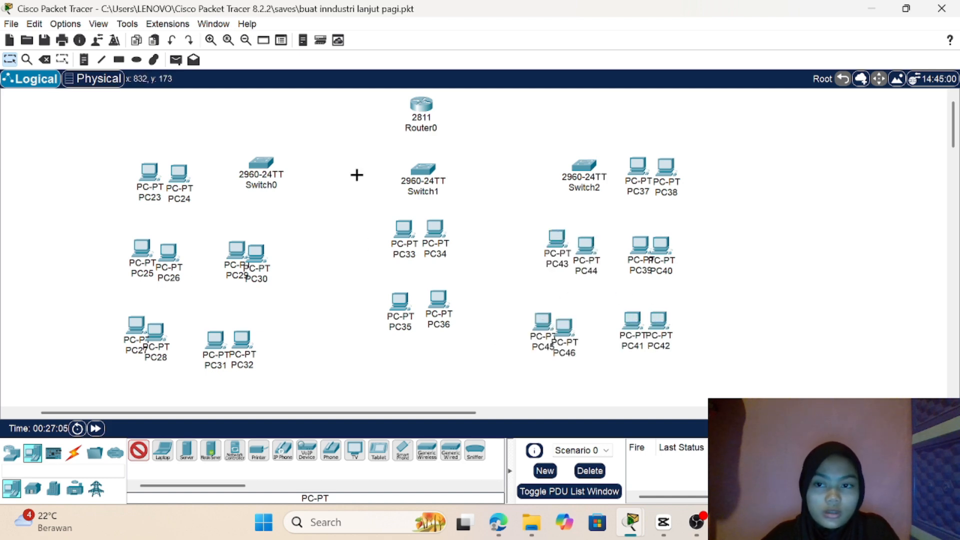
Step: Stop placing PCs and shift the column of PC37 to PC42 farther right, widening its gap from Switch2
{"action": "left_click", "coordinate": [10, 60]}
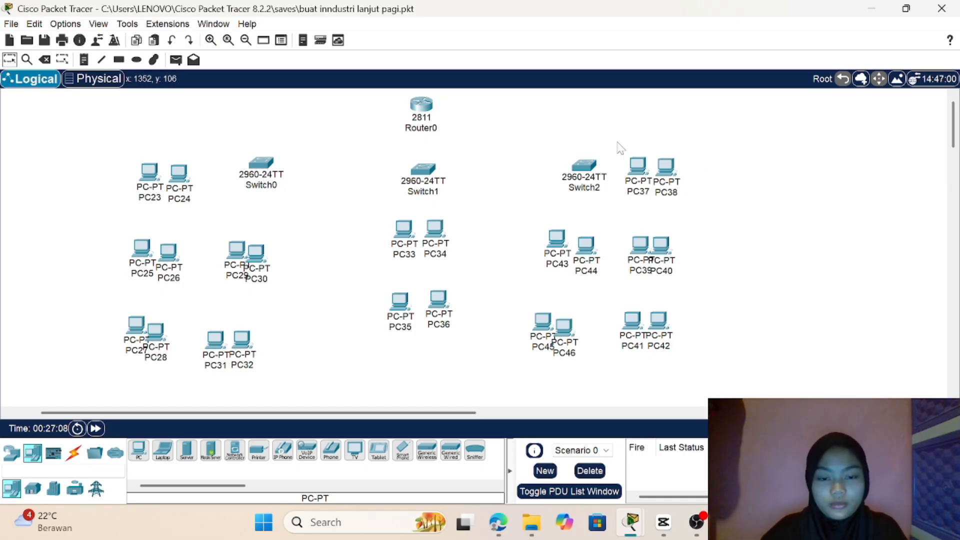
{"action": "left_click_drag", "start_coordinate": [620, 151], "coordinate": [758, 407]}
{"action": "left_click_drag", "start_coordinate": [662, 257], "coordinate": [713, 258]}
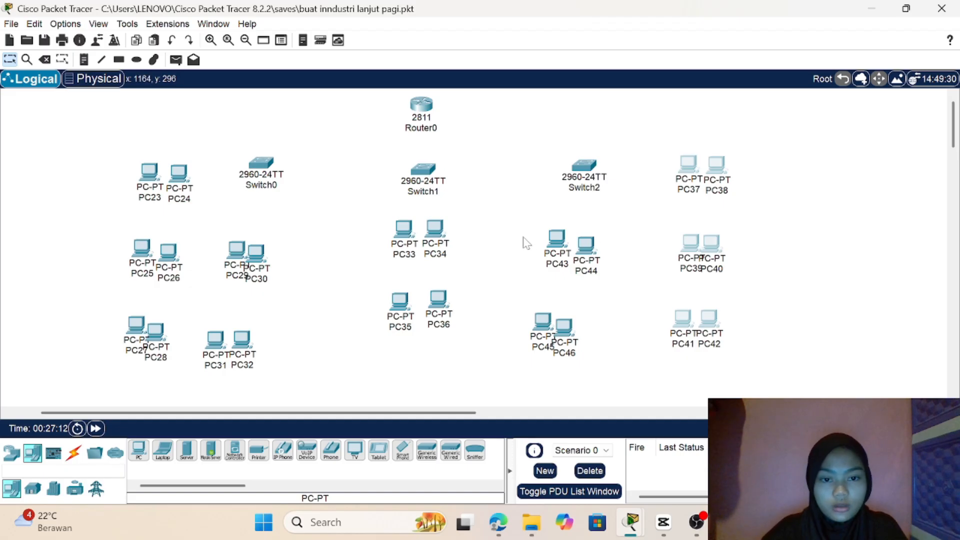
Step: Rearrange PC43 to PC46 into two evenly spaced, level pairs centred below Switch2
{"action": "left_click_drag", "start_coordinate": [516, 228], "coordinate": [637, 368]}
{"action": "left_click_drag", "start_coordinate": [583, 296], "coordinate": [619, 284]}
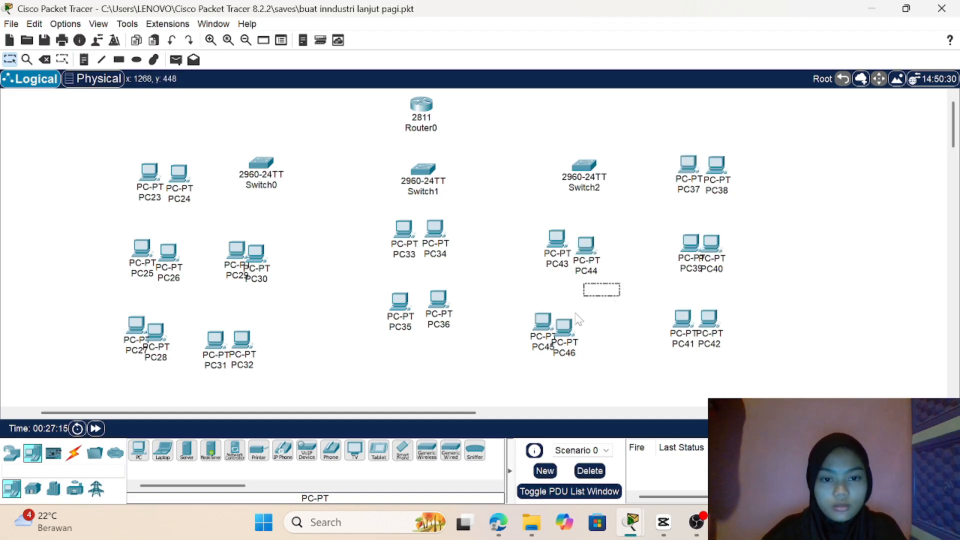
{"action": "left_click_drag", "start_coordinate": [509, 202], "coordinate": [626, 353]}
{"action": "left_click_drag", "start_coordinate": [568, 271], "coordinate": [603, 250]}
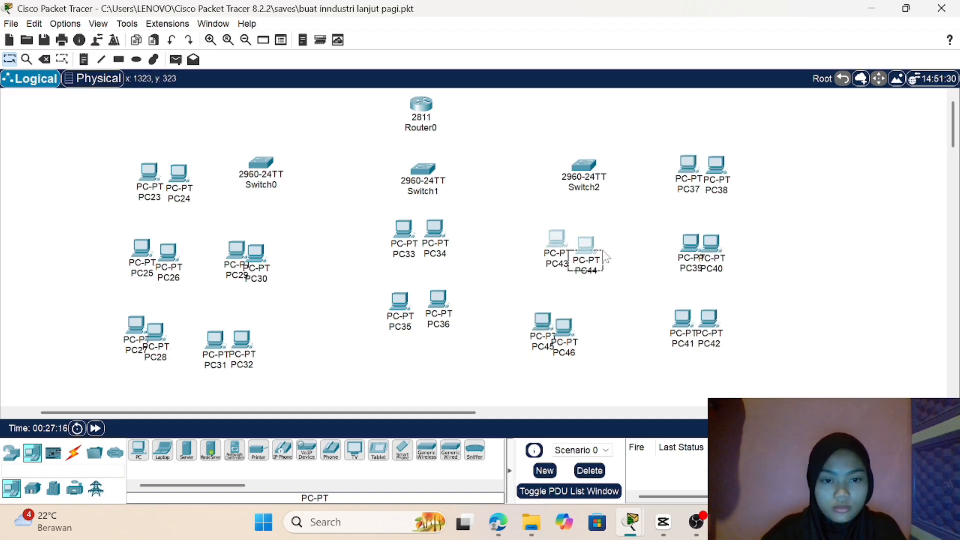
{"action": "left_click_drag", "start_coordinate": [508, 351], "coordinate": [654, 369]}
{"action": "left_click_drag", "start_coordinate": [586, 265], "coordinate": [578, 227]}
{"action": "left_click", "coordinate": [549, 265]}
{"action": "mouse_move", "coordinate": [581, 308]}
{"action": "left_mouse_down"}
{"action": "mouse_move", "coordinate": [586, 301]}
{"action": "mouse_move", "coordinate": [574, 300]}
{"action": "left_mouse_up"}
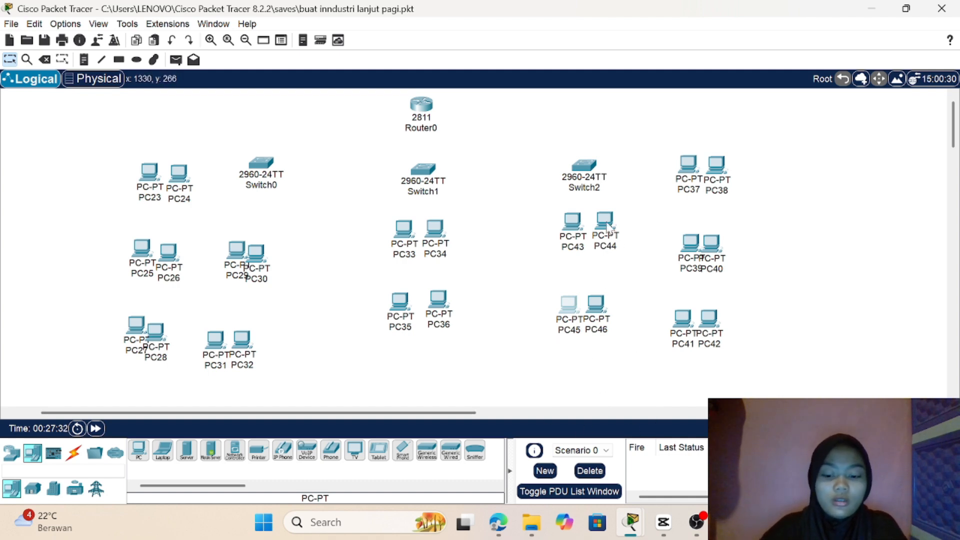
{"action": "left_click_drag", "start_coordinate": [607, 226], "coordinate": [602, 228]}
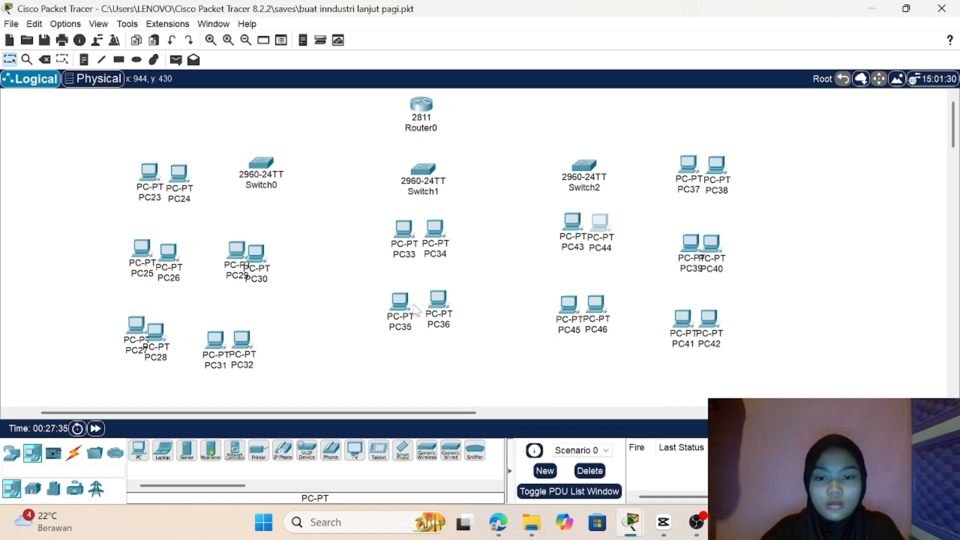
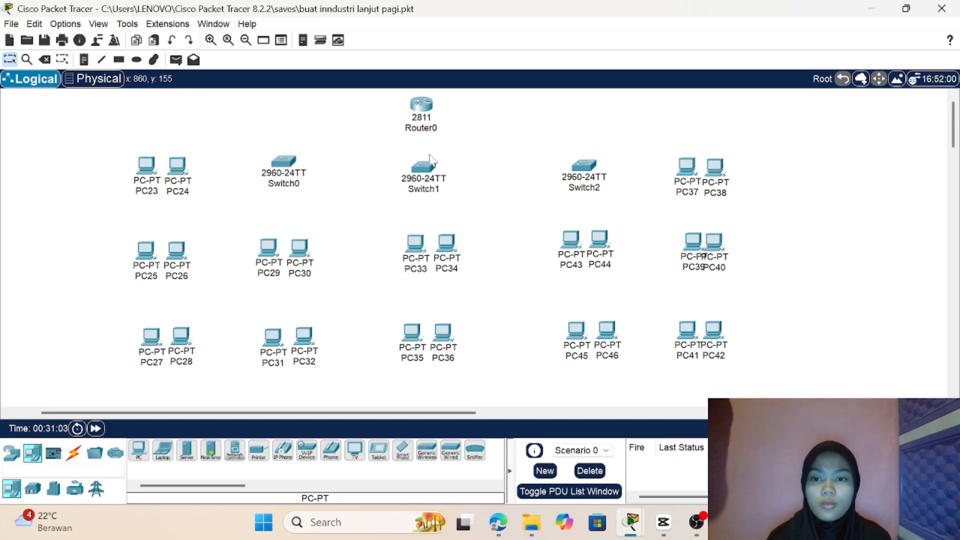
Step: Draw unfilled rectangles around PC23 and PC24, PC37 and PC38, the PC25, PC26, PC29, PC30 group, and the PC43, PC44, PC39, PC40 group
{"action": "left_click", "coordinate": [119, 61]}
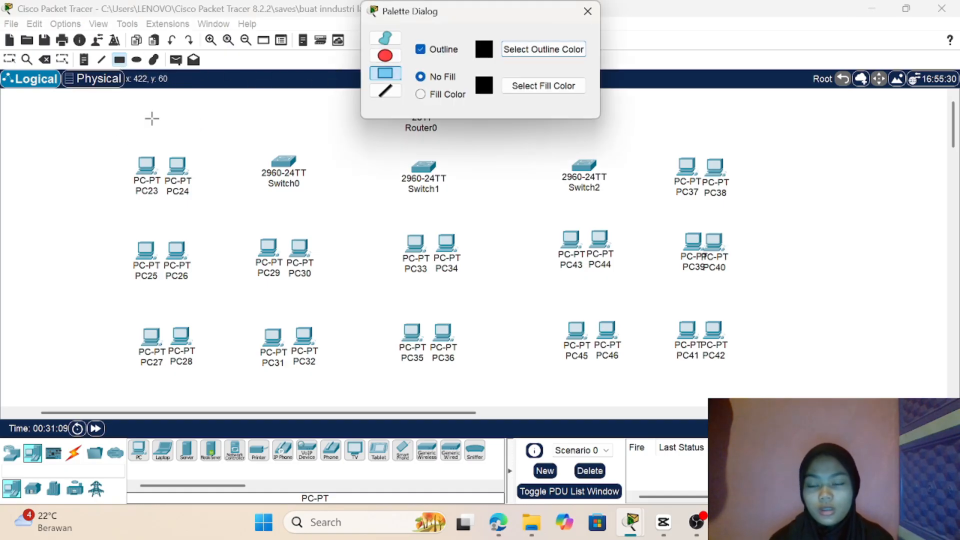
{"action": "mouse_move", "coordinate": [95, 135]}
{"action": "left_mouse_down"}
{"action": "mouse_move", "coordinate": [203, 172]}
{"action": "mouse_move", "coordinate": [228, 214]}
{"action": "left_mouse_up"}
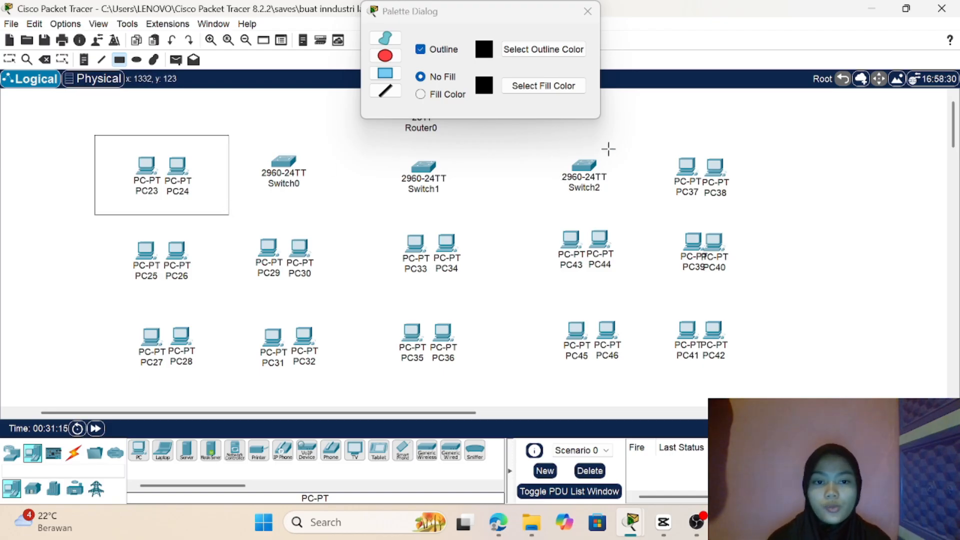
{"action": "left_click_drag", "start_coordinate": [638, 143], "coordinate": [765, 211]}
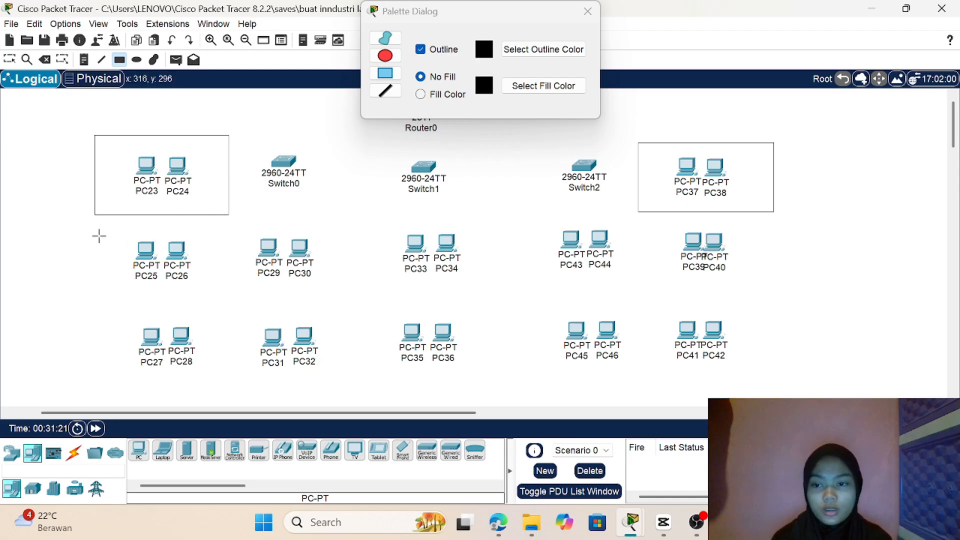
{"action": "left_click_drag", "start_coordinate": [95, 234], "coordinate": [340, 300]}
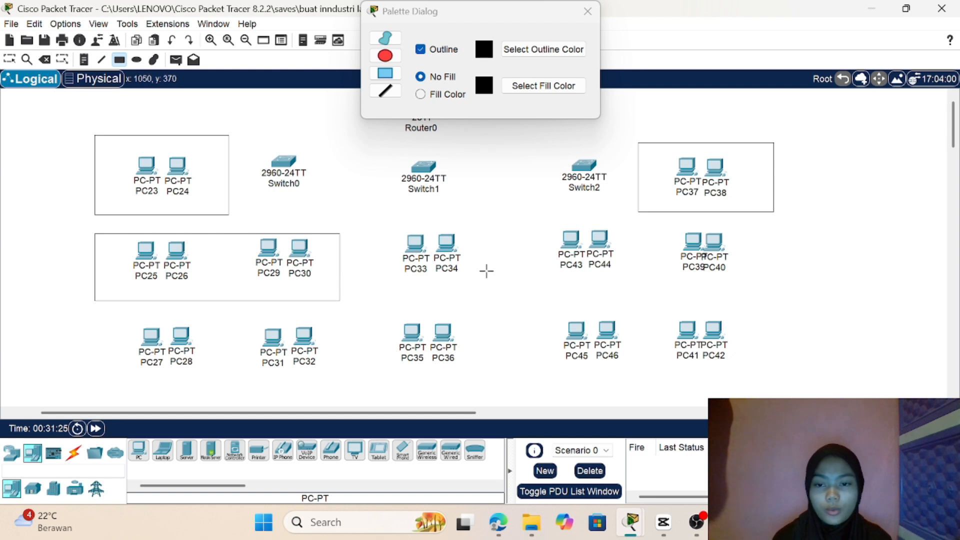
{"action": "left_click_drag", "start_coordinate": [534, 218], "coordinate": [761, 290]}
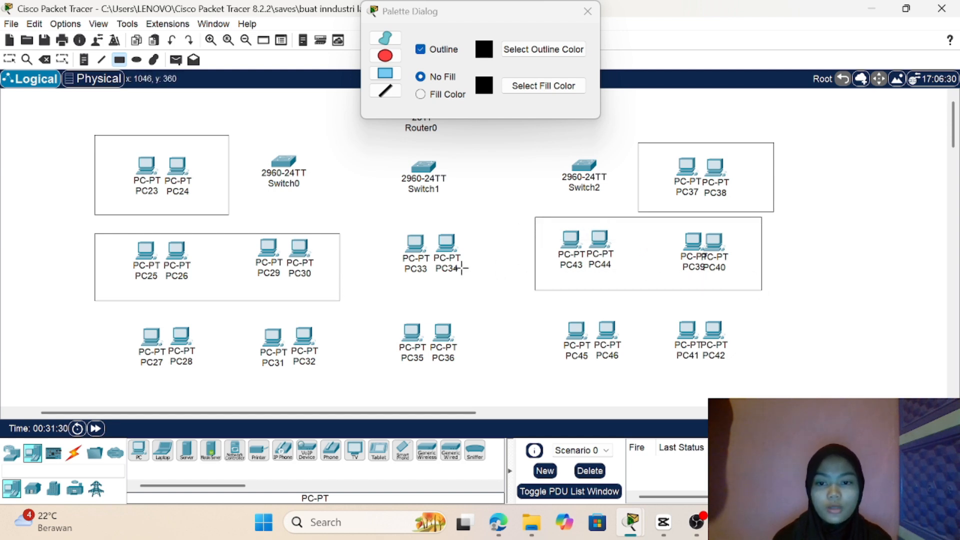
Step: Draw unfilled rectangles around the bottom-row PC27–PC32 and PC45–PC42 groups, then around the PC33–PC34 and PC35–PC36 pairs, and finish drawing
{"action": "left_click_drag", "start_coordinate": [88, 321], "coordinate": [366, 389]}
{"action": "left_click_drag", "start_coordinate": [549, 307], "coordinate": [795, 388]}
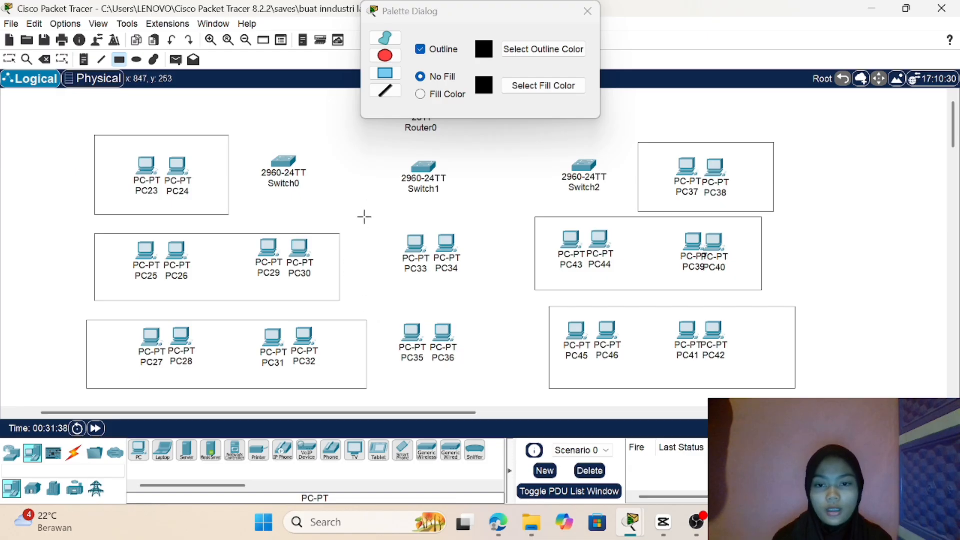
{"action": "left_click_drag", "start_coordinate": [364, 219], "coordinate": [494, 283]}
{"action": "left_click_drag", "start_coordinate": [378, 304], "coordinate": [493, 376]}
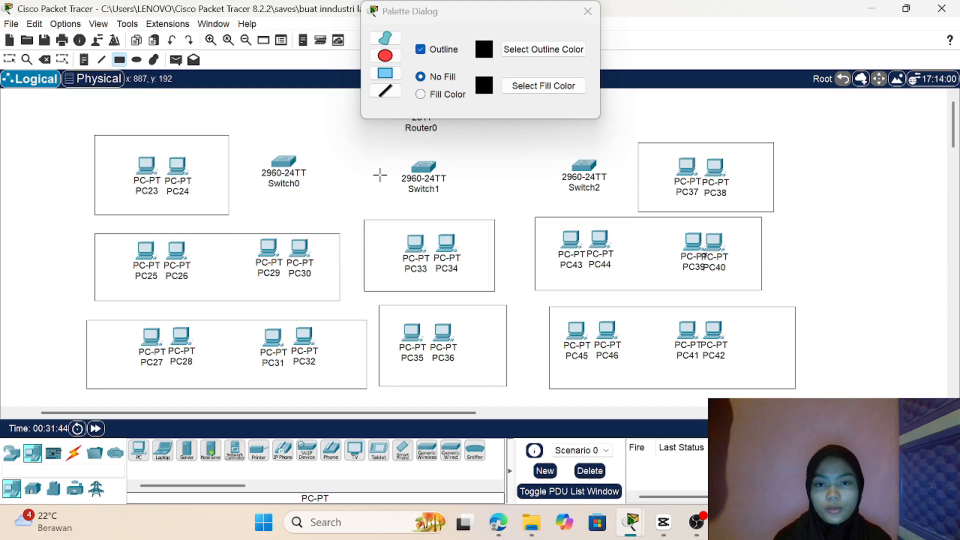
{"action": "left_click", "coordinate": [587, 11]}
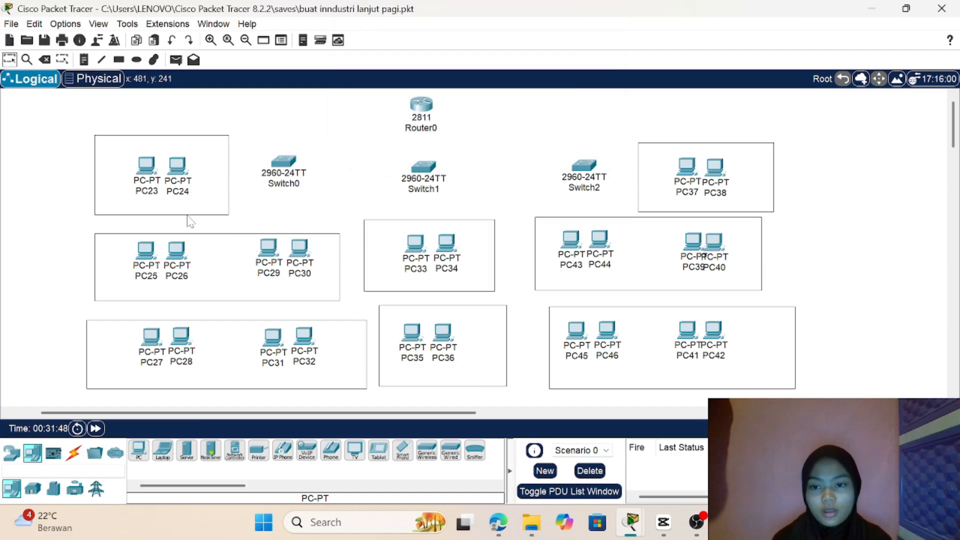
Step: Reposition the rectangle enclosing PC25, PC26, PC29 and PC30 slightly up and to the right, keeping all four PCs inside it
{"action": "left_click_drag", "start_coordinate": [229, 245], "coordinate": [219, 239]}
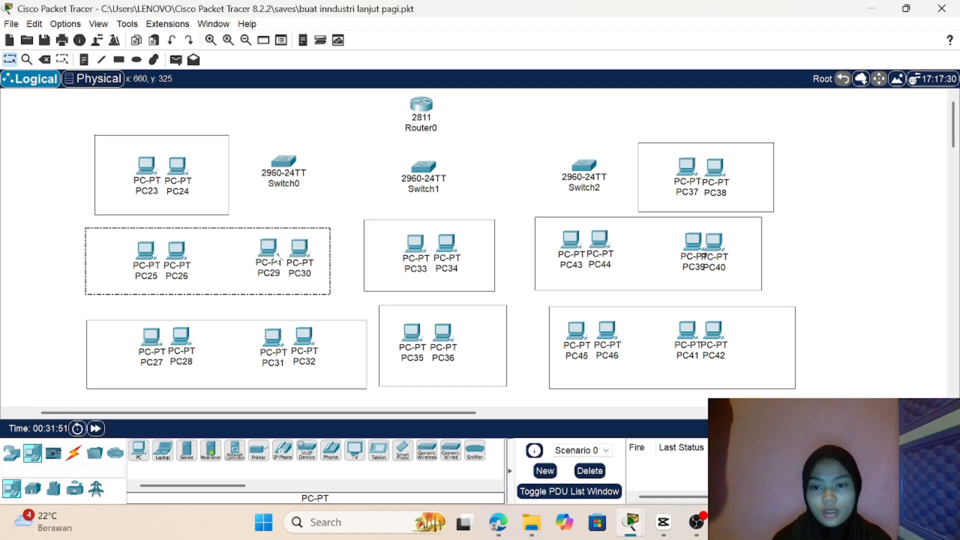
{"action": "mouse_move", "coordinate": [127, 242]}
{"action": "left_mouse_down"}
{"action": "mouse_move", "coordinate": [191, 245]}
{"action": "mouse_move", "coordinate": [127, 244]}
{"action": "left_mouse_up"}
{"action": "left_click", "coordinate": [57, 238]}
{"action": "left_click", "coordinate": [35, 255]}
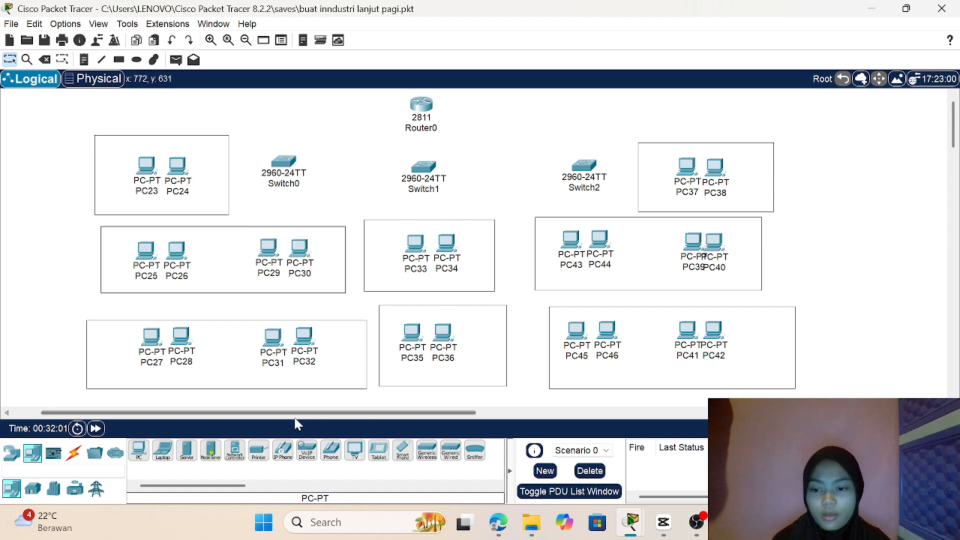
Step: Cable Router0 to Switch1, and Switch1 to both Switch2 and Switch0, using the automatic connection type
{"action": "left_click", "coordinate": [73, 452]}
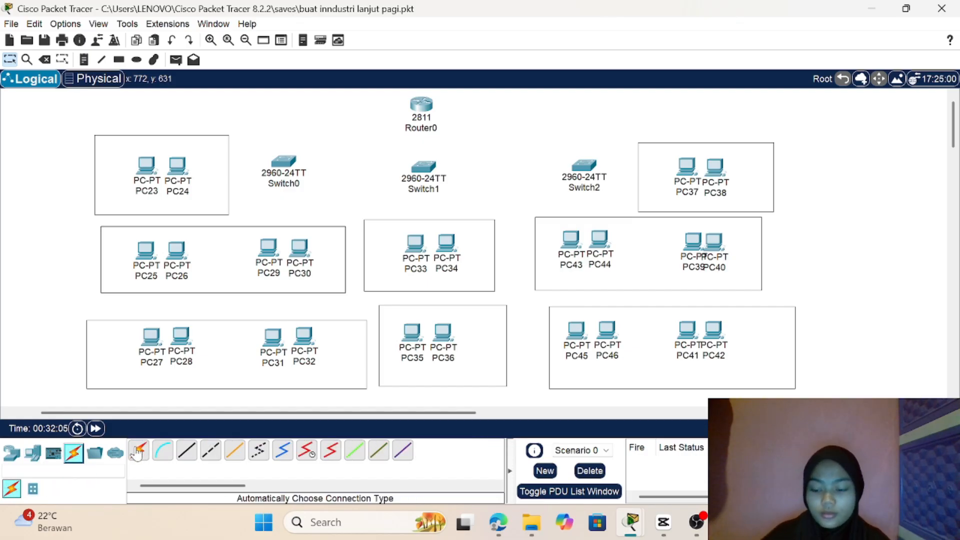
{"action": "left_click", "coordinate": [138, 452]}
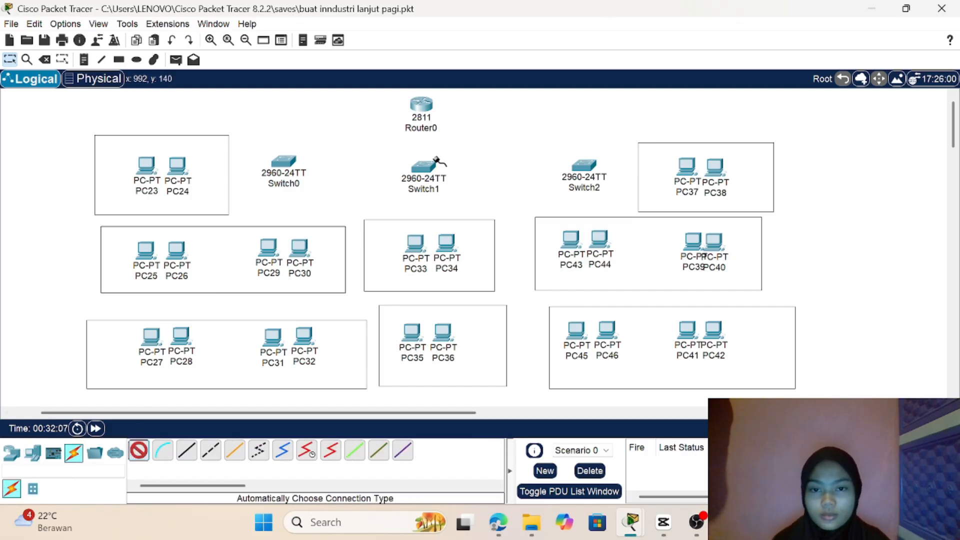
{"action": "left_click", "coordinate": [424, 103]}
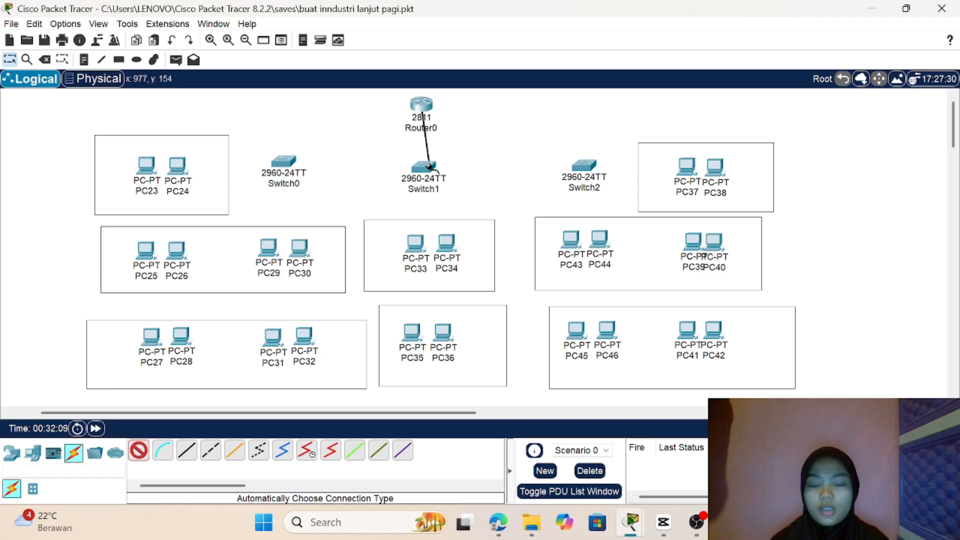
{"action": "left_click", "coordinate": [433, 168]}
{"action": "left_click", "coordinate": [433, 168]}
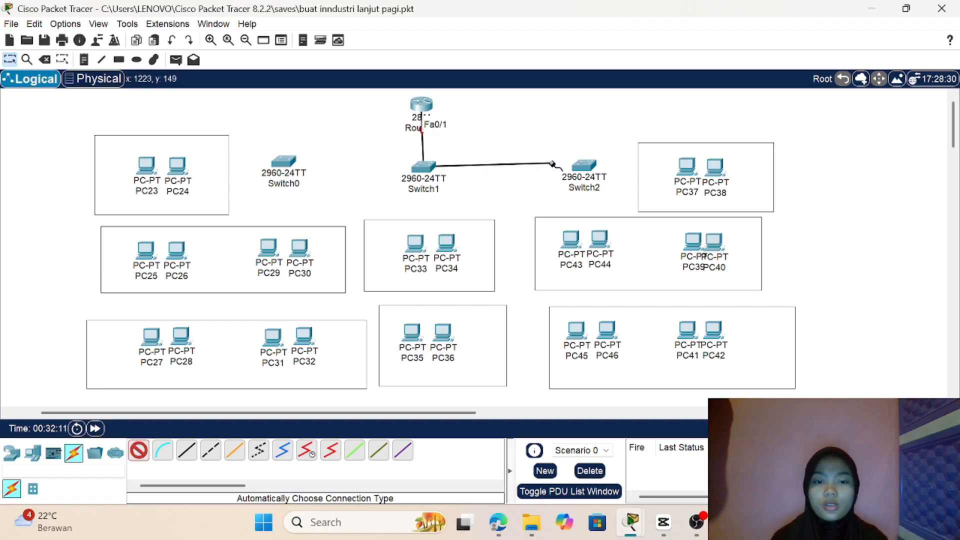
{"action": "left_click", "coordinate": [586, 165]}
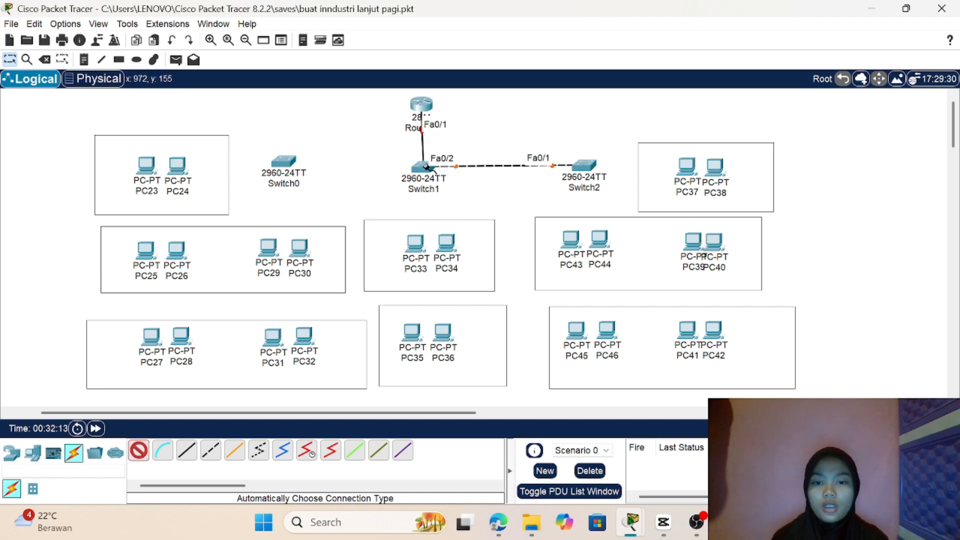
{"action": "left_click", "coordinate": [425, 166]}
{"action": "left_click", "coordinate": [270, 163]}
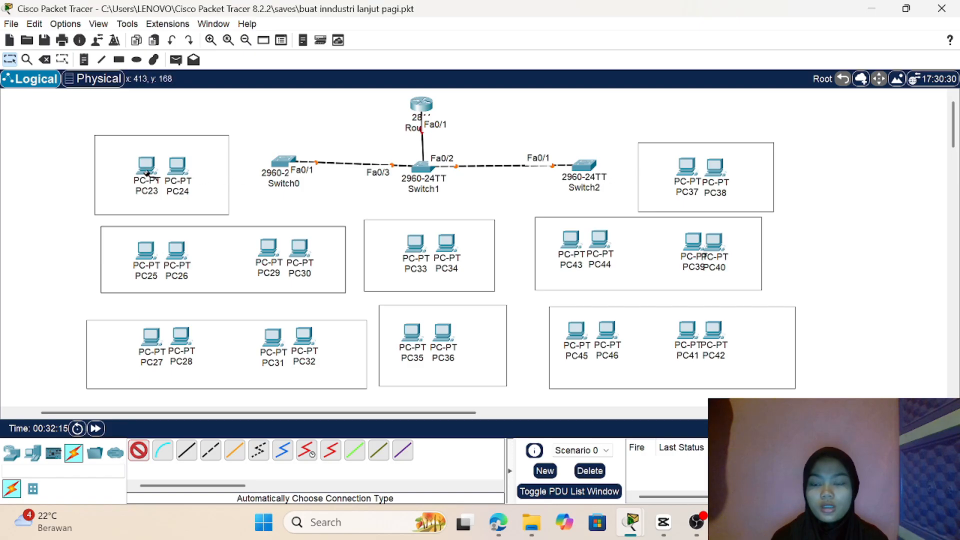
Step: Connect PC24 and PC23 to Switch0 with automatically chosen cables
{"action": "left_click", "coordinate": [182, 168]}
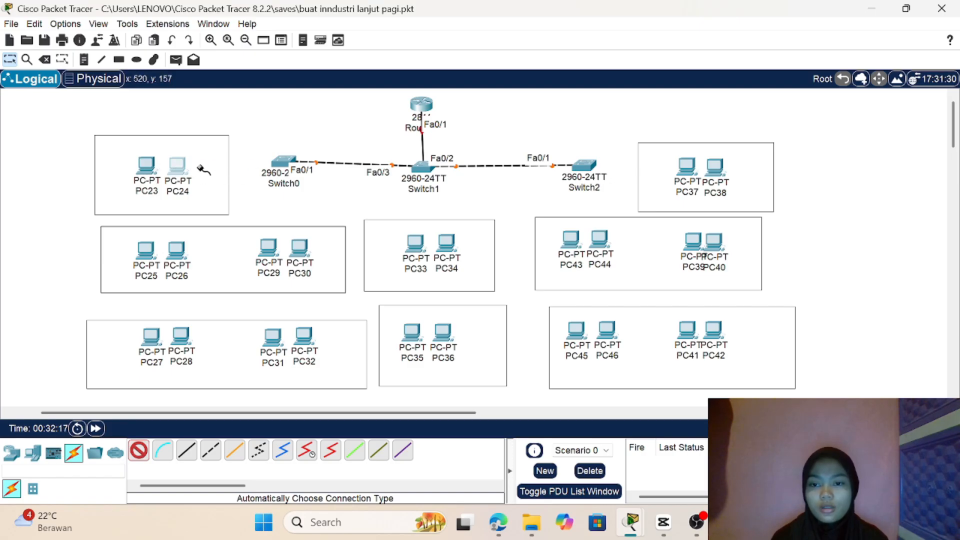
{"action": "left_click", "coordinate": [283, 161]}
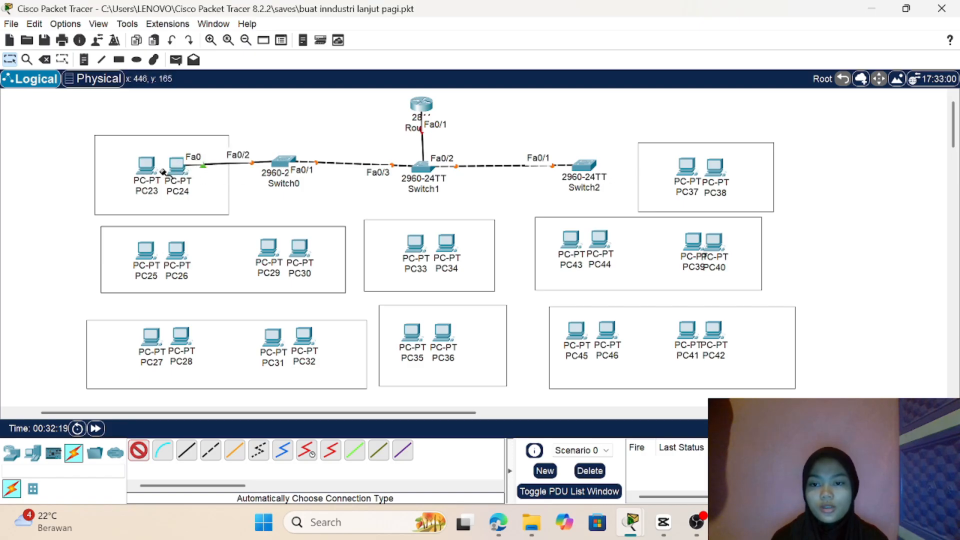
{"action": "left_click", "coordinate": [146, 165]}
{"action": "left_click", "coordinate": [281, 161]}
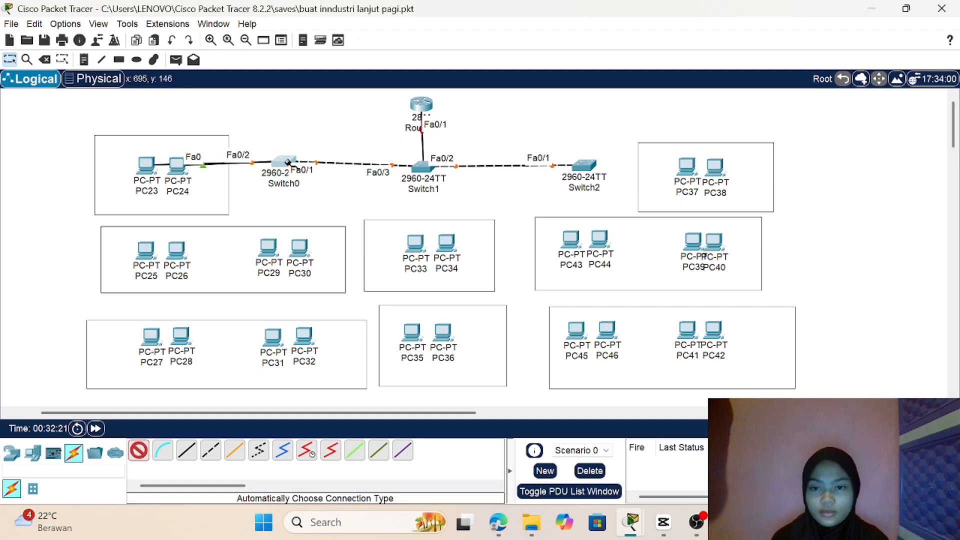
Step: Connect the middle-row computers PC25, PC26, PC29 and PC30 to Switch0 with automatically chosen cables
{"action": "left_click", "coordinate": [150, 245]}
{"action": "left_click", "coordinate": [283, 161]}
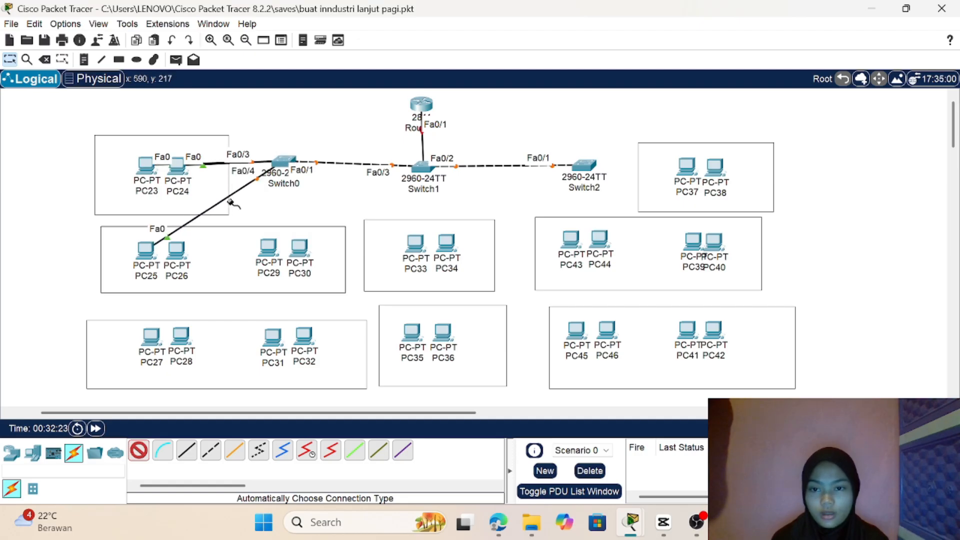
{"action": "left_click", "coordinate": [172, 251]}
{"action": "left_click", "coordinate": [283, 161]}
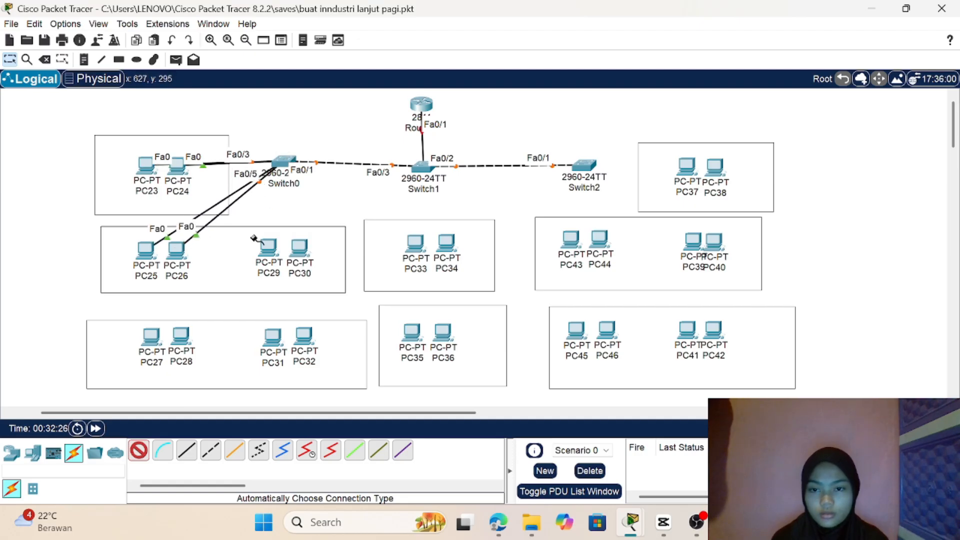
{"action": "left_click", "coordinate": [267, 246]}
{"action": "left_click", "coordinate": [283, 161]}
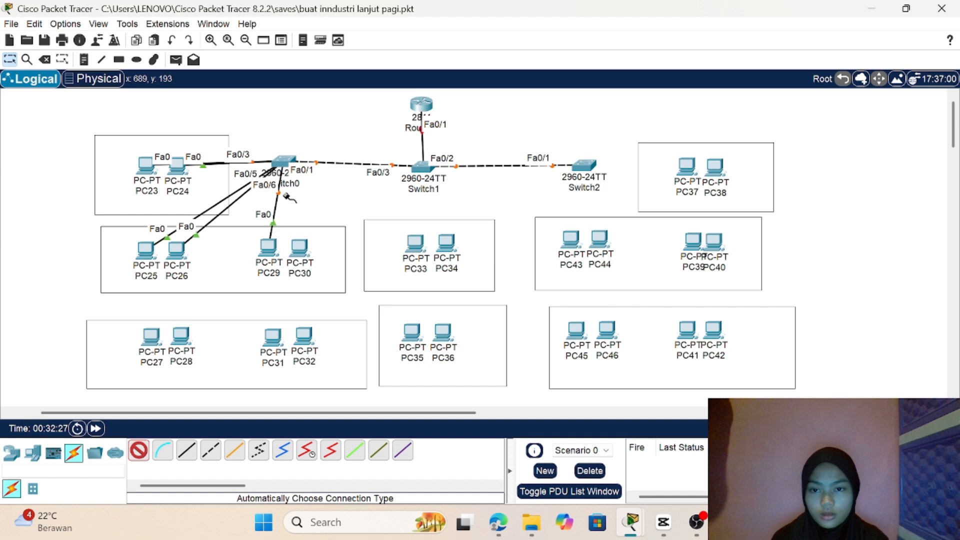
{"action": "left_click", "coordinate": [299, 247]}
{"action": "left_click", "coordinate": [283, 161]}
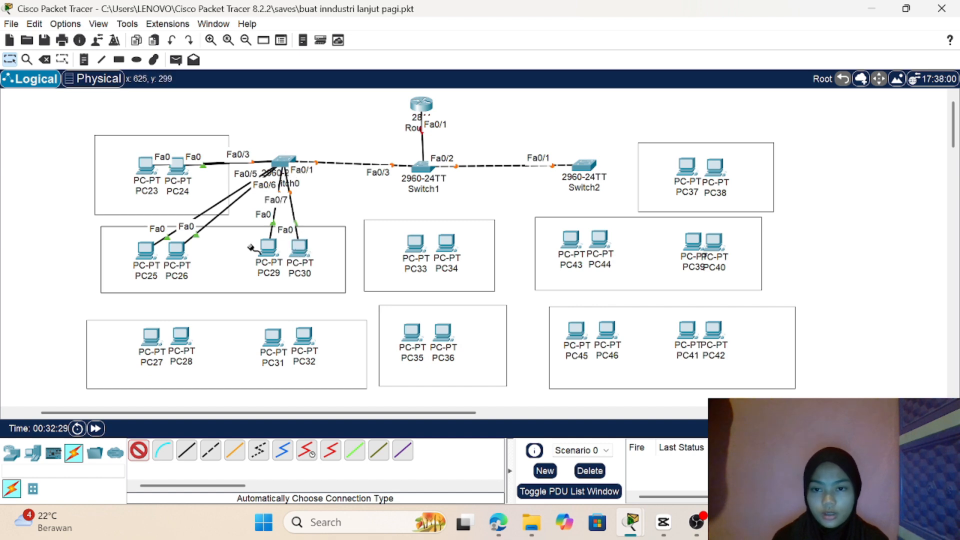
Step: Connect the bottom-row computers PC27, PC28, PC31 and PC32 to Switch0 with automatically chosen cables
{"action": "left_click", "coordinate": [150, 336]}
{"action": "left_click", "coordinate": [283, 161]}
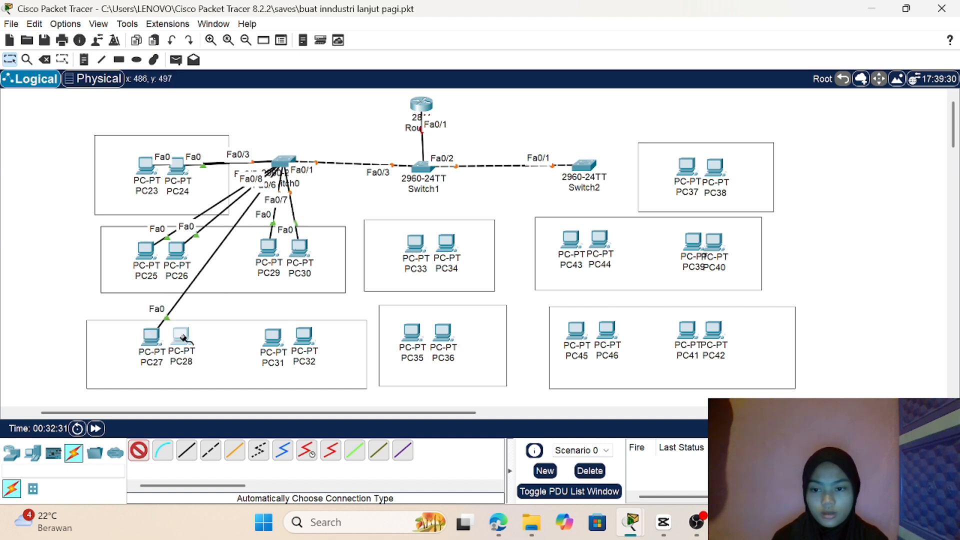
{"action": "left_click", "coordinate": [181, 336]}
{"action": "left_click", "coordinate": [283, 161]}
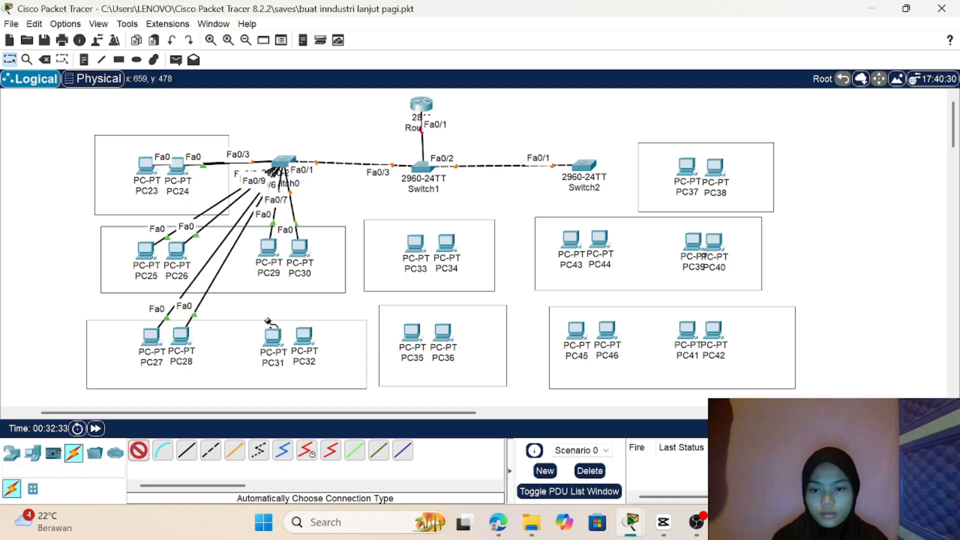
{"action": "left_click", "coordinate": [272, 331]}
{"action": "left_click", "coordinate": [283, 161]}
{"action": "left_click", "coordinate": [304, 334]}
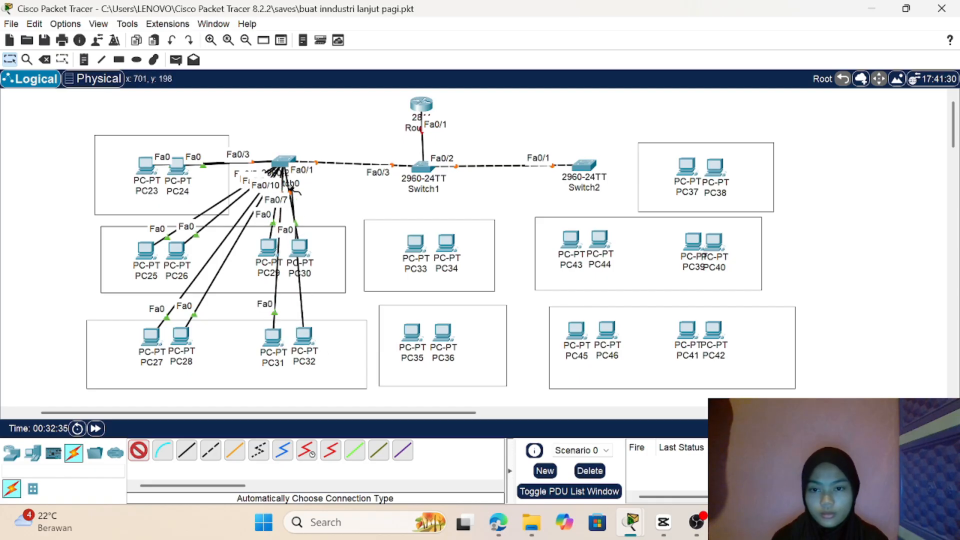
{"action": "left_click", "coordinate": [283, 161]}
Step: Connect PC33, PC34, PC35 and PC36 to Switch1 with automatically chosen cables
{"action": "left_click", "coordinate": [415, 244]}
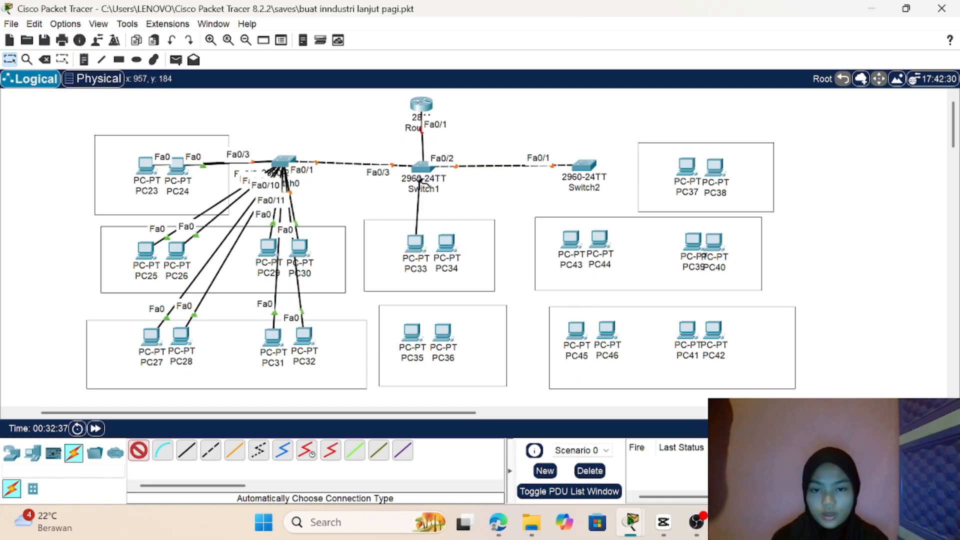
{"action": "left_click", "coordinate": [420, 169]}
{"action": "left_click", "coordinate": [446, 242]}
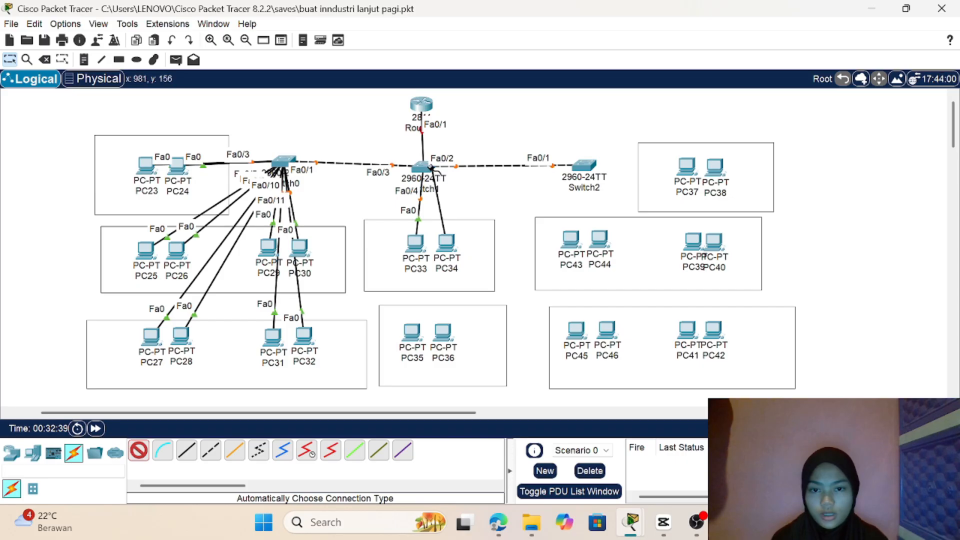
{"action": "left_click", "coordinate": [423, 172]}
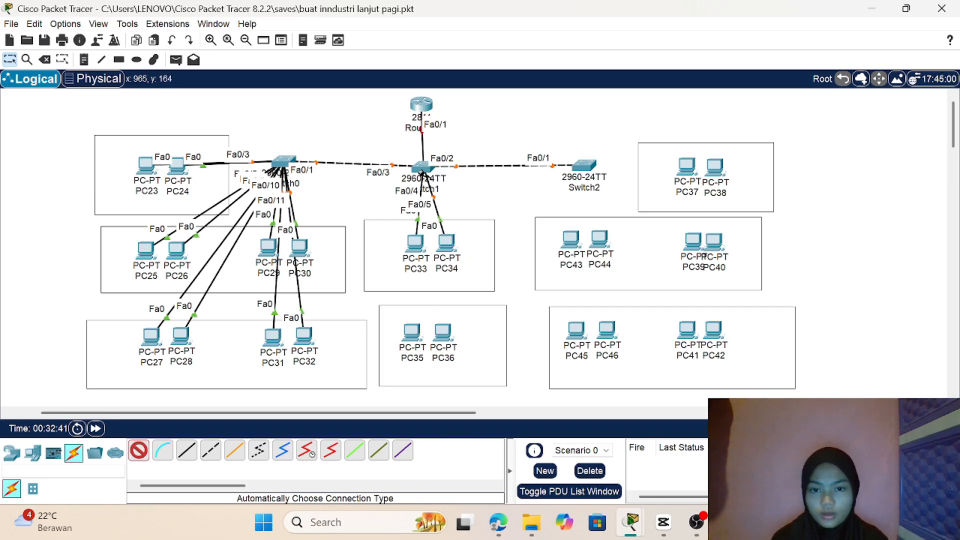
{"action": "left_click", "coordinate": [414, 331]}
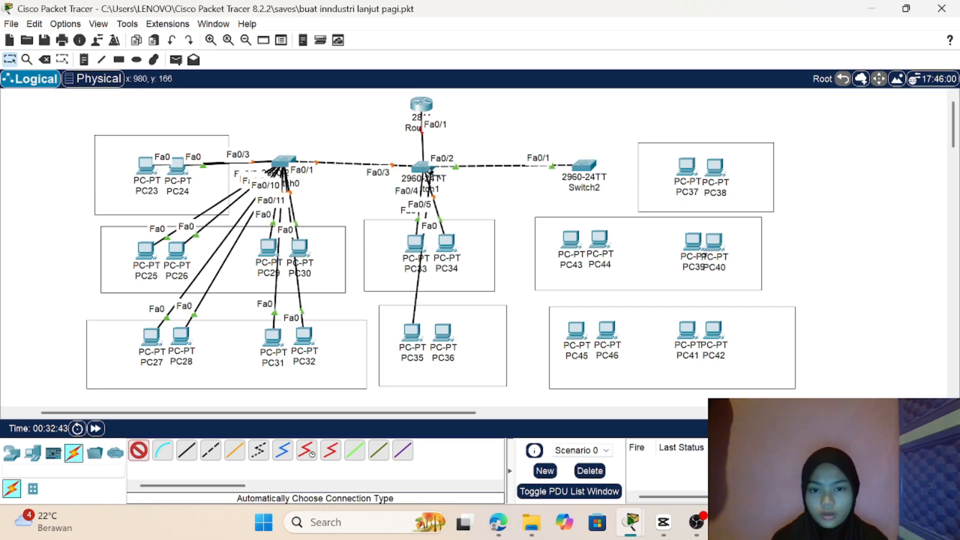
{"action": "left_click", "coordinate": [421, 170]}
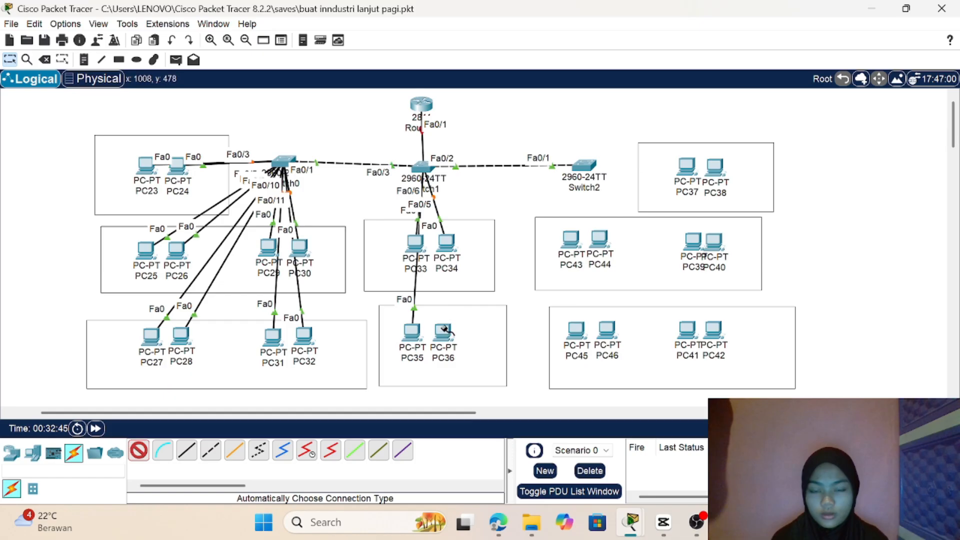
{"action": "left_click", "coordinate": [444, 330]}
{"action": "left_click", "coordinate": [423, 169]}
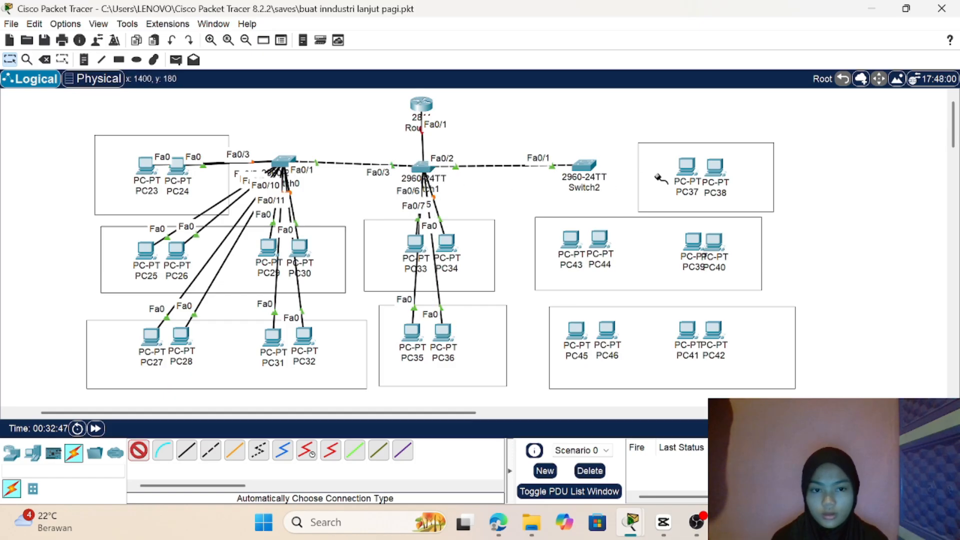
Step: Connect PC37 and PC38 to Switch2 with automatically chosen cables
{"action": "left_click", "coordinate": [687, 167]}
{"action": "left_click", "coordinate": [584, 165]}
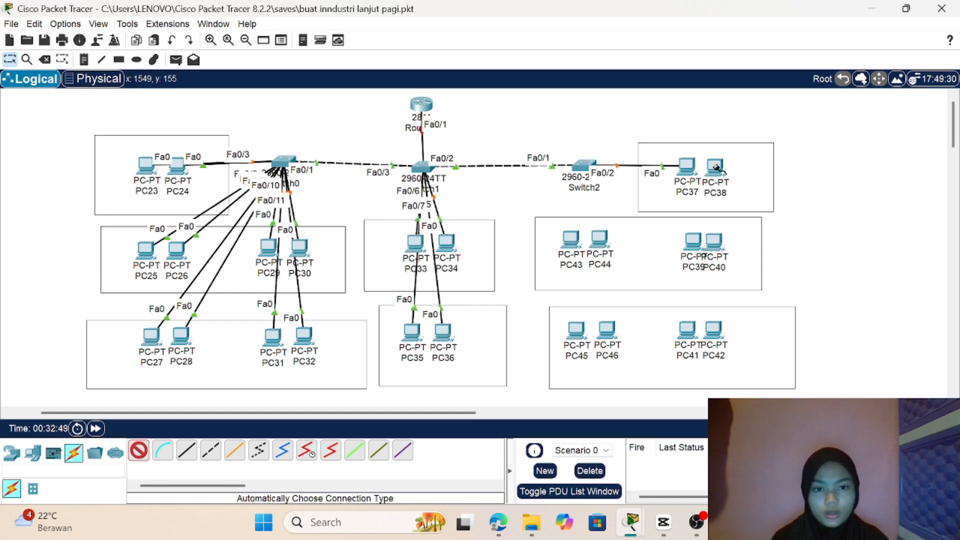
{"action": "left_click", "coordinate": [715, 168]}
{"action": "left_click", "coordinate": [584, 165]}
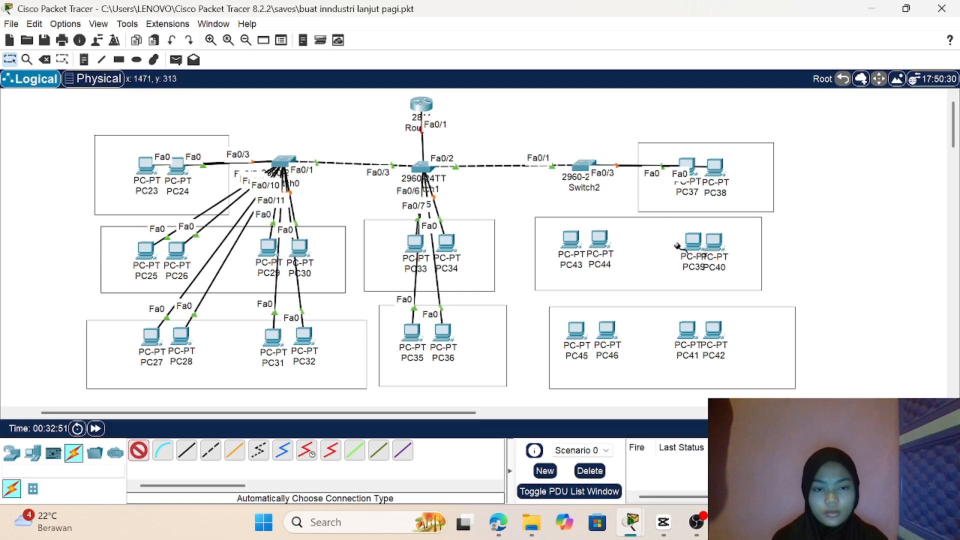
Step: Connect the middle-row computers PC39, PC40, PC44 and PC43 to Switch2 with automatically chosen cables
{"action": "left_click", "coordinate": [692, 242]}
{"action": "left_click", "coordinate": [584, 165]}
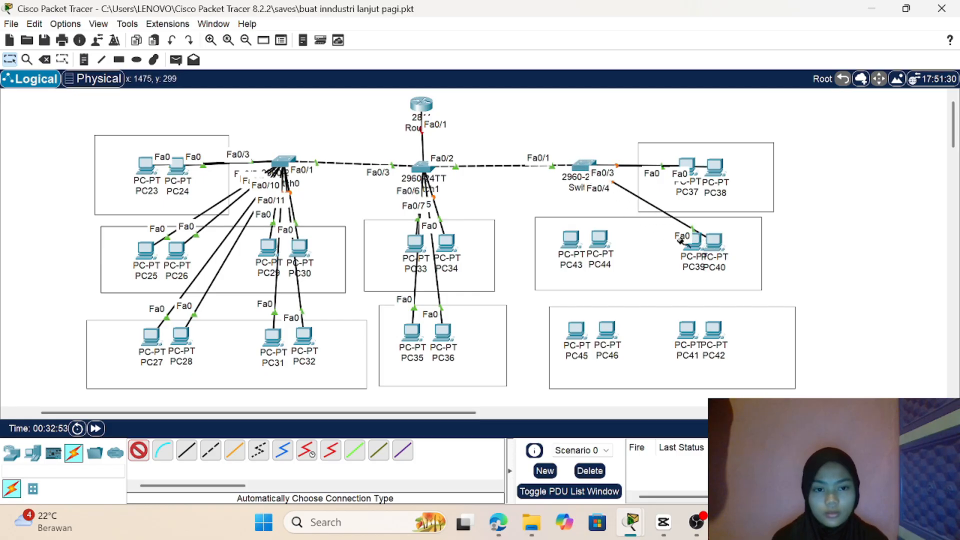
{"action": "left_click", "coordinate": [713, 242]}
{"action": "left_click", "coordinate": [584, 165]}
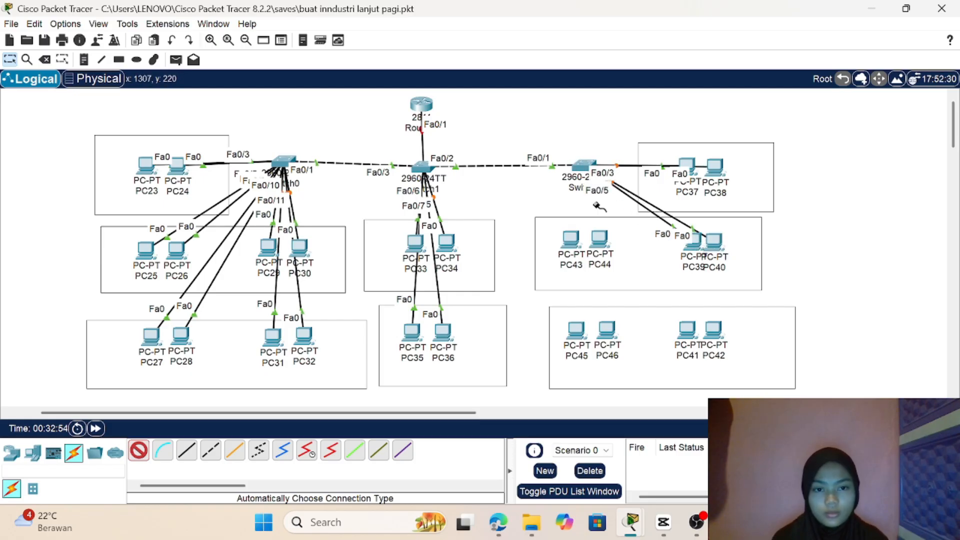
{"action": "left_click", "coordinate": [598, 239]}
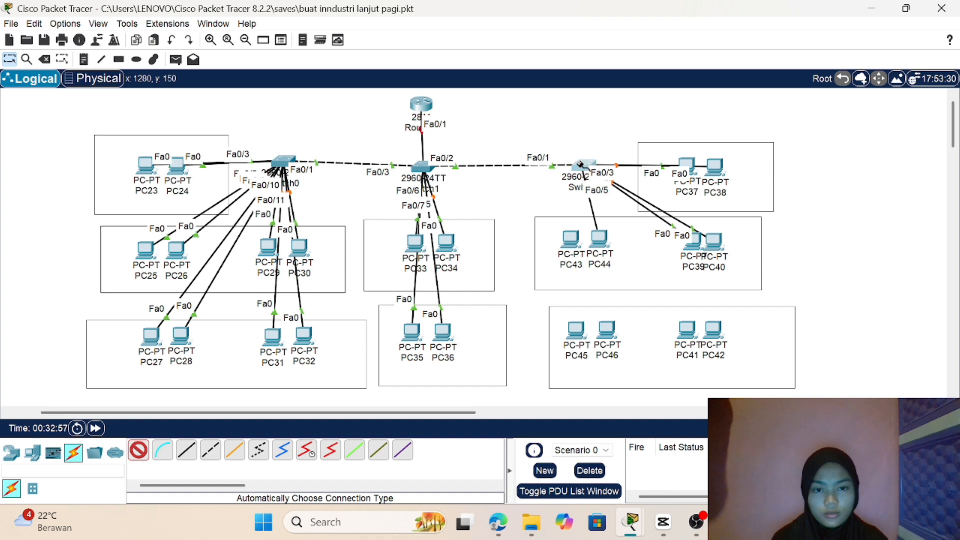
{"action": "left_click", "coordinate": [584, 165]}
{"action": "left_click", "coordinate": [567, 237]}
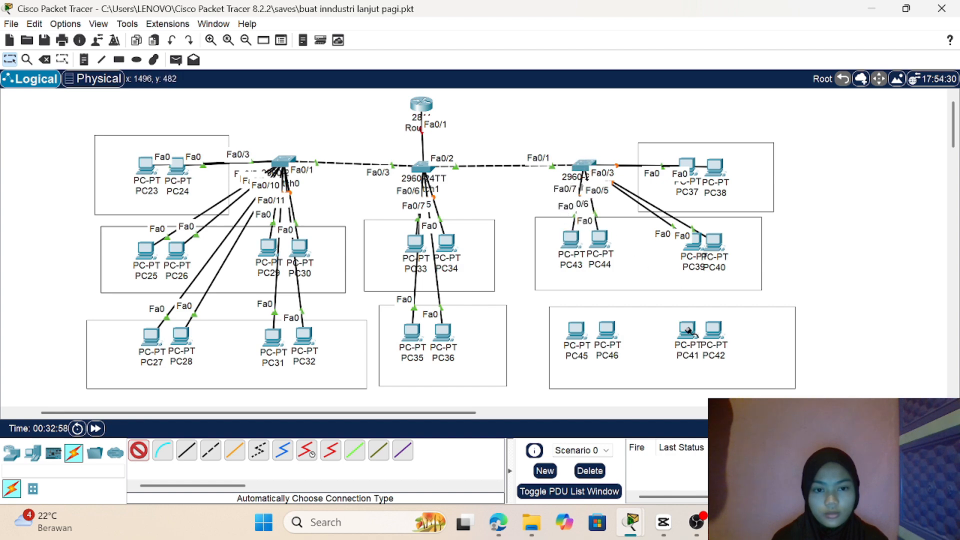
Step: Connect the bottom-row computers PC42, PC41, PC46 and PC45 to Switch2 with automatically chosen cables, and return to the Select tool
{"action": "left_click", "coordinate": [713, 329]}
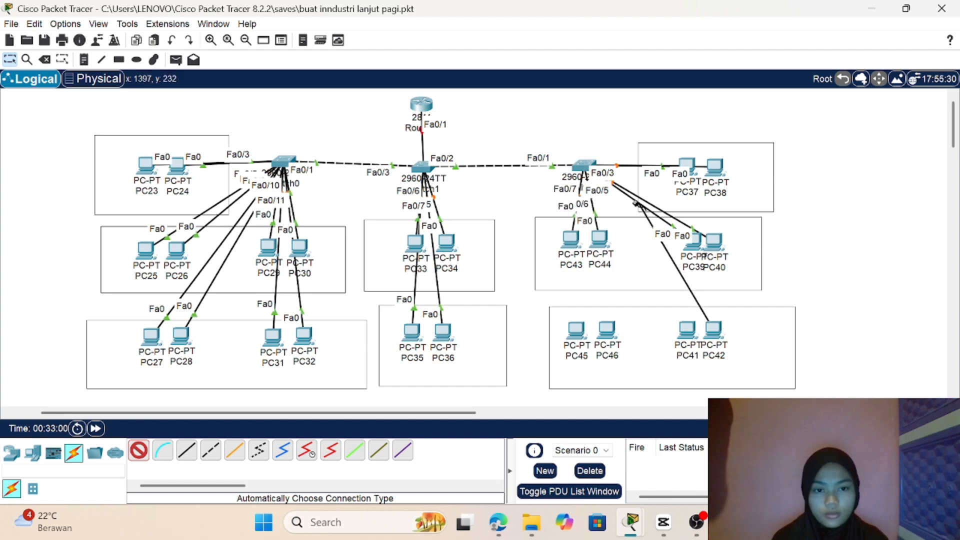
{"action": "left_click", "coordinate": [584, 165]}
{"action": "left_click", "coordinate": [688, 332]}
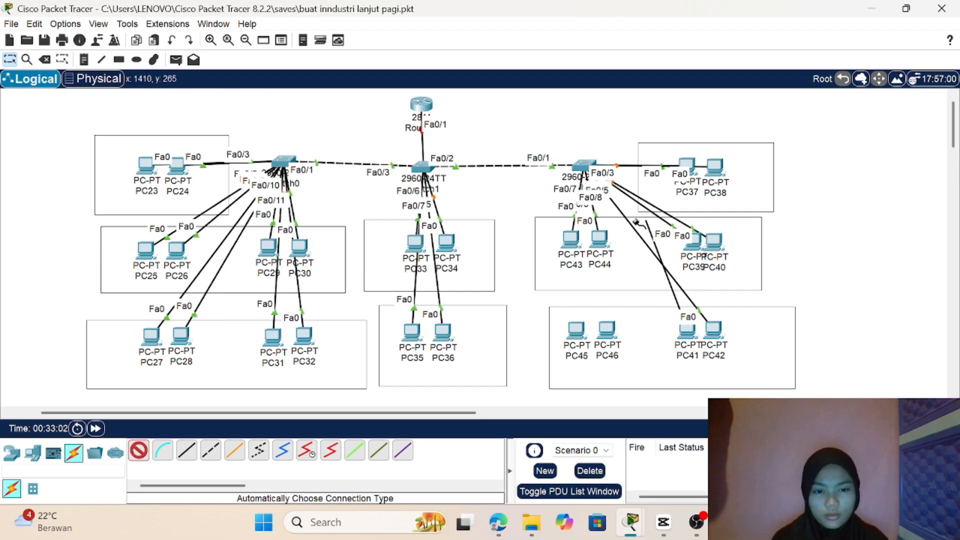
{"action": "left_click", "coordinate": [584, 165]}
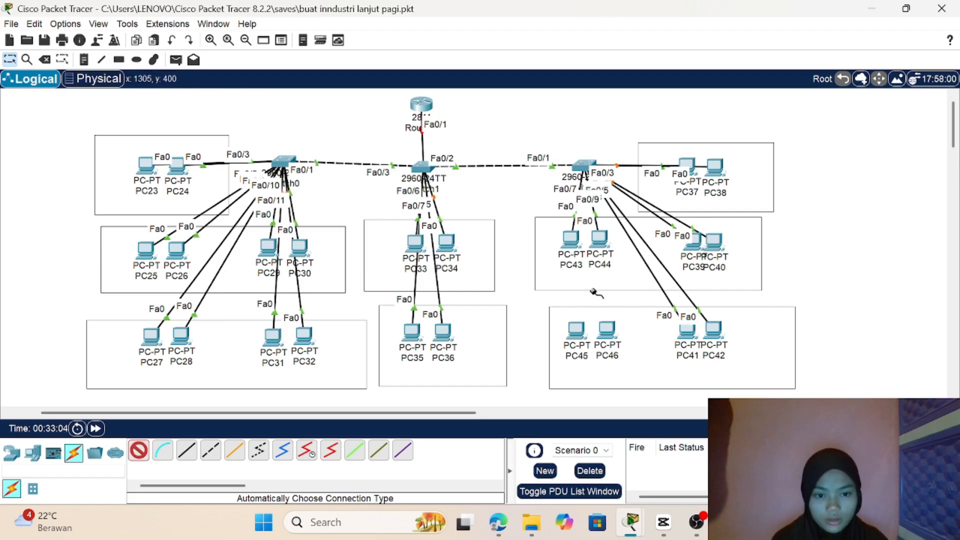
{"action": "left_click", "coordinate": [606, 329]}
{"action": "left_click", "coordinate": [584, 165]}
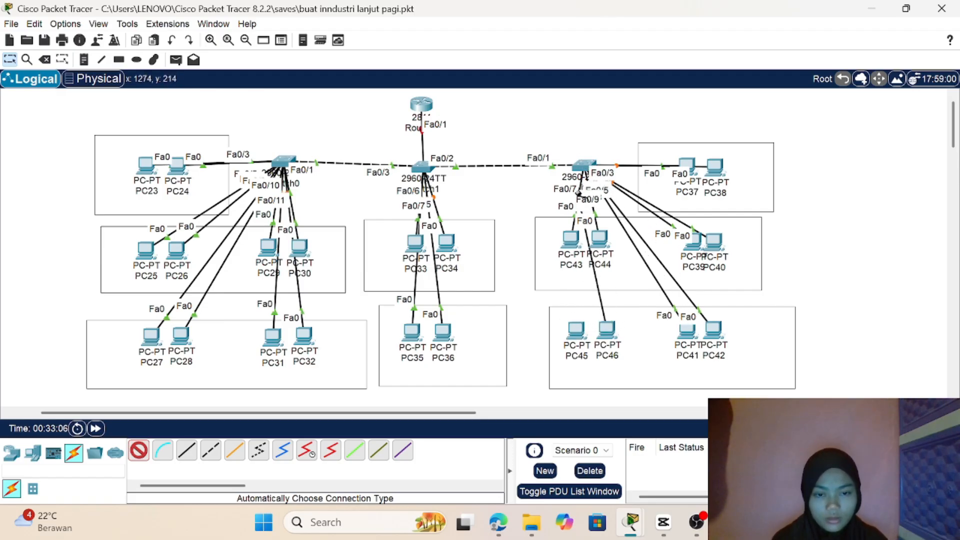
{"action": "left_click", "coordinate": [574, 342]}
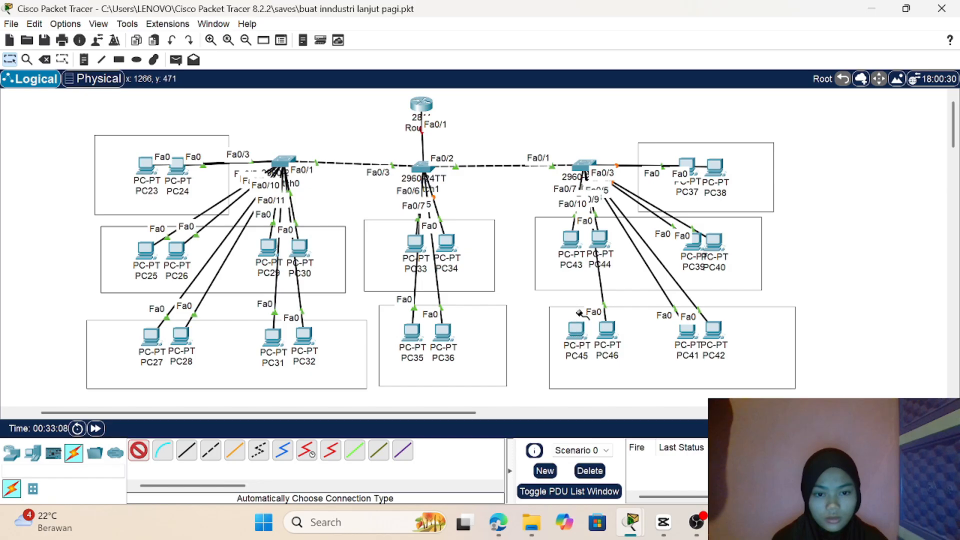
{"action": "left_click", "coordinate": [584, 165]}
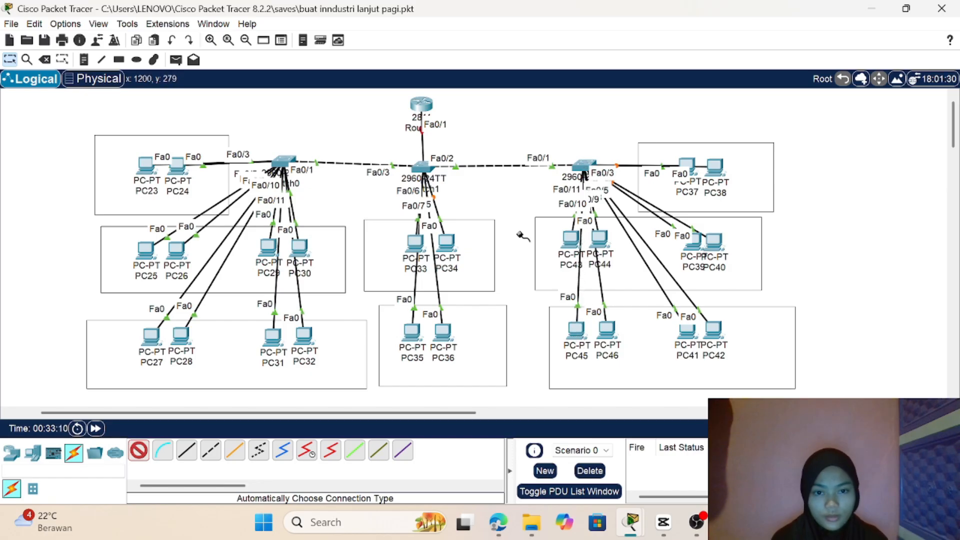
{"action": "left_click", "coordinate": [15, 59]}
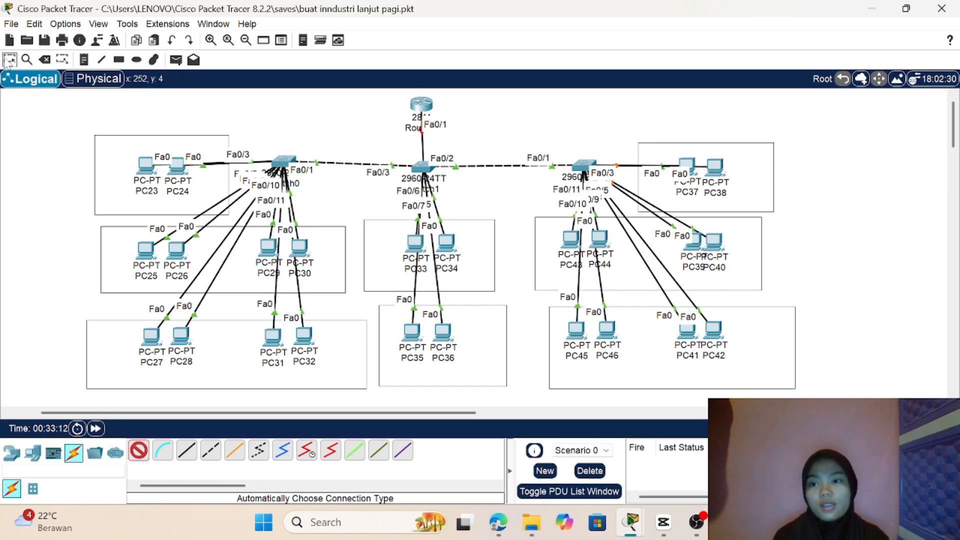
Step: Place a "VLAN 10" note above the PC23–PC24 rectangle and another above the PC37–PC38 rectangle
{"action": "left_click", "coordinate": [84, 59]}
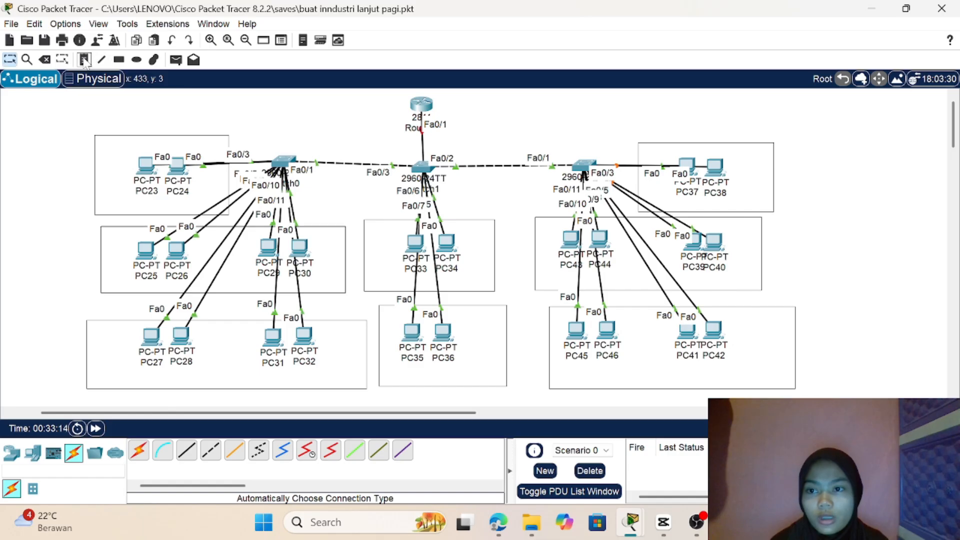
{"action": "left_click", "coordinate": [91, 121]}
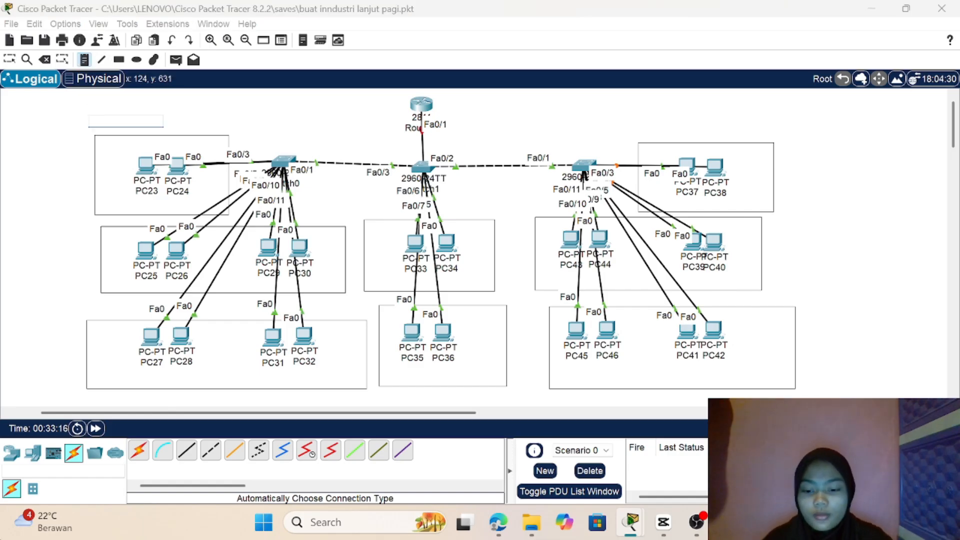
{"action": "type", "text": "VLAN 10"}
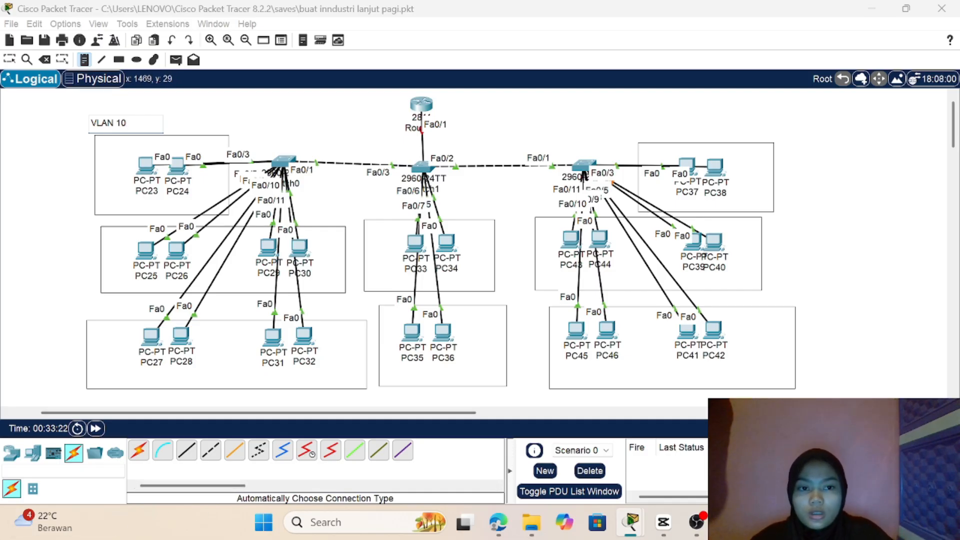
{"action": "left_click", "coordinate": [704, 121]}
{"action": "type", "text": "VLAN 10"}
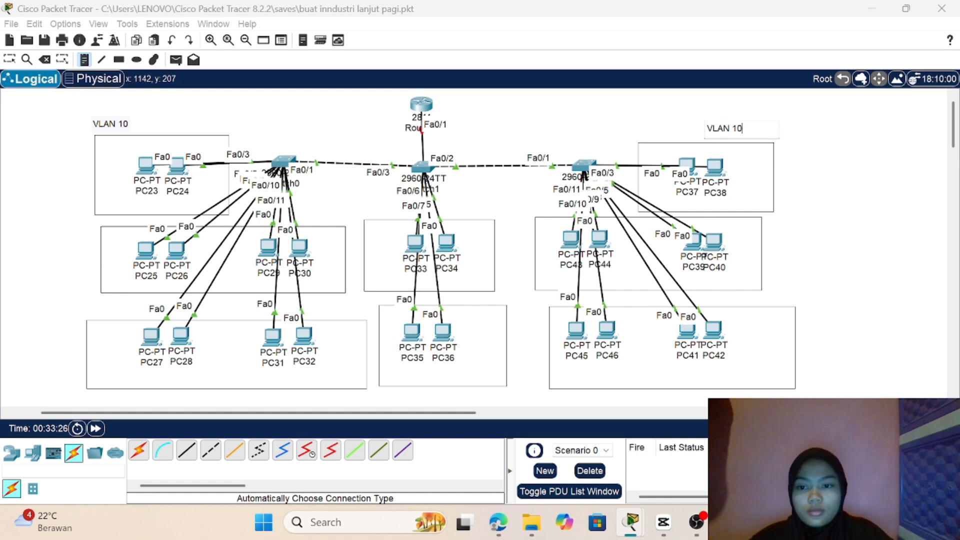
Step: Place "VLAN 20" notes beside the middle-row rectangles around PC25–PC30 and around PC39, PC40, PC43 and PC44
{"action": "left_click", "coordinate": [59, 229]}
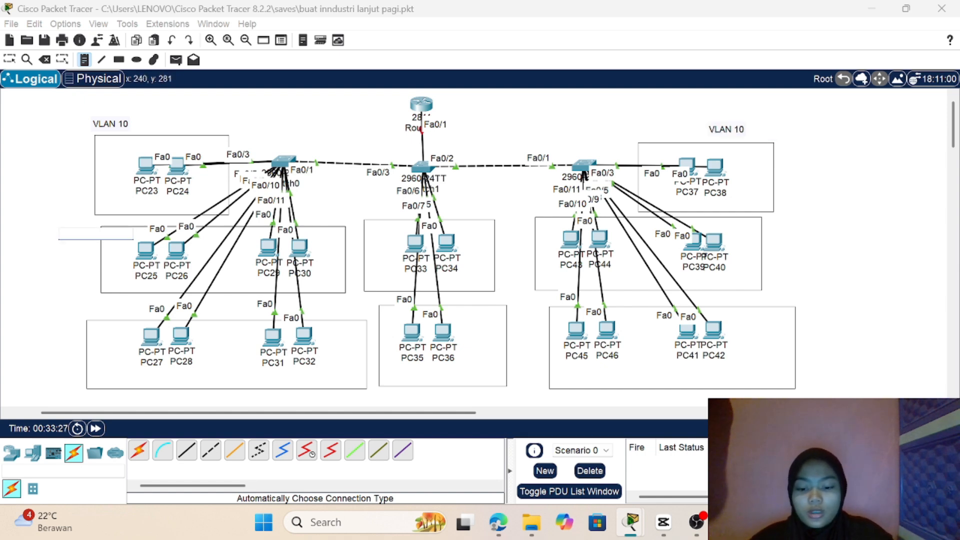
{"action": "type", "text": "VLA"}
{"action": "type", "text": "N 29"}
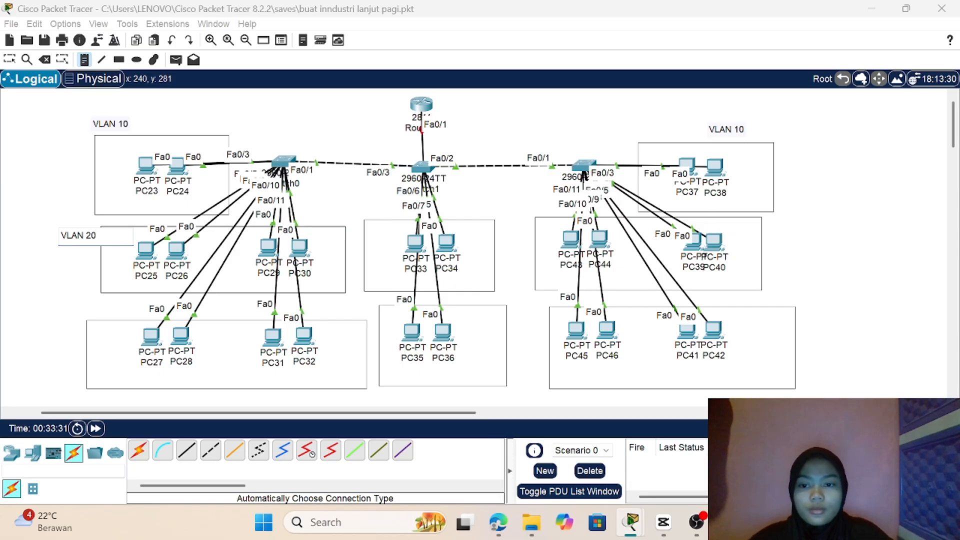
{"action": "left_click", "coordinate": [809, 231]}
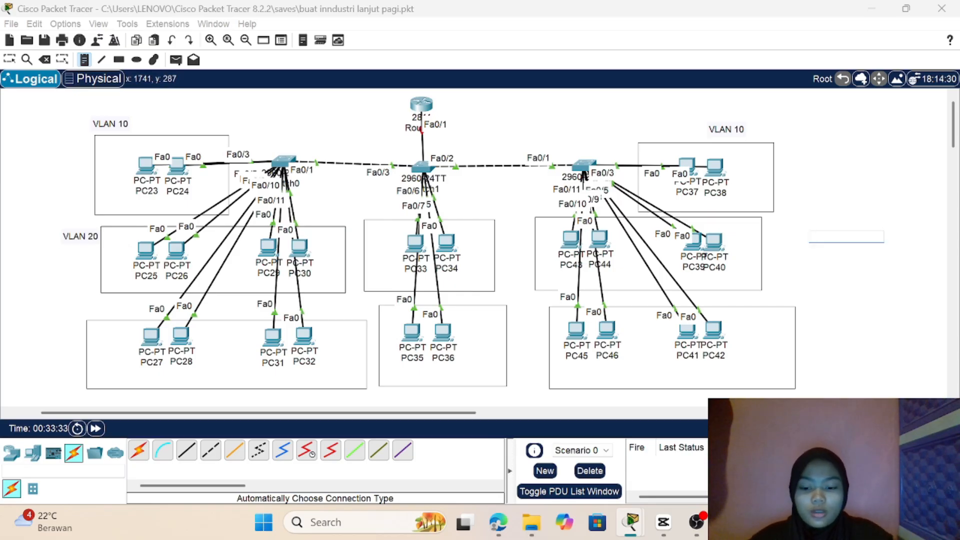
{"action": "type", "text": "VLAN 20"}
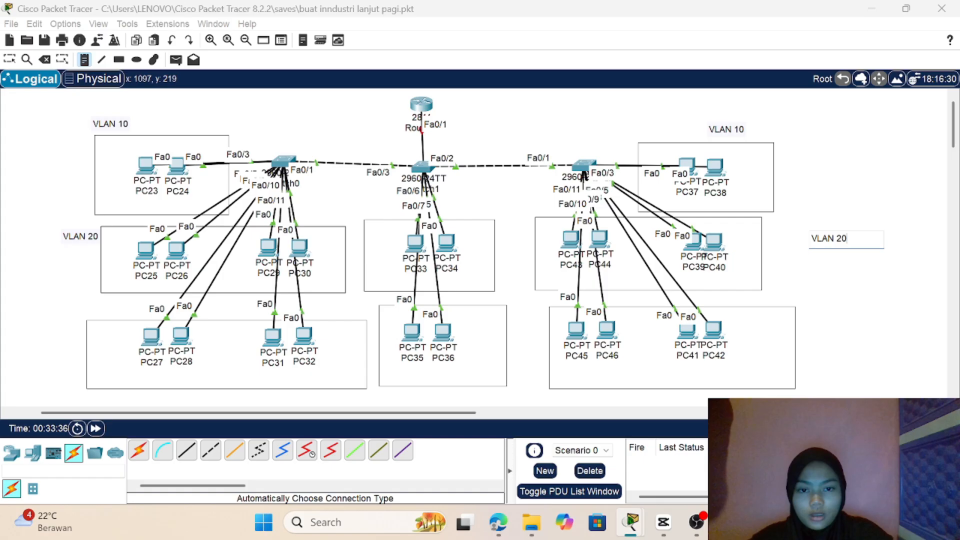
Step: Place a "VLAN 40" note at the upper right corner of the PC33–PC34 rectangle
{"action": "left_click", "coordinate": [473, 211]}
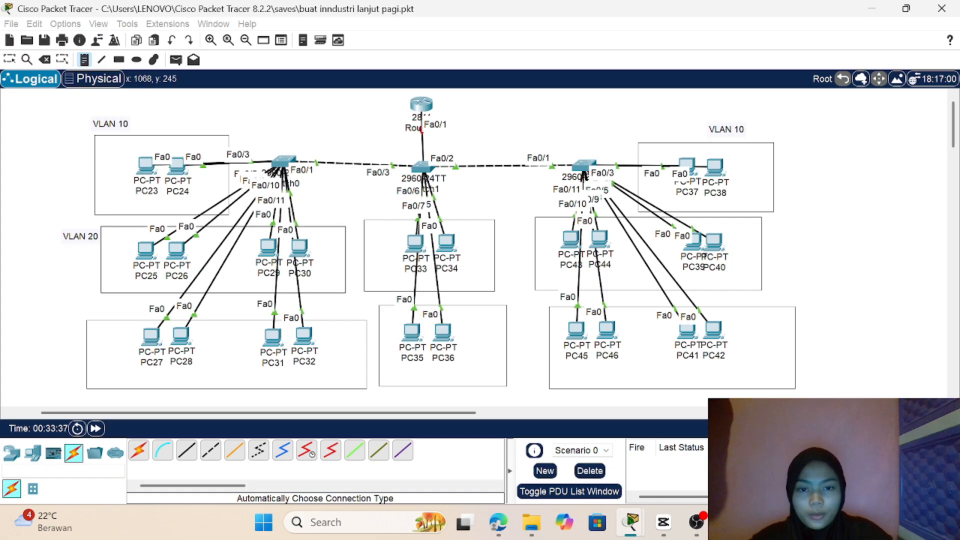
{"action": "type", "text": "VLAN"}
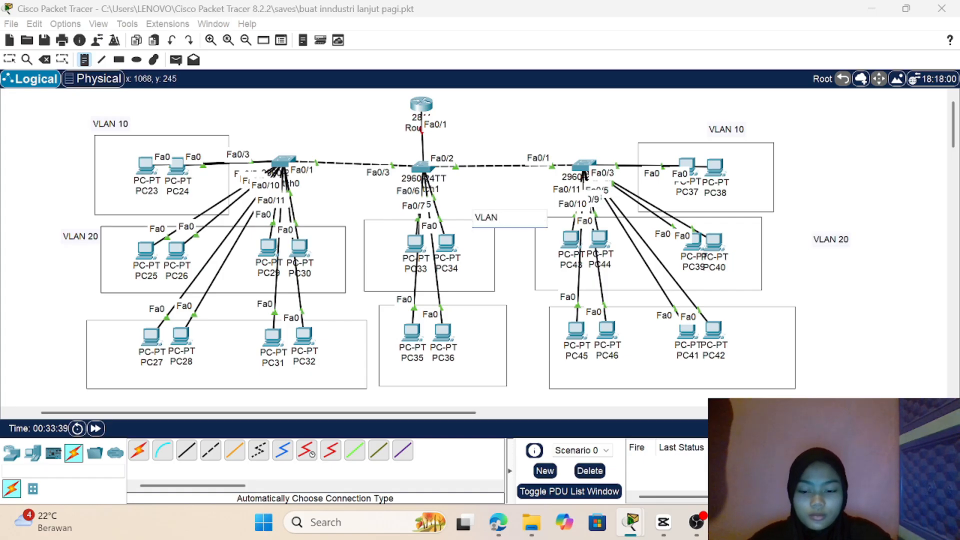
{"action": "type", "text": " 40"}
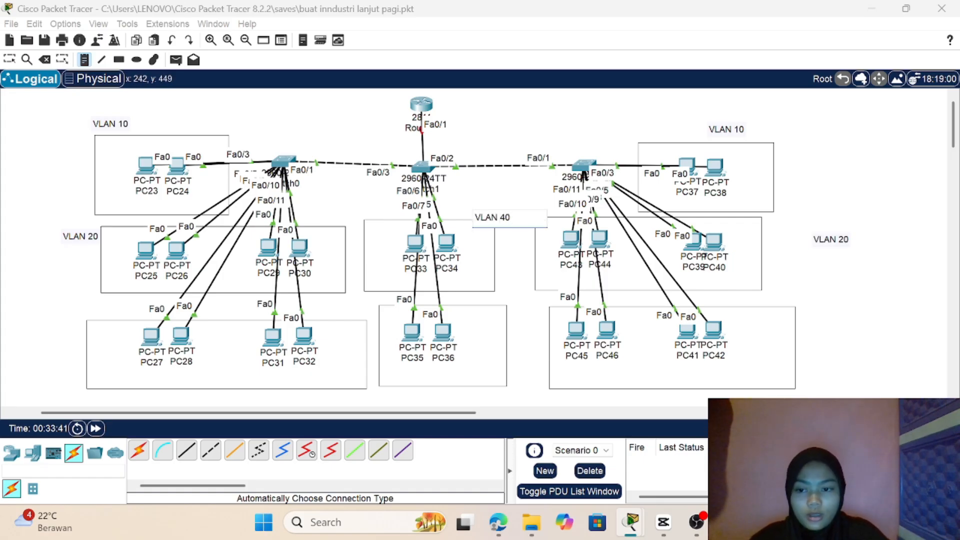
Step: Place "VLAN 30" notes beside the bottom-row rectangles around PC27–PC32 and around PC41, PC42, PC45 and PC46
{"action": "left_click", "coordinate": [56, 312]}
{"action": "type", "text": "V"}
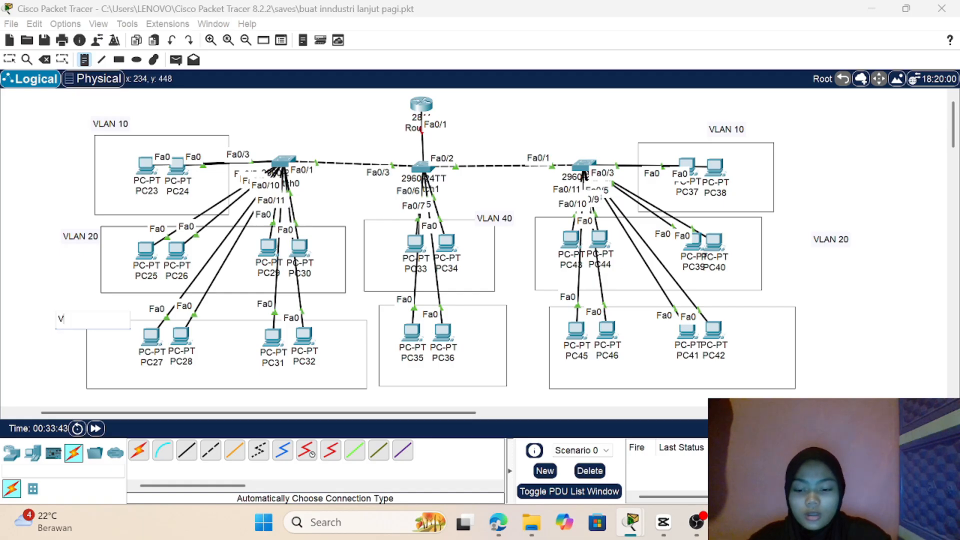
{"action": "type", "text": "LAN 30"}
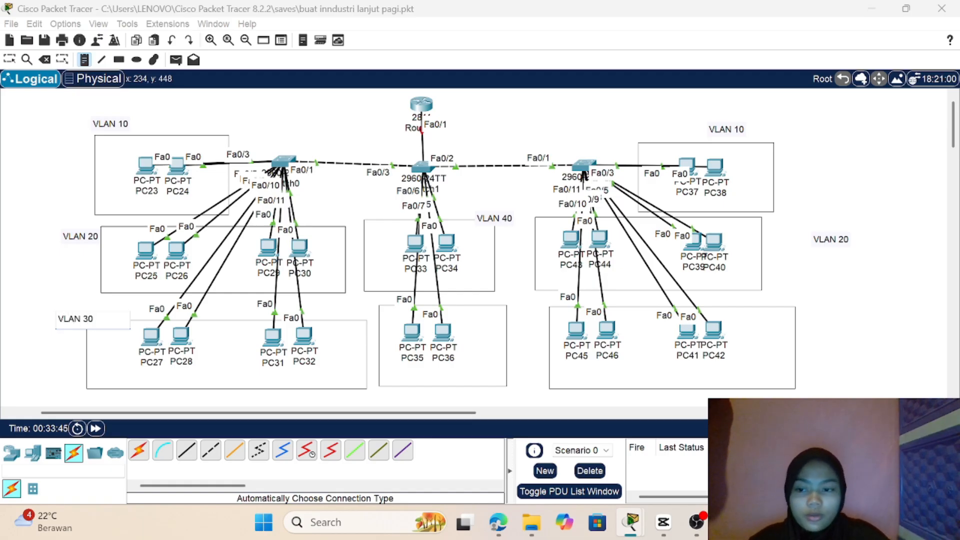
{"action": "left_click", "coordinate": [806, 313]}
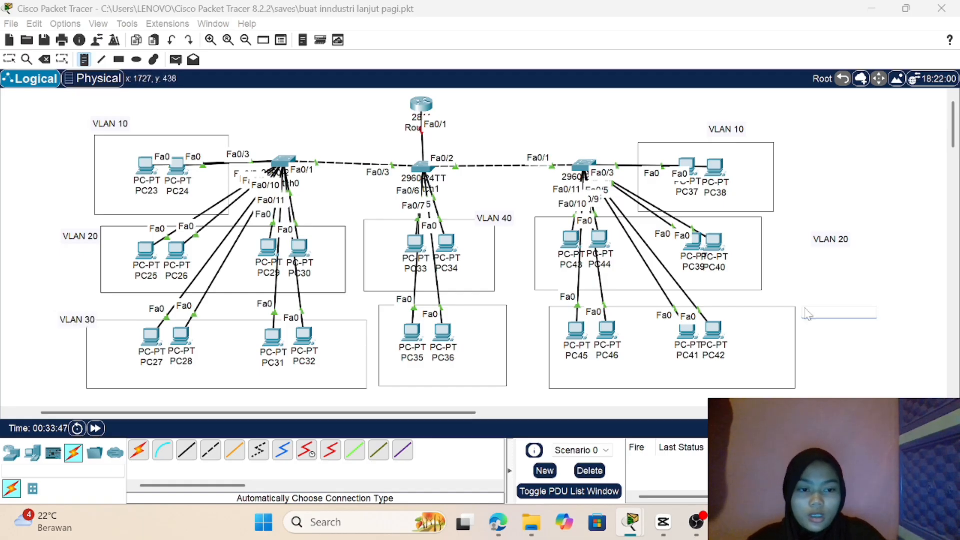
{"action": "type", "text": "VLAN 30"}
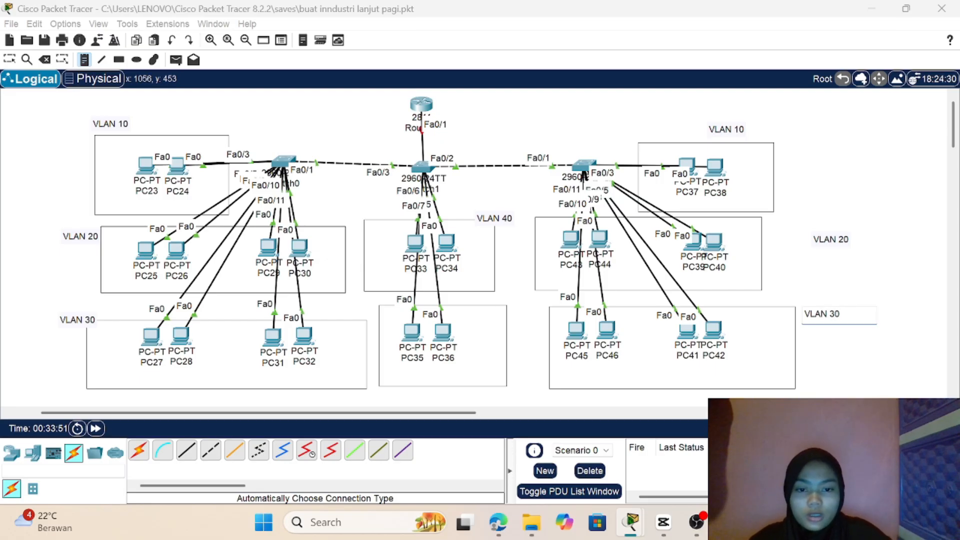
Step: Place a "VLAN 50" note beside PC36 in the PC35–PC36 rectangle, and return to the Select tool
{"action": "left_click", "coordinate": [468, 314]}
{"action": "type", "text": "VLAN 50"}
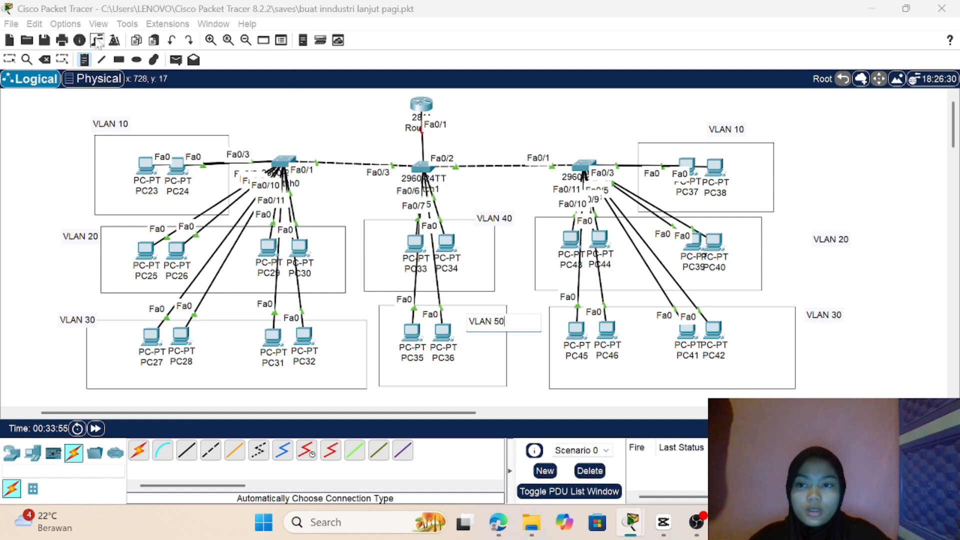
{"action": "left_click", "coordinate": [9, 60]}
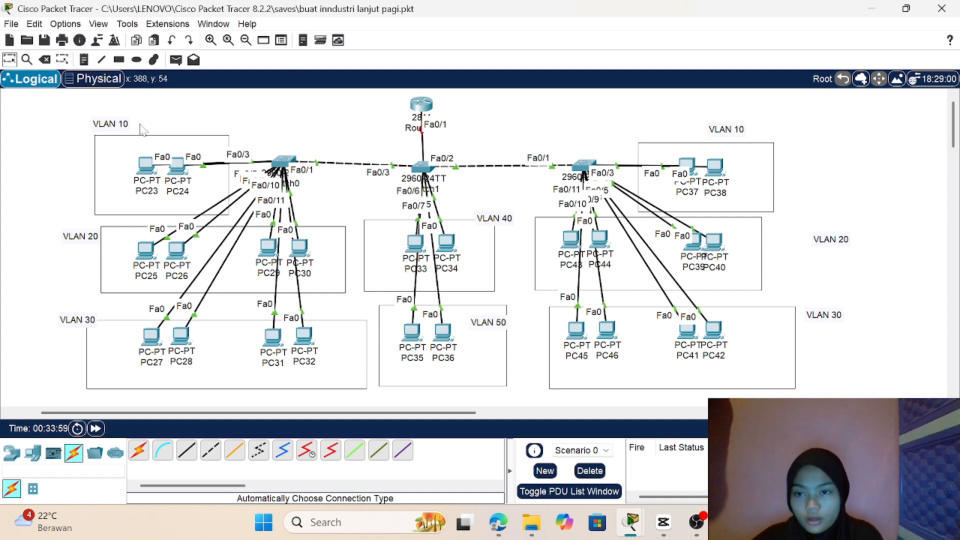
Step: Move the VLAN 10 and VLAN 20 labels into the PC23–PC24 and PC25–PC30 rectangles, shifting the VLAN 20 rectangle slightly left
{"action": "left_click_drag", "start_coordinate": [124, 126], "coordinate": [133, 153]}
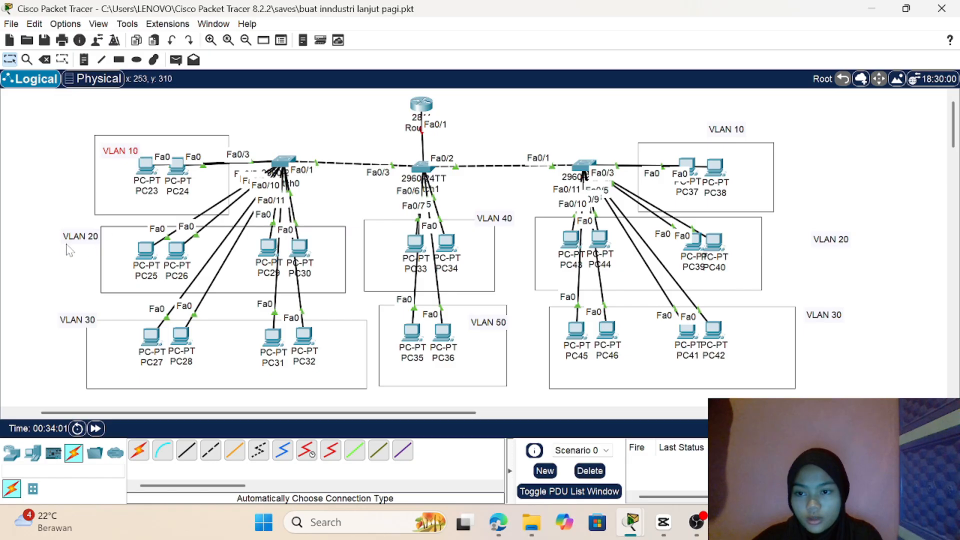
{"action": "left_click_drag", "start_coordinate": [70, 242], "coordinate": [34, 244]}
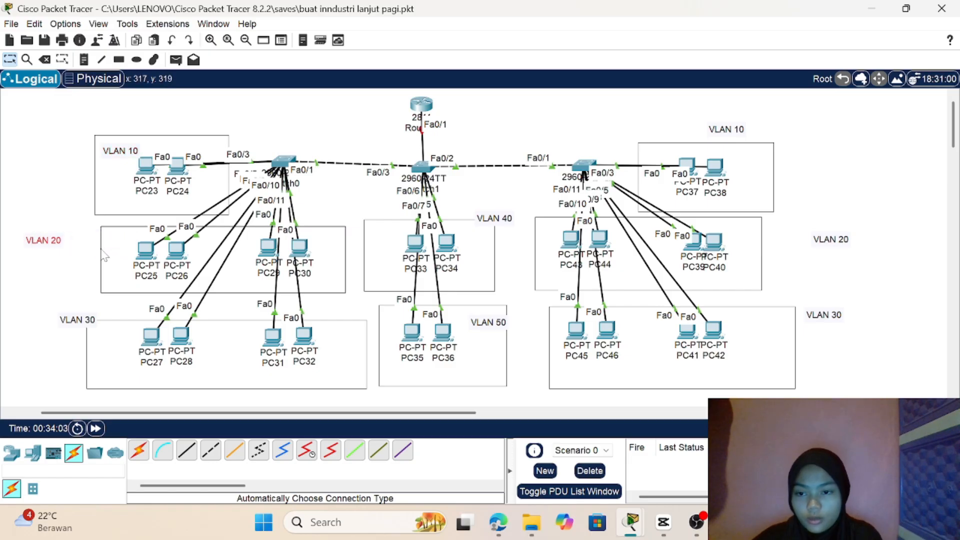
{"action": "left_click_drag", "start_coordinate": [103, 250], "coordinate": [128, 250]}
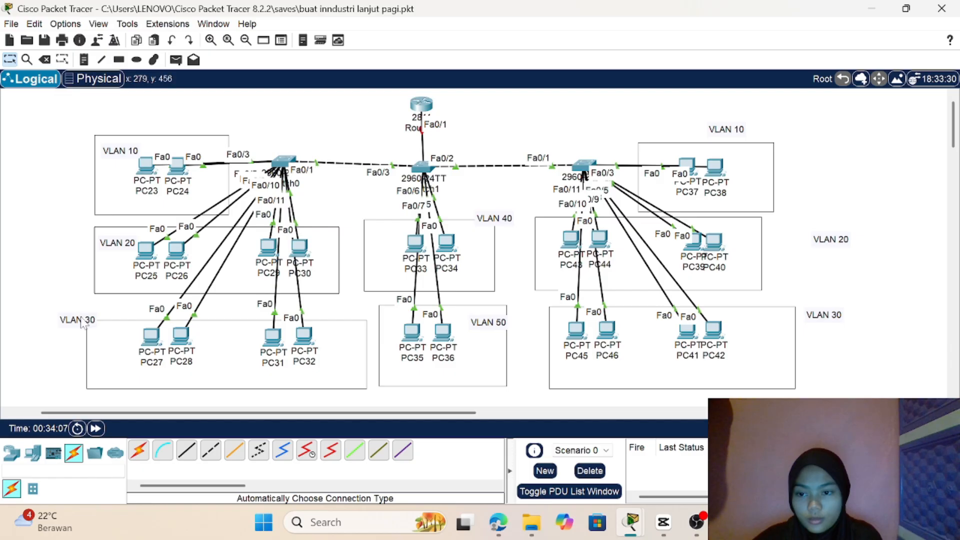
Step: Move the VLAN 30 and VLAN 50 labels inside the PC27–PC32 and PC35–PC36 rectangles, nudging the rectangles to fit
{"action": "left_click_drag", "start_coordinate": [85, 323], "coordinate": [118, 331]}
{"action": "left_click_drag", "start_coordinate": [206, 345], "coordinate": [207, 337]}
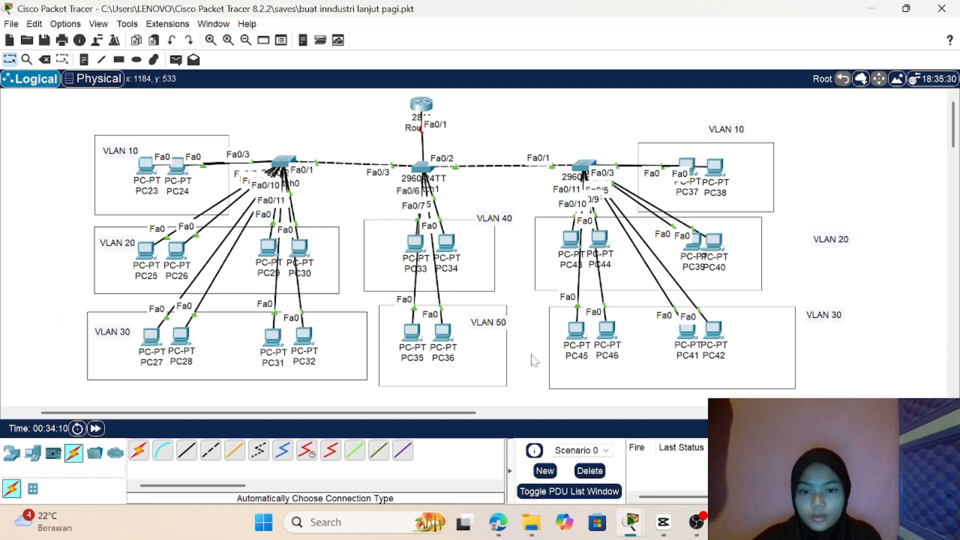
{"action": "mouse_move", "coordinate": [490, 352]}
{"action": "left_mouse_down"}
{"action": "mouse_move", "coordinate": [479, 351]}
{"action": "mouse_move", "coordinate": [492, 352]}
{"action": "mouse_move", "coordinate": [494, 334]}
{"action": "left_mouse_up"}
{"action": "left_click", "coordinate": [496, 278]}
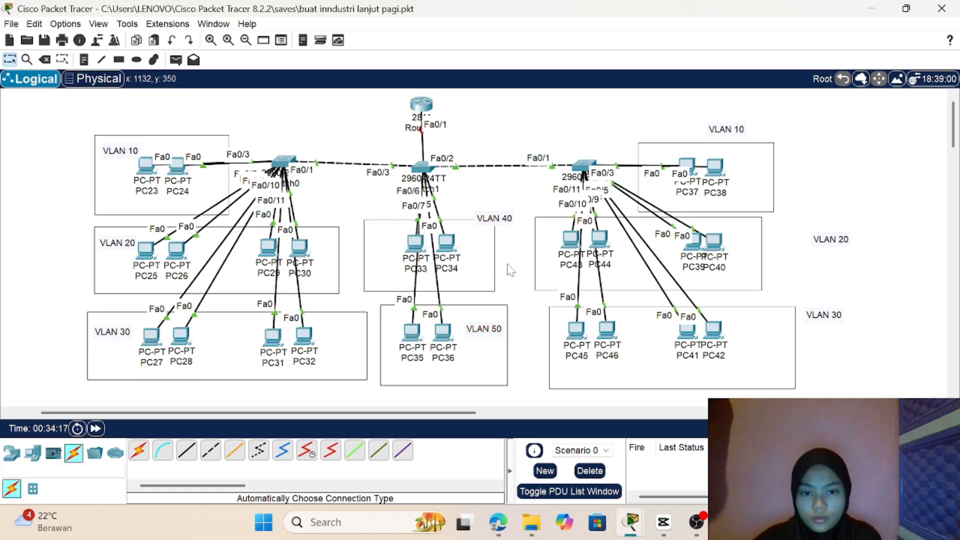
Step: Move the VLAN 40 label into the PC33–PC34 rectangle and the VLAN 10, 20 and 30 labels beside the right-hand groups into their rectangles
{"action": "left_click", "coordinate": [508, 220]}
{"action": "left_click_drag", "start_coordinate": [510, 225], "coordinate": [488, 236]}
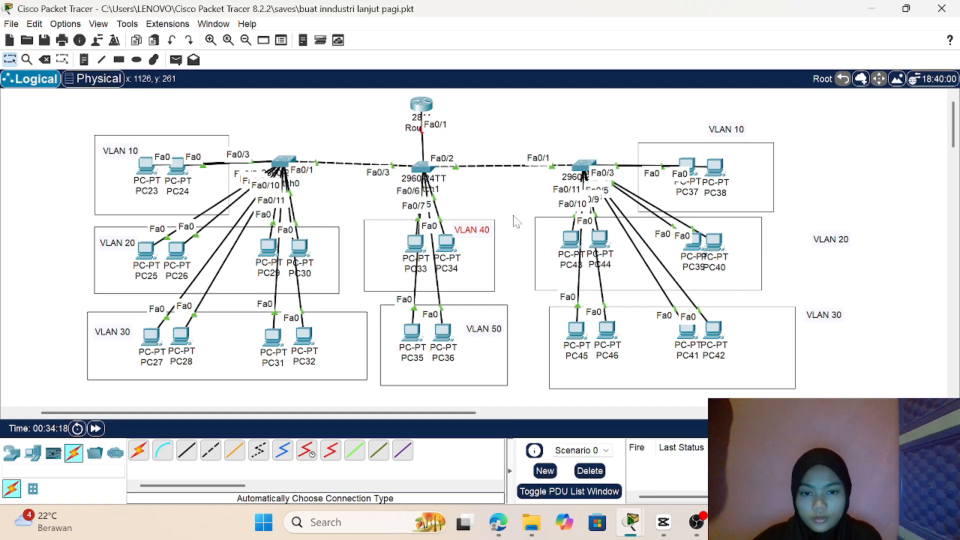
{"action": "left_click_drag", "start_coordinate": [733, 134], "coordinate": [758, 166]}
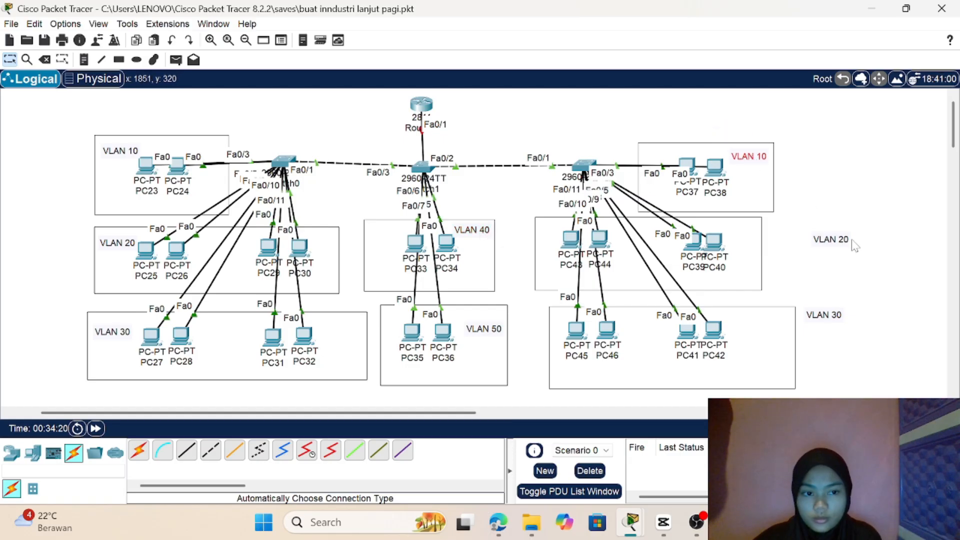
{"action": "left_click_drag", "start_coordinate": [852, 245], "coordinate": [765, 284]}
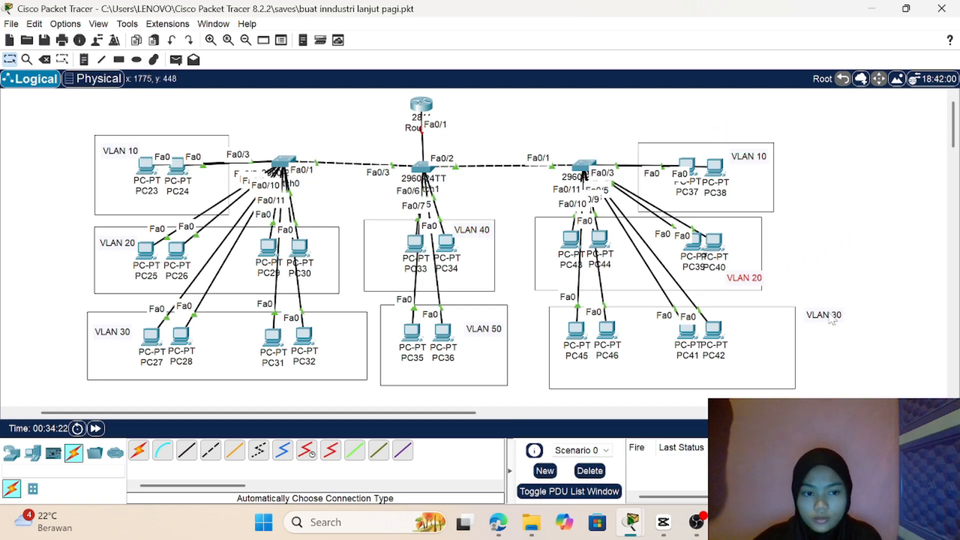
{"action": "left_click_drag", "start_coordinate": [820, 314], "coordinate": [760, 346]}
{"action": "left_click", "coordinate": [833, 256]}
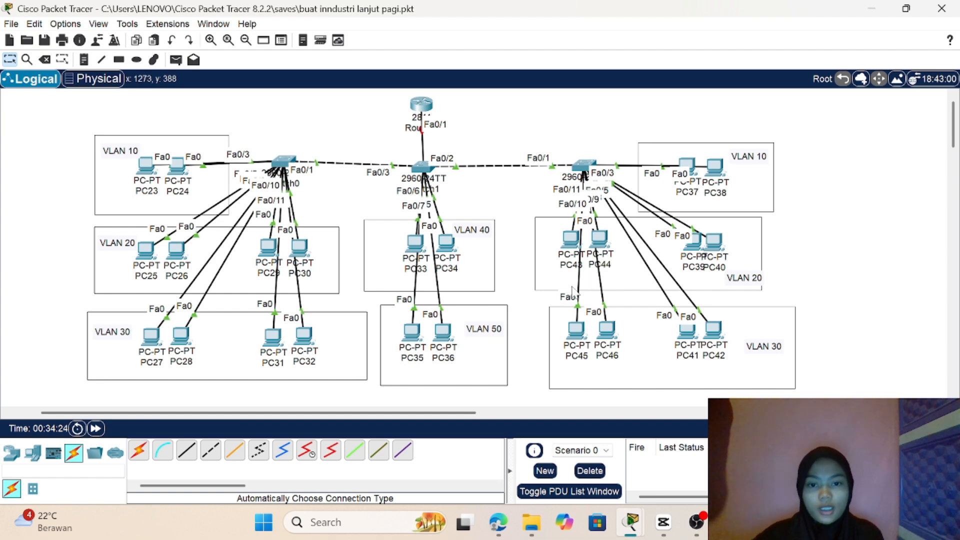
Step: Start a note in the empty area above and right of the PC37–PC38 rectangle with the line "VLAN 10 = 10.10.10.0/24"
{"action": "left_click", "coordinate": [84, 60]}
{"action": "left_click", "coordinate": [502, 102]}
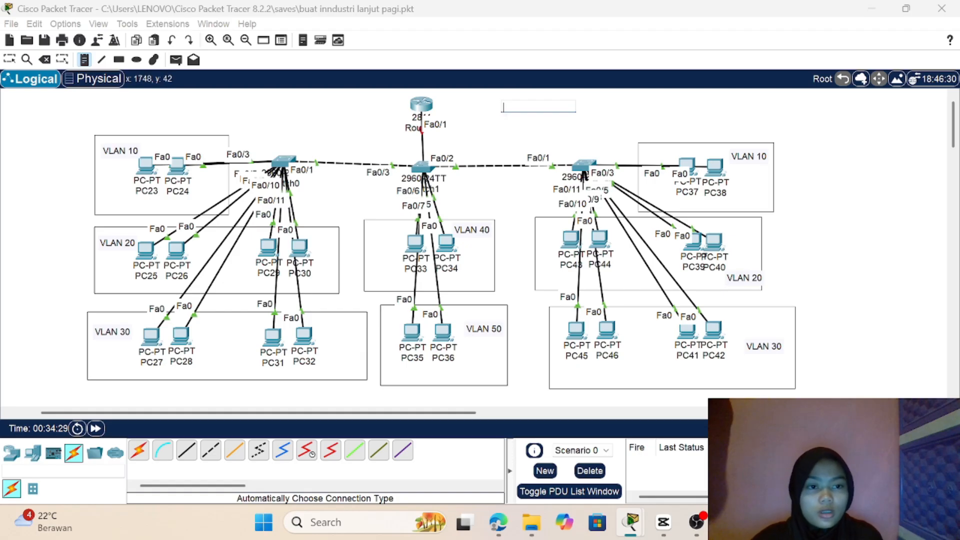
{"action": "left_click", "coordinate": [813, 110]}
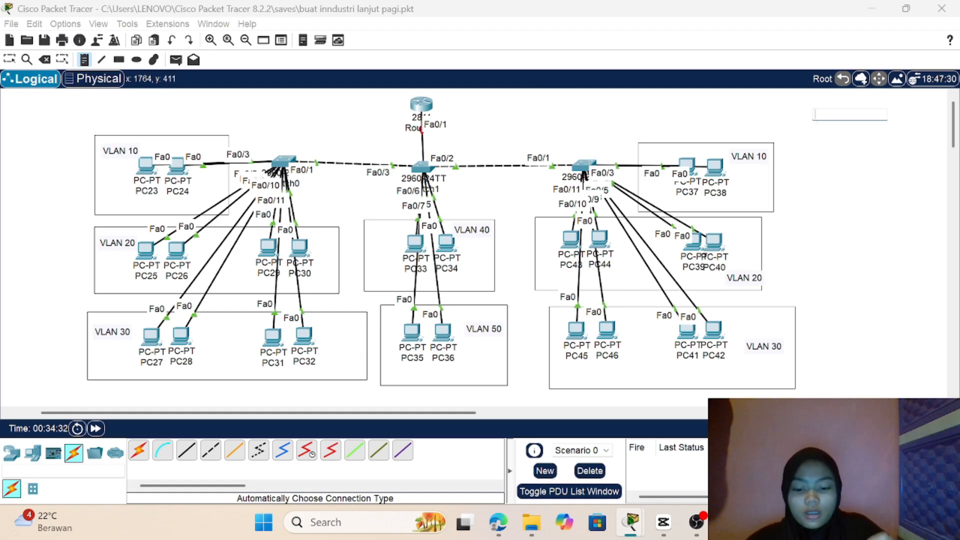
{"action": "type", "text": "VLAN 10"}
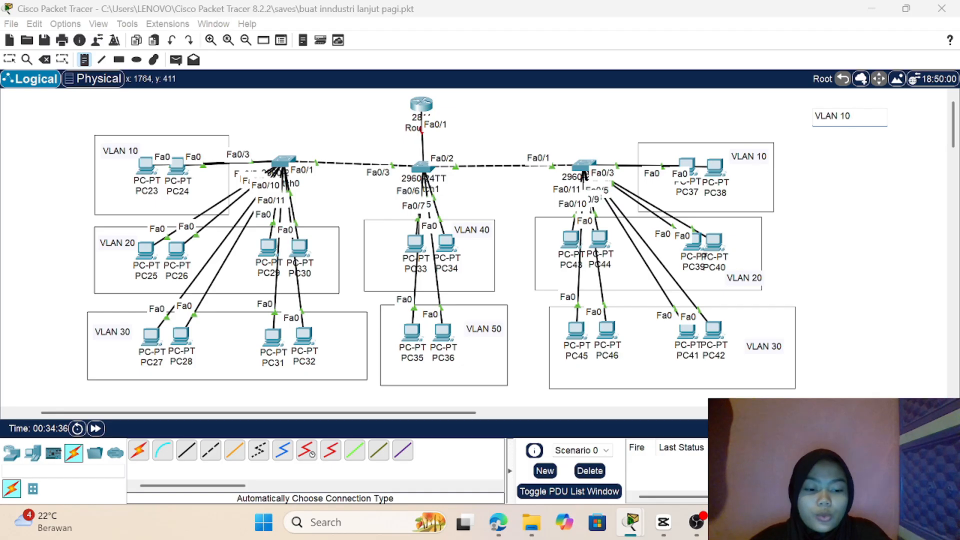
{"action": "type", "text": " = 10."}
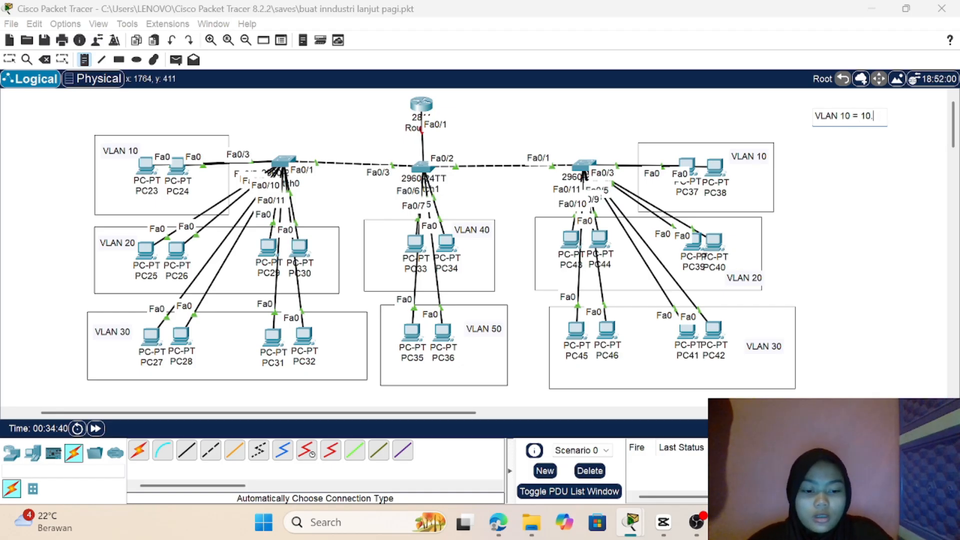
{"action": "type", "text": "10.10."}
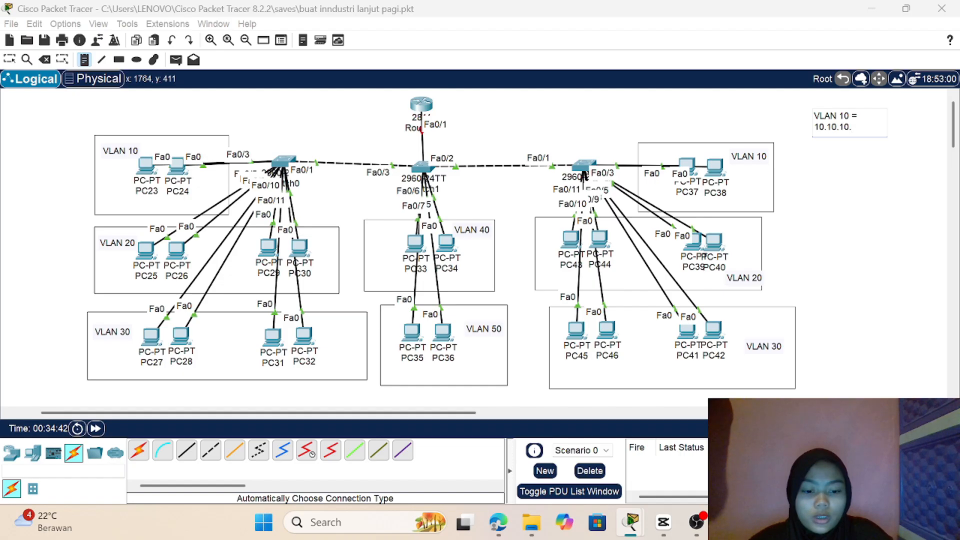
{"action": "type", "text": "0/2"}
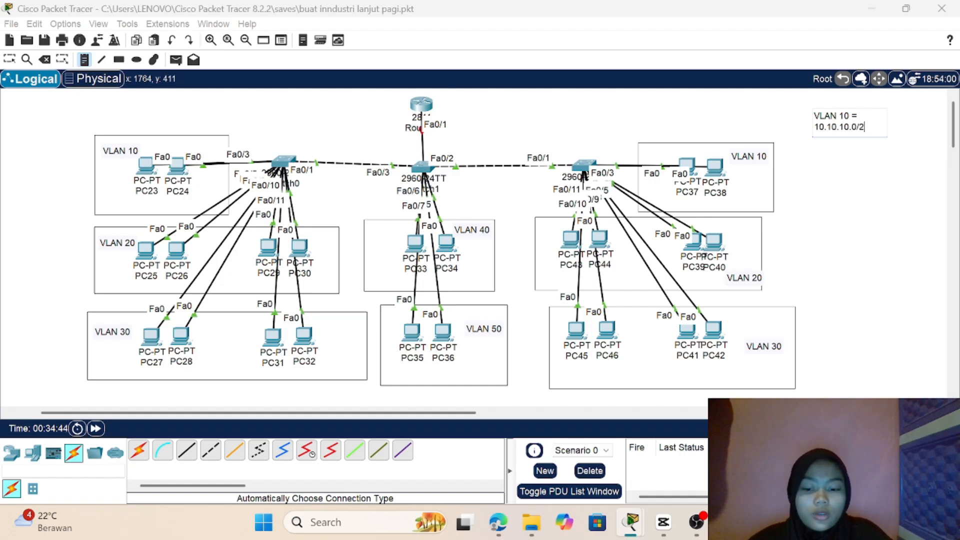
{"action": "type", "text": "4"}
{"action": "key", "text": "Return"}
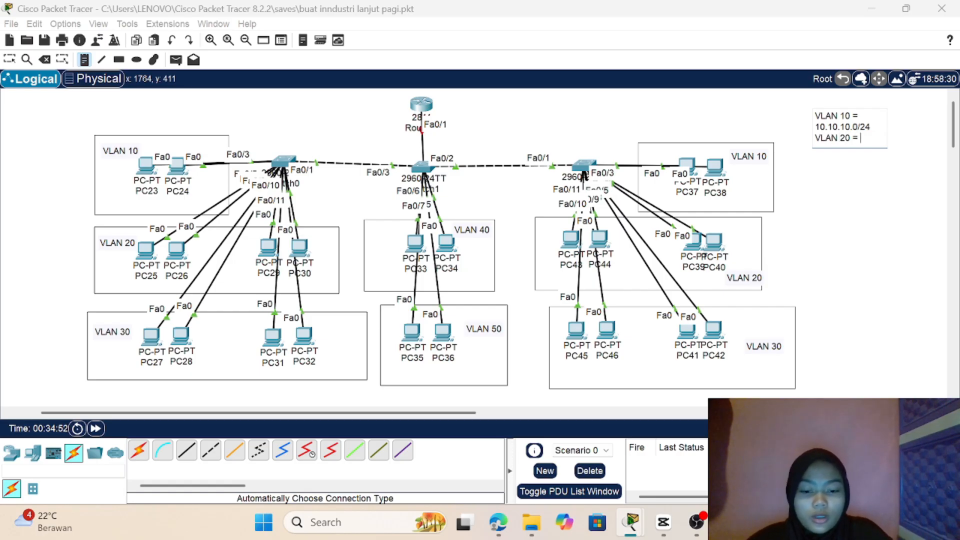
Step: Add the lines "VLAN 20 = 20.20.20.0/24" and "VLAN 30 = 30.30.30.0/24" to the addressing note
{"action": "type", "text": "VLAN 20 = 20.20.2"}
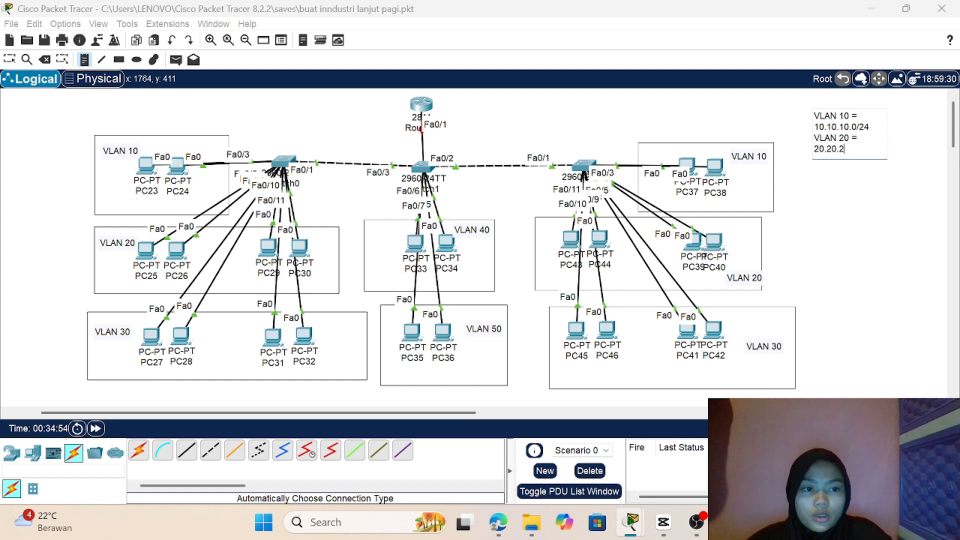
{"action": "type", "text": "0.0/"}
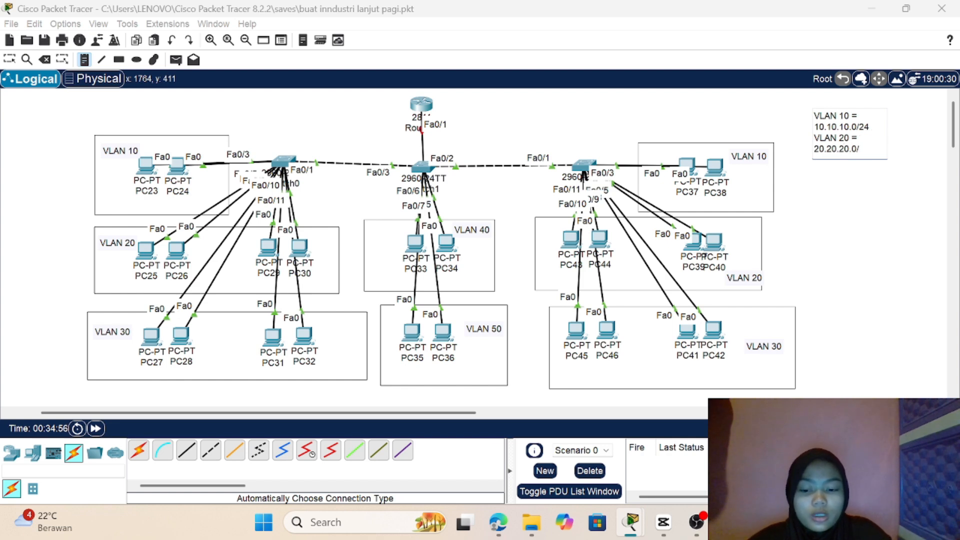
{"action": "type", "text": "24"}
{"action": "key", "text": "Return"}
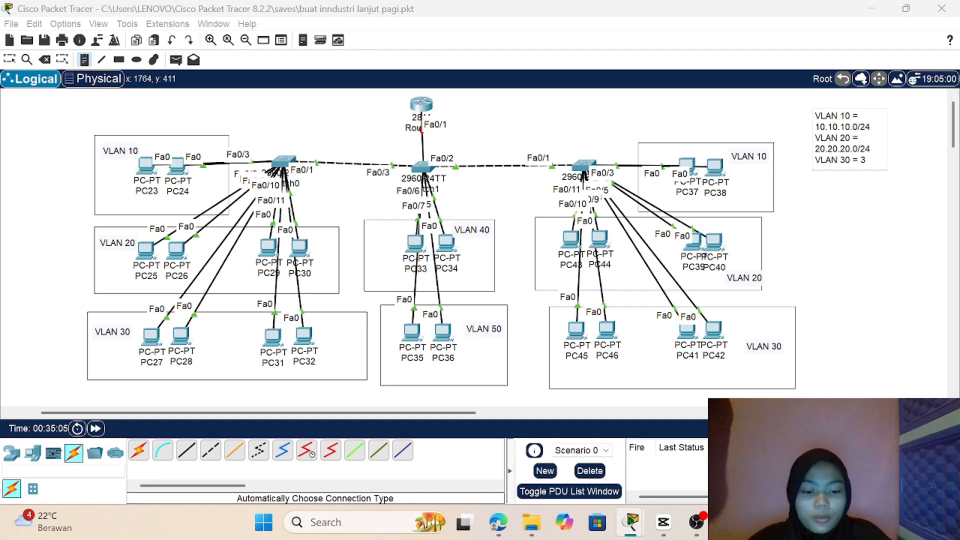
{"action": "type", "text": "VLAN 30 = 30.30.30."}
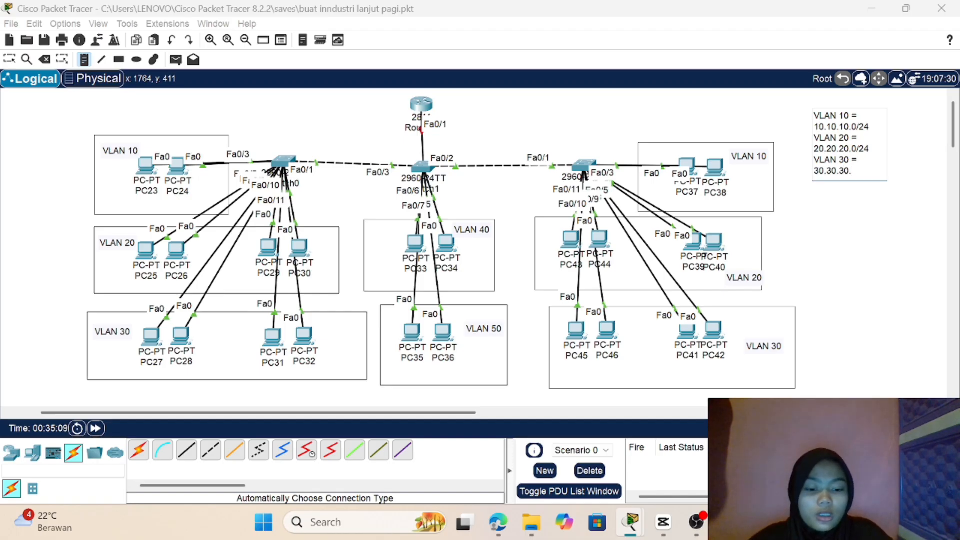
{"action": "type", "text": "0/2"}
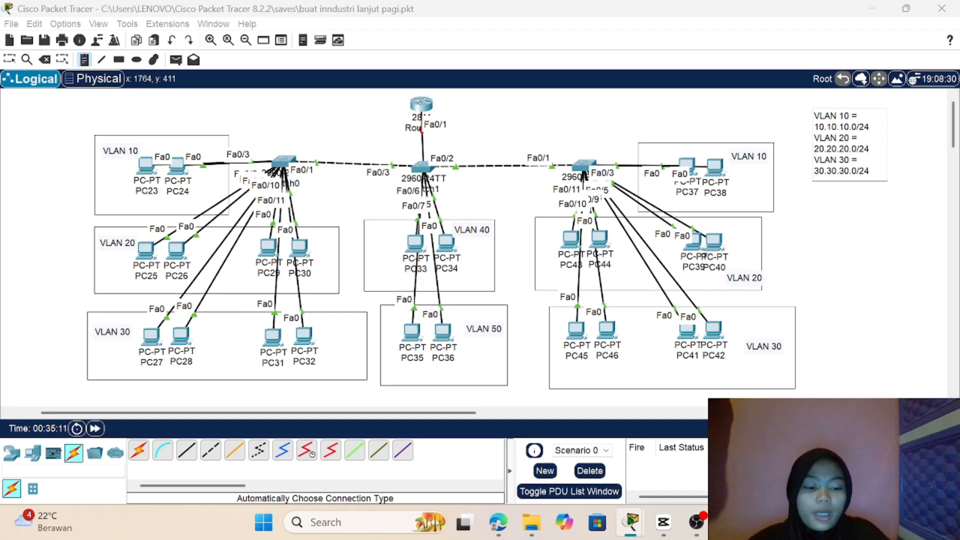
{"action": "type", "text": "4"}
{"action": "key", "text": "Return"}
Step: Add the line "VLAN 40 = 40.40.40.0/24" to the addressing note
{"action": "type", "text": "VLAN"}
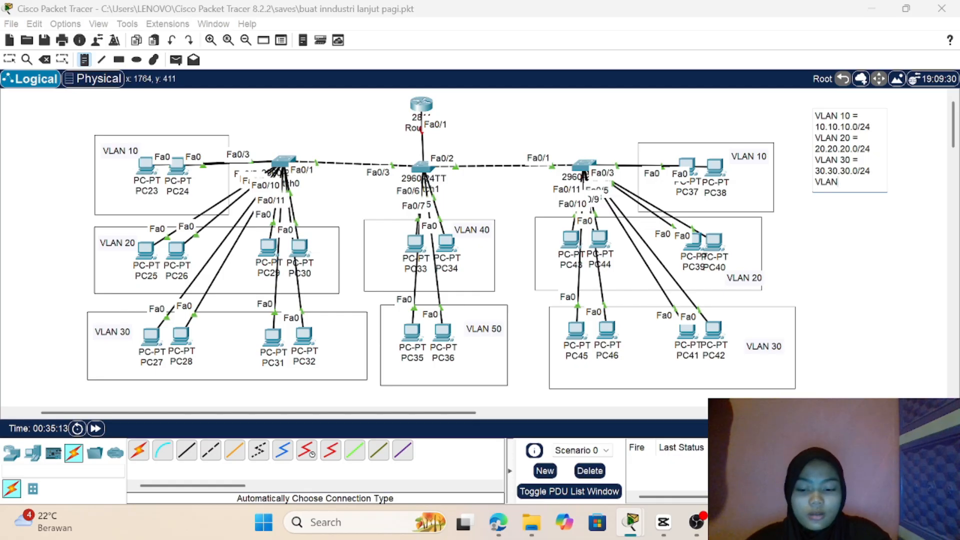
{"action": "type", "text": " 40"}
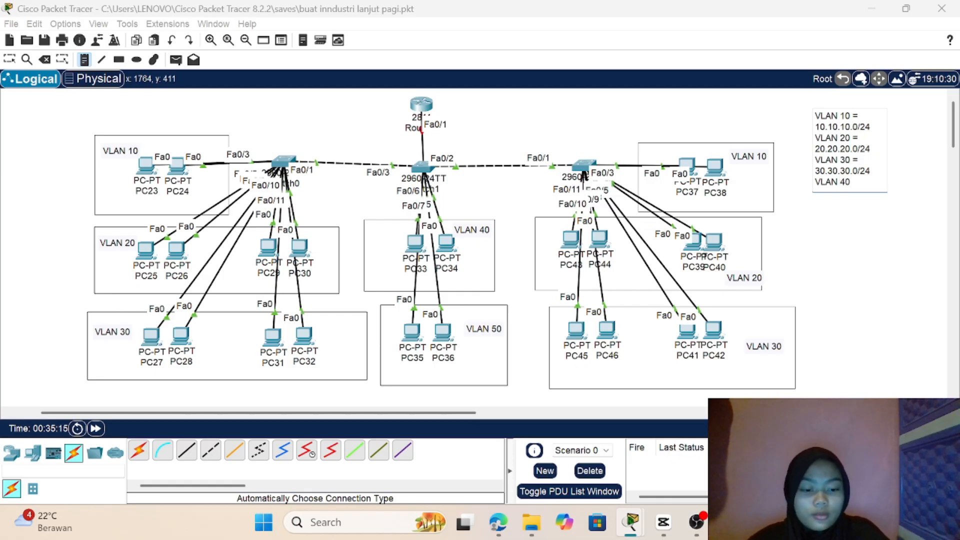
{"action": "type", "text": " = 40"}
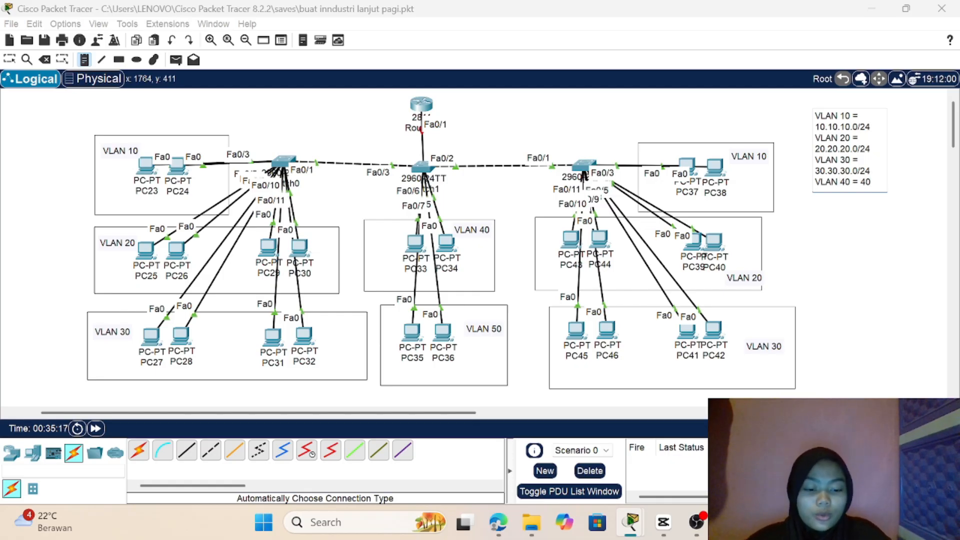
{"action": "type", "text": ".40.40."}
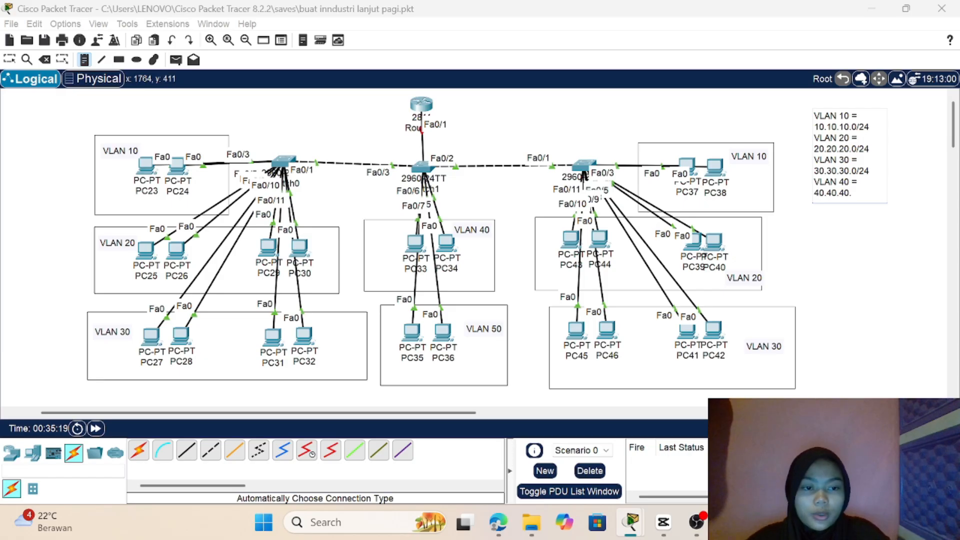
{"action": "type", "text": "0/24"}
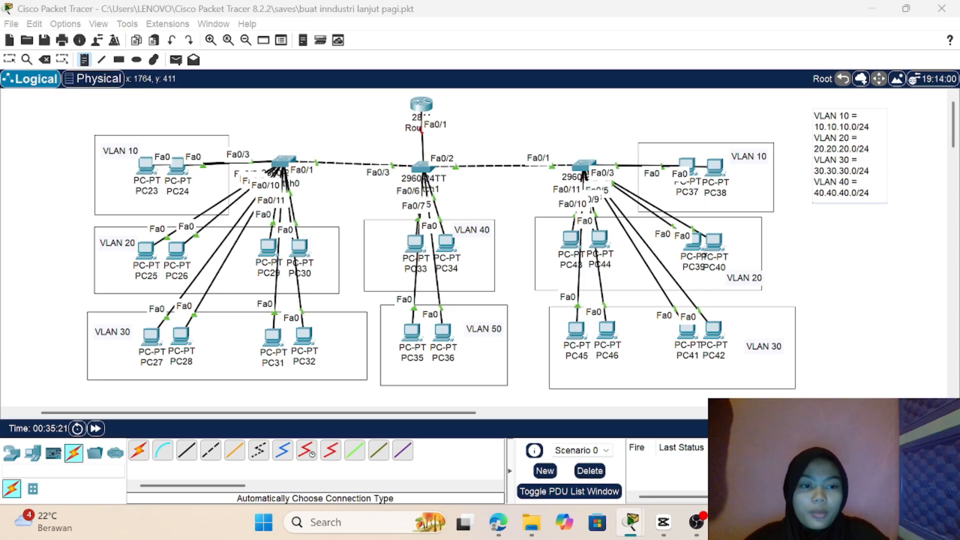
{"action": "key", "text": "Return"}
Step: Finish the addressing note with the line "VLAN 50 = 50.50.50.0/24" and shift the note slightly up and left
{"action": "type", "text": "VLAN 50 = 50.5"}
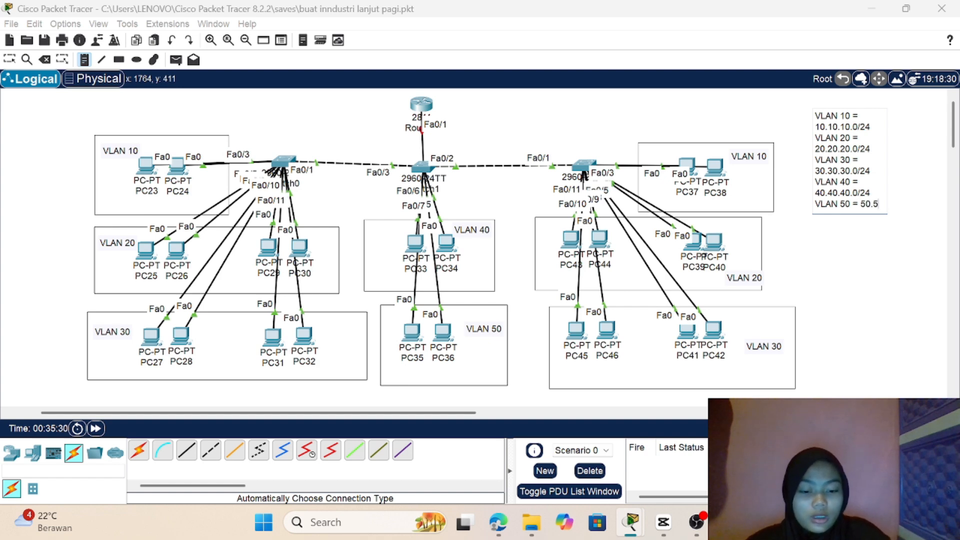
{"action": "type", "text": "0"}
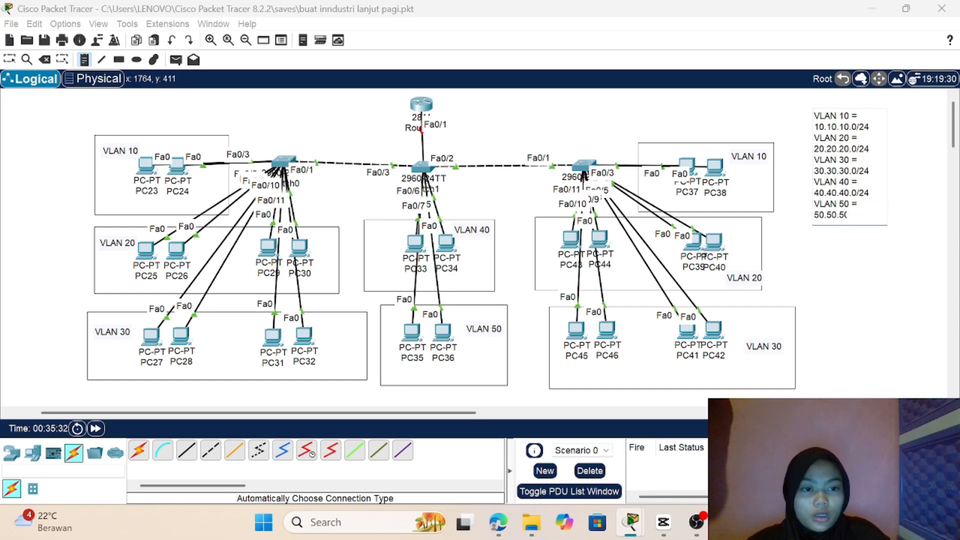
{"action": "type", "text": ".0/2"}
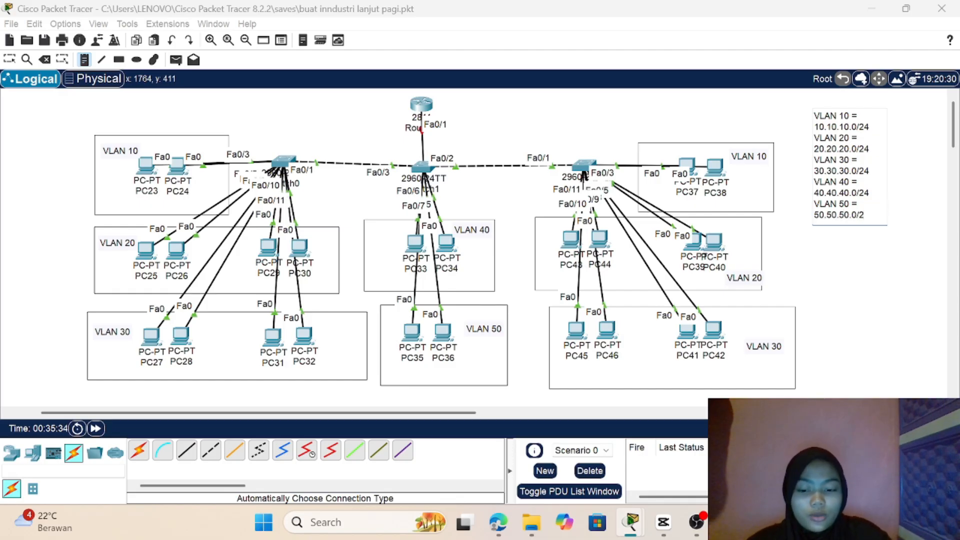
{"action": "type", "text": "4"}
{"action": "left_click", "coordinate": [4, 75]}
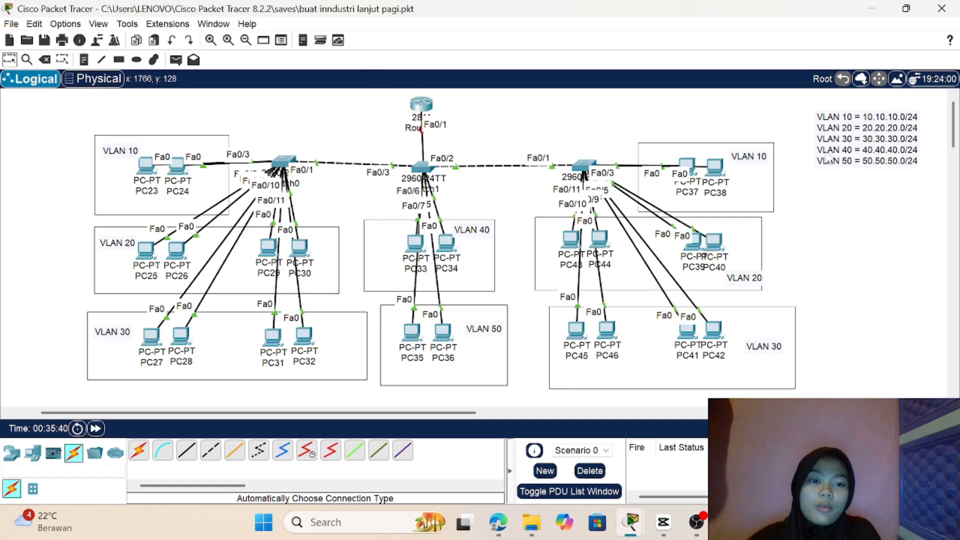
{"action": "left_click_drag", "start_coordinate": [839, 138], "coordinate": [819, 131]}
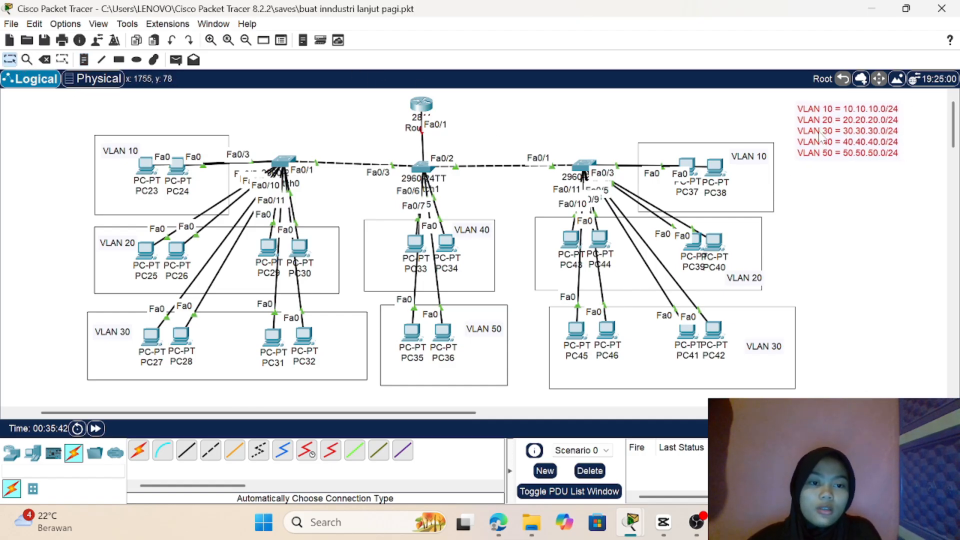
{"action": "left_click", "coordinate": [827, 201]}
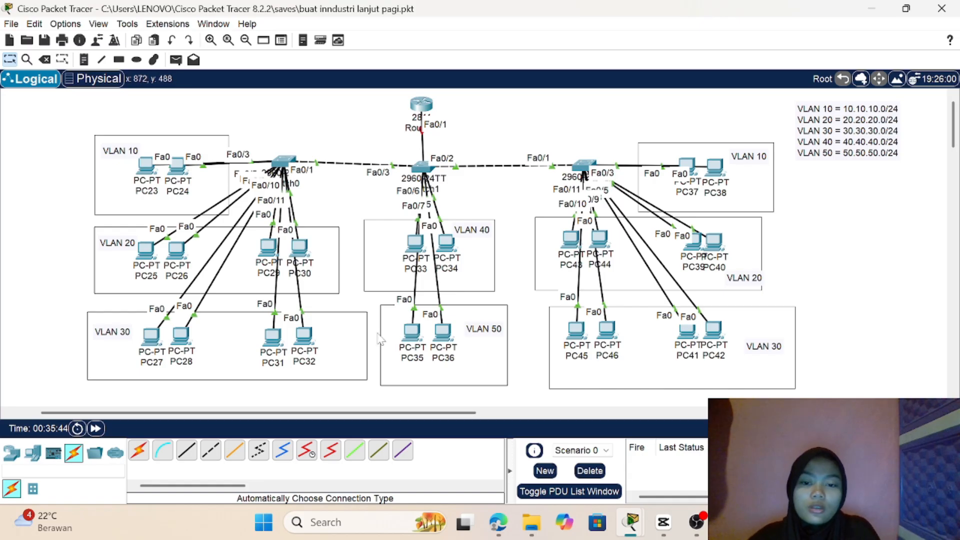